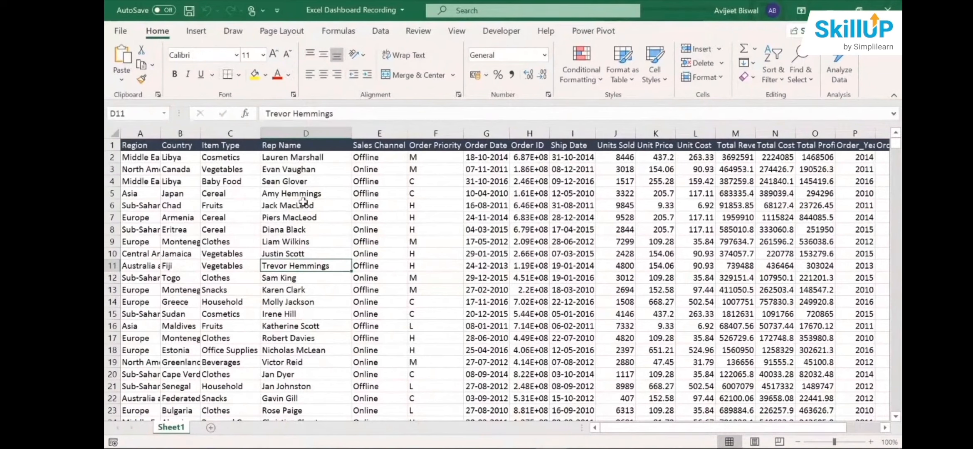
- Select the Region column's data from A2 to the last row to examine how many records the sheet holds
left_click(143, 158)
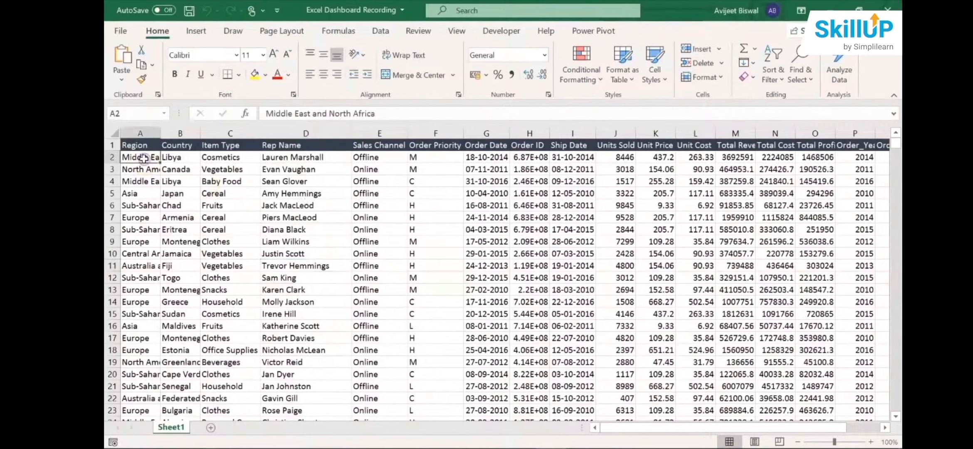
key("ctrl+shift+Down")
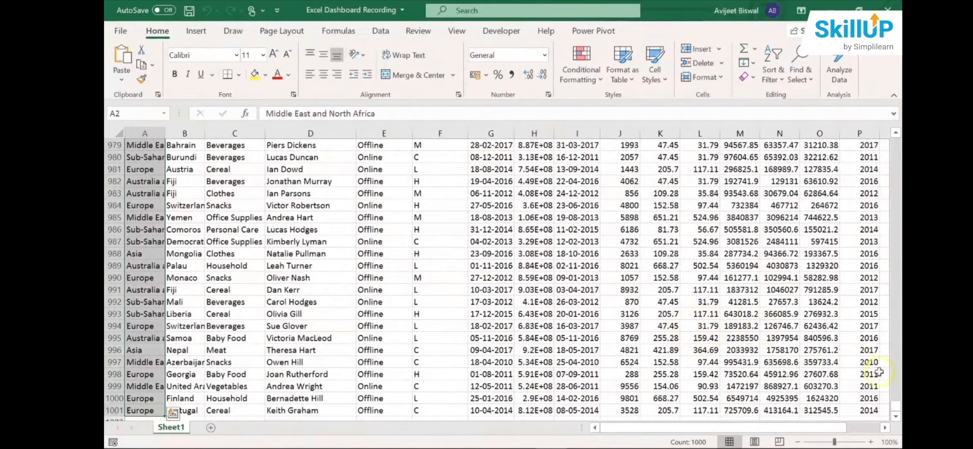
left_click_drag(896, 407, 899, 142)
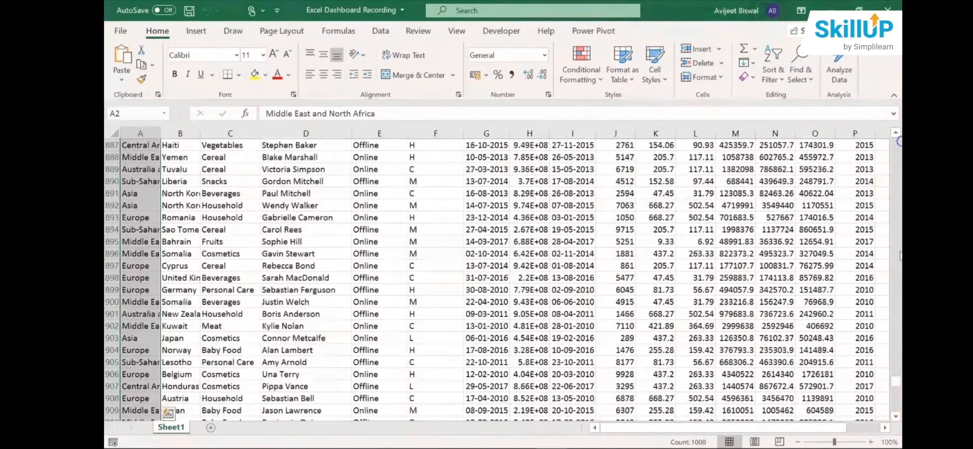
left_click_drag(896, 384, 895, 142)
- Select the header row from A1 to the last column to examine which fields the dataset contains
left_click(145, 146)
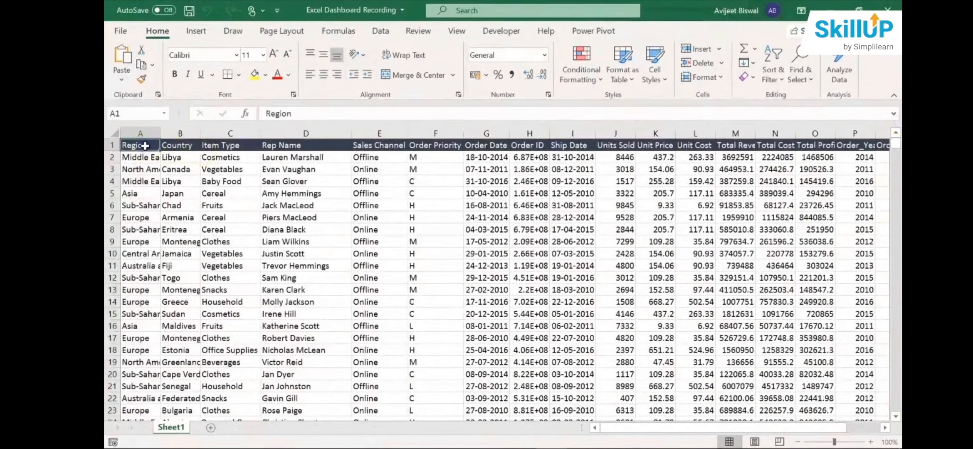
key("ctrl+shift+Right")
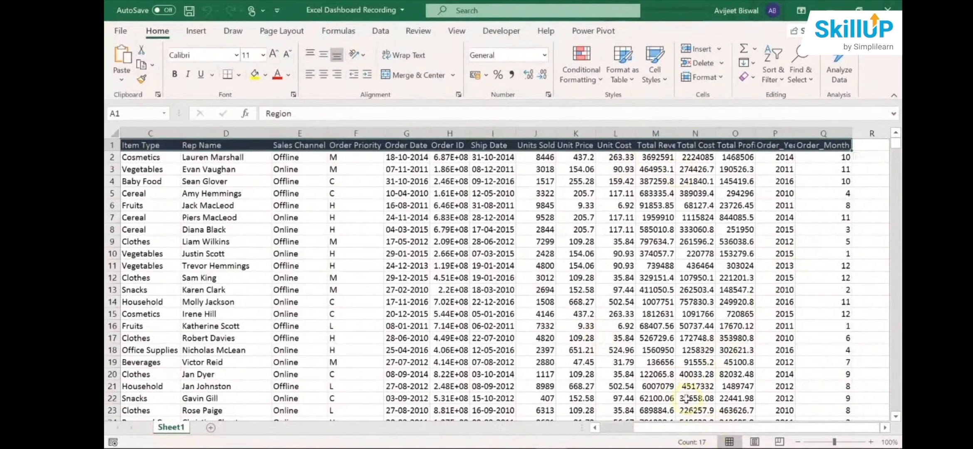
left_click_drag(664, 427, 549, 427)
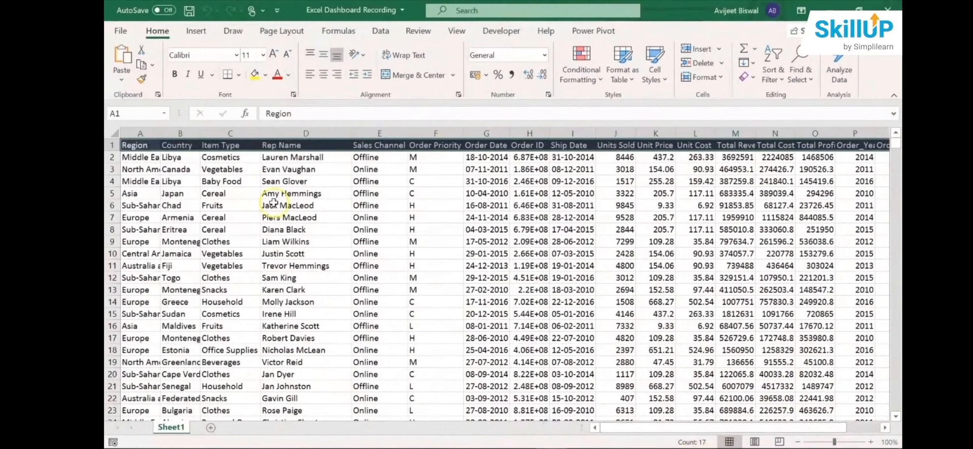
- Examine the Region column's header and its entries in rows 2 to 9
left_click(142, 157)
left_click(143, 145)
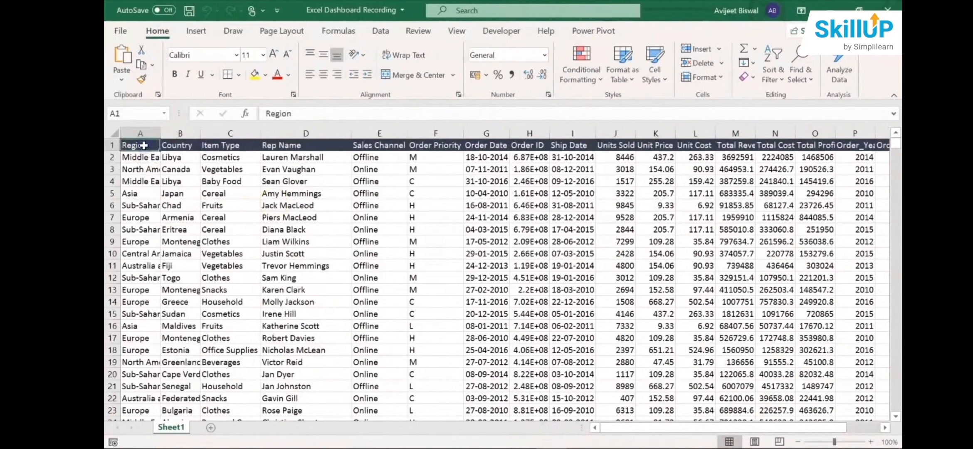
left_click(131, 158)
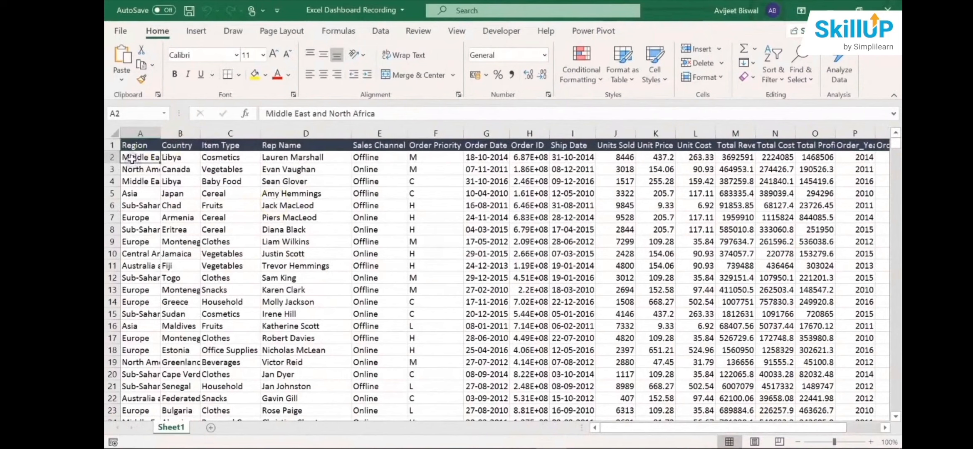
key("Down")
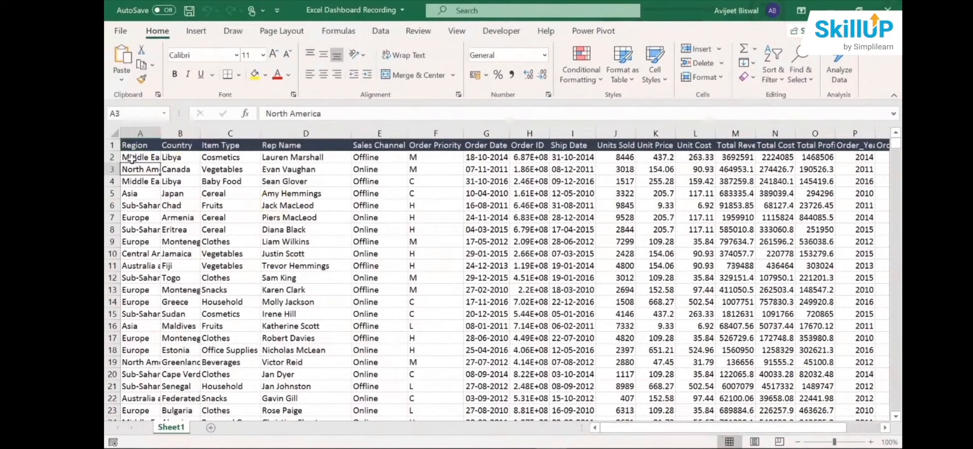
key("Down")
key("Down")
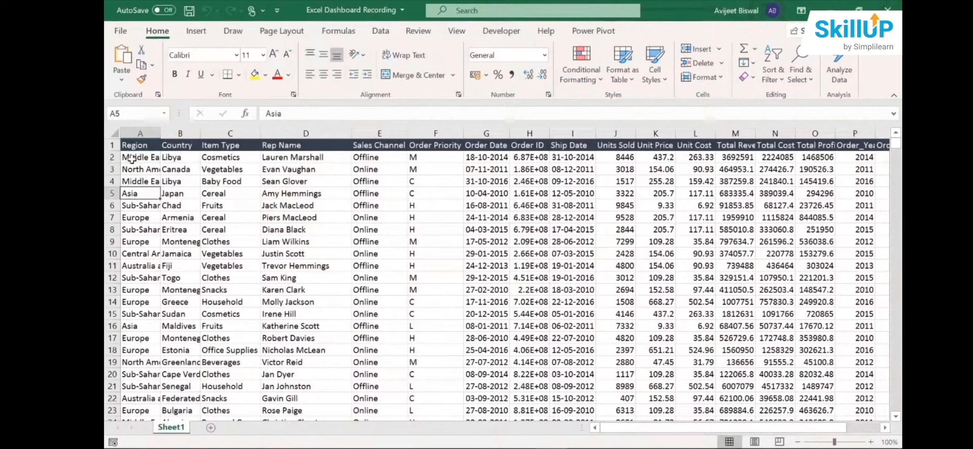
key("Down")
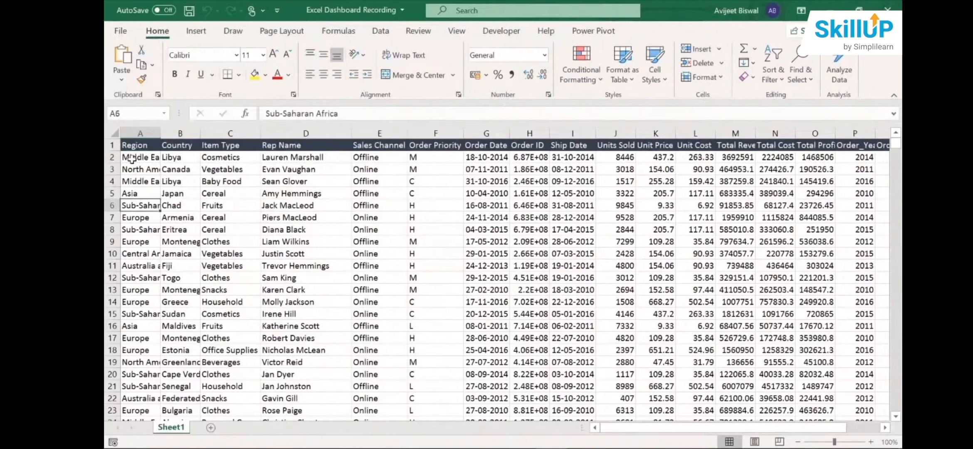
key("Down")
key("Down")
key("Down")
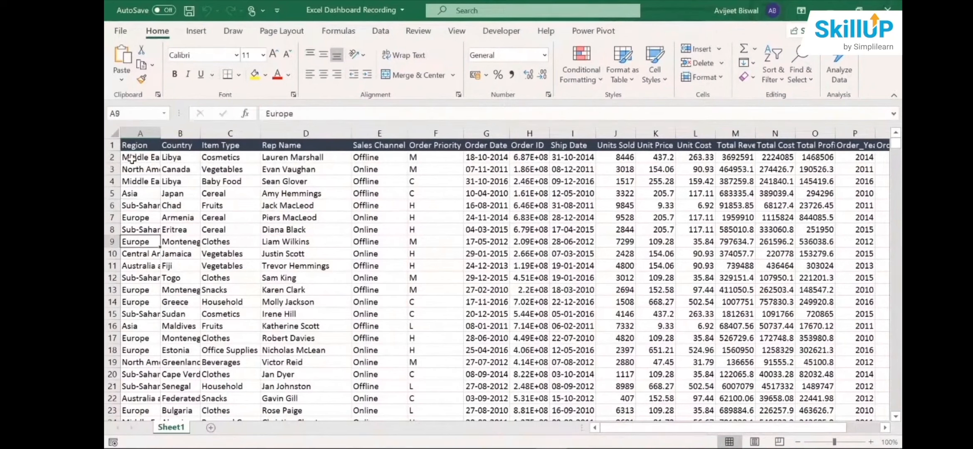
- Examine the Country column's header and its first few entries
left_click(177, 143)
key("Down")
key("Down")
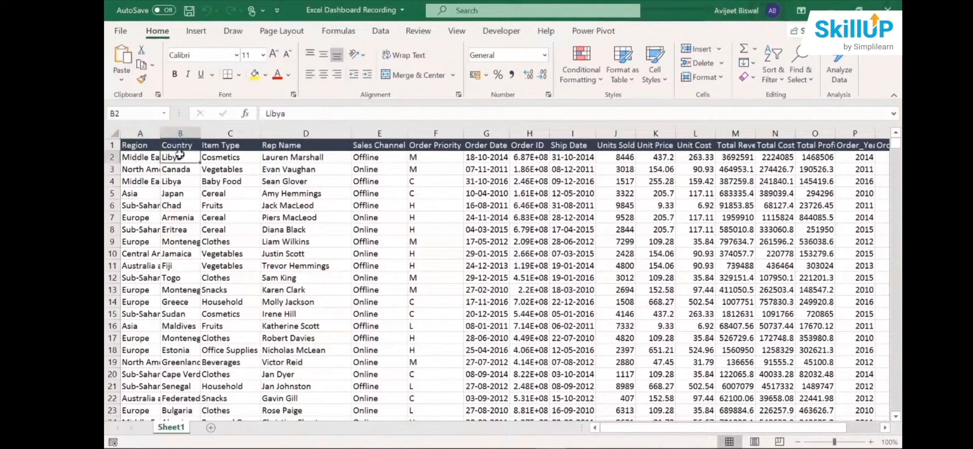
key("Down")
key("Down")
key("Up")
key("Up")
key("Up")
key("Up")
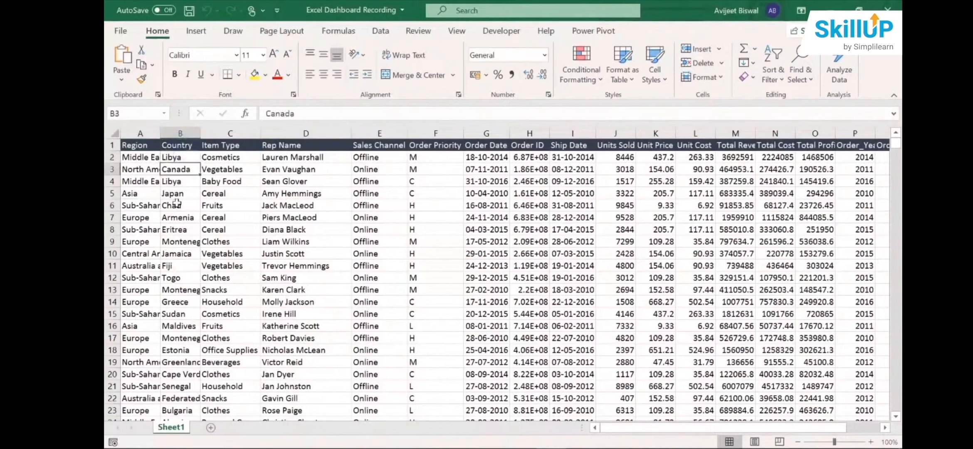
- Examine the Item Type column's header and the product categories in rows 2 to 6
left_click(230, 146)
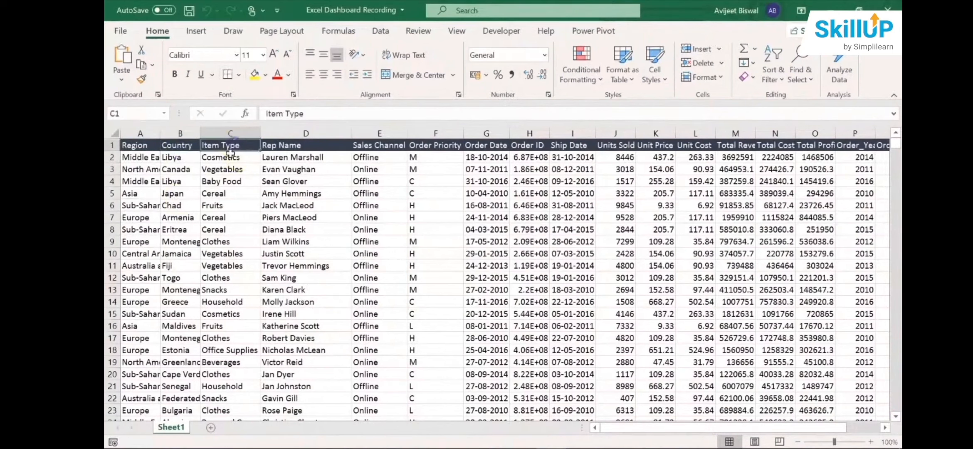
left_click(230, 157)
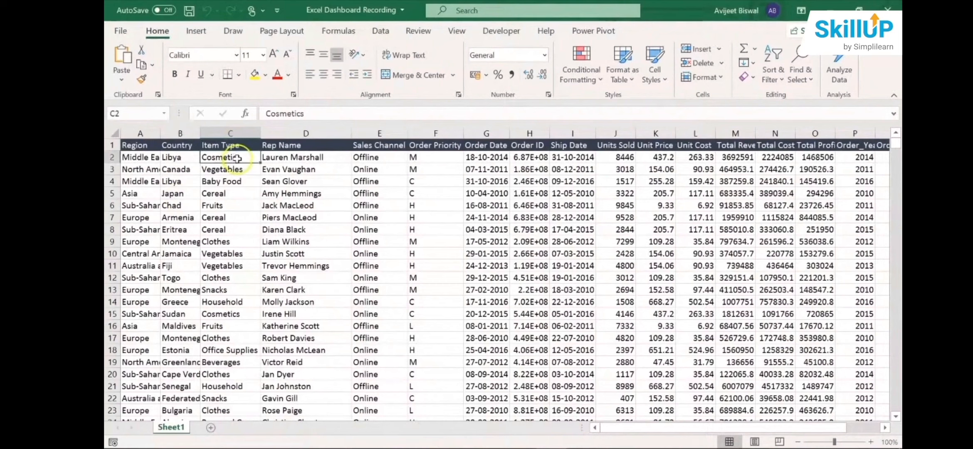
left_click(232, 171)
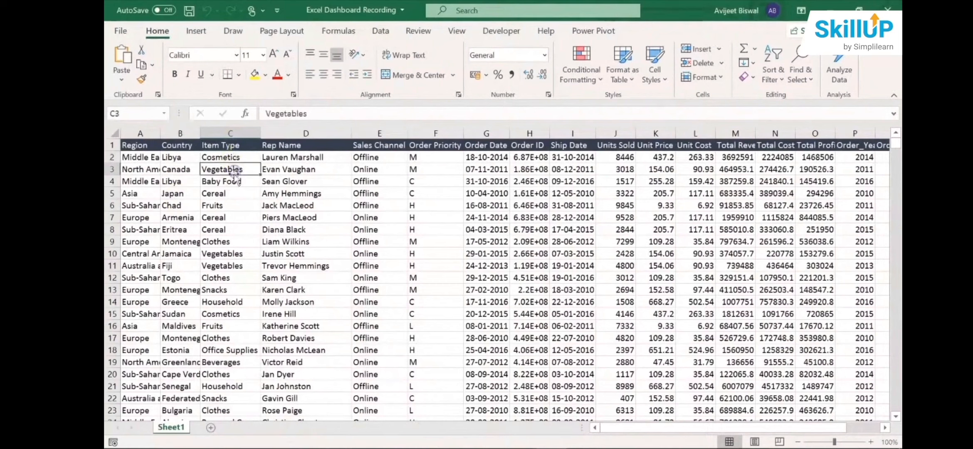
left_click(232, 183)
left_click(229, 193)
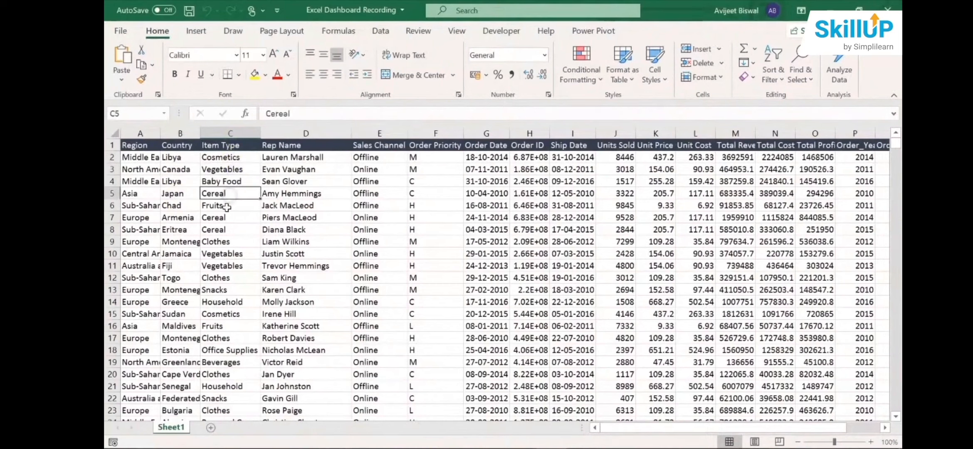
left_click(227, 205)
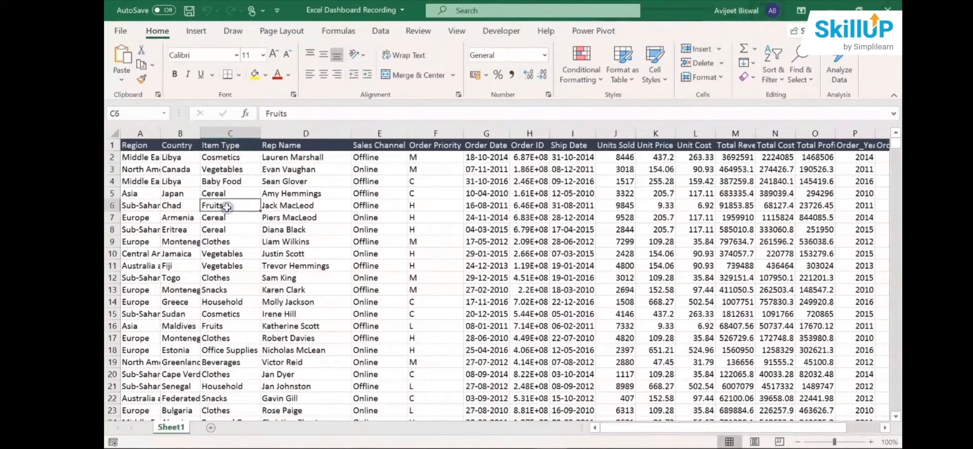
left_click(226, 145)
- Examine the Rep Name and Sales Channel columns, checking the header and sample entries of each
left_click(280, 146)
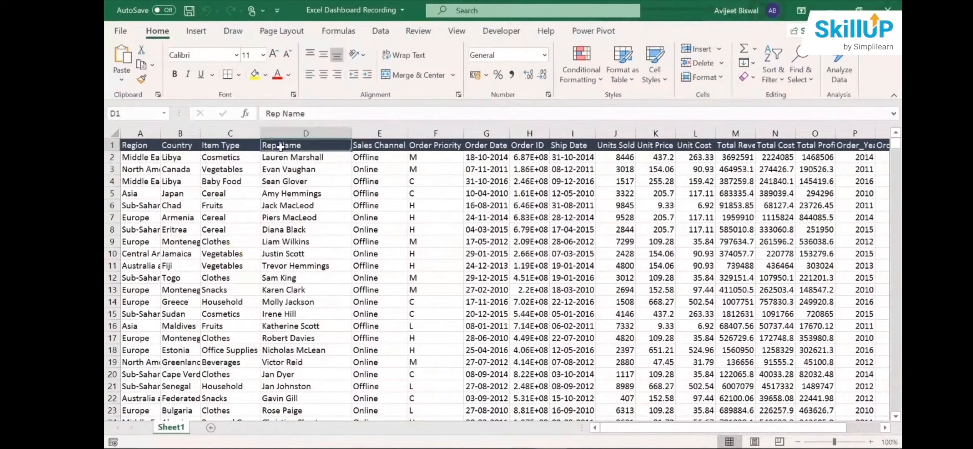
left_click(281, 157)
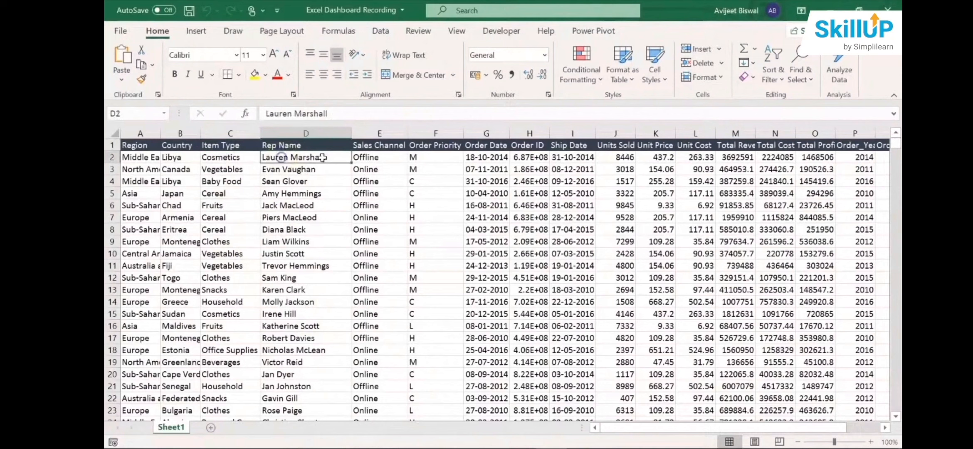
left_click(362, 150)
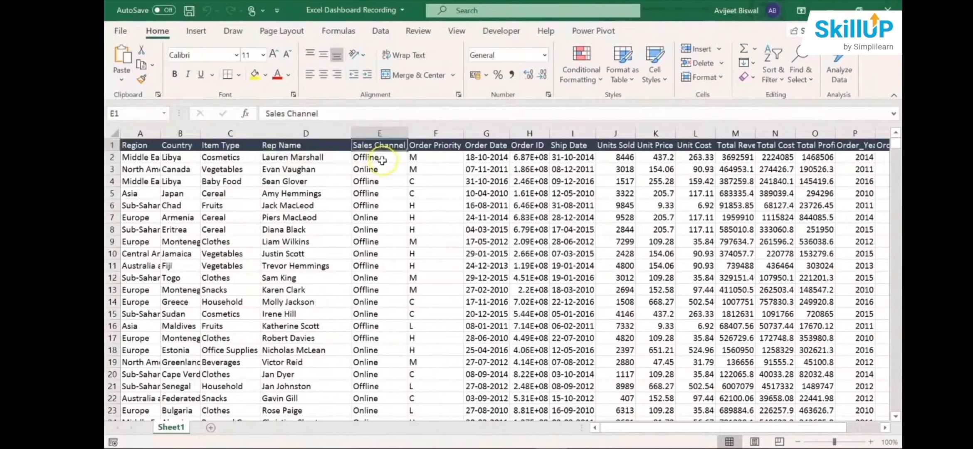
left_click(381, 160)
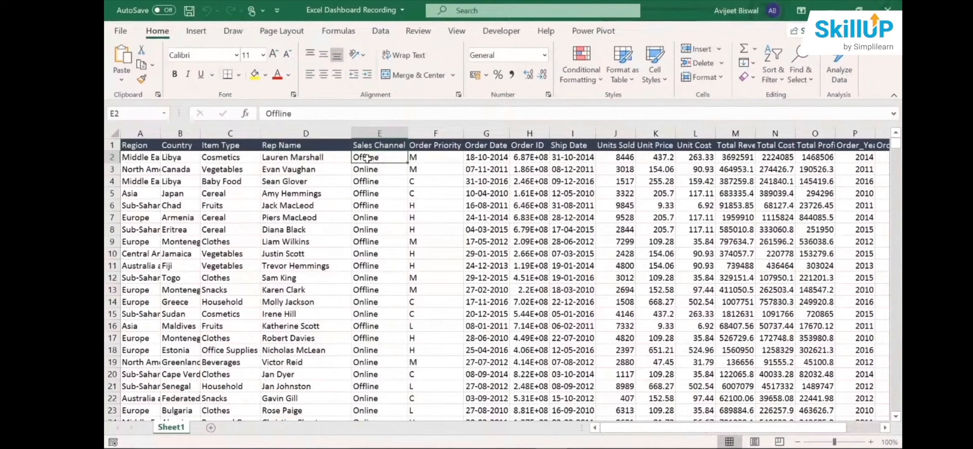
- Examine the Order Priority column, checking an example of each priority code: C, H, M and L
left_click(436, 146)
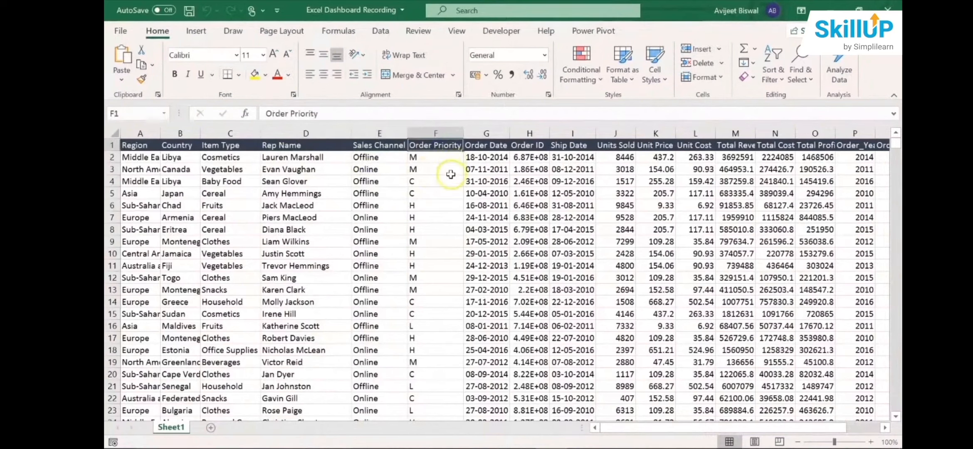
left_click(427, 184)
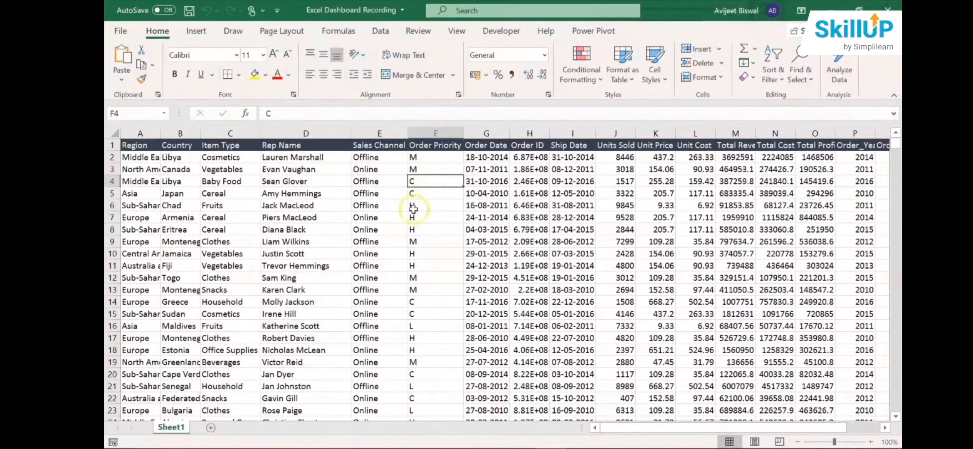
left_click(440, 208)
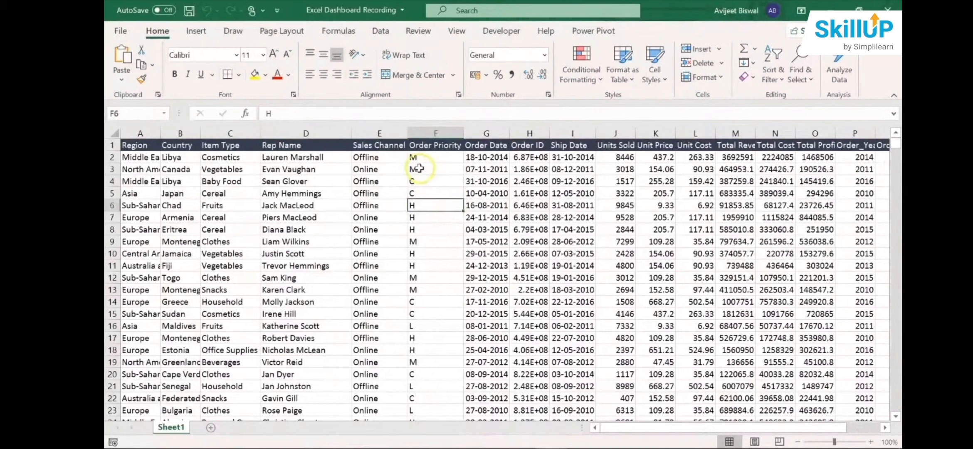
left_click(444, 170)
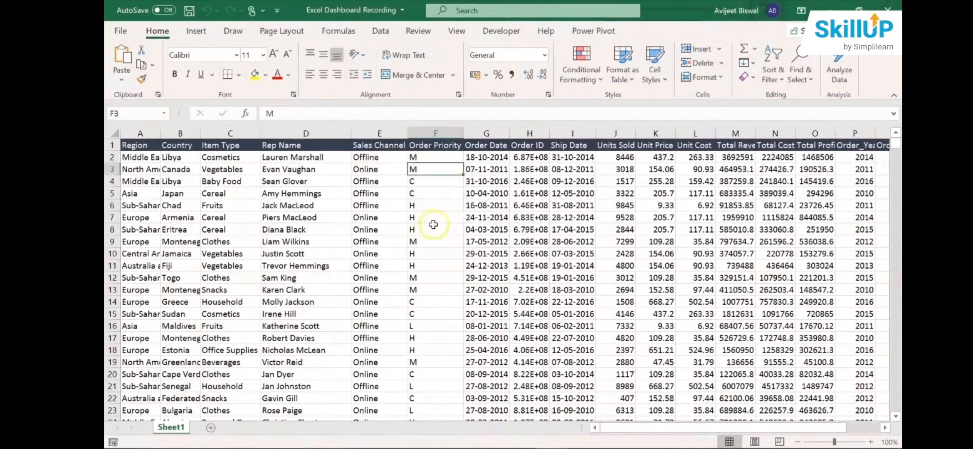
left_click(414, 327)
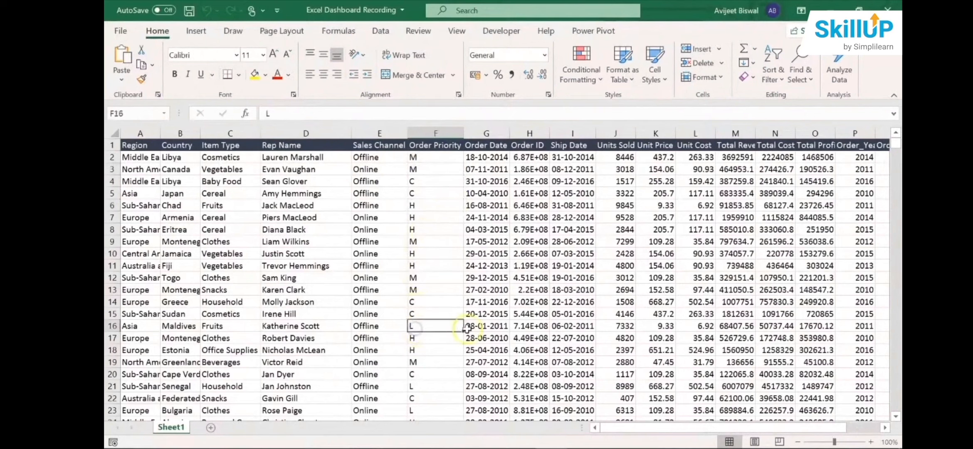
- Look through the first record's fields in row 2 from Order Date across to Order_Month
left_click(494, 158)
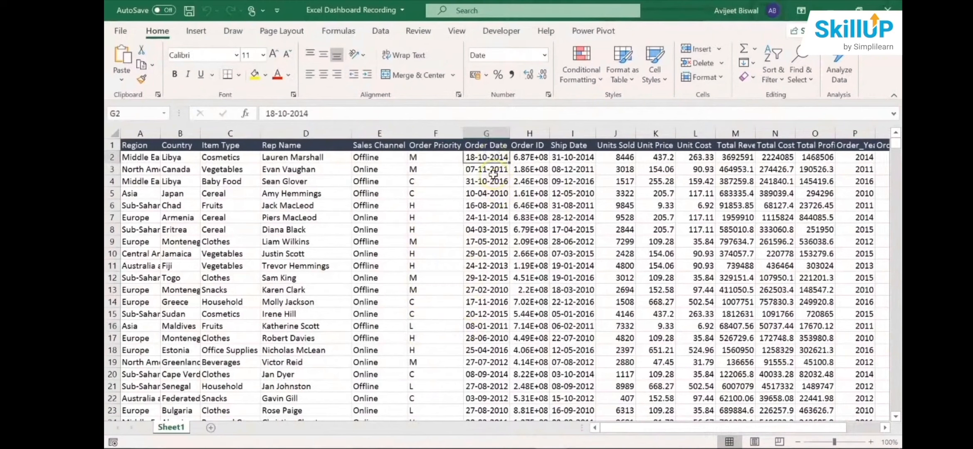
key("Right")
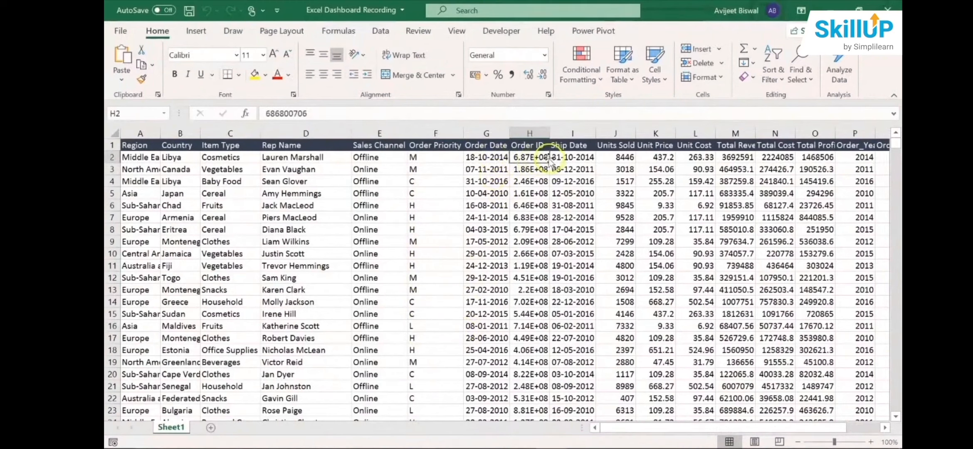
left_click(567, 155)
key("Right")
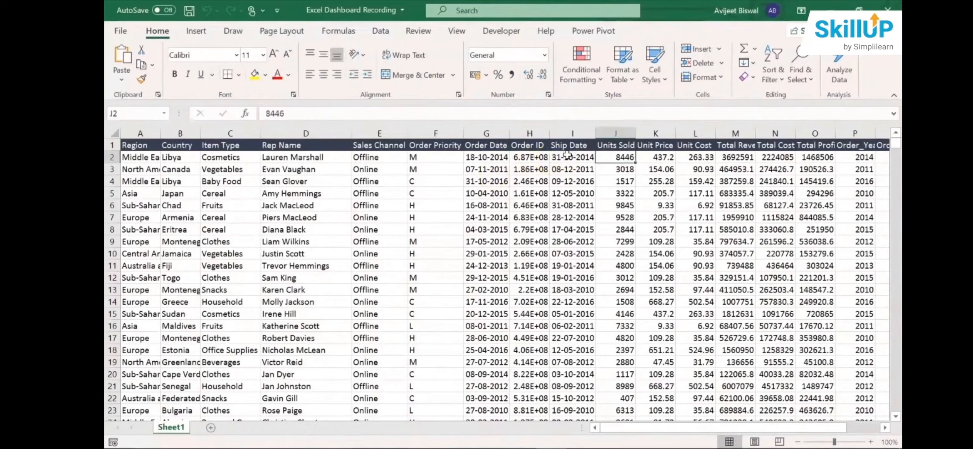
key("Right")
key("Right")
key("Right")
key("Right")
key("Right")
key("Right")
key("Right")
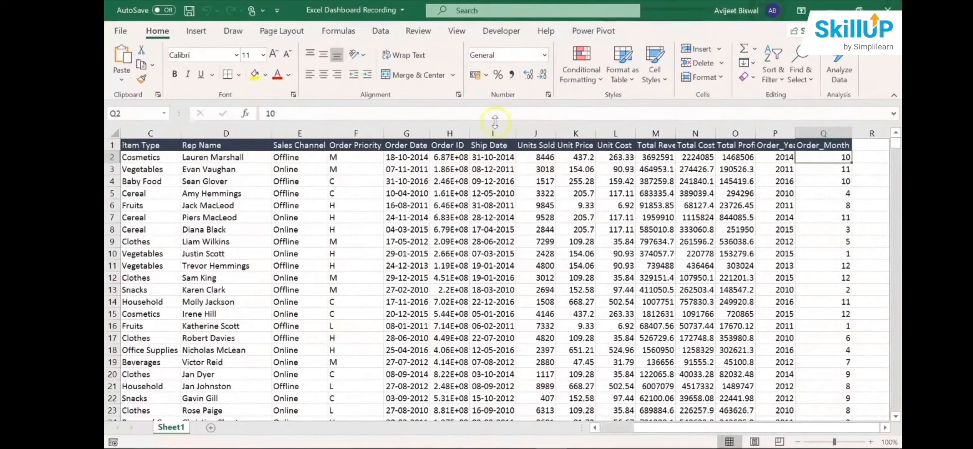
- Examine the Units Sold, Unit Price and Unit Cost values of the first record in row 2
left_click(524, 160)
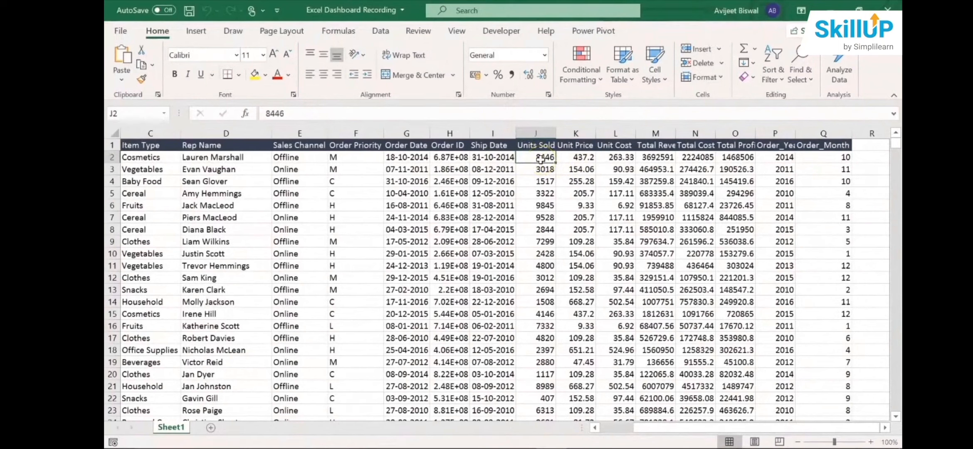
left_click(583, 146)
left_click(584, 158)
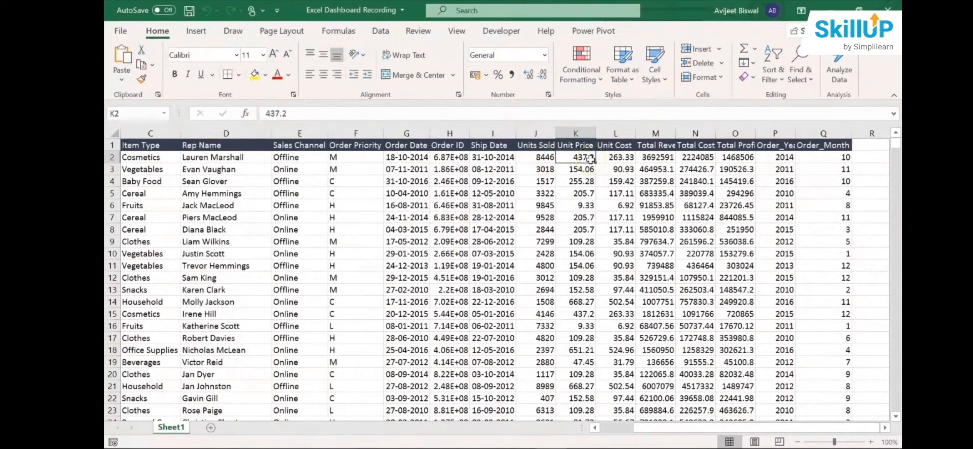
left_click(617, 157)
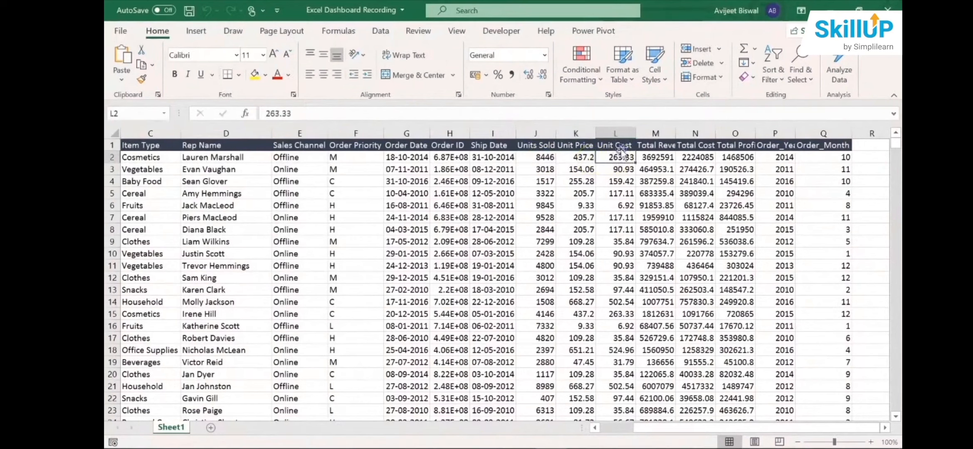
- Examine the Unit Cost column, checking its header and a sample value
left_click(616, 145)
key("ctrl+shift+Down")
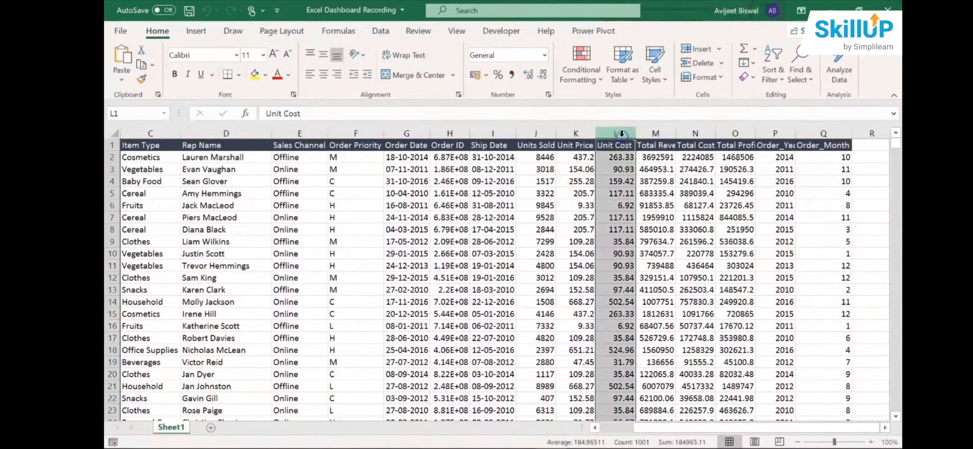
left_click(616, 168)
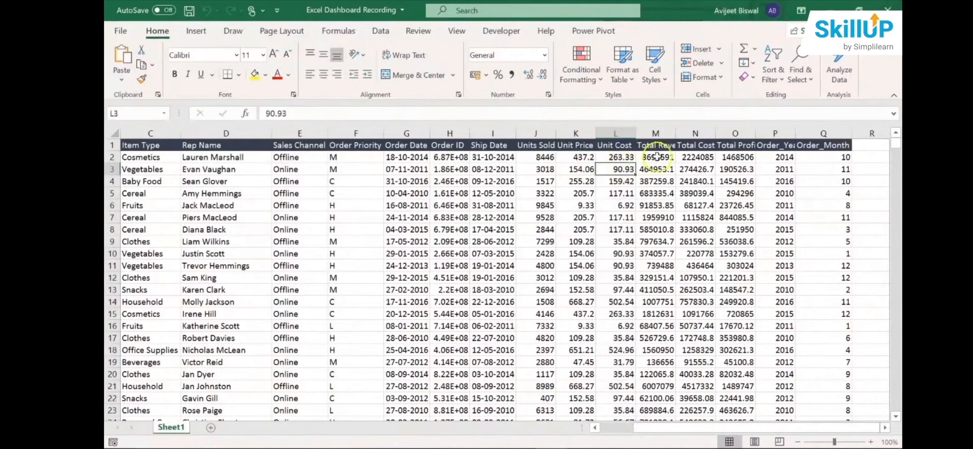
- Fit the Total Revenue column's width to its contents and check the first record's Total Revenue, Units Sold and Unit Price
double_click(676, 133)
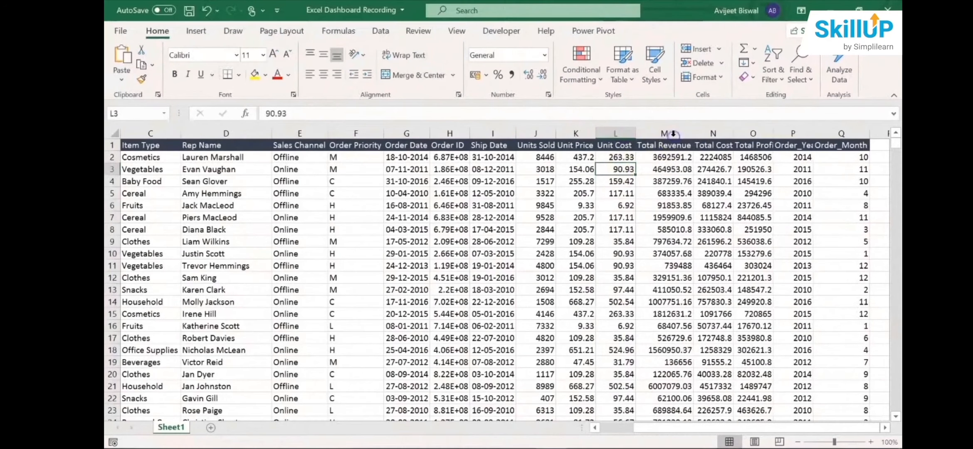
left_click(673, 156)
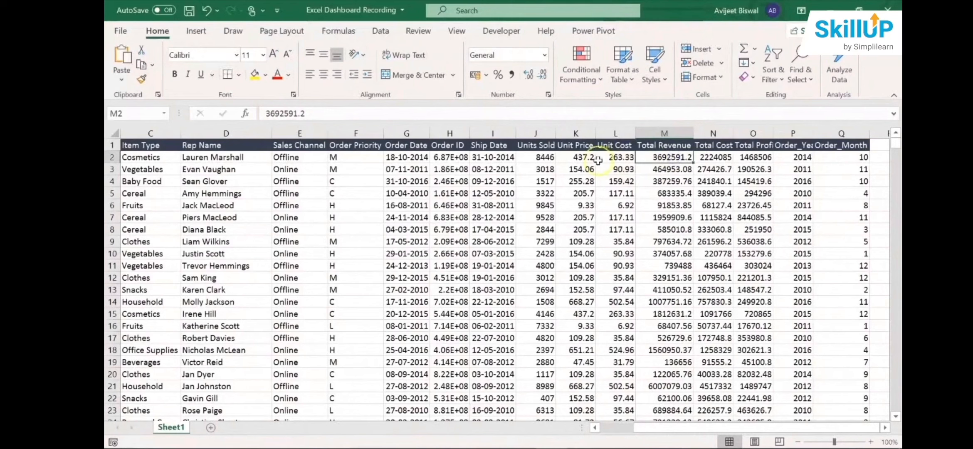
left_click(541, 157)
left_click(573, 158)
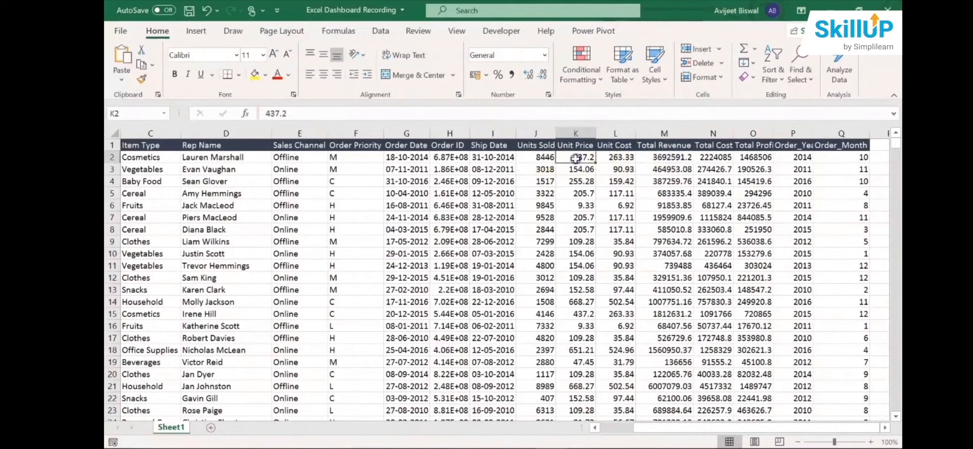
- Fit the Total Cost column's width to its contents and check the first record's Total Cost and Unit Cost
left_click(713, 133)
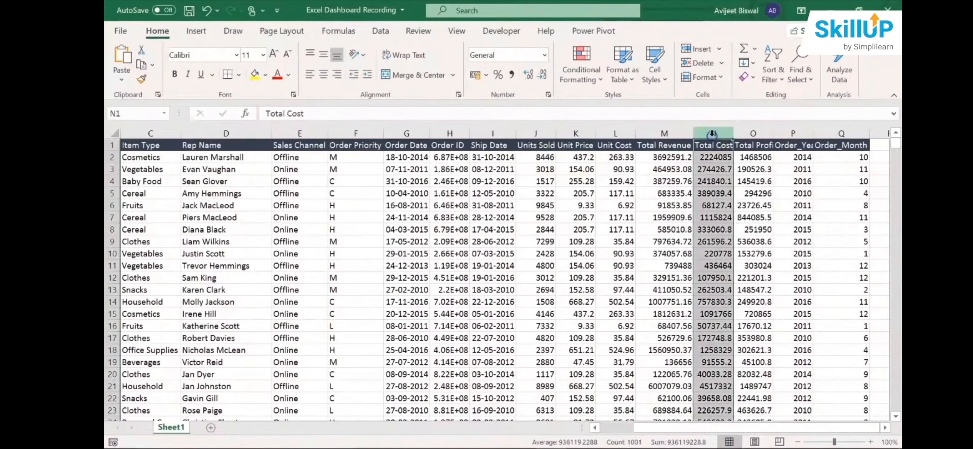
double_click(734, 133)
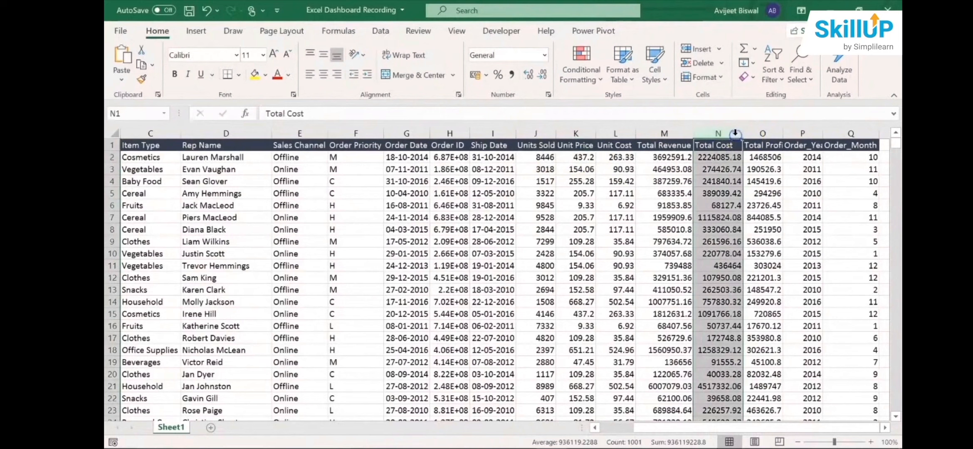
left_click(726, 155)
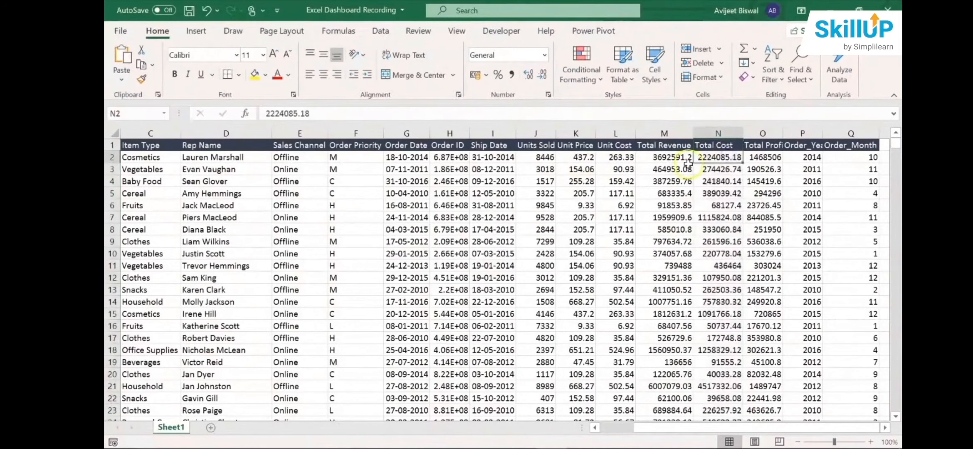
left_click(546, 166)
left_click(618, 157)
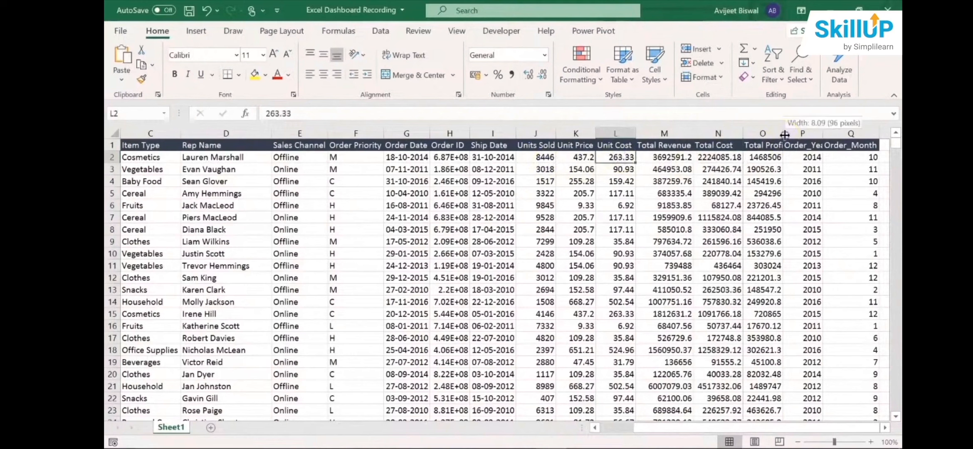
- Fit the Total Profit column's width to its contents and check the first record's Total Revenue and Total Cost
double_click(784, 133)
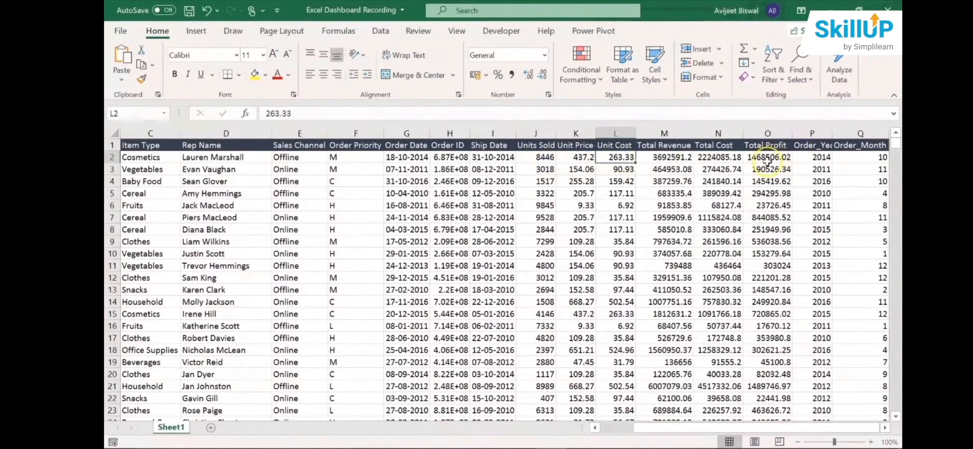
left_click(655, 156)
left_click(707, 157)
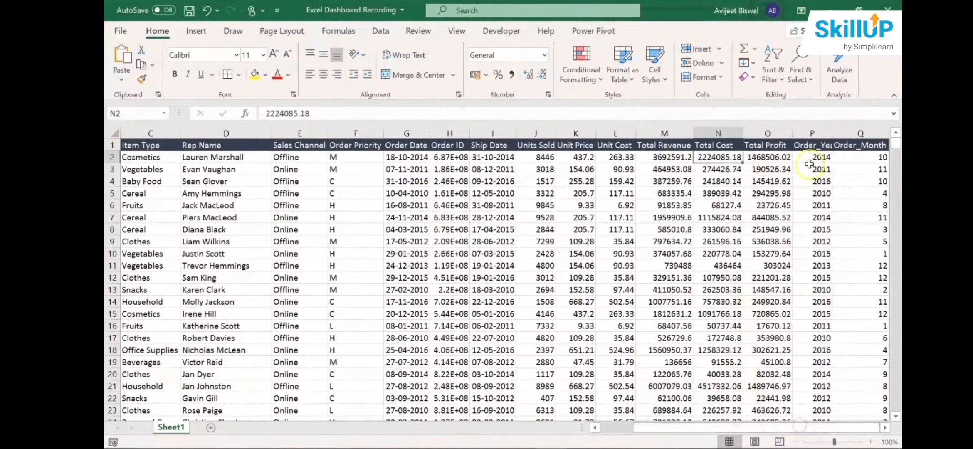
- Fit the Order_Year column's width so its full header shows
left_click(812, 133)
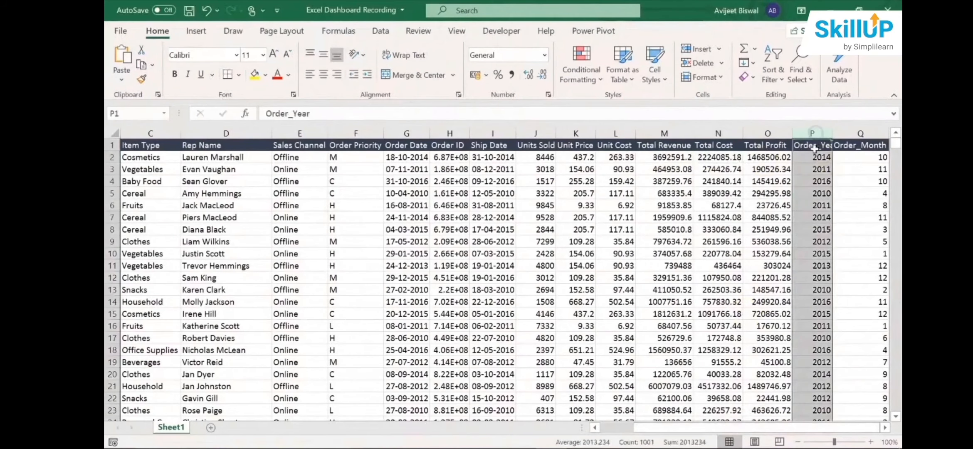
left_click(813, 145)
double_click(834, 134)
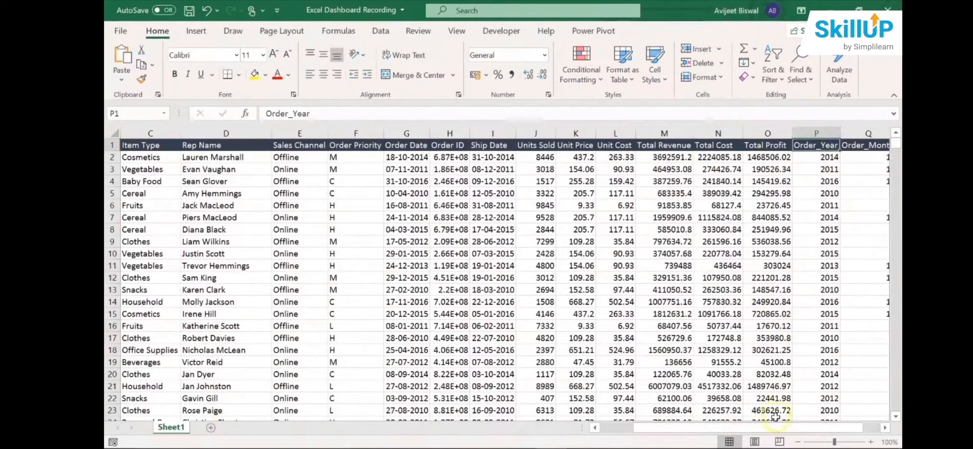
scroll(839, 415, "right", 1)
- Examine the Order_Month and Order_Year columns and the Order Date column they relate to
left_click(817, 147)
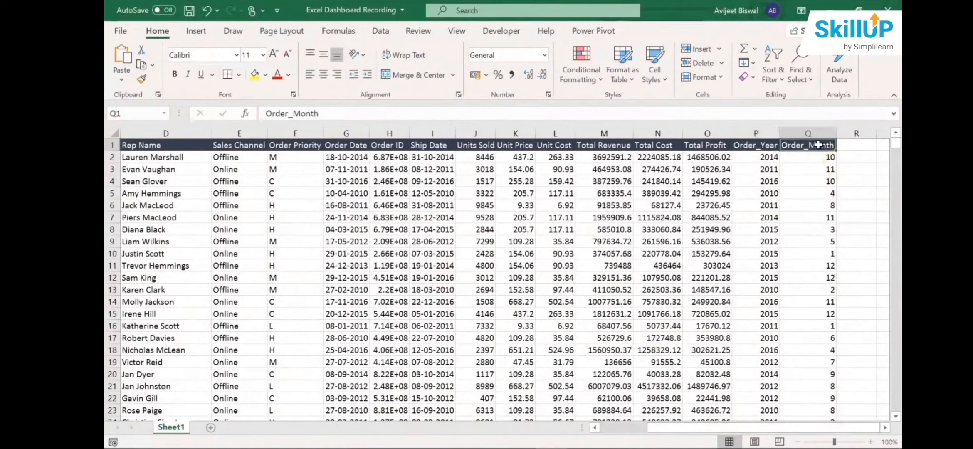
left_click(755, 134)
left_click(807, 133)
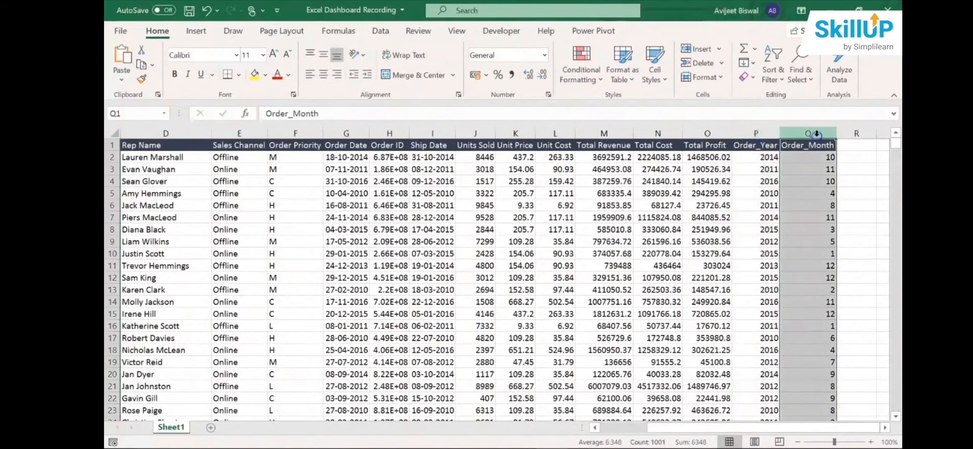
left_click(755, 131)
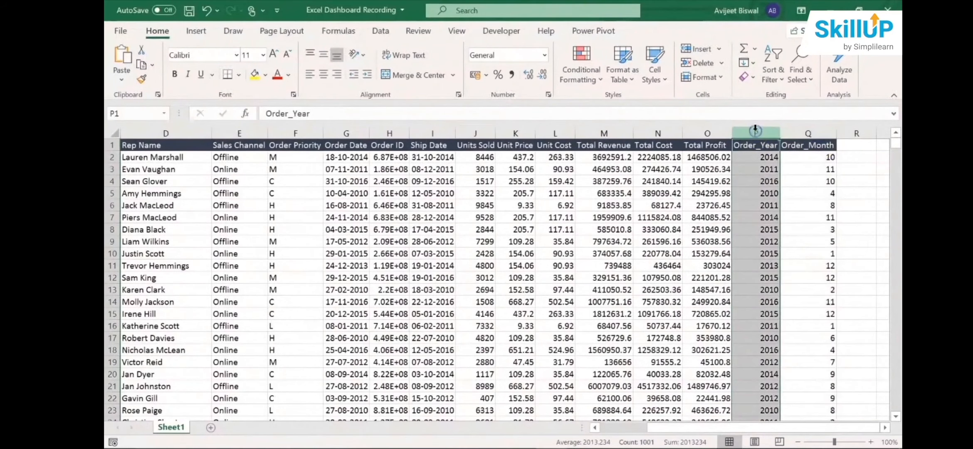
left_click(752, 198)
key("Left")
key("Left")
key("Left")
key("Left")
key("Left")
key("Left")
key("Left")
key("Left")
key("Left")
key("Left")
key("Left")
key("Left")
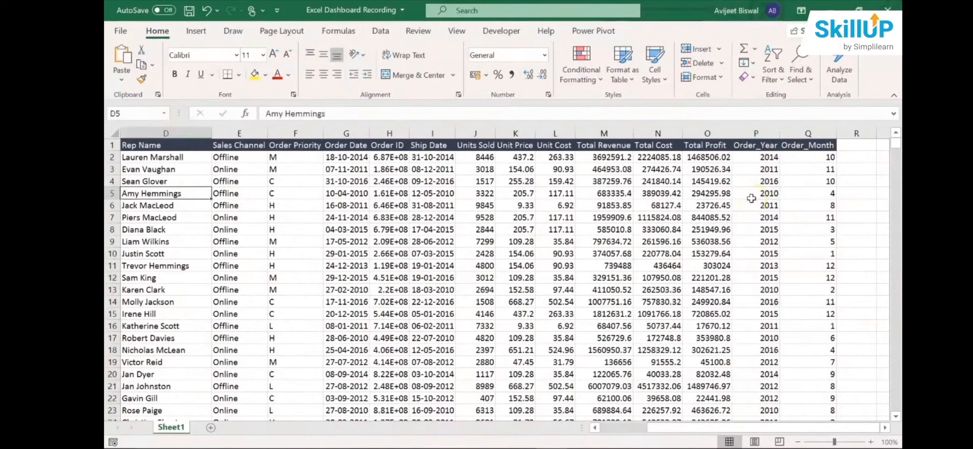
left_click(341, 133)
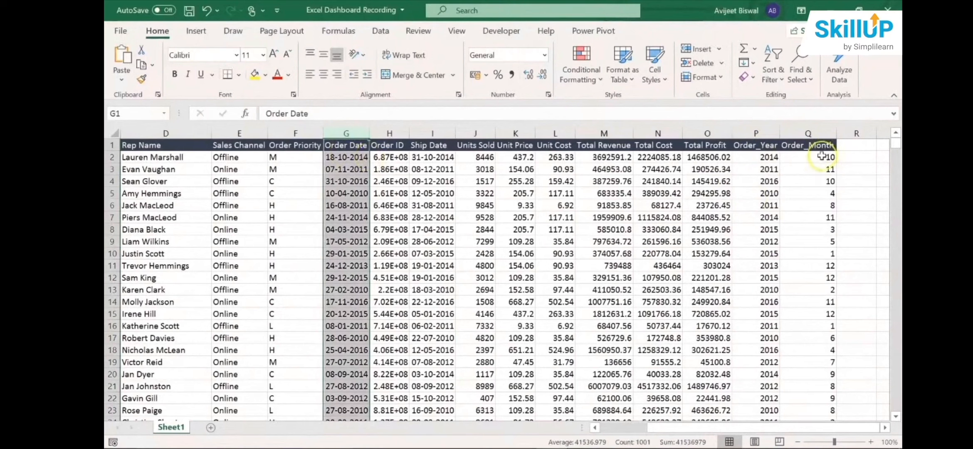
key("alt+Tab")
left_click(316, 230)
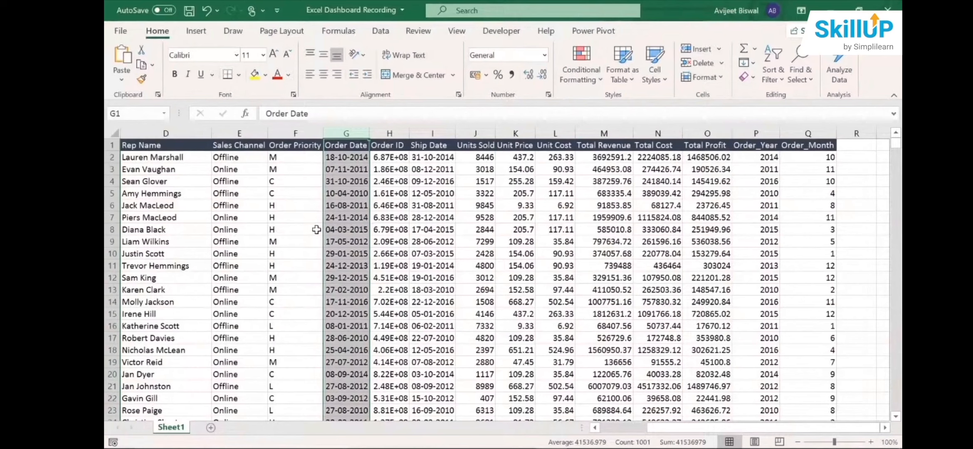
left_click(316, 230)
left_click(452, 228)
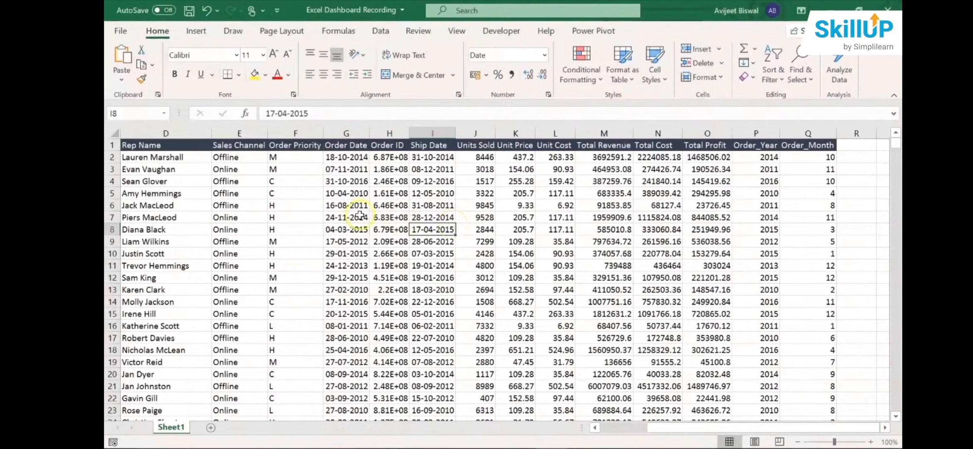
- Create a PivotTable from the sales data range Sheet1!$A$1:$Q$1001 on a new worksheet
key("Home")
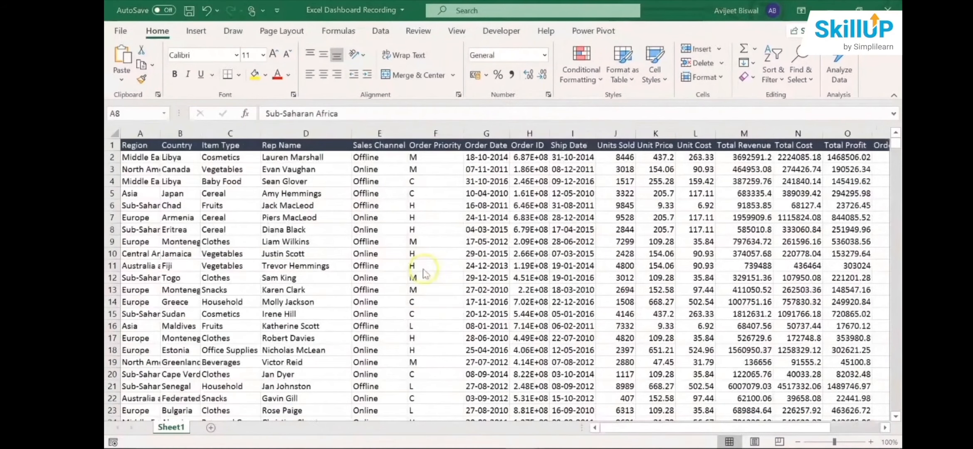
left_click(486, 237)
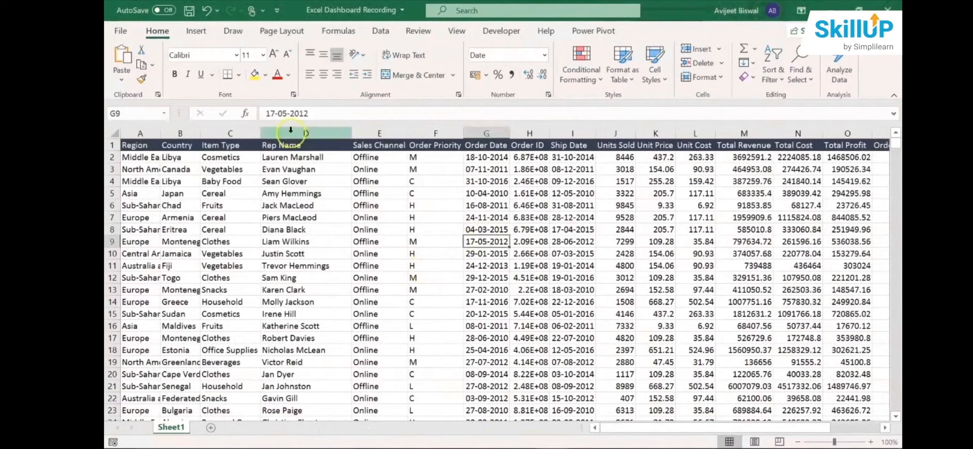
left_click(206, 34)
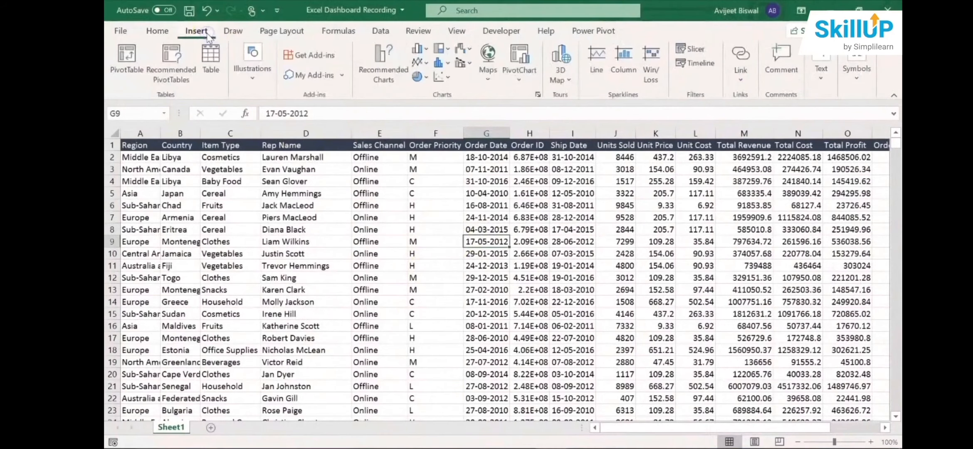
left_click(129, 69)
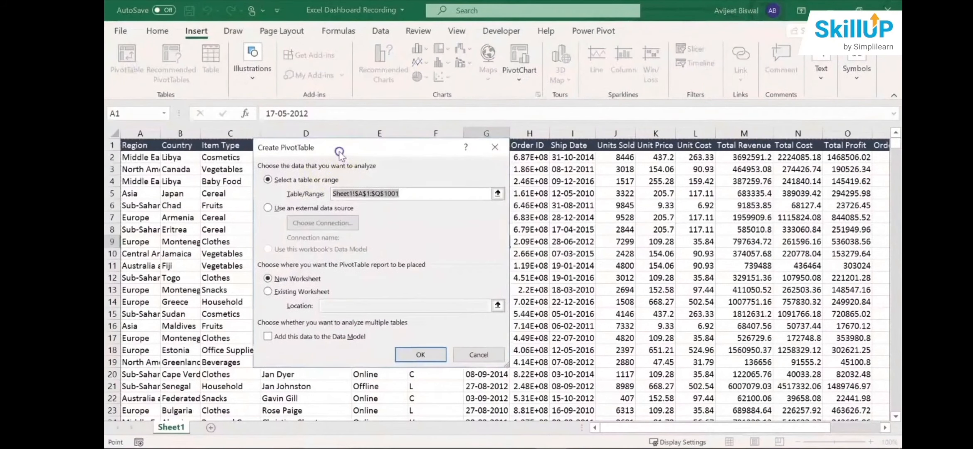
left_click_drag(347, 153, 322, 151)
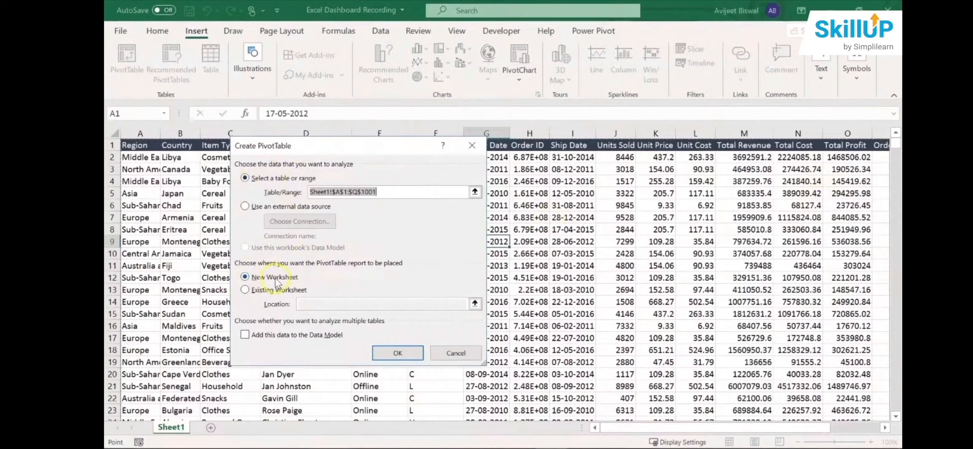
left_click(398, 354)
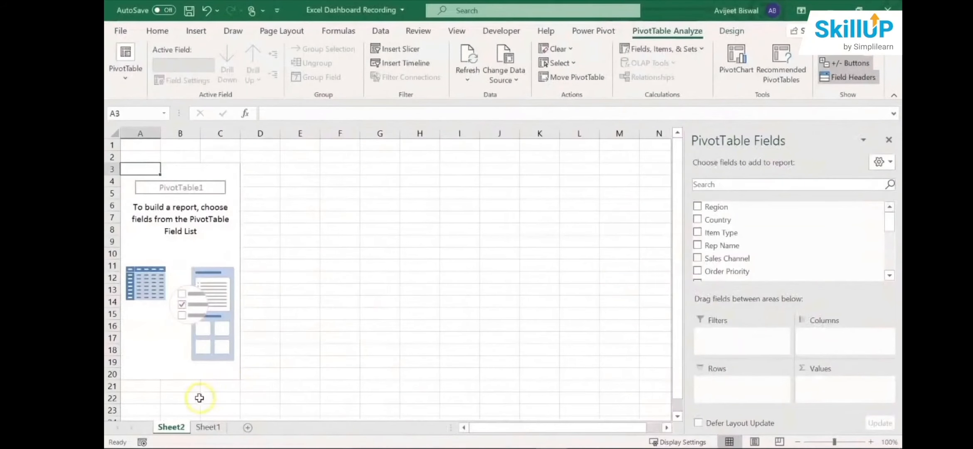
- Add Order_Year to the PivotTable's rows and Total Revenue to its values as a sum
left_click(181, 426)
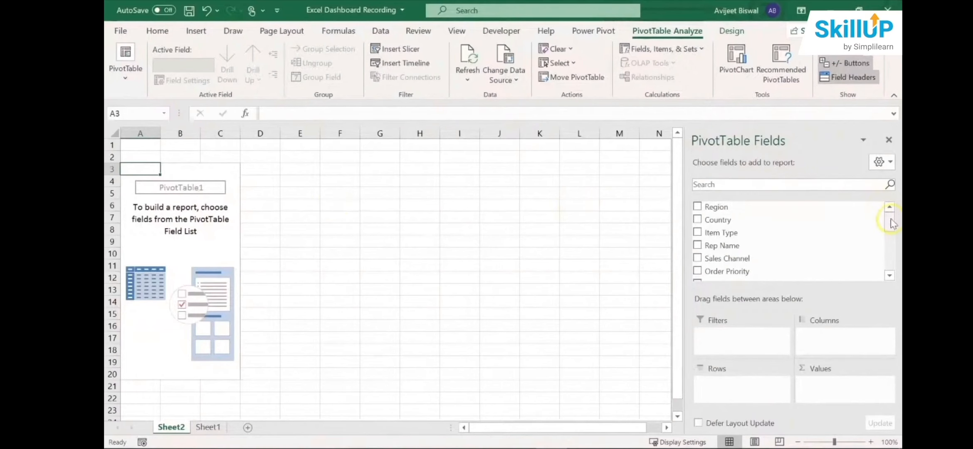
left_click_drag(889, 220, 889, 260)
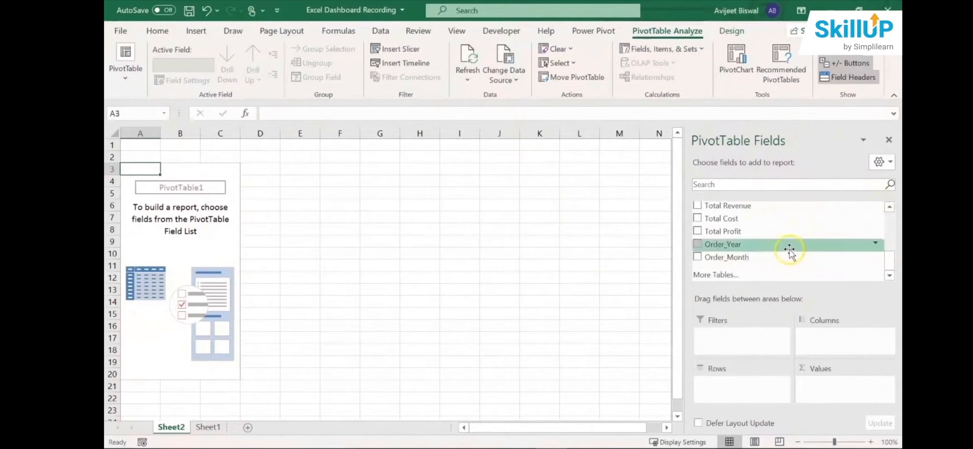
left_click_drag(789, 249, 744, 386)
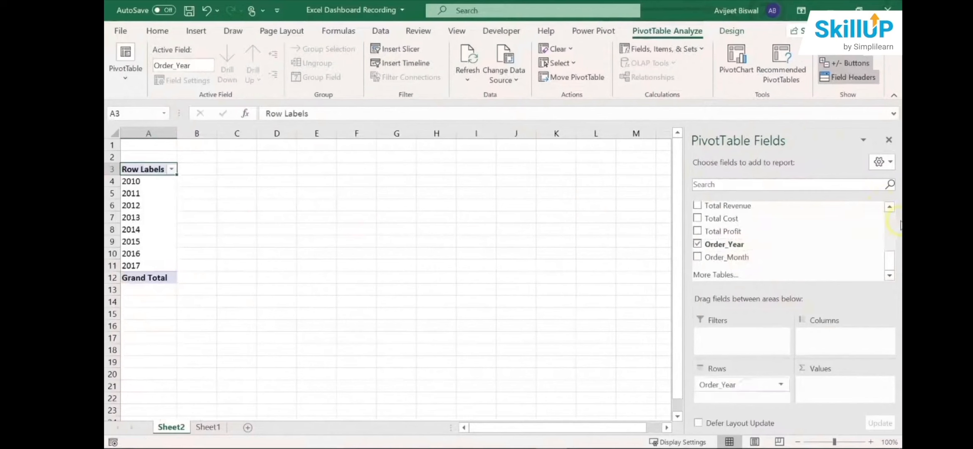
left_click_drag(889, 260, 890, 251)
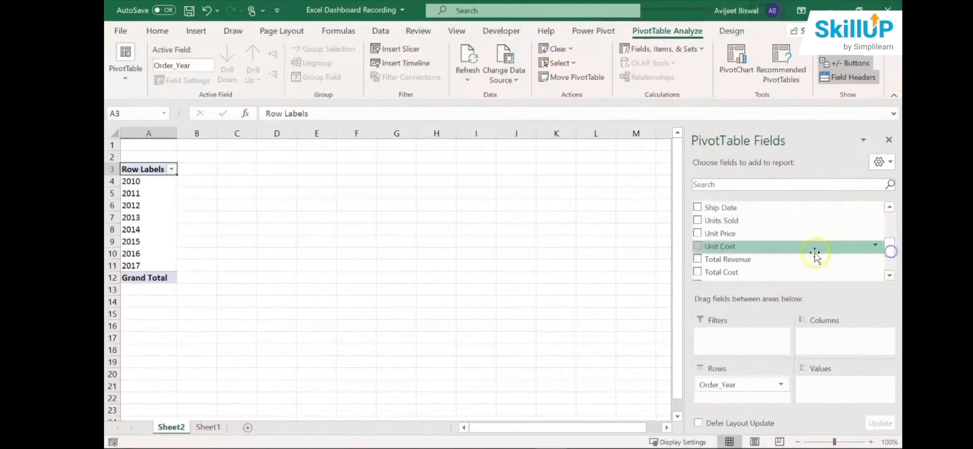
left_click_drag(800, 257, 844, 382)
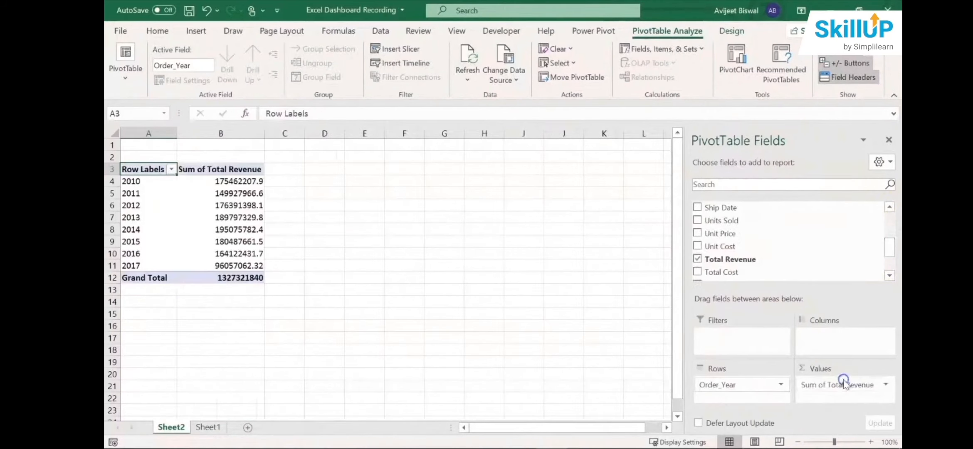
- Examine the PivotTable's total revenue by year, checking the year labels from 2010 to 2017
left_click(224, 194)
left_click(227, 181)
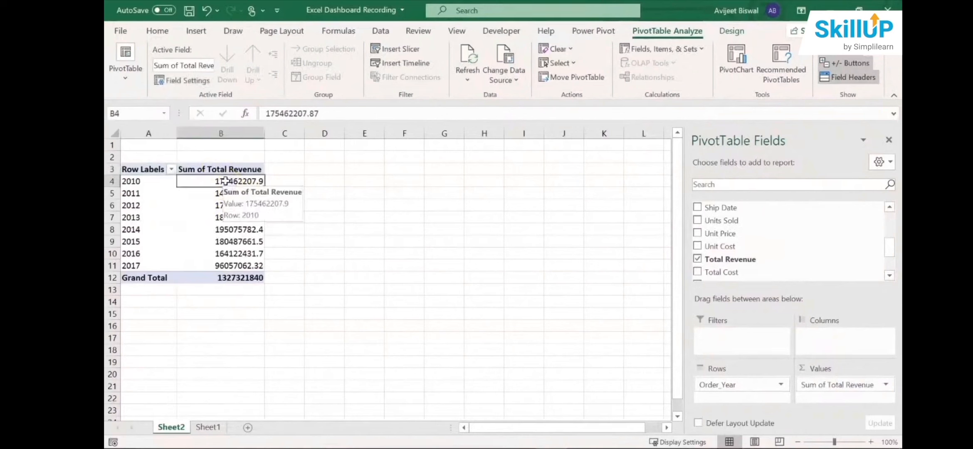
left_click(142, 181)
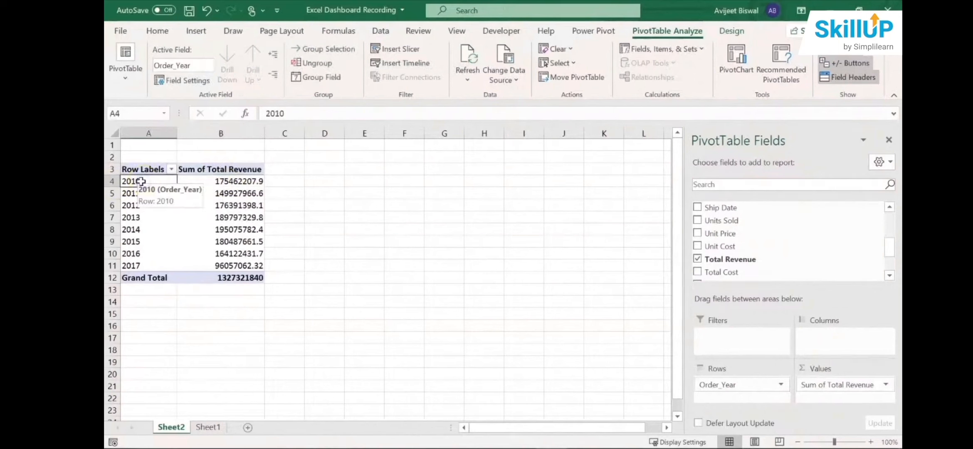
left_click(142, 264)
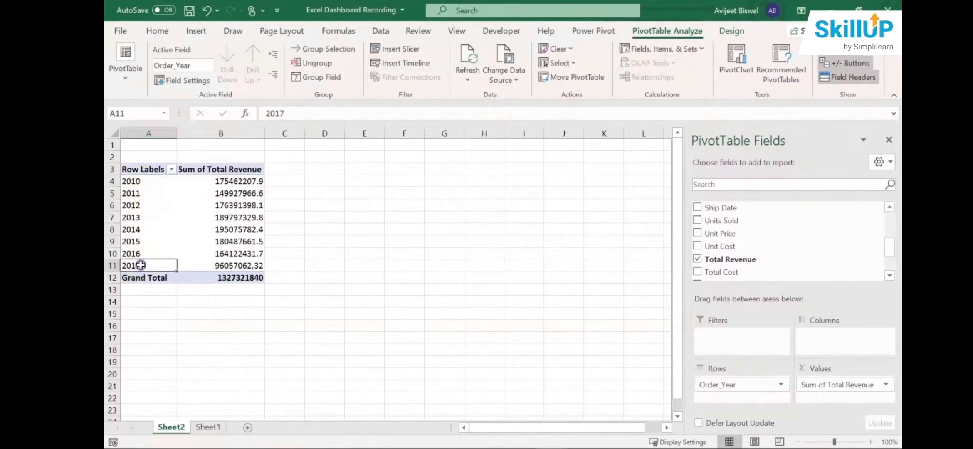
left_click(162, 200)
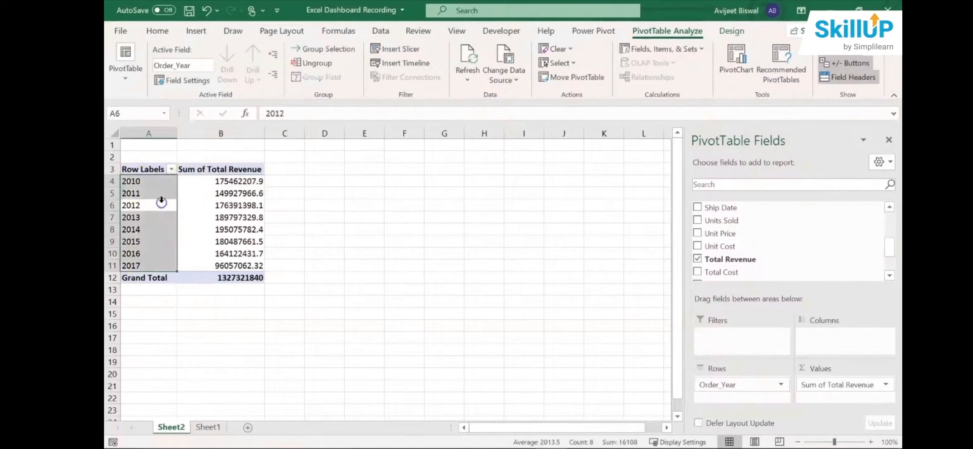
- Insert a Line PivotChart from the PivotTable of total revenue by order year
left_click(255, 181)
left_click(245, 205)
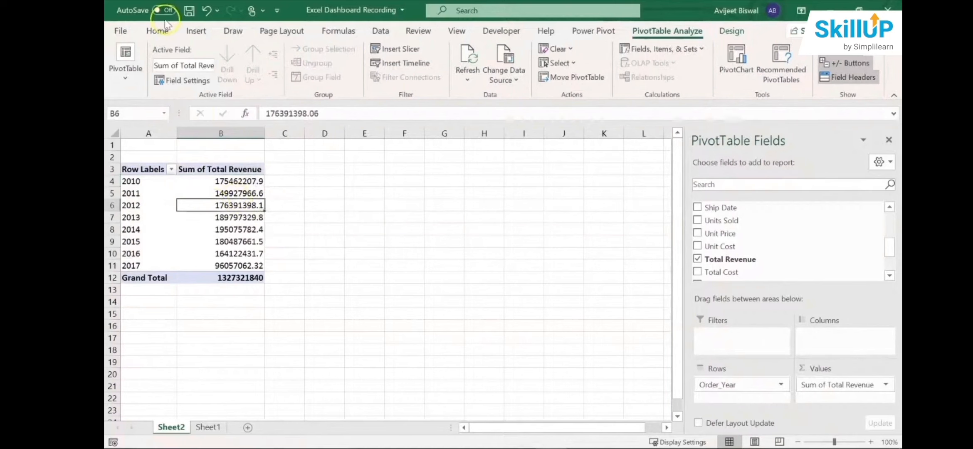
left_click(196, 31)
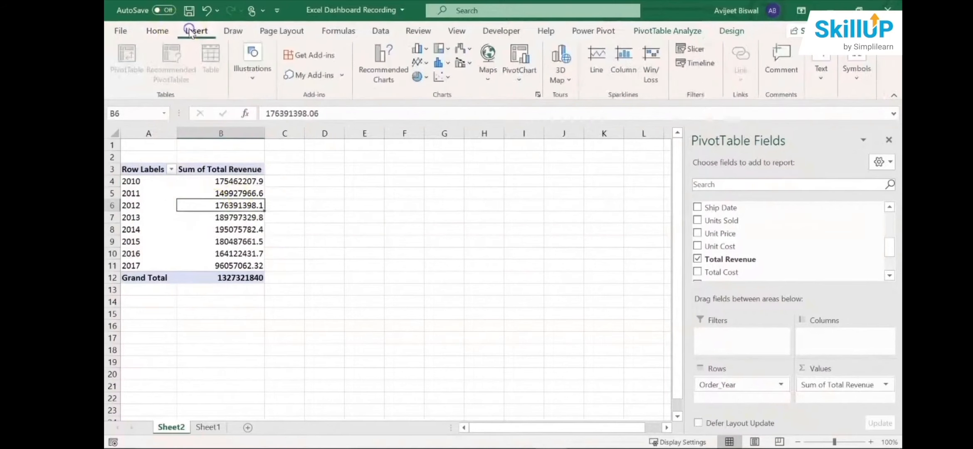
left_click(394, 65)
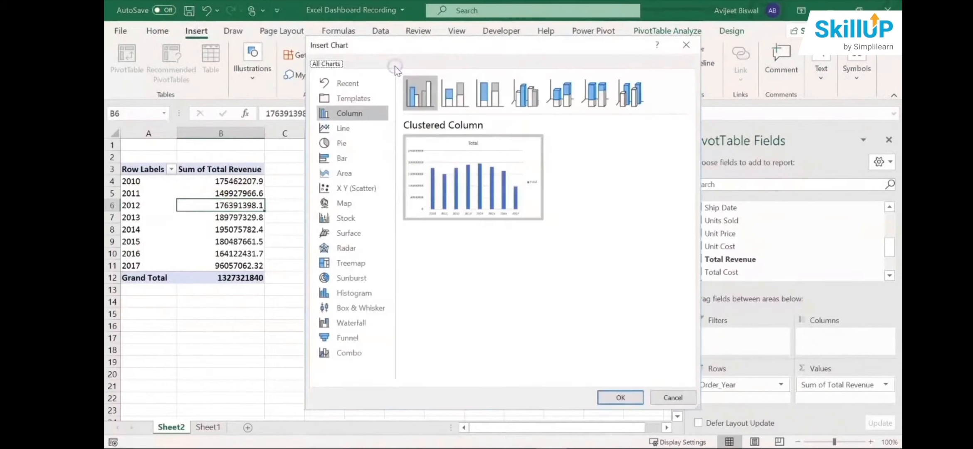
left_click_drag(407, 45, 431, 54)
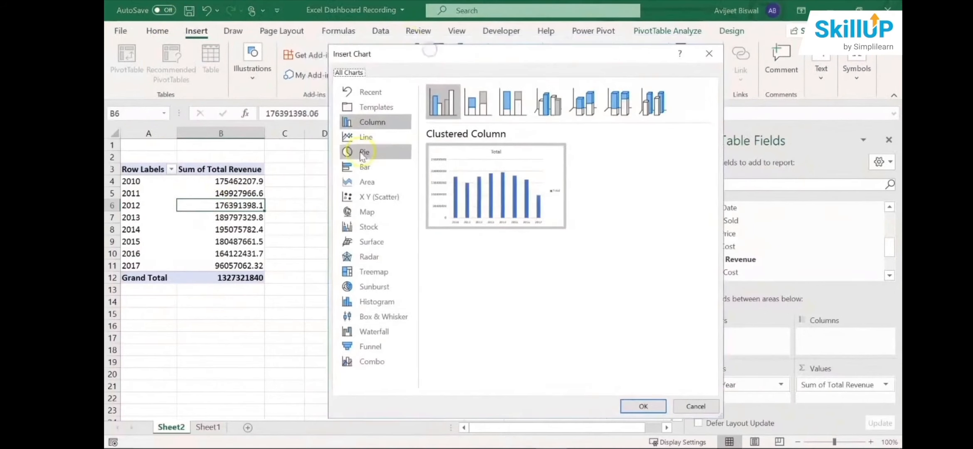
left_click(368, 144)
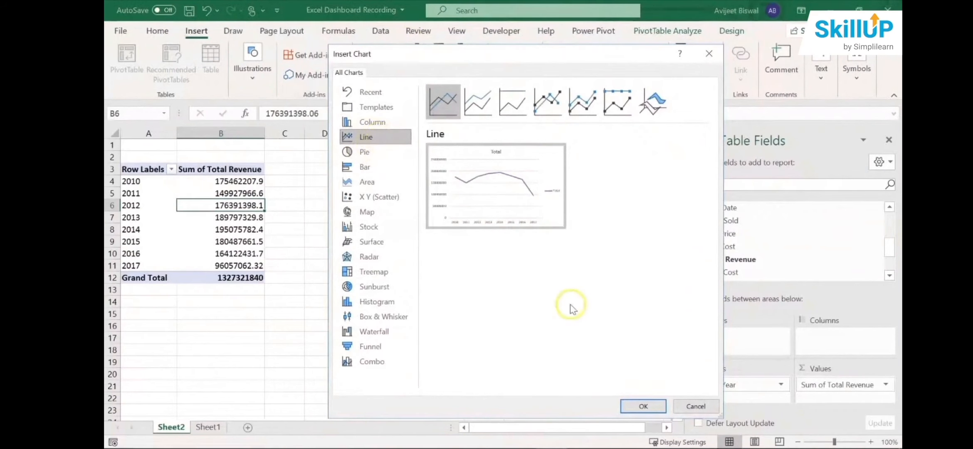
left_click(643, 405)
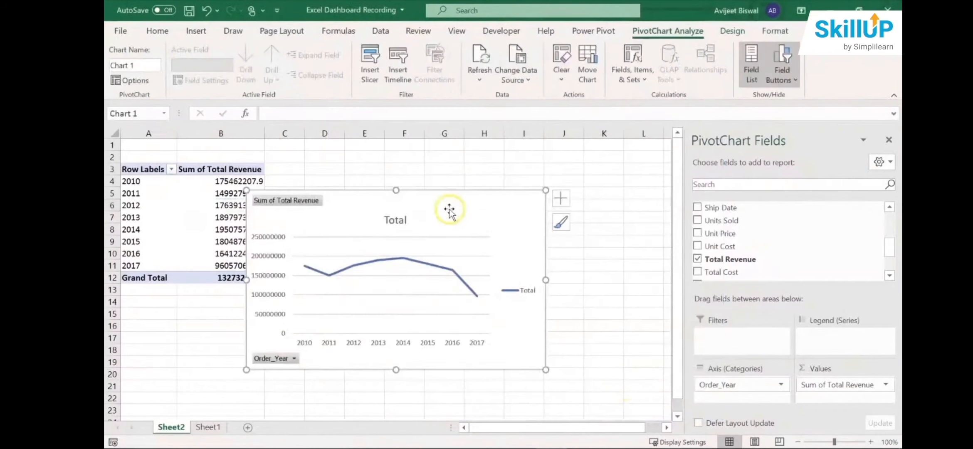
- Move the line chart clear of the PivotTable, close the field list and hide all field buttons on the chart
left_click_drag(446, 209, 508, 185)
left_click(888, 140)
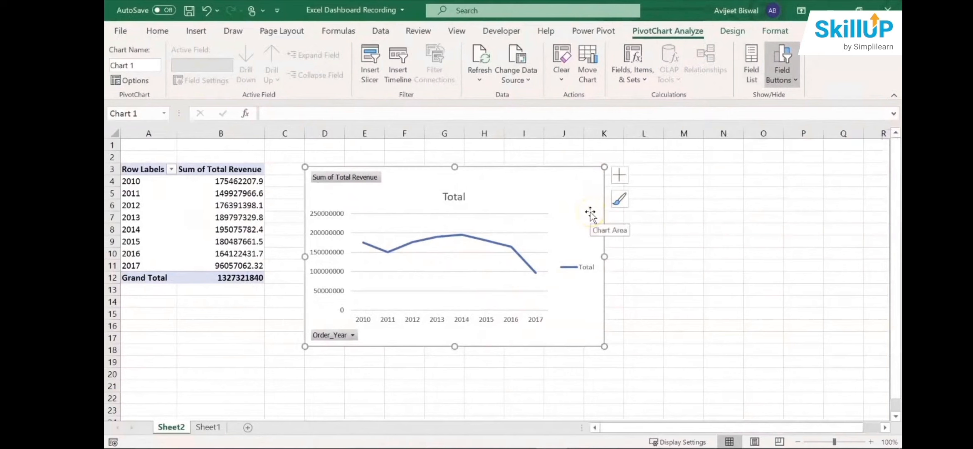
right_click(365, 178)
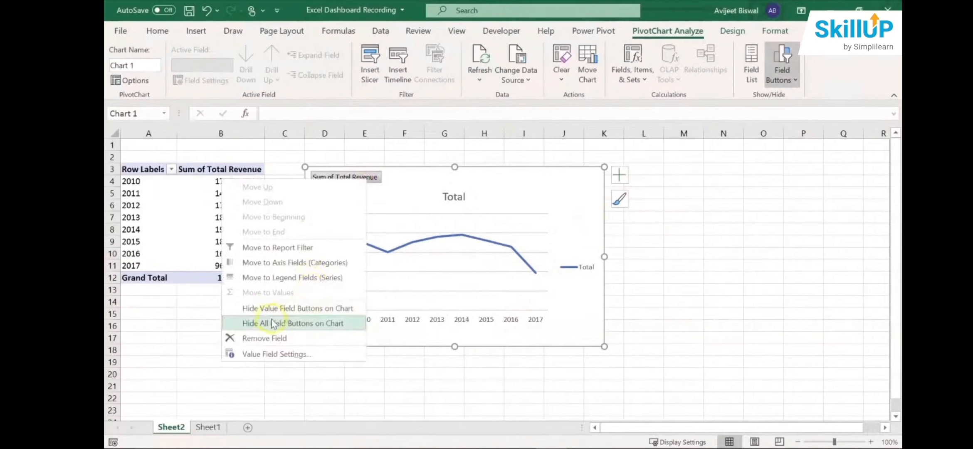
left_click(318, 327)
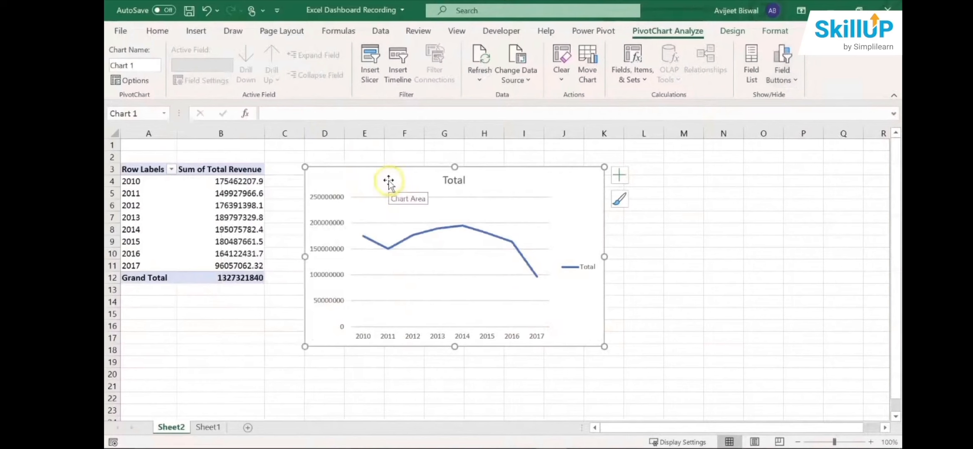
left_click_drag(388, 178, 387, 178)
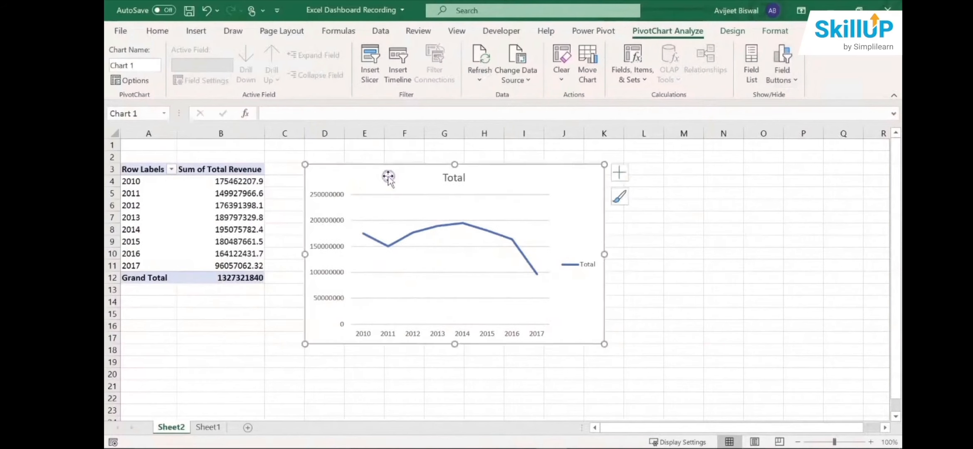
- Change the chart title to "Total Revenue by year" and close the formatting pane
double_click(459, 178)
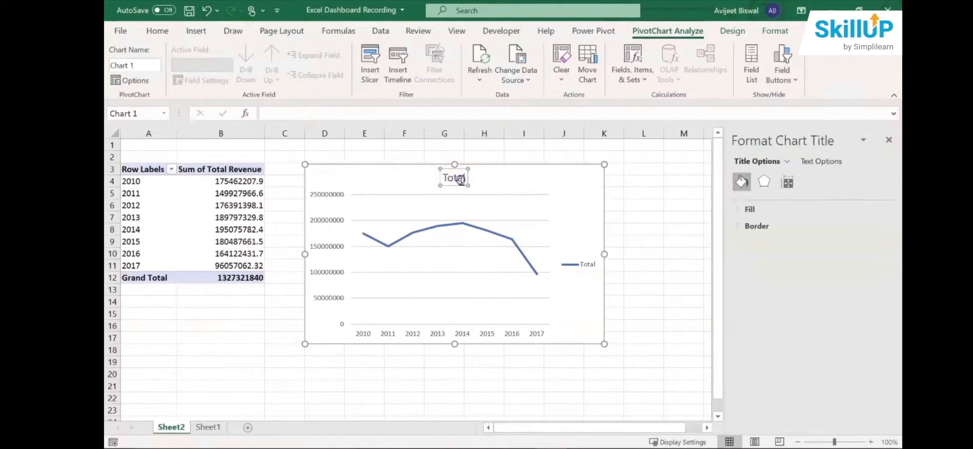
double_click(460, 179)
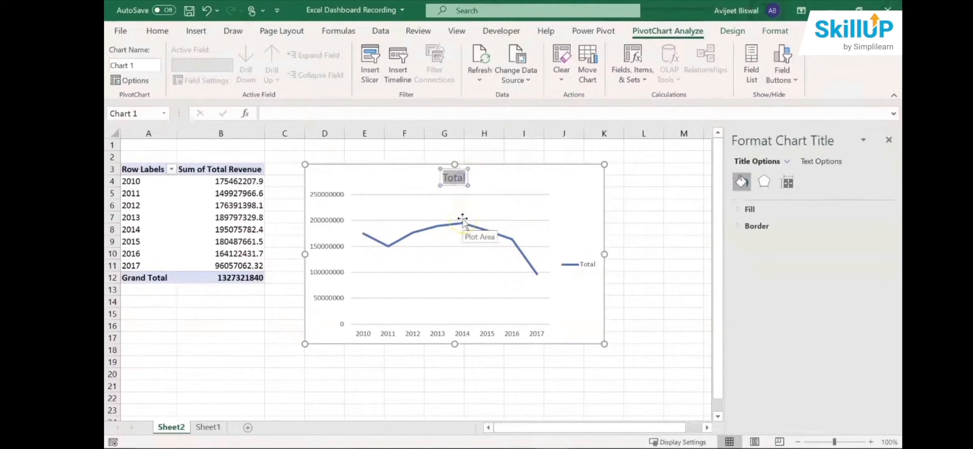
key("Right")
type("Reve")
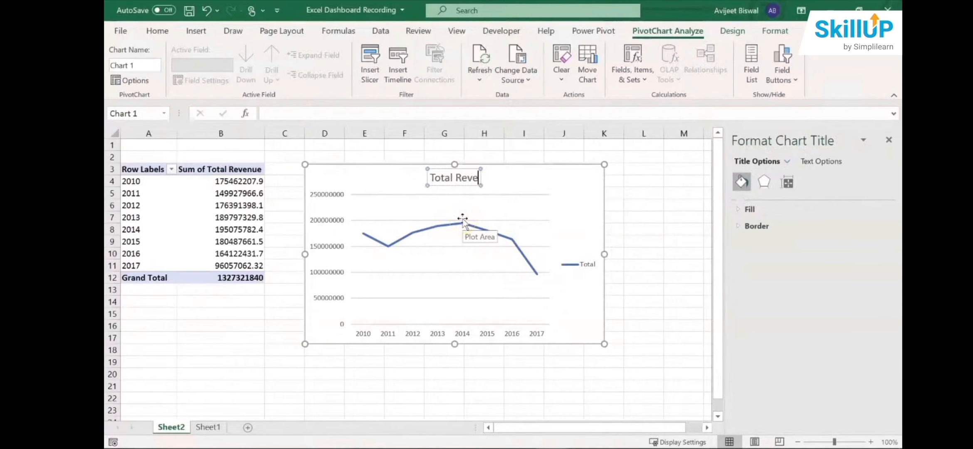
type("b")
type("ue")
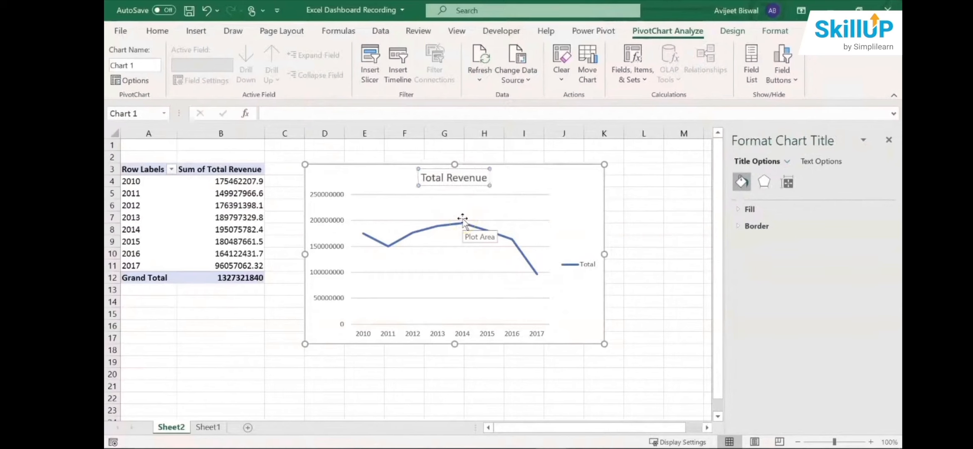
type(" by")
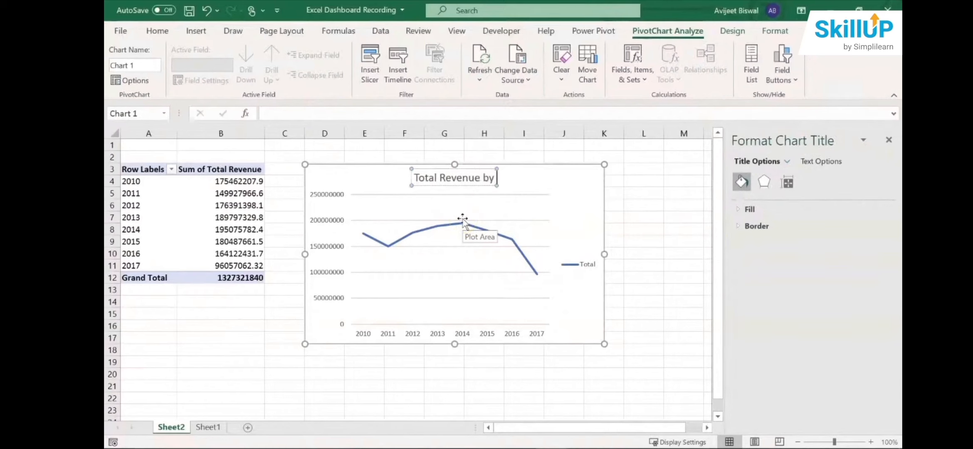
type(" year")
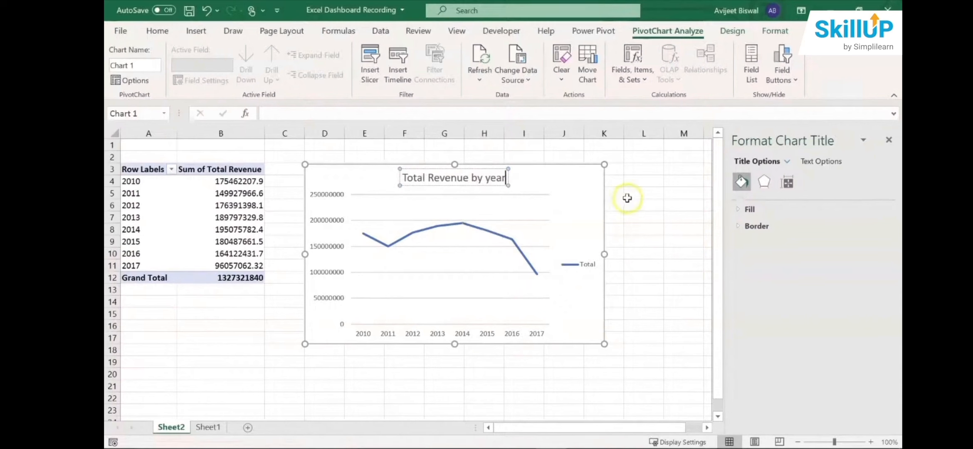
left_click(601, 198)
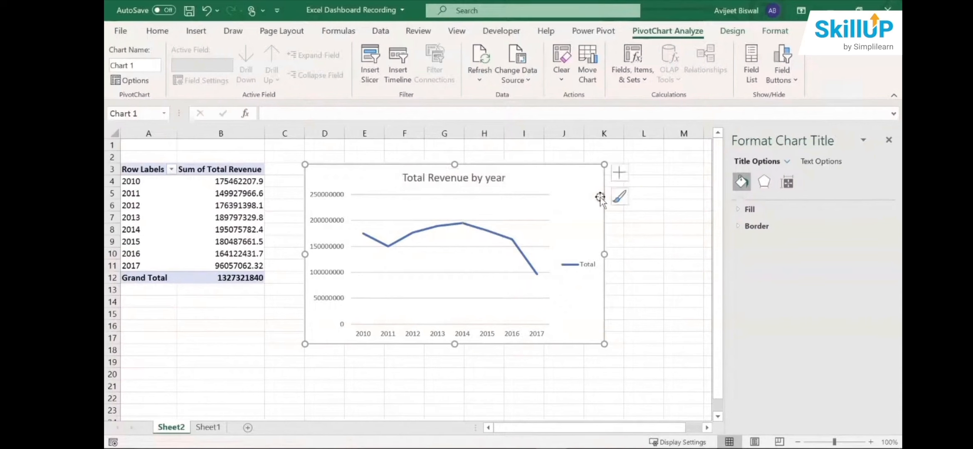
left_click(888, 140)
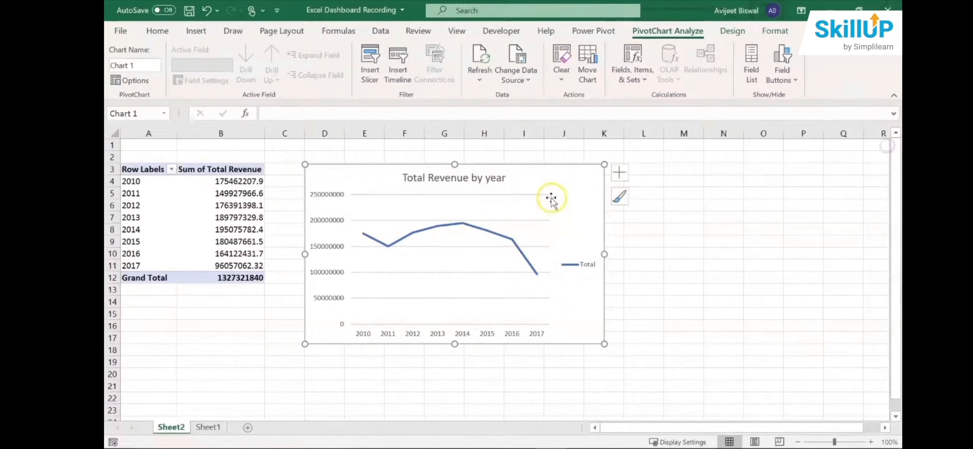
- Remove the legend from the revenue chart and add axis titles
left_click(619, 174)
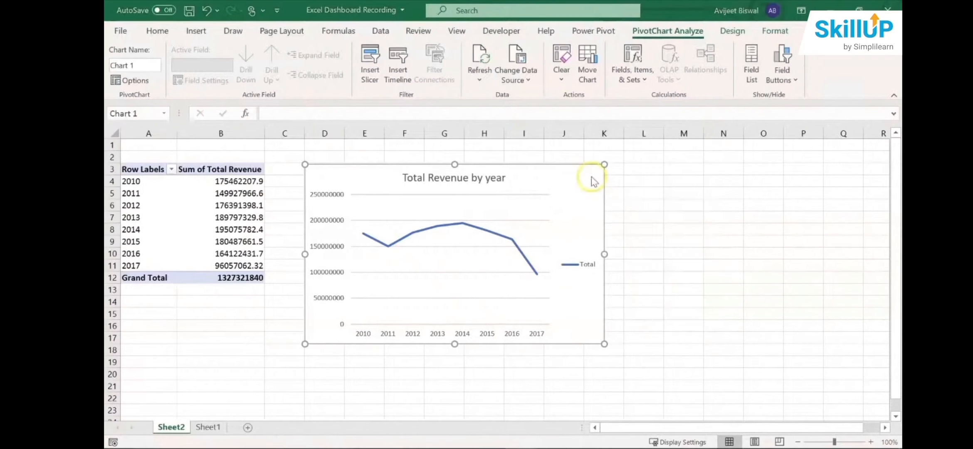
left_click(619, 174)
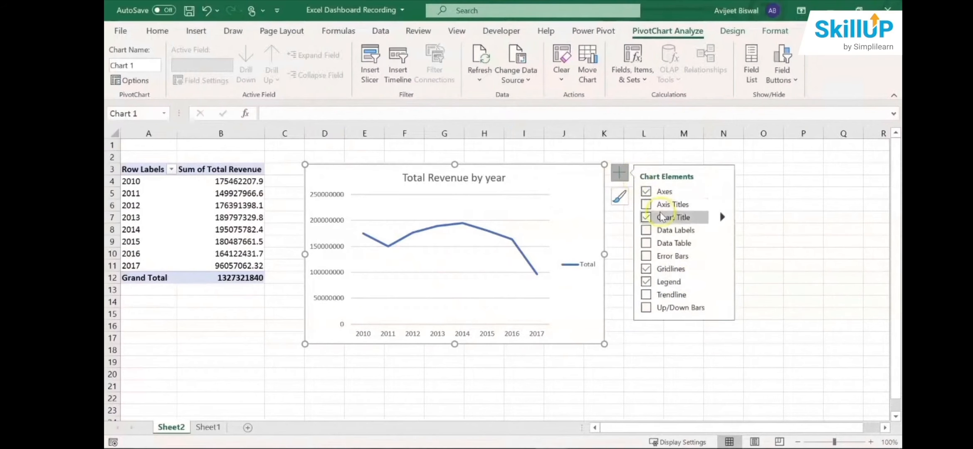
left_click(646, 283)
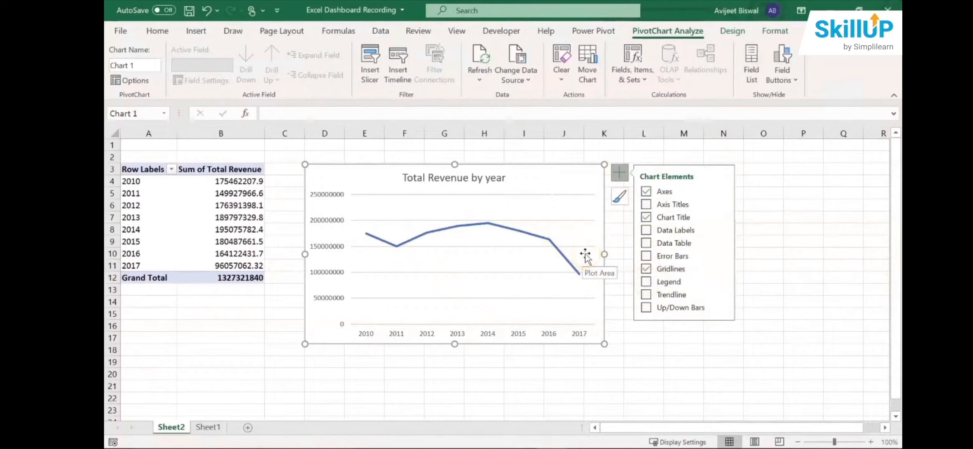
left_click(646, 205)
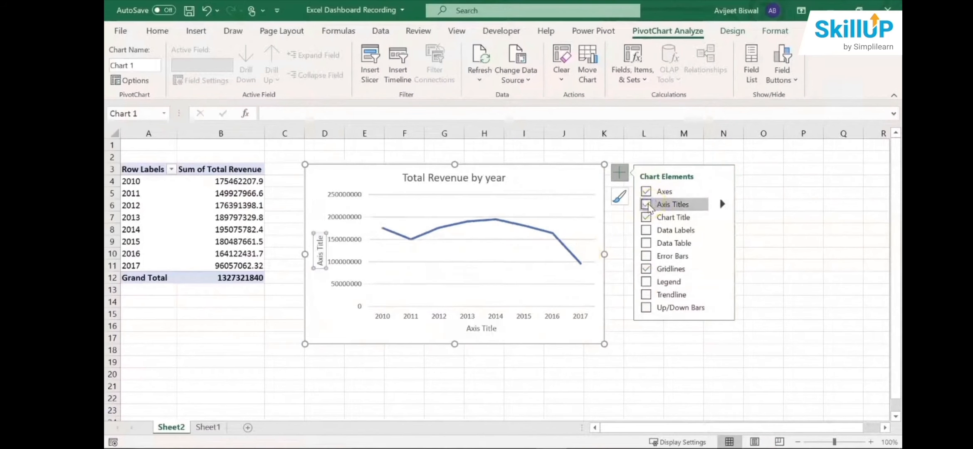
- Set the chart's horizontal axis title to "Year"
left_click(483, 328)
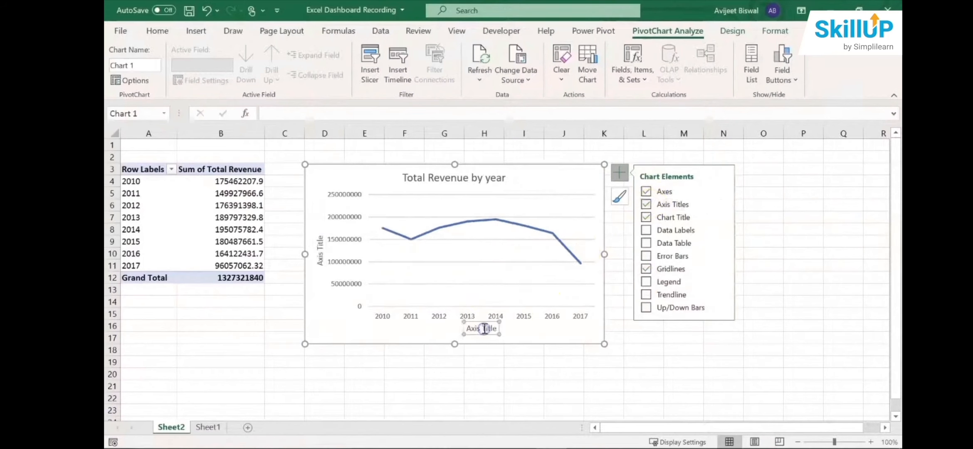
left_click(481, 323)
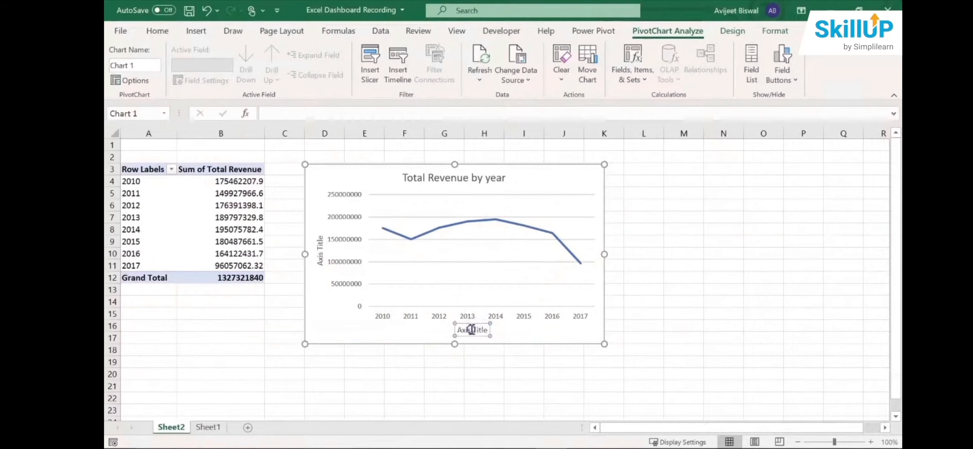
triple_click(473, 328)
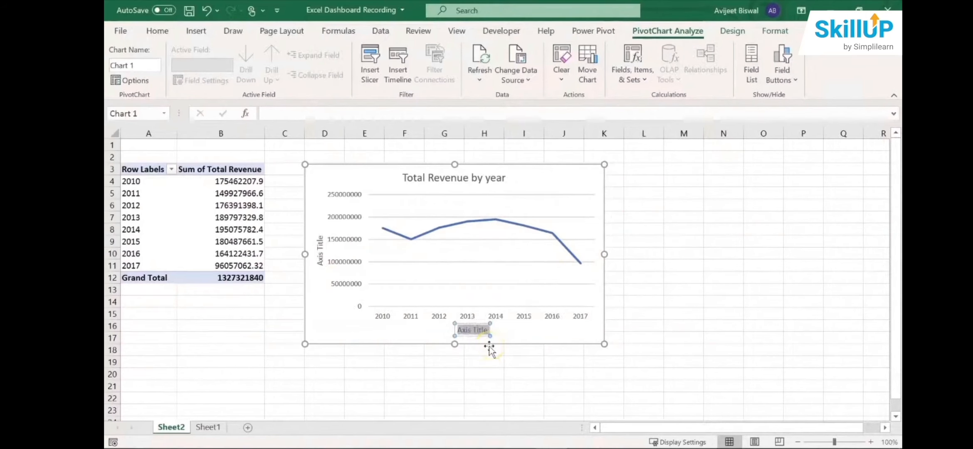
type("Year")
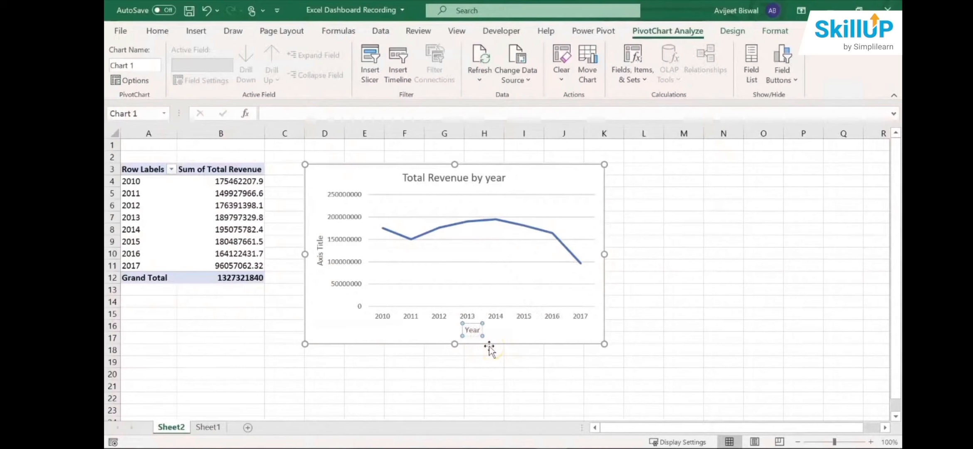
- Set the vertical axis title to "Revenue" and shift it slightly away from the axis values
left_click(320, 249)
triple_click(320, 252)
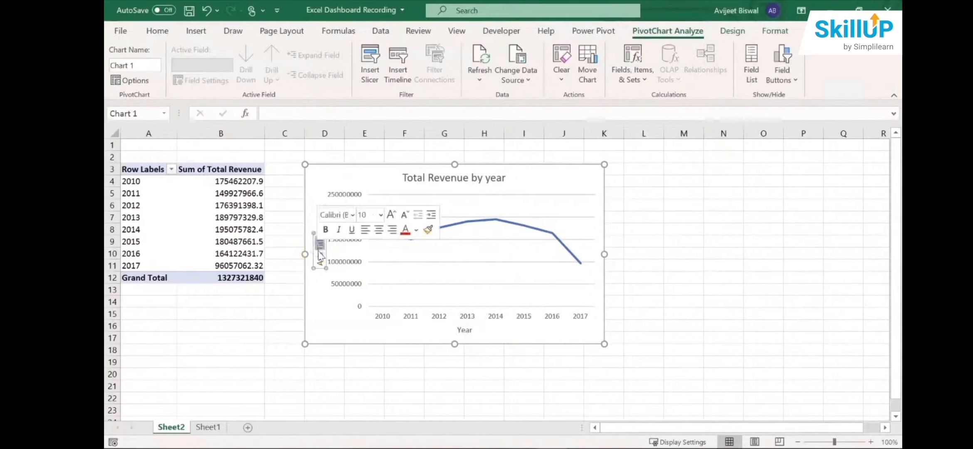
triple_click(319, 252)
type("Re")
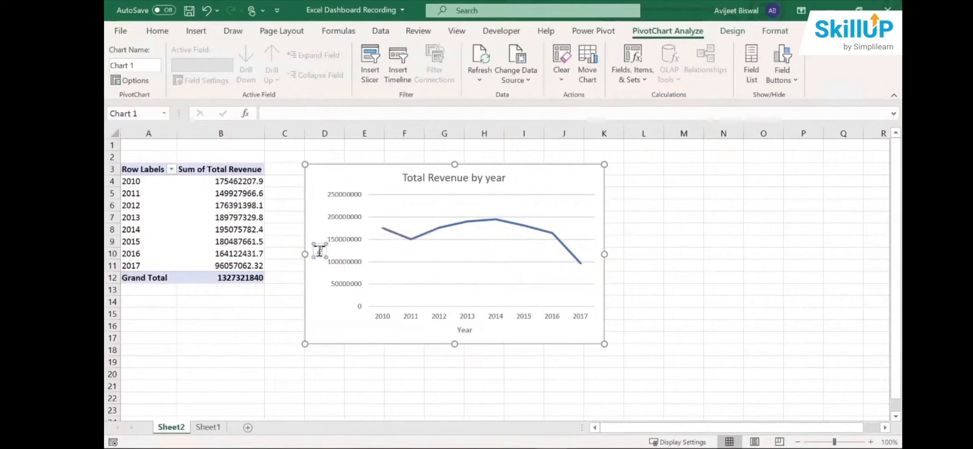
type("venue")
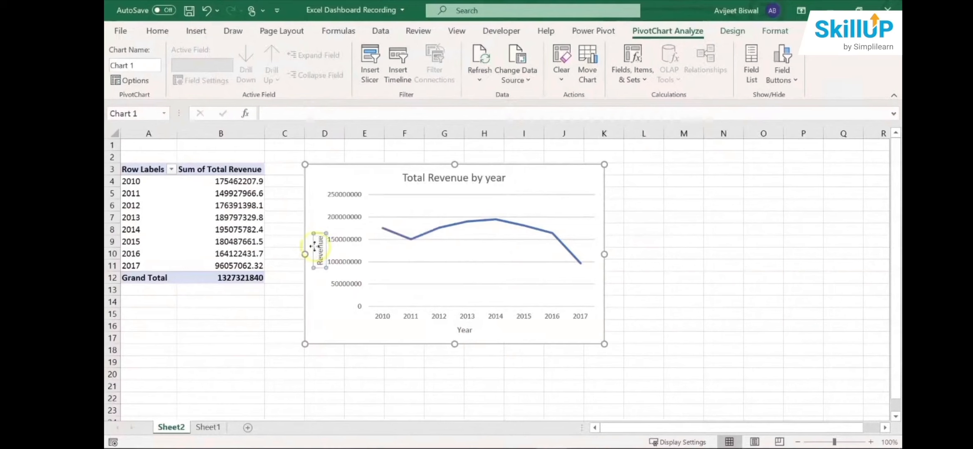
left_click_drag(313, 245, 310, 244)
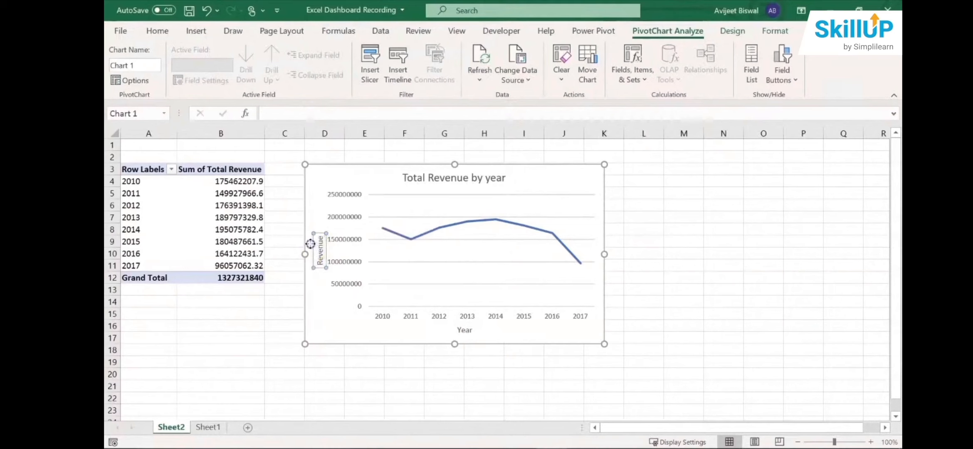
left_click(371, 294)
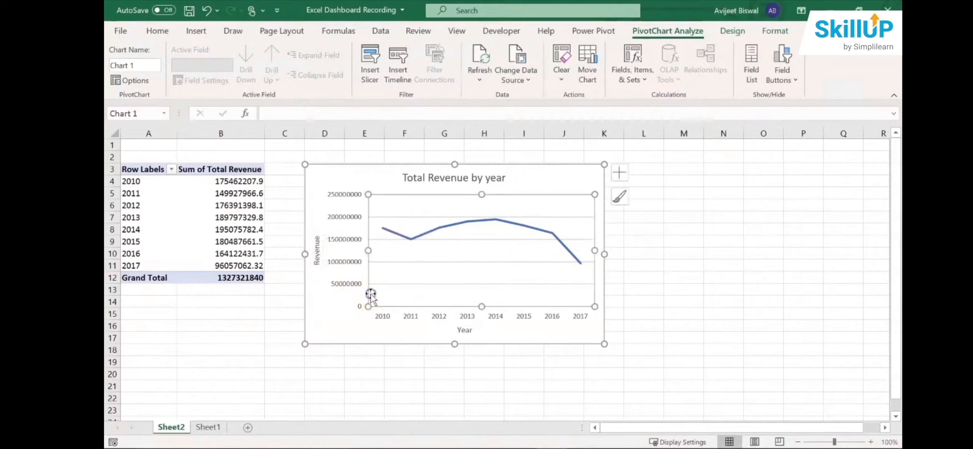
- Recolour the revenue line chart with the dark-to-light gold monochromatic palette
left_click(620, 195)
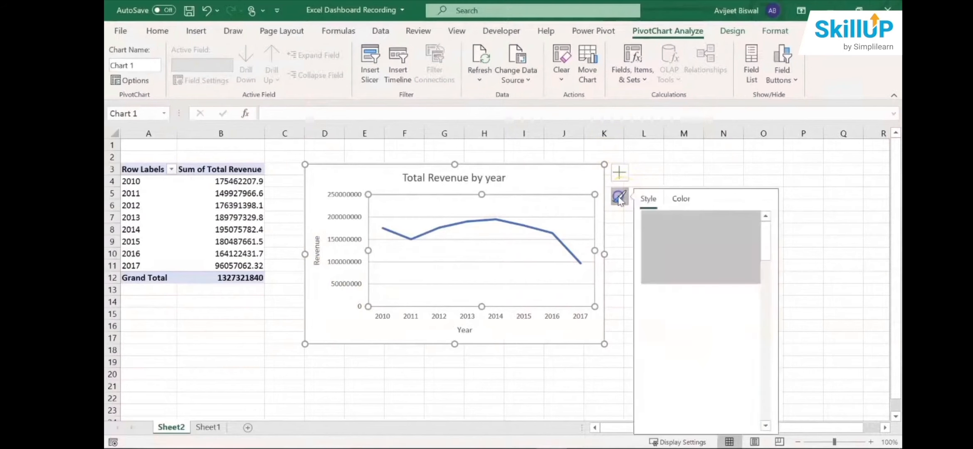
left_click(681, 199)
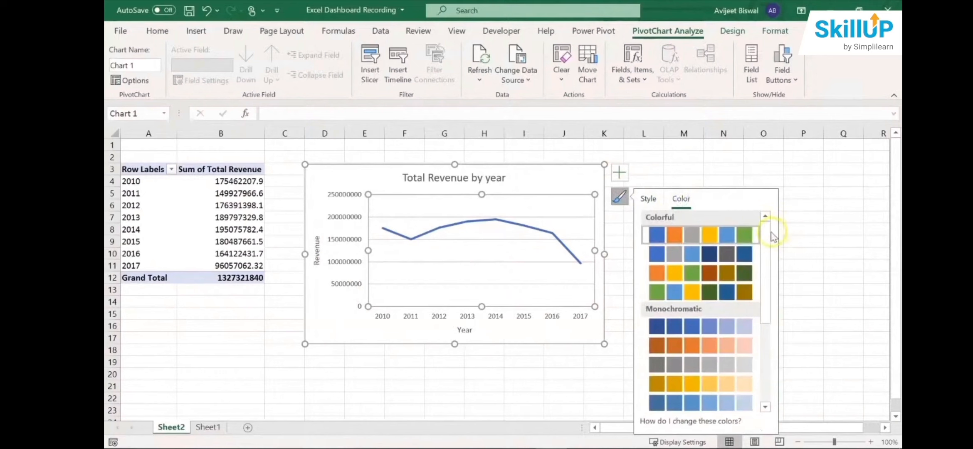
left_click_drag(770, 240, 764, 281)
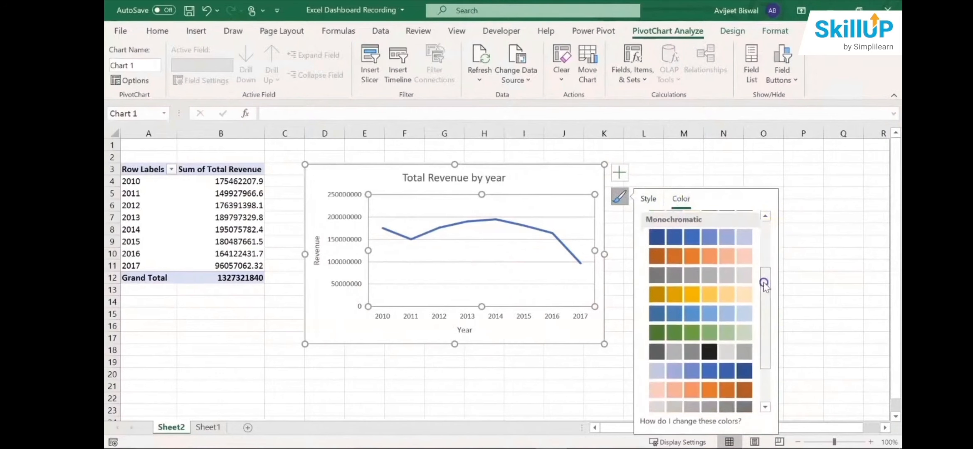
left_click(723, 295)
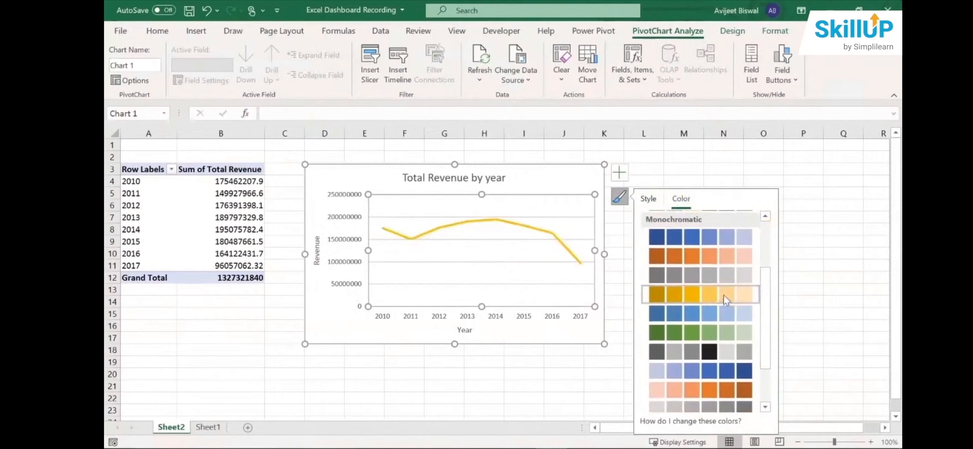
- Apply the plain white chart style with data-point markers and horizontal gridlines to the revenue line chart
left_click_drag(766, 317, 760, 228)
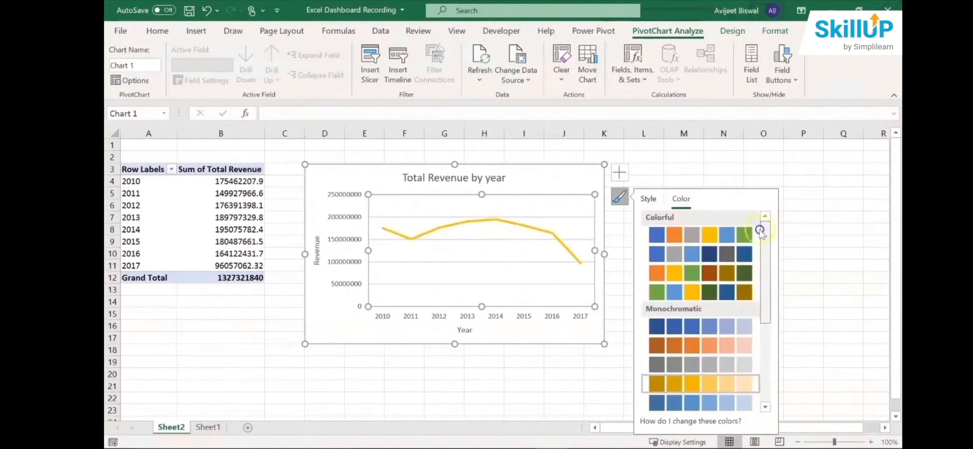
left_click(649, 199)
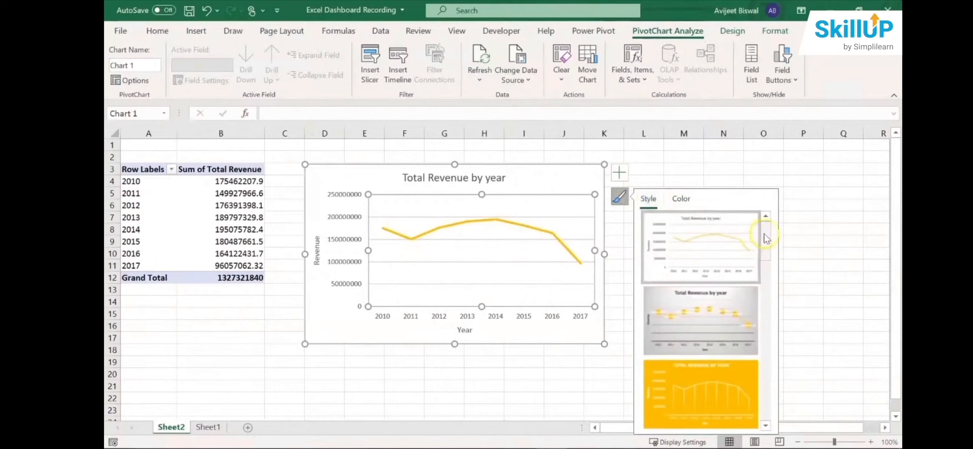
left_click_drag(766, 237, 767, 387)
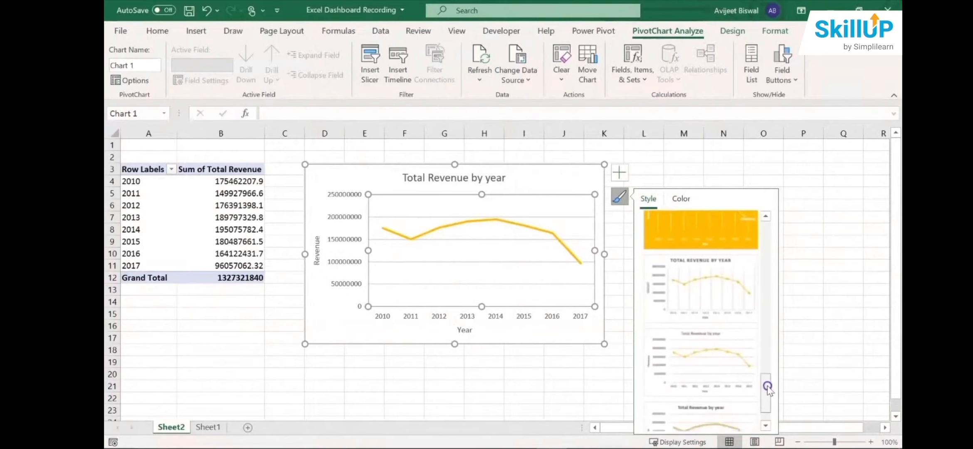
left_click(725, 350)
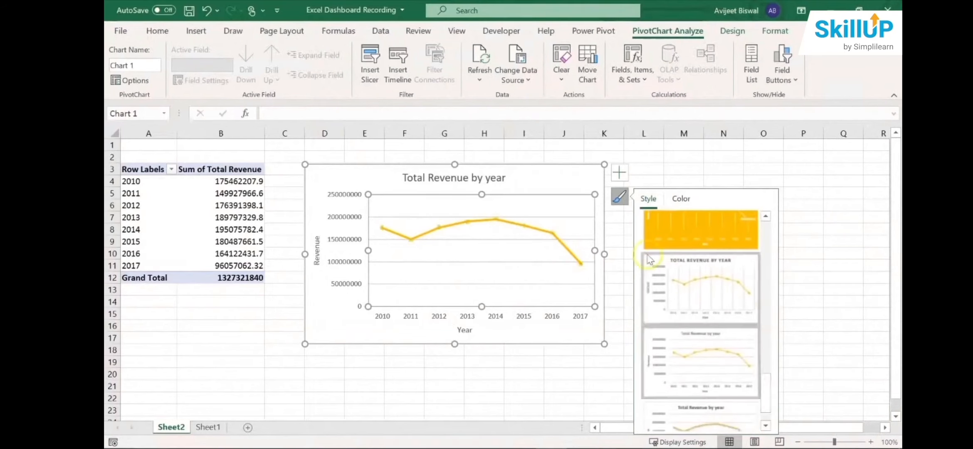
left_click(671, 169)
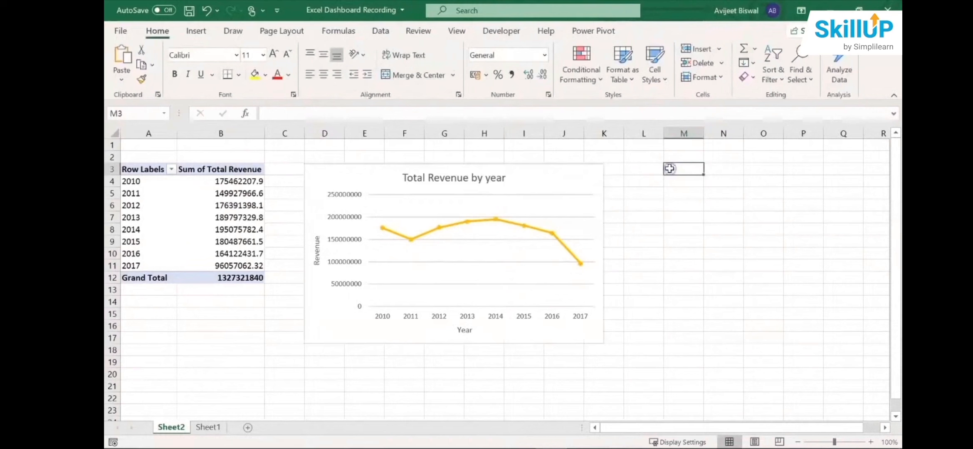
- Add data labels to the total revenue line chart
left_click(506, 212)
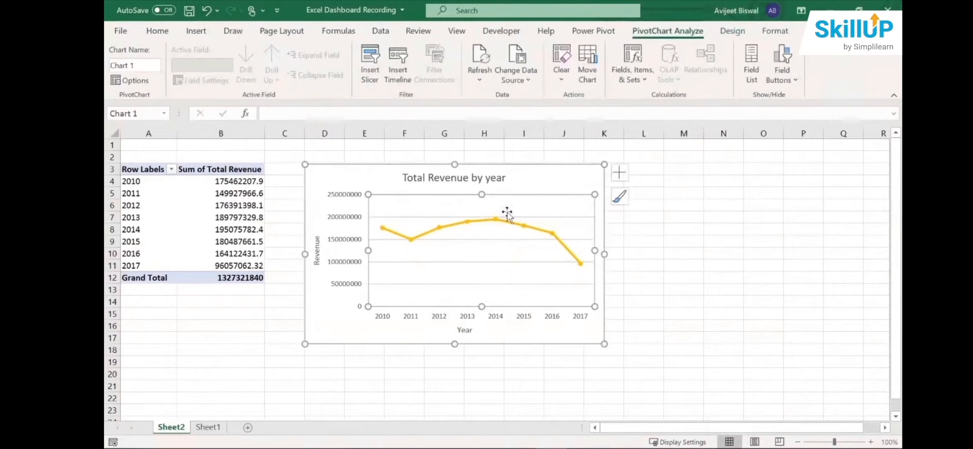
left_click(619, 172)
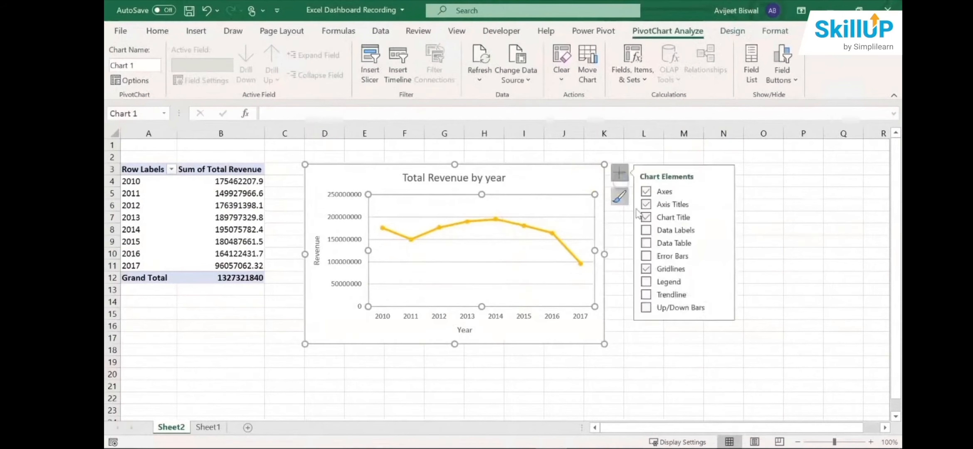
left_click(645, 231)
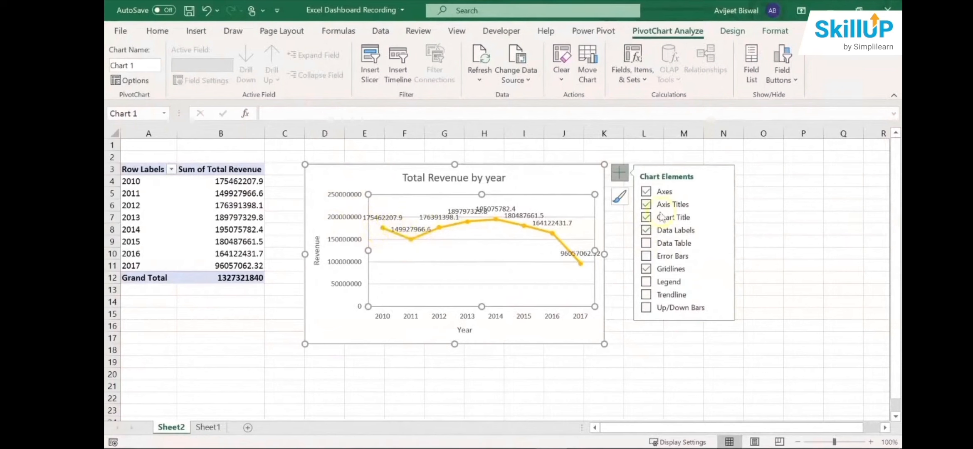
- Set the number category of the revenue chart's data labels to Custom
left_click(721, 230)
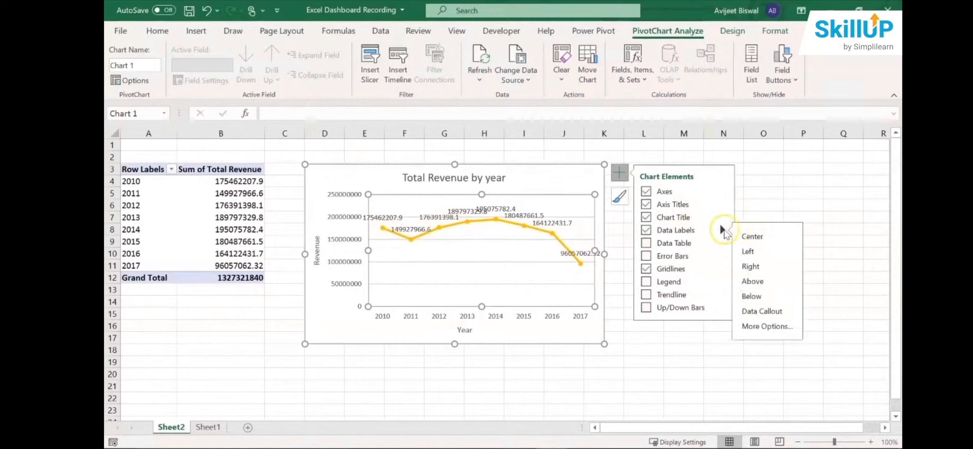
left_click(764, 327)
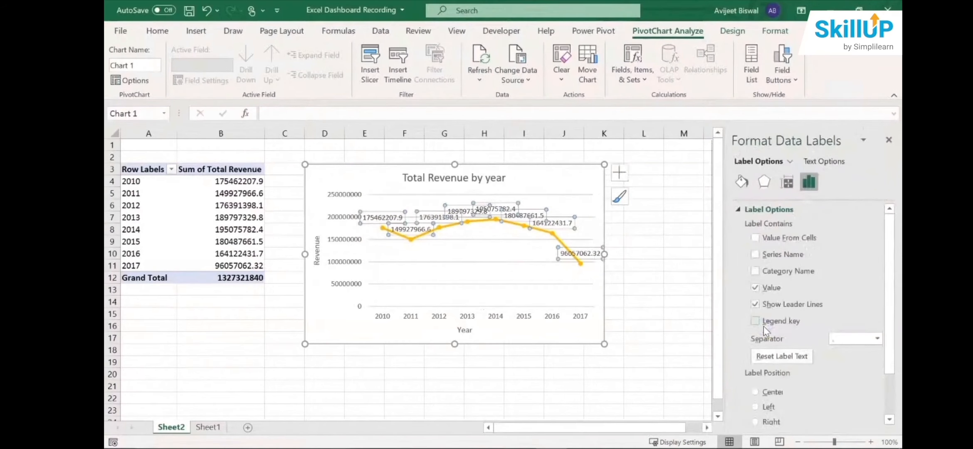
left_click_drag(894, 232, 891, 272)
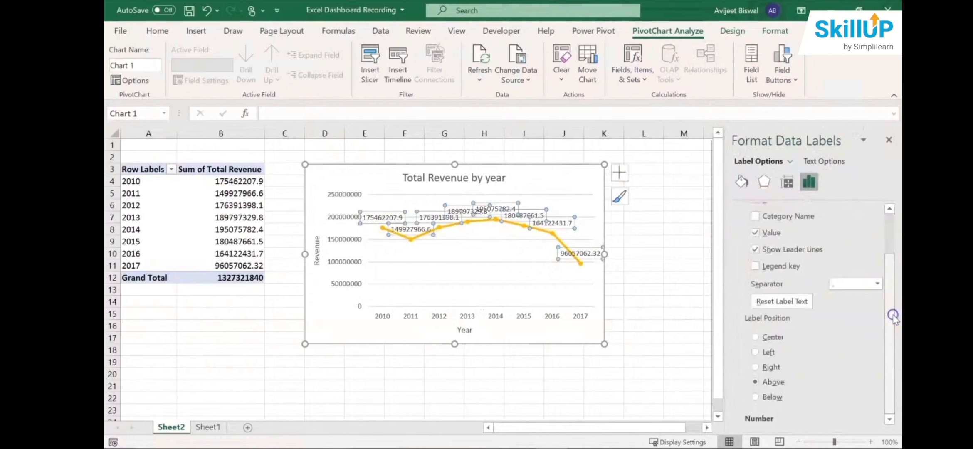
left_click(768, 421)
left_click(768, 419)
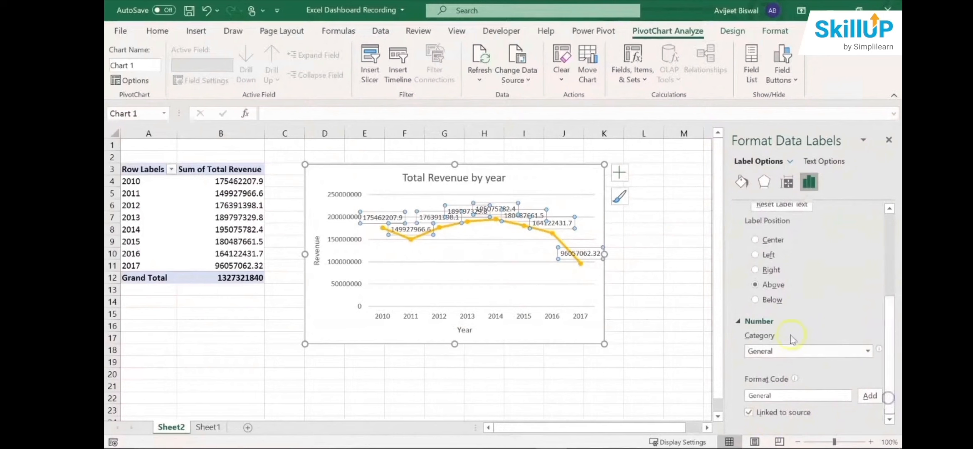
left_click(866, 351)
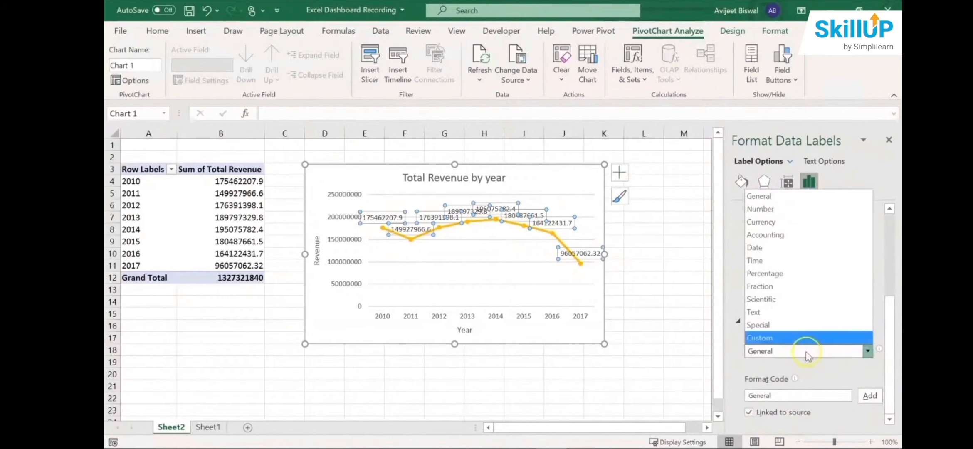
left_click(793, 337)
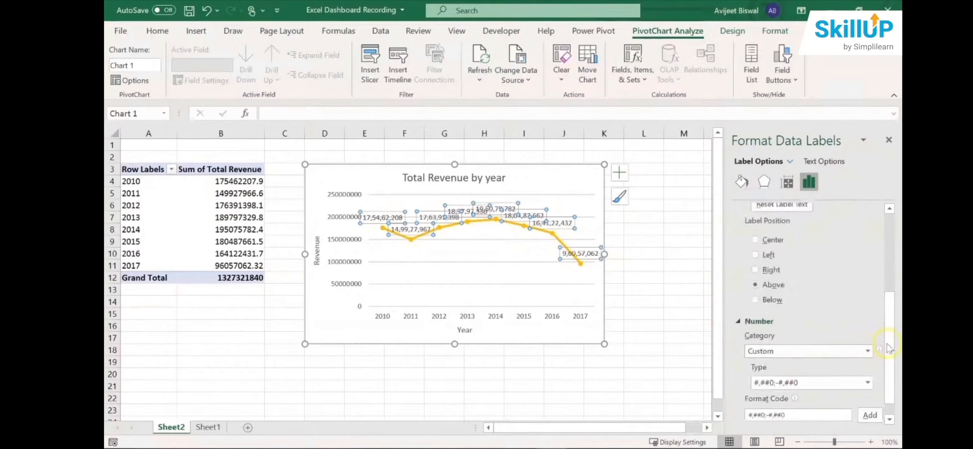
- Replace the data labels' format code with [>999999]#,,"M";#,"0M" and add it as a custom number type
scroll(889, 342, "down", 1)
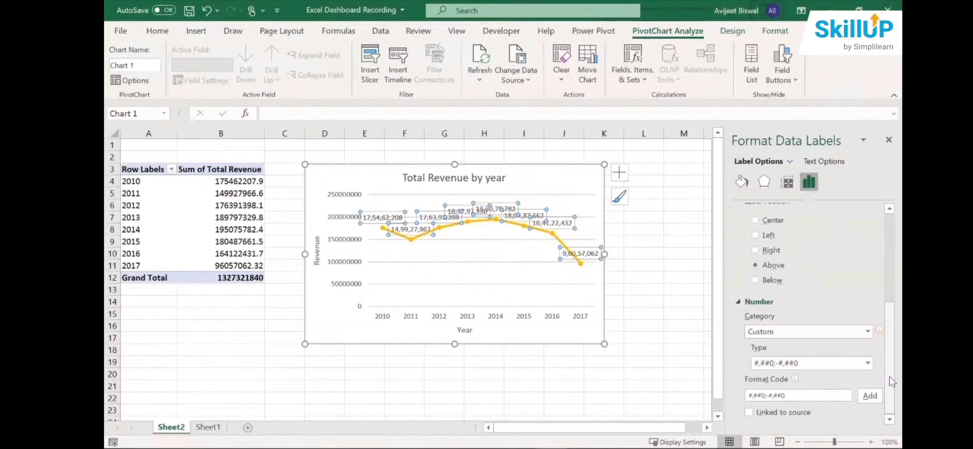
left_click(868, 364)
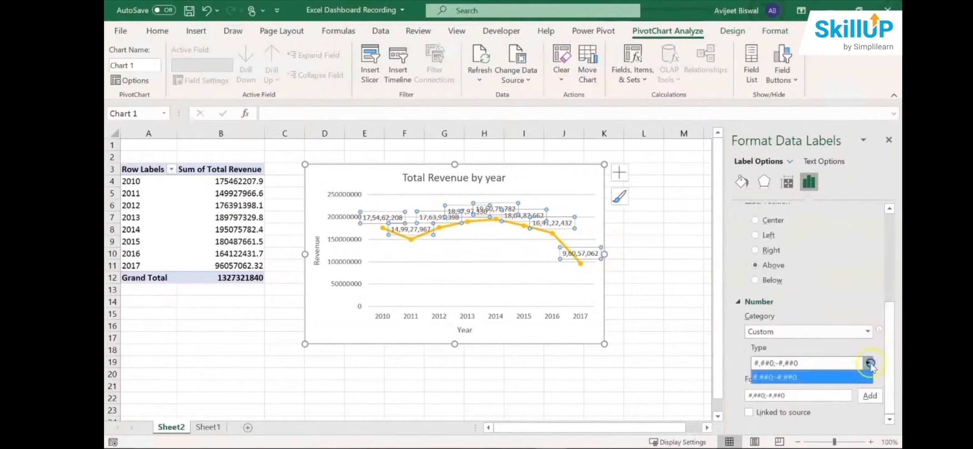
left_click(867, 365)
left_click(803, 396)
left_click_drag(803, 396, 634, 403)
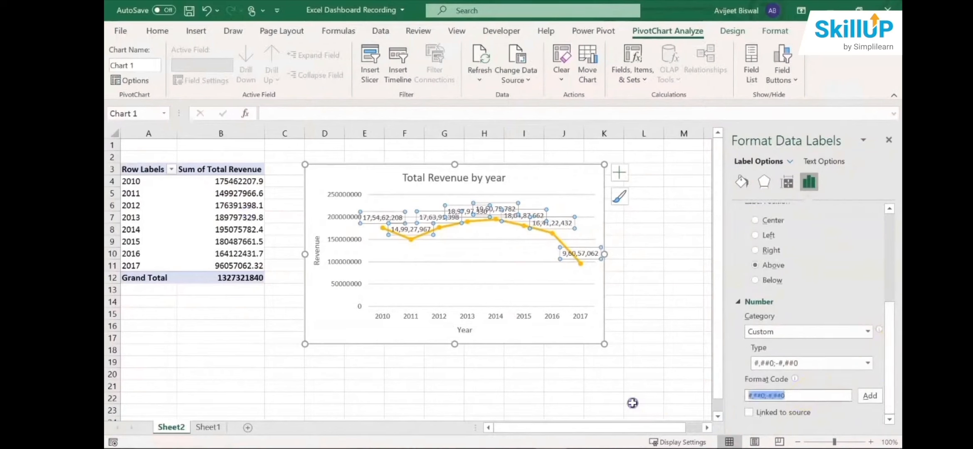
key("BackSpace")
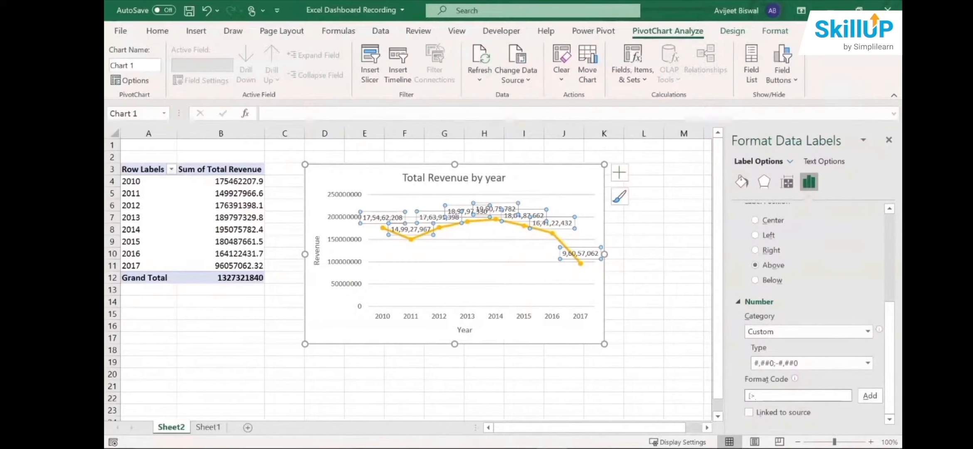
type("99999")
key("Left")
key("Left")
key("Left")
key("Right")
type("\"M\"")
type("0M\"")
left_click(867, 397)
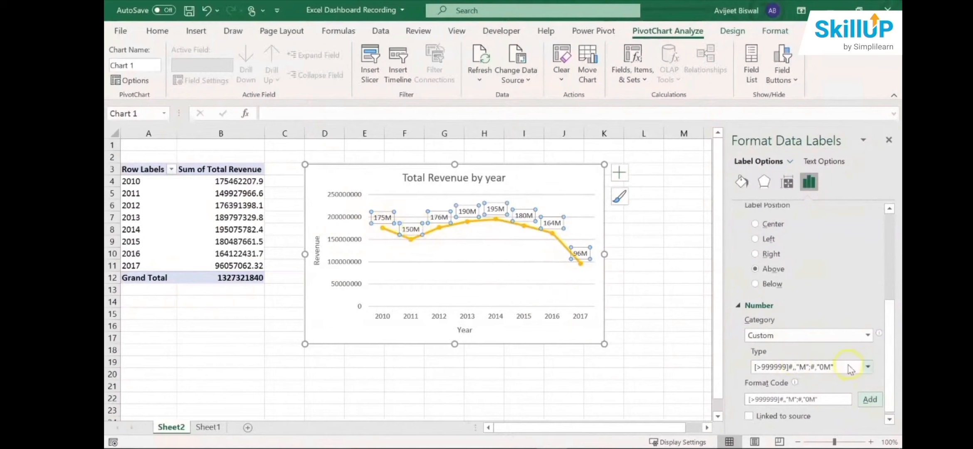
left_click(867, 367)
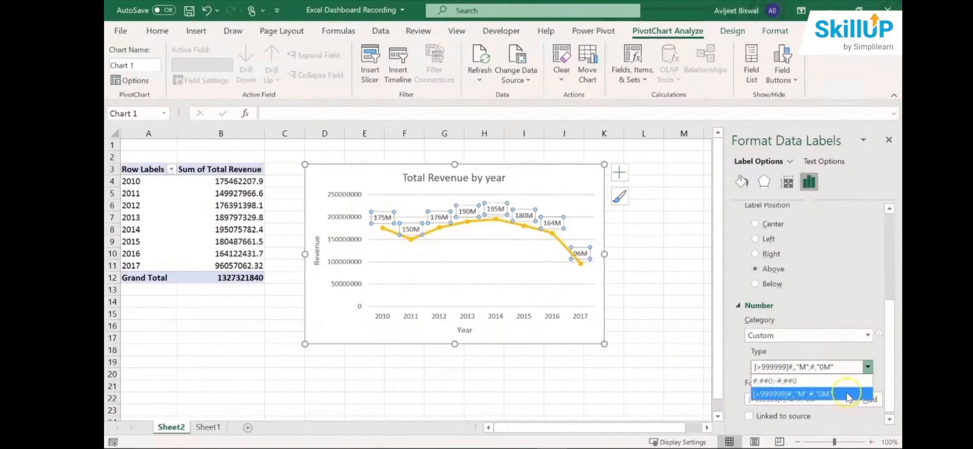
left_click(870, 366)
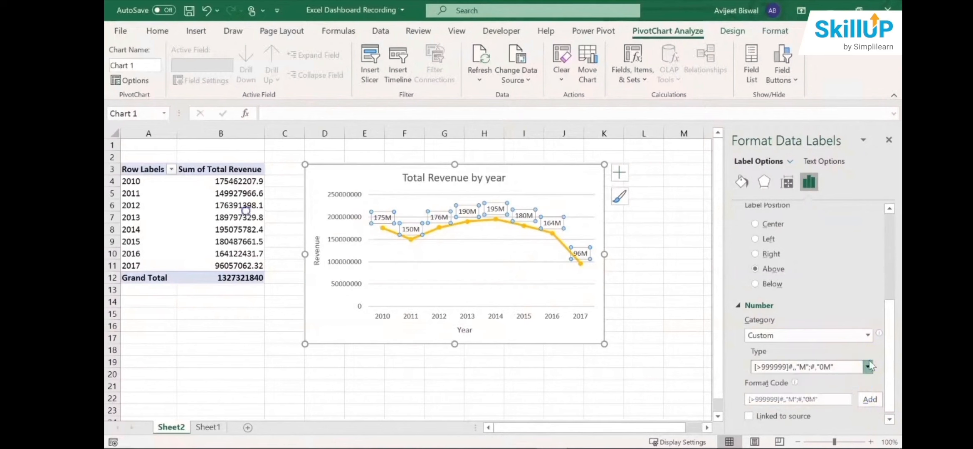
- Move the 2010 data label slightly upward, further away from the revenue line
left_click(643, 229)
left_click(476, 225)
left_click(450, 254)
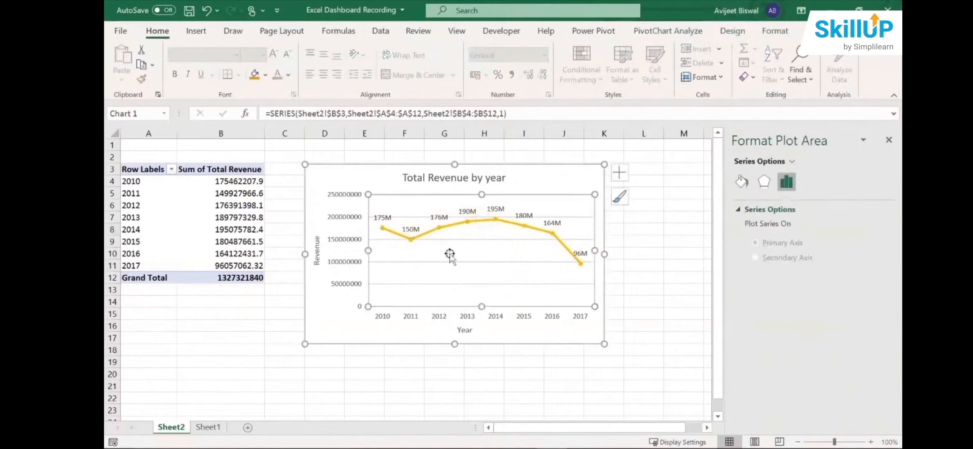
left_click(387, 217)
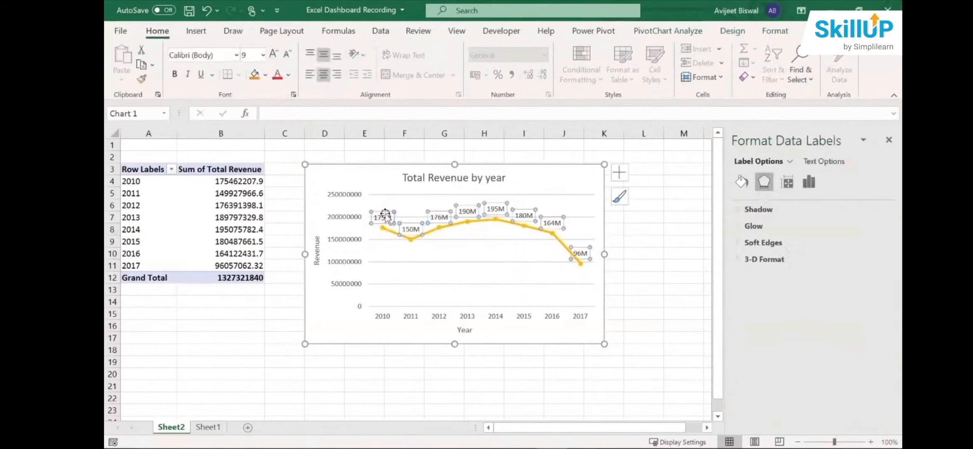
left_click(385, 213)
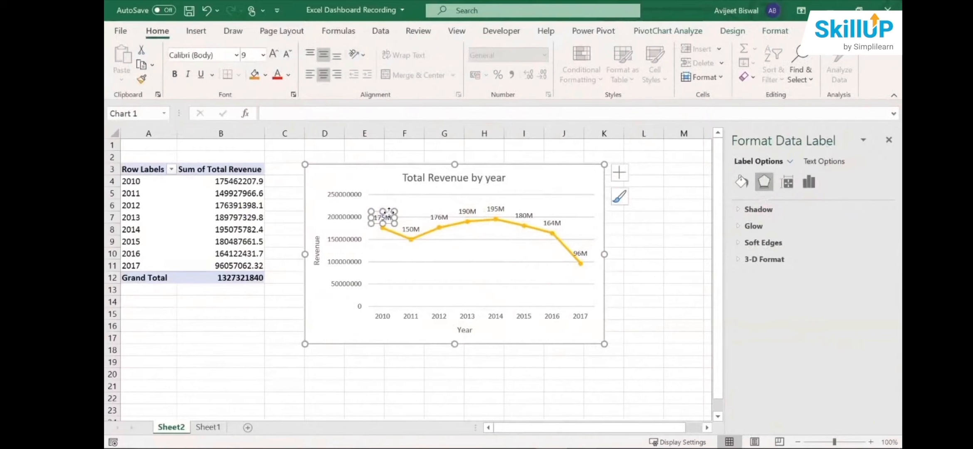
left_click_drag(389, 212, 390, 209)
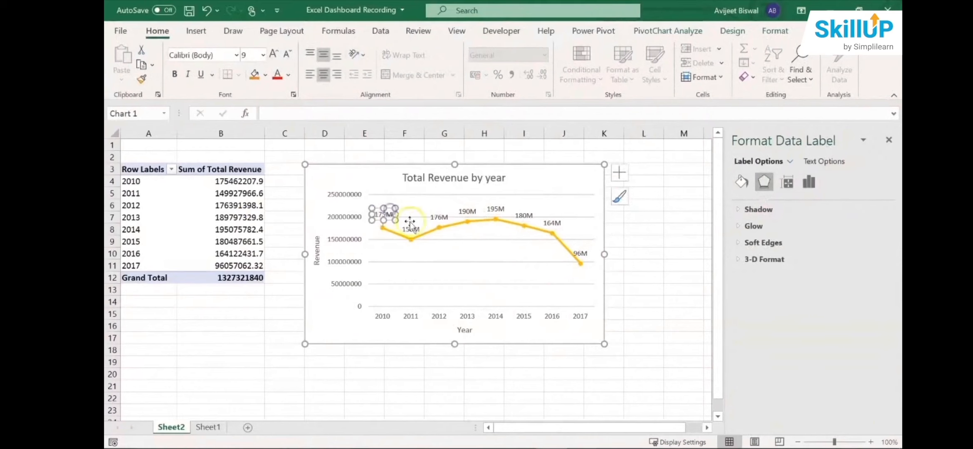
left_click(410, 221)
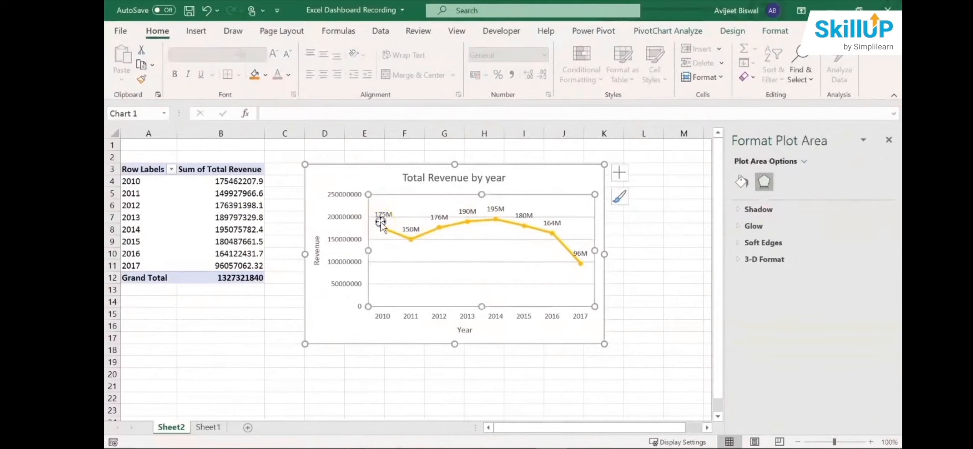
- Examine the labelled points of the revenue line from 2010 to 2017 to follow the yearly trend
left_click(381, 222)
left_click(382, 219)
left_click(349, 311)
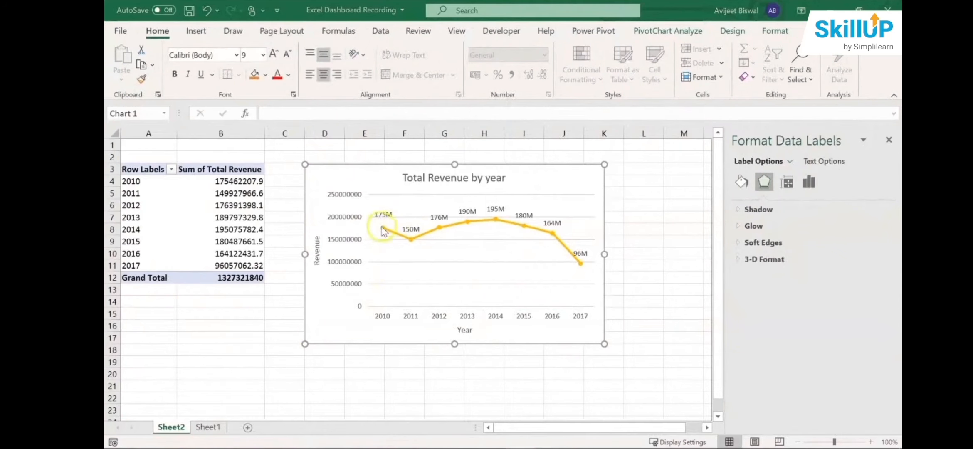
left_click(384, 234)
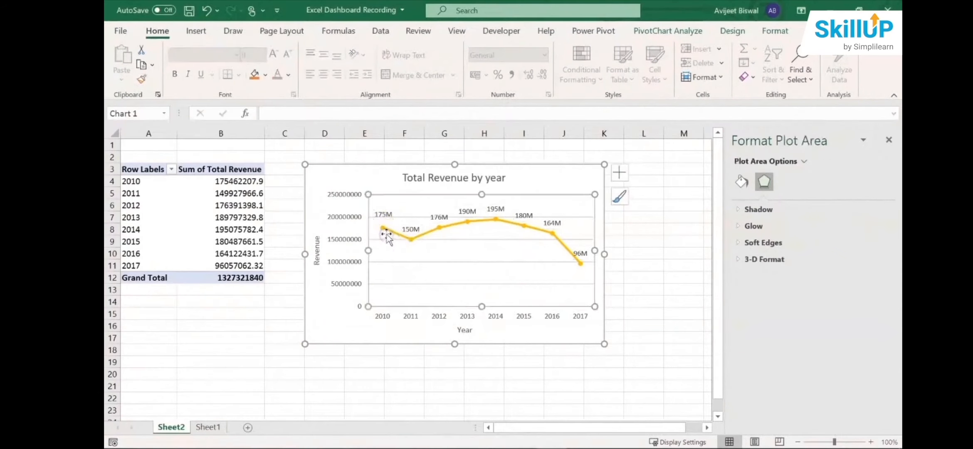
left_click(385, 236)
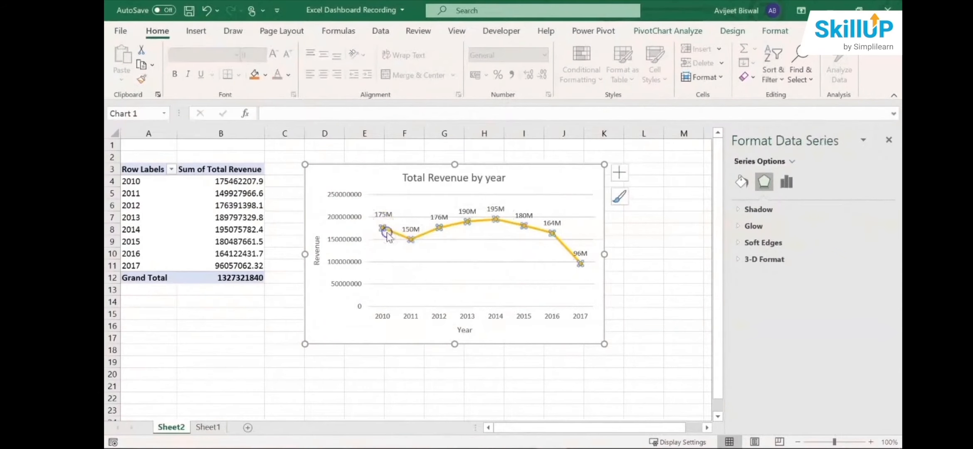
left_click(382, 320)
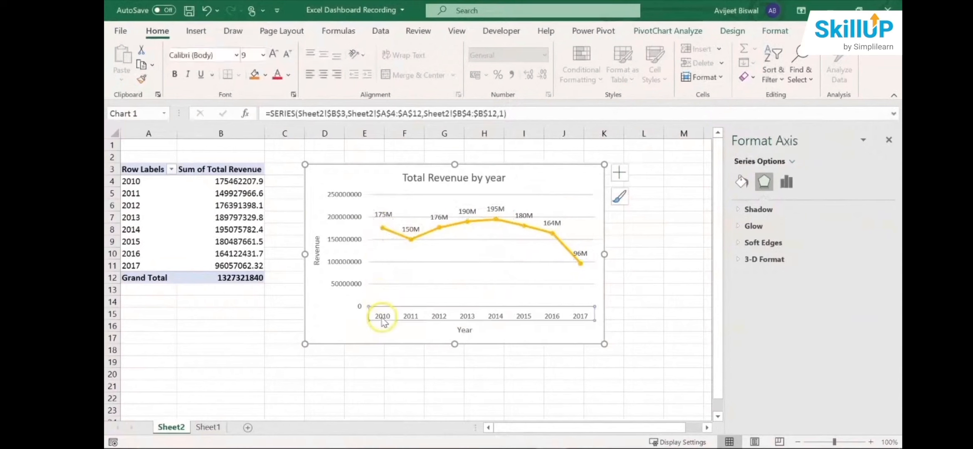
left_click(382, 216)
left_click(382, 216)
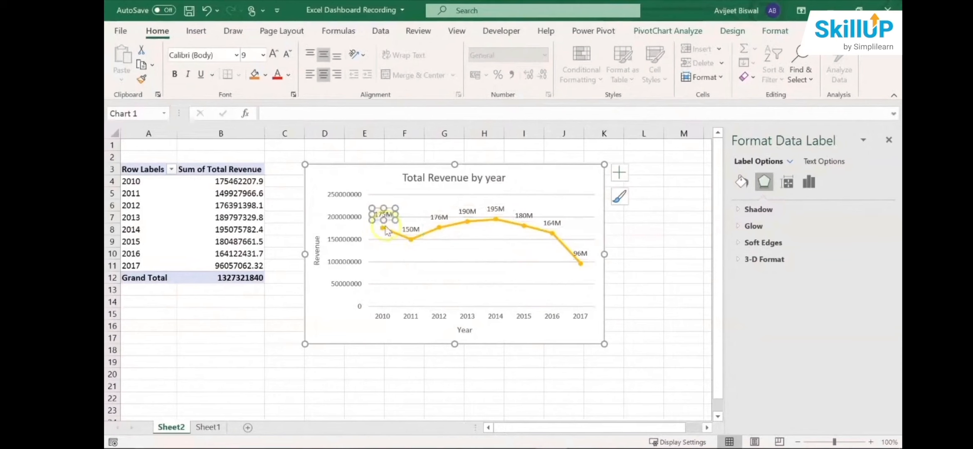
left_click(411, 228)
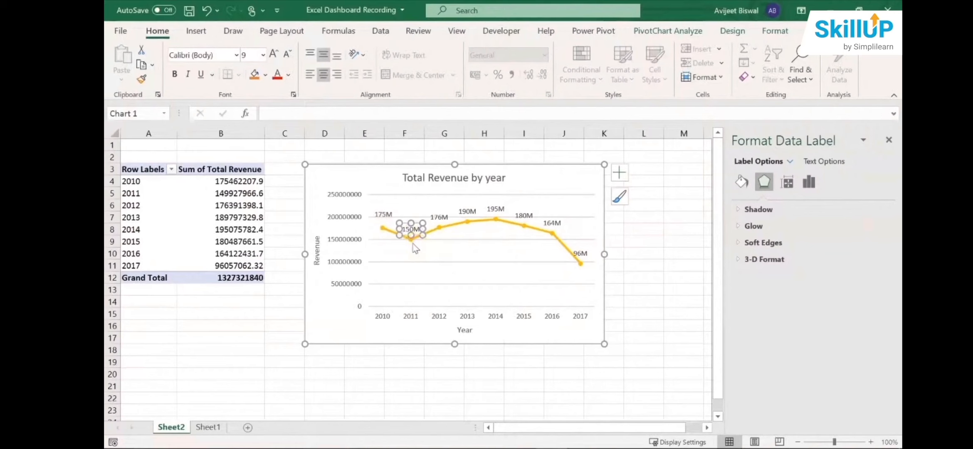
left_click(495, 220)
left_click(495, 219)
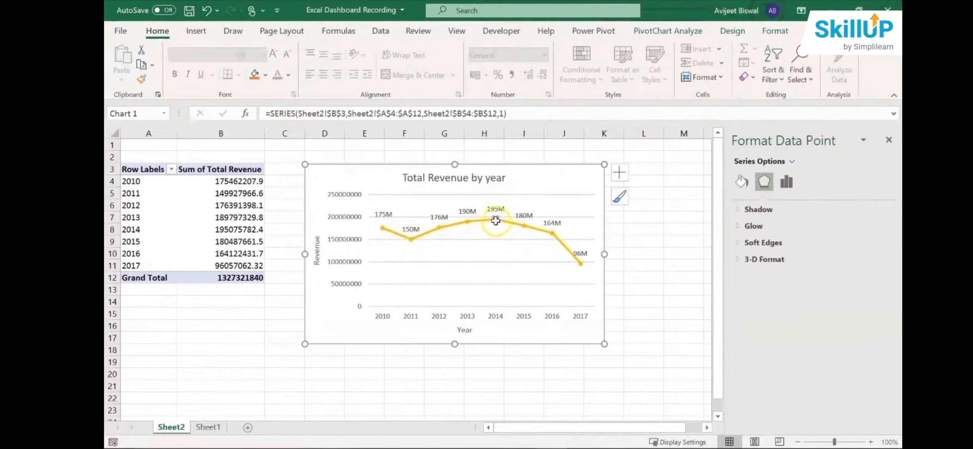
left_click(524, 225)
left_click(564, 248)
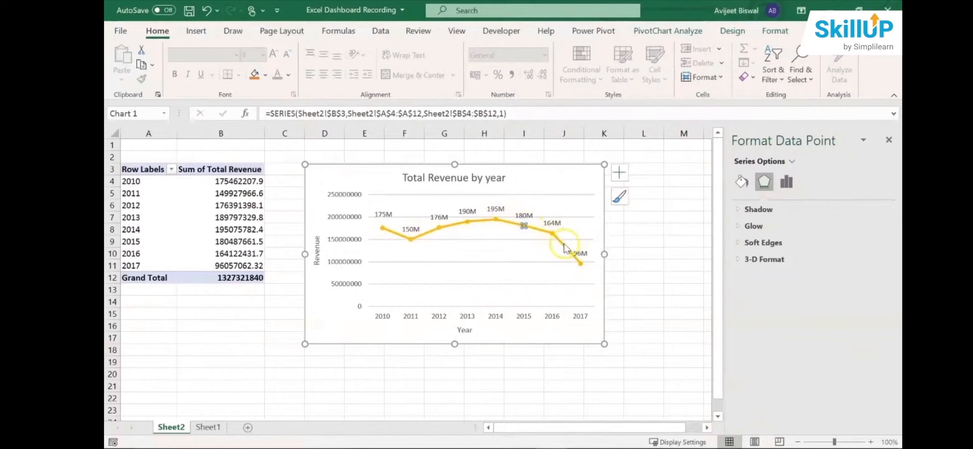
left_click(579, 264)
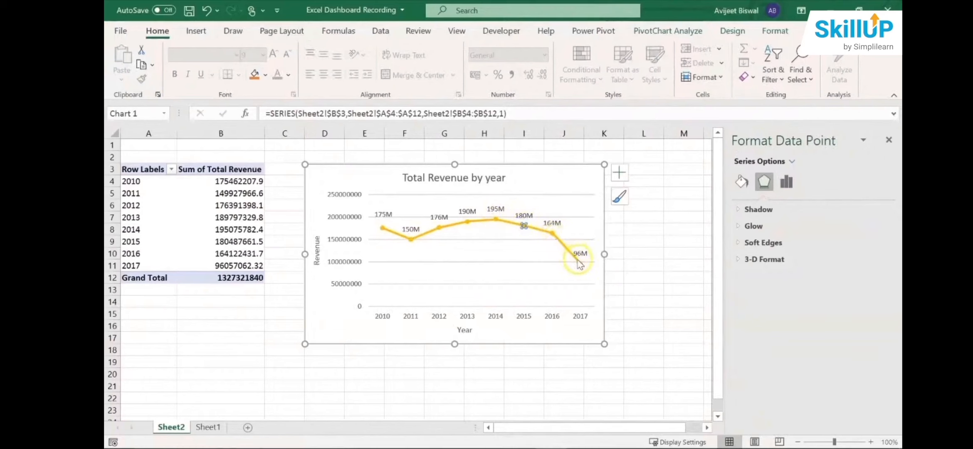
- Rename the worksheet holding the yearly revenue PivotTable and chart as "Revenue by year"
left_click(580, 263)
left_click(117, 428)
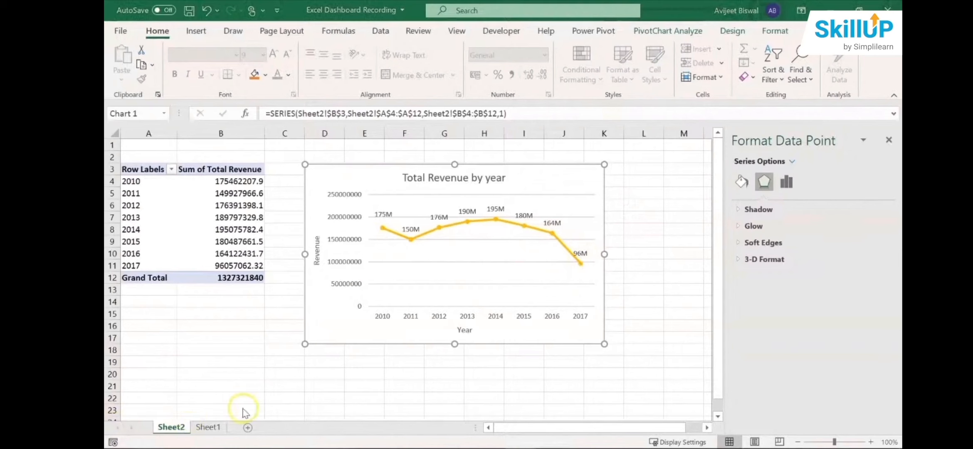
double_click(177, 427)
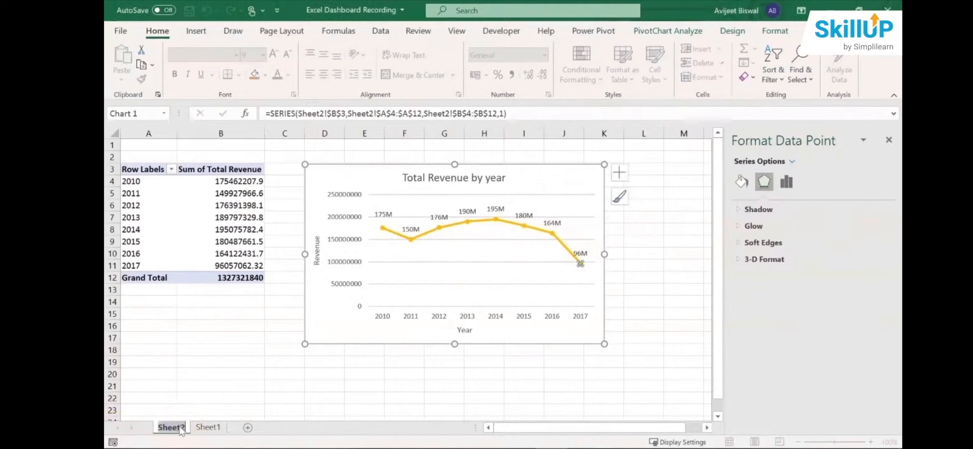
type("Reve")
key("BackSpace")
key("BackSpace")
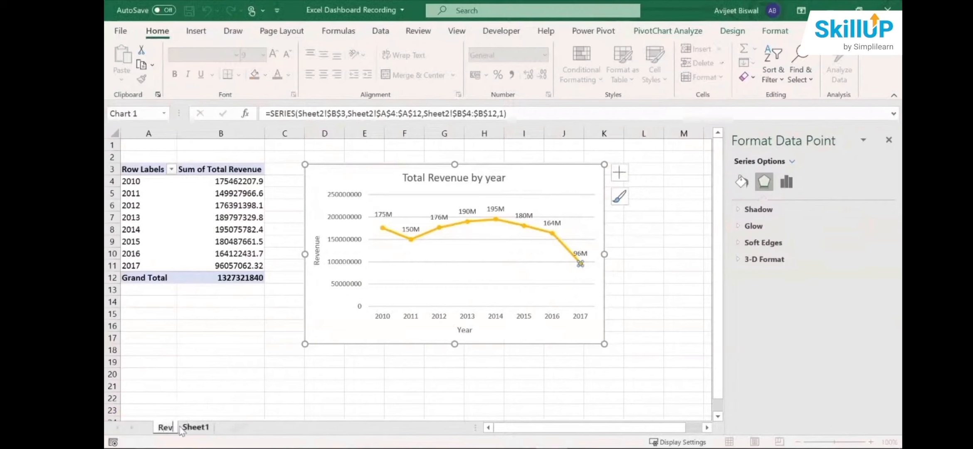
type("enue")
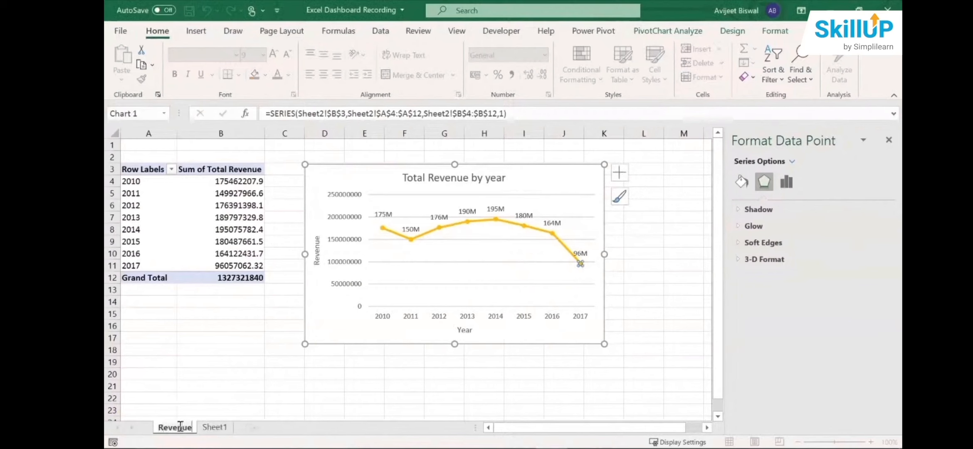
type(" by year")
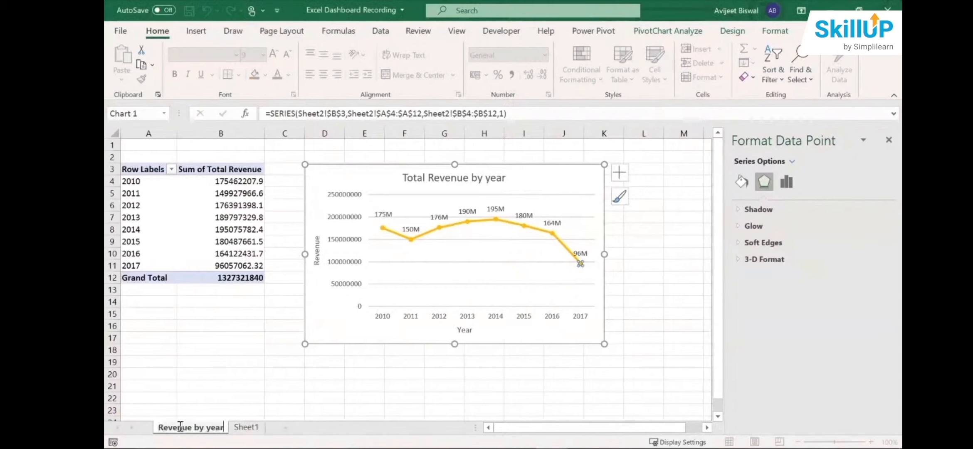
key("Return")
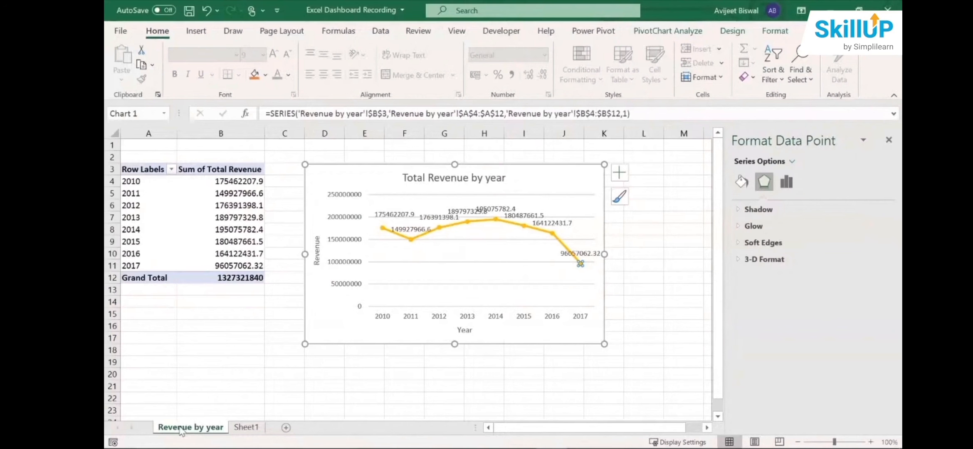
- Create a PivotTable on a new worksheet from the Sheet1 sales data, range $A$1:$Q$1001
left_click(248, 427)
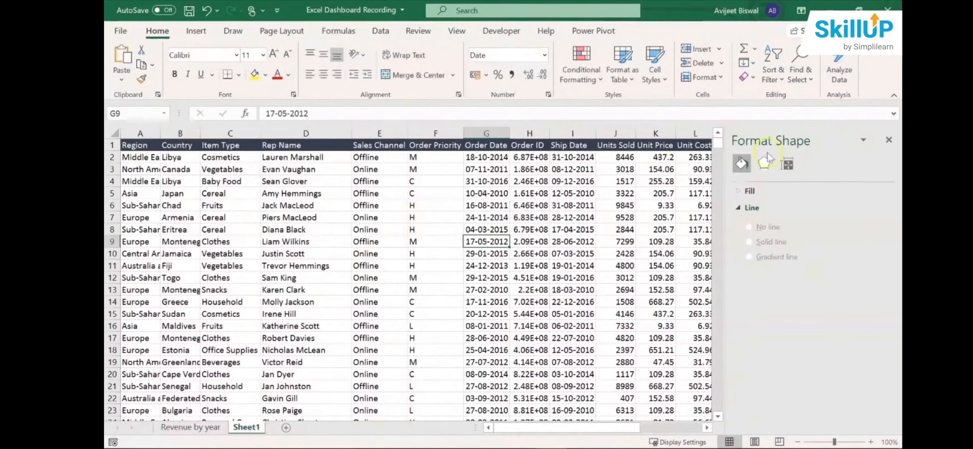
left_click(888, 140)
left_click(394, 241)
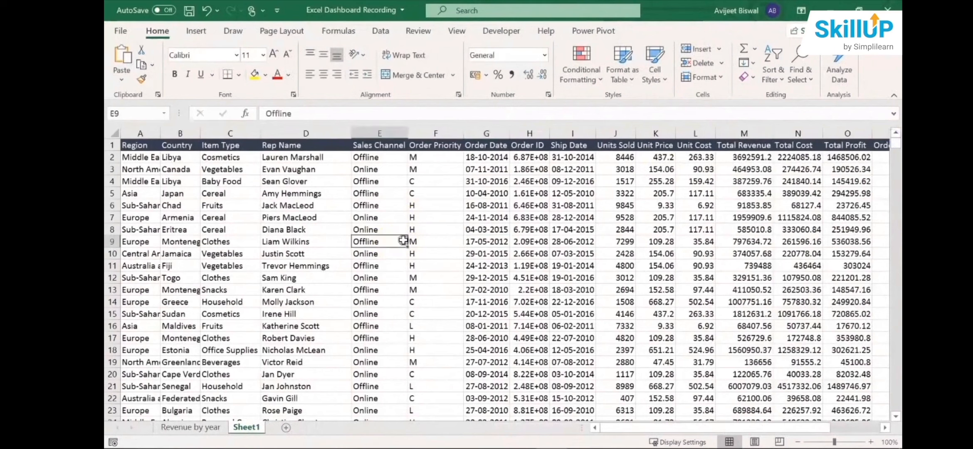
left_click(202, 31)
left_click(140, 57)
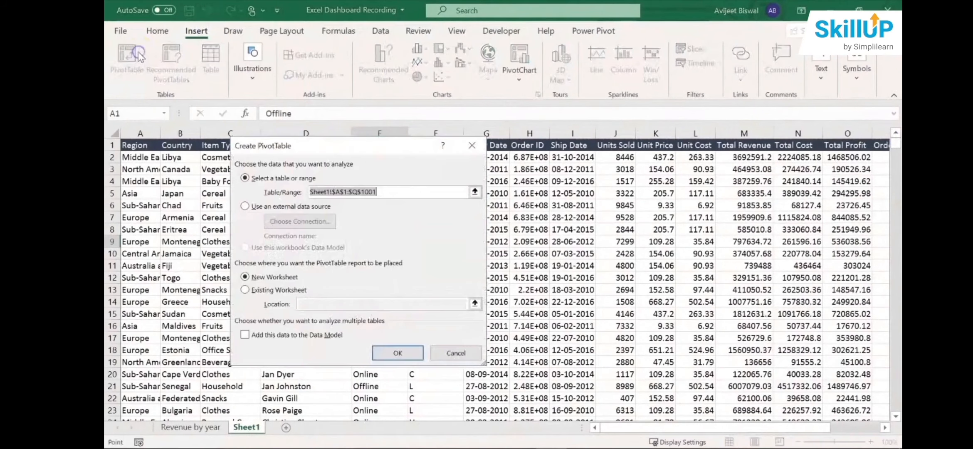
left_click(391, 354)
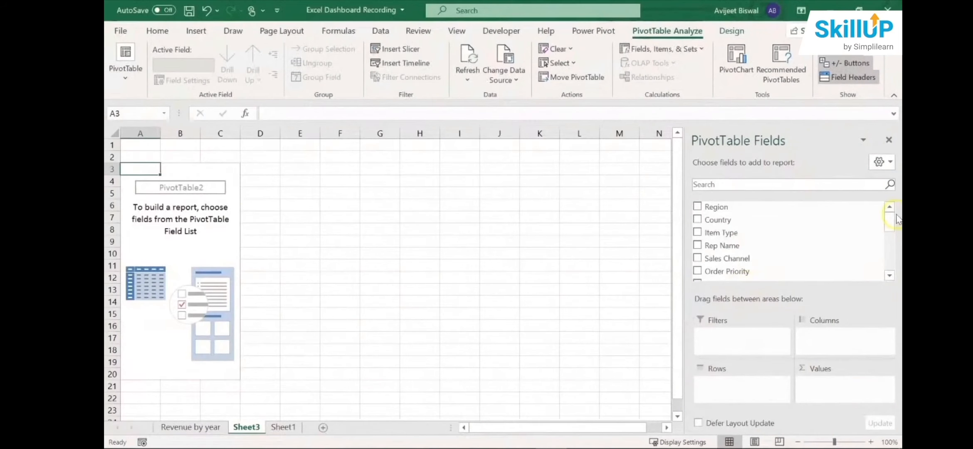
- Lay out the new PivotTable with Region as columns, Order_Year as rows and the sum of Total Revenue as values
left_click(804, 214)
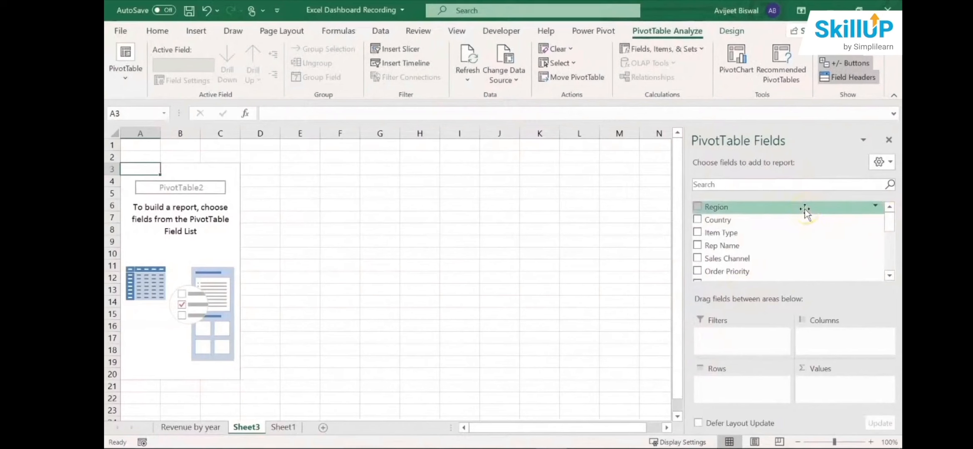
left_click_drag(804, 209, 840, 339)
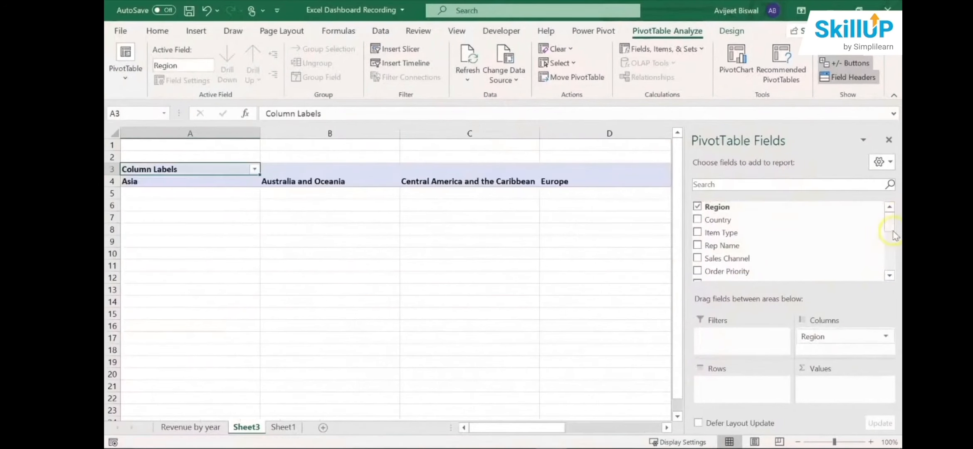
left_click_drag(890, 226, 887, 269)
left_click_drag(795, 245, 744, 383)
left_click_drag(889, 256, 888, 244)
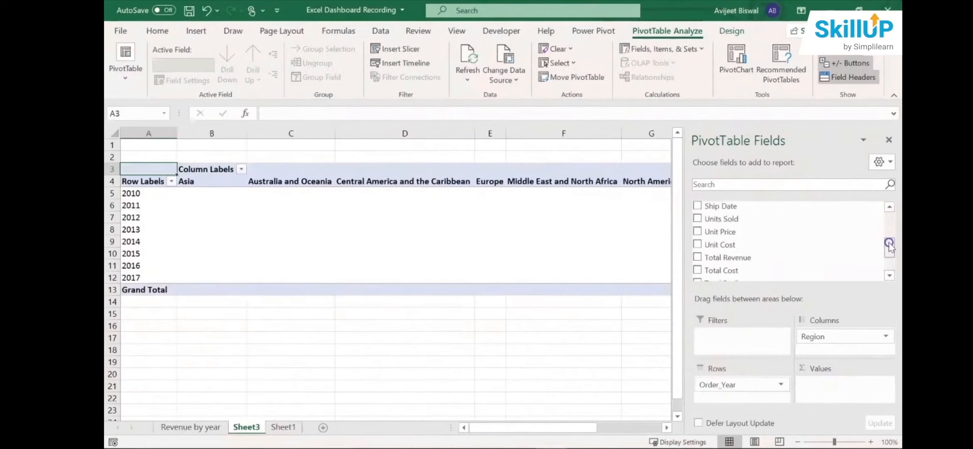
left_click_drag(780, 257, 827, 382)
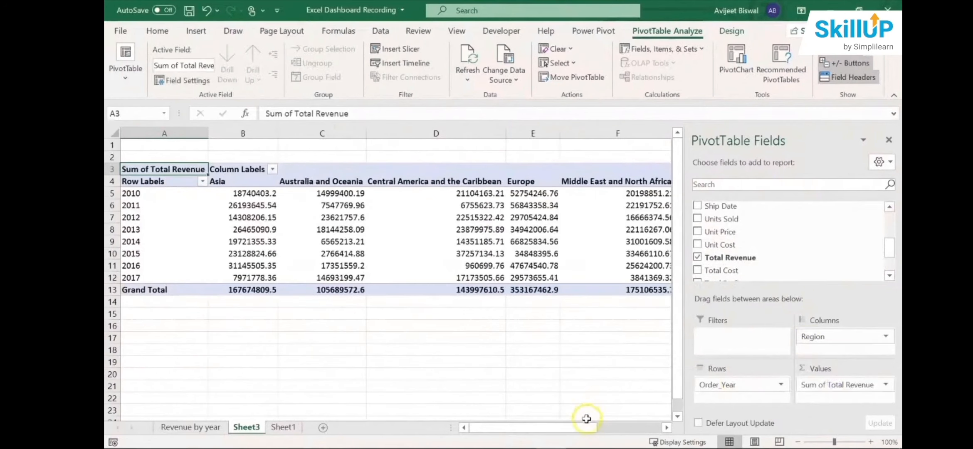
- Examine the PivotTable's revenue values for each region across the years 2010 to 2017
left_click_drag(586, 426, 506, 427)
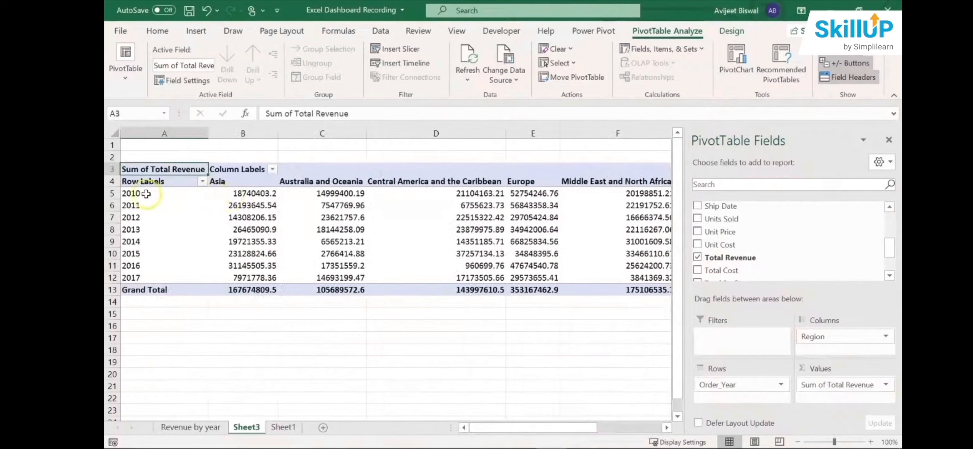
left_click(162, 196)
left_click(235, 181)
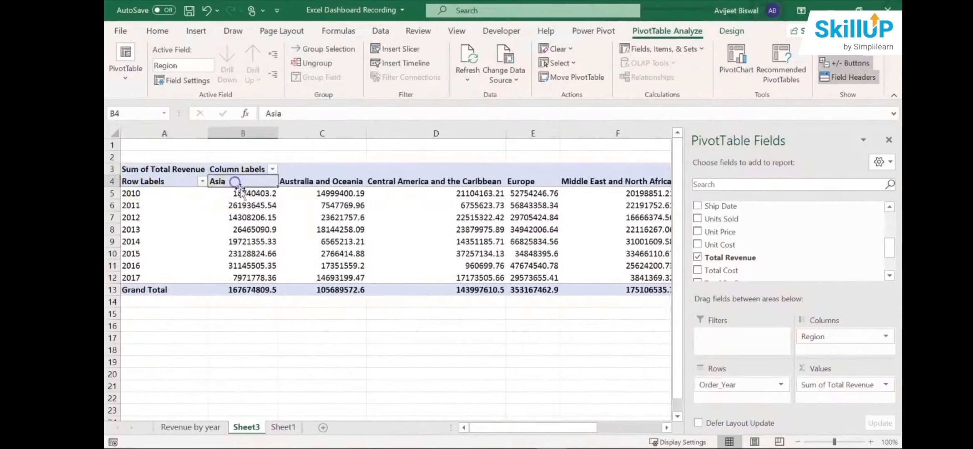
left_click(251, 192)
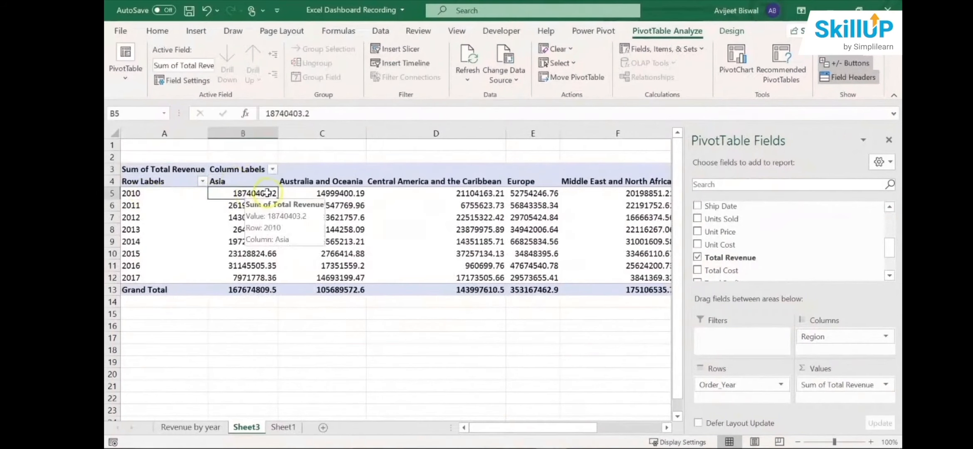
left_click(137, 229)
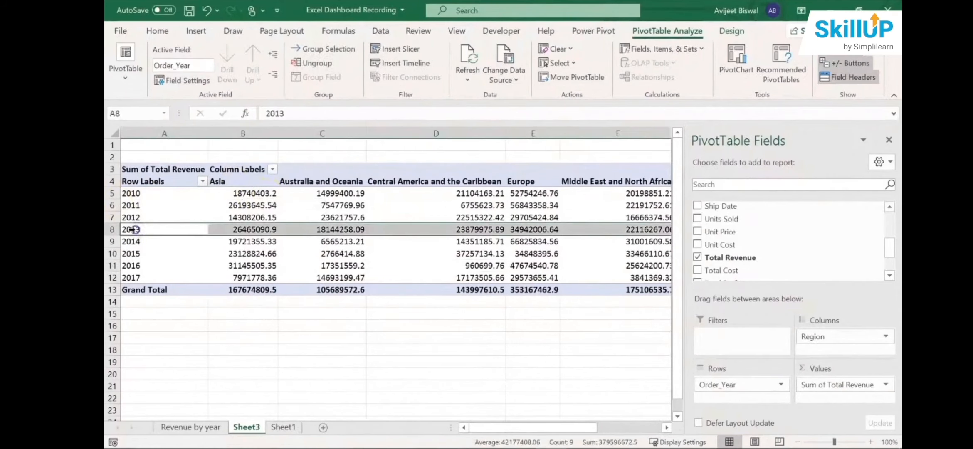
left_click(360, 229)
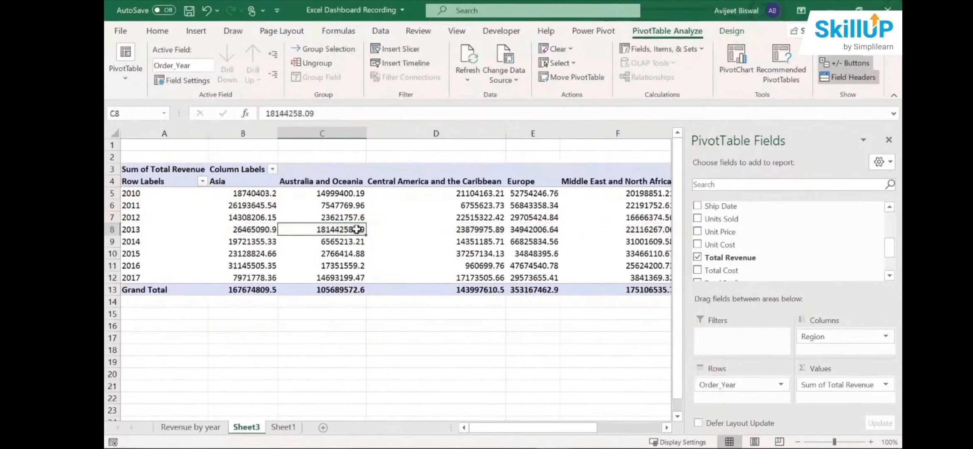
left_click(519, 230)
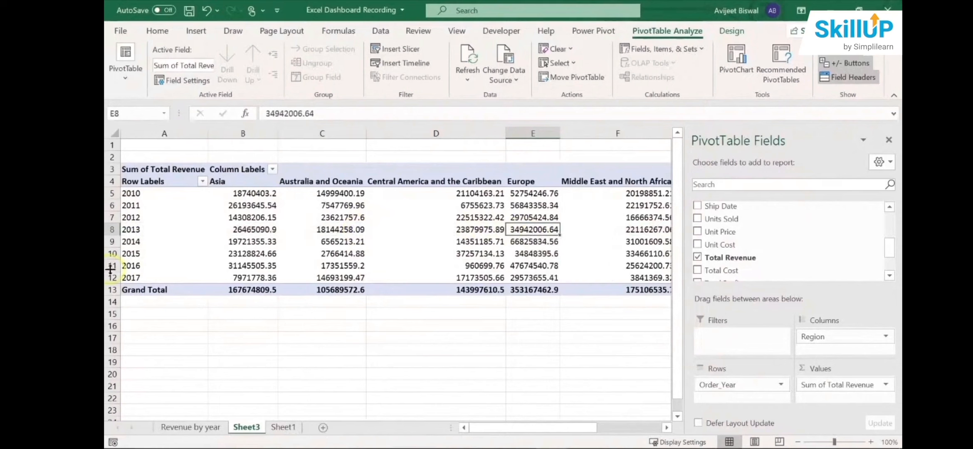
left_click(124, 274)
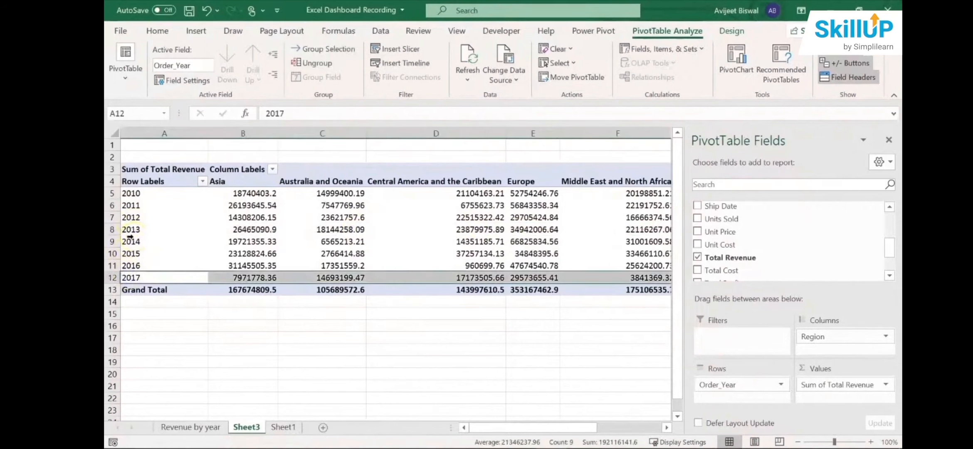
left_click(309, 203)
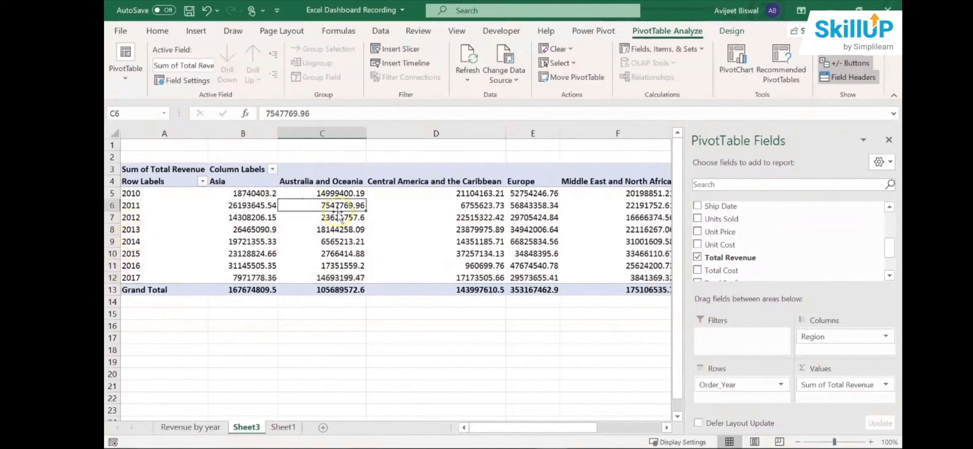
left_click(352, 232)
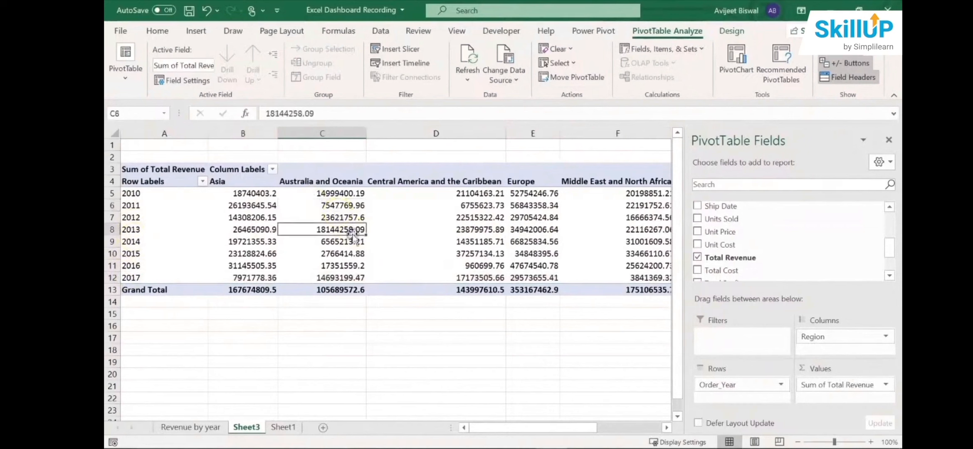
mouse_move(345, 229)
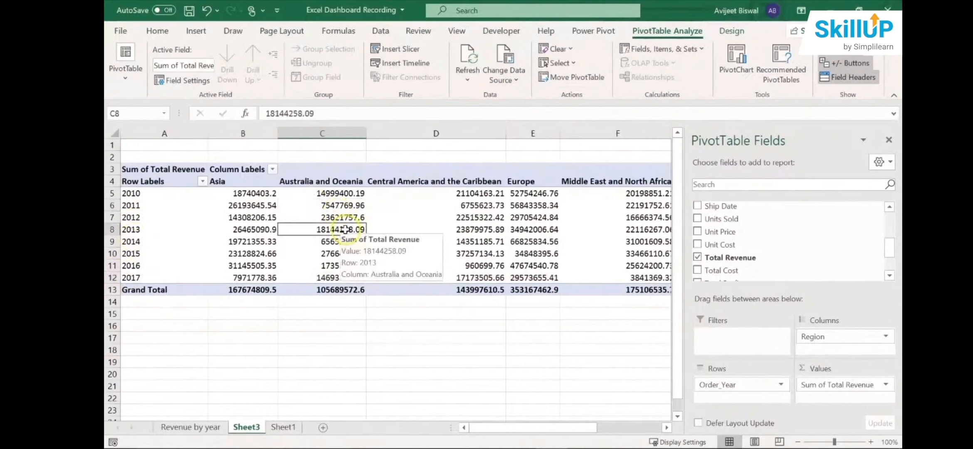
- Insert a line PivotChart of total revenue by year and region, and close its field list
left_click(187, 30)
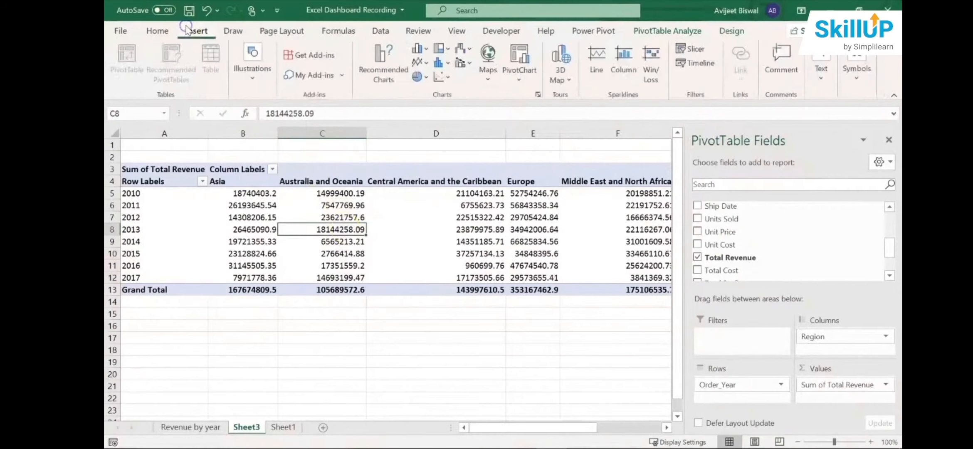
left_click(372, 62)
left_click(348, 129)
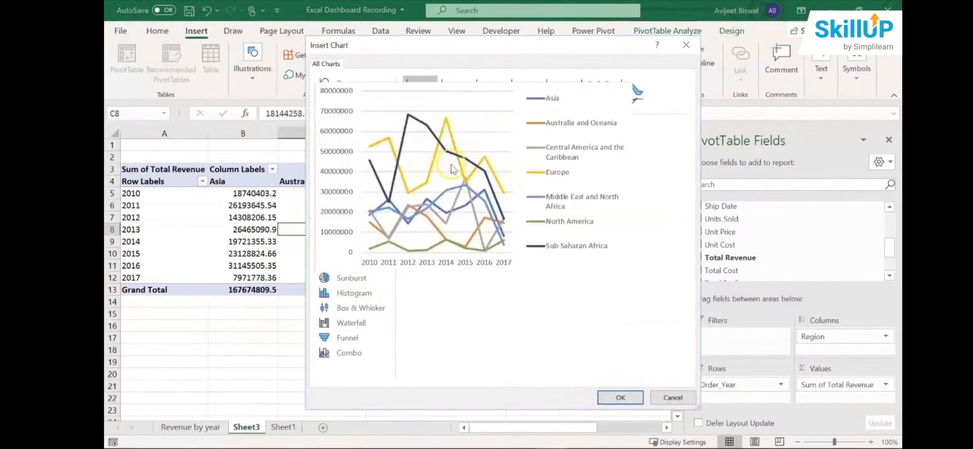
left_click(619, 397)
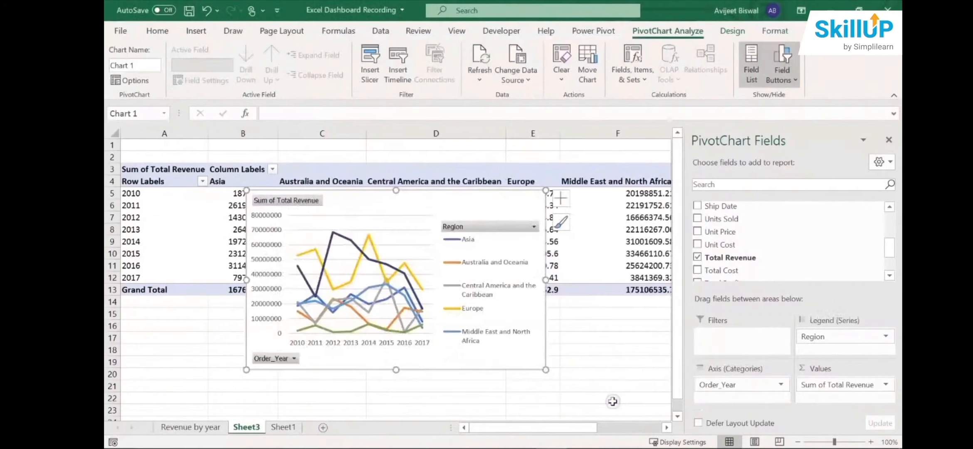
left_click(889, 138)
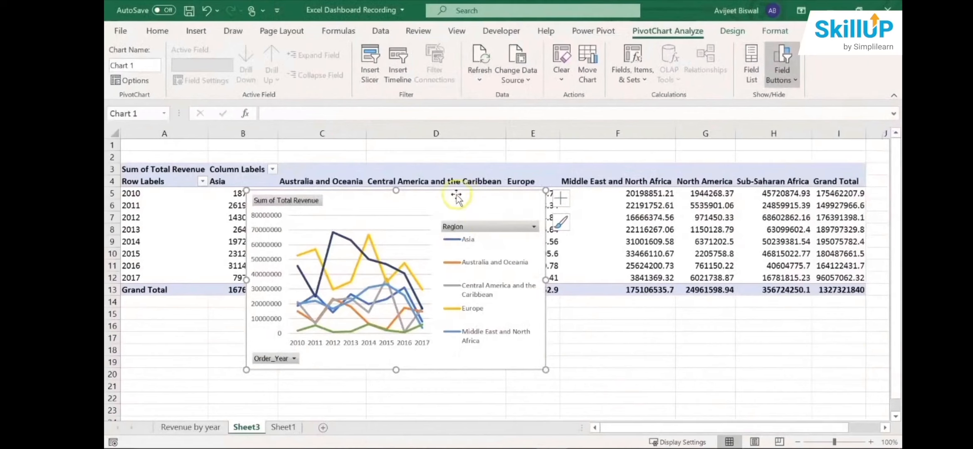
- Move the regional revenue chart to start at row 1 in column D, and enlarge it to about row 22 and column H
left_click_drag(449, 199, 616, 194)
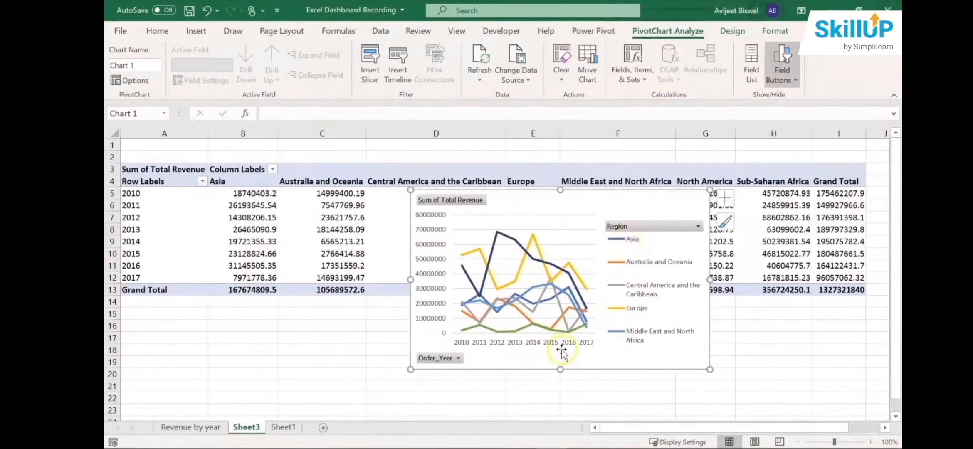
left_click_drag(560, 369, 559, 414)
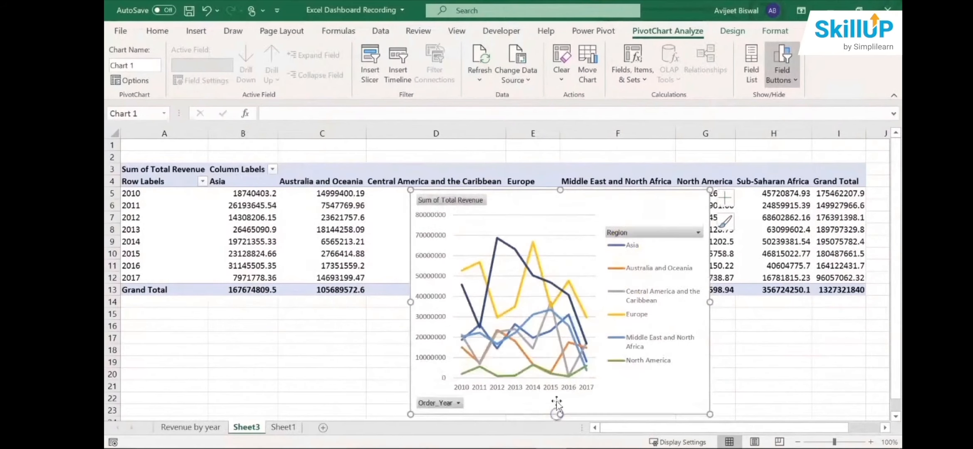
left_click_drag(595, 209, 577, 158)
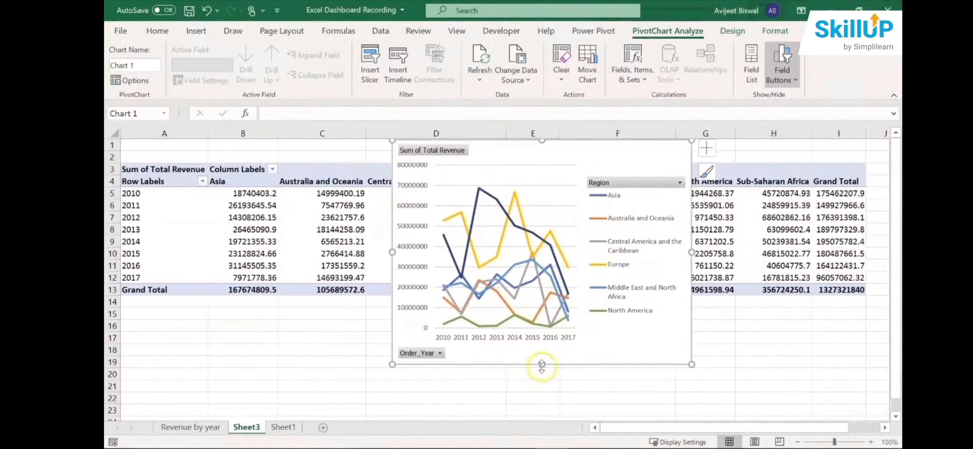
left_click_drag(541, 364, 542, 404)
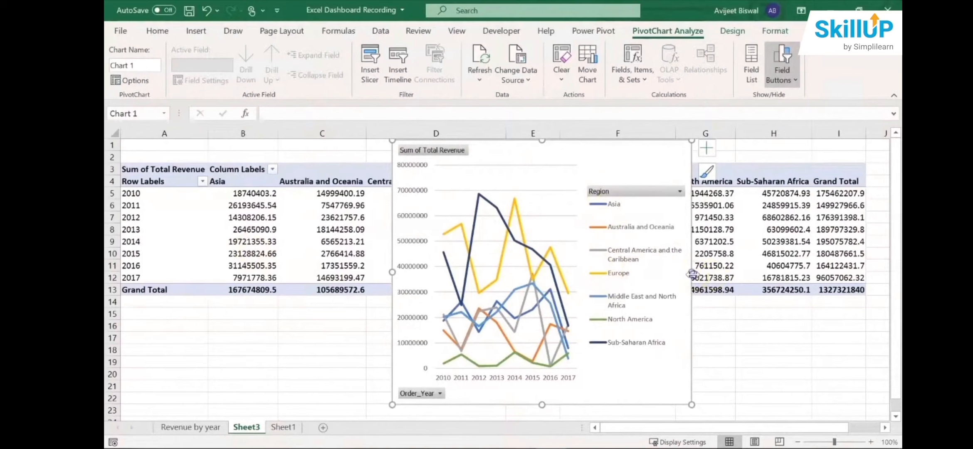
left_click_drag(691, 273, 783, 273)
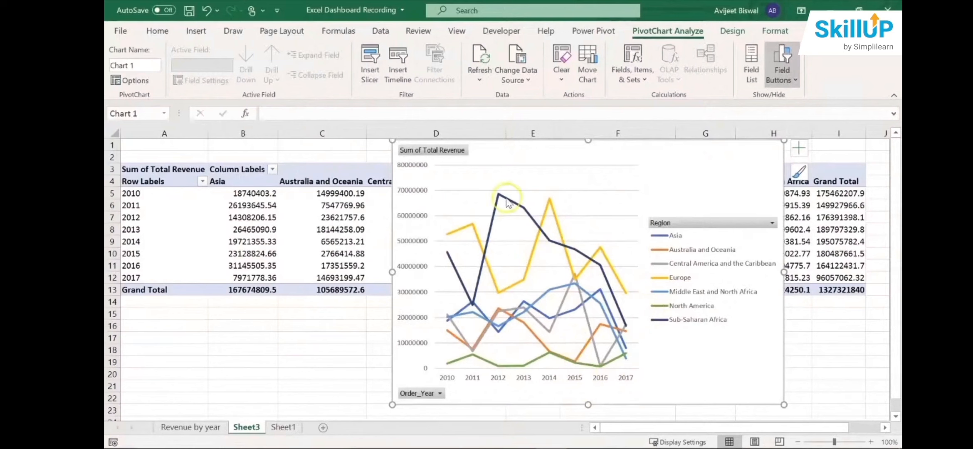
mouse_move(499, 200)
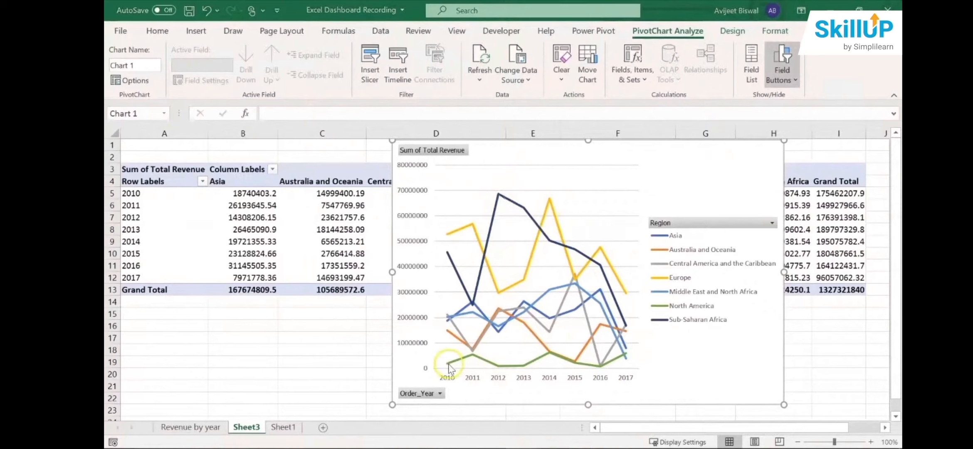
mouse_move(473, 355)
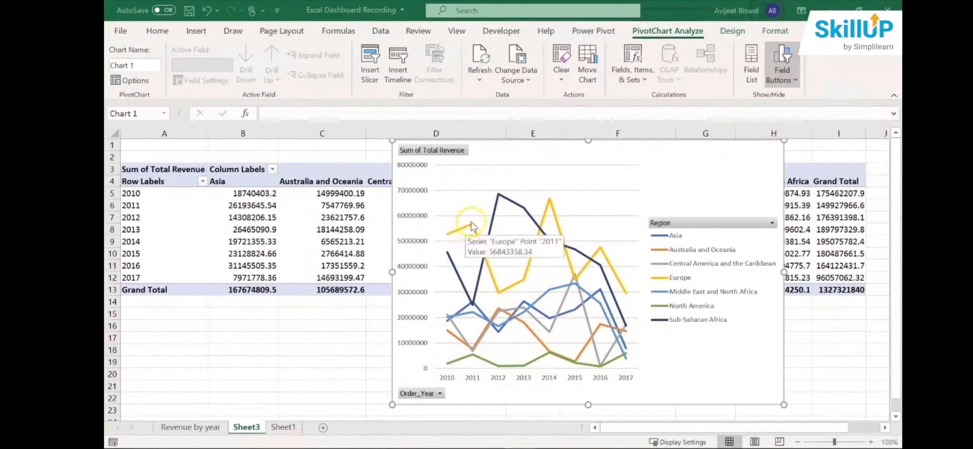
- Examine the Europe line's revenue points in the chart across the years 2011 to 2015
mouse_move(473, 223)
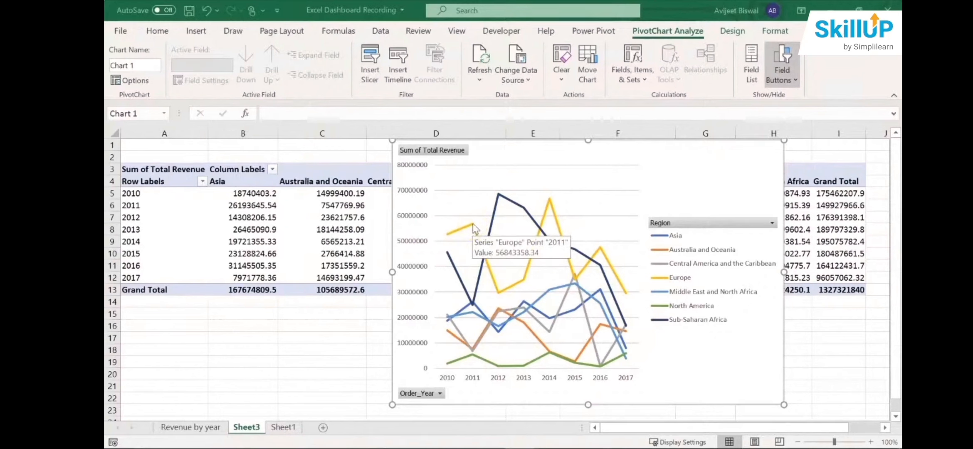
mouse_move(497, 292)
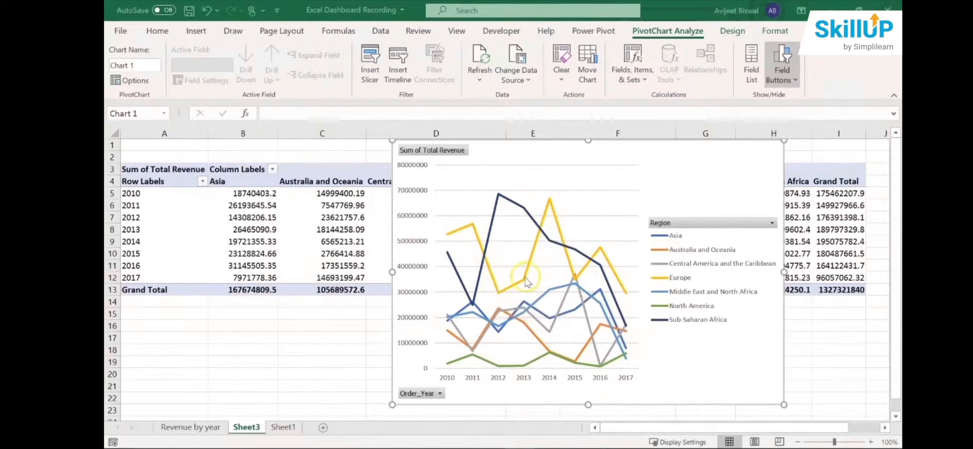
mouse_move(527, 281)
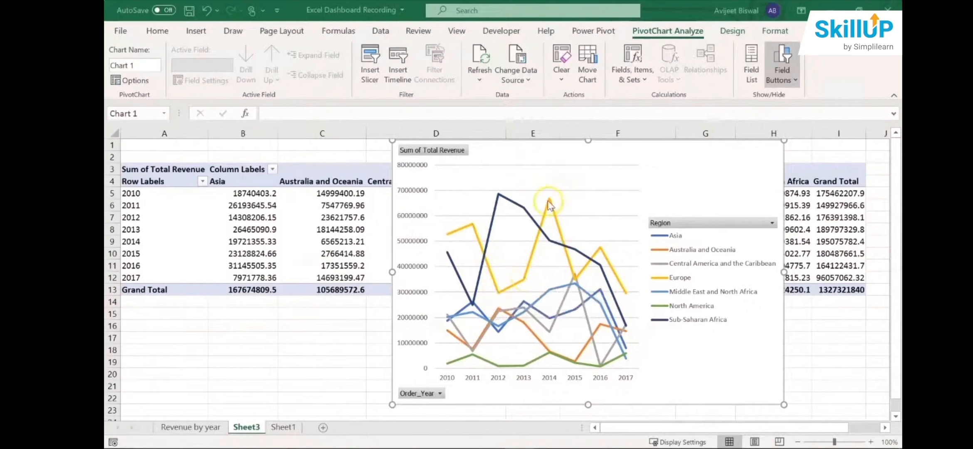
mouse_move(549, 204)
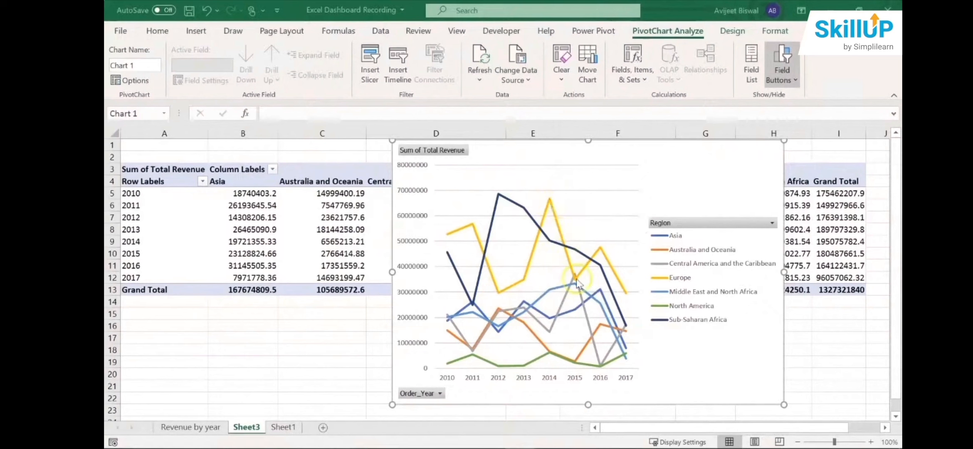
mouse_move(576, 280)
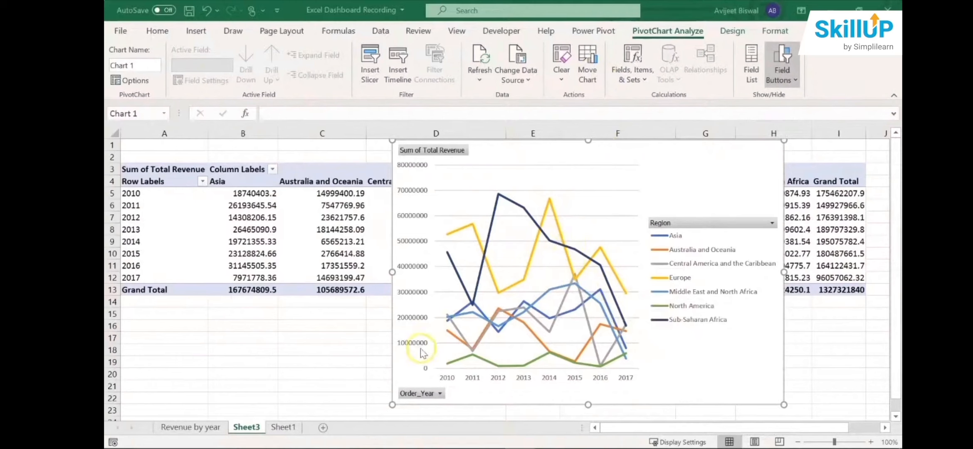
- Hide all field buttons on the regional revenue PivotChart
right_click(446, 153)
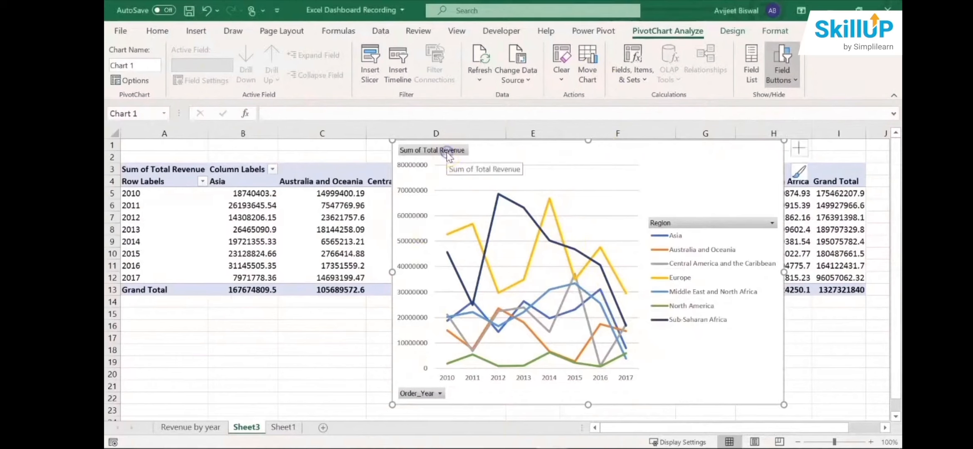
right_click(447, 152)
right_click(447, 153)
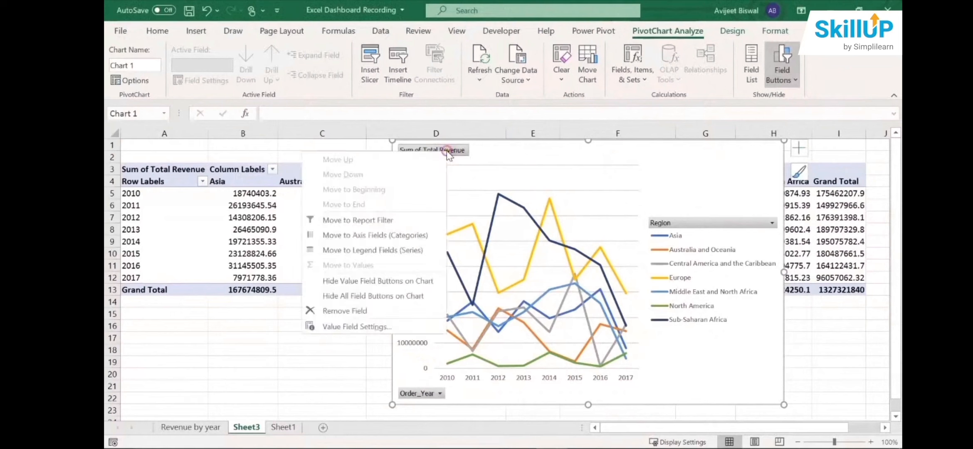
left_click(385, 295)
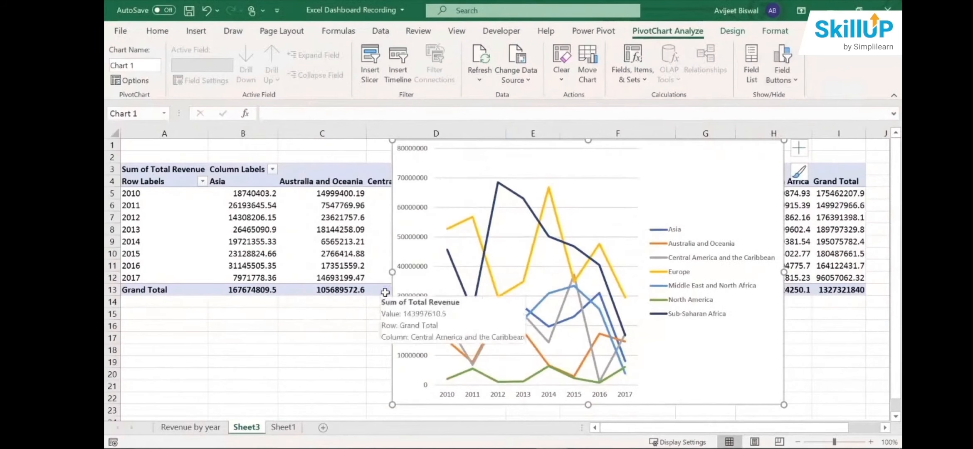
- Delete the chart's legend, and shrink and move the chart to span about rows 9 to 21 between columns C and G
left_click(686, 243)
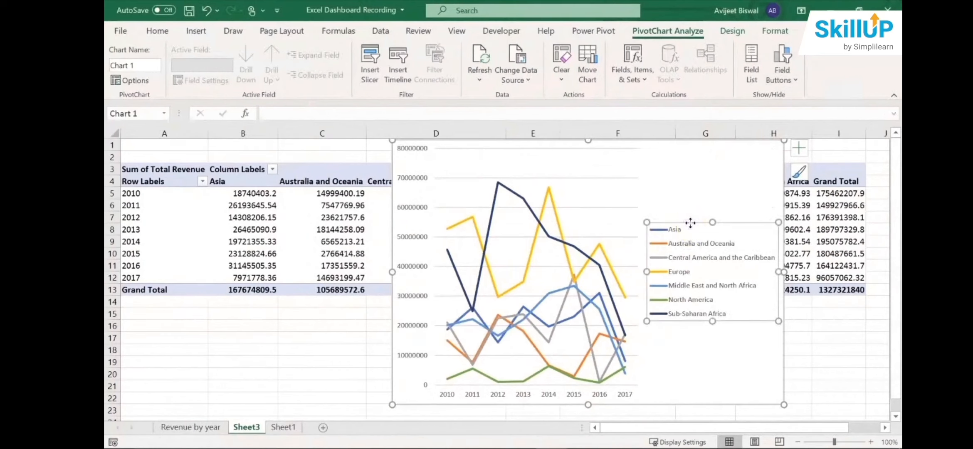
key("Delete")
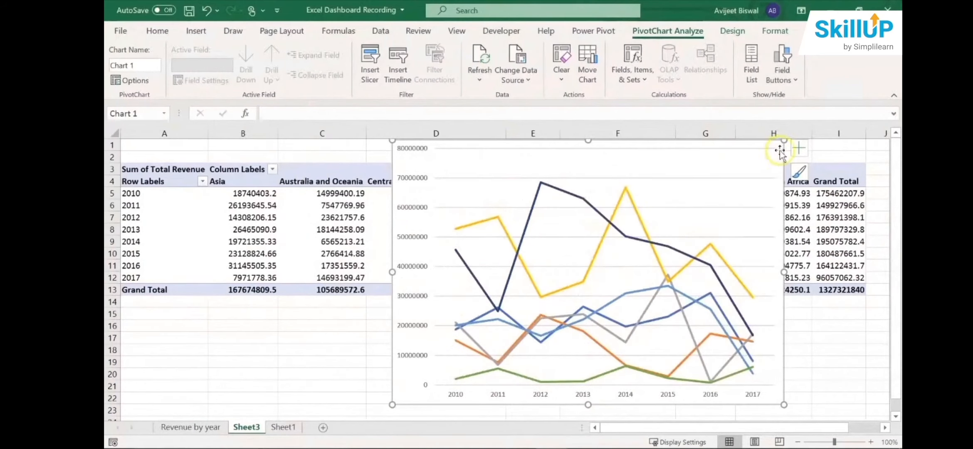
left_click_drag(783, 404, 752, 297)
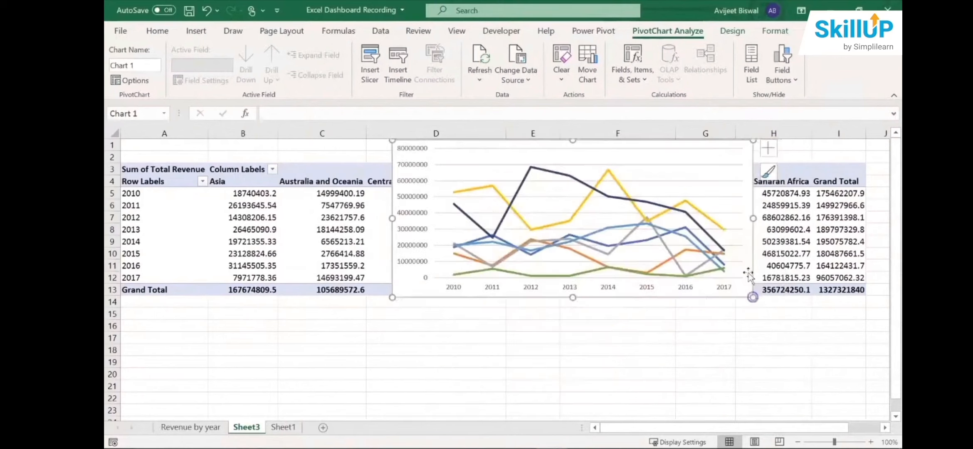
left_click_drag(714, 146, 667, 241)
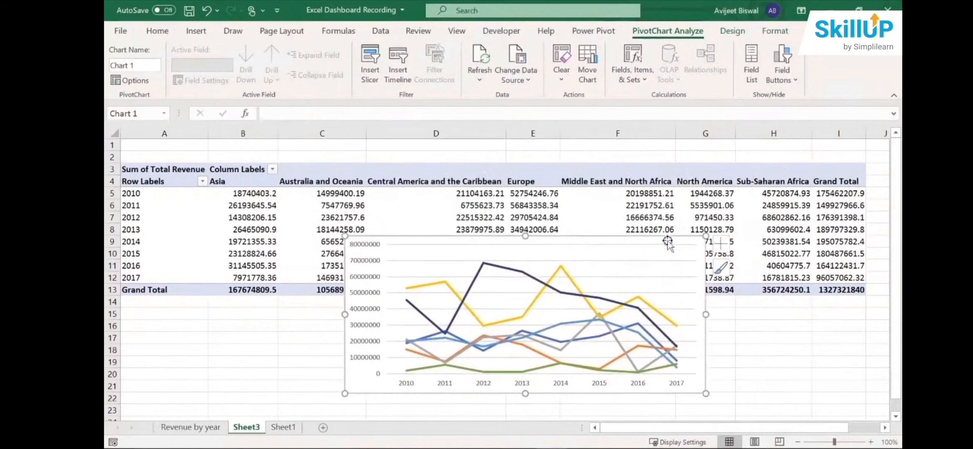
- Add a chart title reading "Revenue by Year and Region"
left_click(721, 243)
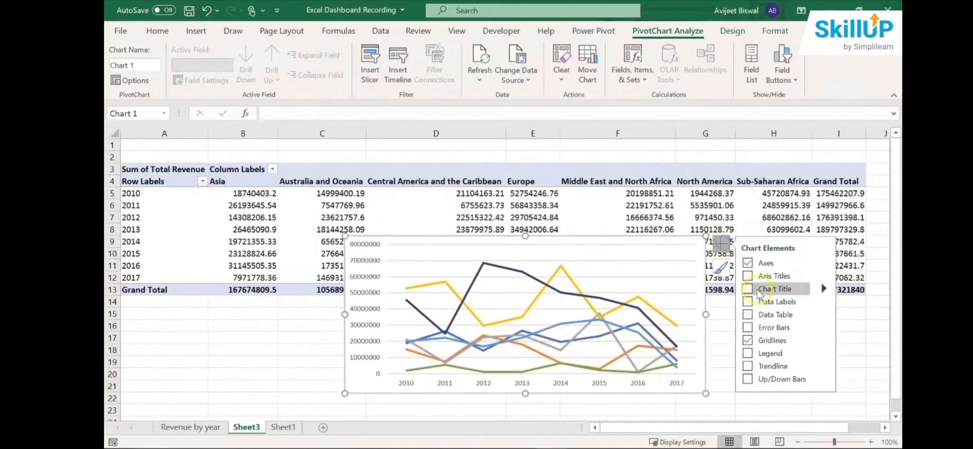
left_click(748, 289)
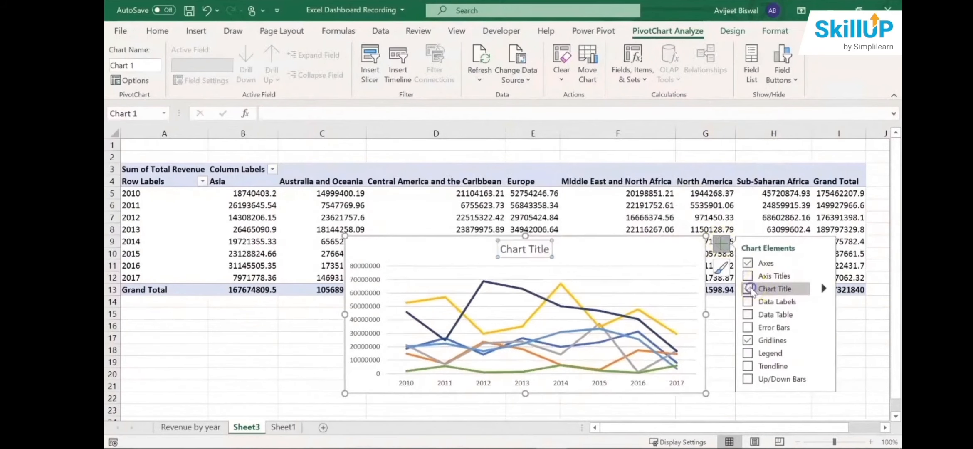
left_click(543, 255)
triple_click(527, 254)
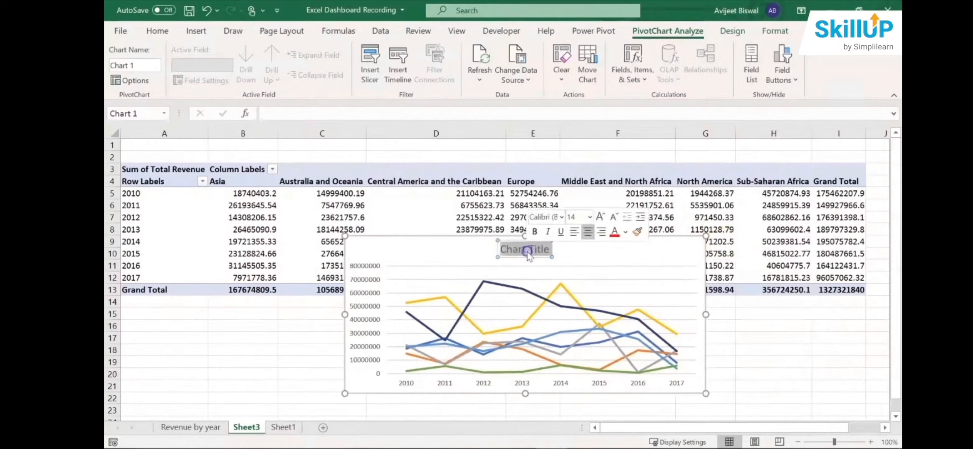
type("R")
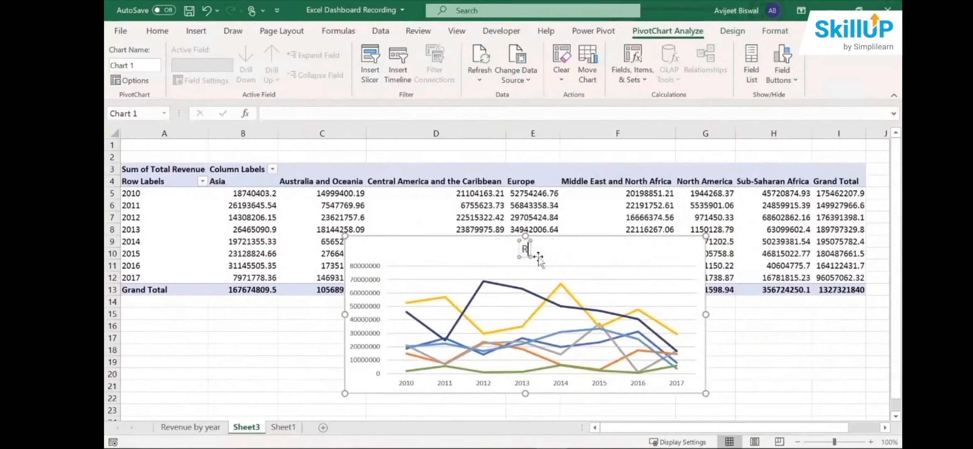
type("eve")
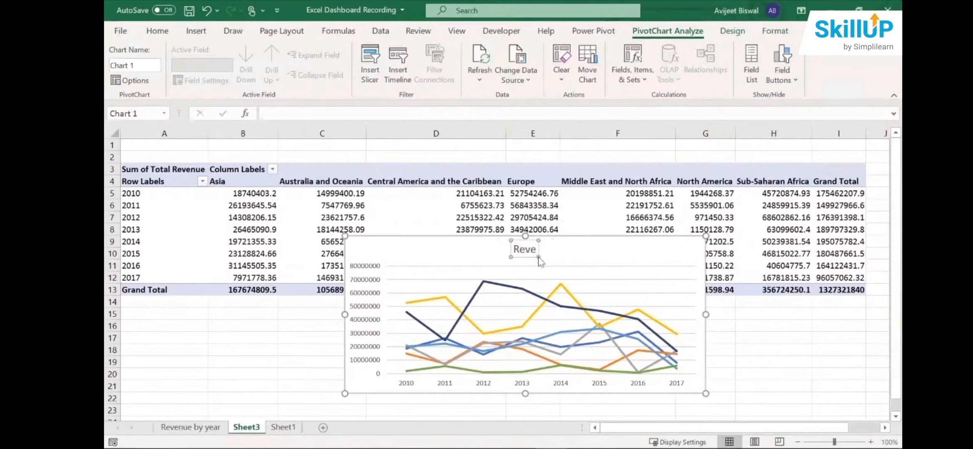
type("nue by Y")
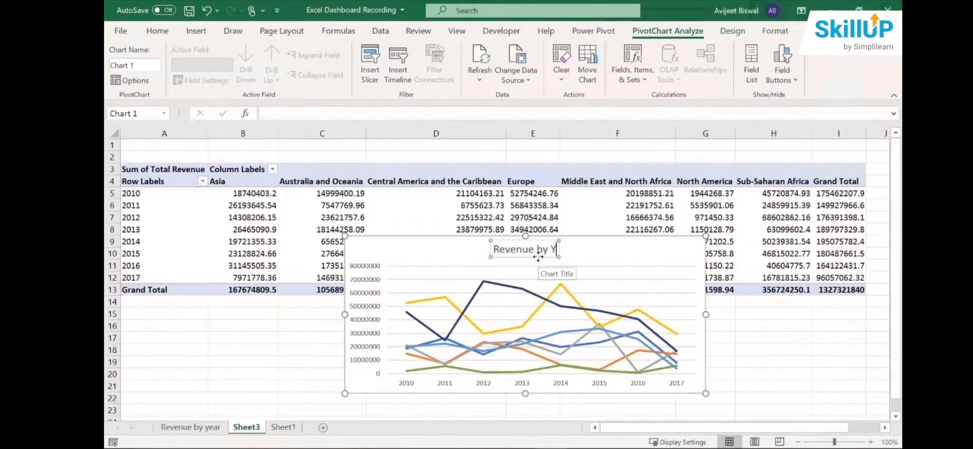
type("ear and Regio")
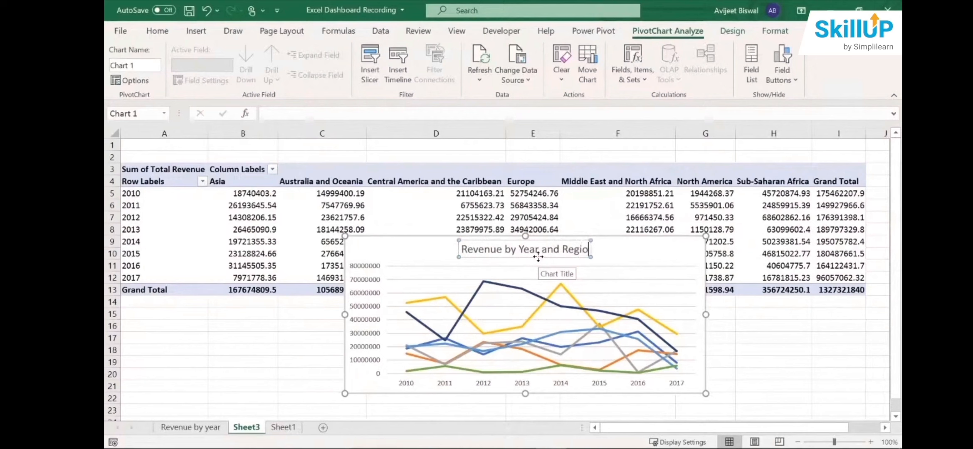
type("n")
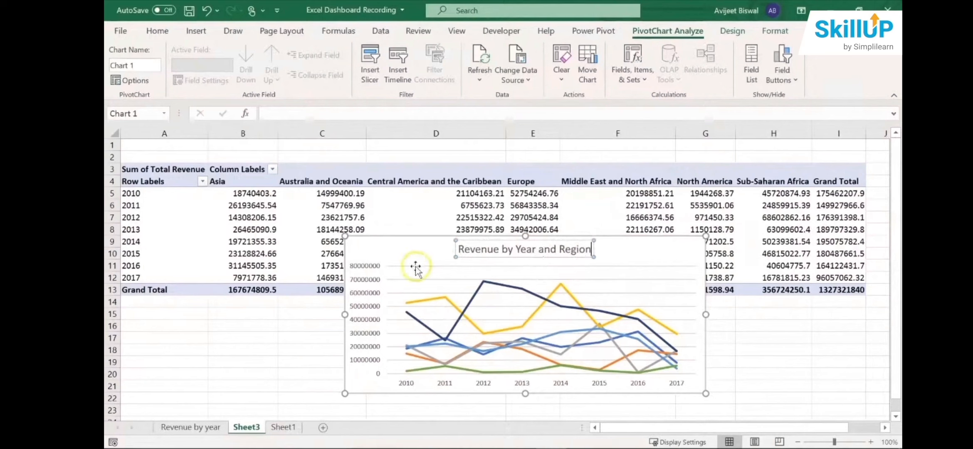
- Open the vertical axis formatting and set its number category to Custom
left_click(369, 267)
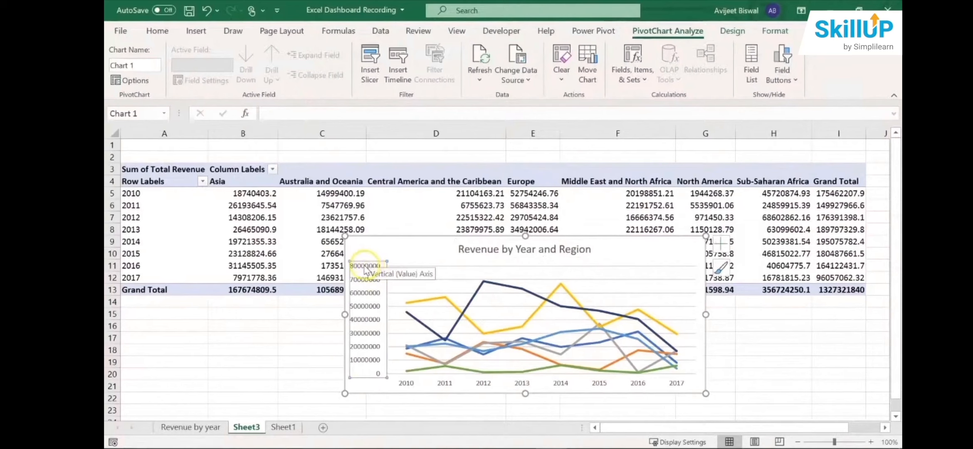
right_click(369, 271)
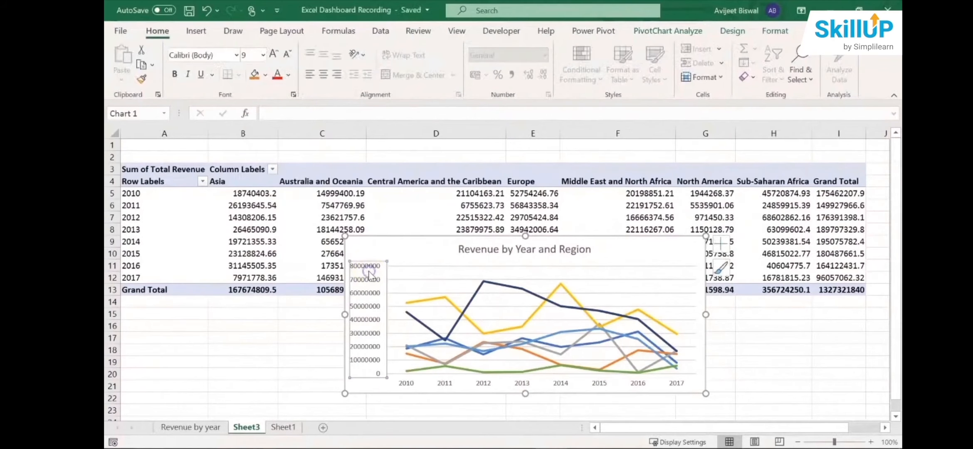
right_click(369, 273)
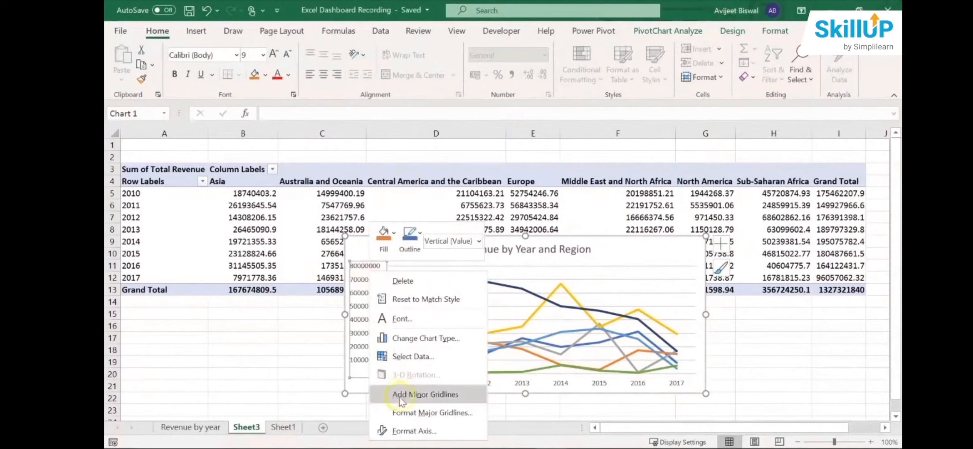
left_click(411, 430)
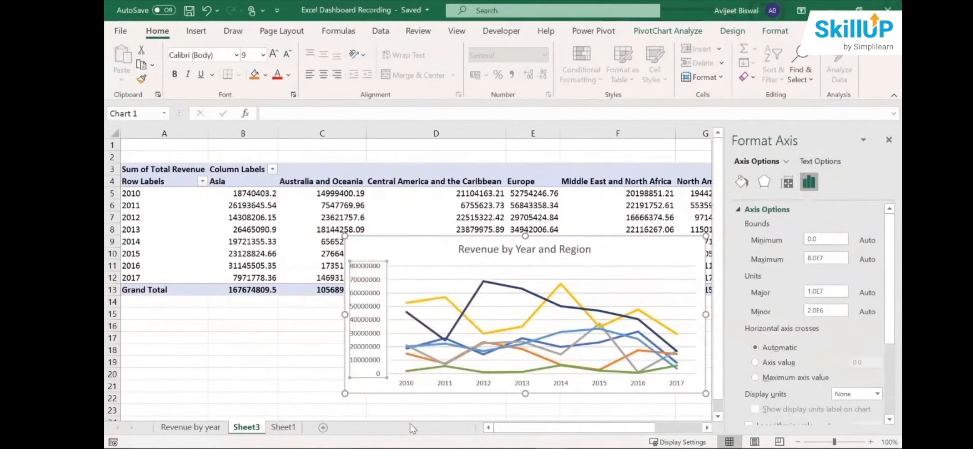
left_click_drag(890, 291, 890, 394)
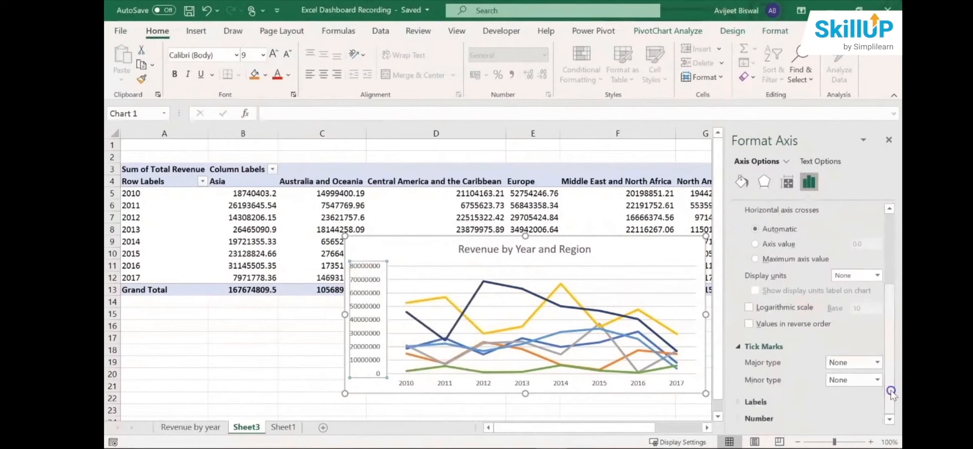
left_click(758, 418)
left_click_drag(889, 363, 887, 419)
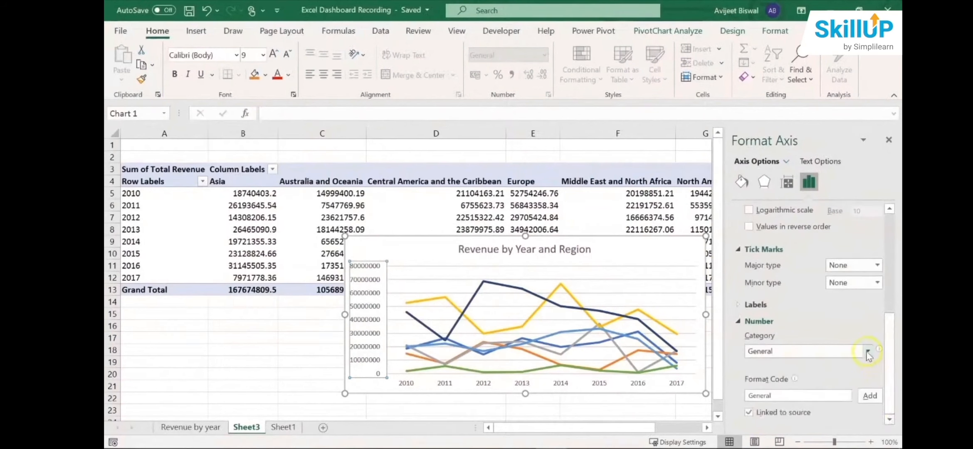
left_click(868, 351)
left_click(772, 338)
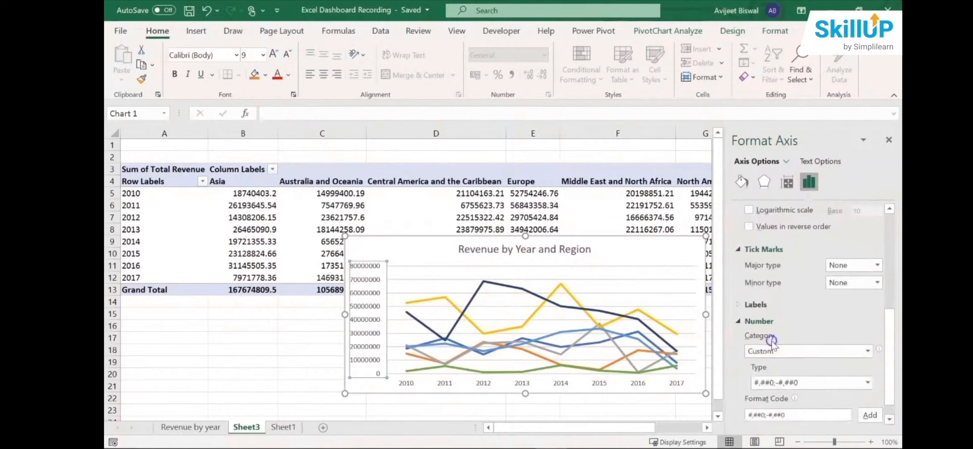
- Apply the custom millions format [>999999]#,,"M";#,"0M" to the vertical axis and close the axis formatting
scroll(894, 380, "down", 1)
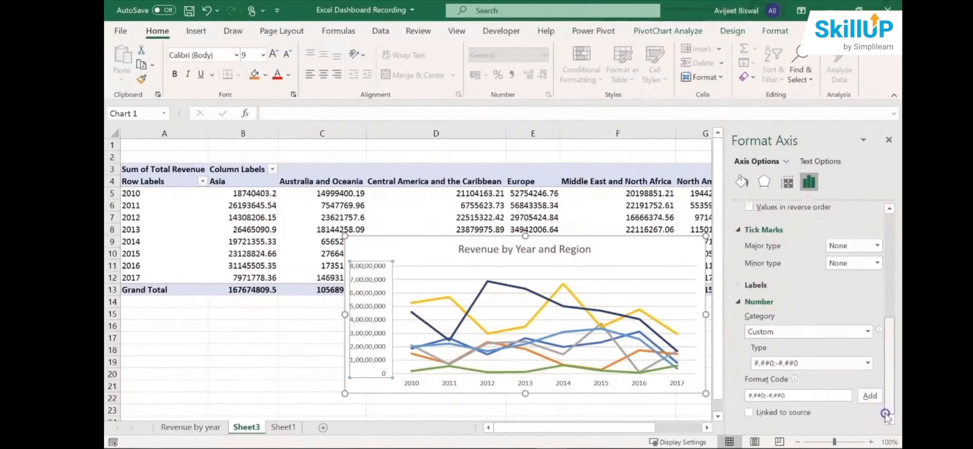
left_click(867, 363)
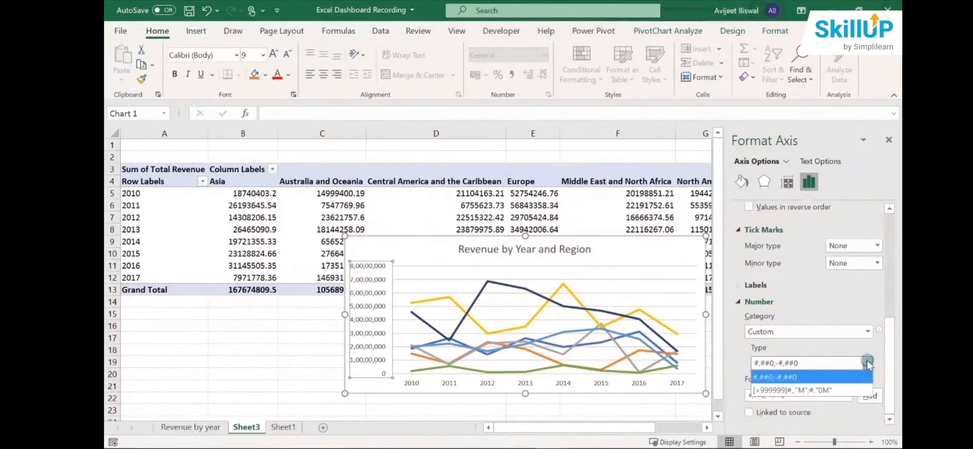
left_click(809, 390)
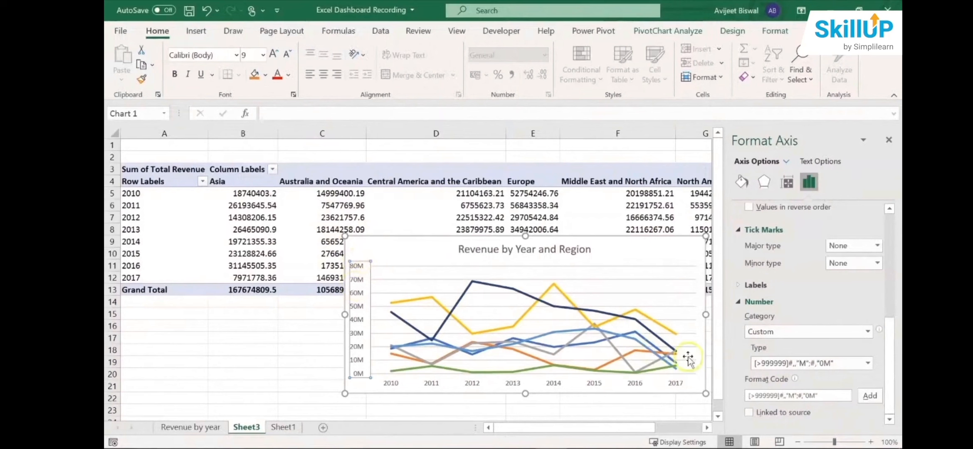
left_click(888, 140)
- Save the workbook and shift the regional revenue chart slightly so it starts at about row 8 in column C
left_click(228, 378)
key("ctrl+s")
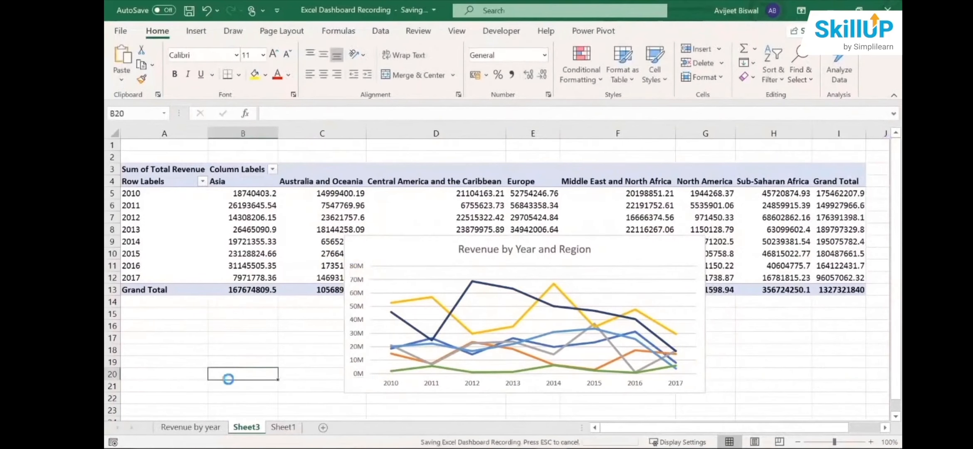
left_click_drag(414, 260, 389, 251)
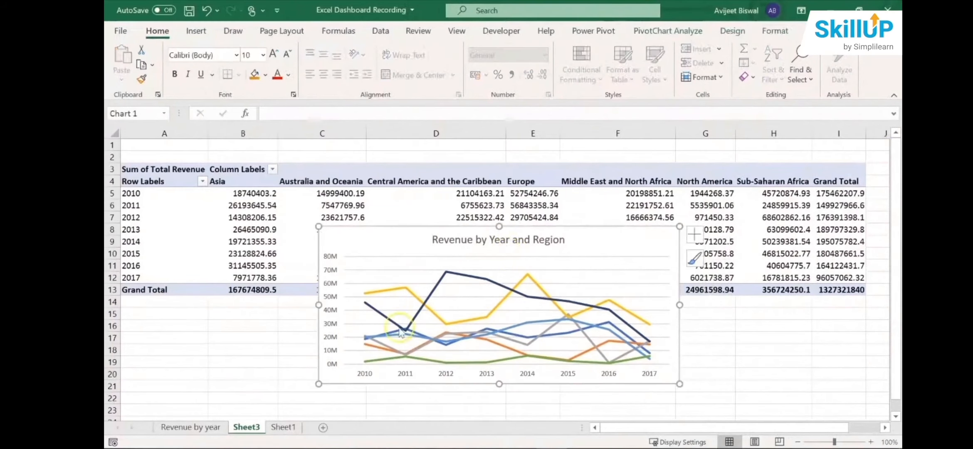
- Set the font size of the "Revenue by Year and Region" chart title to 12
mouse_move(399, 332)
triple_click(447, 243)
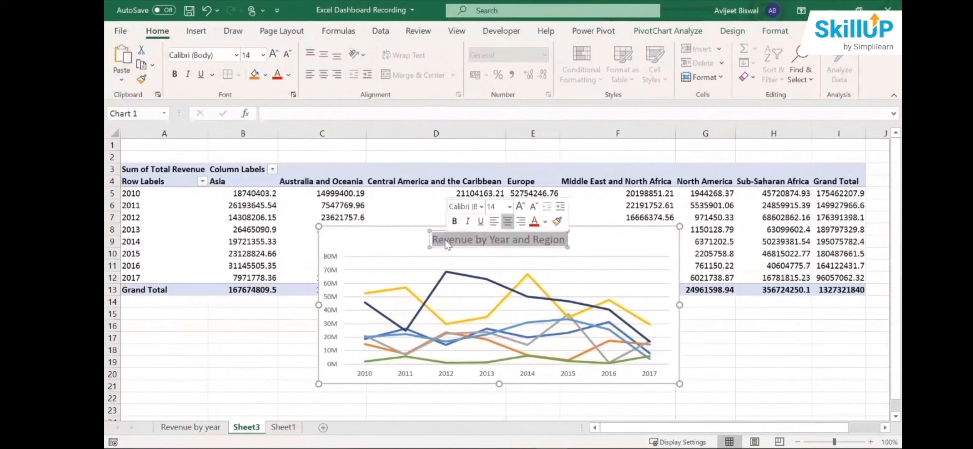
left_click(510, 206)
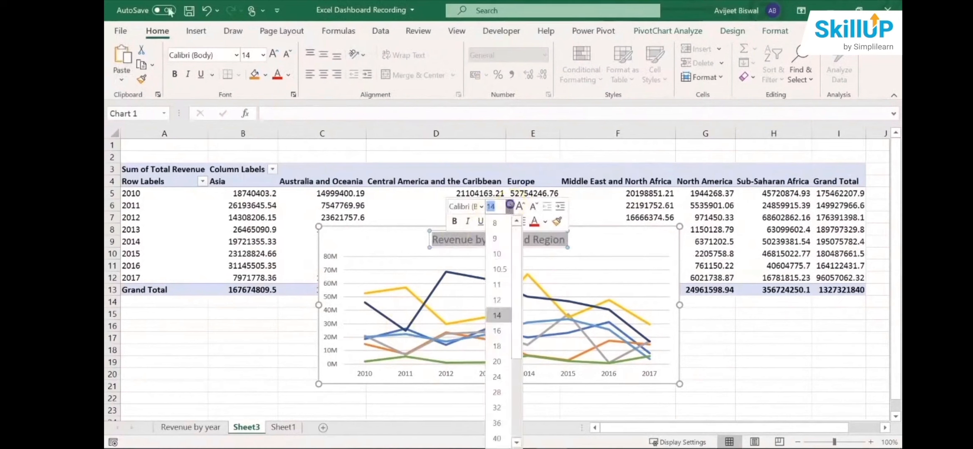
left_click(499, 300)
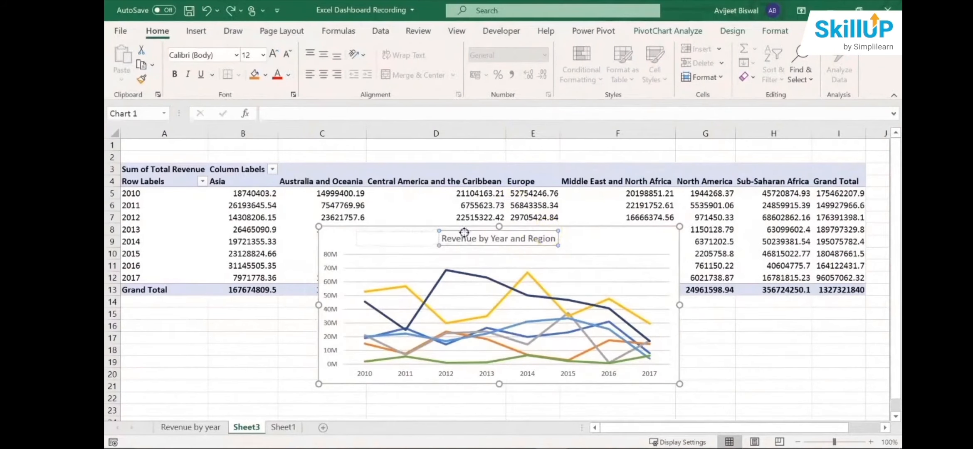
- Move the "Revenue by Year and Region" title to the left end of the space above the plot area
left_click_drag(464, 233, 464, 233)
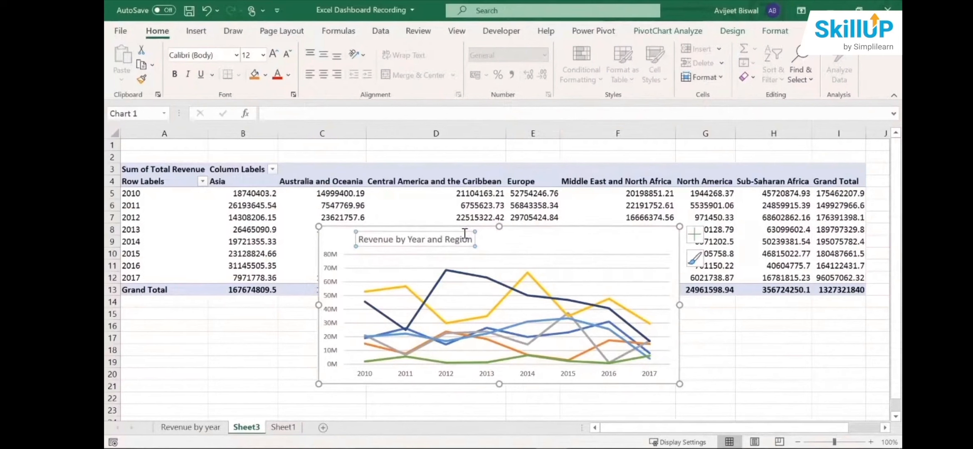
left_click(246, 373)
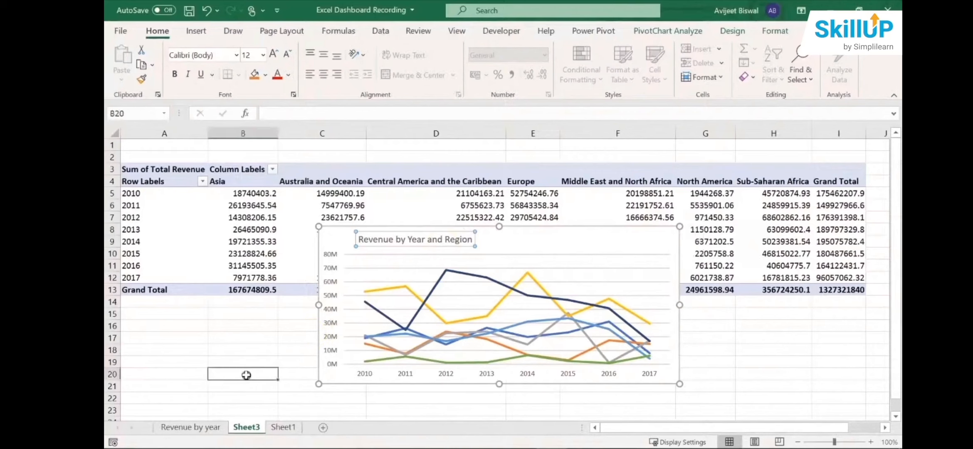
- Create a PivotTable on a new worksheet from the Sheet1 sales data range $A$1:$Q$1001
left_click(282, 428)
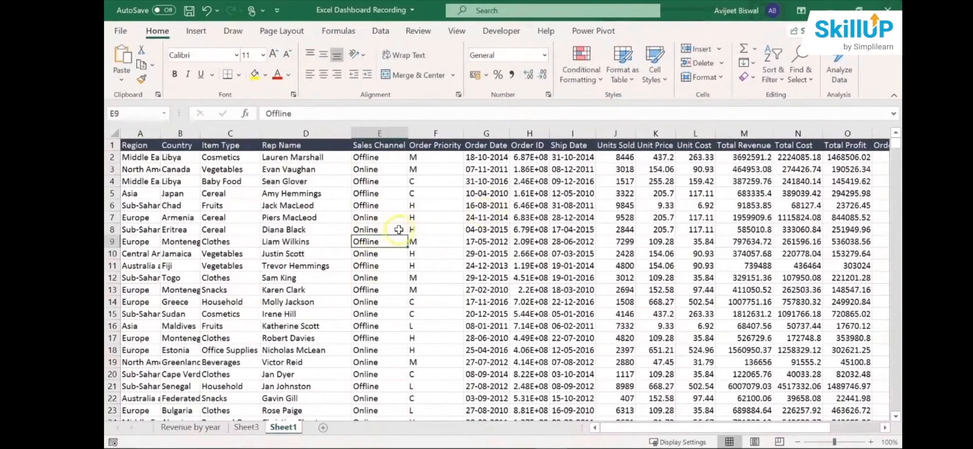
left_click(193, 32)
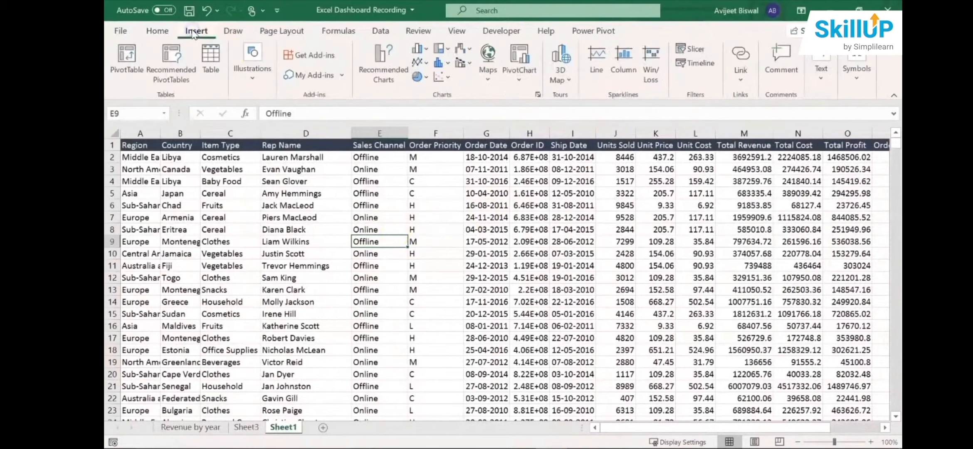
left_click(131, 56)
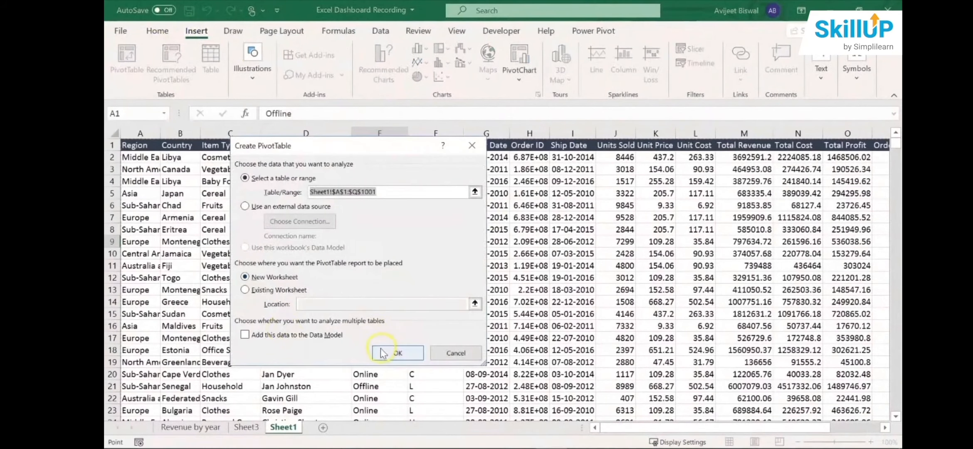
left_click(384, 351)
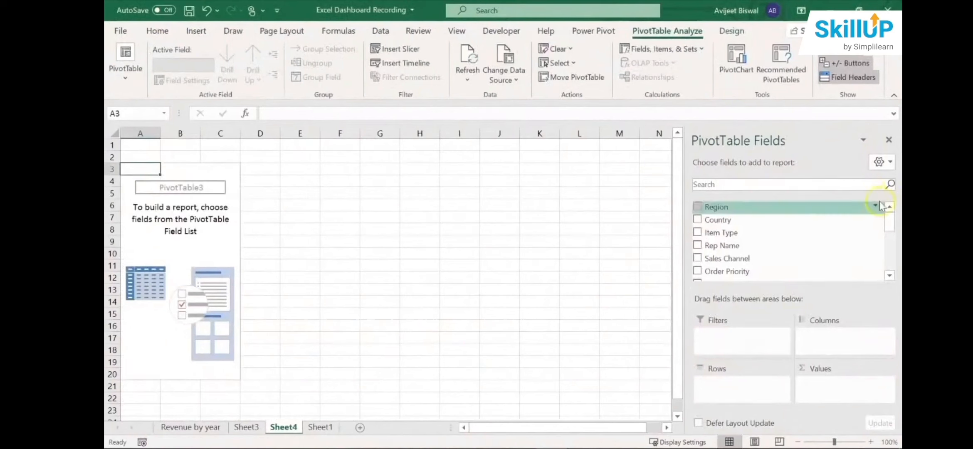
- Set Region as the PivotTable rows and Total Revenue and Total Cost as summed values, and close the field list
left_click_drag(799, 206, 732, 382)
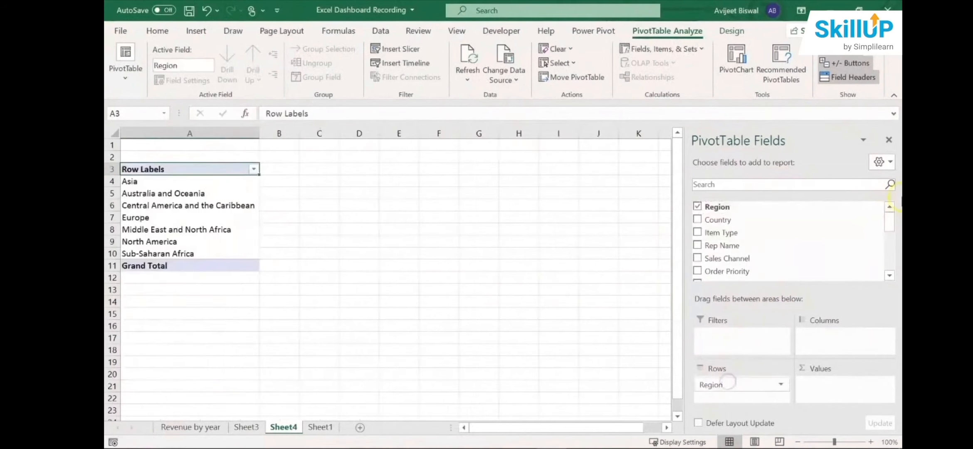
left_click_drag(889, 225, 887, 254)
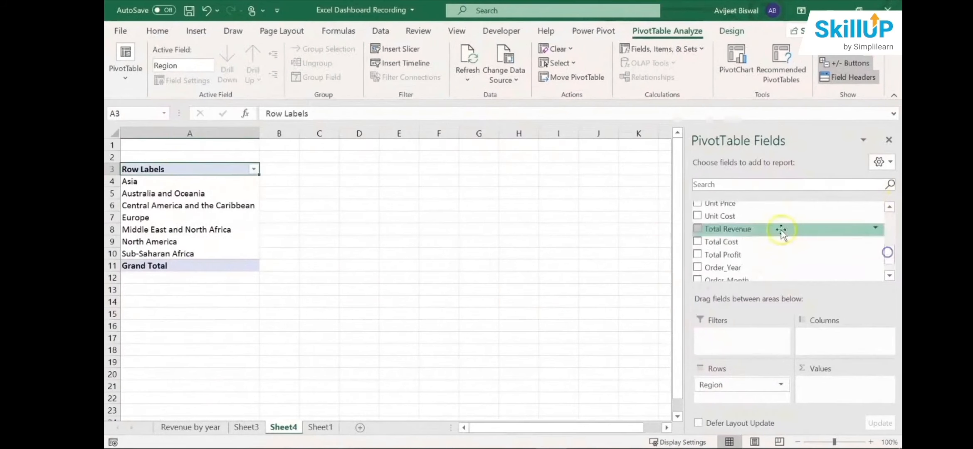
left_click_drag(777, 229, 829, 392)
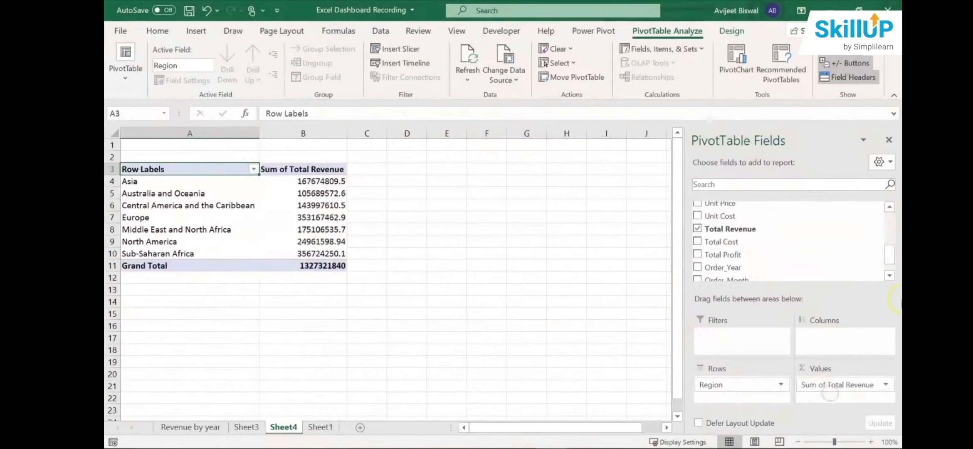
left_click_drag(890, 256, 890, 261)
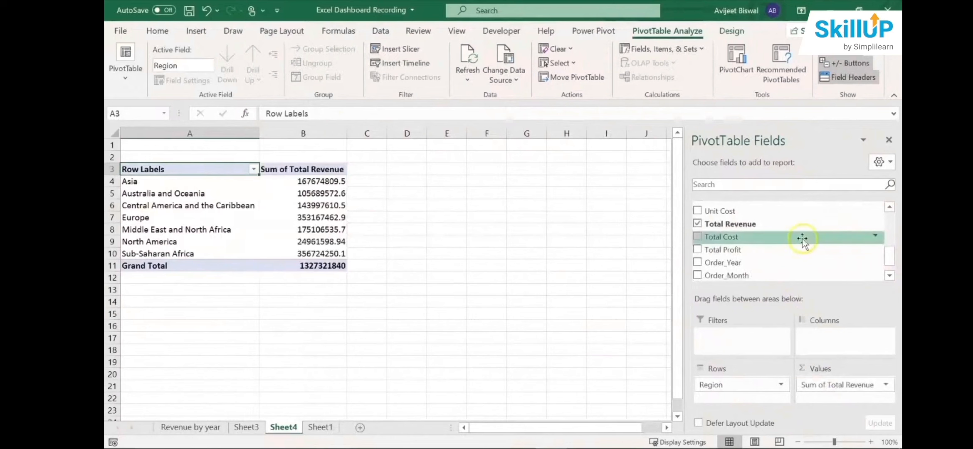
left_click_drag(803, 238, 835, 401)
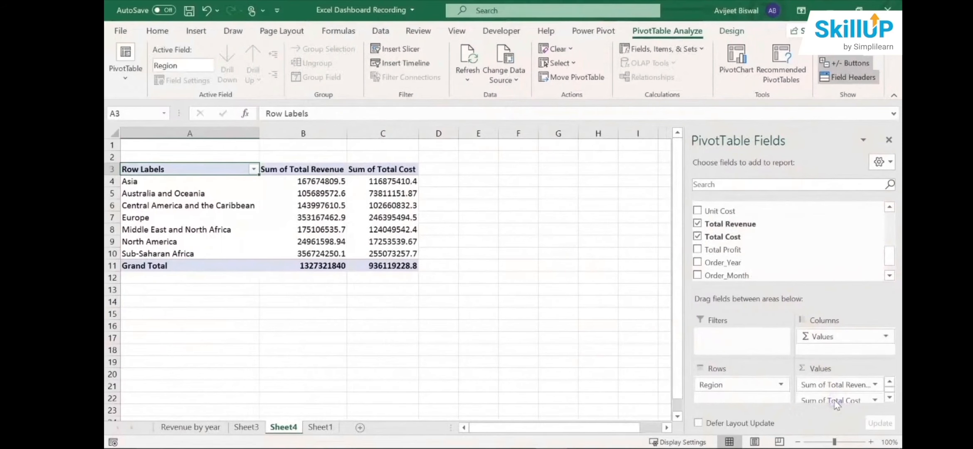
left_click(283, 217)
left_click(287, 204)
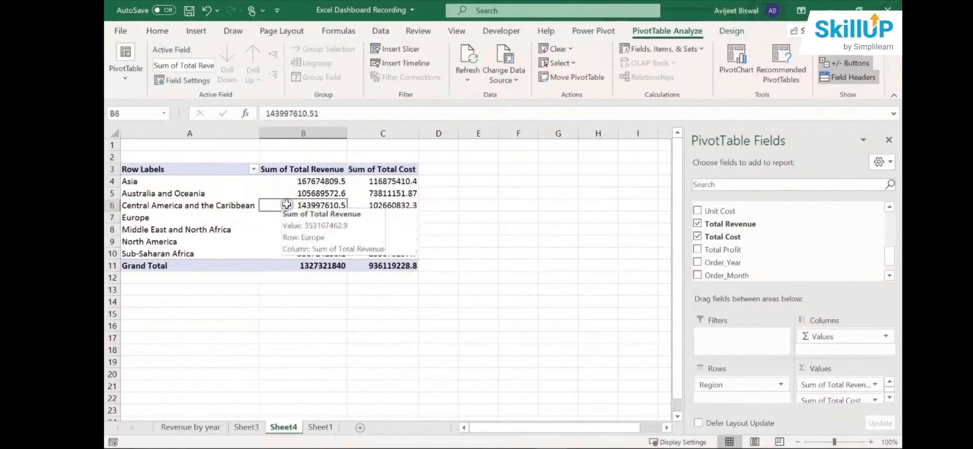
left_click(227, 192)
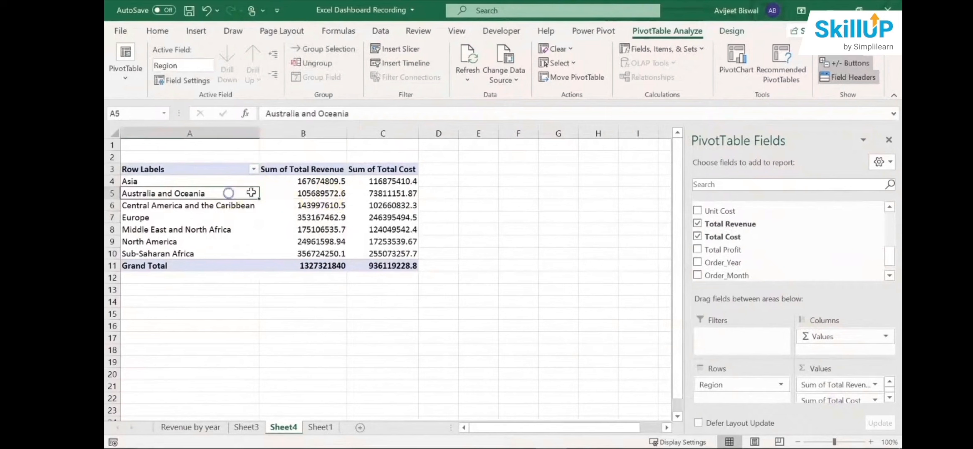
left_click(887, 141)
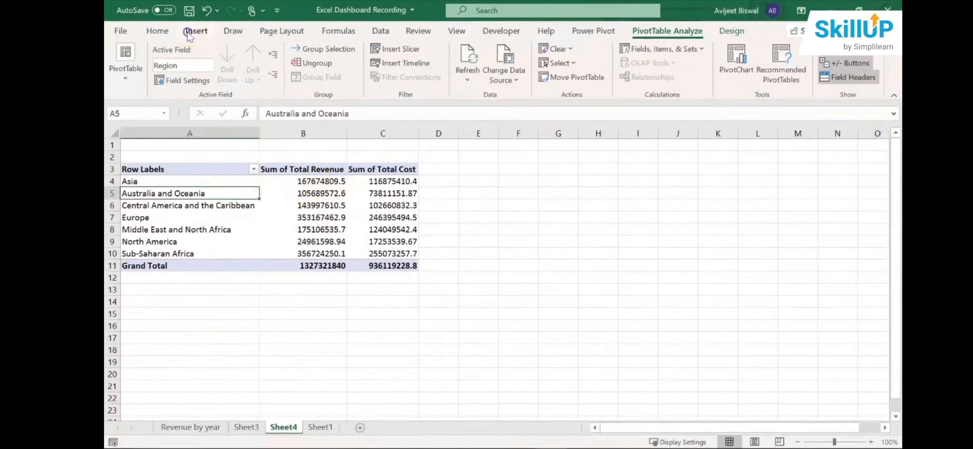
- Insert a Clustered Column - Line combo PivotChart and enlarge it beside the PivotTable, covering about columns D to M, rows 3 to 18
left_click(195, 31)
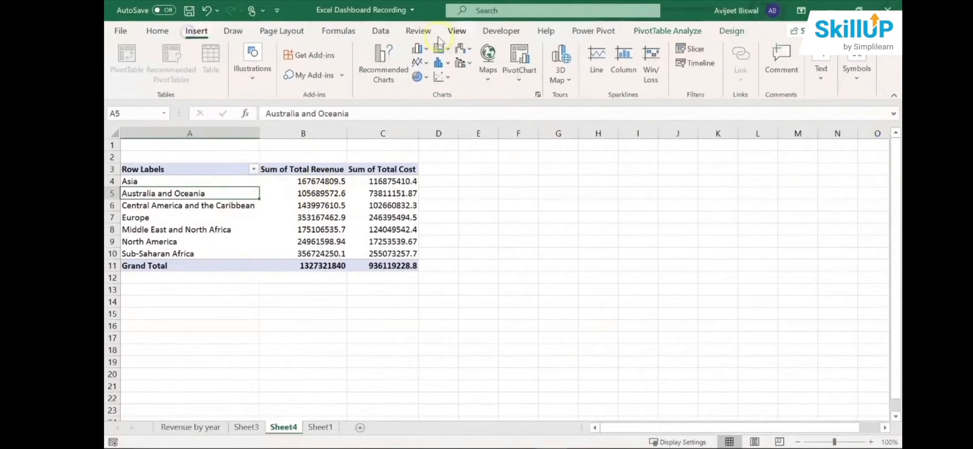
left_click(387, 71)
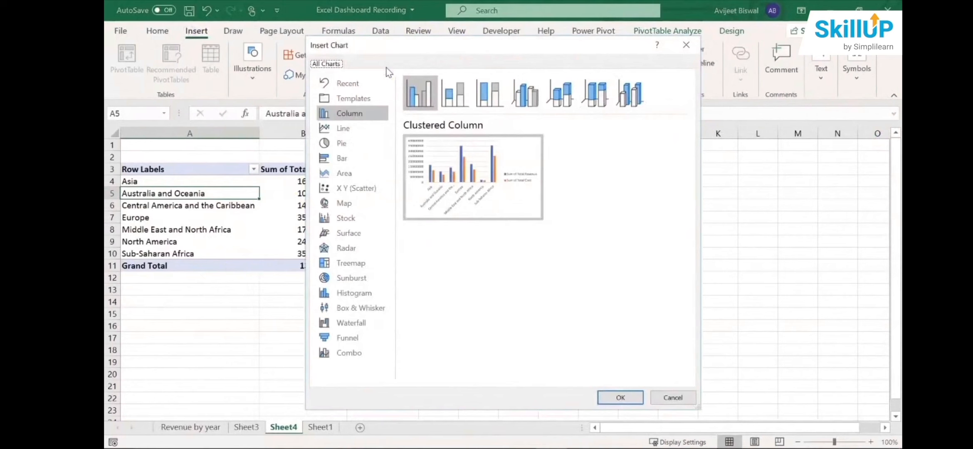
left_click(360, 353)
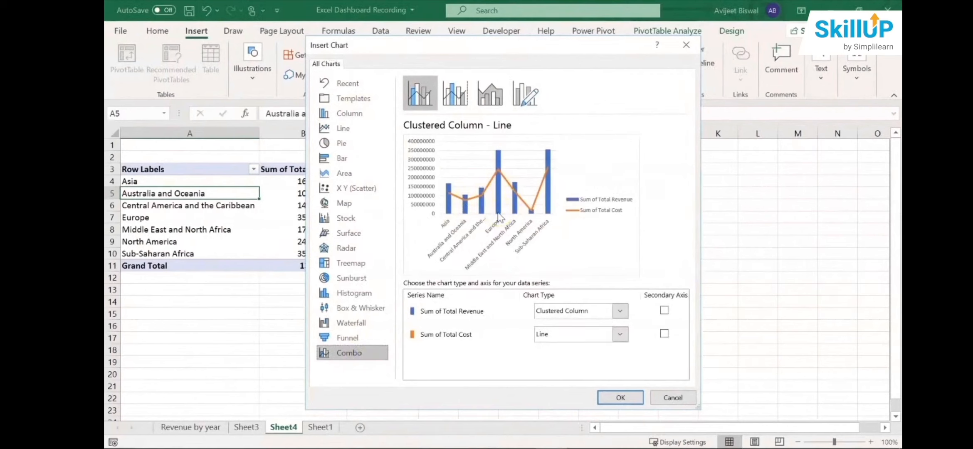
left_click(619, 398)
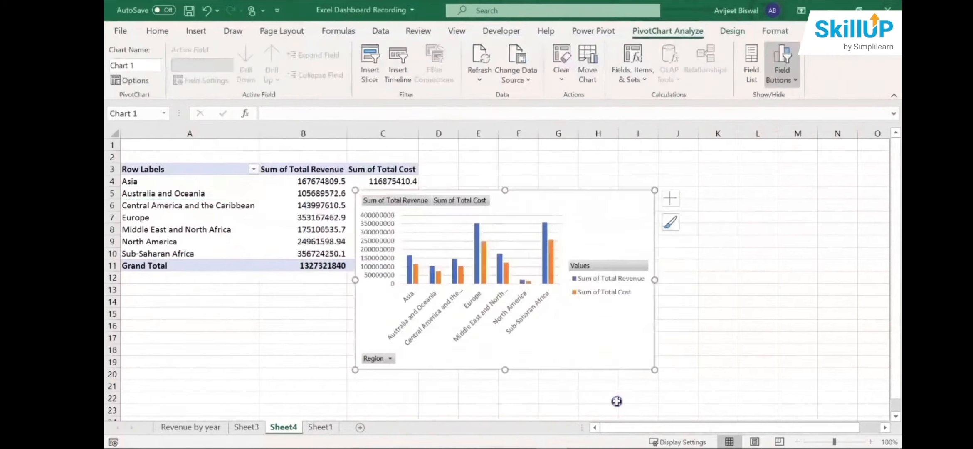
left_click_drag(547, 200, 678, 159)
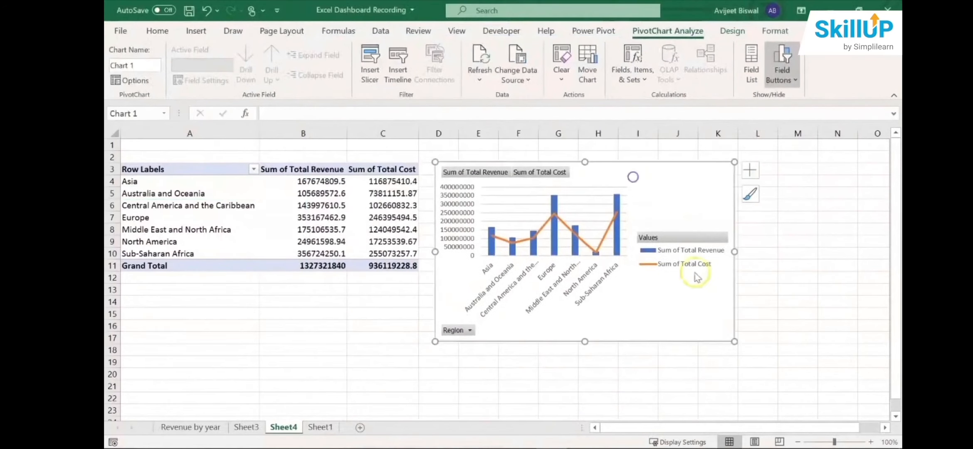
left_click_drag(736, 341, 811, 358)
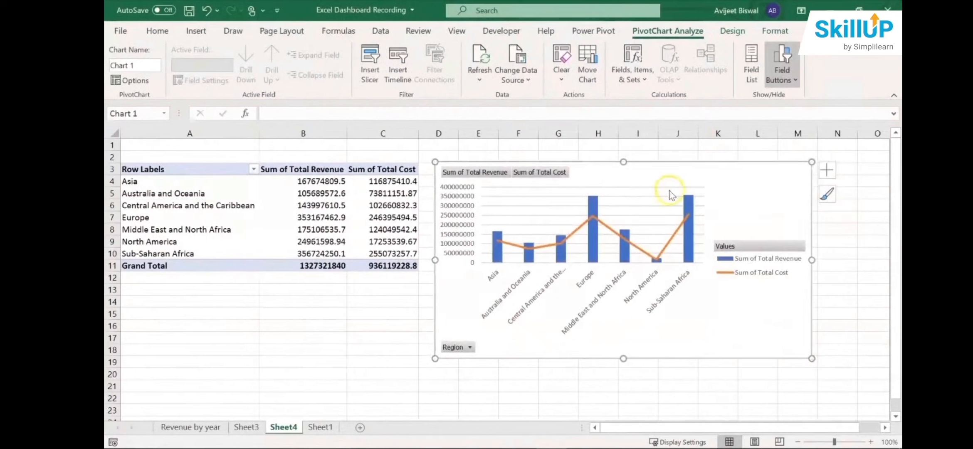
- Examine how the combo chart's column and line series correspond to the total revenue and total cost columns in the PivotTable
left_click(687, 201)
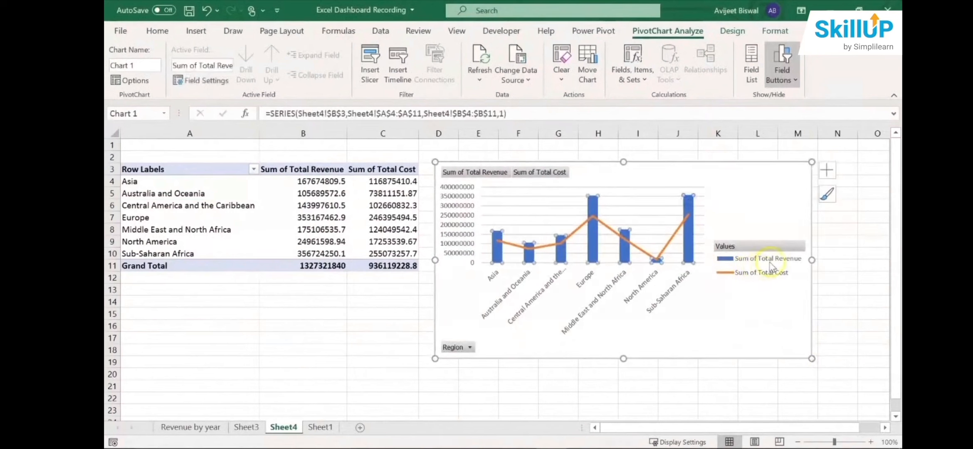
left_click(314, 168)
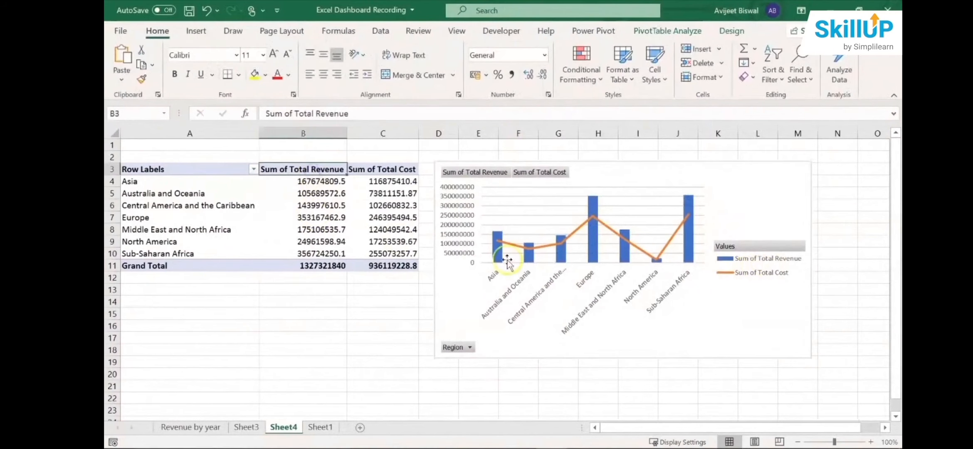
left_click(498, 241)
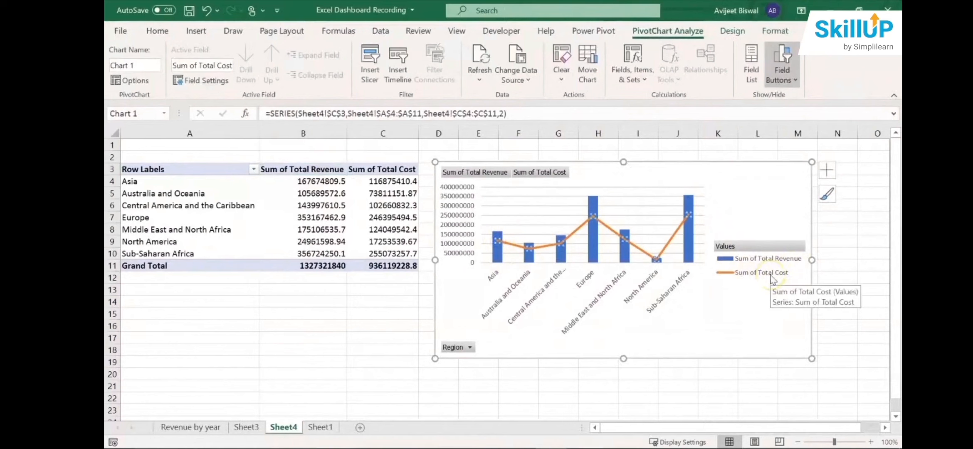
left_click(497, 239)
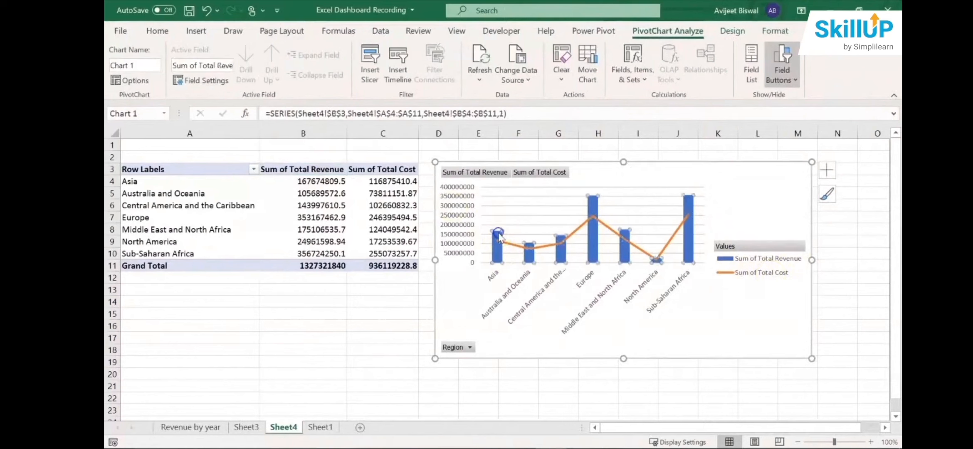
left_click(723, 178)
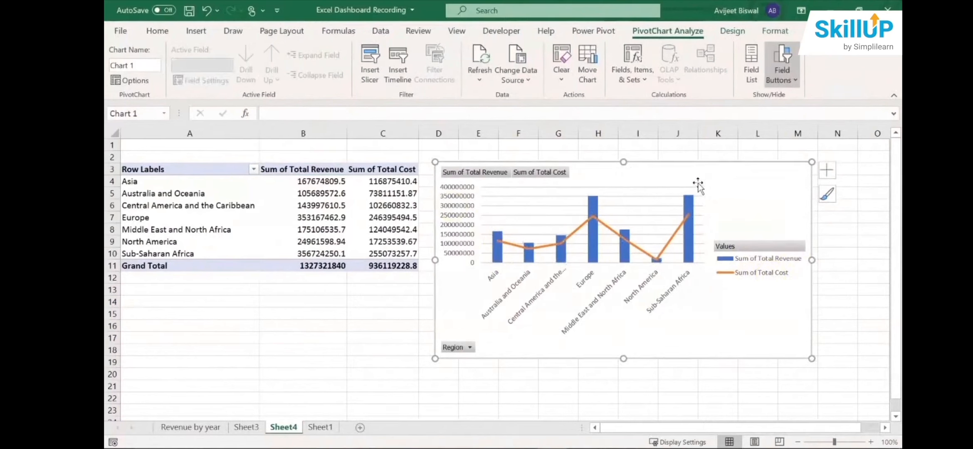
- Hide all field buttons on the combo chart and delete its legend
left_click(457, 174)
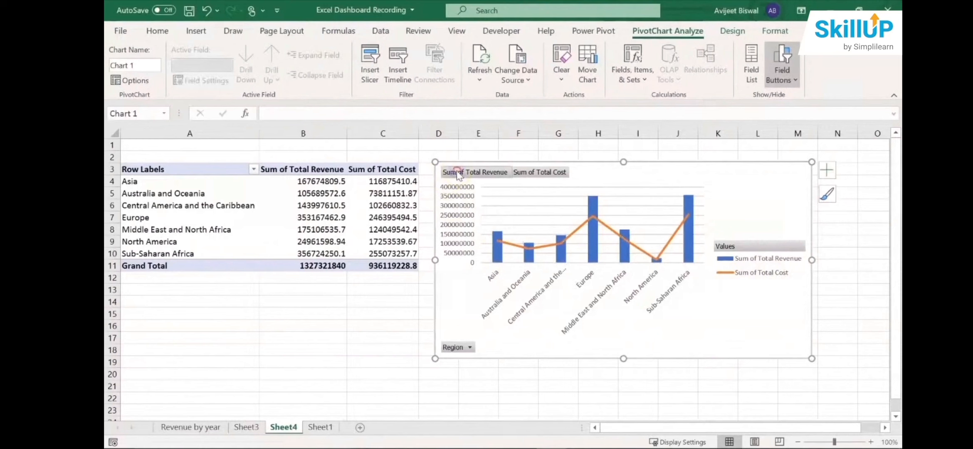
right_click(458, 175)
left_click(365, 317)
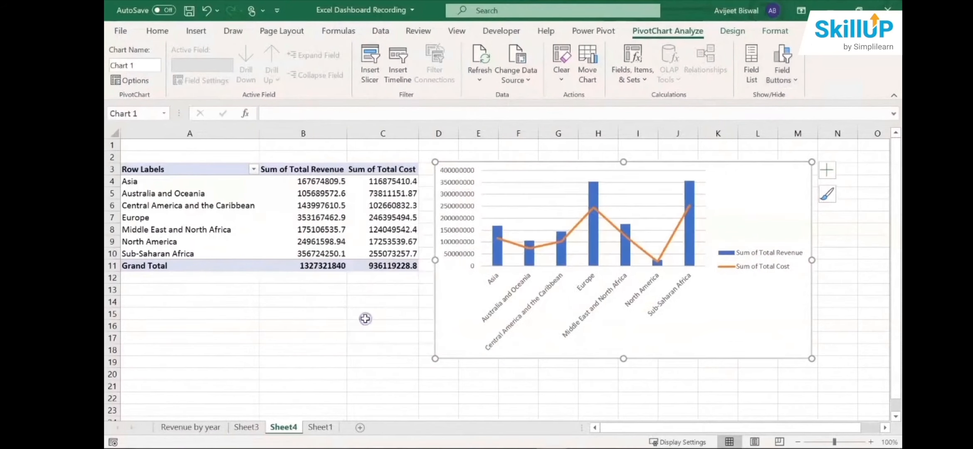
left_click(773, 252)
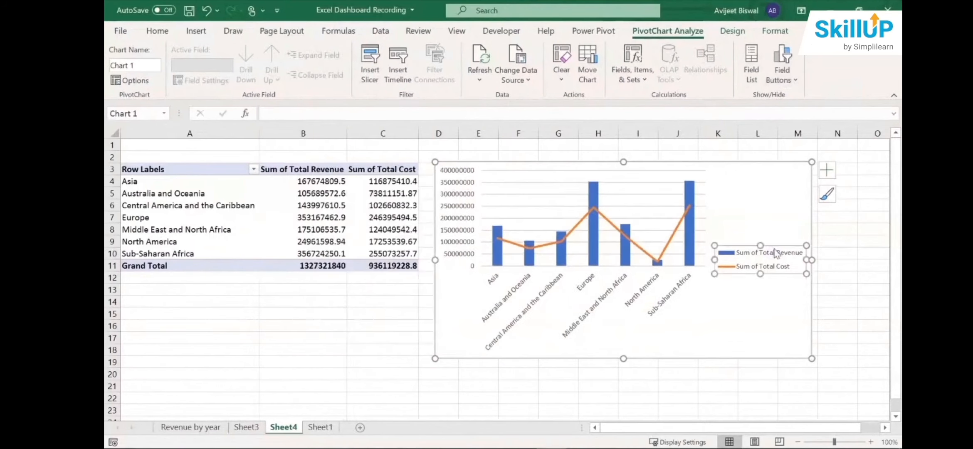
key("Delete")
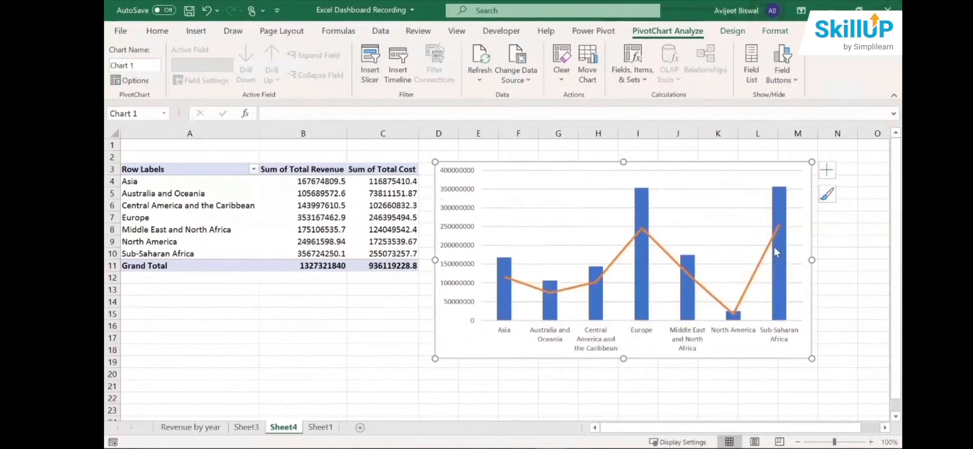
- Add data labels to the total revenue column series of the combo chart
left_click(508, 268)
left_click(826, 171)
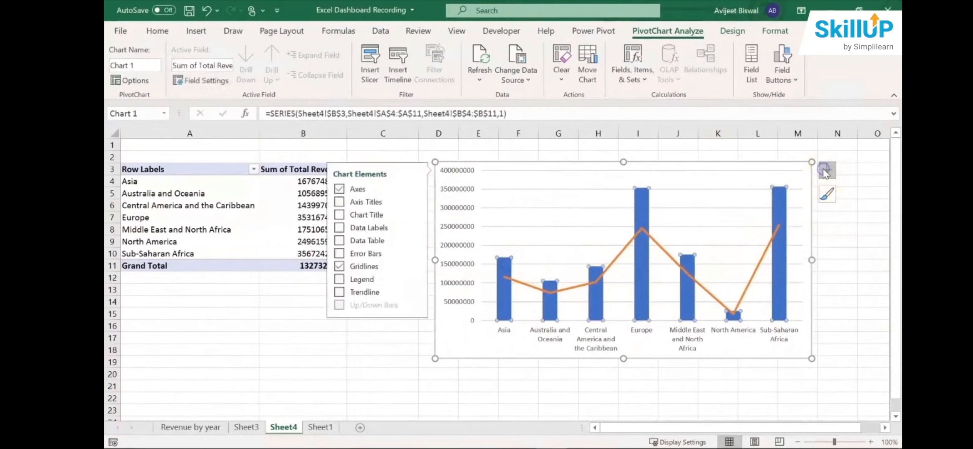
left_click(339, 228)
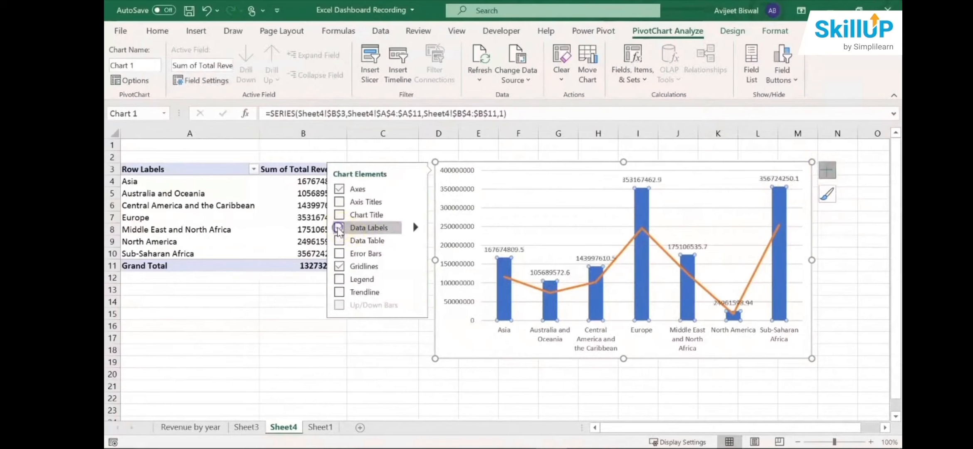
- Inspect the revenue columns and their data labels in the combo chart
left_click(507, 261)
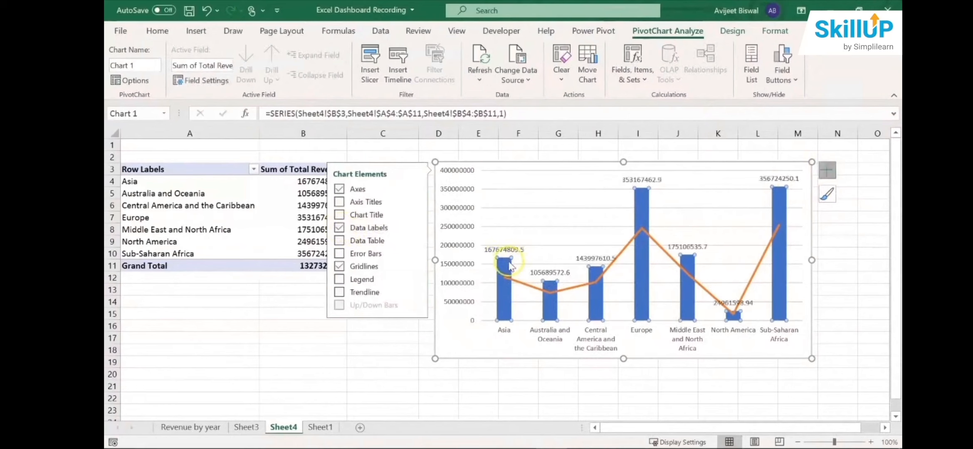
left_click(550, 274)
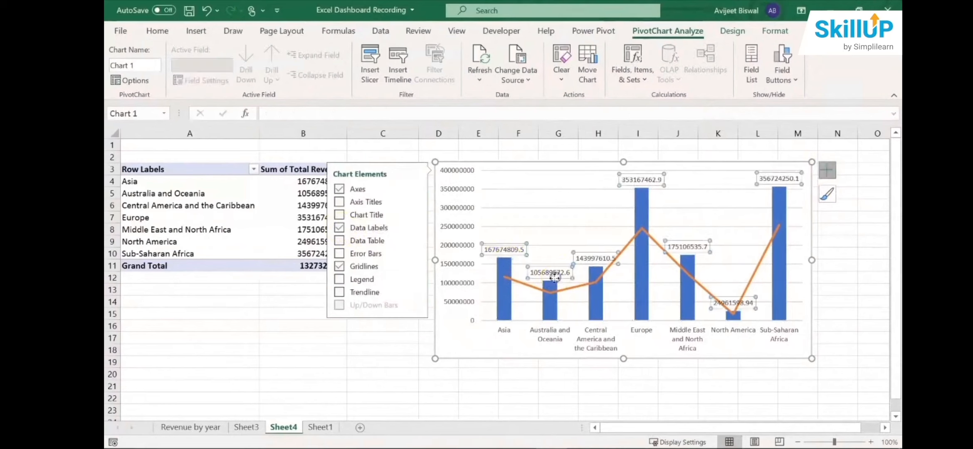
left_click(551, 283)
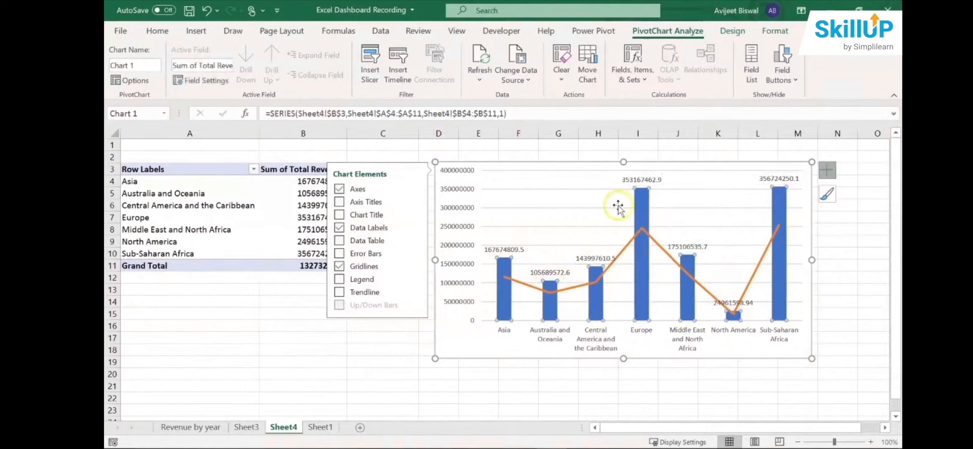
left_click(640, 202)
left_click(572, 274)
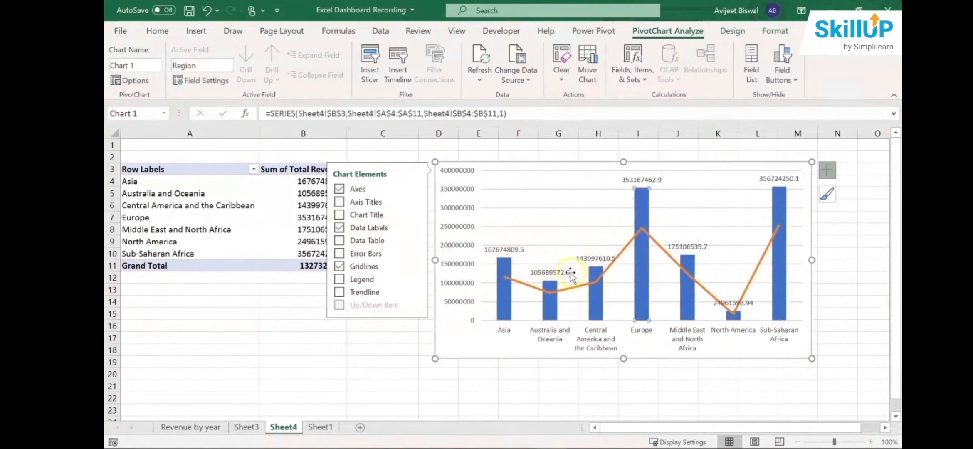
- Apply the custom number format [>999999]#,,"M";#,"0M" to the revenue data labels in the combo chart
left_click(512, 251)
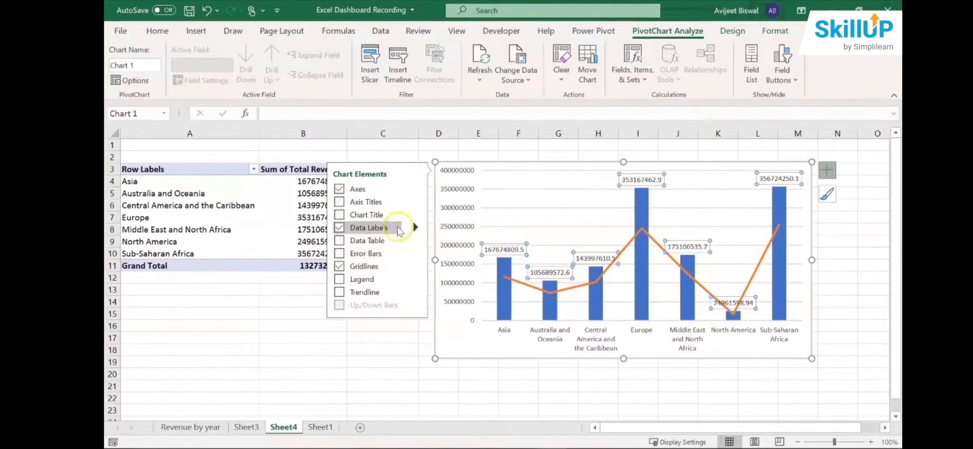
left_click(415, 228)
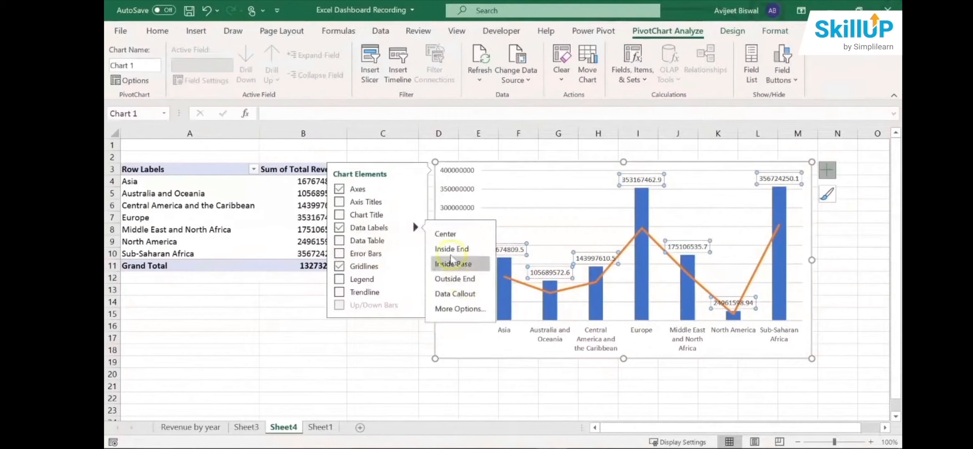
left_click(457, 309)
left_click(883, 346)
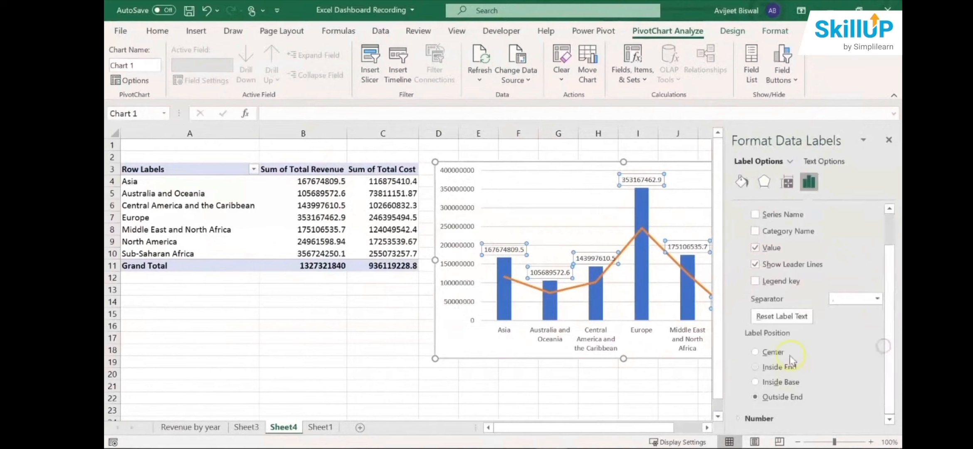
left_click(761, 419)
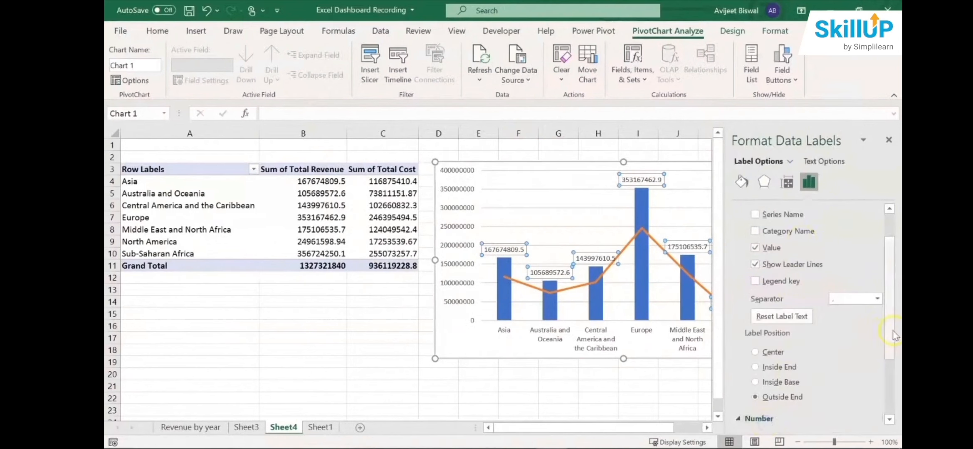
left_click(868, 352)
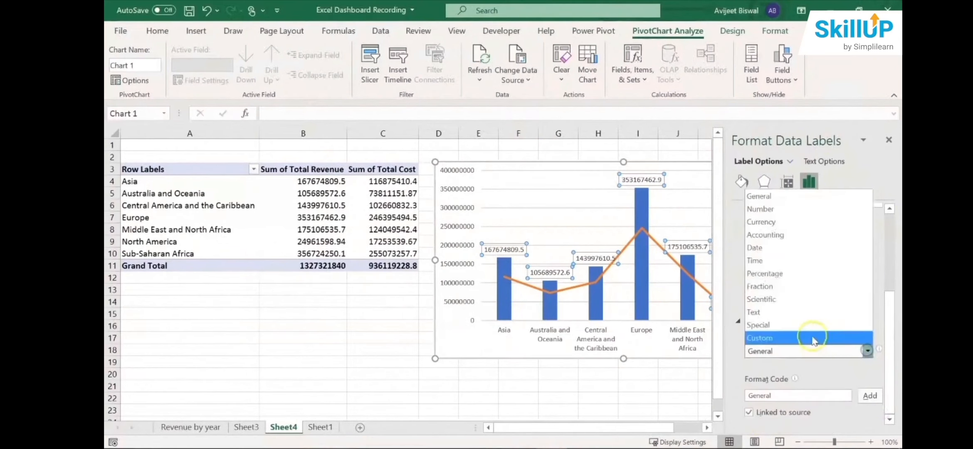
left_click(810, 336)
scroll(889, 365, "down", 1)
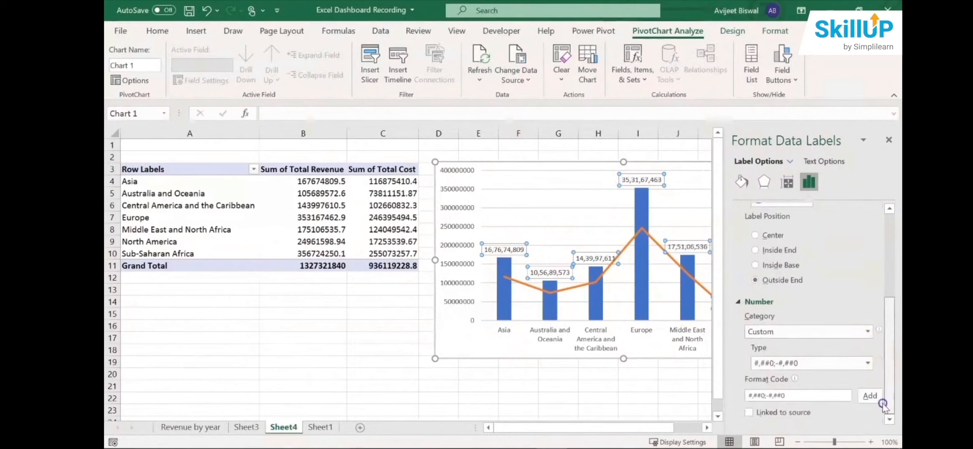
left_click(868, 363)
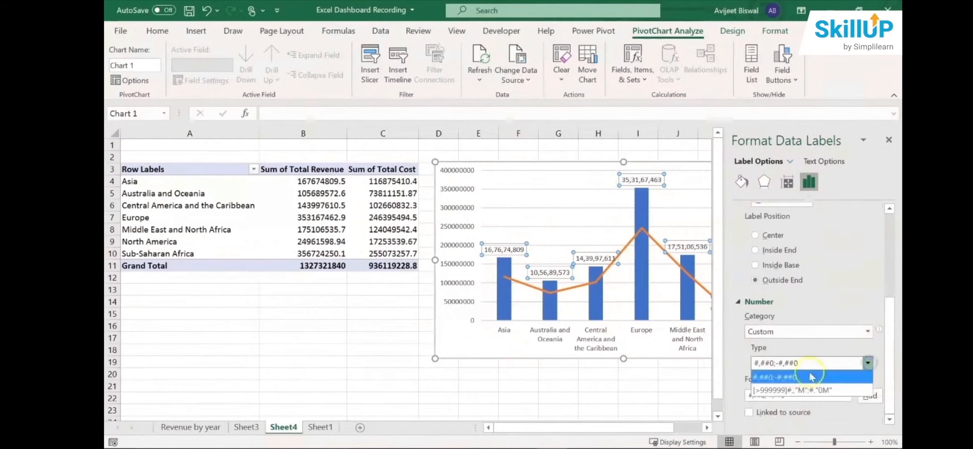
left_click(796, 390)
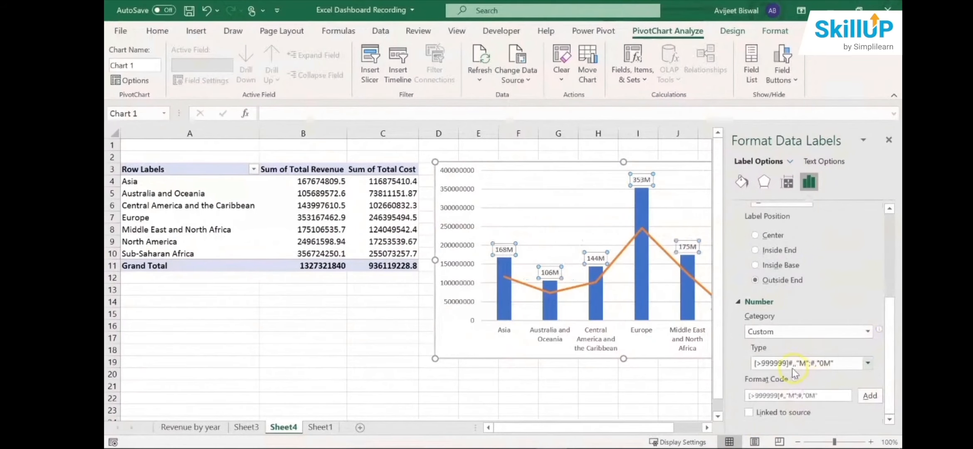
left_click(889, 140)
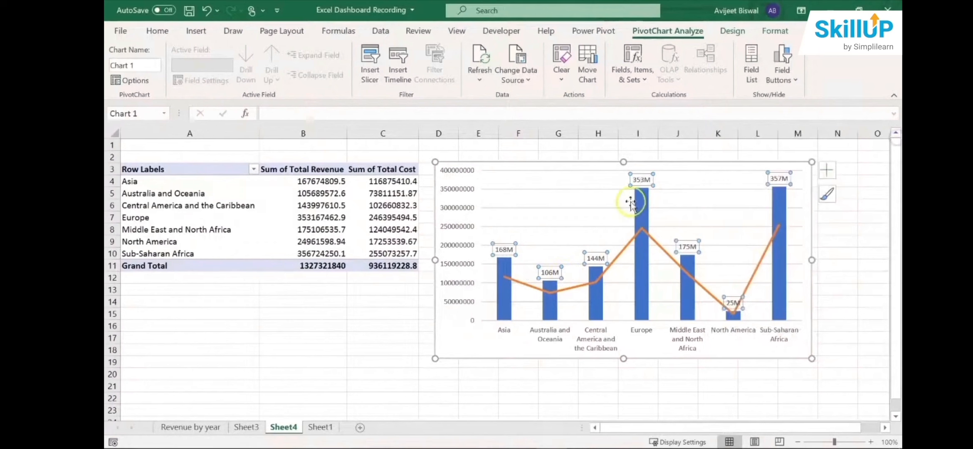
left_click(525, 376)
- Add a chart title reading "Revenue by Region" to the combo chart
left_click(556, 203)
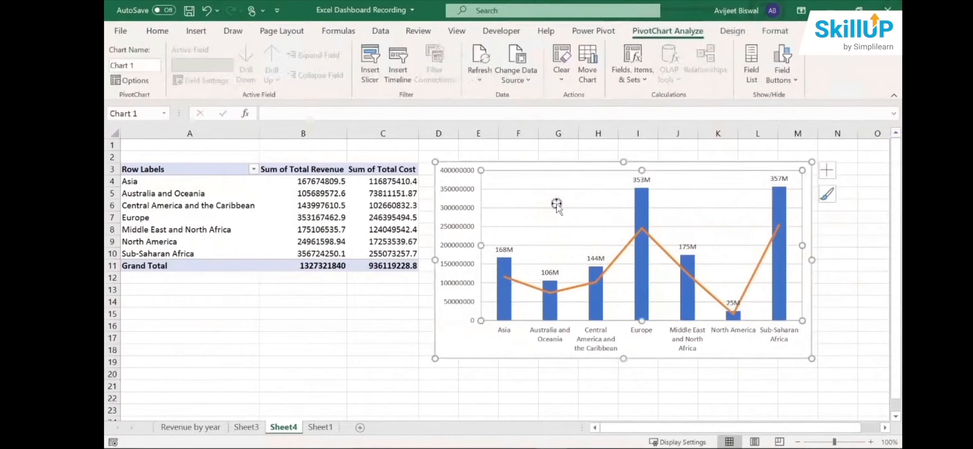
left_click(559, 162)
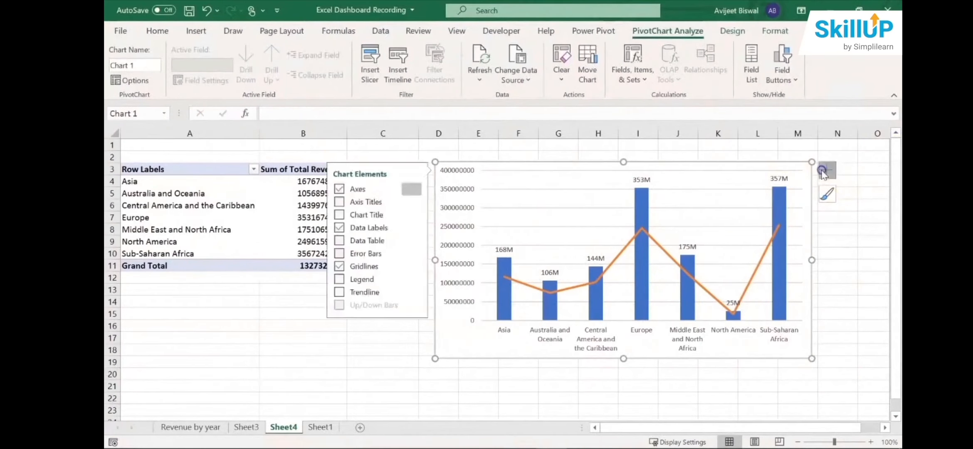
left_click(827, 170)
left_click(358, 215)
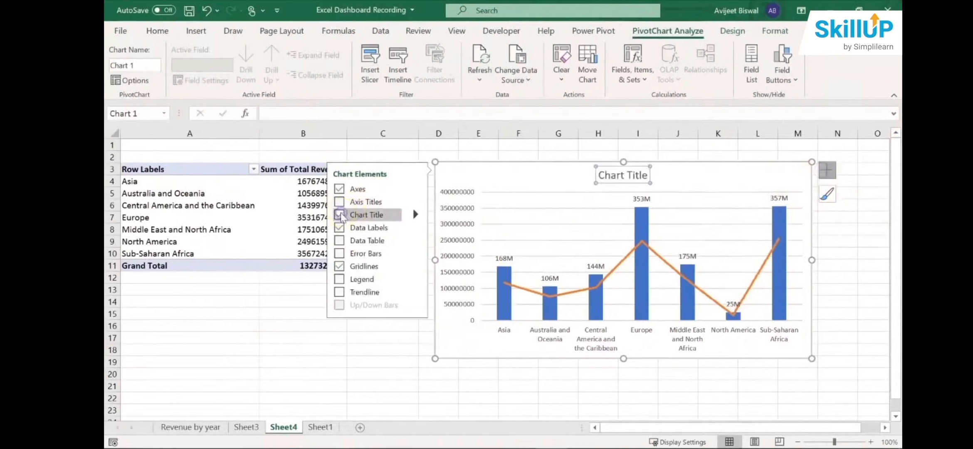
left_click(623, 176)
key("ctrl+a")
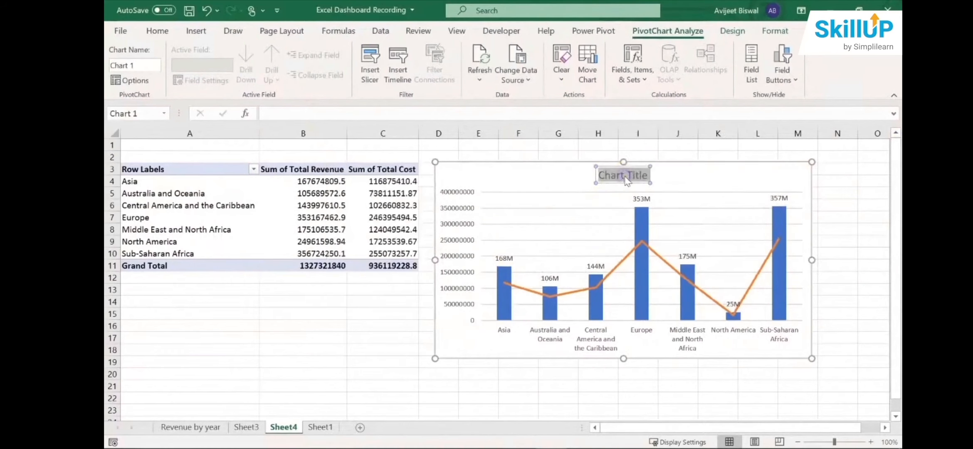
type("Reve")
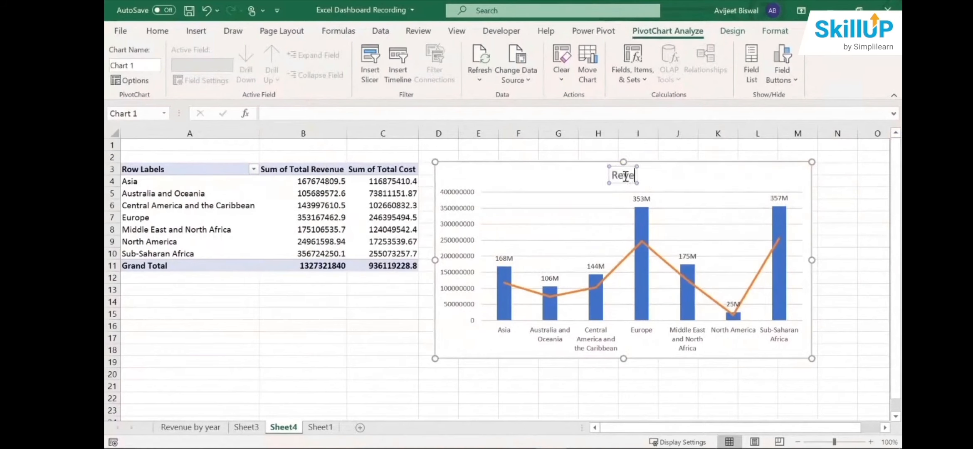
type("nue by")
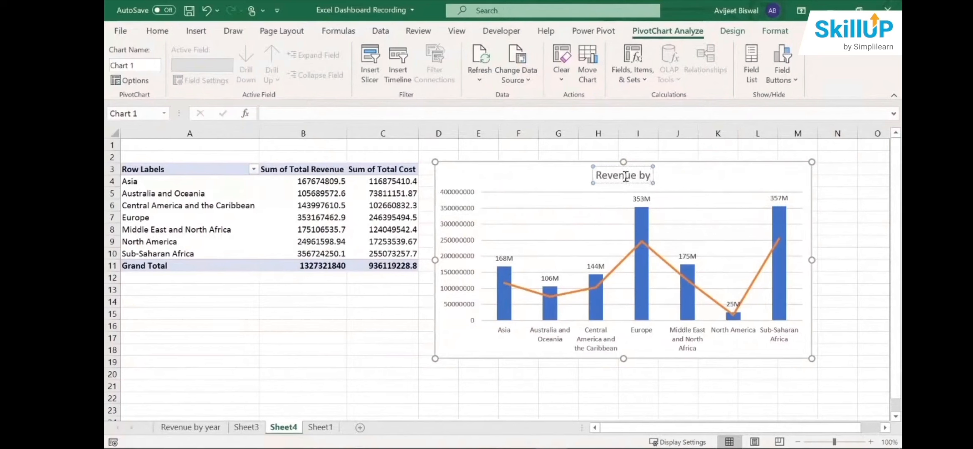
type(" Rego")
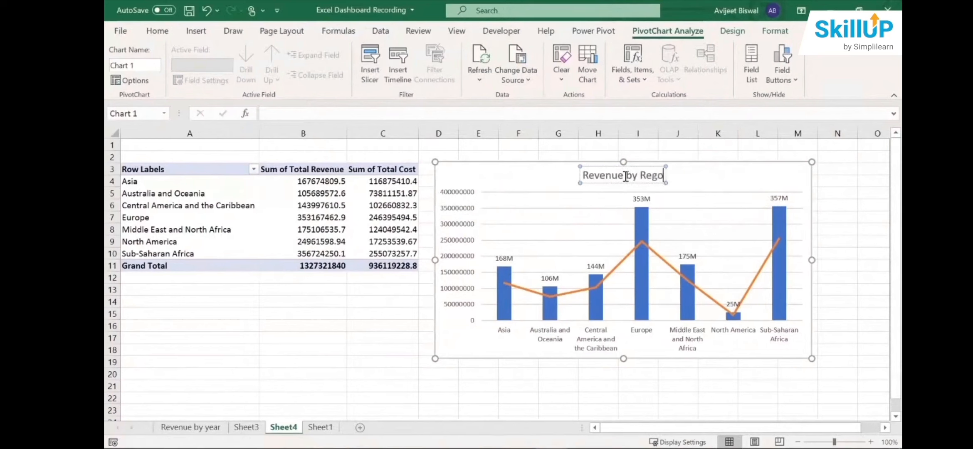
key("BackSpace")
type("ion")
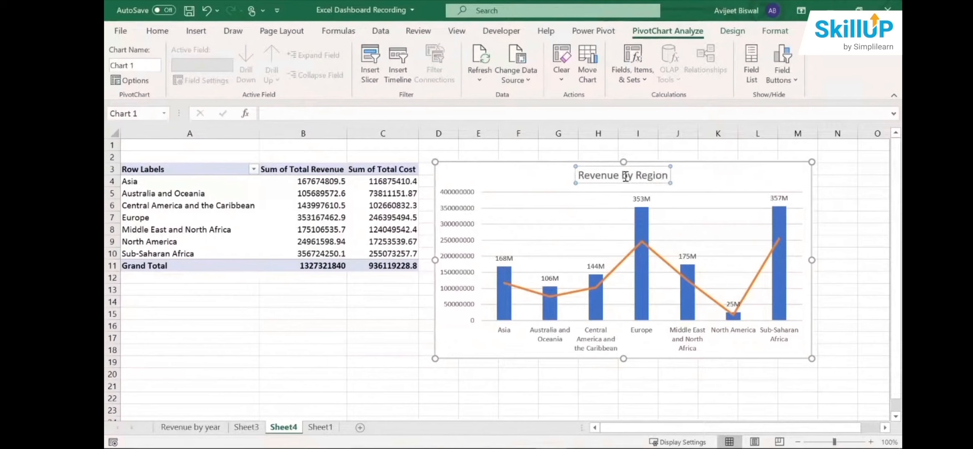
- Extend the combo chart's title to "Revenue and Total Cost by Region"
left_click(619, 176)
type("and ")
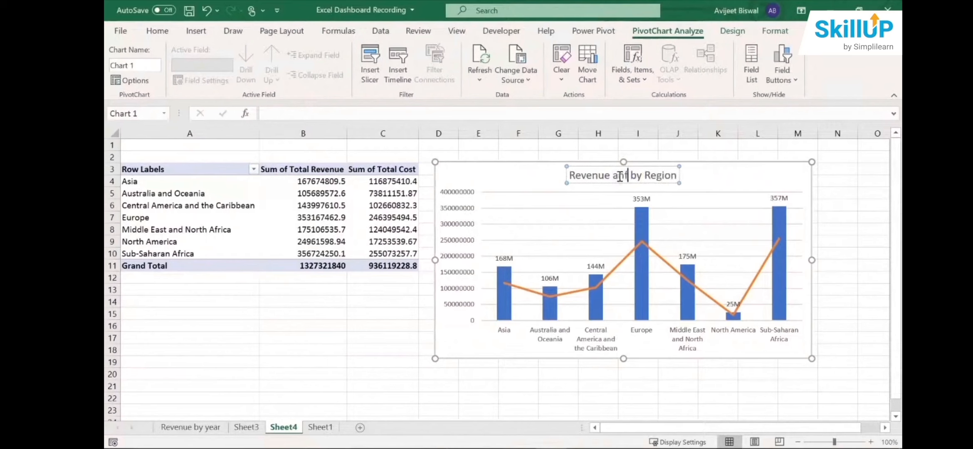
type("Total")
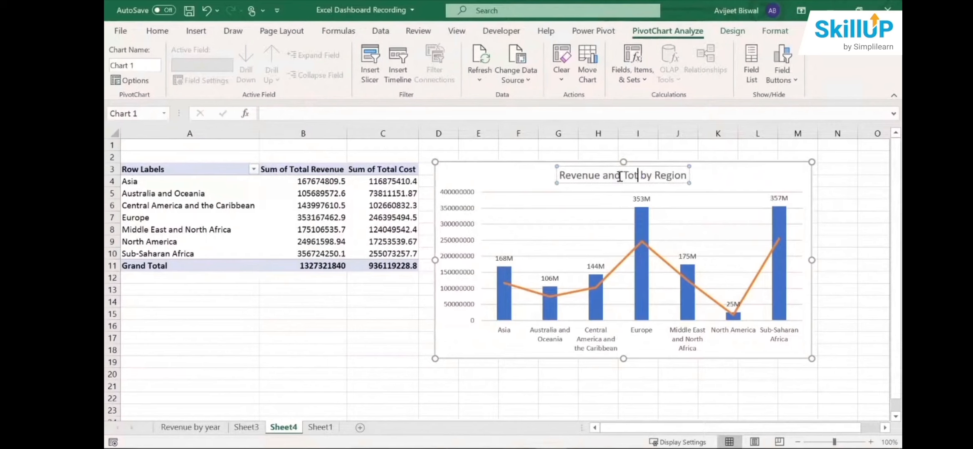
type(" Cost")
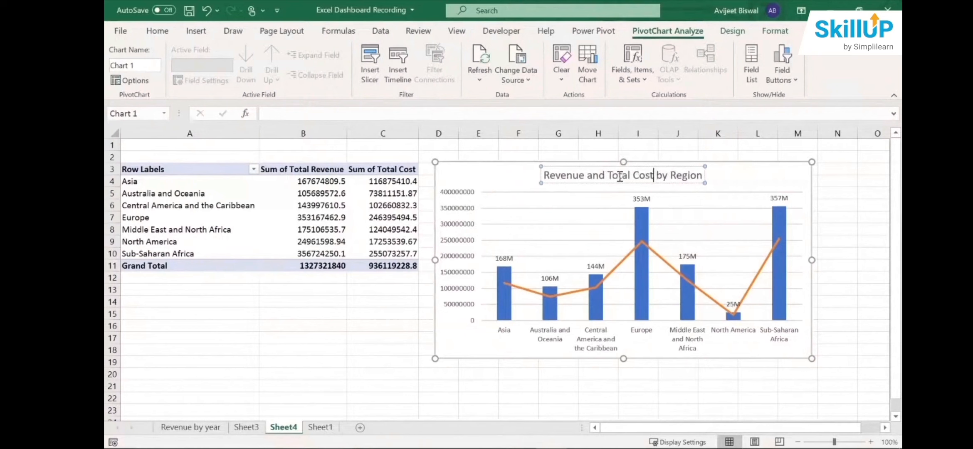
left_click(345, 376)
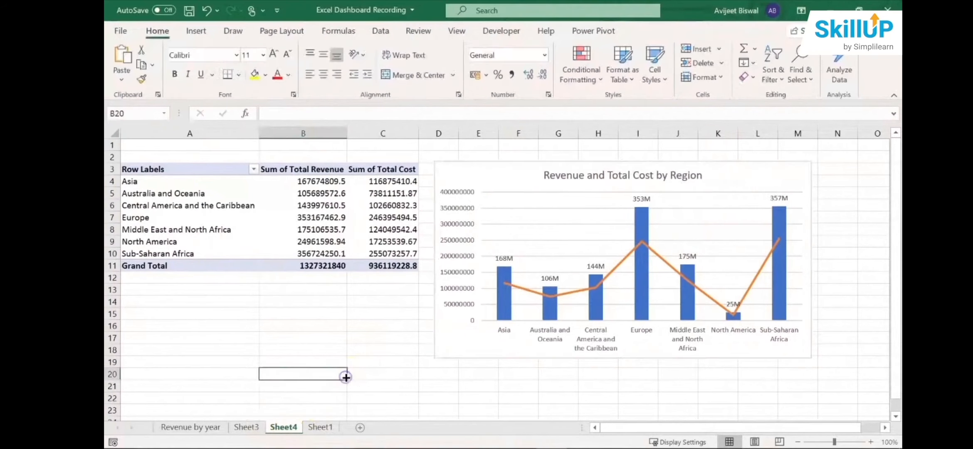
- Rename Sheet4 as "Revenue and Total cost"
double_click(278, 428)
type("R")
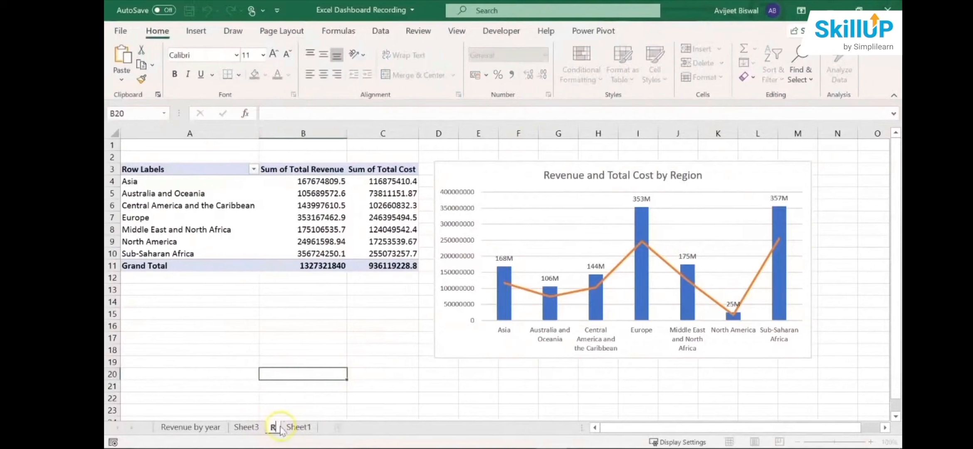
type("evenue")
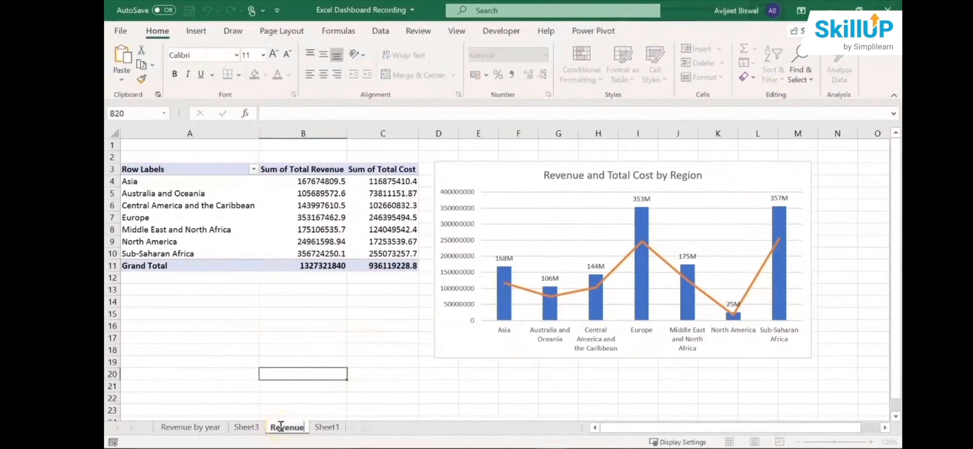
type(" and")
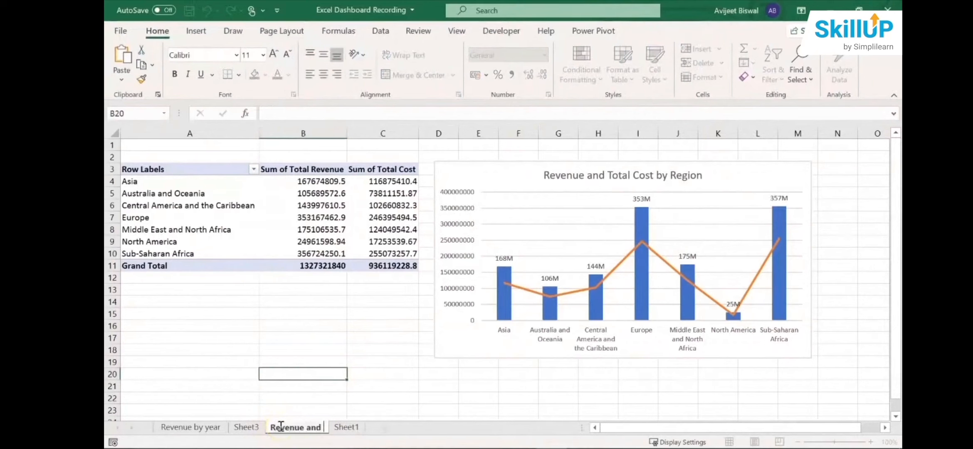
type(" Total cost")
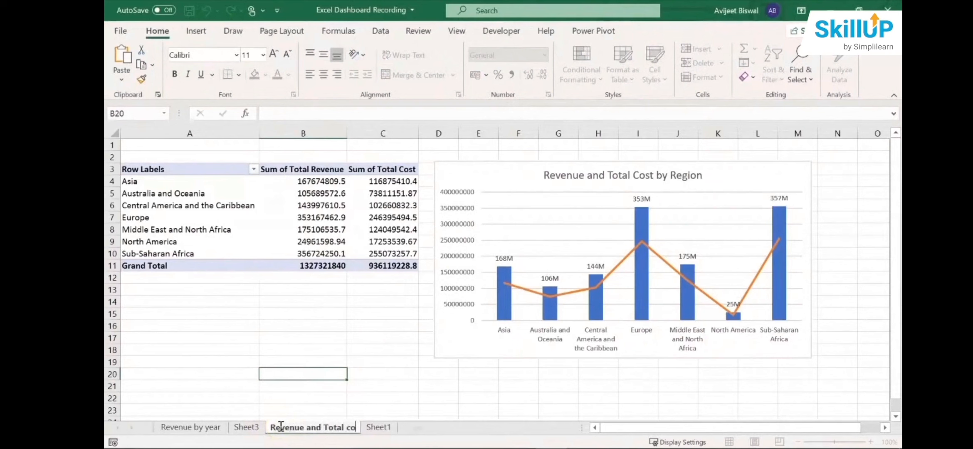
- Rename Sheet3 as "Revenue by year and region"
left_click(247, 428)
double_click(246, 428)
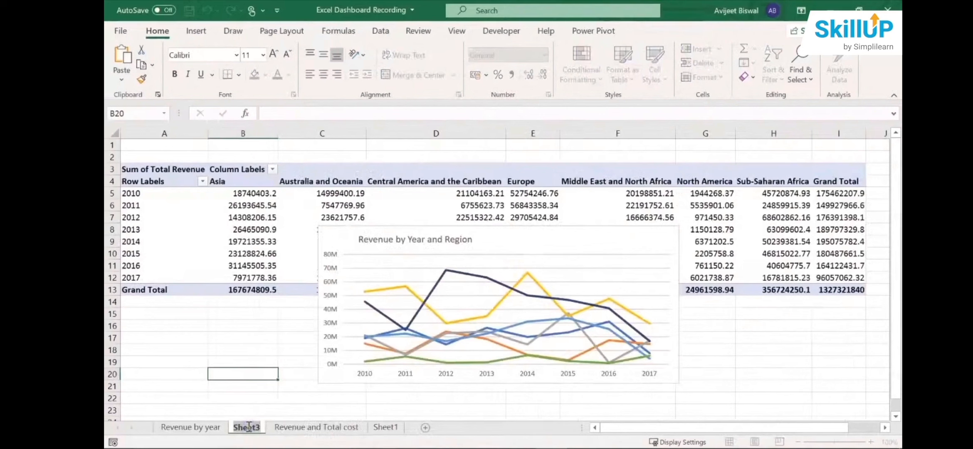
type("Rev")
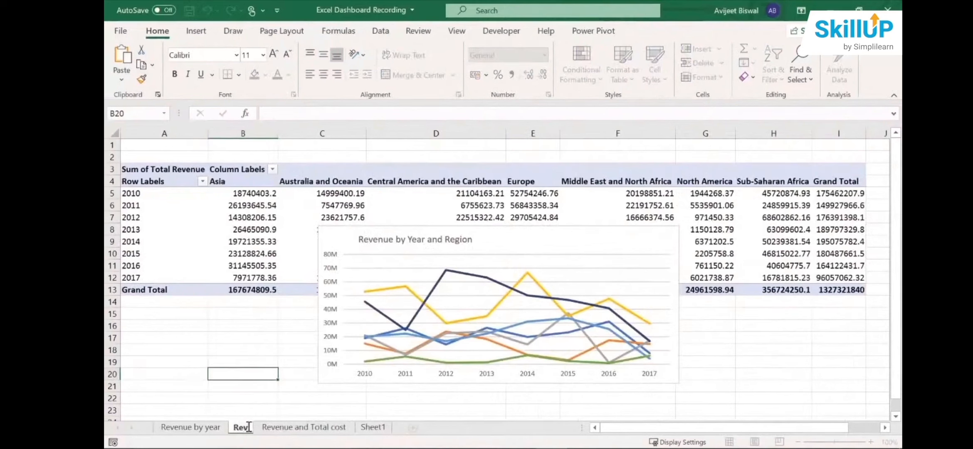
type("enue b")
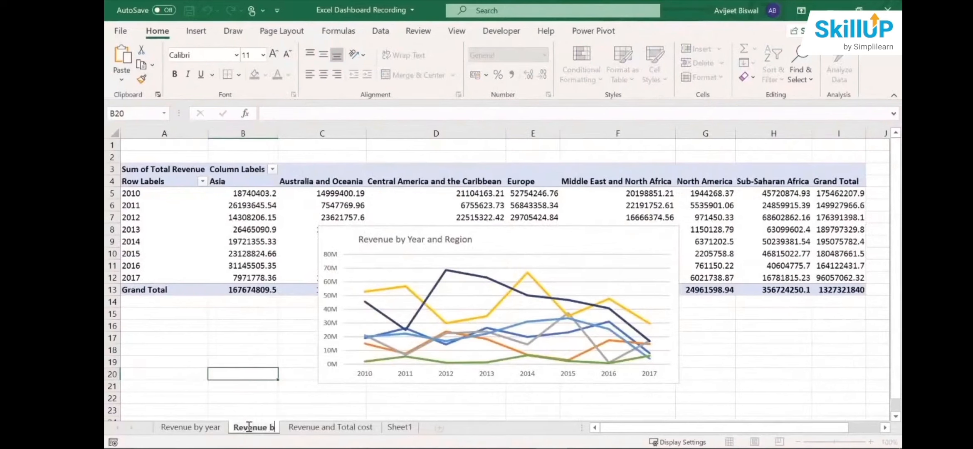
type("y")
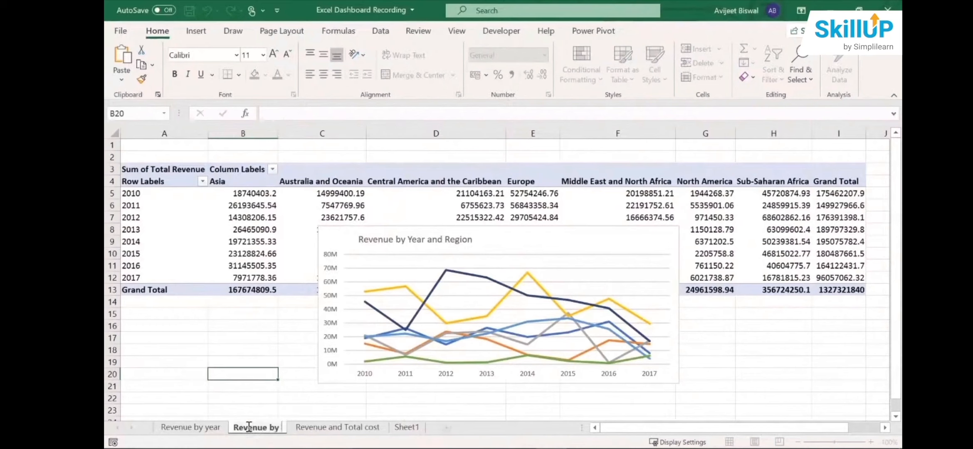
type(" year and")
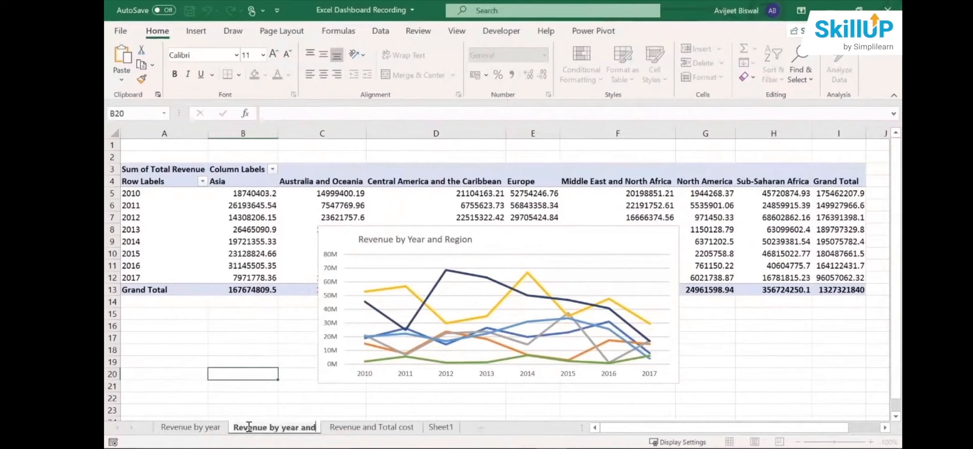
type(" region")
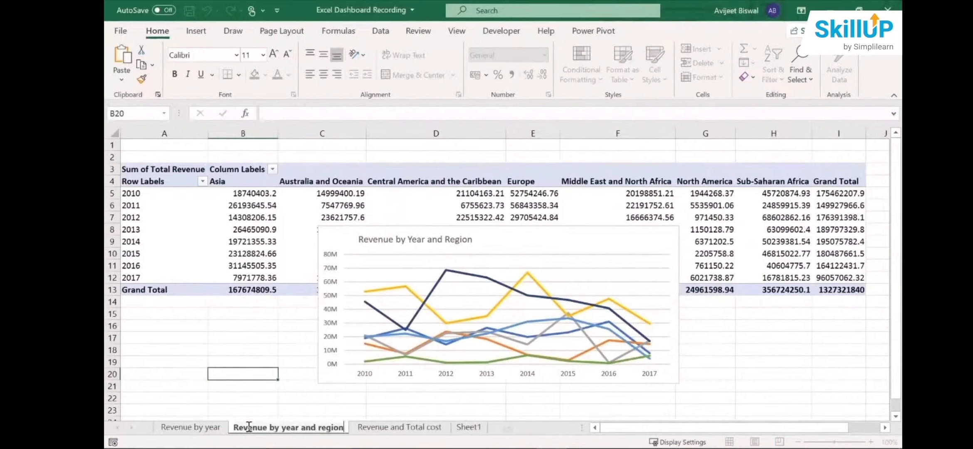
- Review the three revenue sheets with their PivotCharts and switch to Sheet1
left_click(177, 430)
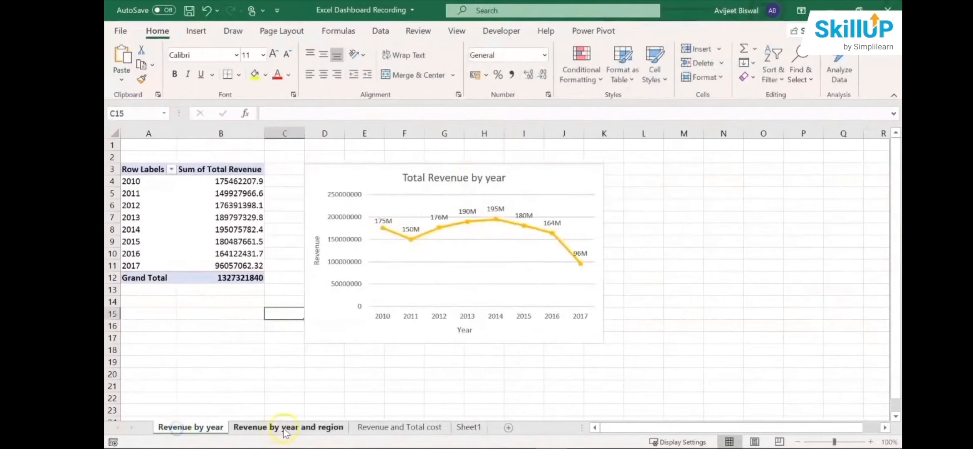
left_click(283, 428)
left_click(373, 428)
left_click(453, 429)
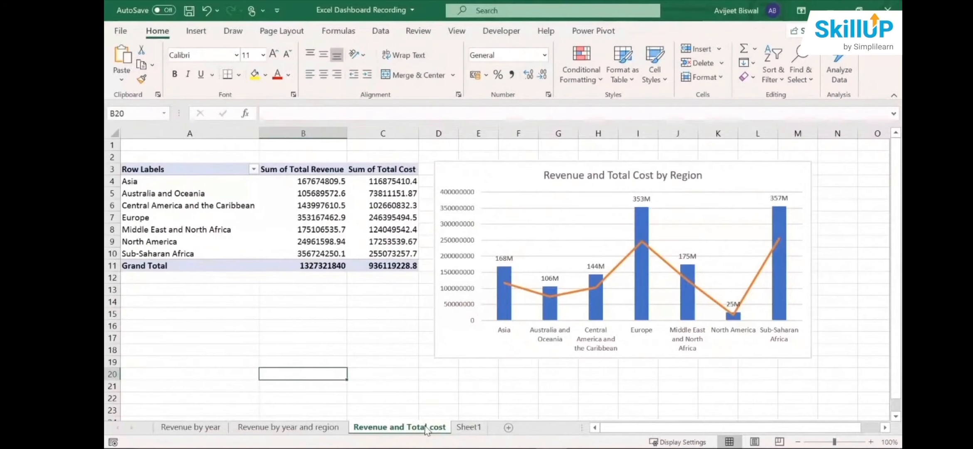
- Create a PivotTable on a new worksheet from the sales data range A1:Q1001 on Sheet1
left_click(466, 428)
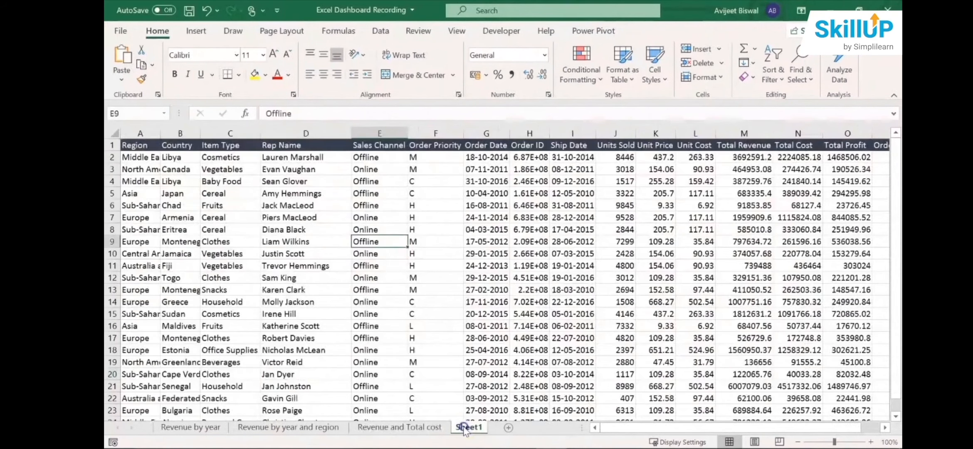
left_click(456, 266)
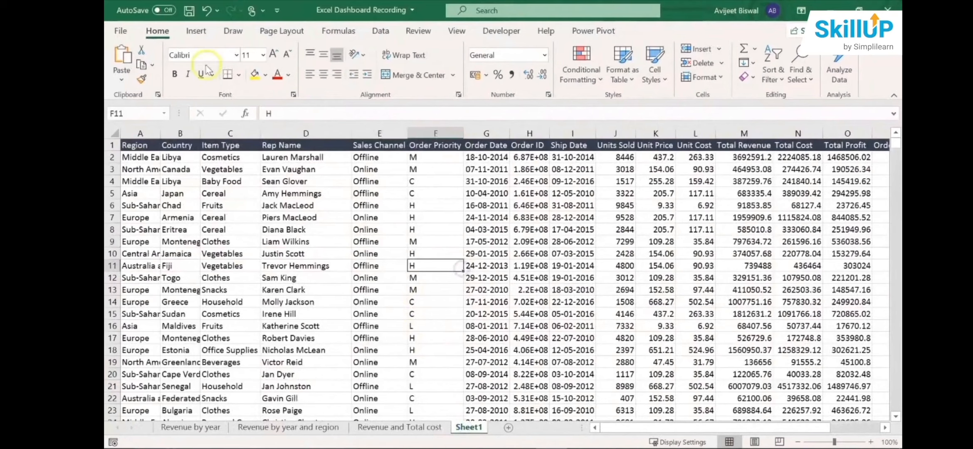
left_click(197, 30)
left_click(127, 59)
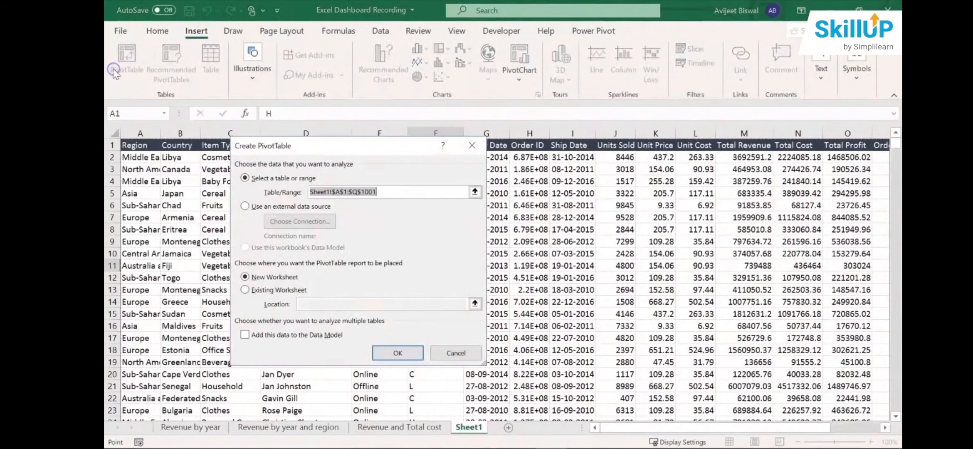
left_click(389, 349)
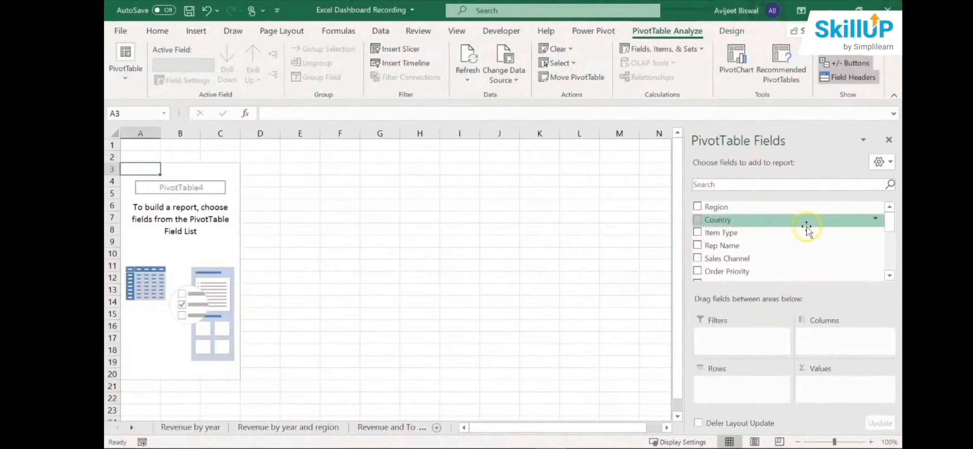
- Set up the PivotTable with Order Priority as rows and the sum of Total Revenue as values
left_click_drag(764, 271, 727, 387)
left_click_drag(893, 219, 883, 256)
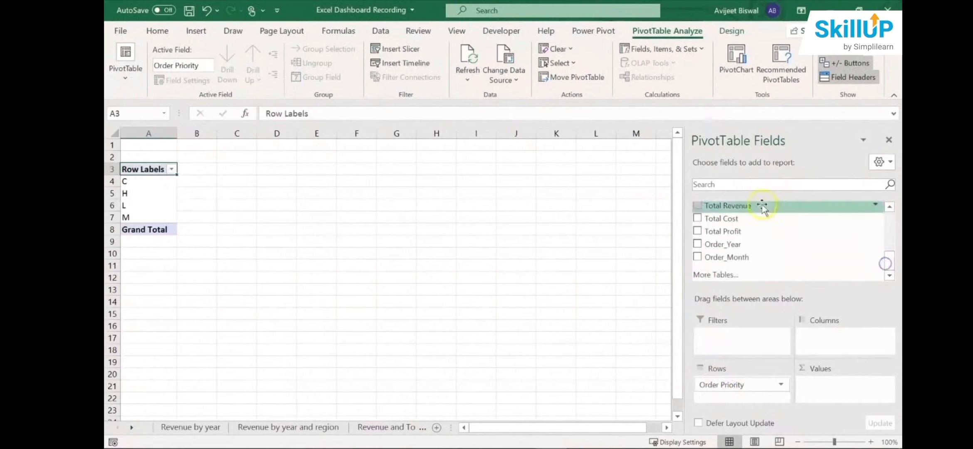
left_click_drag(762, 206, 825, 385)
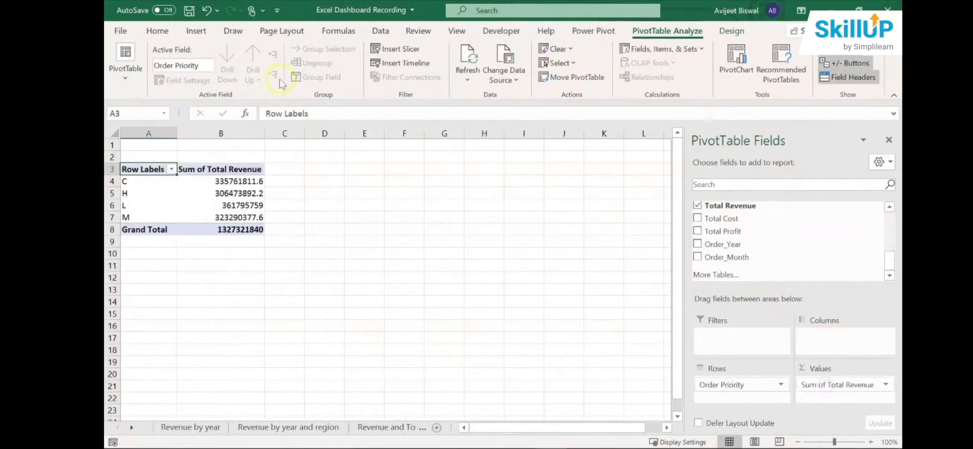
- Examine the order priority rows C, H, L and M and their revenue in the PivotTable
left_click(230, 183)
left_click(229, 192)
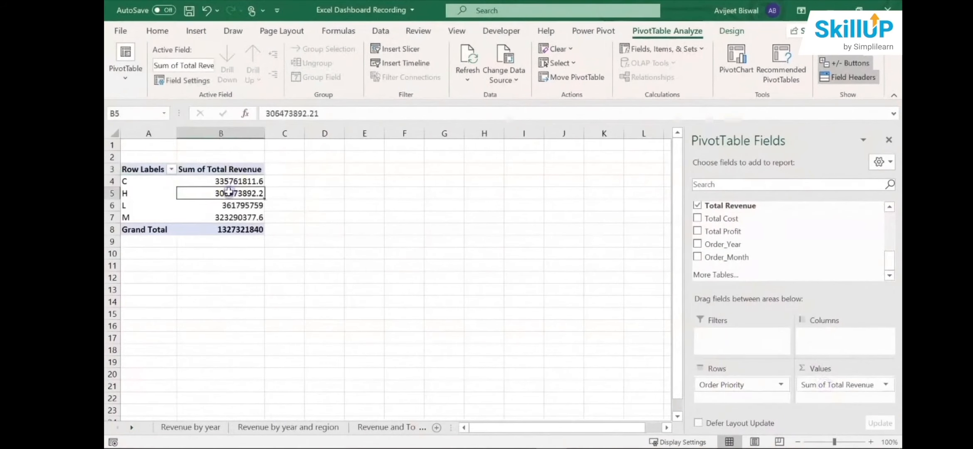
left_click(142, 181)
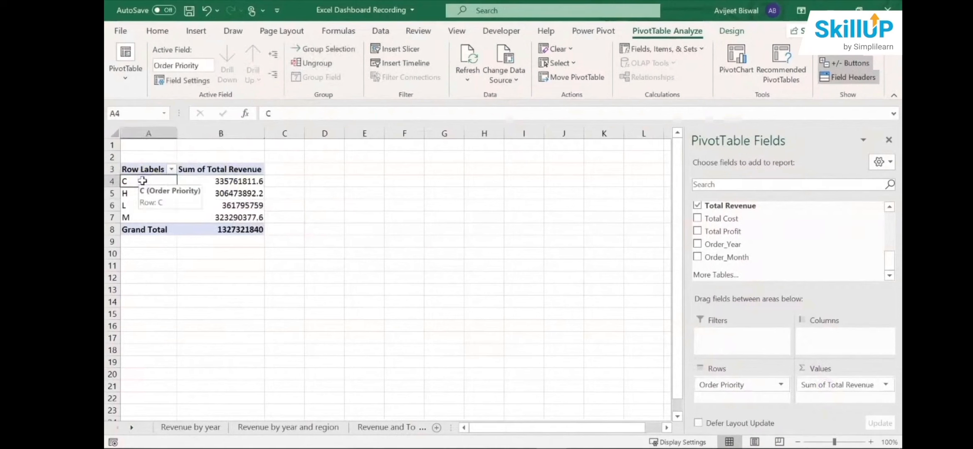
left_click(123, 193)
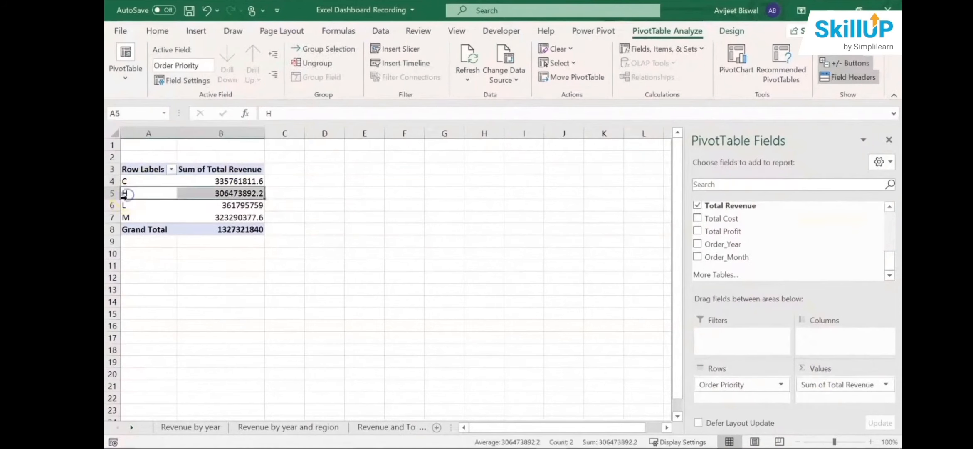
left_click(125, 205)
left_click(126, 217)
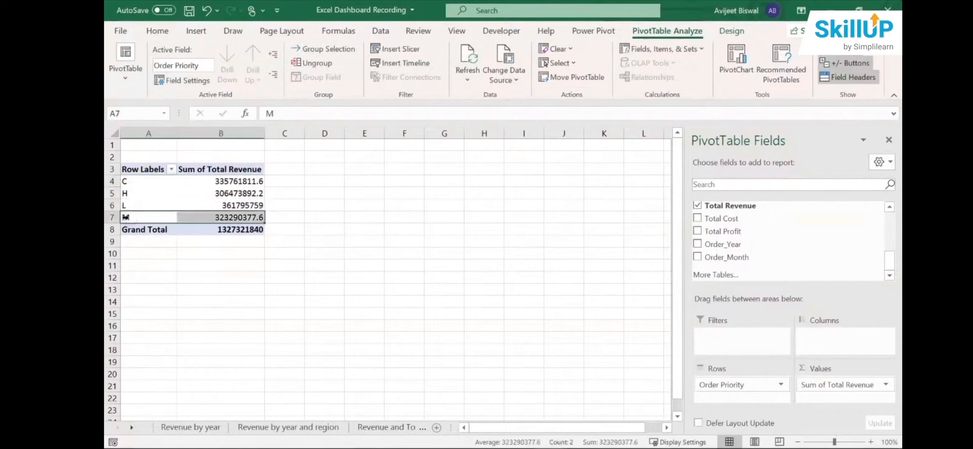
- Insert a 3-D Pie PivotChart of revenue by order priority and place it, reduced in size, beside the PivotTable
left_click(234, 189)
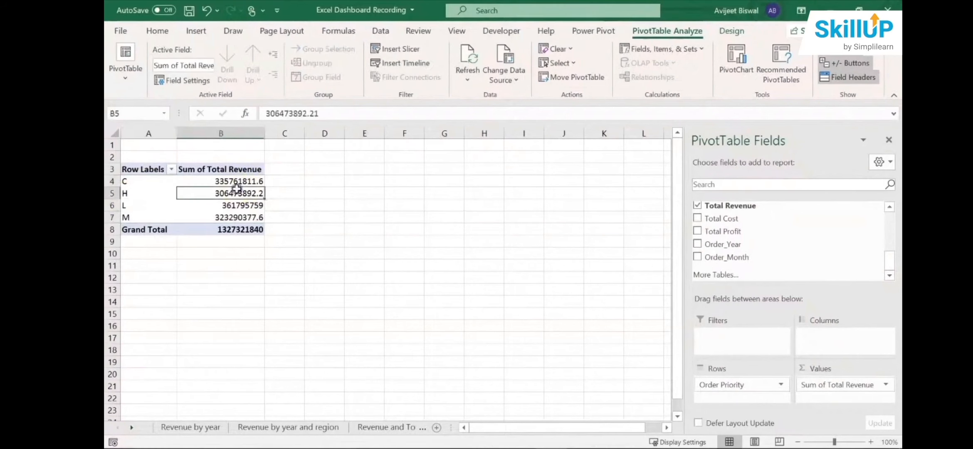
left_click(200, 35)
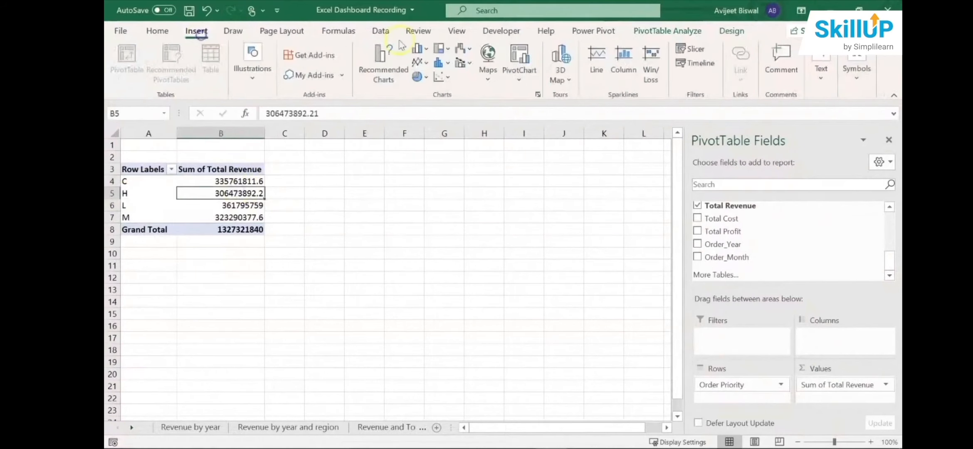
left_click(384, 57)
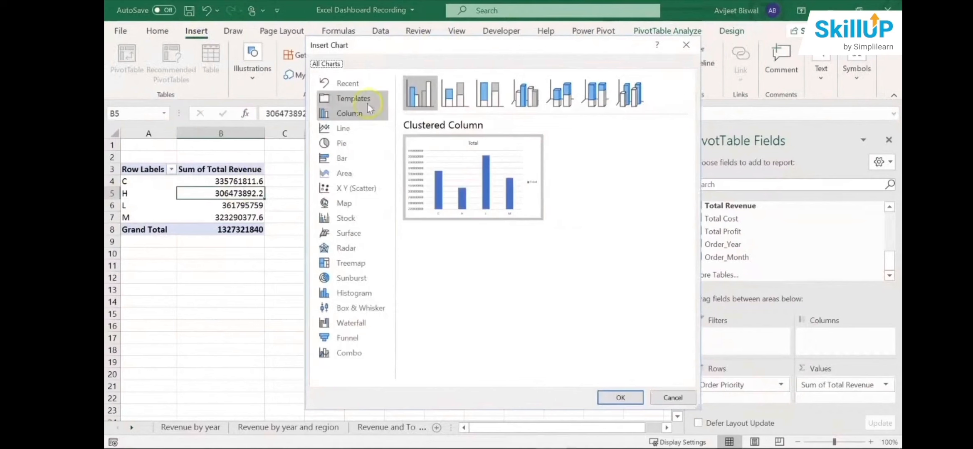
left_click(353, 143)
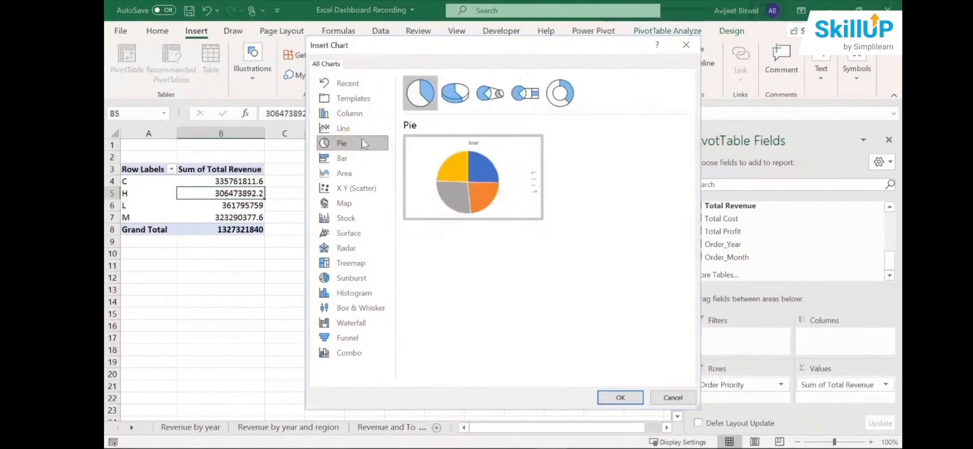
left_click(457, 94)
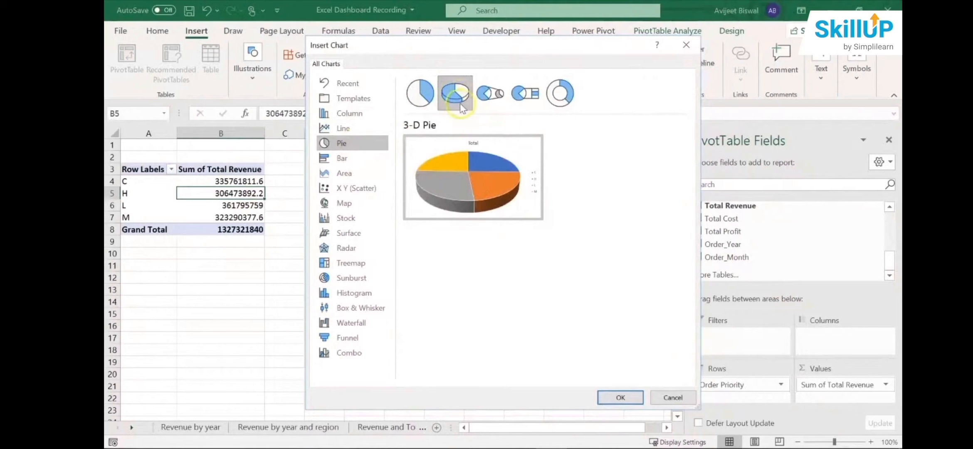
left_click(619, 398)
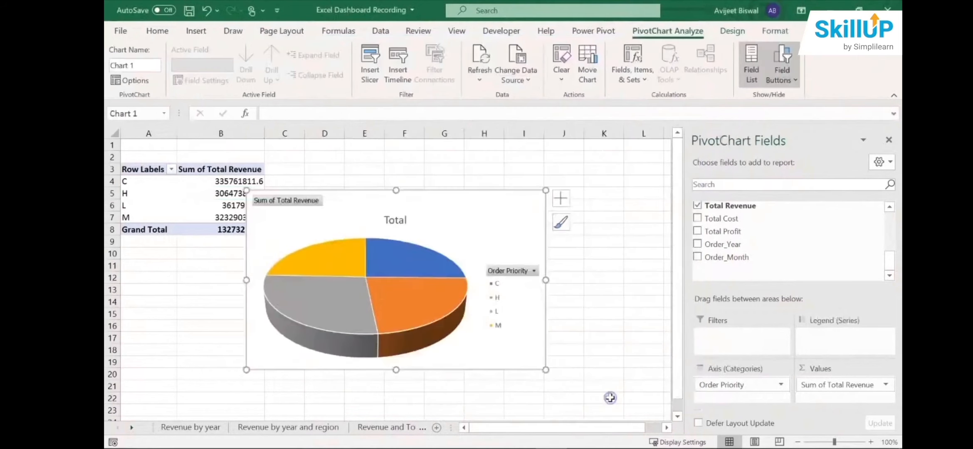
left_click_drag(495, 239, 533, 186)
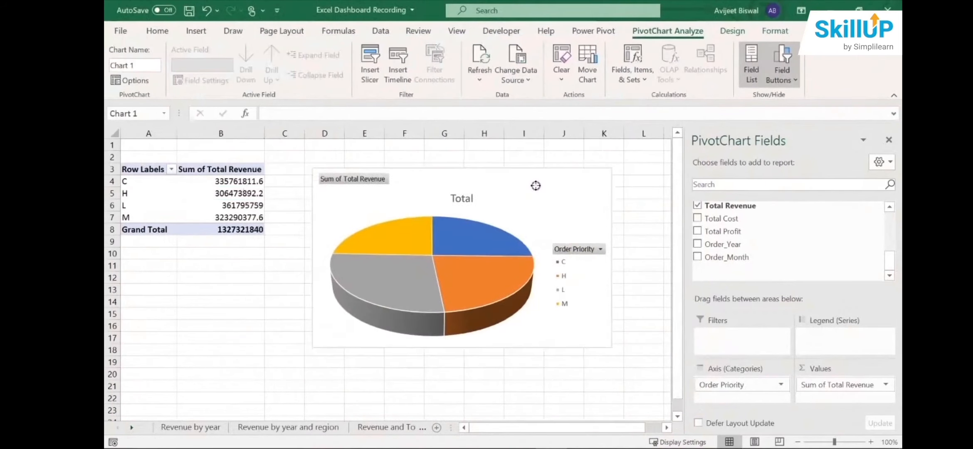
left_click_drag(610, 347, 508, 312)
- Hide all field buttons on the pie chart and delete its legend
left_click(366, 183)
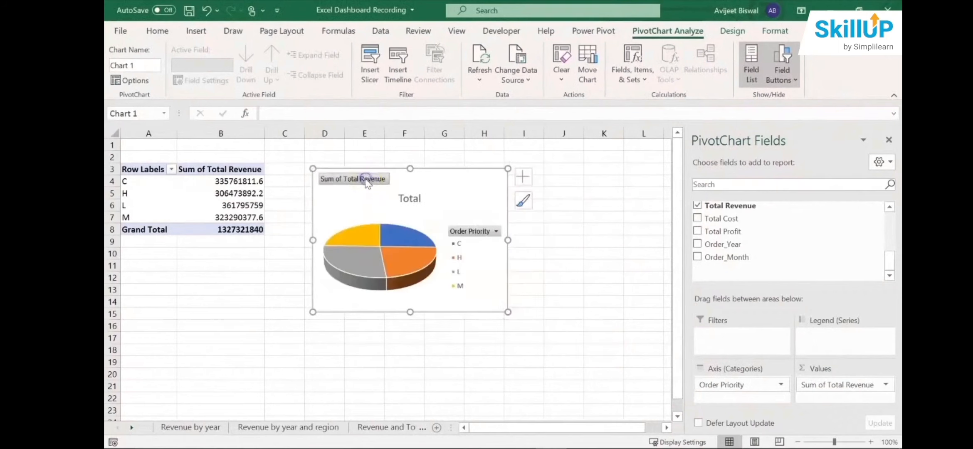
right_click(366, 183)
left_click(286, 324)
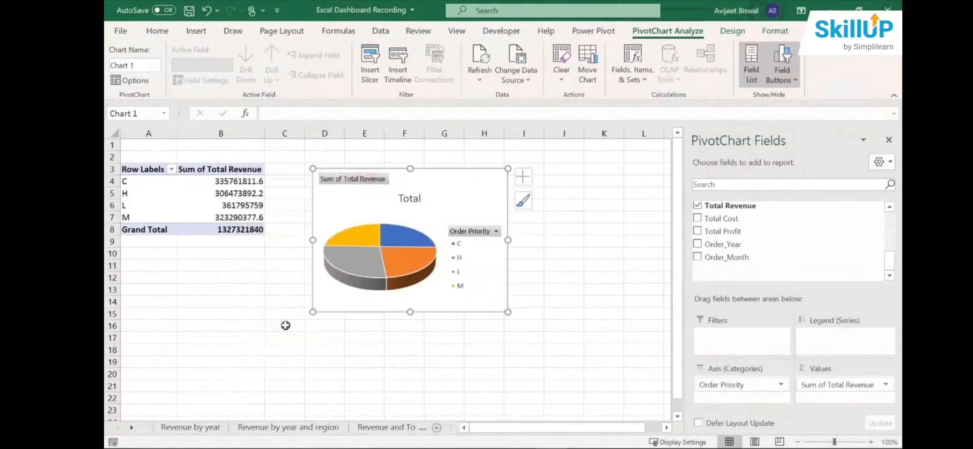
left_click(380, 274)
left_click(490, 230)
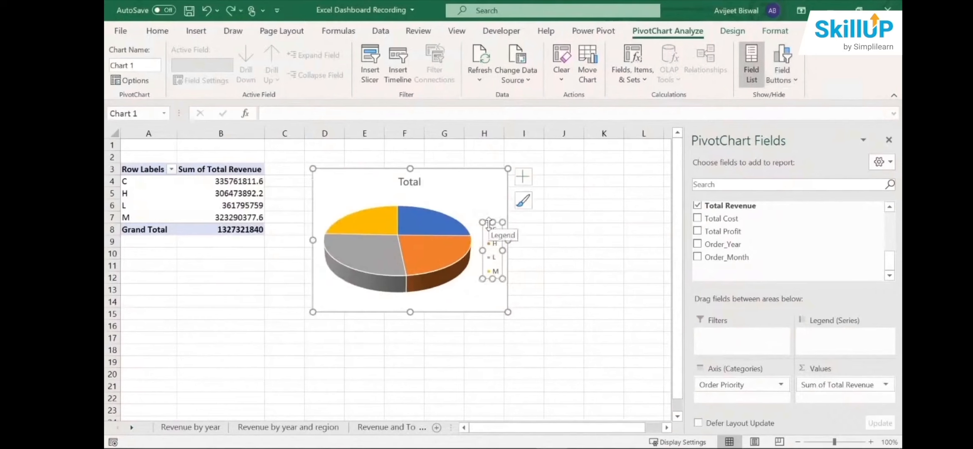
key("Delete")
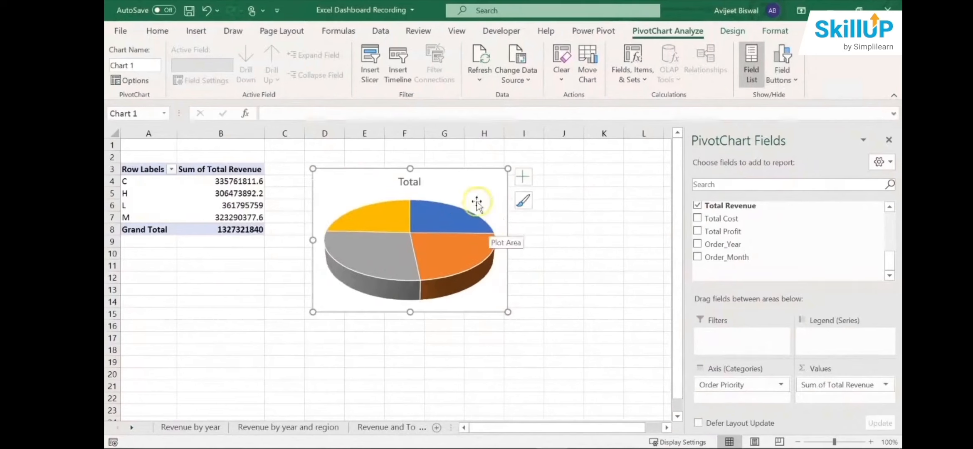
- Change the pie chart's title to "Revenue by Order Priority"
double_click(412, 183)
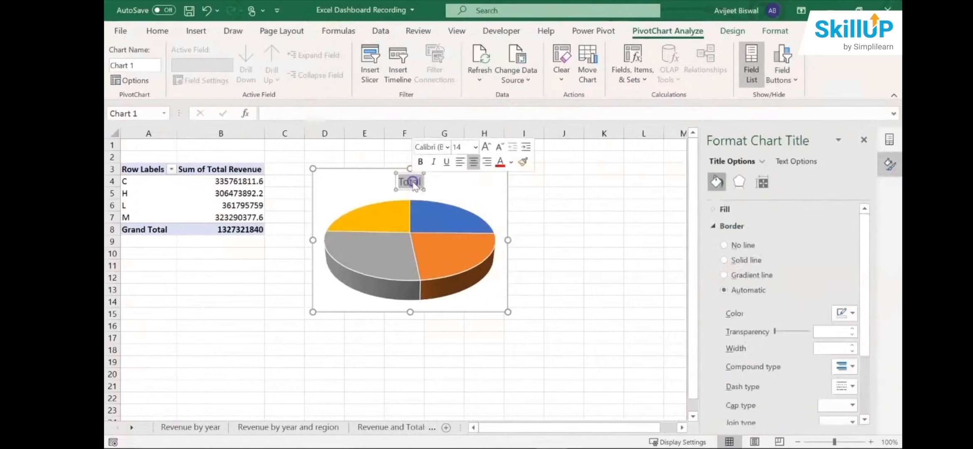
type("Re")
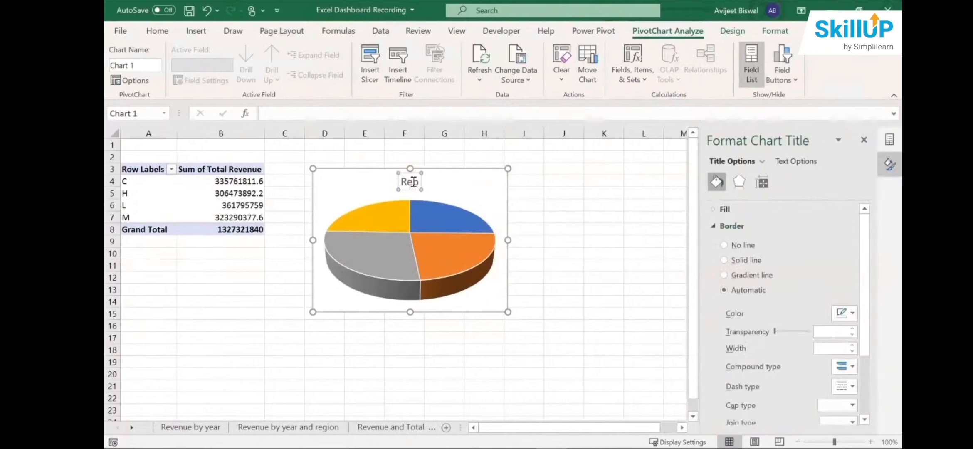
type("venue")
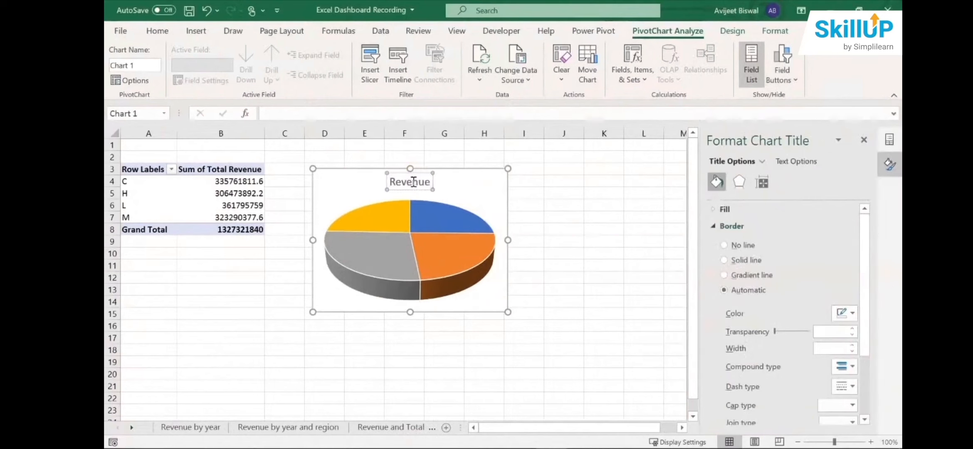
type(" by Order")
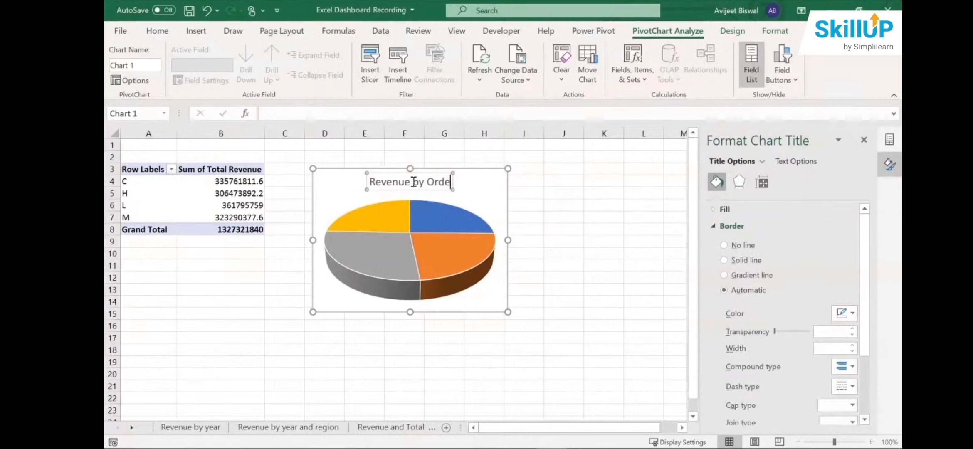
type(" priority")
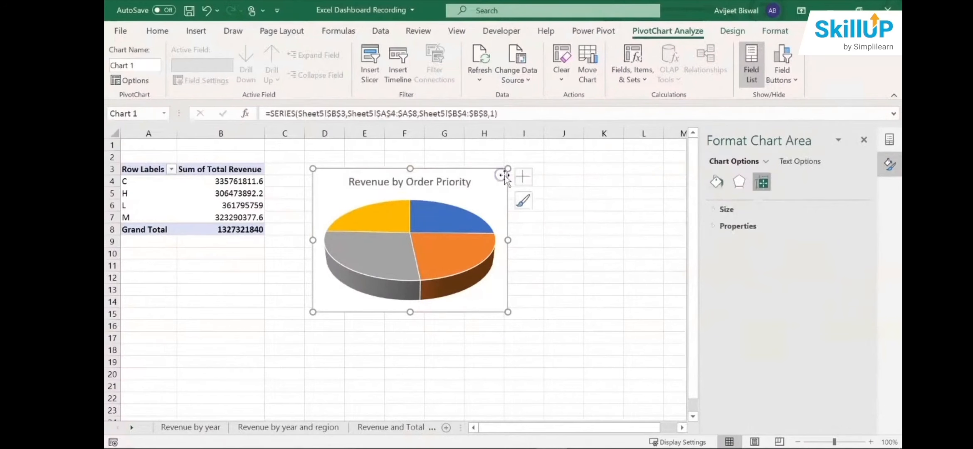
- Add data labels to the pie chart and give them the custom number format [>999999]#,,"M";#,"0M"
left_click(523, 176)
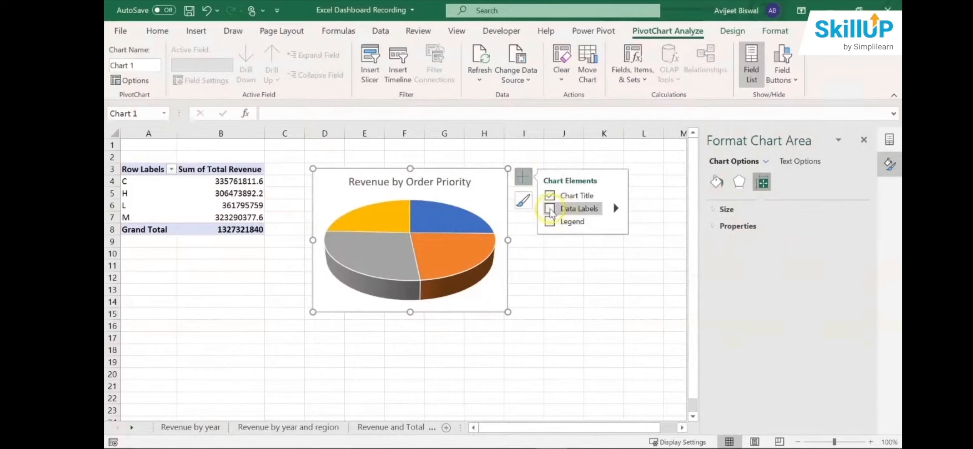
left_click(549, 209)
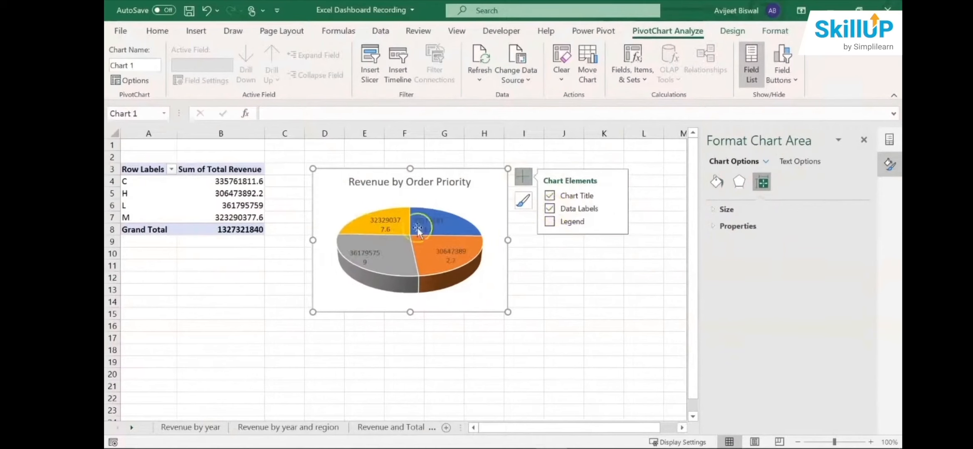
left_click(615, 210)
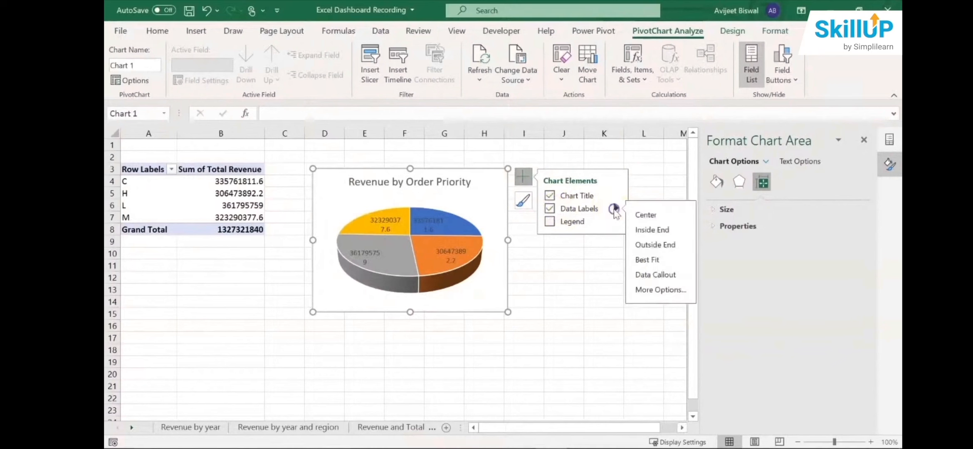
left_click(649, 289)
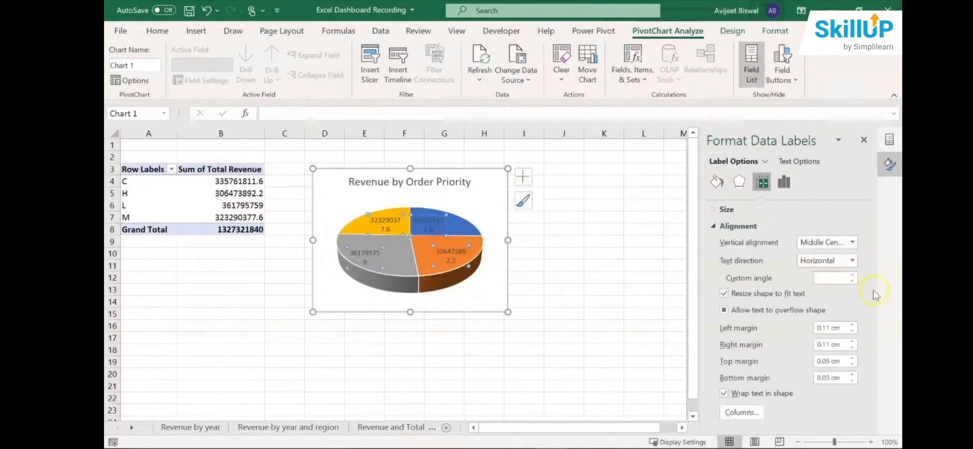
left_click(785, 182)
left_click(732, 226)
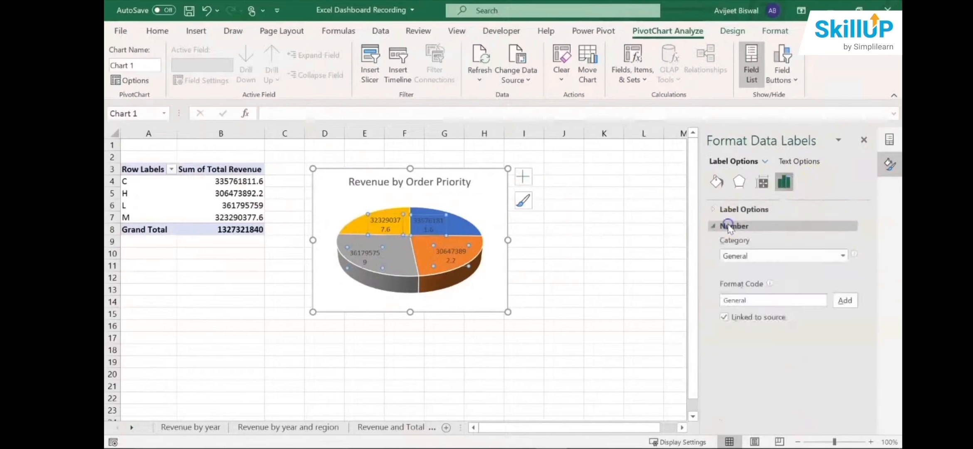
left_click(842, 256)
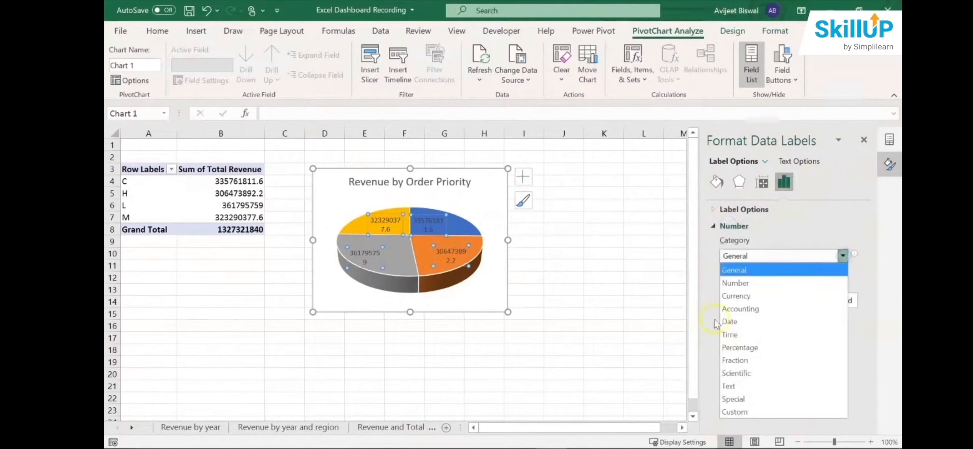
left_click(734, 411)
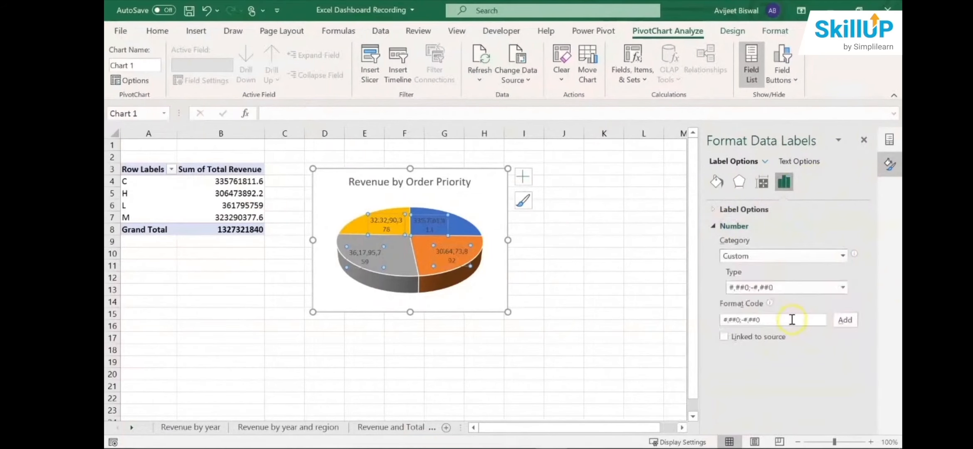
left_click(843, 287)
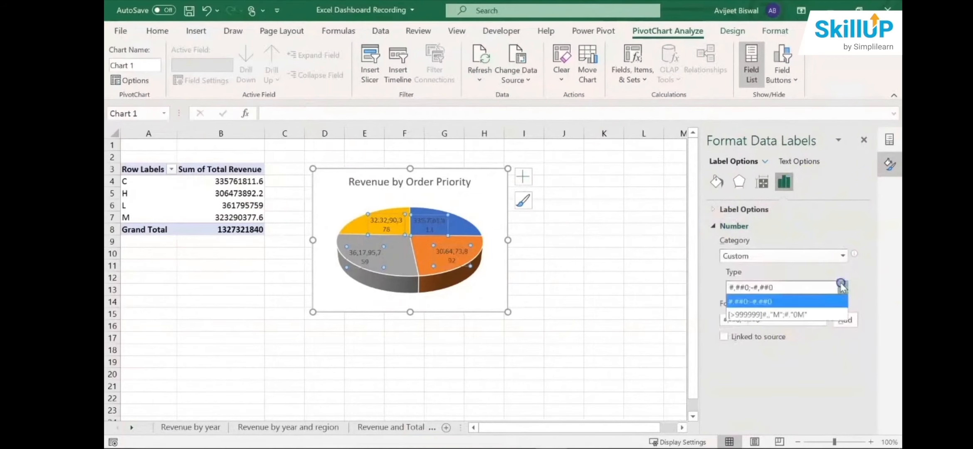
left_click(803, 315)
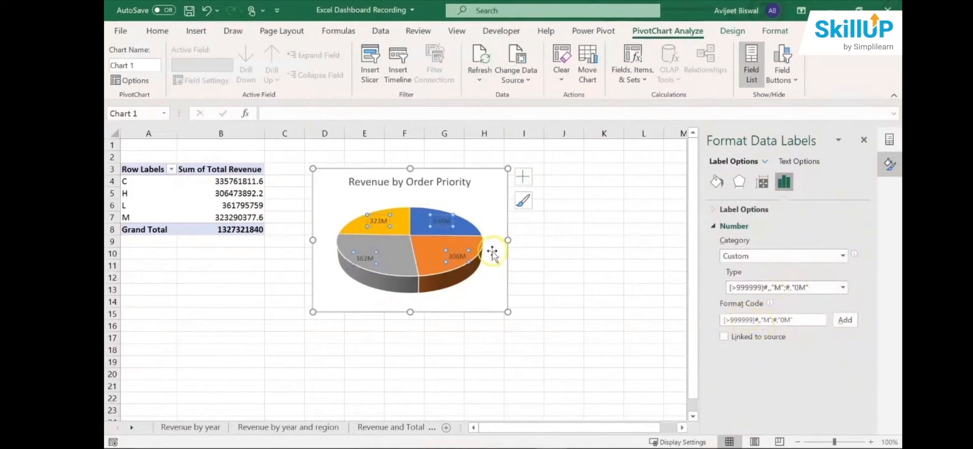
- Close the label formatting pane and reposition the pie chart's four data labels individually so each sits nearer its slice's centre
left_click(863, 140)
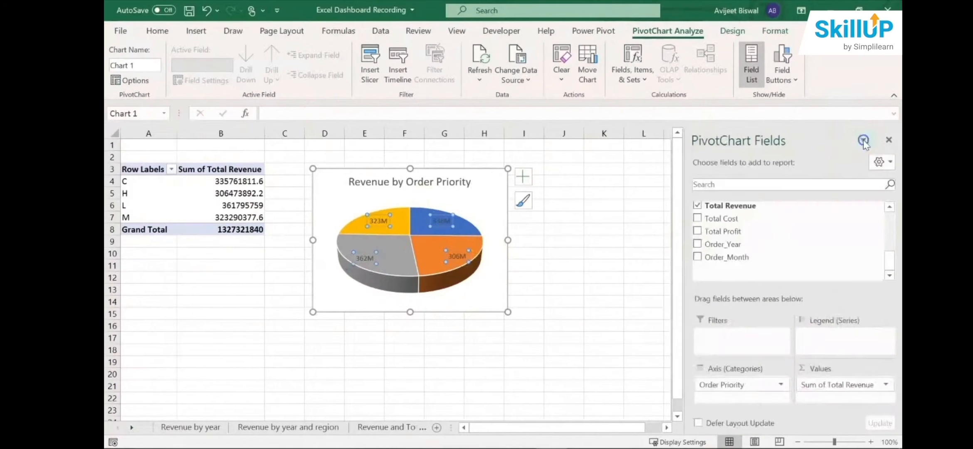
left_click(463, 248)
left_click(460, 252)
left_click(460, 252)
left_click_drag(460, 252, 443, 250)
left_click(441, 219)
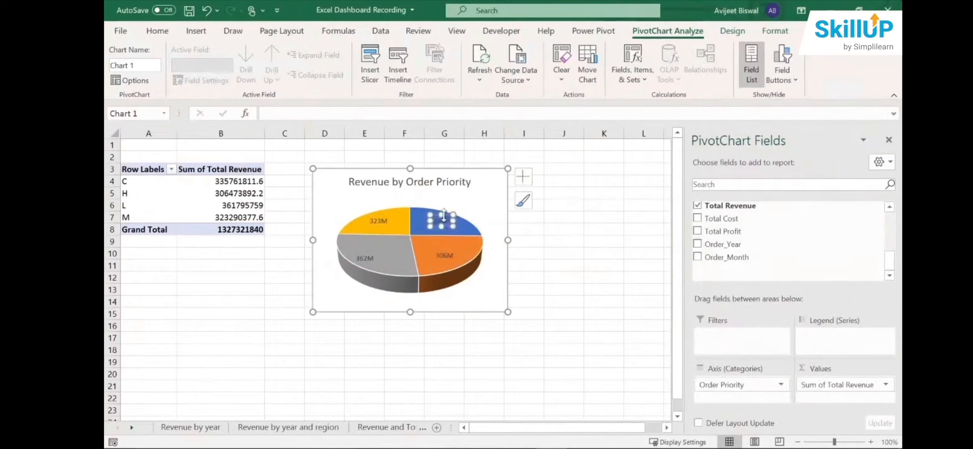
left_click_drag(447, 215, 440, 216)
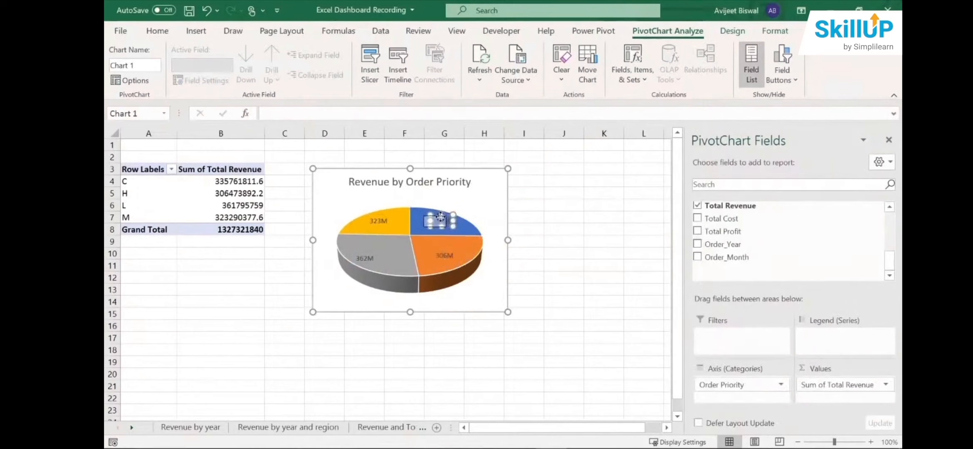
left_click(389, 217)
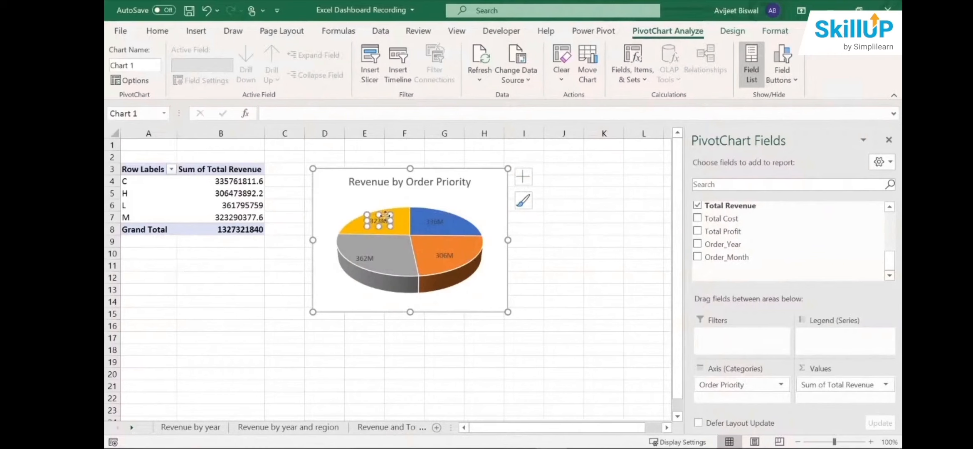
left_click_drag(386, 215, 393, 216)
left_click(368, 257)
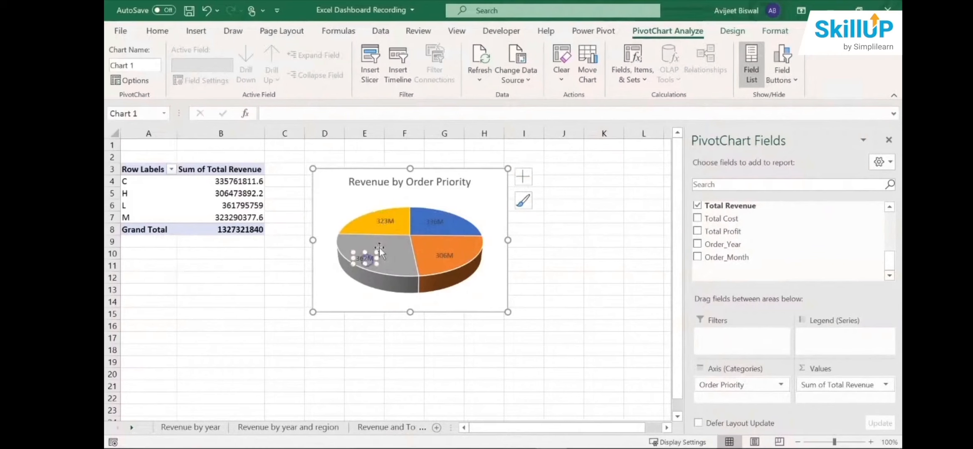
left_click_drag(370, 253, 383, 248)
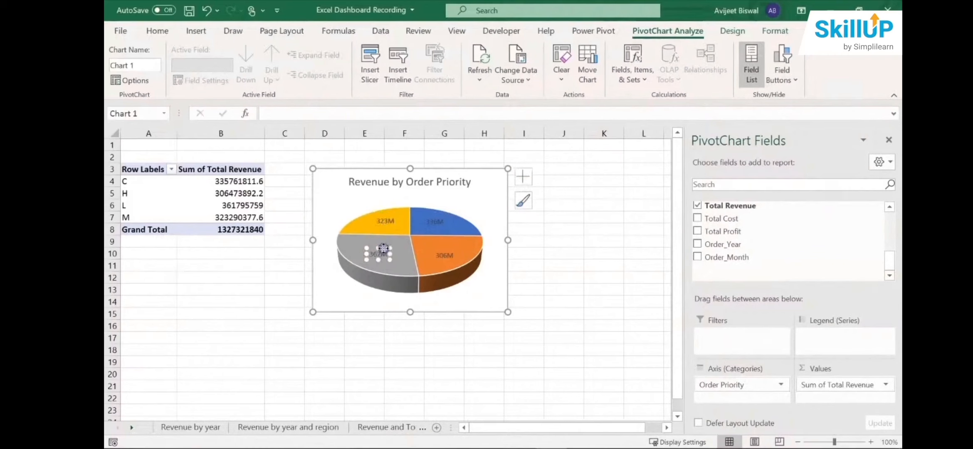
- Change the font colour of all the pie chart's data labels to white and deselect the chart
left_click(387, 223)
left_click(390, 219)
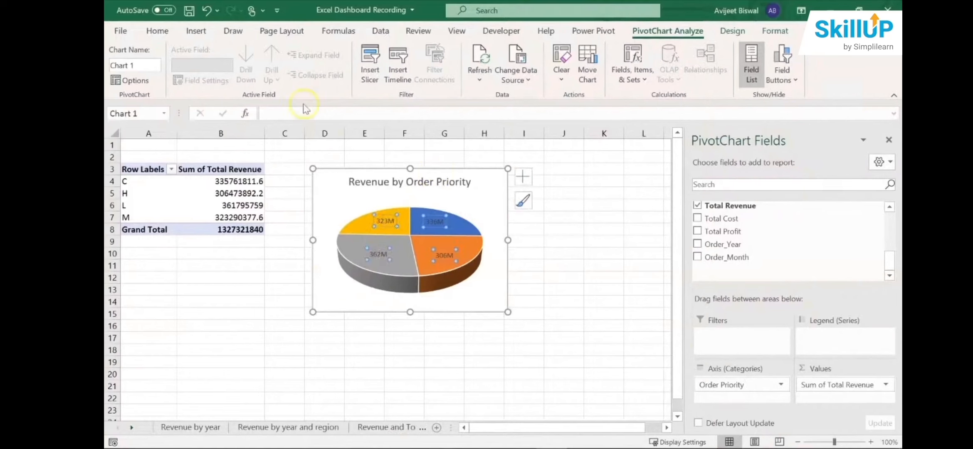
left_click(157, 30)
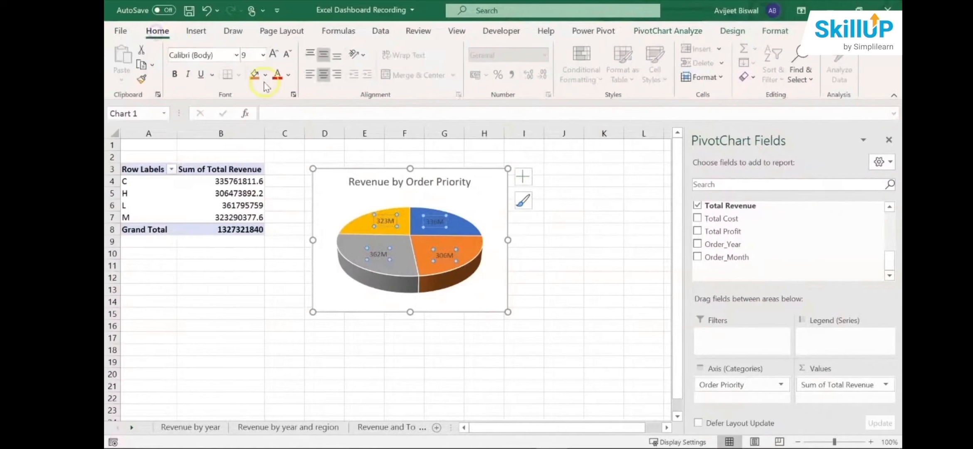
left_click(288, 75)
left_click(277, 125)
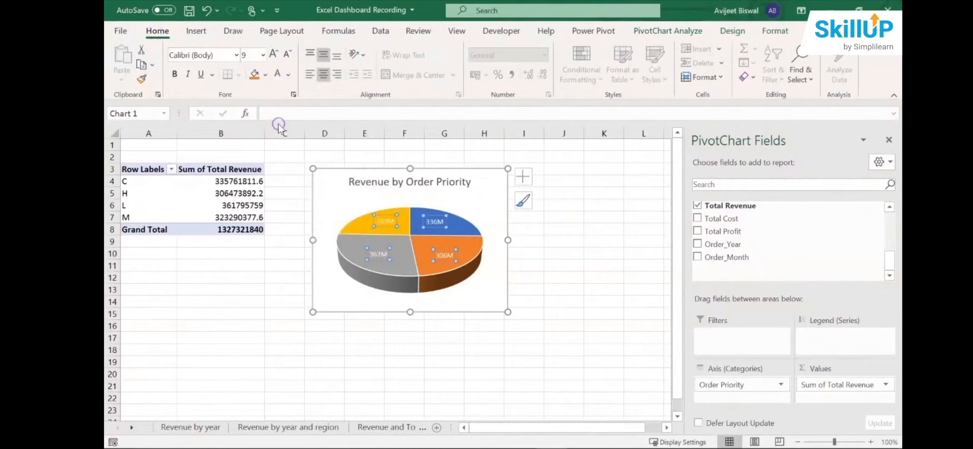
left_click(271, 266)
left_click(384, 225)
left_click(591, 250)
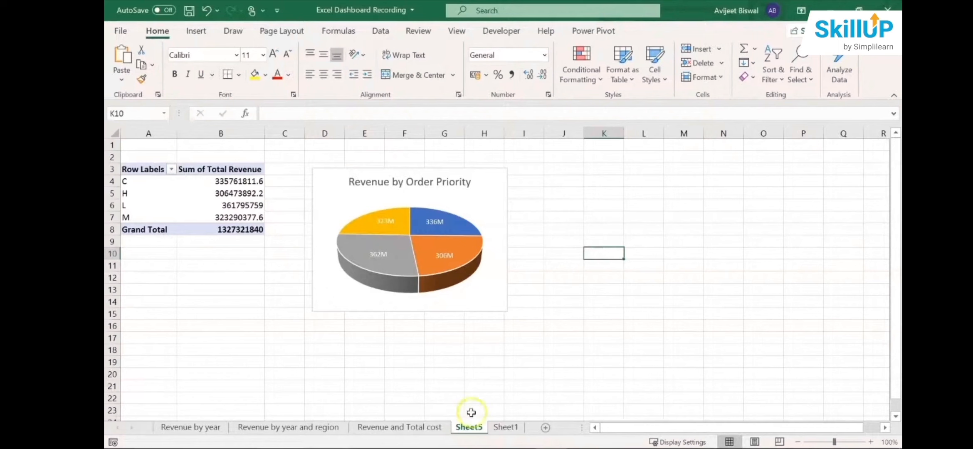
- Rename the pie chart's worksheet, Sheet5, as "Revenue by OP"
left_click_drag(476, 427, 667, 411)
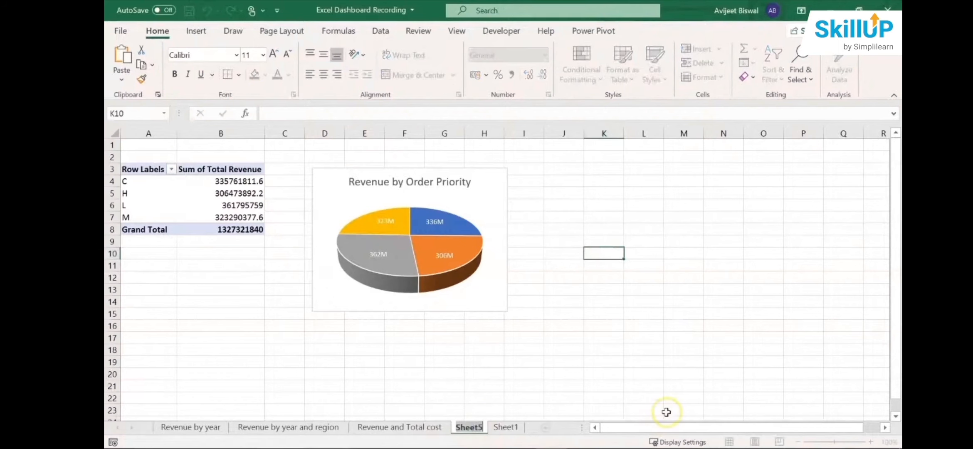
type("Re")
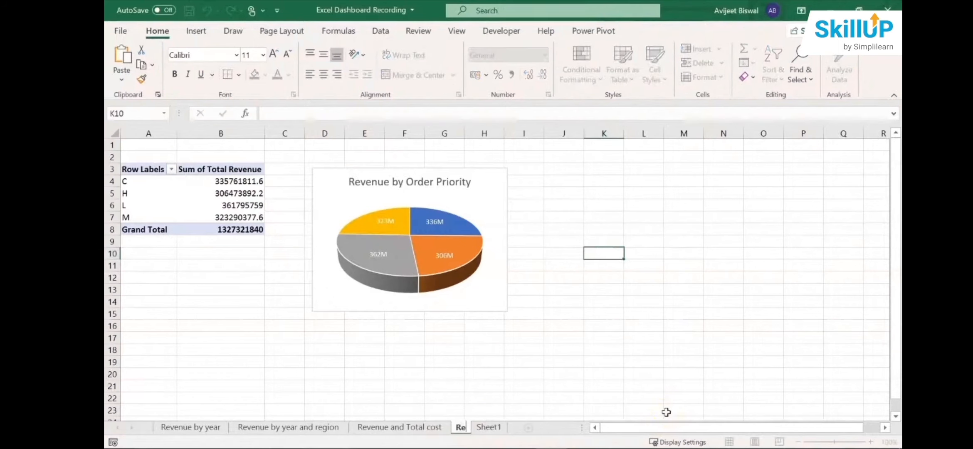
type("venue")
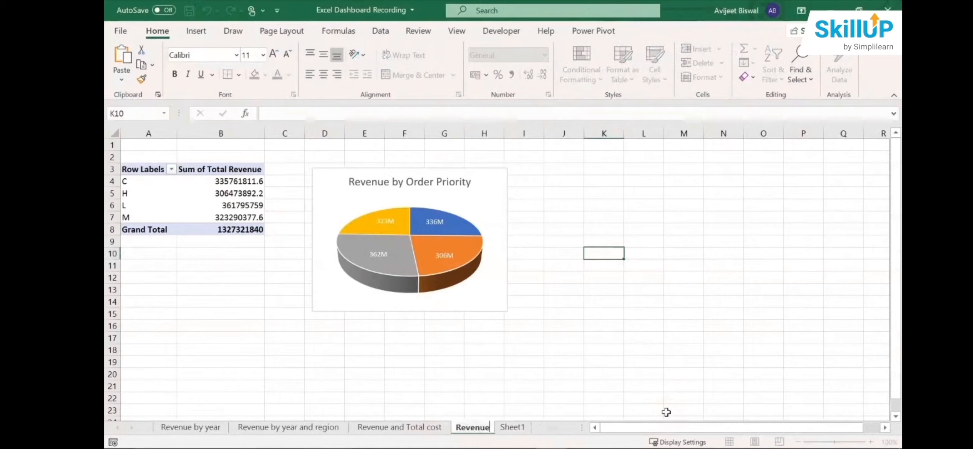
type(" by")
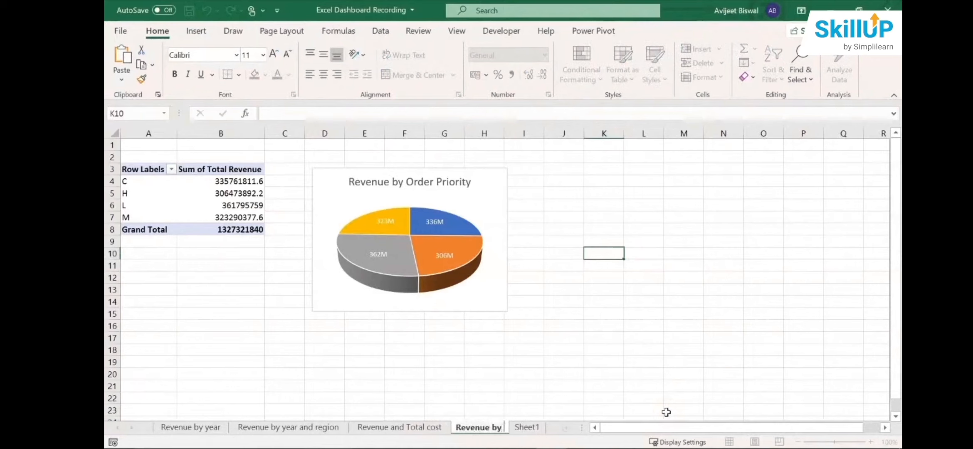
type(" OP")
- Create a PivotTable on a new worksheet from the sales data range Sheet1!$A$1:$Q$1001
left_click(531, 427)
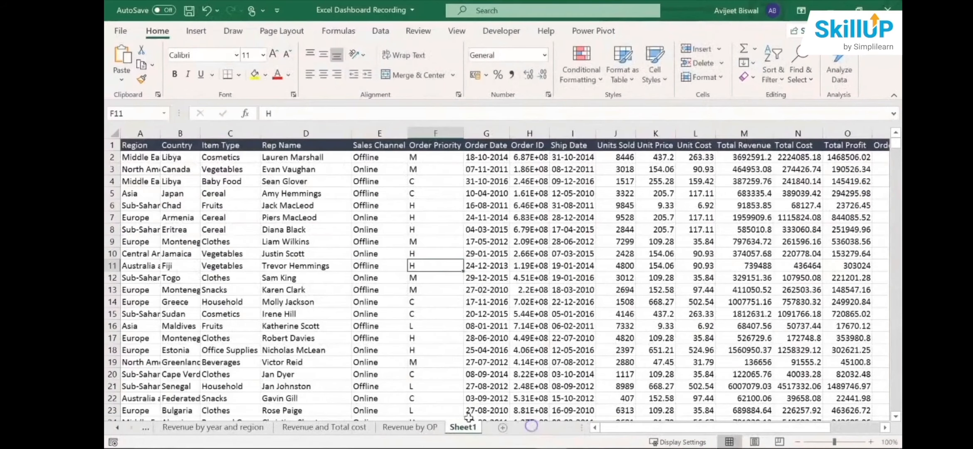
left_click(342, 232)
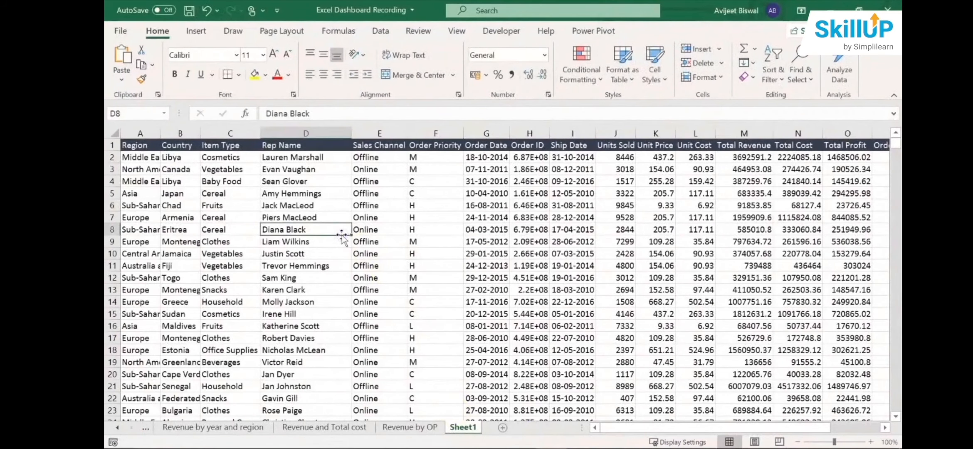
left_click(190, 37)
left_click(126, 60)
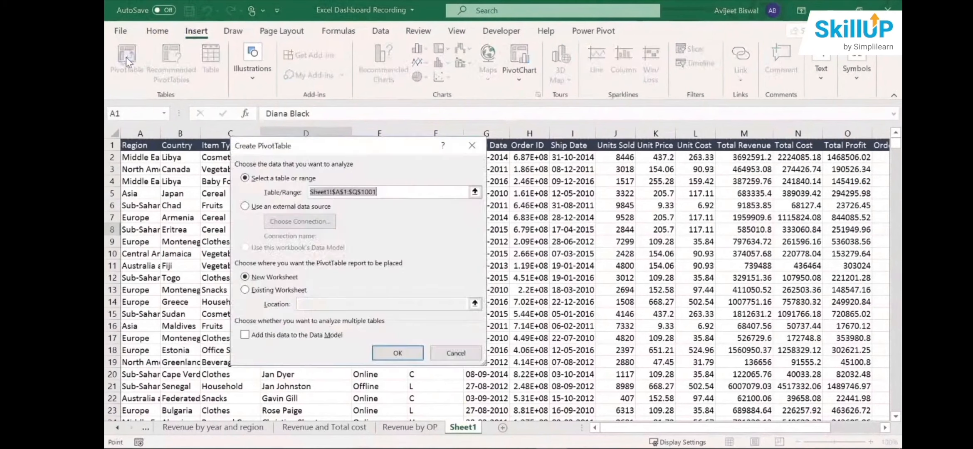
left_click(400, 353)
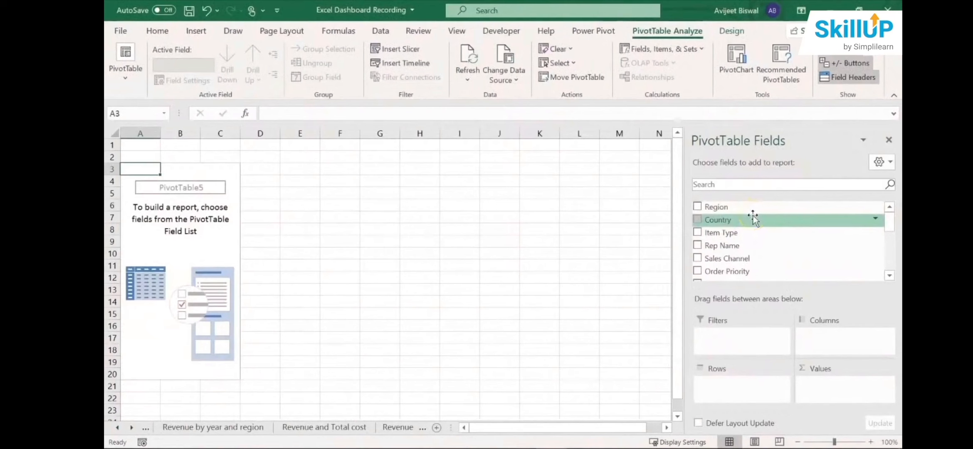
- Set Country as the PivotTable's row field and summarise Total Revenue as its values
left_click_drag(753, 219, 747, 395)
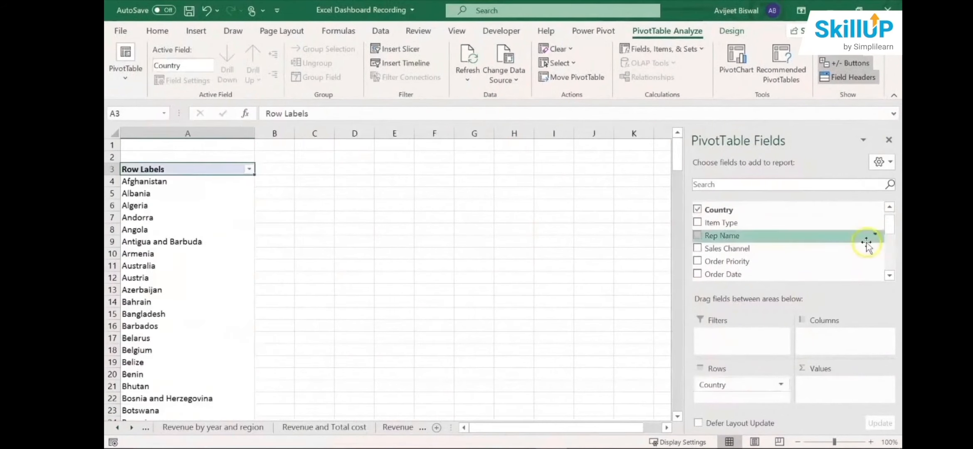
left_click_drag(890, 225, 885, 265)
left_click_drag(798, 209, 831, 378)
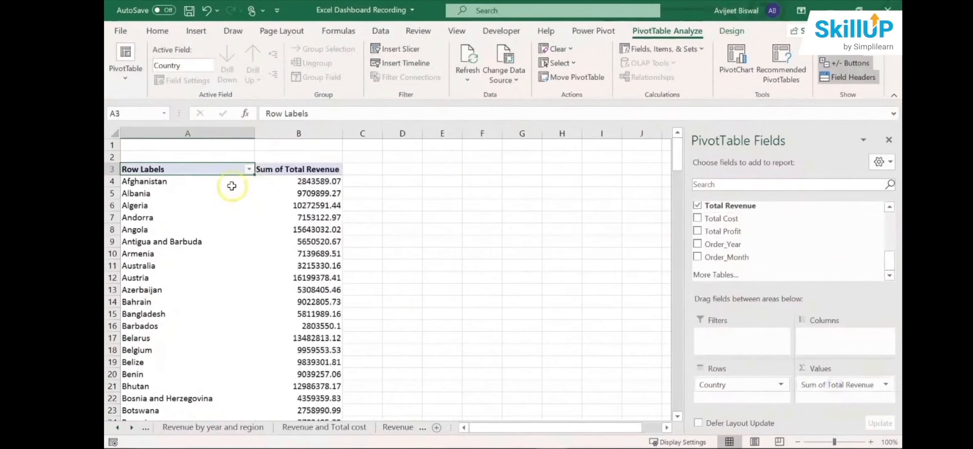
- Examine the PivotTable's country rows and their total revenue from Afghanistan down to Zimbabwe
left_click(194, 184)
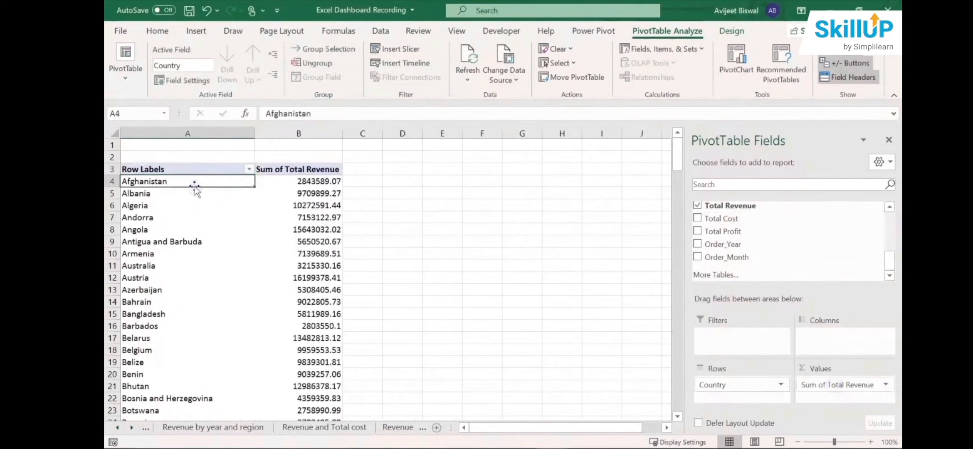
key("Down")
key("Down")
key("Down")
key("Down")
key("Down")
key("Down")
key("Down")
key("Down")
key("Down")
key("Down")
key("Down")
key("Down")
key("Down")
key("Down")
key("Down")
key("Down")
key("Down")
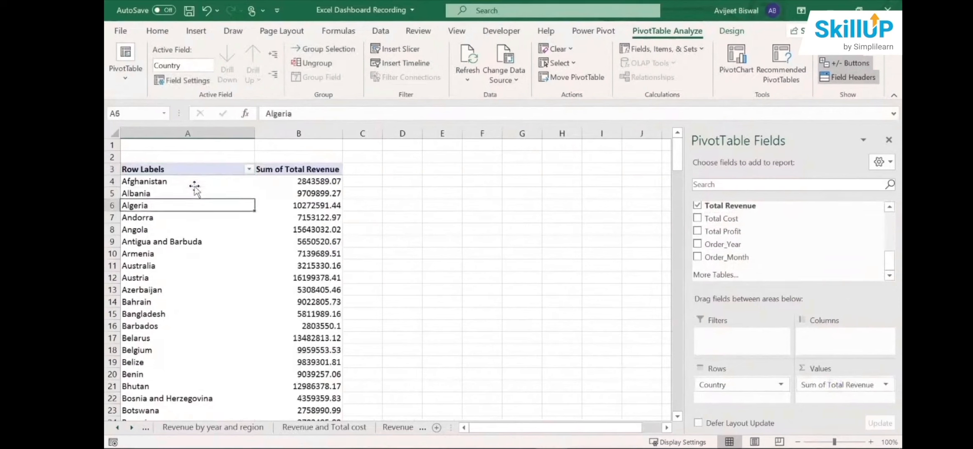
key("Up")
key("Up")
key("Up")
key("Up")
key("Up")
key("Up")
key("Up")
key("Up")
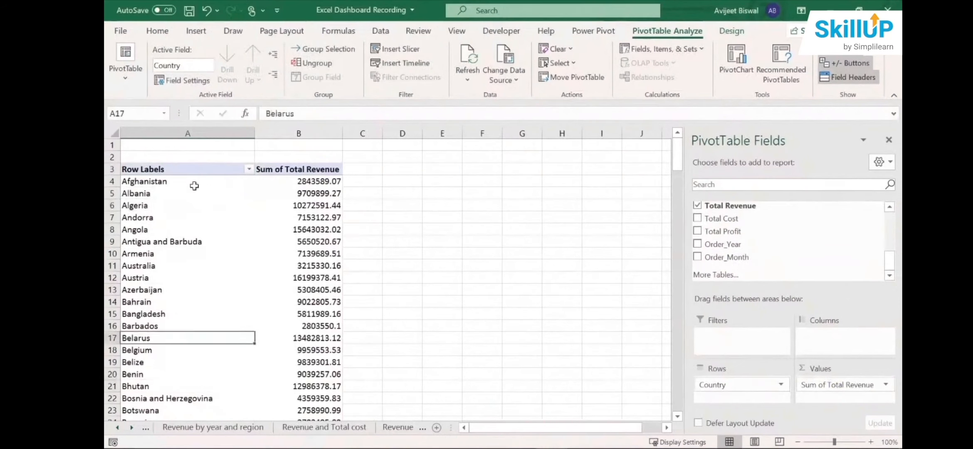
key("Down")
key("Down")
key("Down")
key("Down")
key("Down")
key("Down")
key("Down")
key("Down")
key("Down")
key("Down")
key("Down")
key("Down")
key("Down")
key("Down")
key("Down")
key("Down")
key("Down")
key("Down")
key("Down")
key("Down")
key("Down")
key("Down")
key("Down")
key("Down")
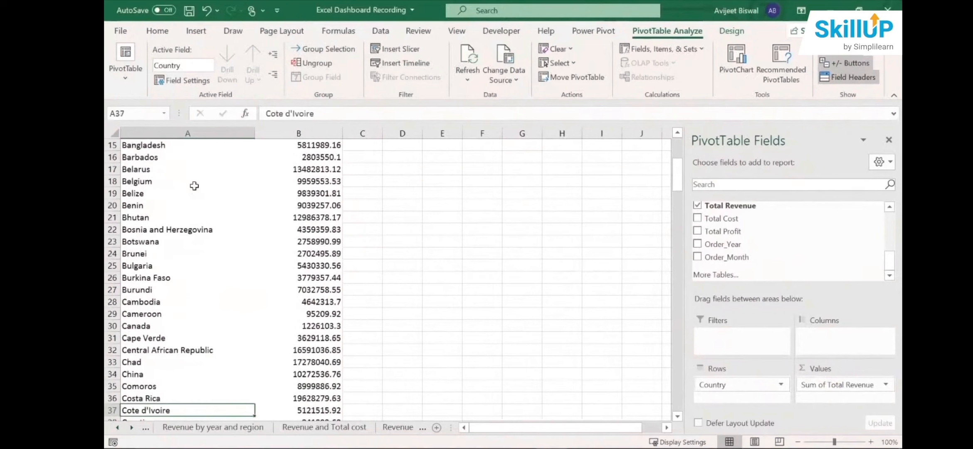
key("Down")
key("Down")
key("Down")
key("Down")
key("Down")
key("Down")
key("Down")
key("Down")
key("Down")
key("Down")
key("Down")
key("Down")
key("Down")
key("Down")
key("Down")
key("Down")
key("Down")
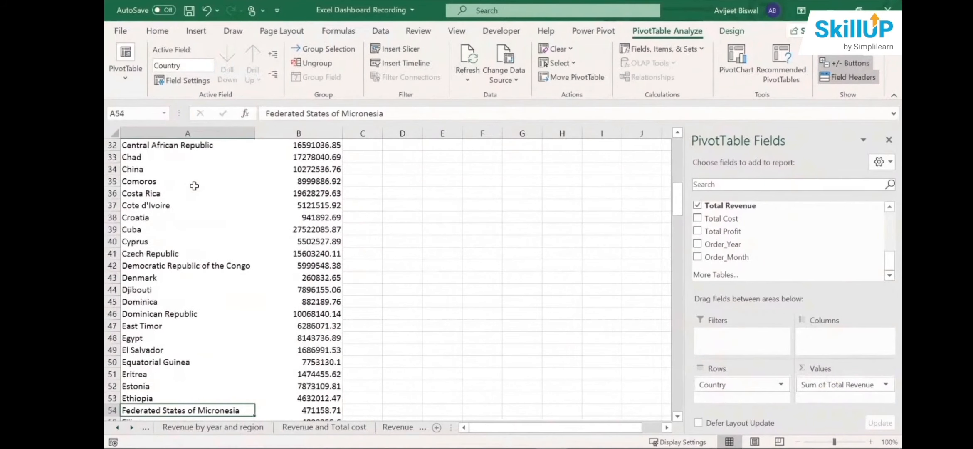
key("Up")
key("Down")
key("Down")
key("Down")
key("Down")
key("Down")
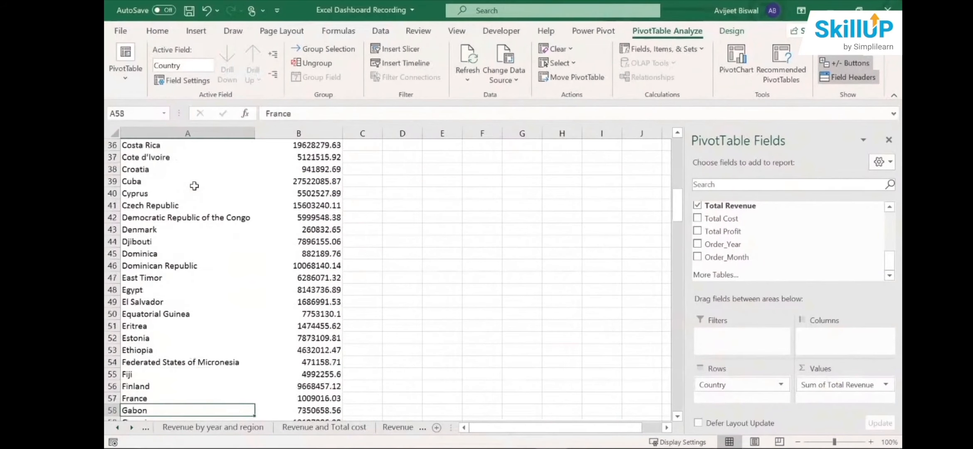
key("Down")
key("Down")
key("Down")
key("Down")
key("Down")
key("Down")
key("Down")
key("Down")
key("Down")
key("Down")
key("Down")
key("Down")
key("Down")
key("Down")
key("Down")
key("Down")
key("Down")
key("Down")
key("Down")
key("Down")
key("Down")
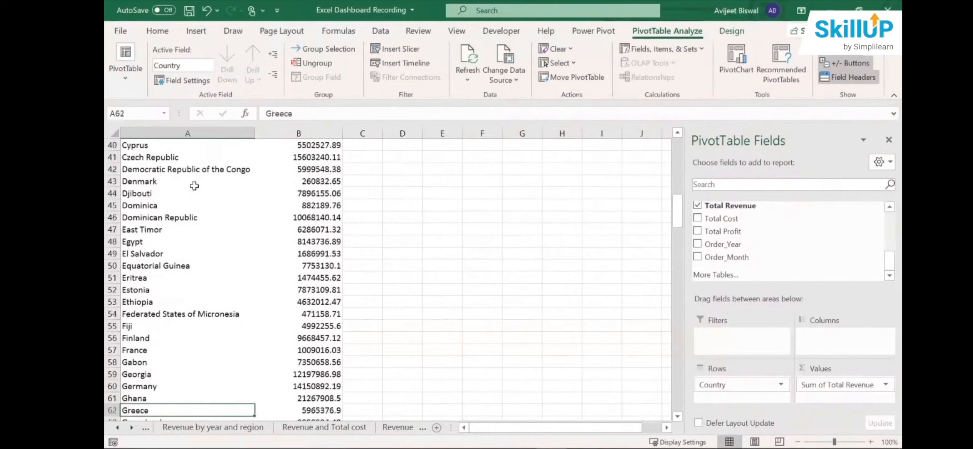
key("Up")
key("Up")
key("Up")
key("Up")
key("Up")
key("Up")
key("Up")
key("Up")
key("Up")
key("Up")
key("Up")
key("Up")
key("Up")
key("Up")
key("Up")
key("Up")
key("Up")
key("Up")
key("Up")
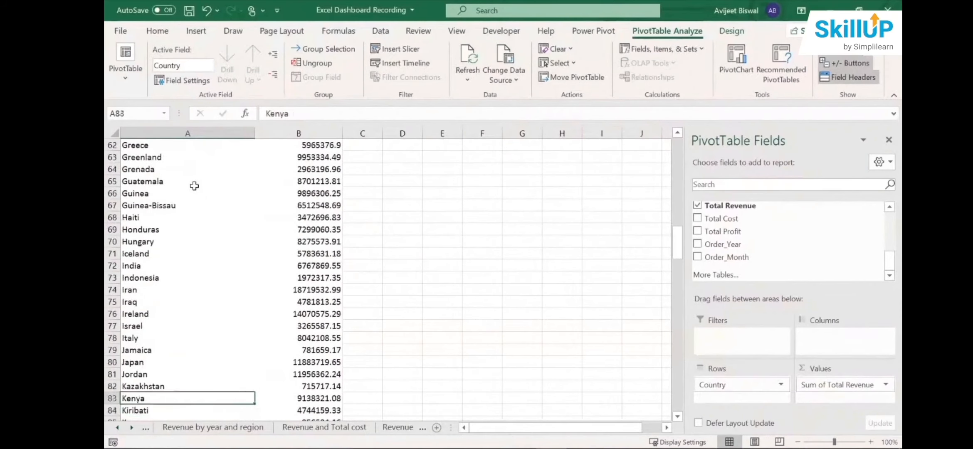
key("Down")
key("Down")
key("Down")
key("Down")
key("Down")
key("Down")
key("Down")
key("Down")
key("Down")
key("Down")
key("Down")
key("Down")
key("Down")
key("Down")
key("Down")
key("Down")
key("Down")
key("Down")
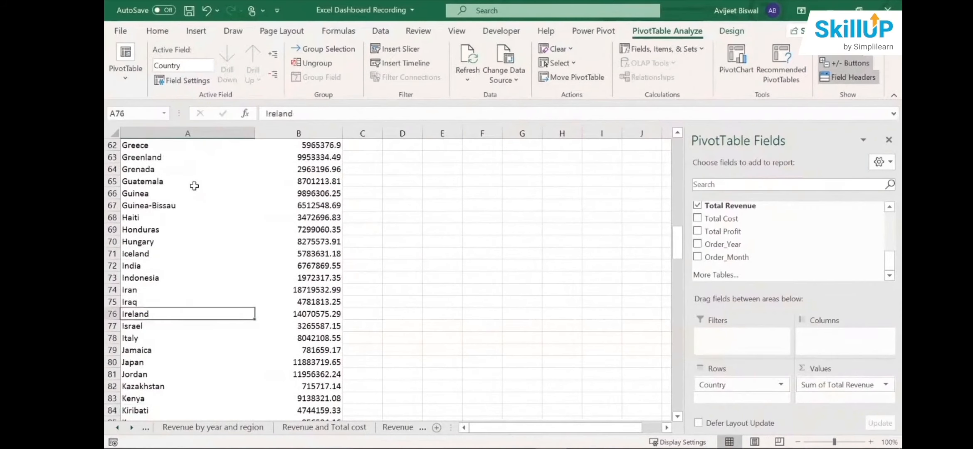
key("Down")
key("Down")
key("Down")
key("Down")
key("Down")
key("Down")
key("Down")
key("Down")
key("Down")
key("Down")
key("Down")
key("Down")
key("Down")
key("Down")
key("Down")
key("Down")
key("Down")
key("Down")
key("Down")
key("Down")
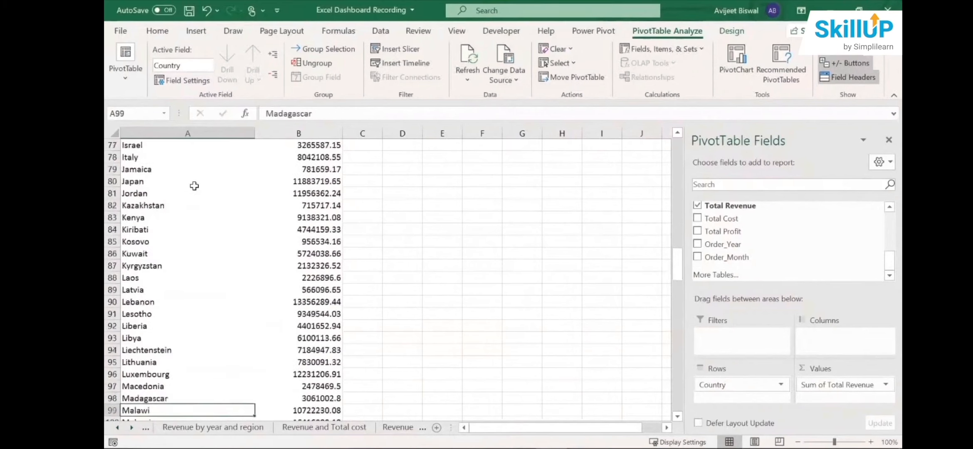
key("Down")
key("Down")
key("Down")
key("Down")
key("Down")
key("Down")
key("Down")
key("Down")
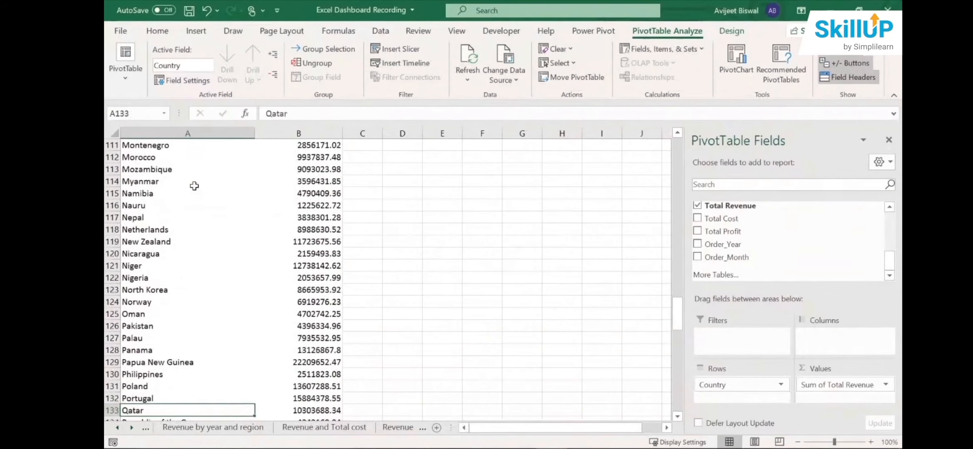
key("Down")
key("Down")
key("Down")
key("Down")
key("Down")
key("Down")
key("Down")
key("Down")
key("Down")
key("Down")
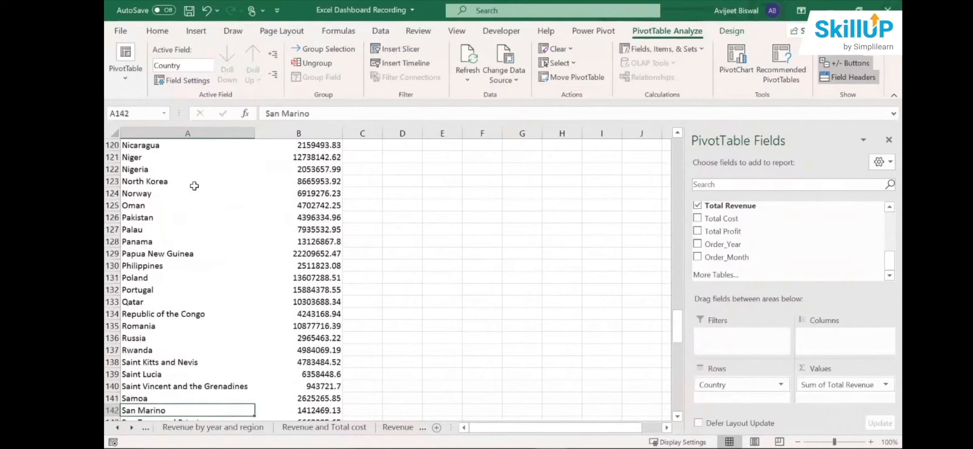
key("Down")
key("Down")
key("Down")
key("Down")
key("Down")
key("Down")
key("Down")
key("Down")
key("Down")
key("Down")
key("Down")
key("Down")
key("Down")
key("Down")
key("Down")
key("Down")
key("Down")
key("Down")
key("Down")
key("Down")
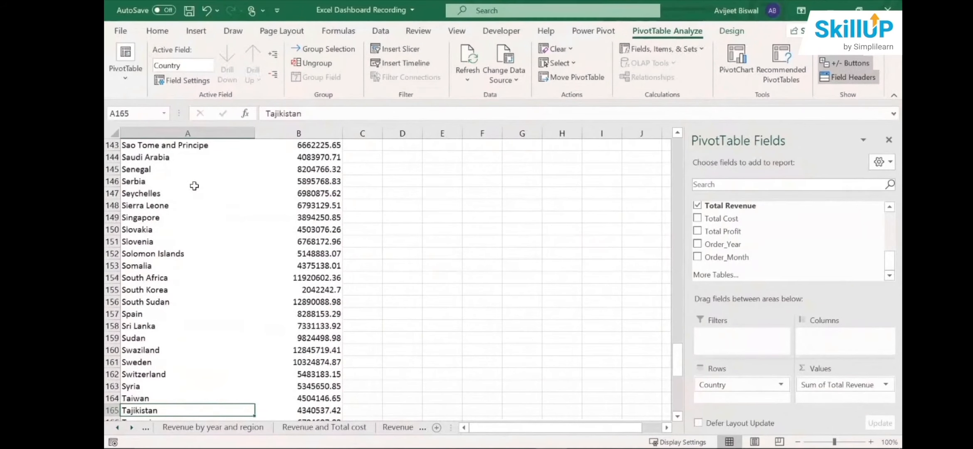
key("Down")
key("Down")
key("Down")
key("Down")
key("Down")
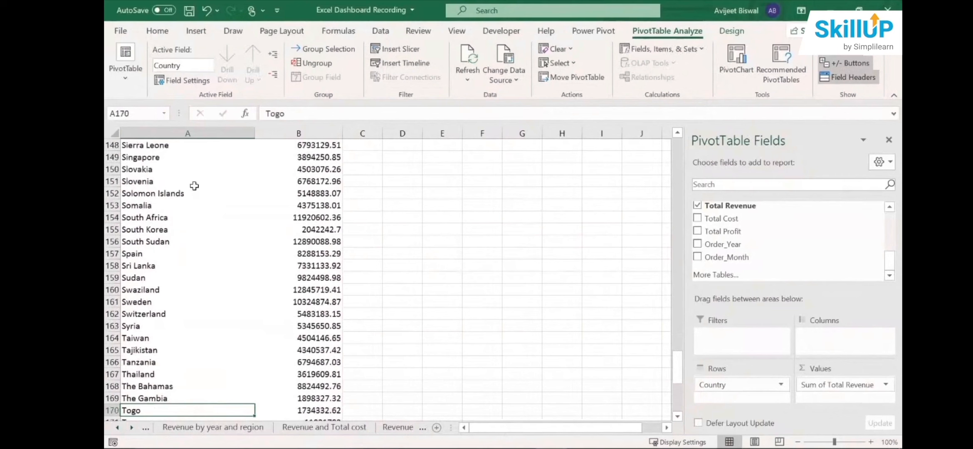
key("Down")
key("Down")
key("Down")
key("Down")
key("Down")
key("Down")
key("Down")
key("Down")
key("Down")
key("Down")
key("Down")
key("Down")
key("Down")
key("Down")
key("Down")
key("Down")
key("Down")
key("Down")
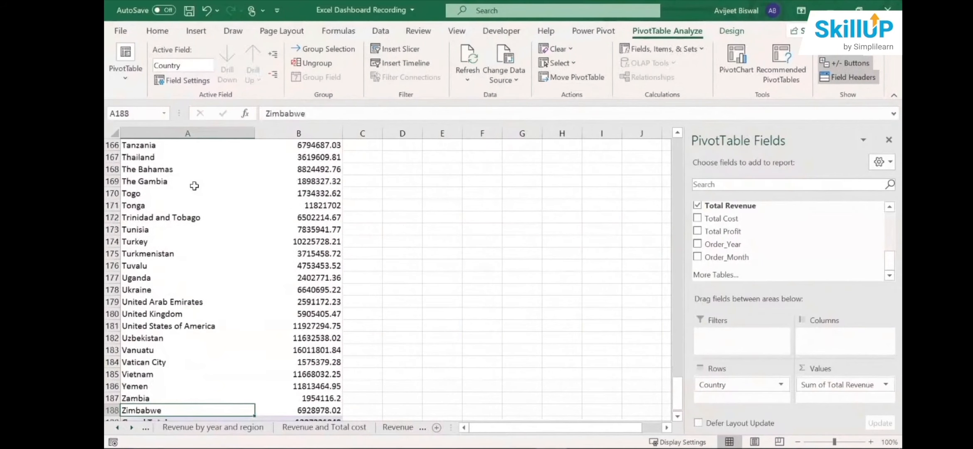
key("Up")
key("Up")
key("Up")
key("Up")
key("Up")
key("Up")
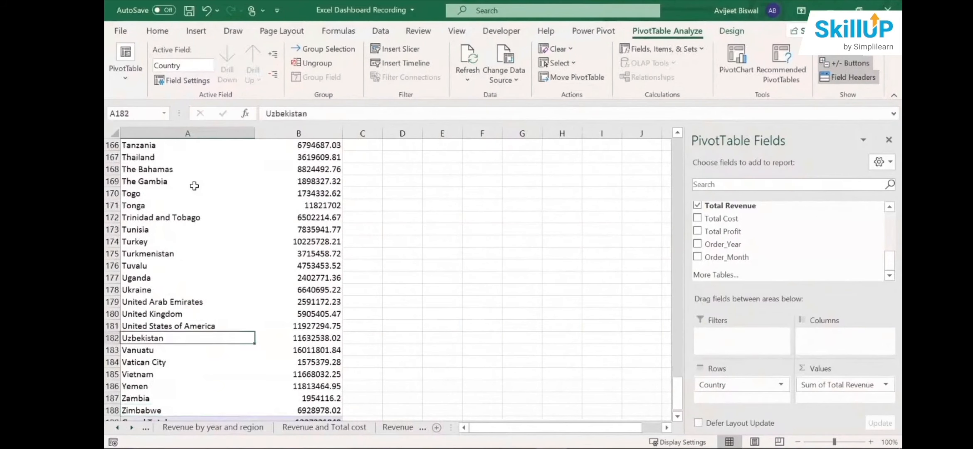
- Review the country rows and revenue values near the end of the PivotTable
key("Down")
key("Down")
key("Down")
key("Down")
key("Down")
key("Down")
key("Up")
key("Up")
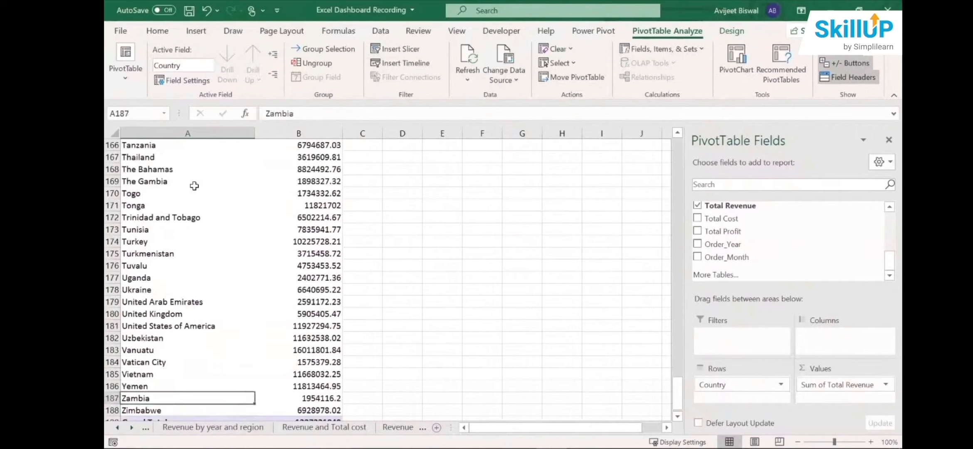
key("Up")
key("Up")
key("Up")
key("Up")
key("Up")
key("Up")
key("Up")
key("Up")
key("Up")
key("Up")
key("Up")
key("Up")
key("Up")
key("Up")
key("Up")
key("Up")
key("Up")
key("Up")
key("Up")
key("Up")
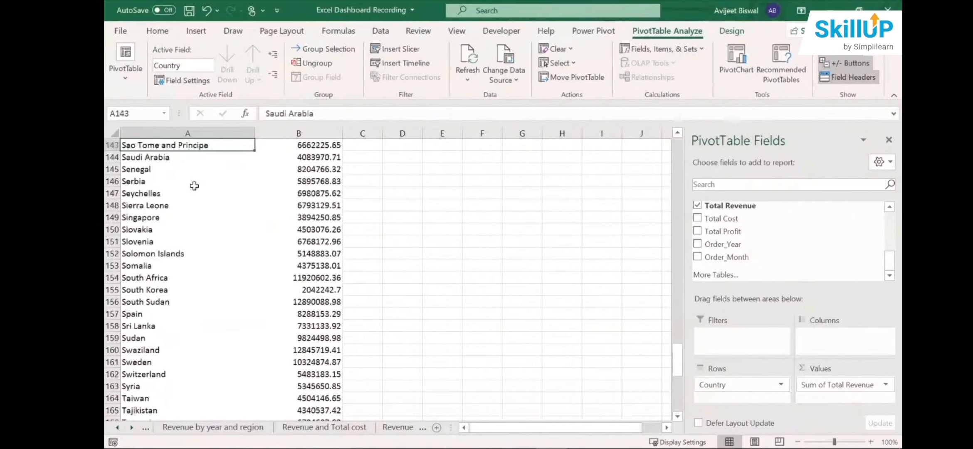
- Insert a Clustered Column PivotChart from the PivotTable of total revenue by country
left_click_drag(677, 357, 683, 132)
left_click(235, 248)
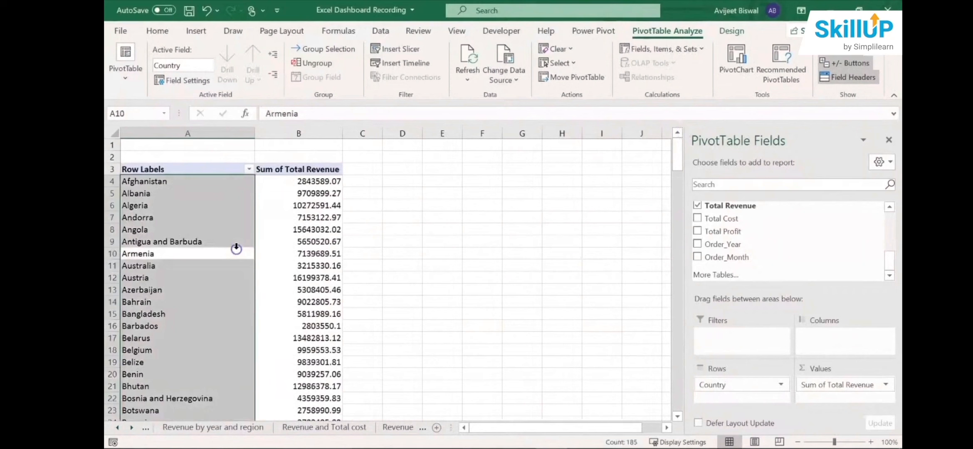
left_click(282, 241)
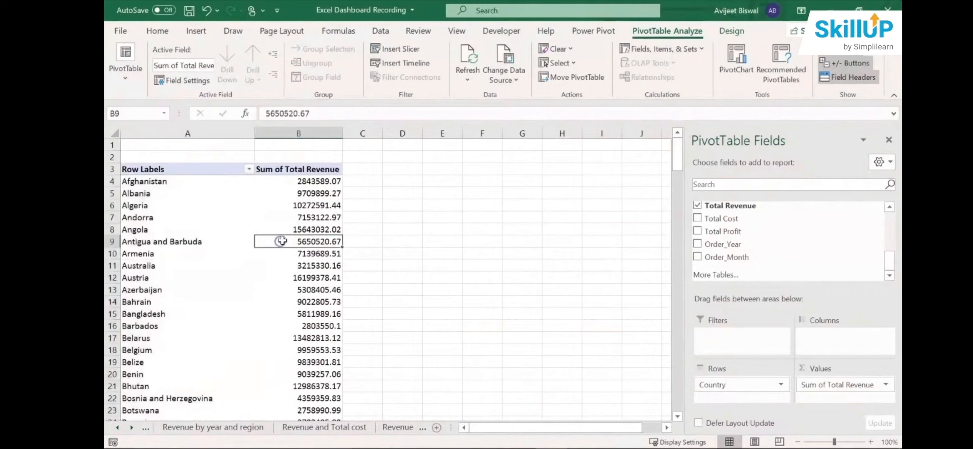
left_click(201, 32)
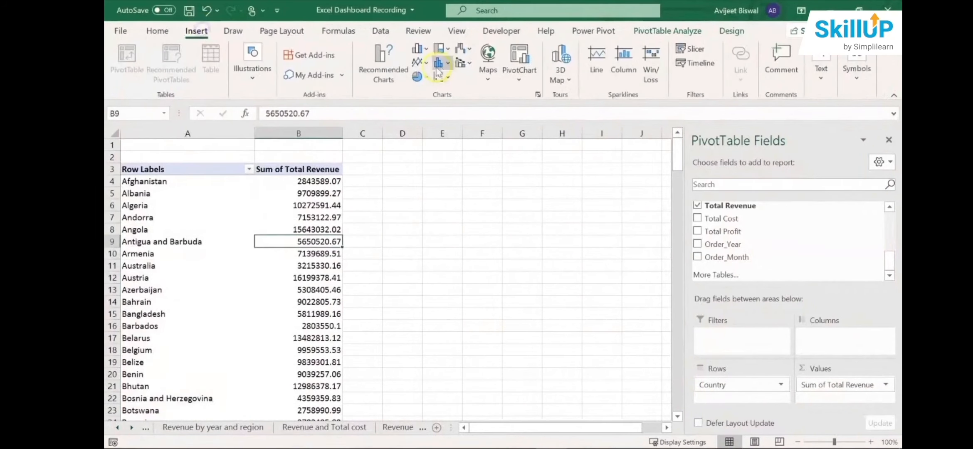
left_click(377, 69)
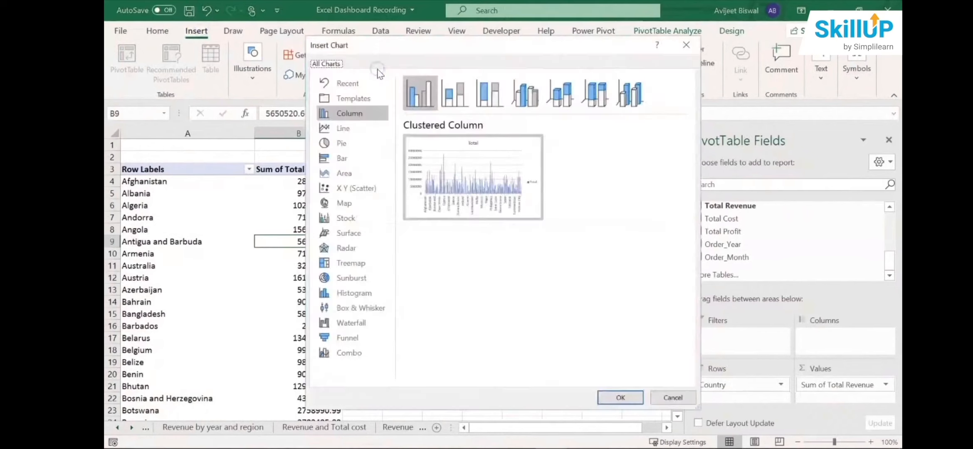
left_click(360, 114)
mouse_move(429, 160)
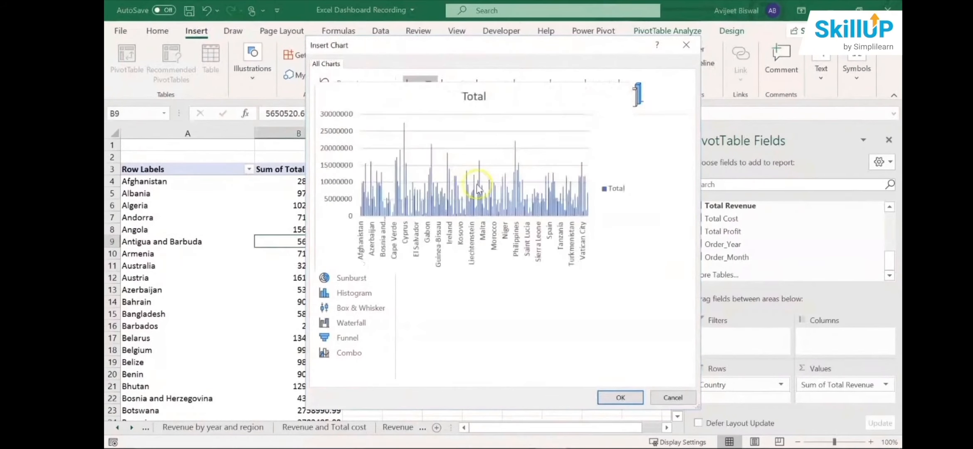
left_click(625, 397)
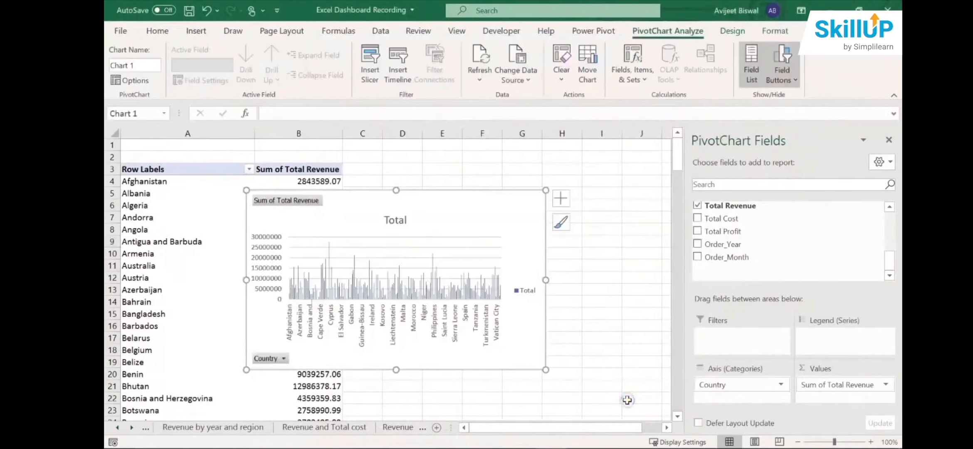
- Close the PivotChart field list, place the chart beside the PivotTable, and widen it to reach about column O
left_click(889, 140)
left_click_drag(437, 199, 595, 200)
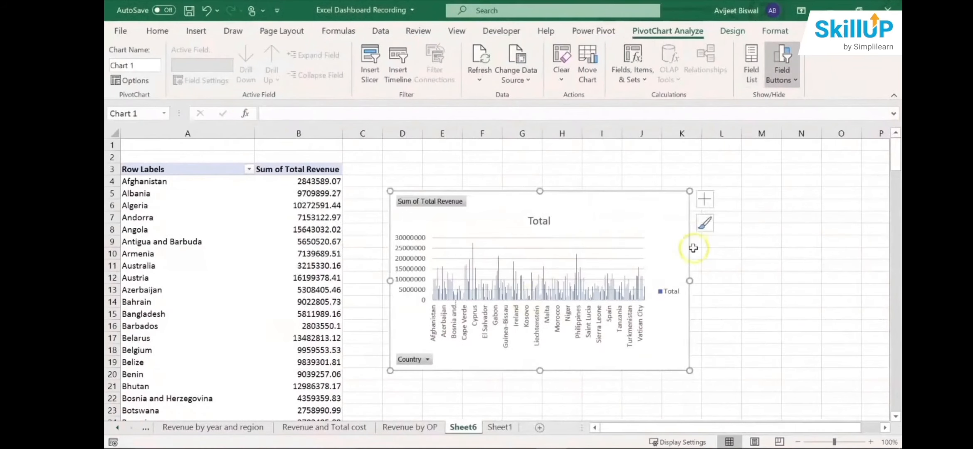
left_click_drag(690, 279, 847, 280)
left_click_drag(659, 210, 627, 207)
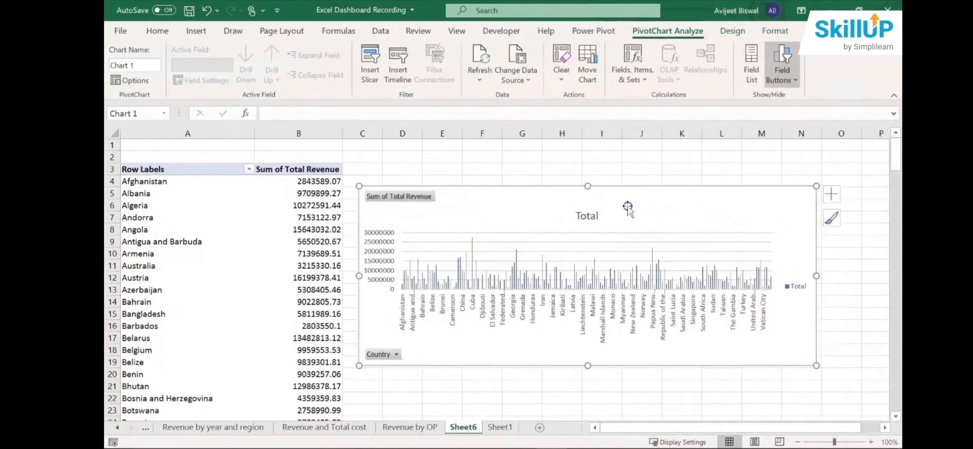
left_click_drag(816, 276, 883, 277)
left_click_drag(798, 248, 782, 243)
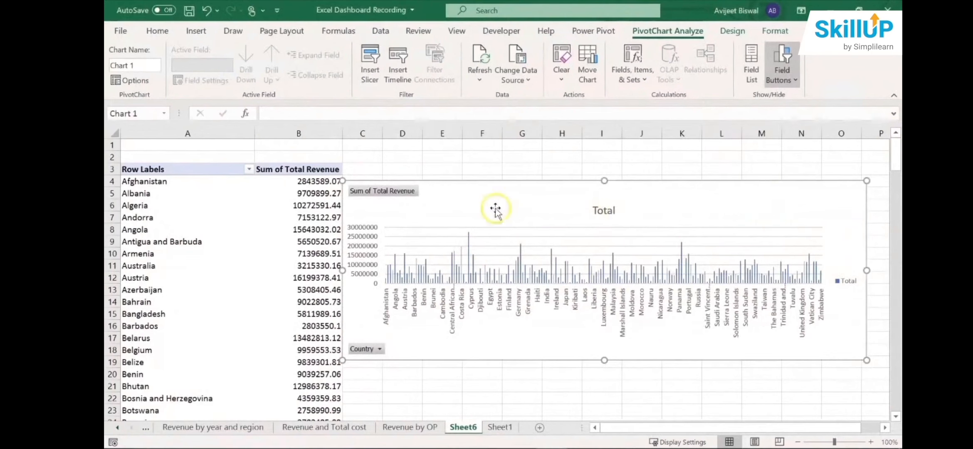
- Hide all field buttons on the column chart and delete its Total legend
right_click(399, 195)
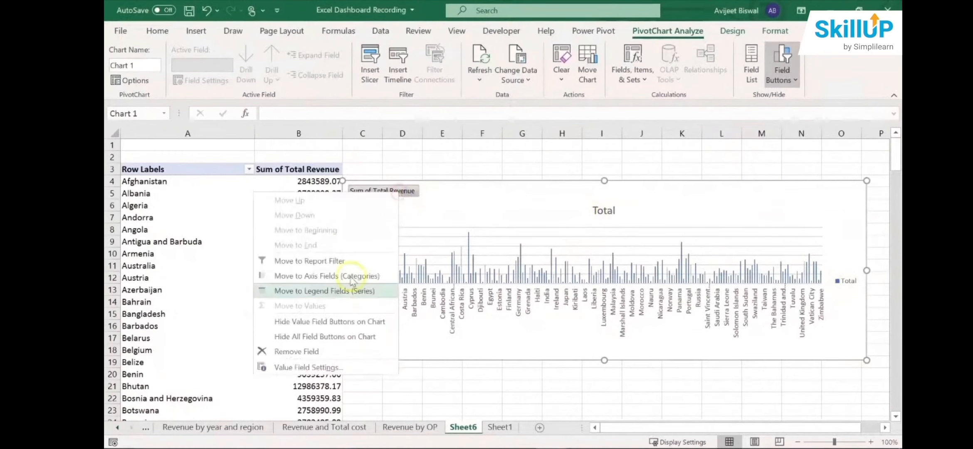
left_click(338, 335)
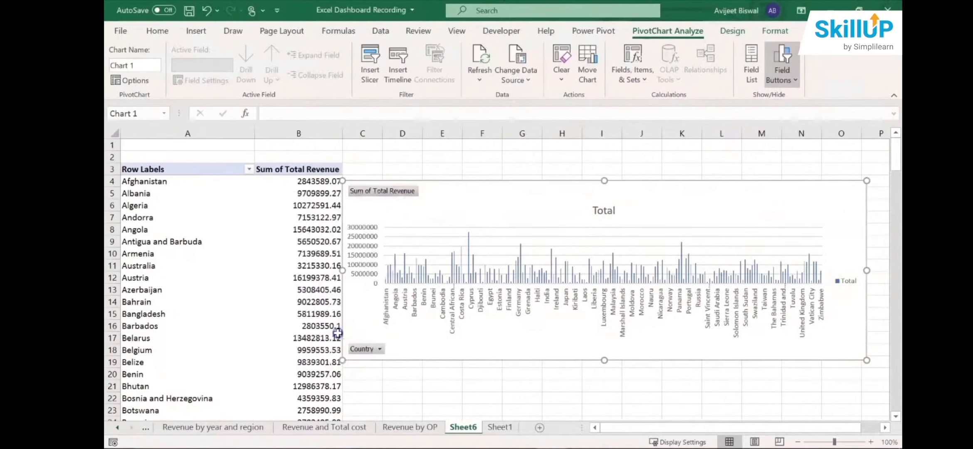
left_click(849, 284)
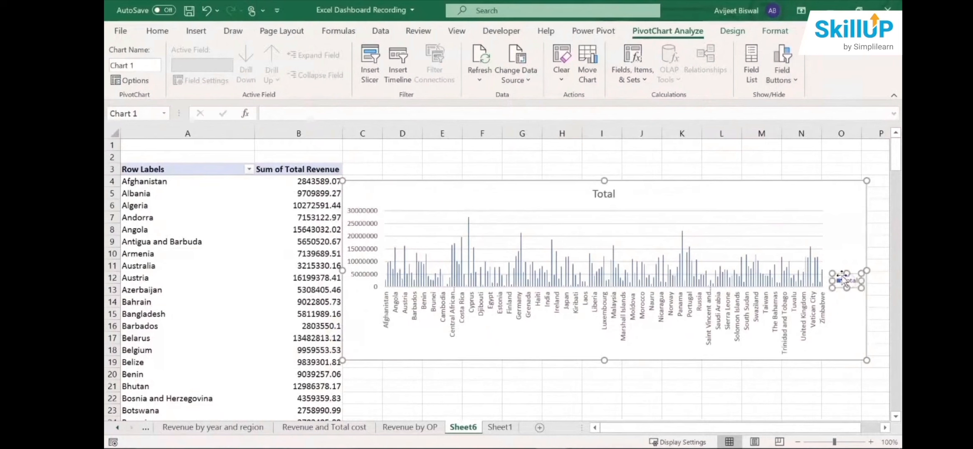
key("Delete")
left_click(595, 212)
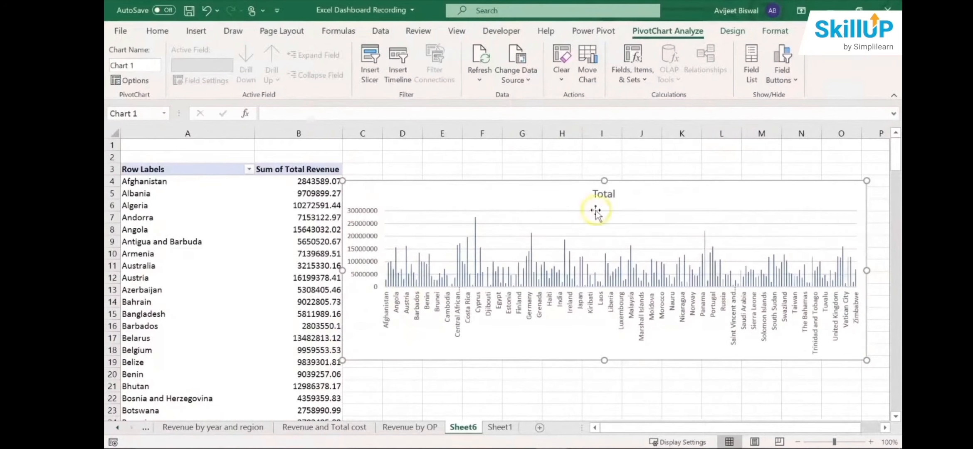
- Change the column chart's title to "Revenue by Countries" and close the title formatting options
double_click(604, 196)
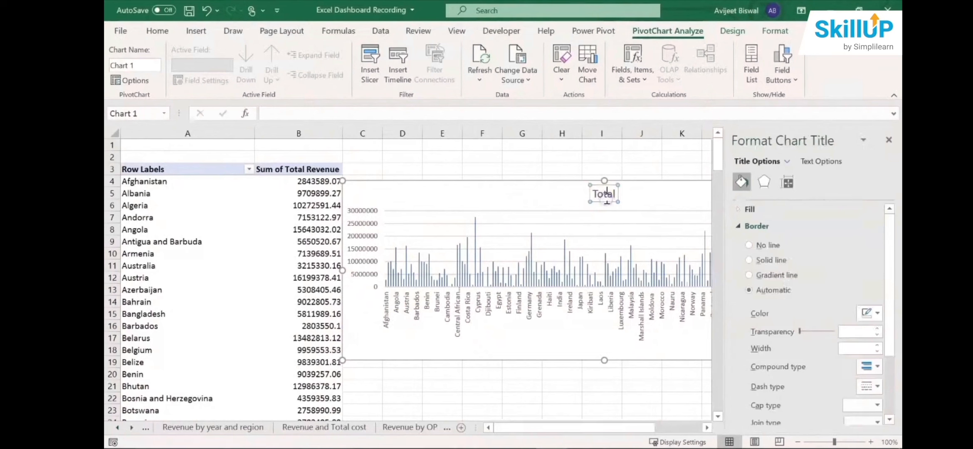
key("BackSpace")
key("BackSpace")
key("BackSpace")
key("BackSpace")
key("BackSpace")
type("Revve")
key("BackSpace")
key("BackSpace")
type("enue by Co")
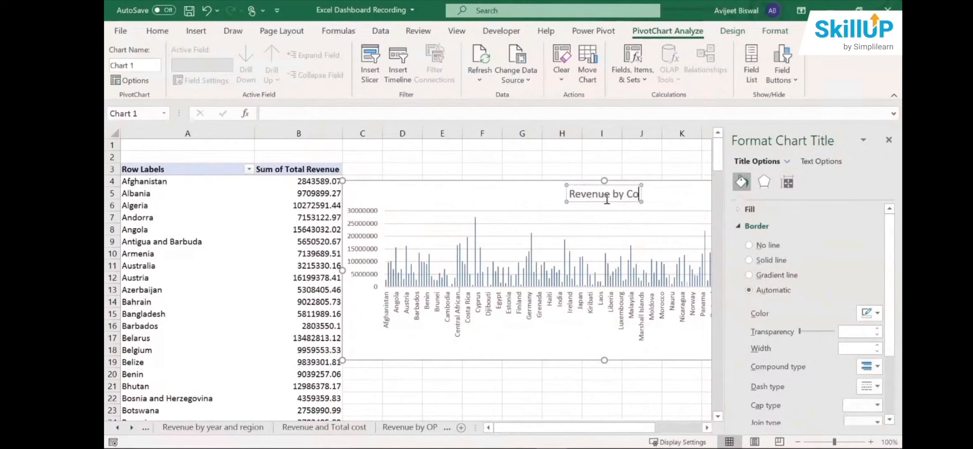
type("un")
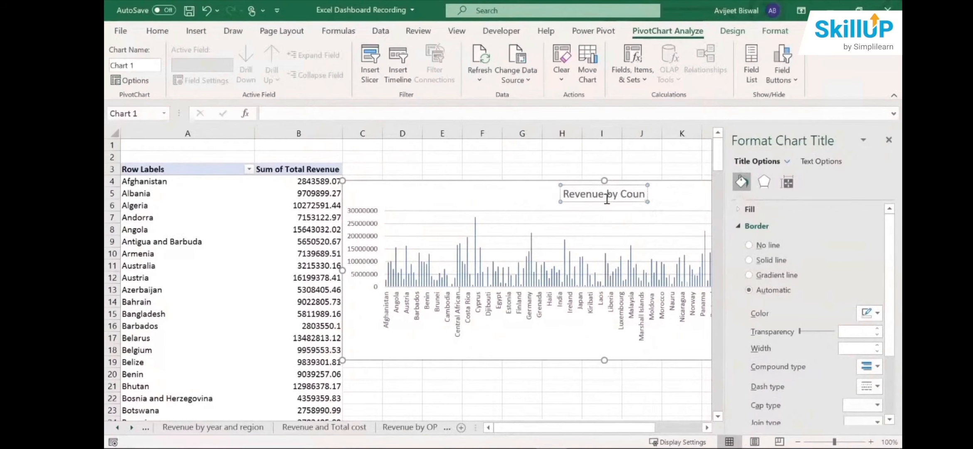
type("tries")
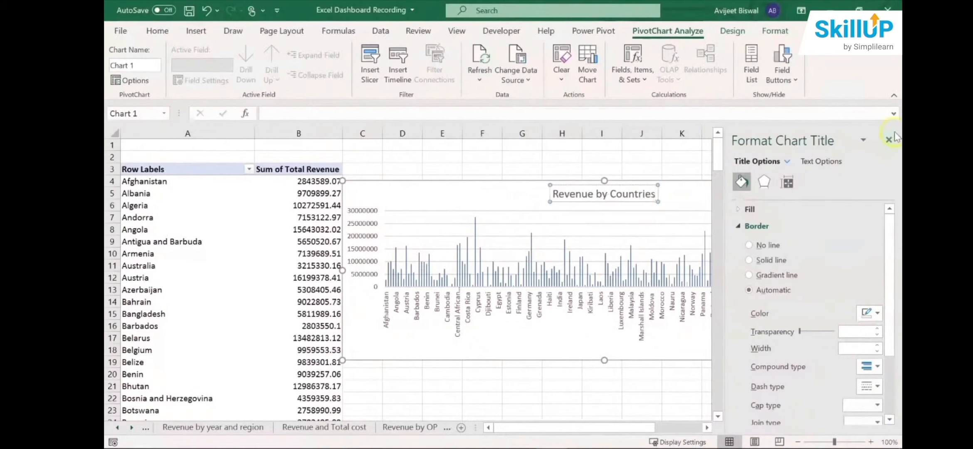
left_click(888, 139)
left_click(698, 201)
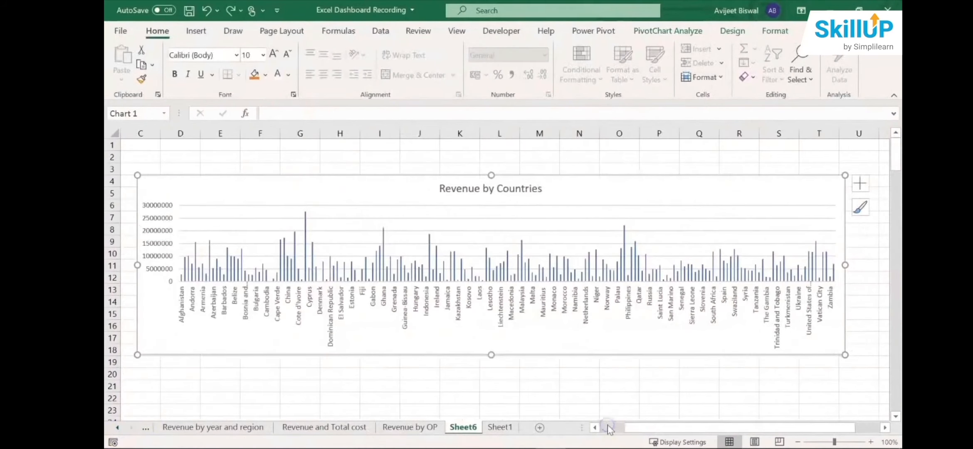
- Apply chart Style 6 to the Revenue by Countries column chart
left_click_drag(608, 429, 655, 429)
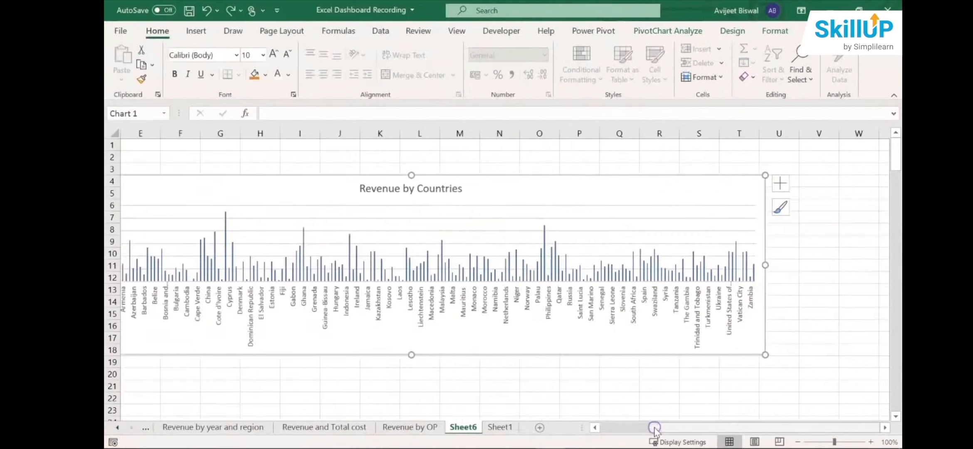
left_click(781, 184)
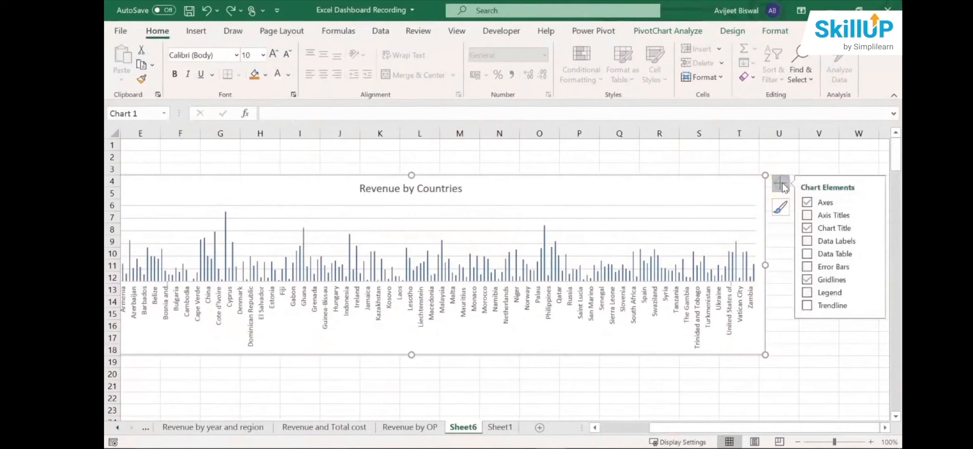
left_click(780, 207)
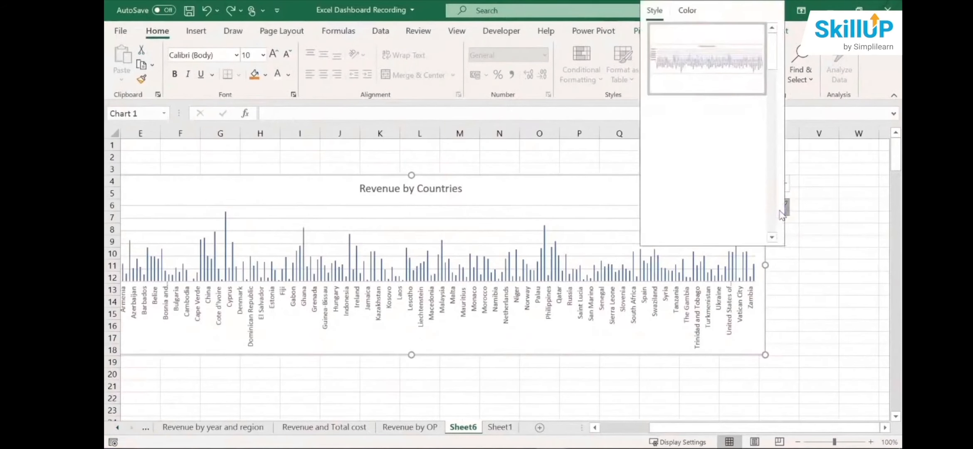
left_click_drag(771, 63, 771, 85)
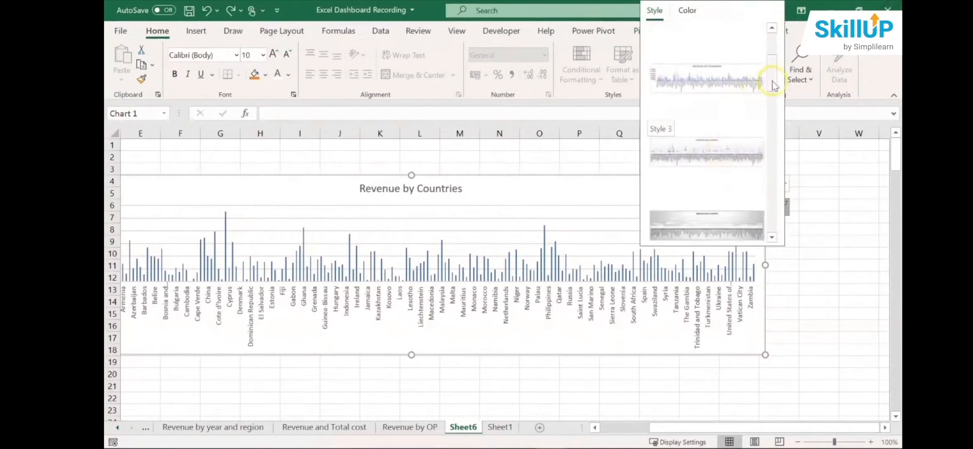
left_click_drag(770, 80, 770, 109)
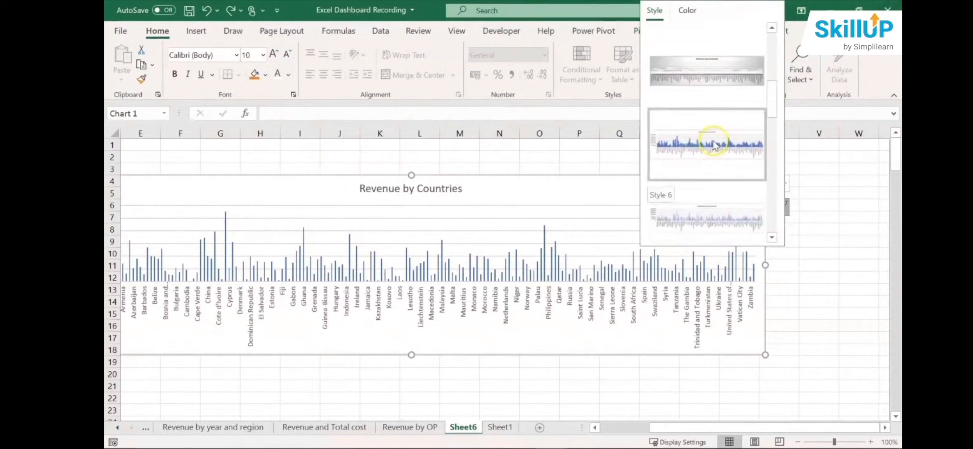
left_click(712, 141)
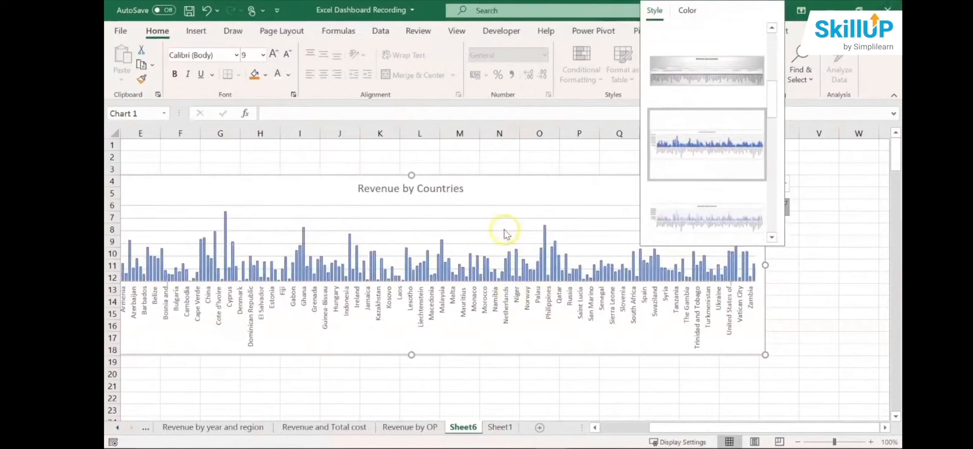
- Recolour the Revenue by Countries chart with the monochromatic orange palette and deselect the chart
left_click_drag(770, 104, 770, 58)
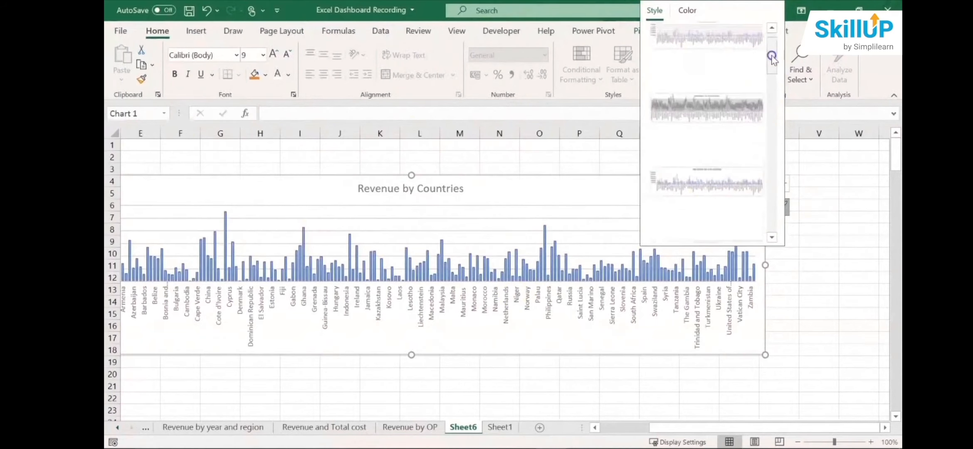
left_click(689, 13)
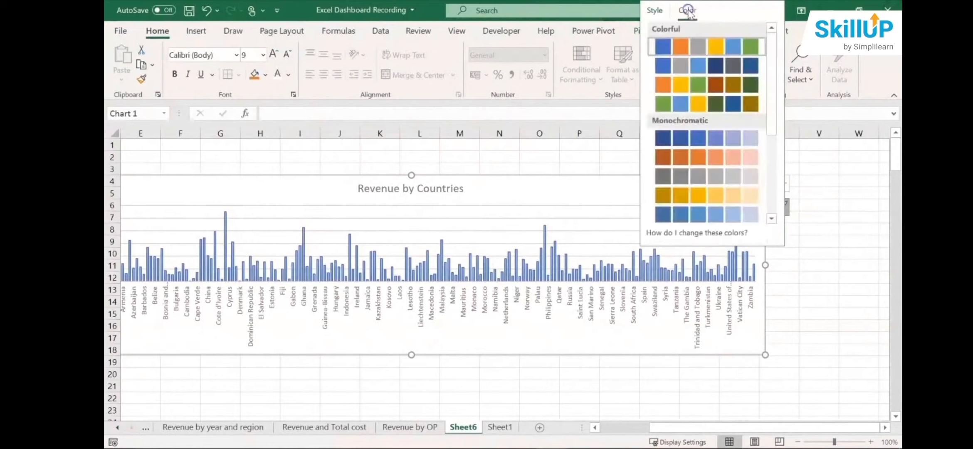
left_click_drag(776, 68, 773, 87)
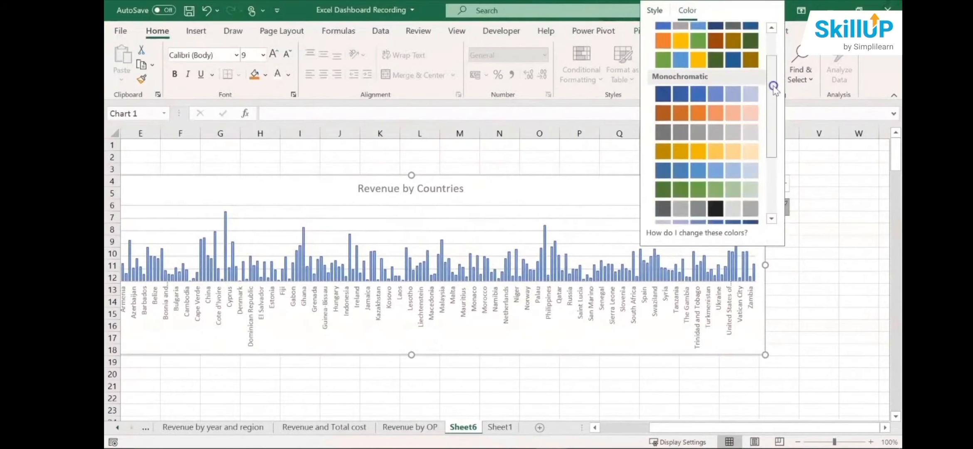
left_click(704, 116)
left_click(832, 232)
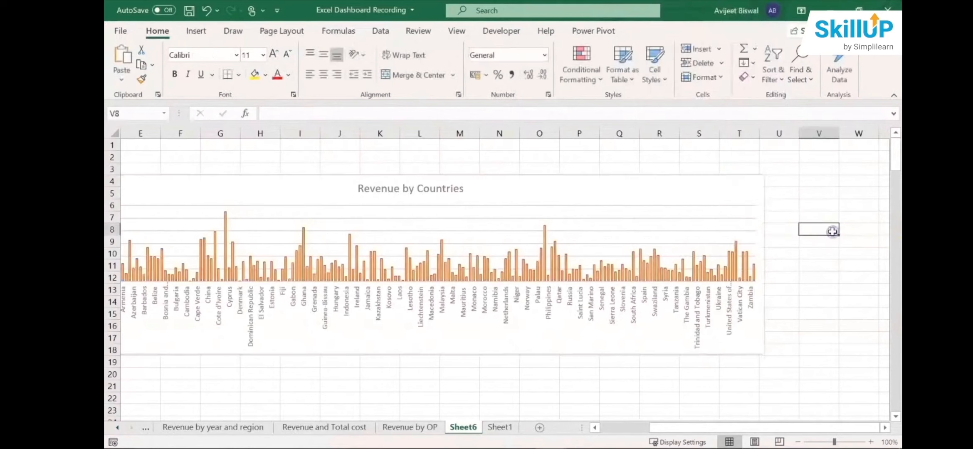
- Rename the sheet holding the country revenue PivotTable and chart as "Revenue by countries"
mouse_move(710, 432)
left_mouse_down()
mouse_move(632, 432)
mouse_move(699, 427)
left_mouse_up()
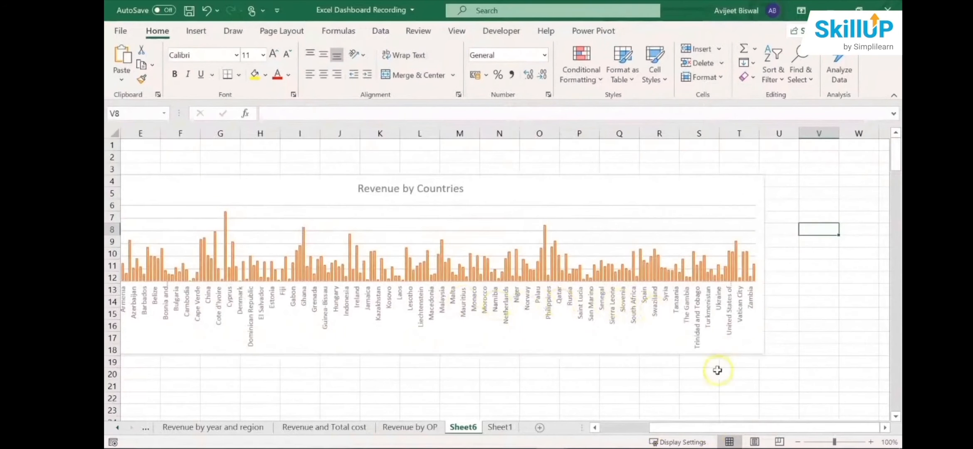
left_click_drag(680, 425, 486, 410)
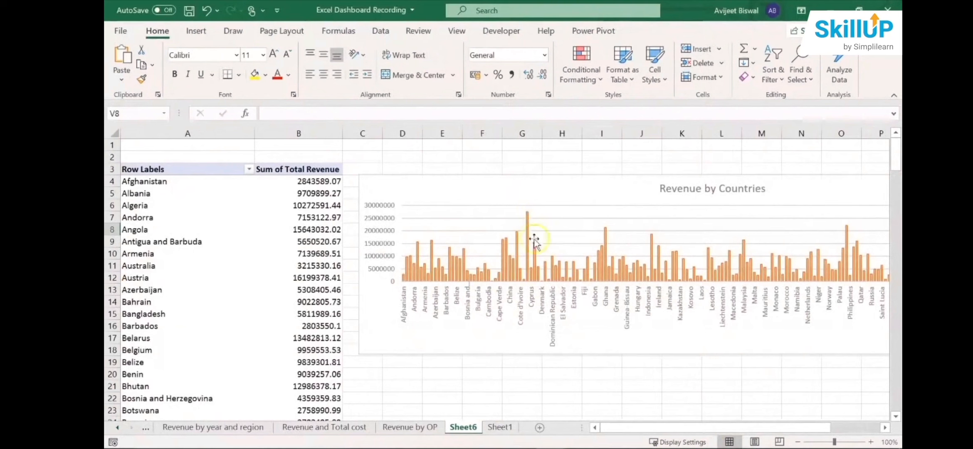
left_click_drag(614, 425, 572, 415)
mouse_move(464, 429)
left_mouse_down()
mouse_move(484, 430)
mouse_move(484, 441)
left_mouse_up()
type("Re")
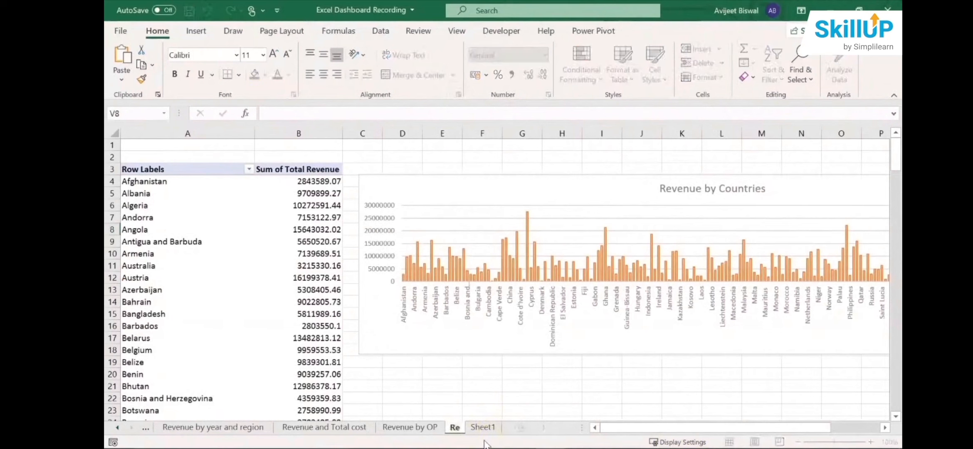
type("venu")
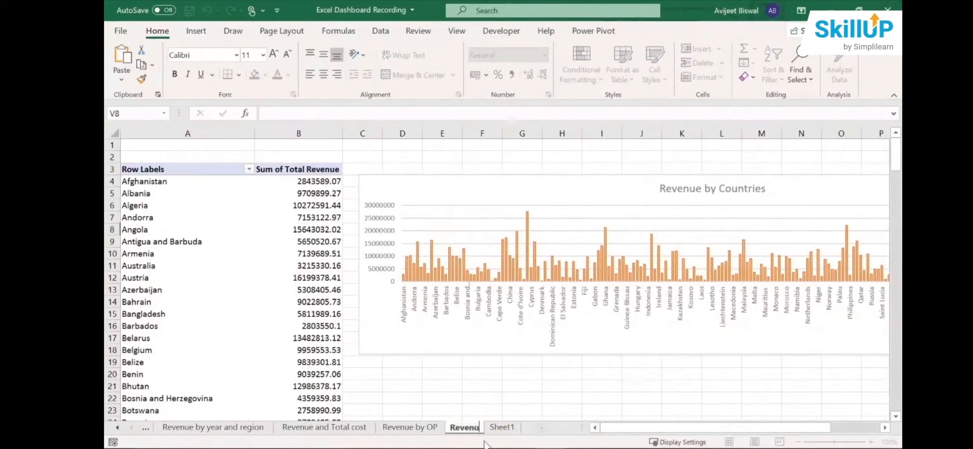
type("e by c")
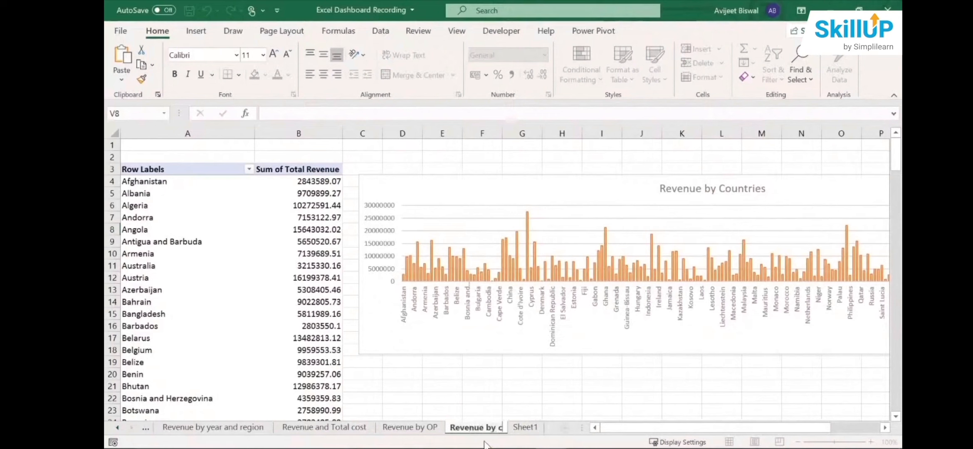
type("un")
key("BackSpace")
key("BackSpace")
type("on")
type("un")
type("tries")
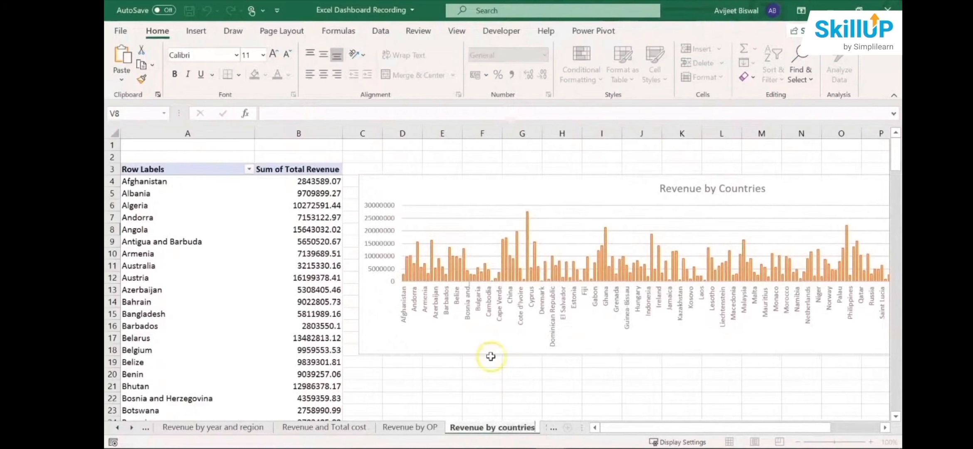
key("Return")
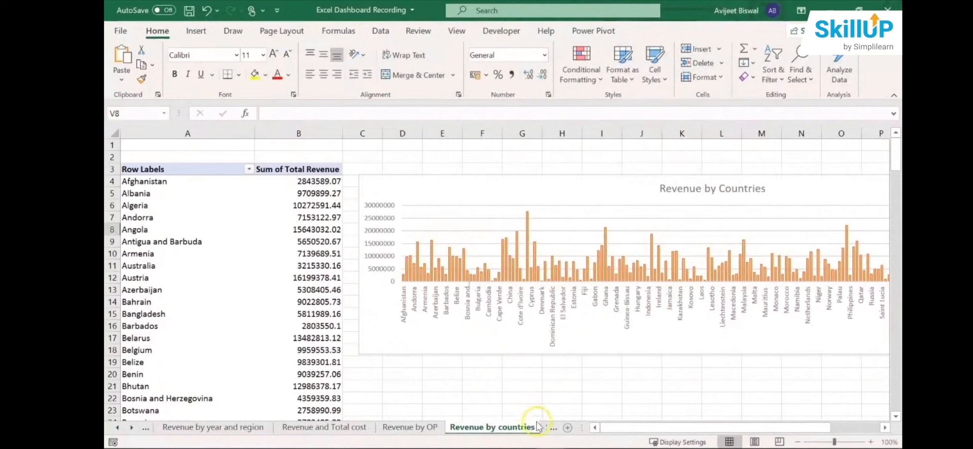
- Examine the kinds of products listed in the Item Type column of the sales data on Sheet1
left_click(552, 428)
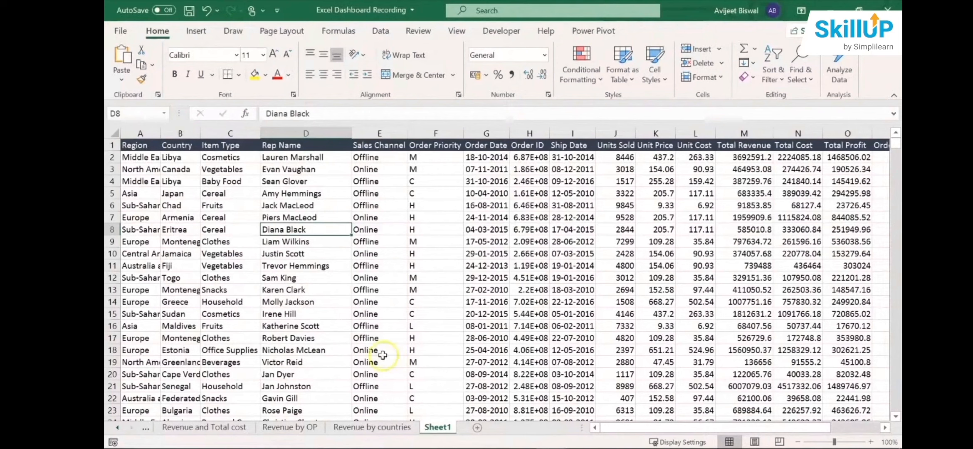
left_click(227, 159)
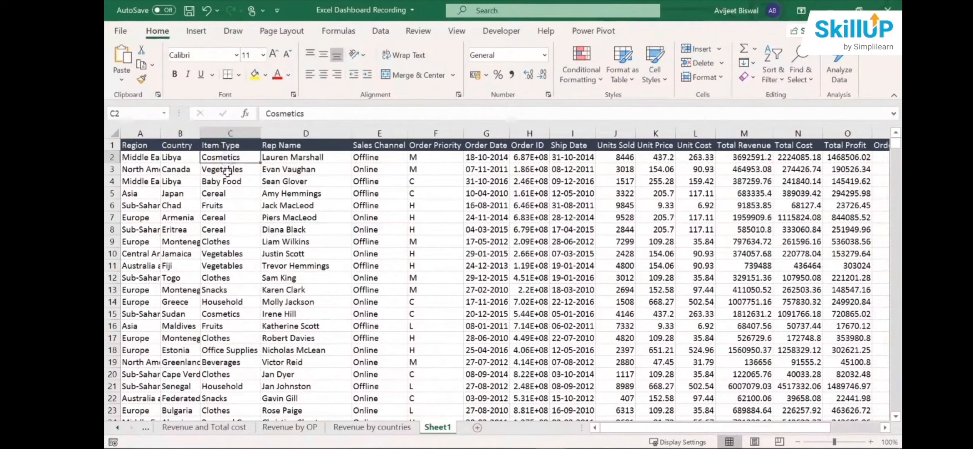
left_click(227, 171)
left_click(221, 204)
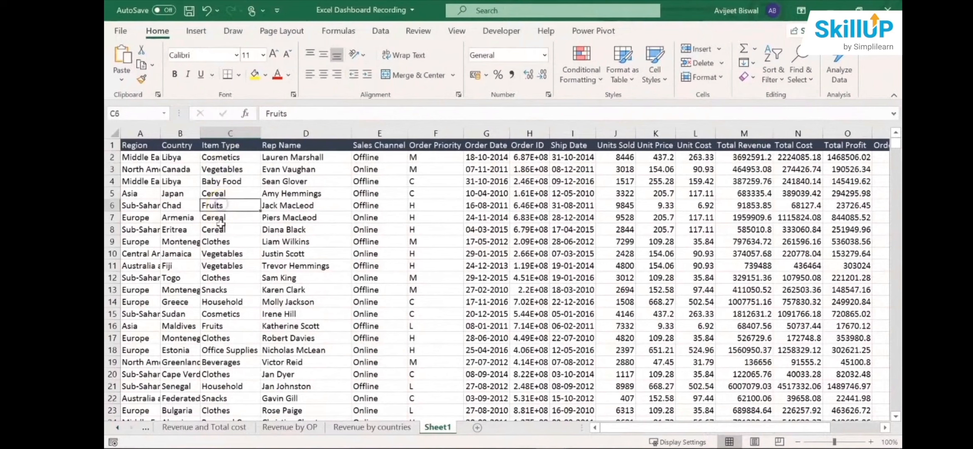
left_click(220, 225)
left_click(216, 276)
left_click(216, 289)
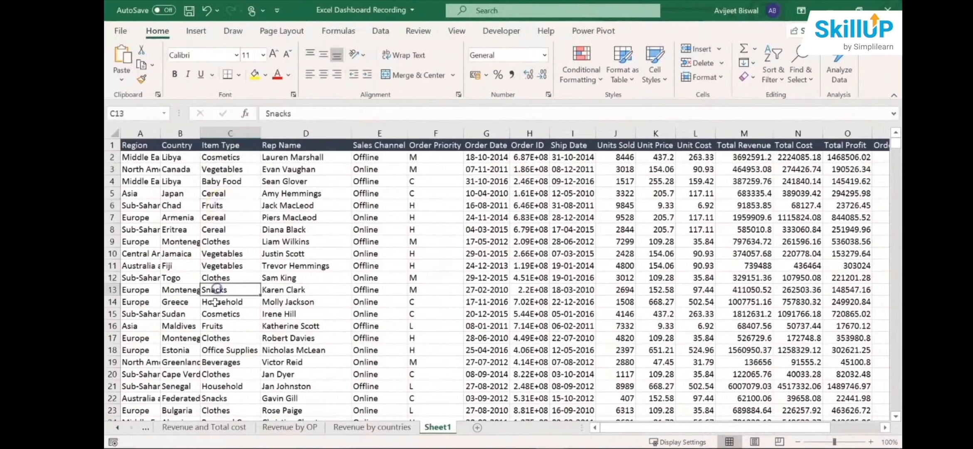
left_click(216, 302)
left_click(216, 314)
left_click(219, 327)
left_click(222, 339)
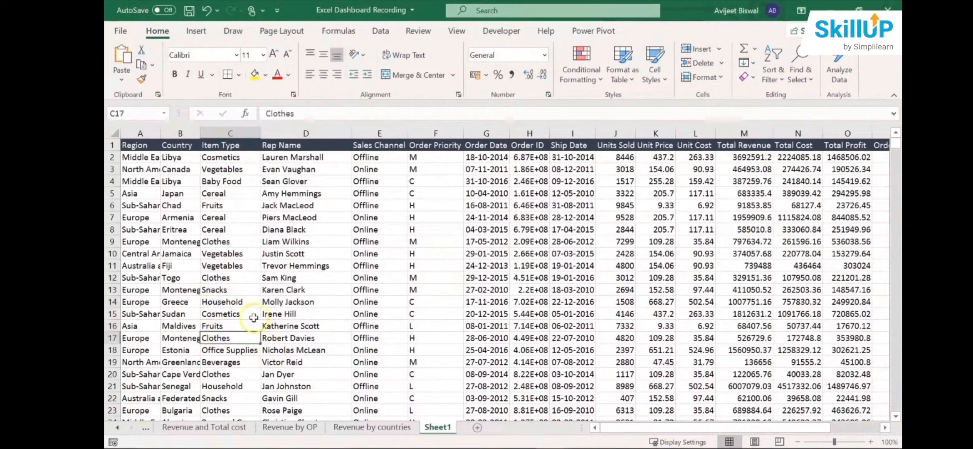
- Create a PivotTable from the Sheet1 data range $A$1:$Q$1001 on a new worksheet
left_click(363, 298)
left_click(194, 32)
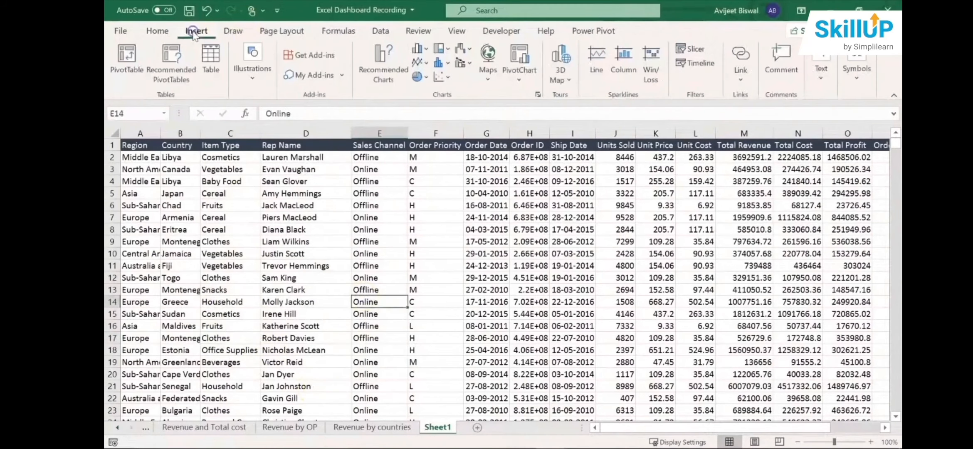
left_click(132, 57)
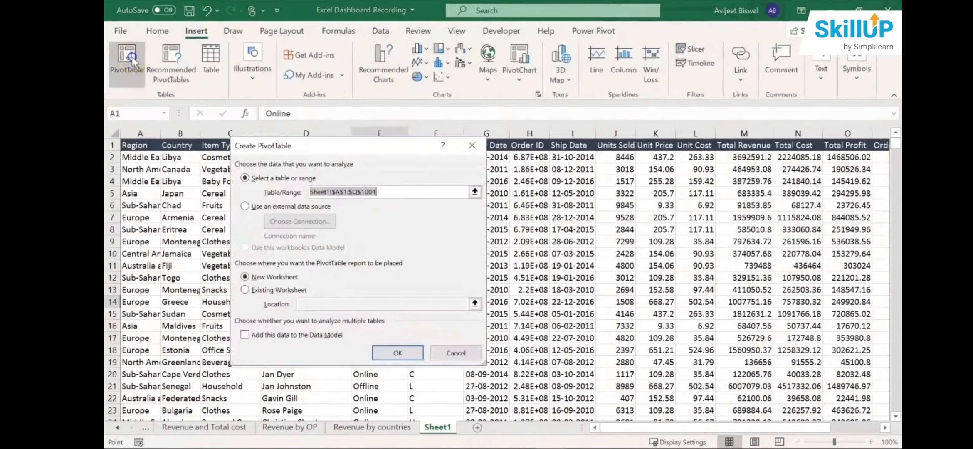
left_click(390, 354)
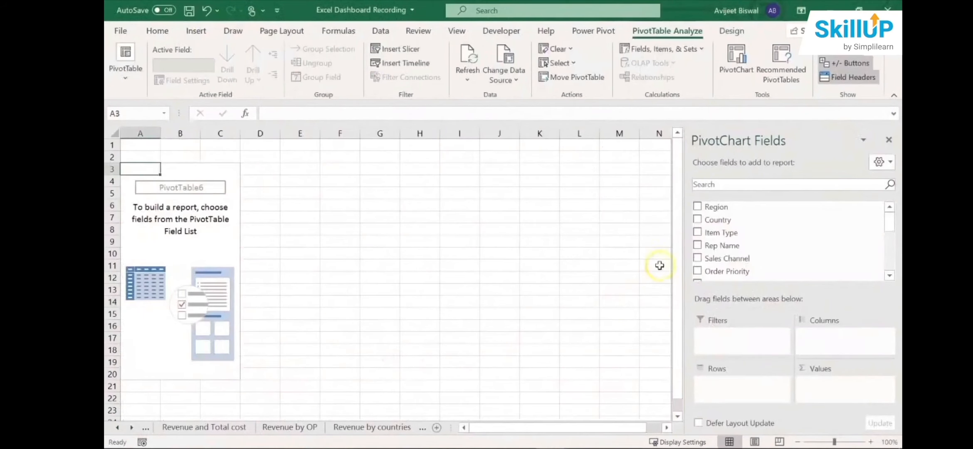
- Set Item Type as the PivotTable's rows and the sum of Total Revenue as its values
left_click_drag(889, 223, 889, 230)
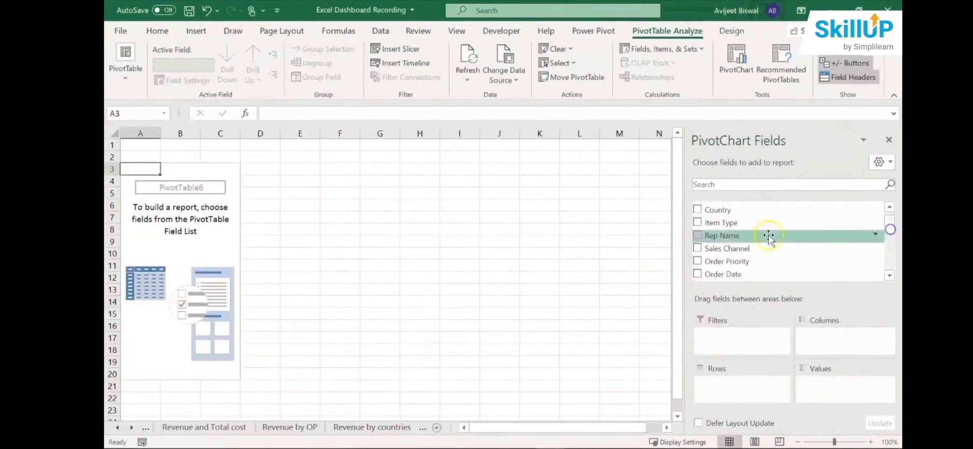
left_click_drag(758, 229, 732, 385)
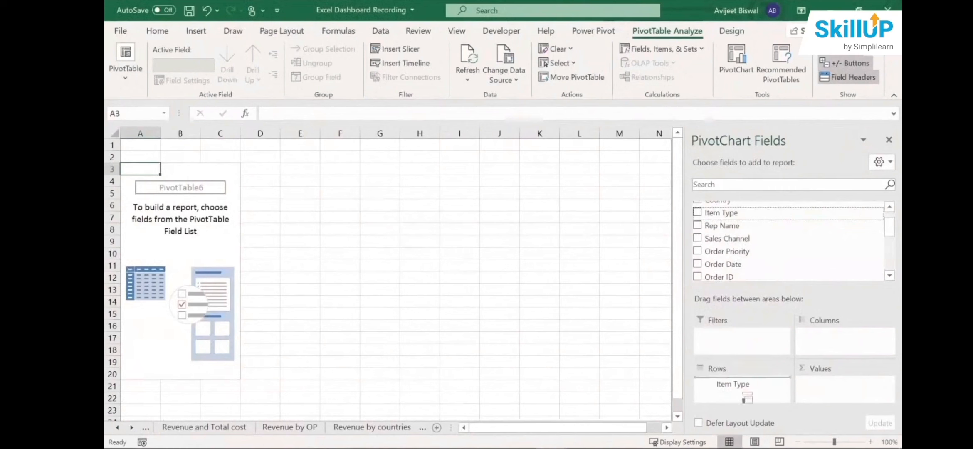
left_click_drag(892, 226, 890, 259)
left_click_drag(755, 215, 830, 375)
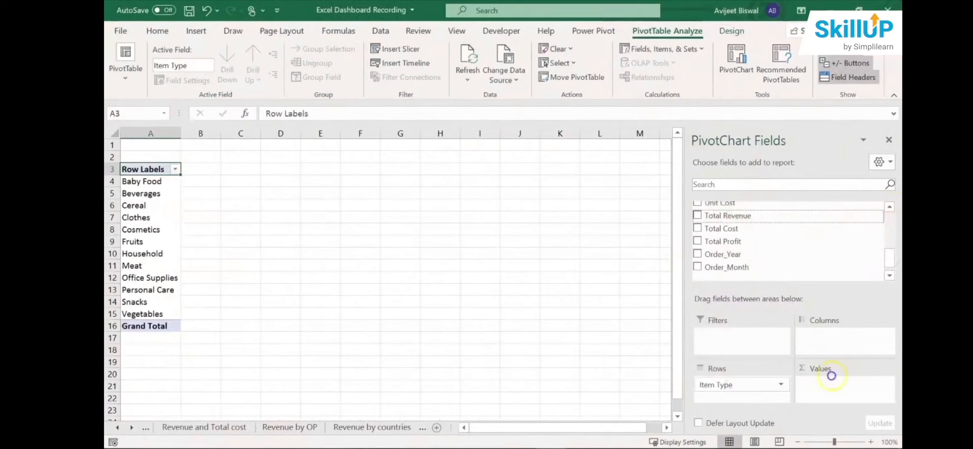
left_click_drag(844, 410, 840, 393)
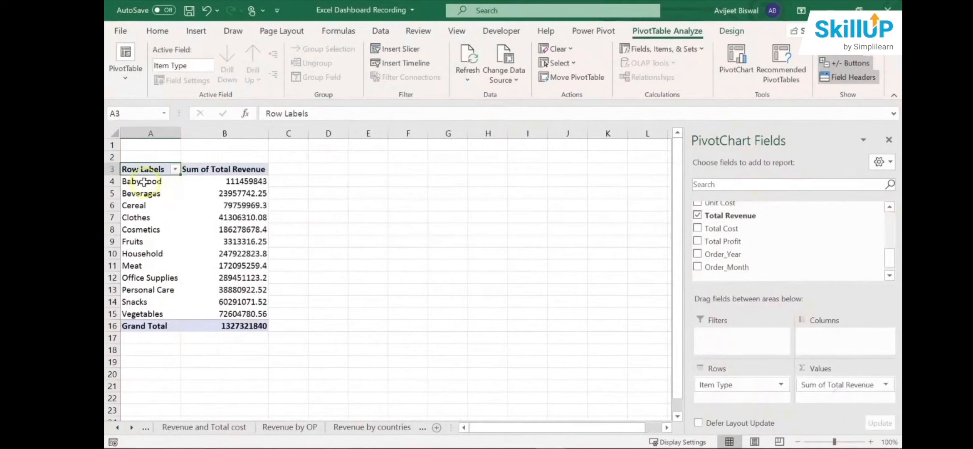
- Sort the item types in the PivotTable by Sum of Total Revenue from largest to smallest
left_click_drag(143, 181, 144, 311)
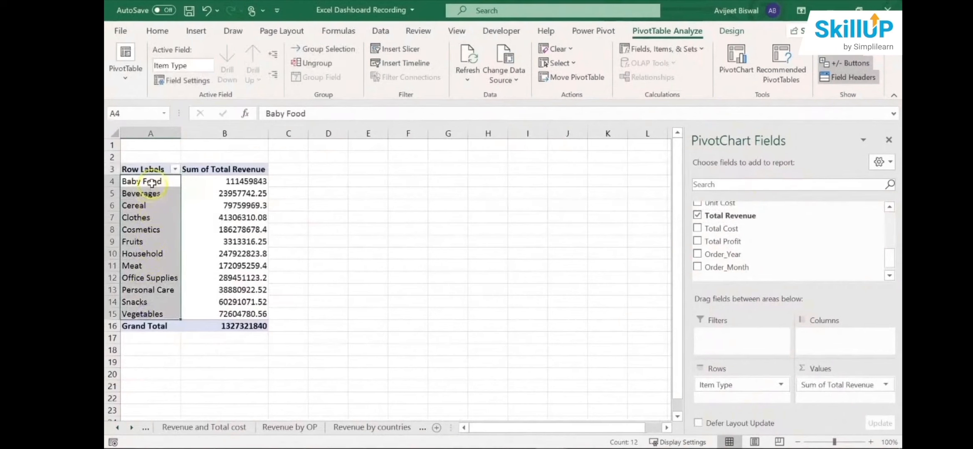
left_click(231, 182)
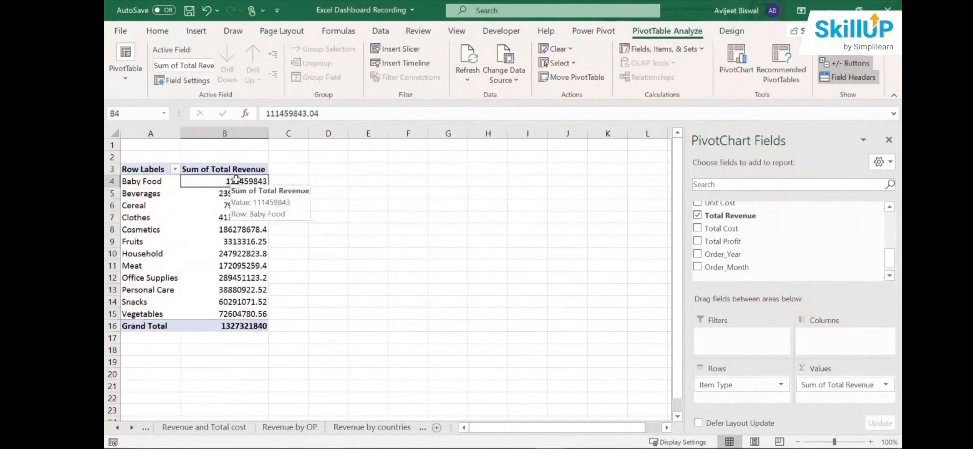
left_click_drag(236, 179, 237, 311)
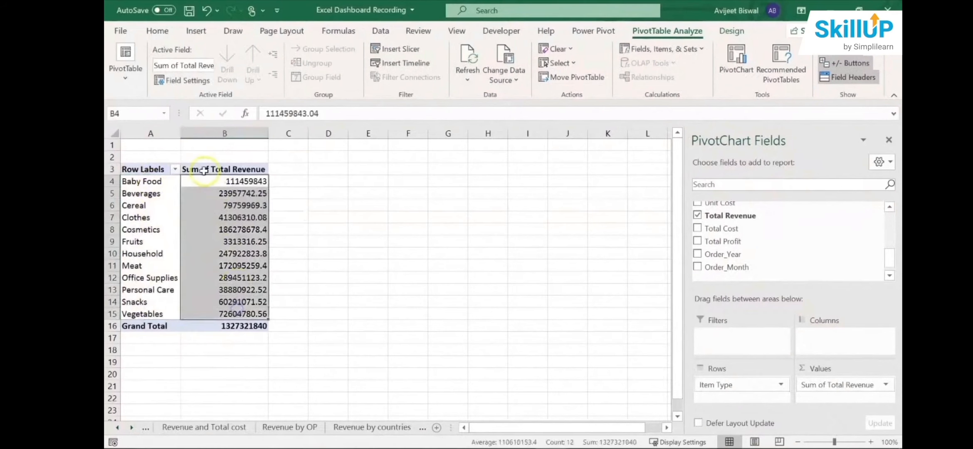
left_click(239, 181)
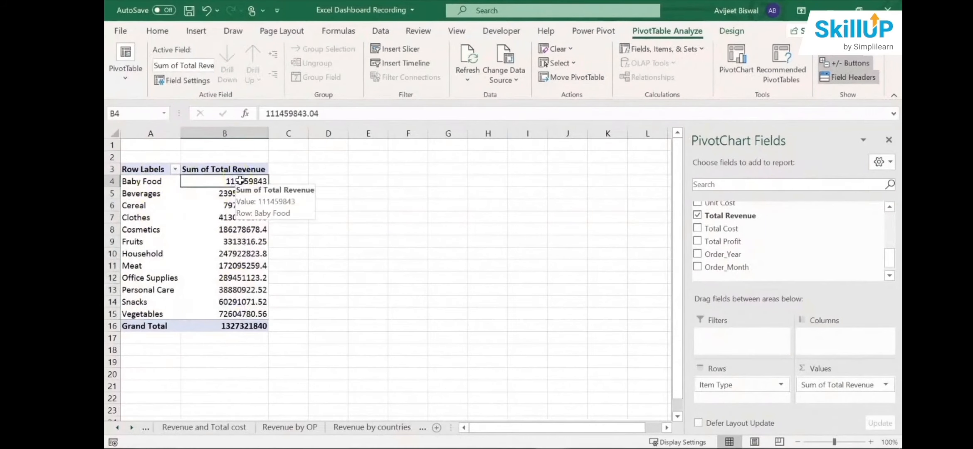
right_click(241, 180)
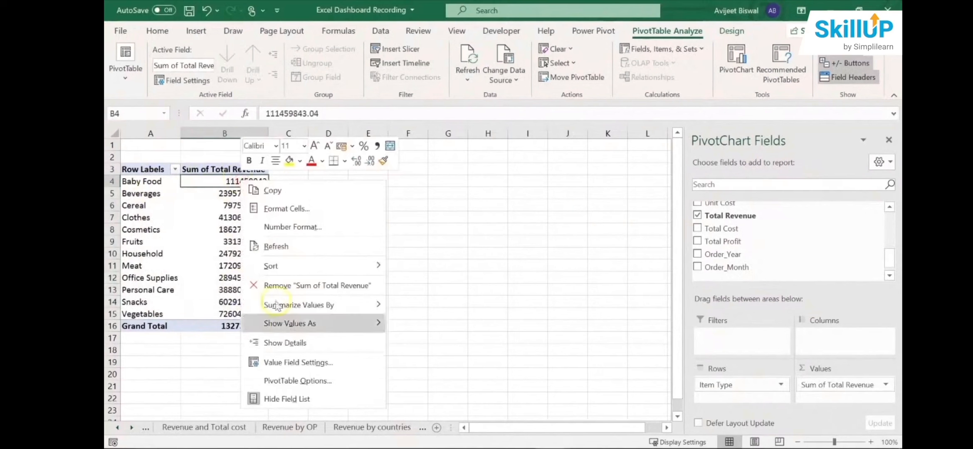
mouse_move(304, 268)
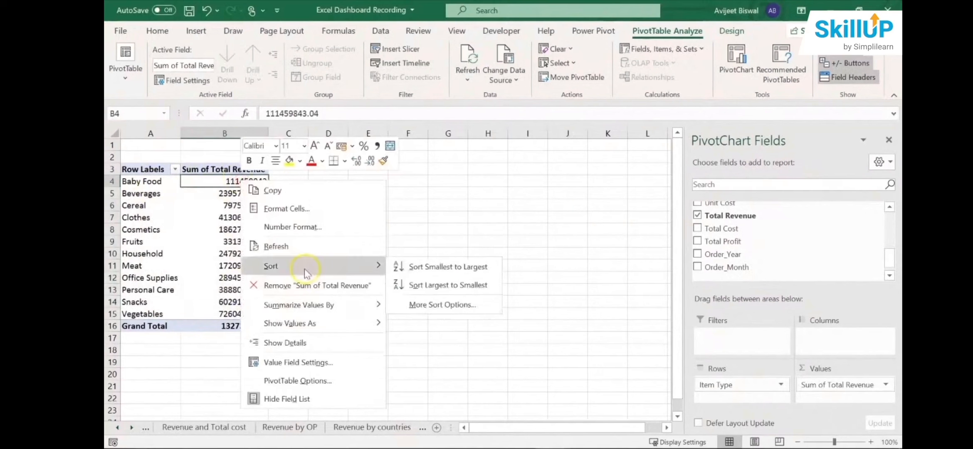
left_click(455, 288)
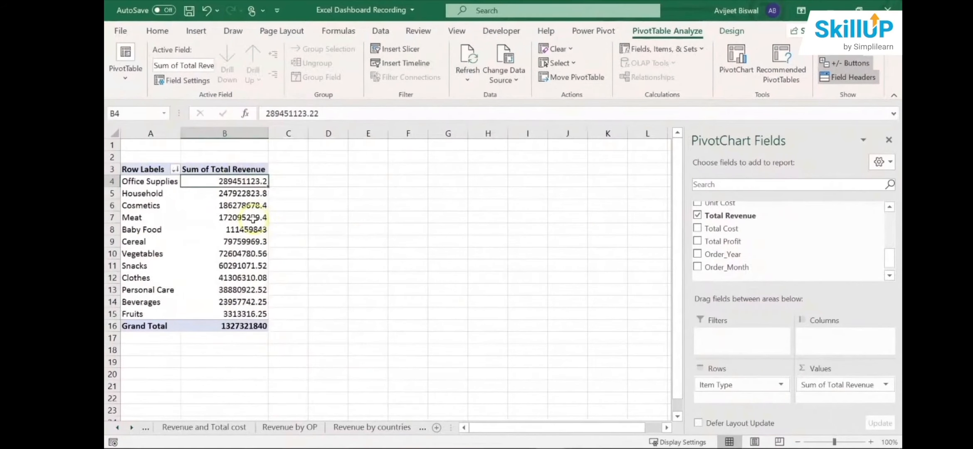
- Examine which item types rank highest and lowest by revenue in the sorted PivotTable
left_click(172, 181)
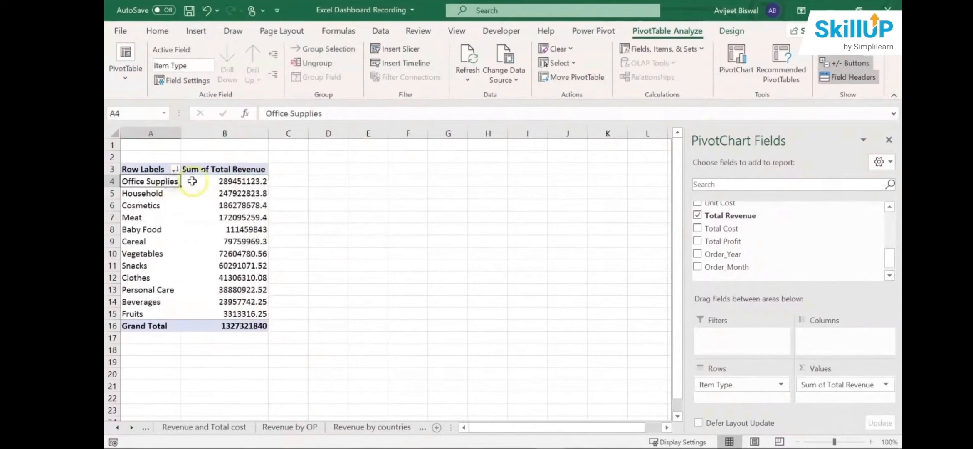
left_click(239, 181)
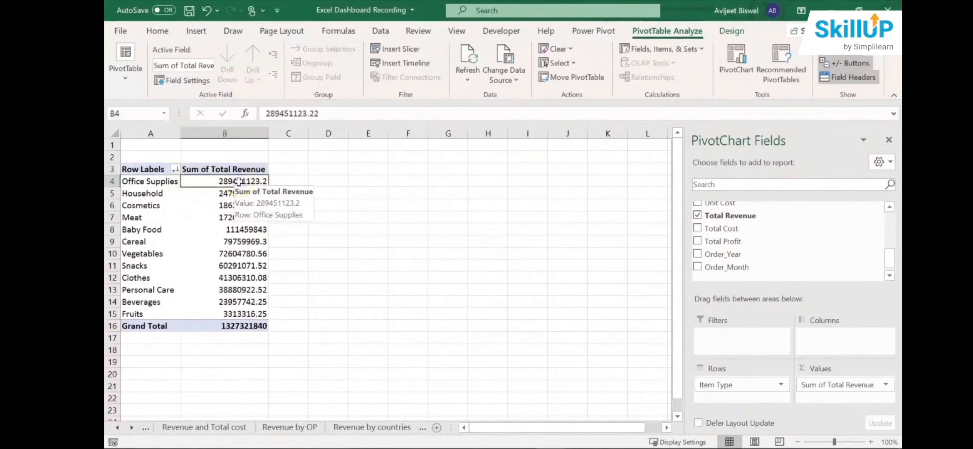
left_click(155, 194)
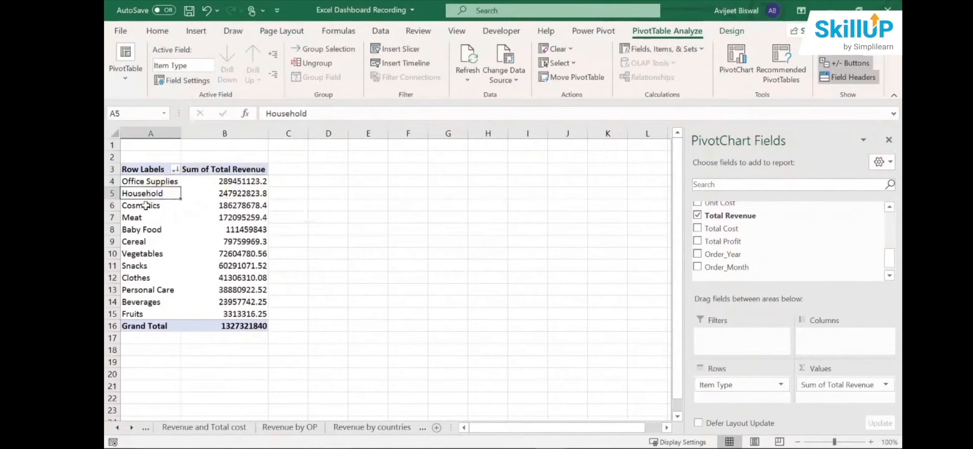
left_click(145, 205)
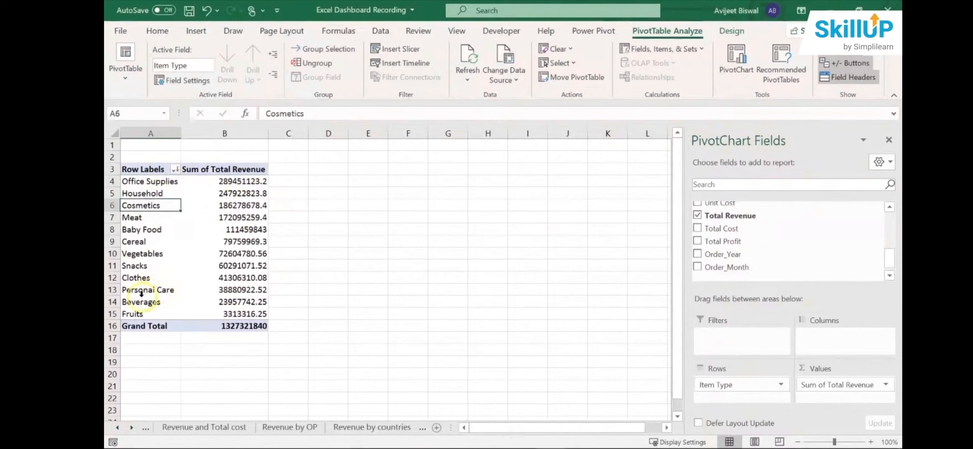
left_click(136, 315)
left_click(207, 314)
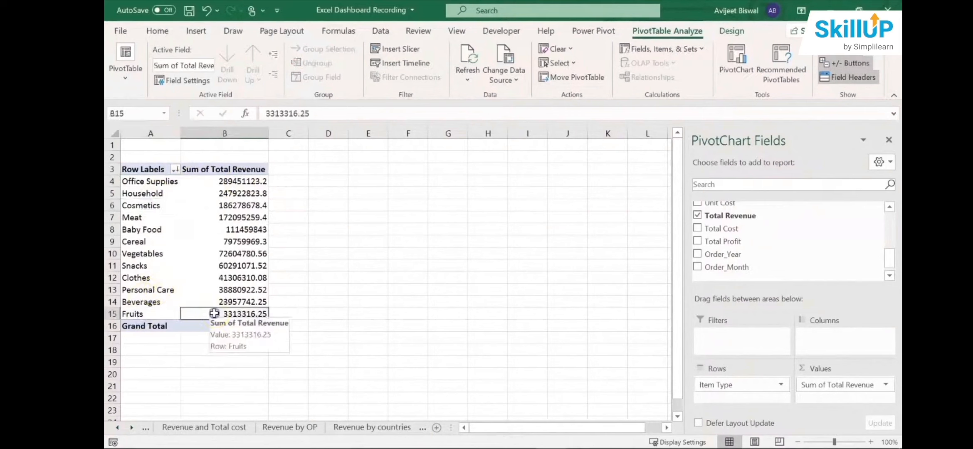
- Insert a clustered bar PivotChart of total revenue by item type and position it beside the PivotTable
left_click(888, 140)
left_click(228, 242)
left_click(195, 31)
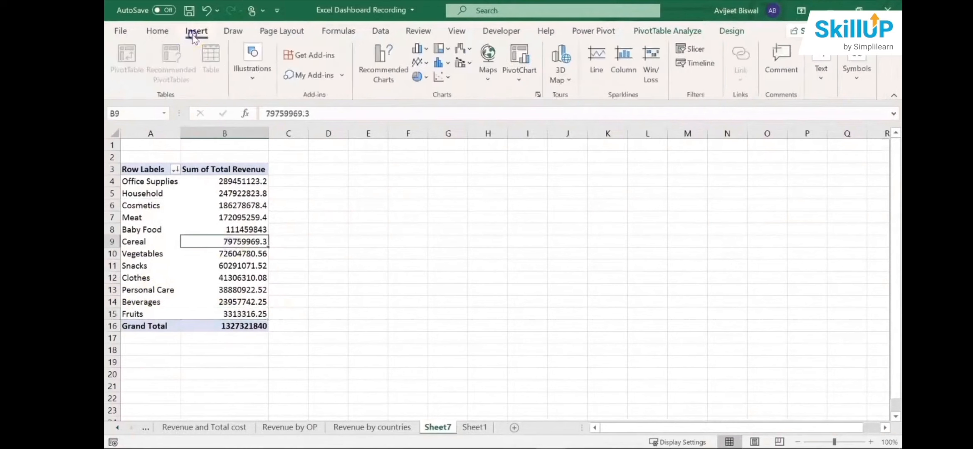
left_click(382, 65)
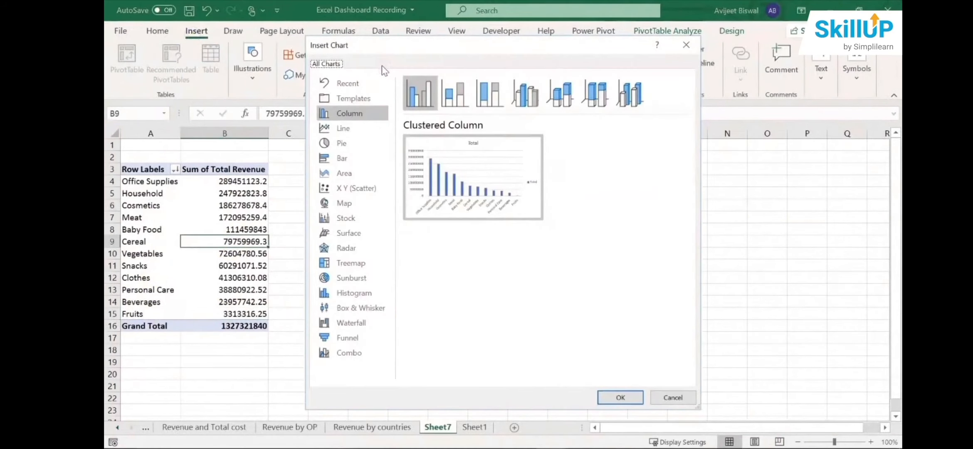
left_click(363, 164)
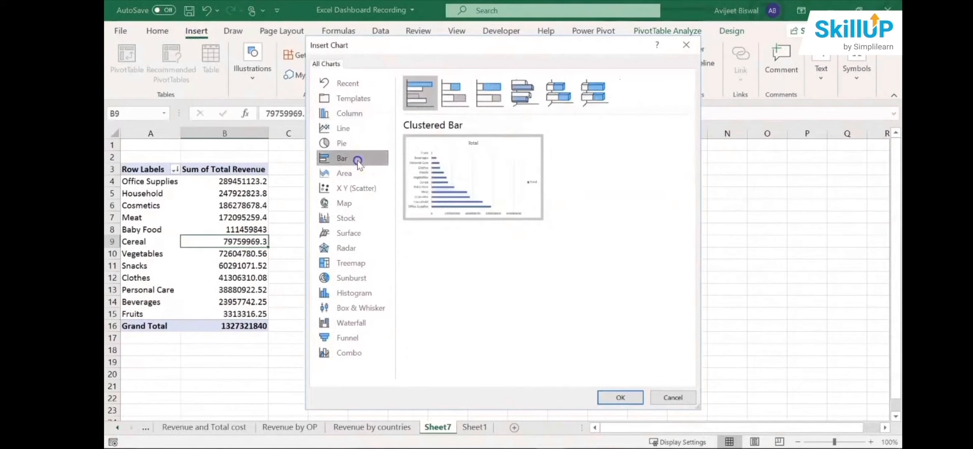
mouse_move(465, 169)
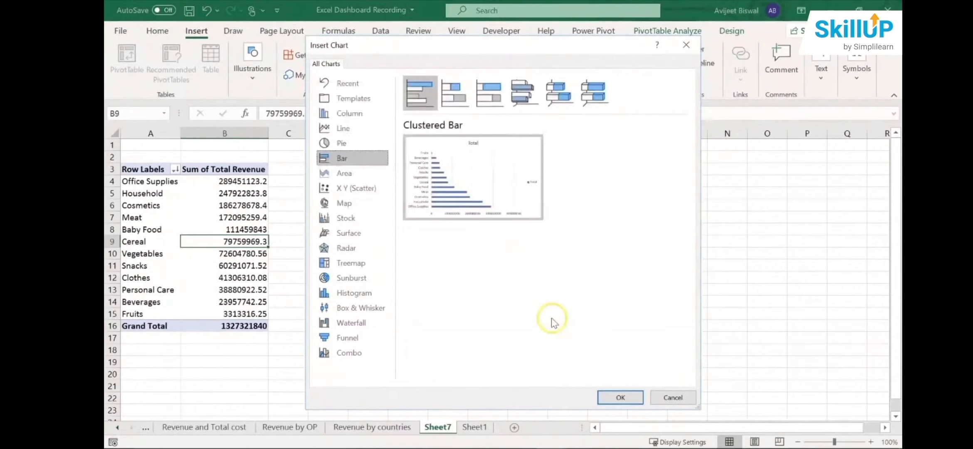
left_click(619, 398)
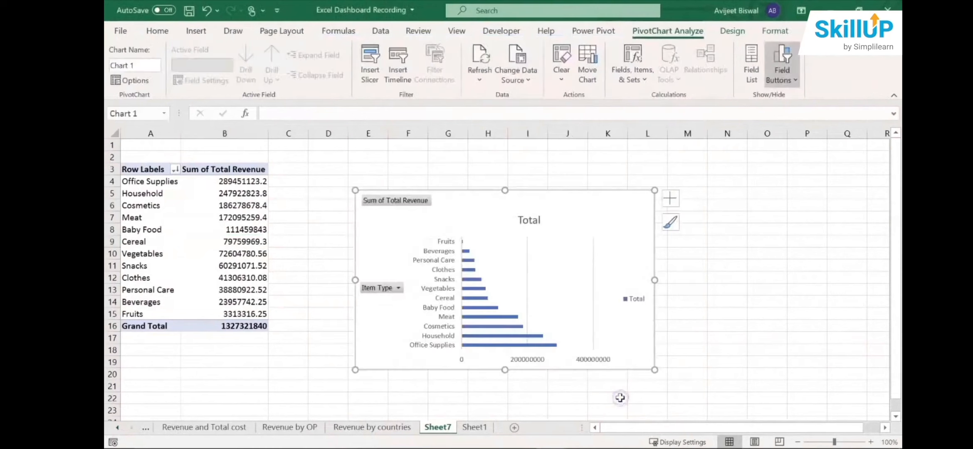
left_click_drag(534, 195, 527, 163)
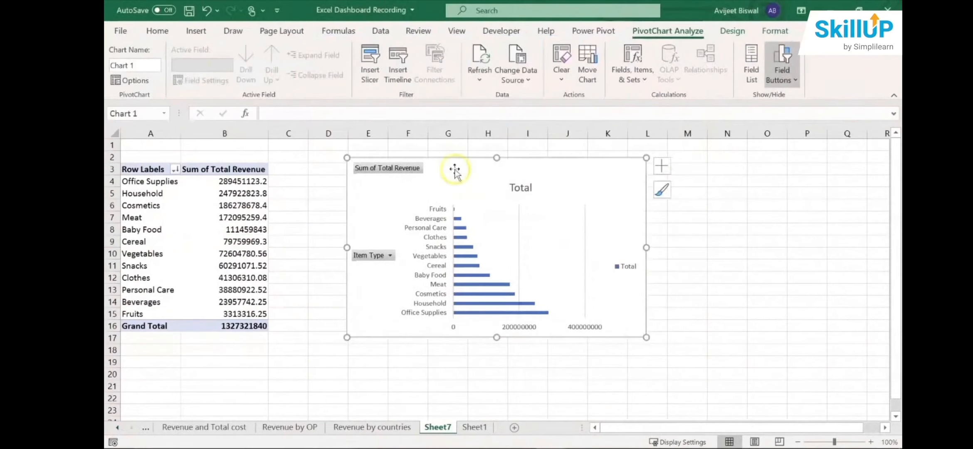
- Hide all field buttons on the bar chart and delete its legend
right_click(407, 170)
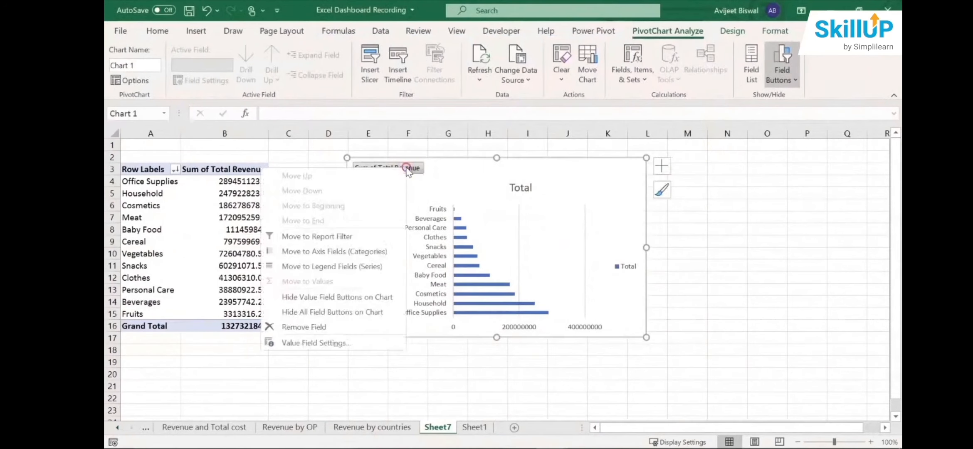
left_click(343, 312)
left_click(626, 254)
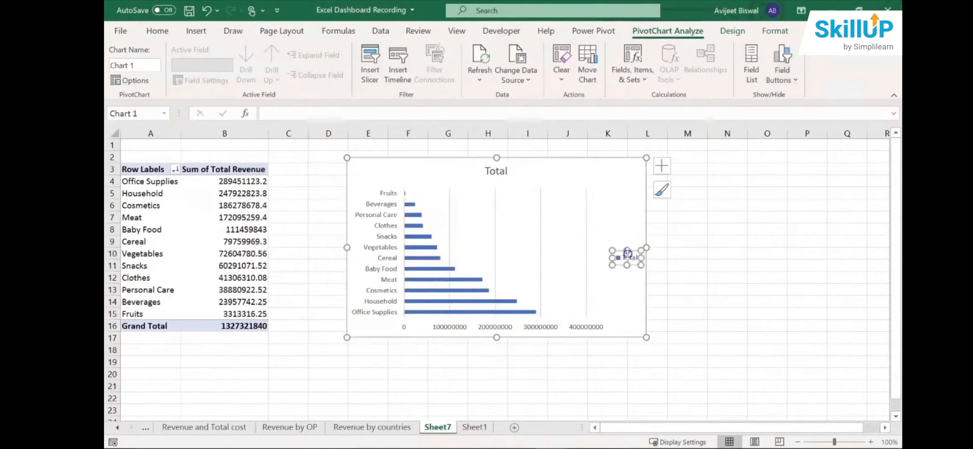
key("Delete")
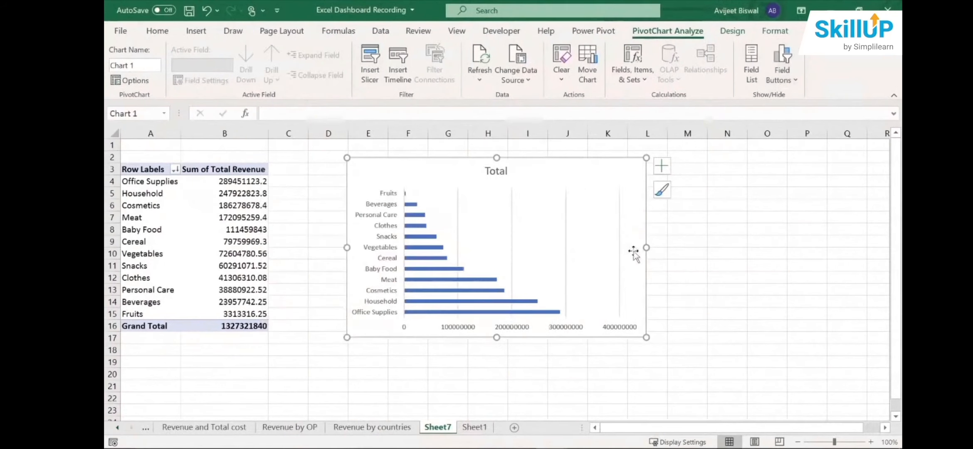
- Change the bar chart's title to "Revenue by Items"
left_click(498, 170)
double_click(498, 171)
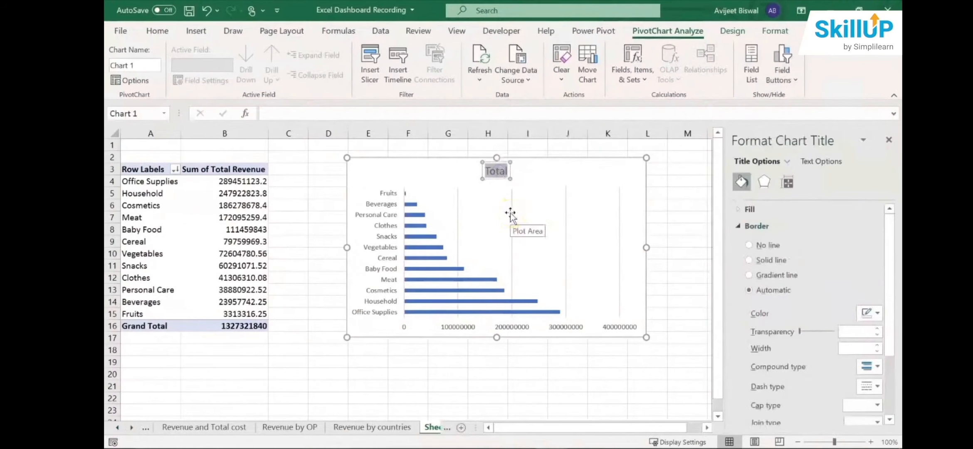
type("Revyue")
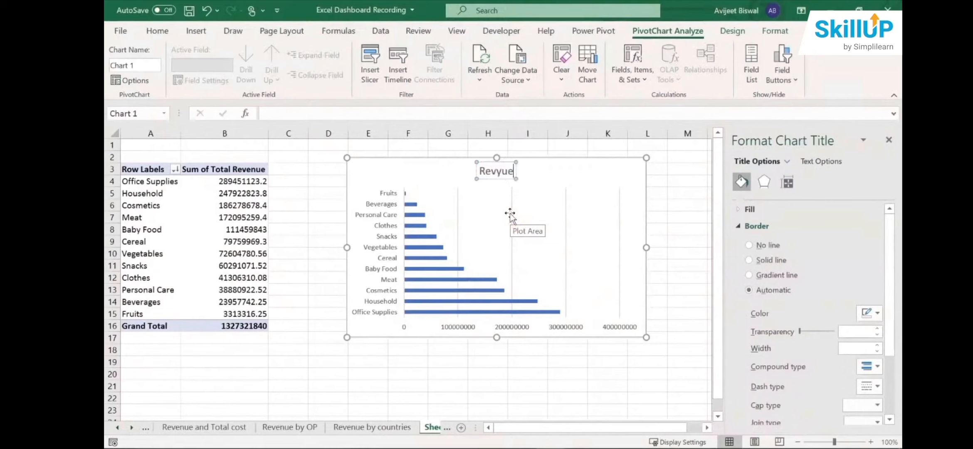
key("BackSpace")
key("BackSpace")
key("BackSpace")
type("enue b")
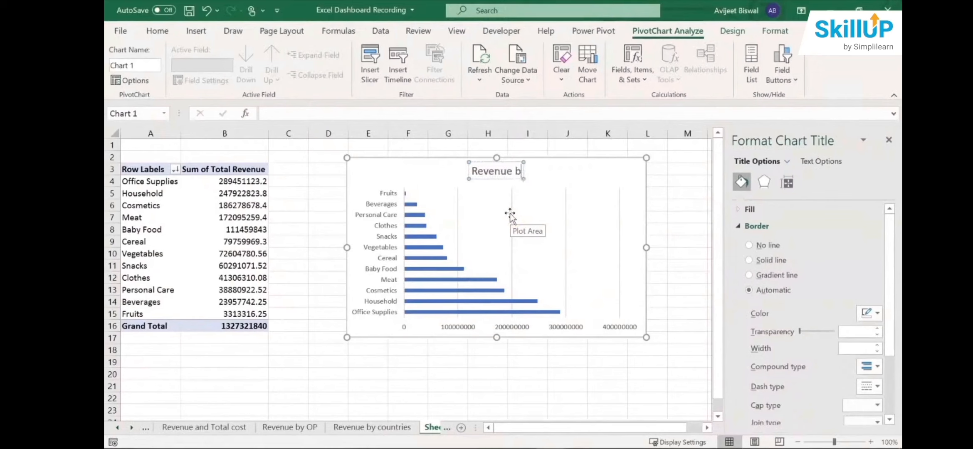
type("y Items")
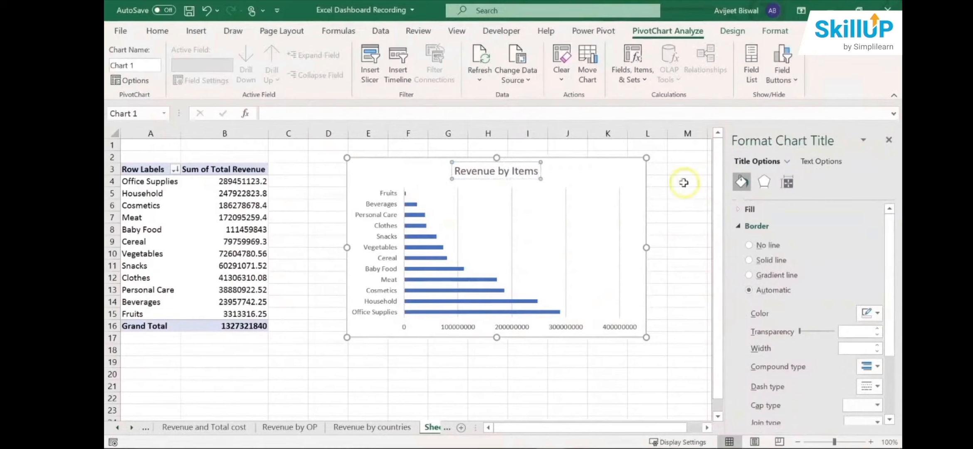
left_click(669, 198)
left_click(622, 180)
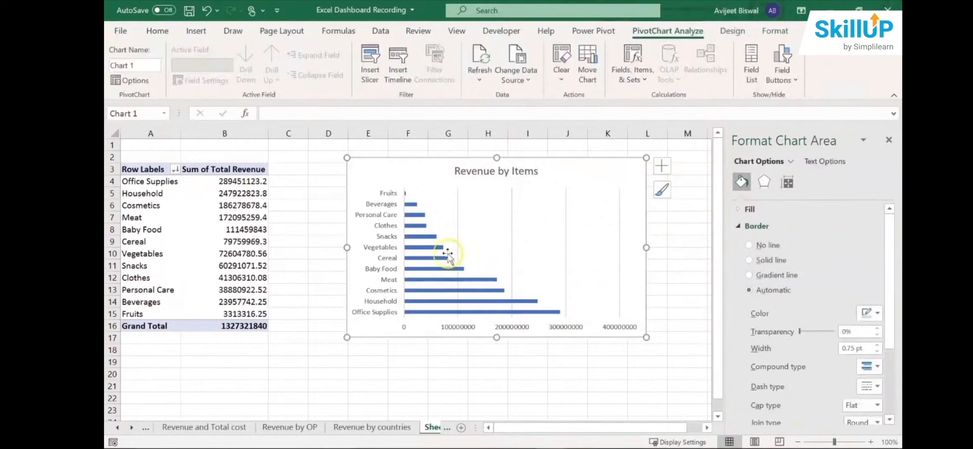
- Fill the bar chart's data series with the green theme color
left_click(414, 206)
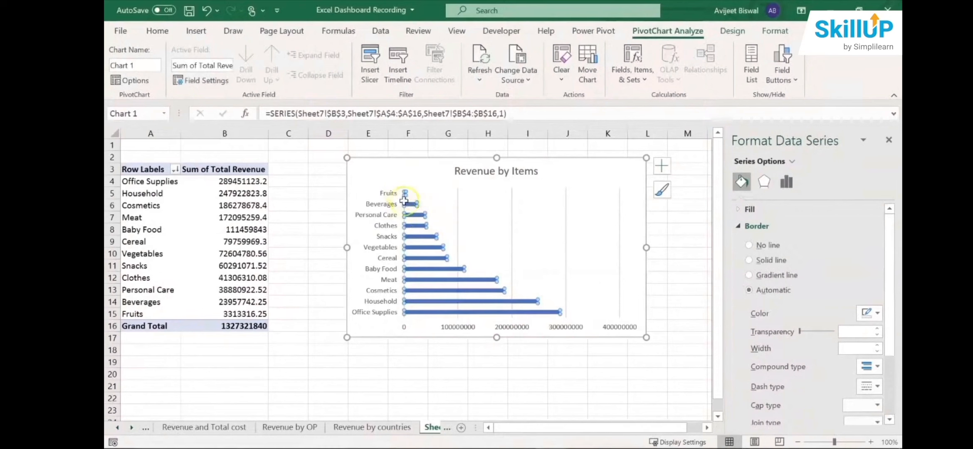
left_click(157, 32)
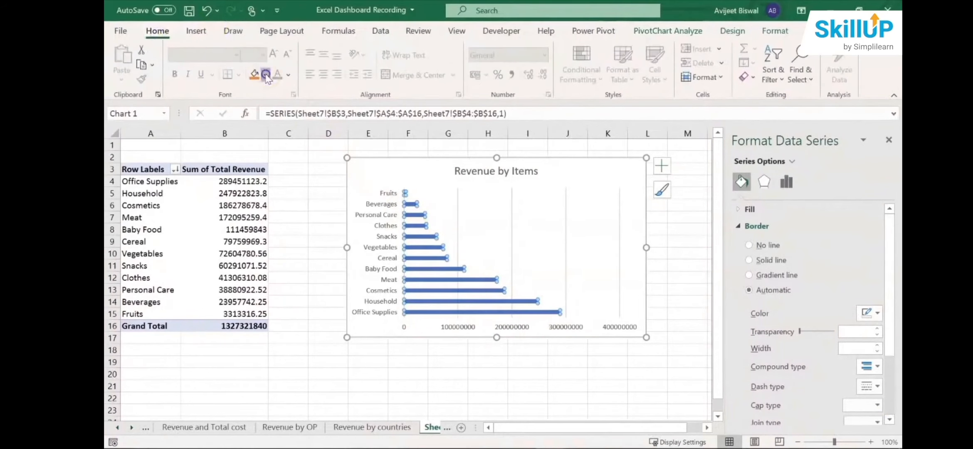
left_click(265, 75)
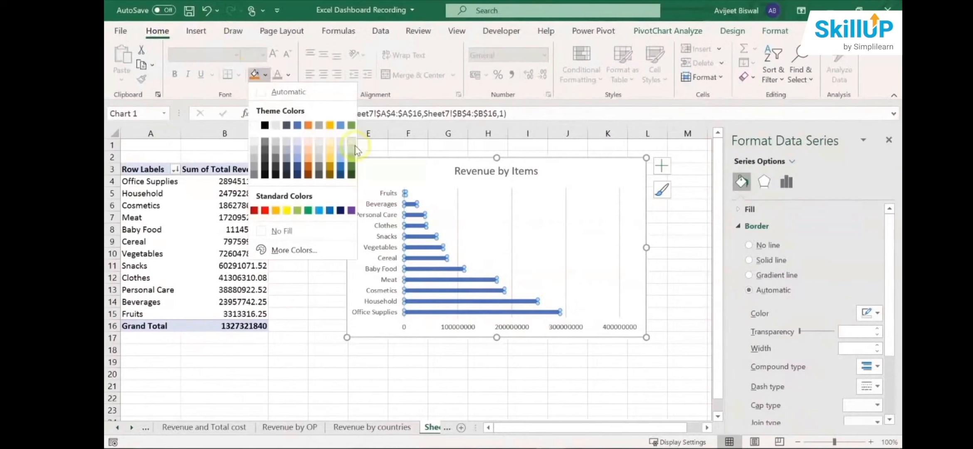
left_click(352, 126)
left_click(333, 253)
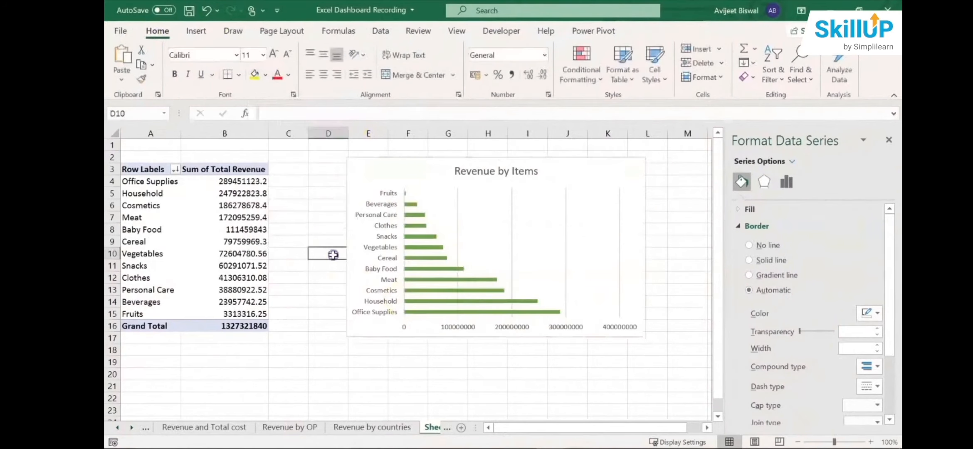
- Thicken the green bars by reducing the series' gap width, and make the chart narrower and taller
left_click(444, 267)
left_click(444, 267)
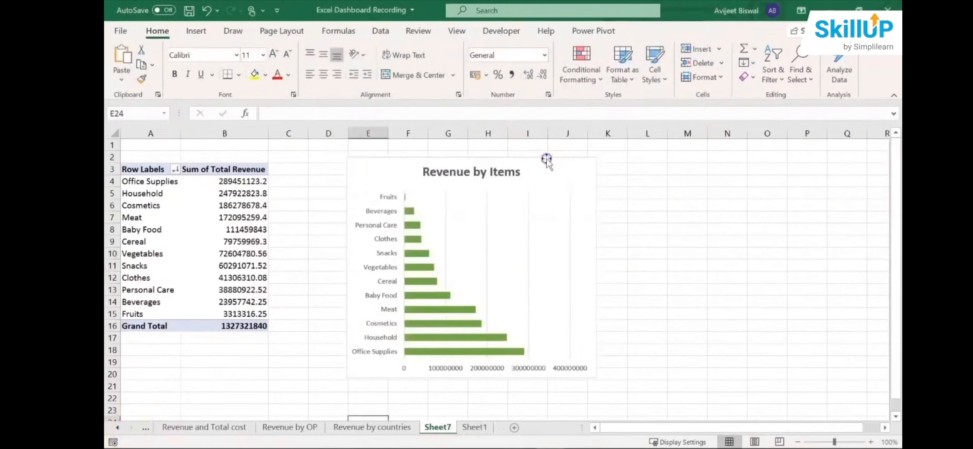
left_click(561, 160)
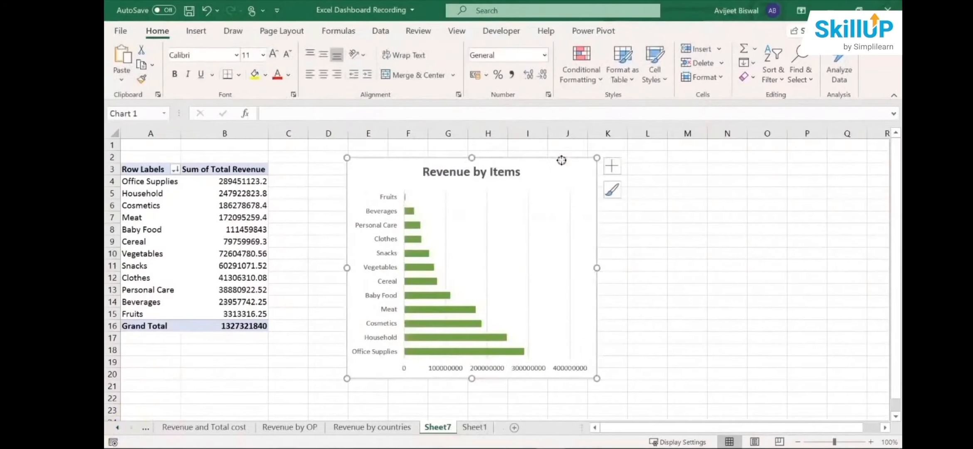
- Remove the bold formatting from the "Revenue by Items" chart title and set its font size to 14
left_click(455, 179)
double_click(456, 174)
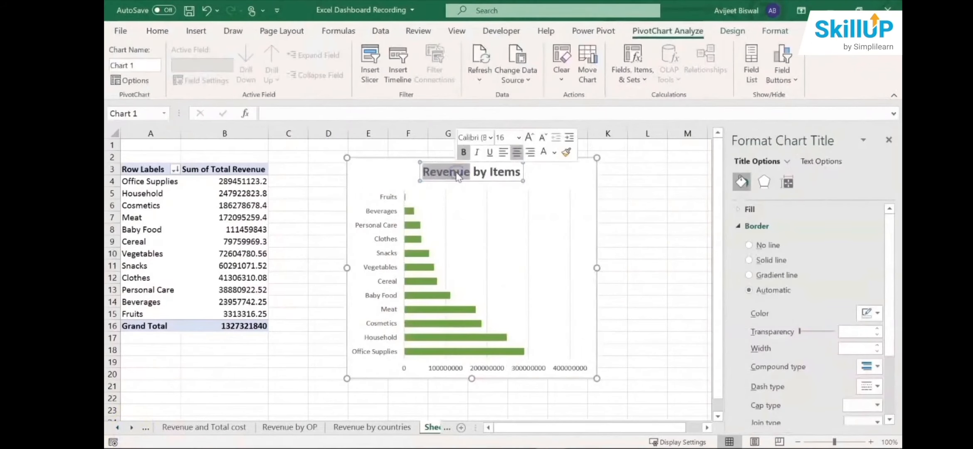
triple_click(456, 174)
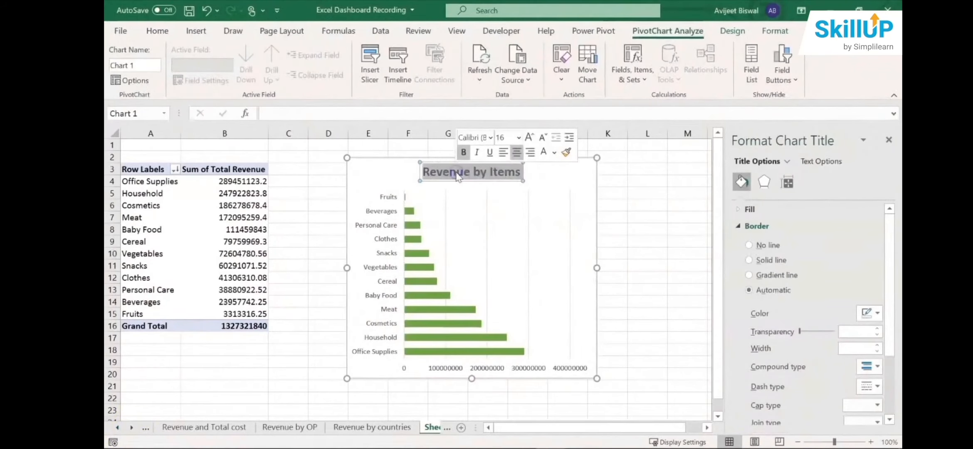
left_click(156, 32)
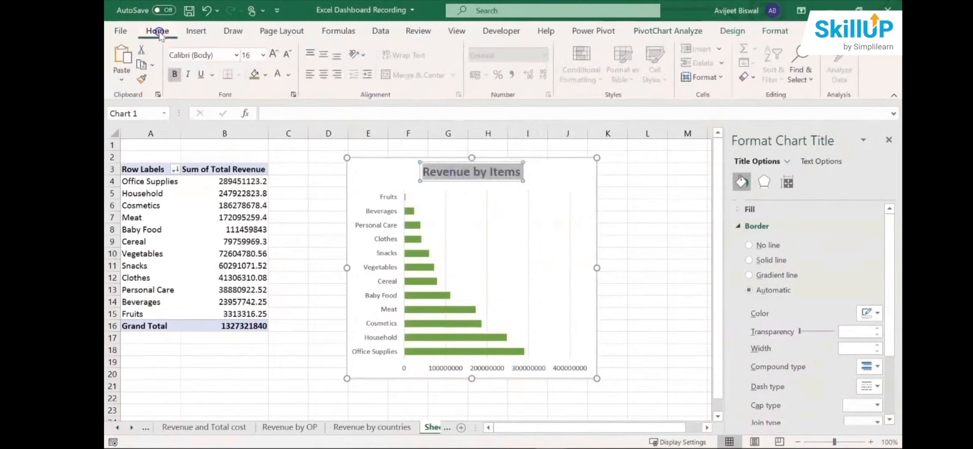
left_click(175, 75)
left_click(251, 55)
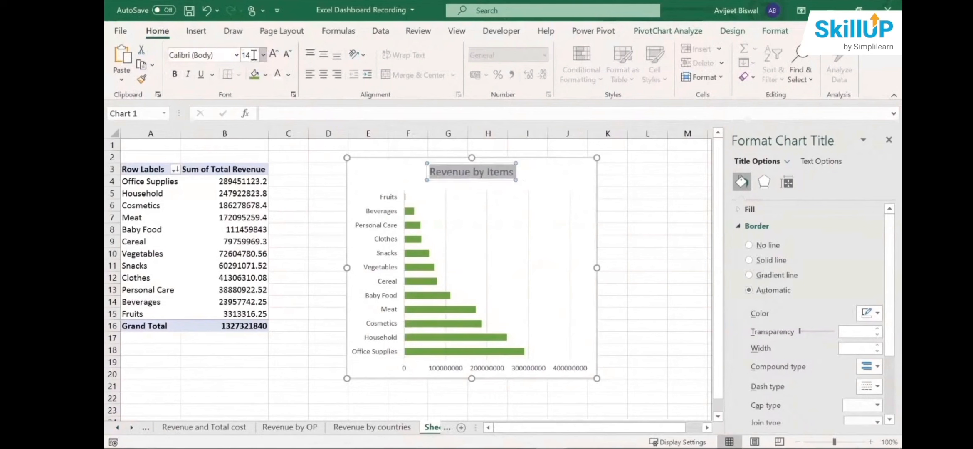
left_click(517, 177)
left_click(517, 174)
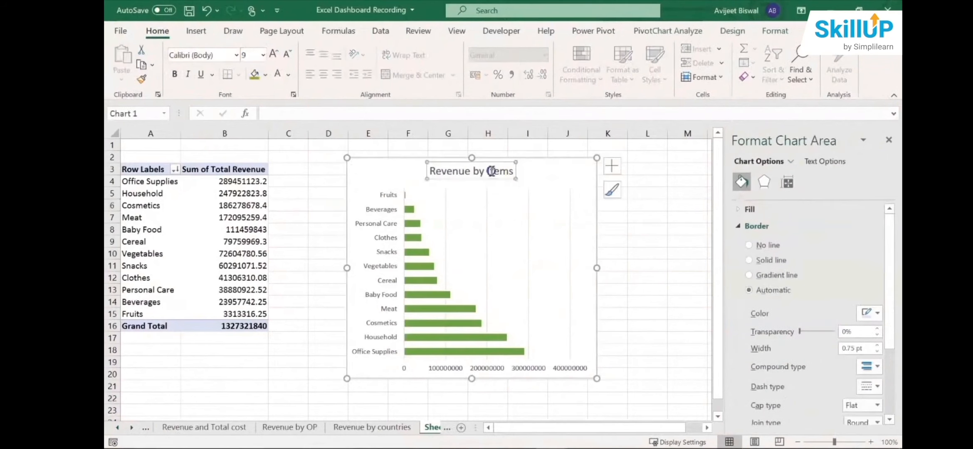
- Color the "Revenue by Items" chart title with the blue theme color
triple_click(503, 173)
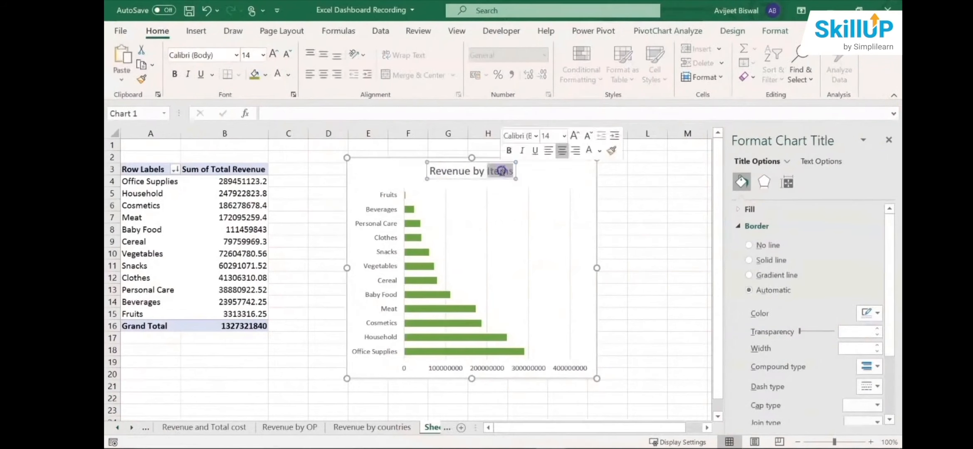
left_click(290, 76)
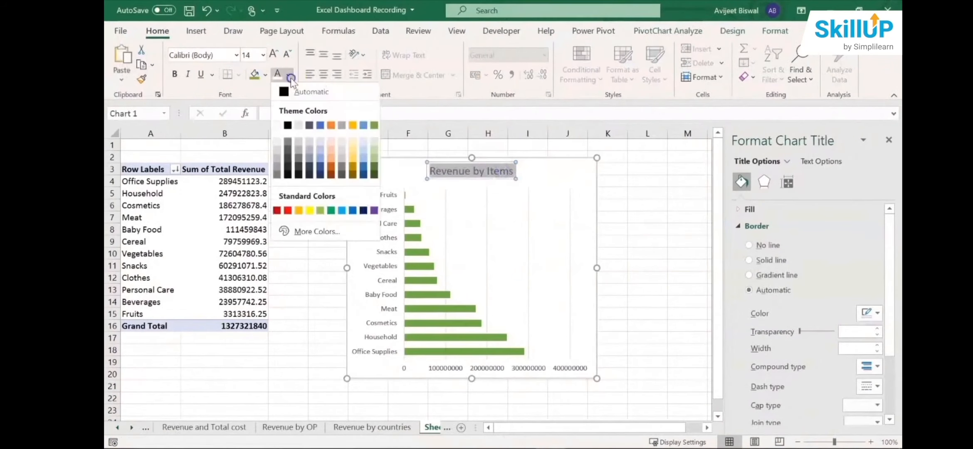
left_click(320, 125)
left_click(322, 192)
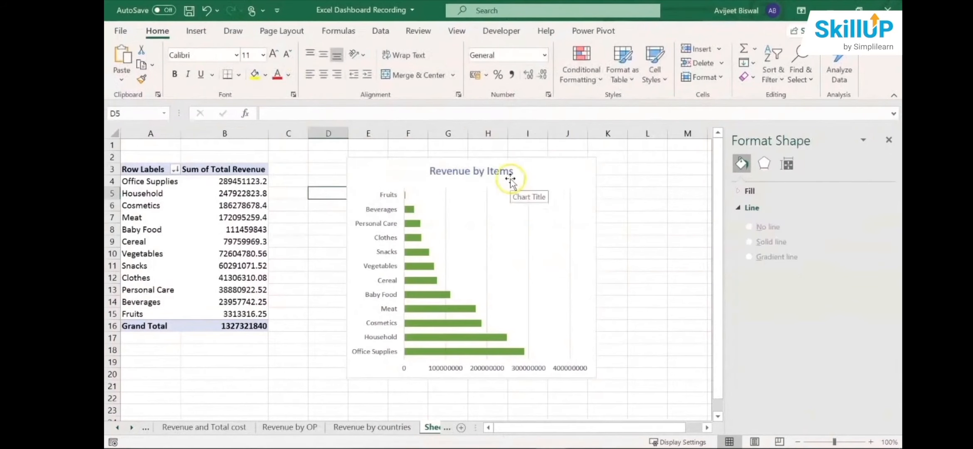
- Rename the Sheet7 worksheet as "Rev by items"
double_click(439, 427)
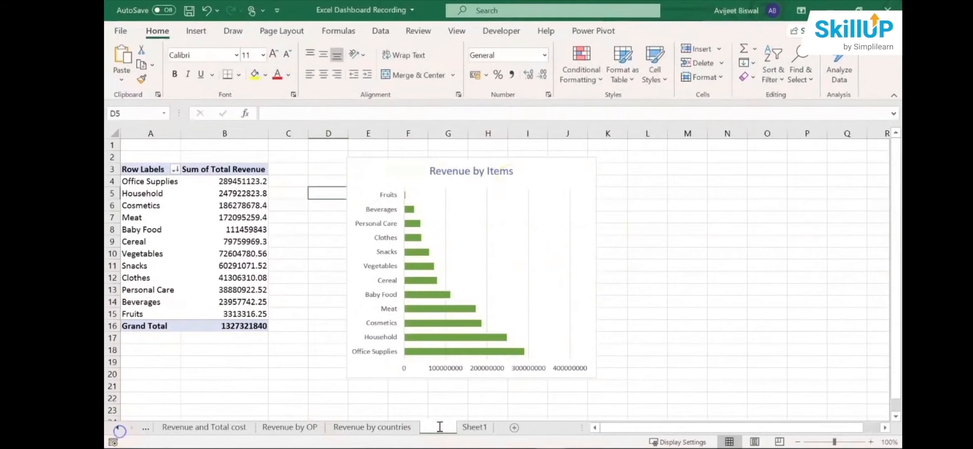
type("Re")
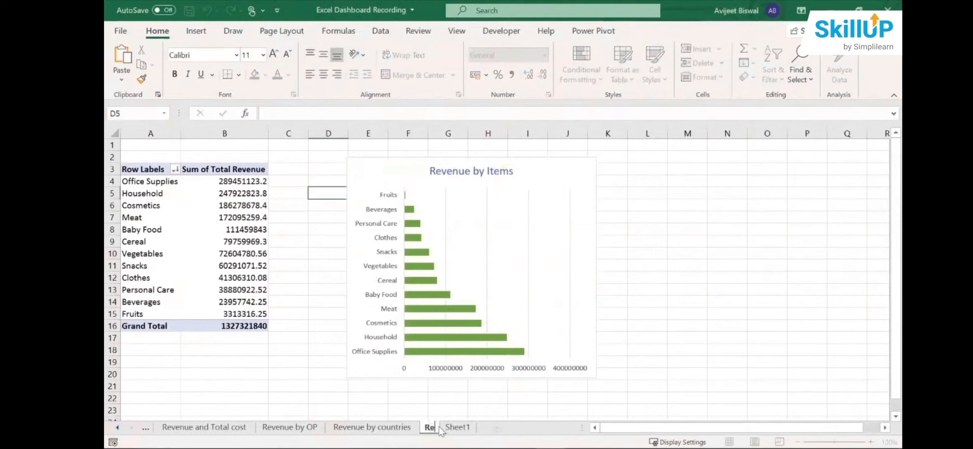
type("v by")
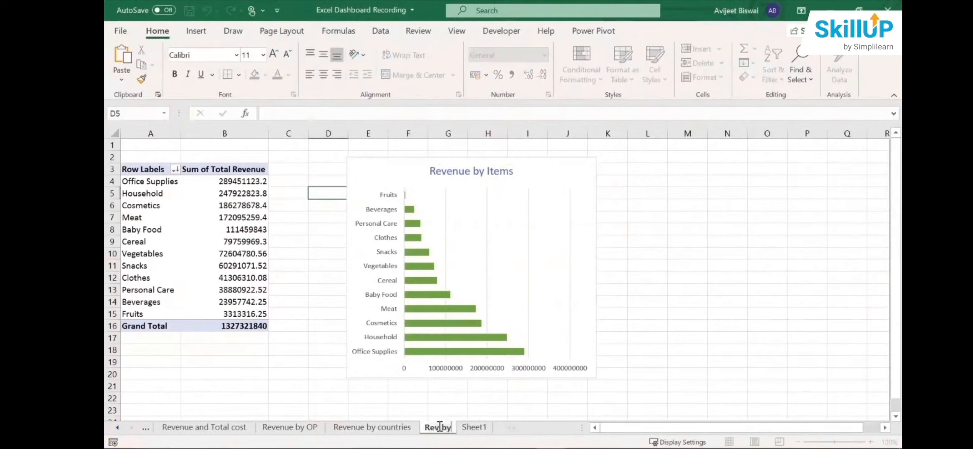
type(" items")
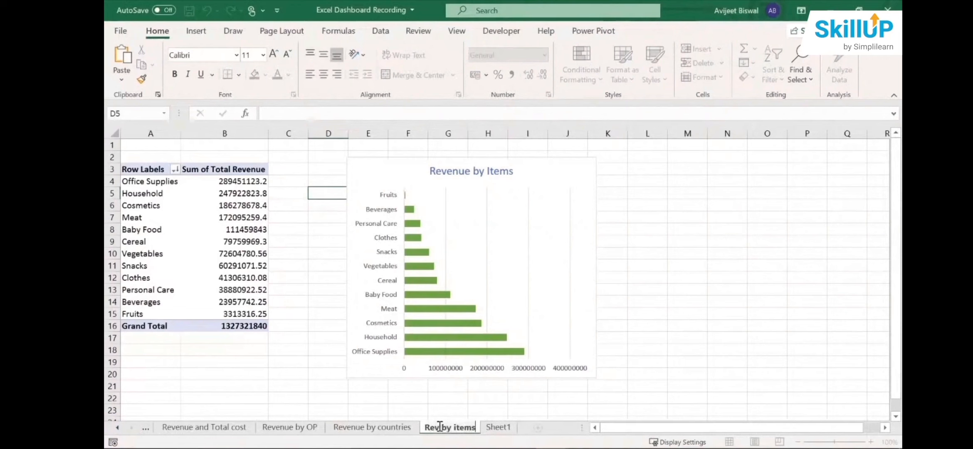
left_click(446, 398)
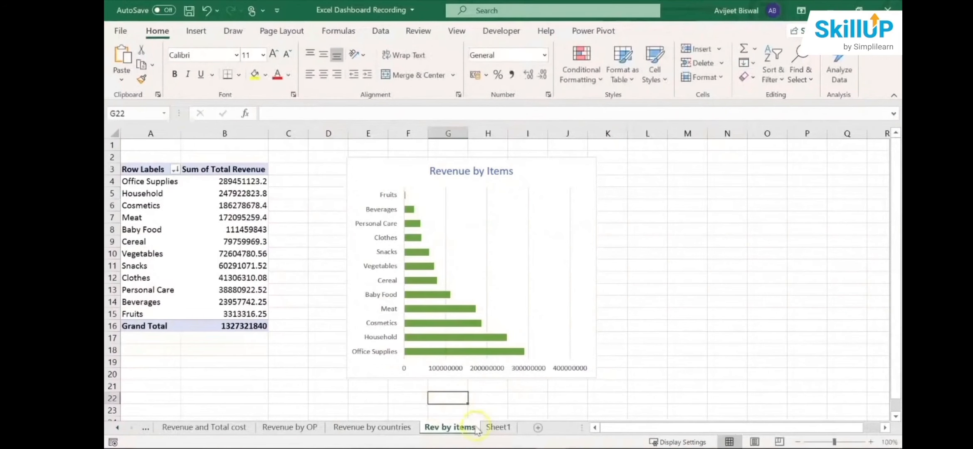
- Review the Rev by items, Revenue by countries, Revenue by OP, and Revenue and Total cost sheets
left_click(489, 428)
left_click(459, 428)
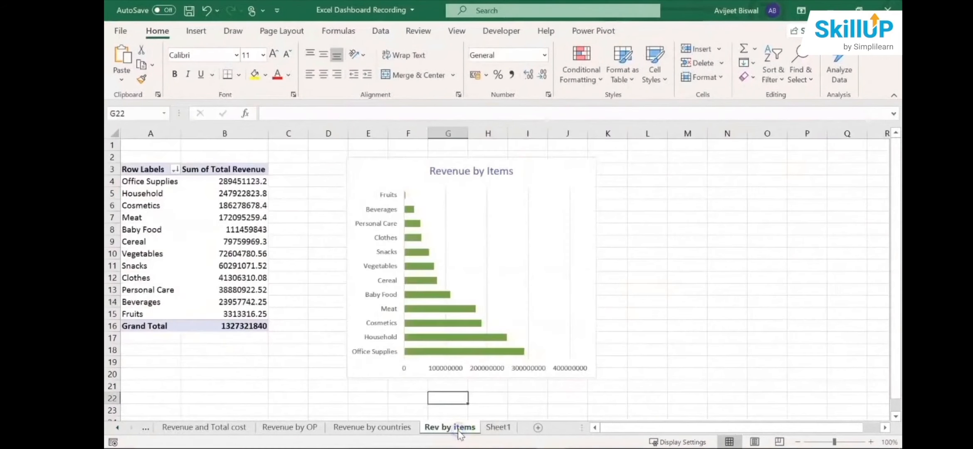
left_click(389, 428)
left_click(287, 428)
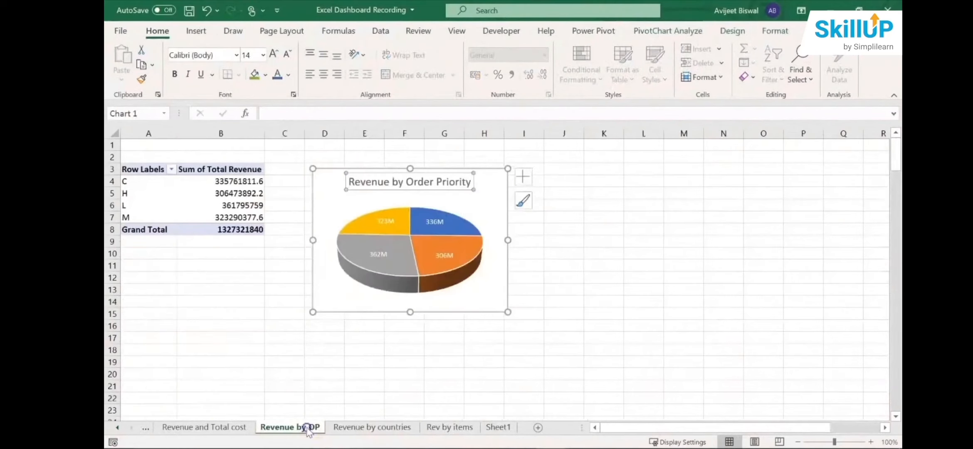
left_click(206, 428)
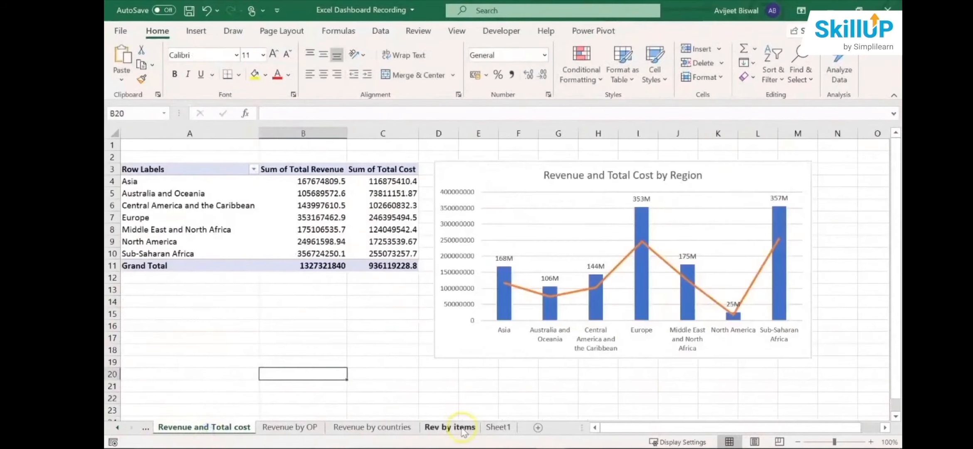
- Add a new blank worksheet directly after the Rev by items sheet and hide its gridlines
left_click(389, 428)
left_click(451, 427)
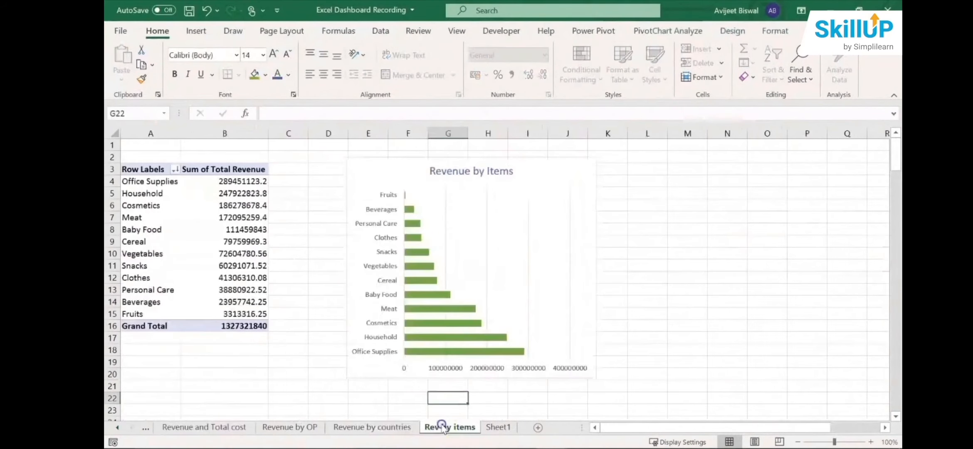
left_click(497, 429)
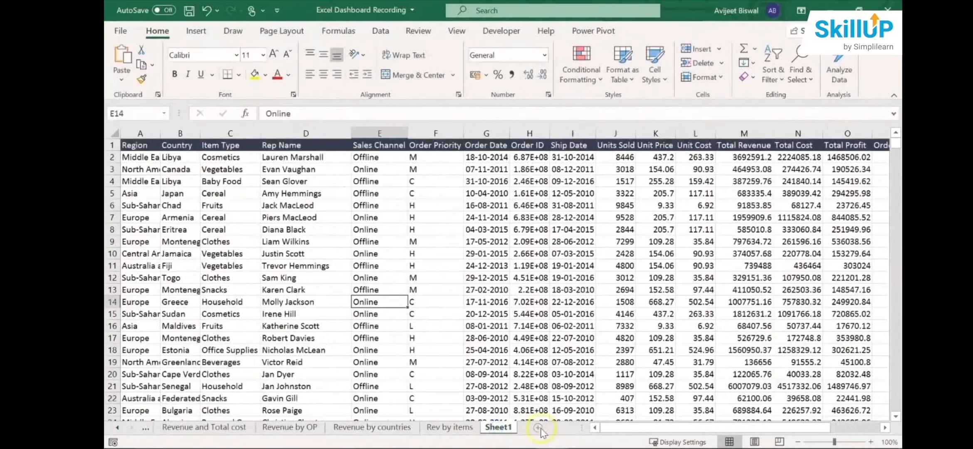
left_click(457, 428)
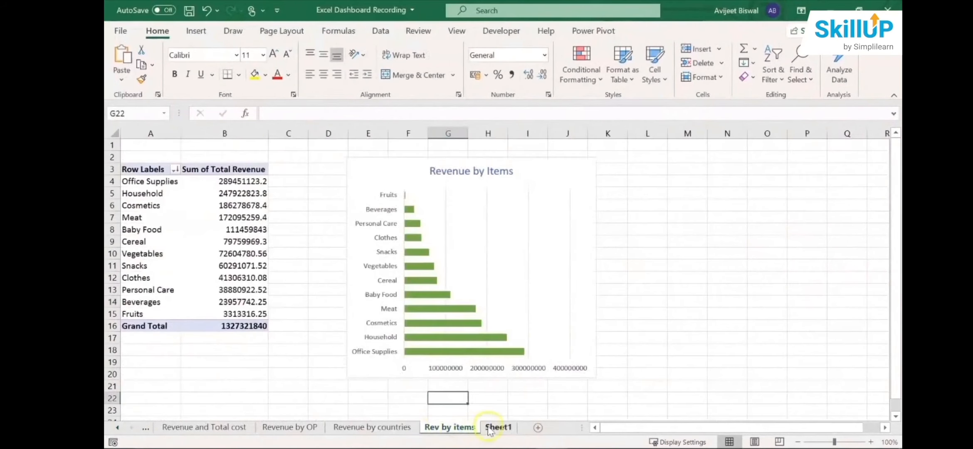
left_click(537, 426)
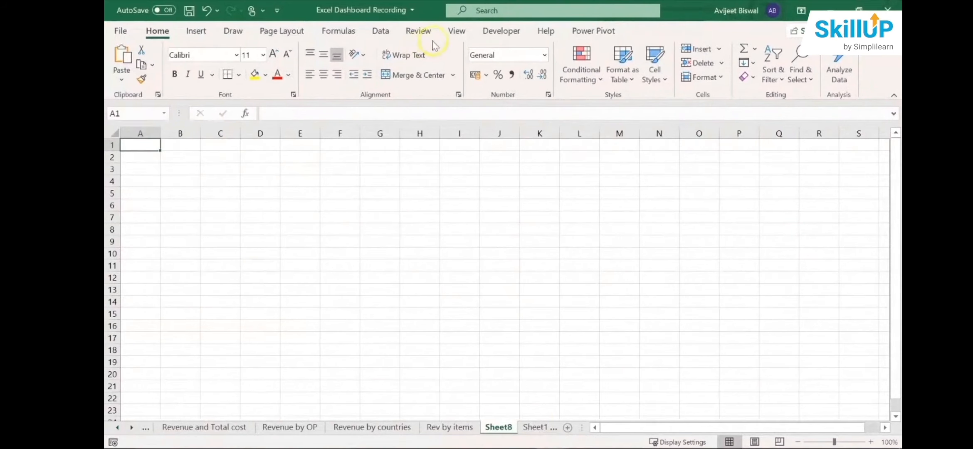
left_click(451, 34)
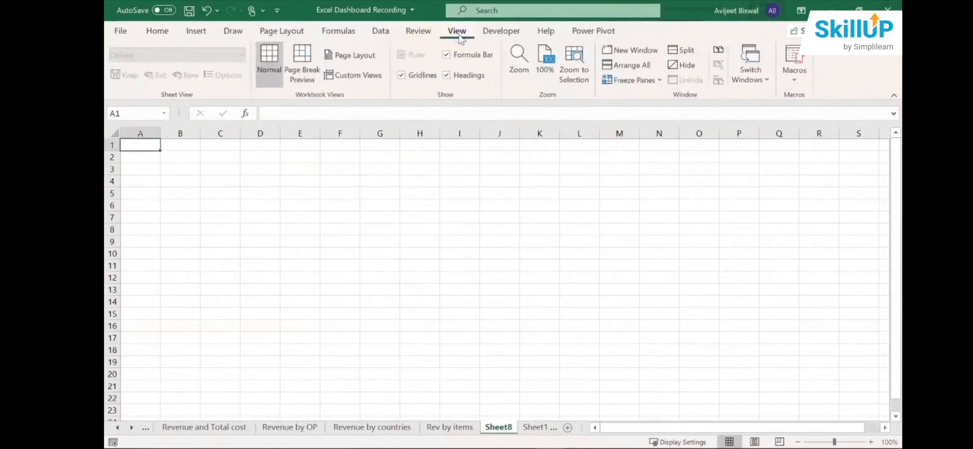
left_click(410, 77)
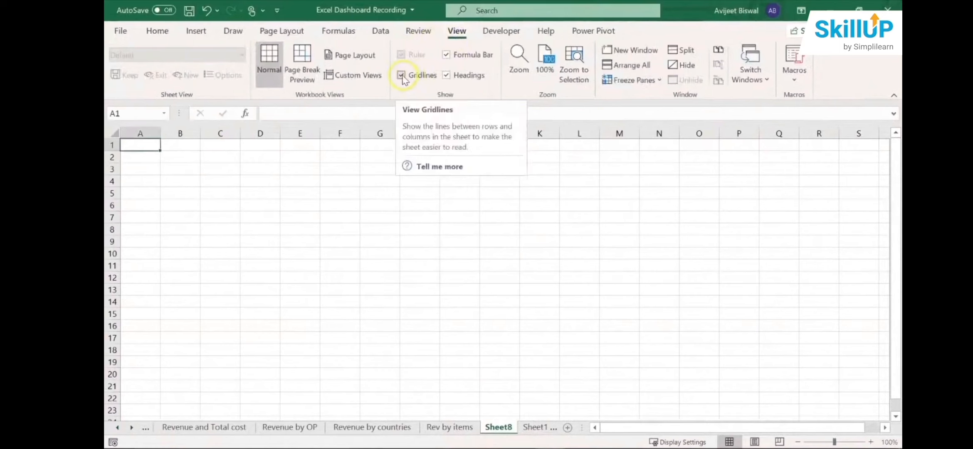
left_click(401, 76)
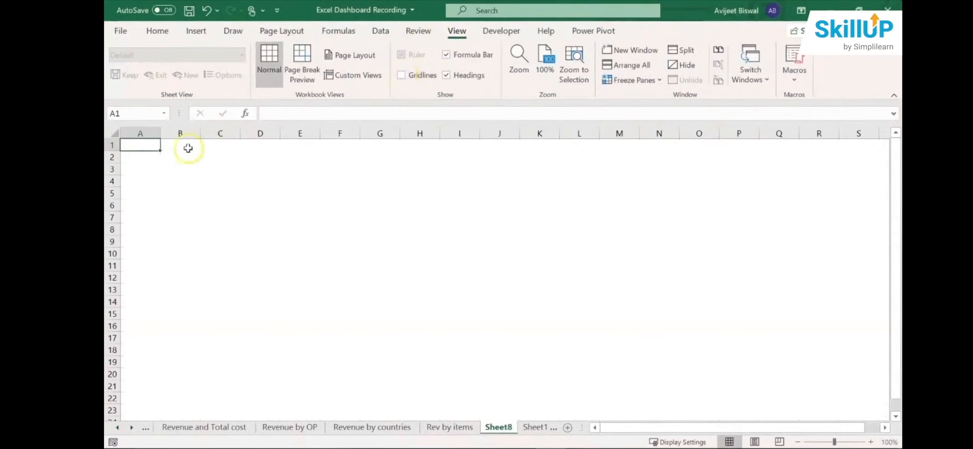
- Insert the Dashboard BG picture from the Excel Dashboard Files folder on the Desktop at cell A1 of the new sheet
left_click_drag(152, 145, 176, 188)
left_click(158, 169)
left_click(150, 146)
left_click(197, 33)
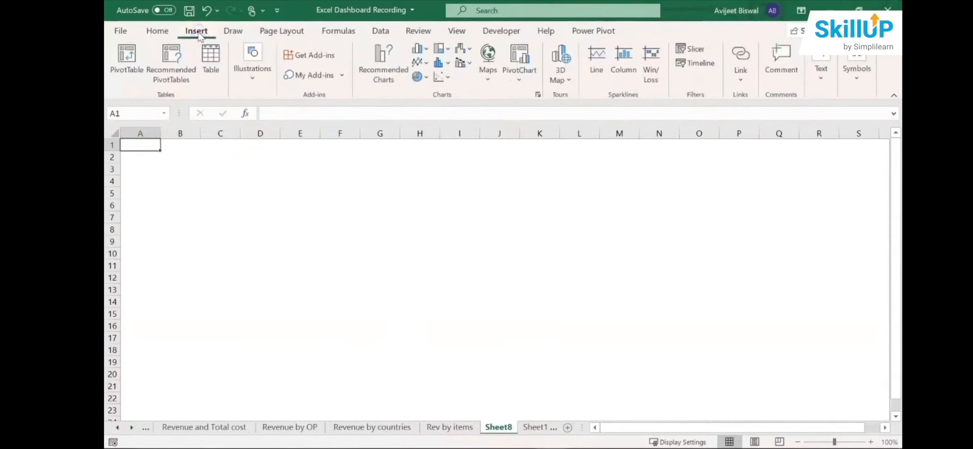
left_click(254, 77)
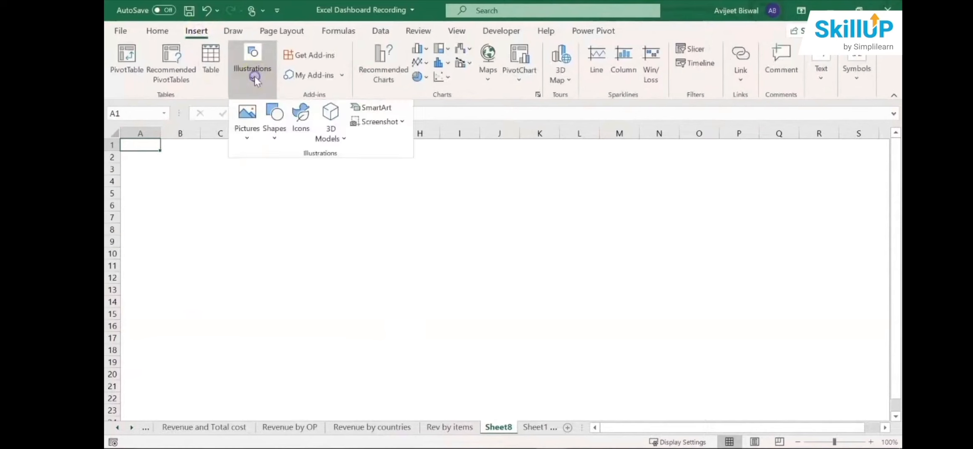
left_click(247, 139)
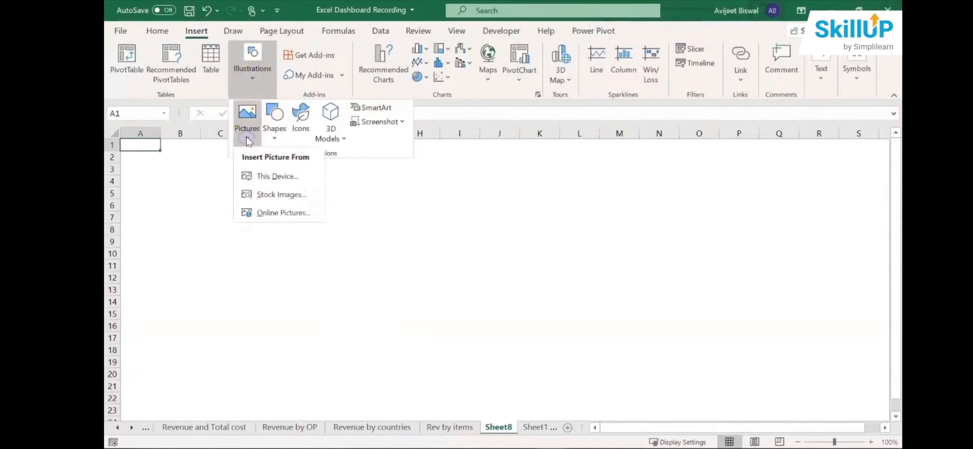
left_click(276, 176)
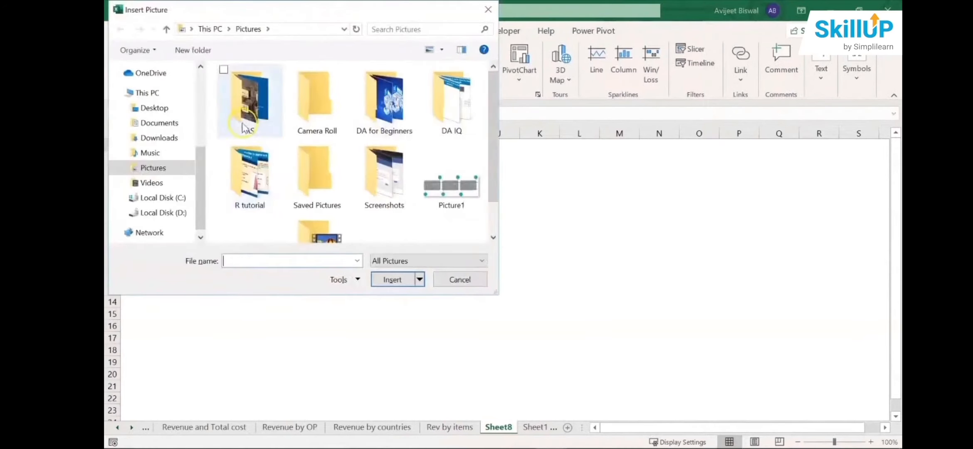
left_click(154, 108)
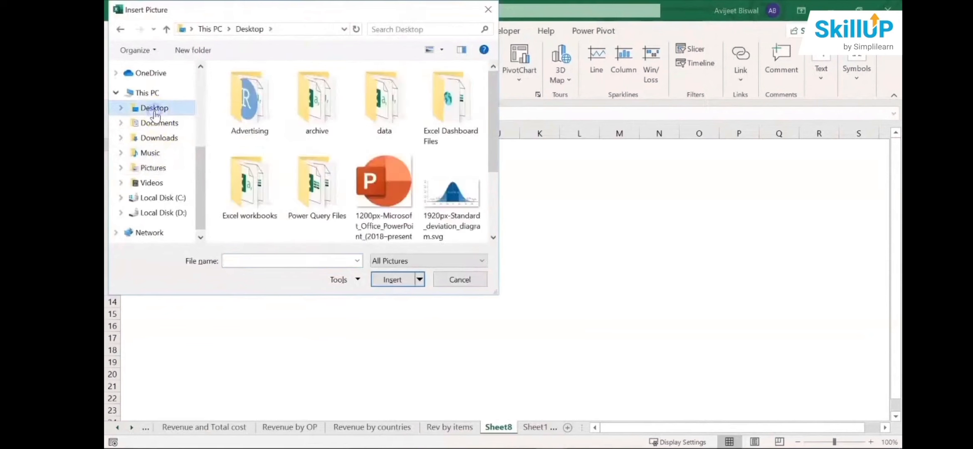
double_click(456, 119)
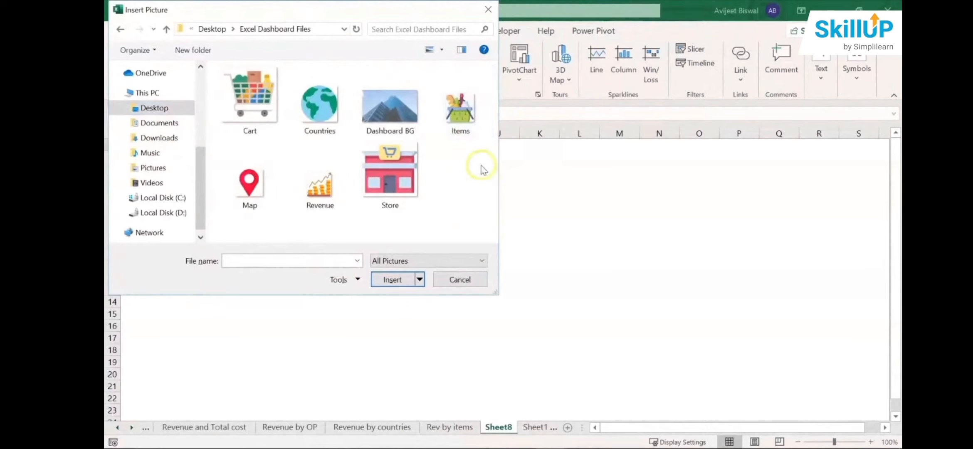
left_click(408, 125)
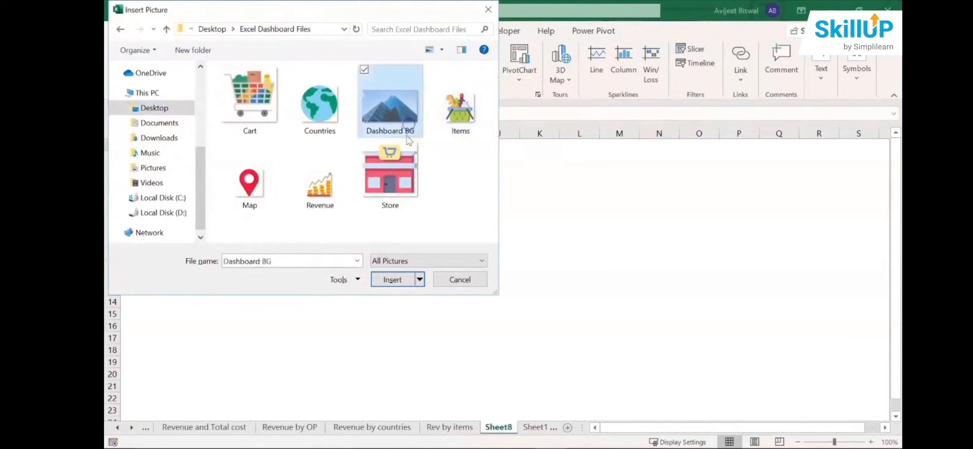
left_click(400, 286)
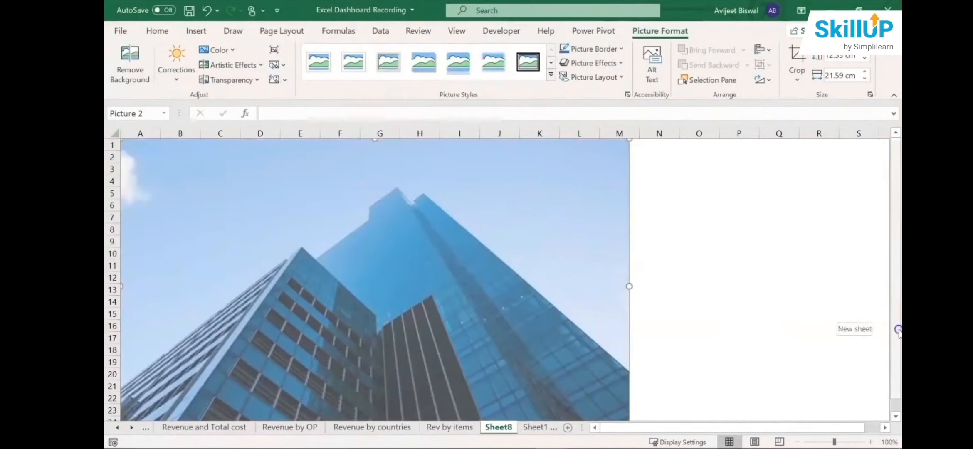
- Enlarge the building background picture proportionally to about 36.9 cm wide and 21.4 cm high, so it extends through column V
left_click(896, 417)
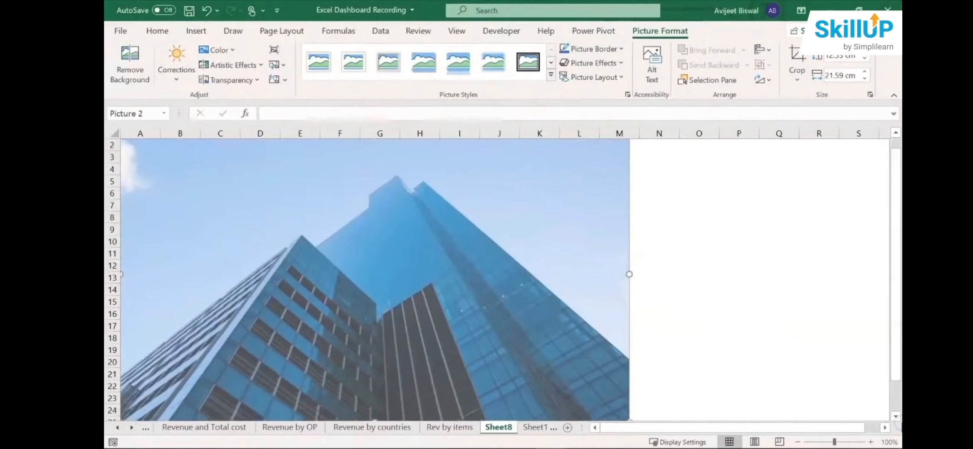
scroll(895, 418, "down", 1)
left_click(895, 418)
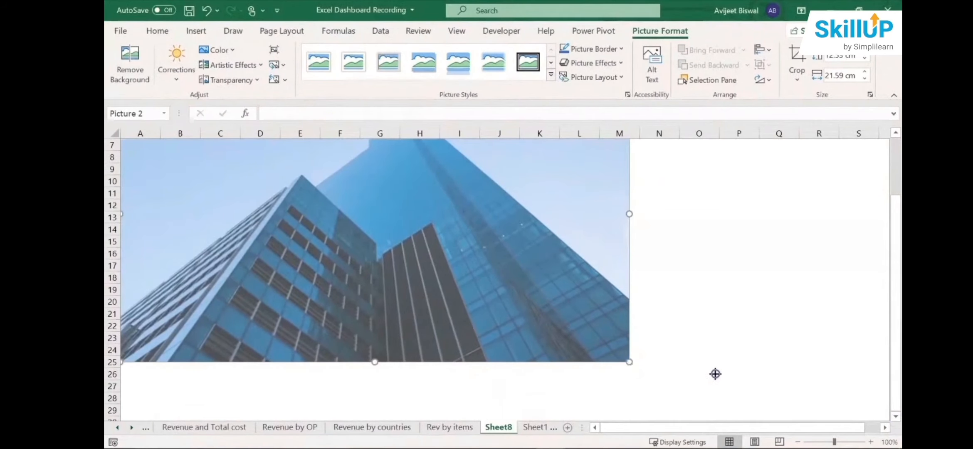
left_click_drag(629, 361, 894, 412)
scroll(859, 203, "up", 3)
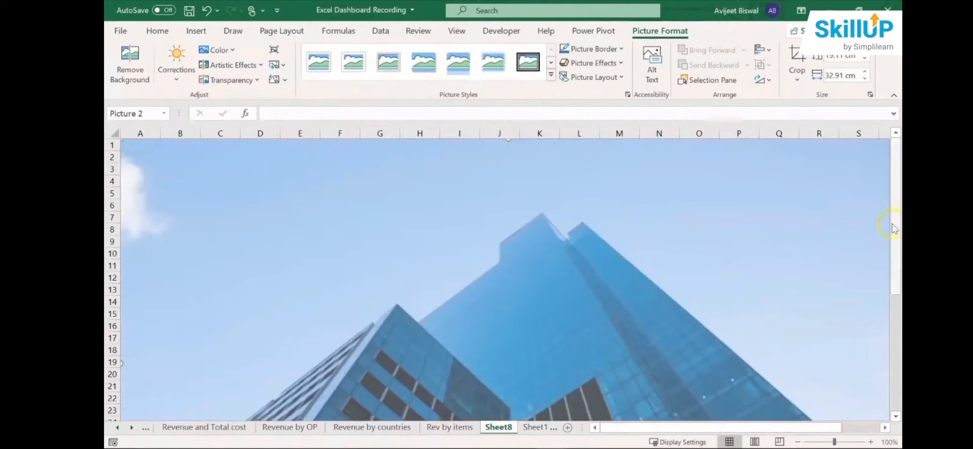
left_click_drag(894, 228, 895, 343)
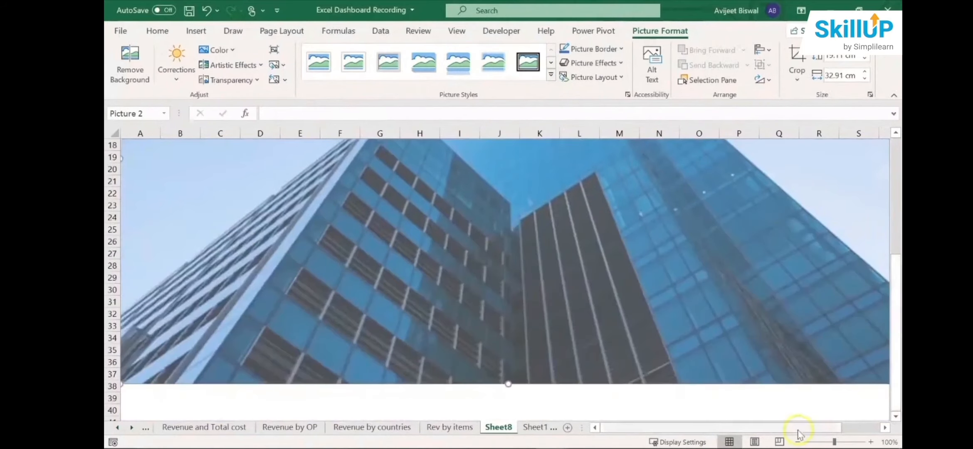
left_click_drag(788, 426, 893, 428)
left_click_drag(776, 384, 870, 404)
left_click_drag(890, 236, 890, 236)
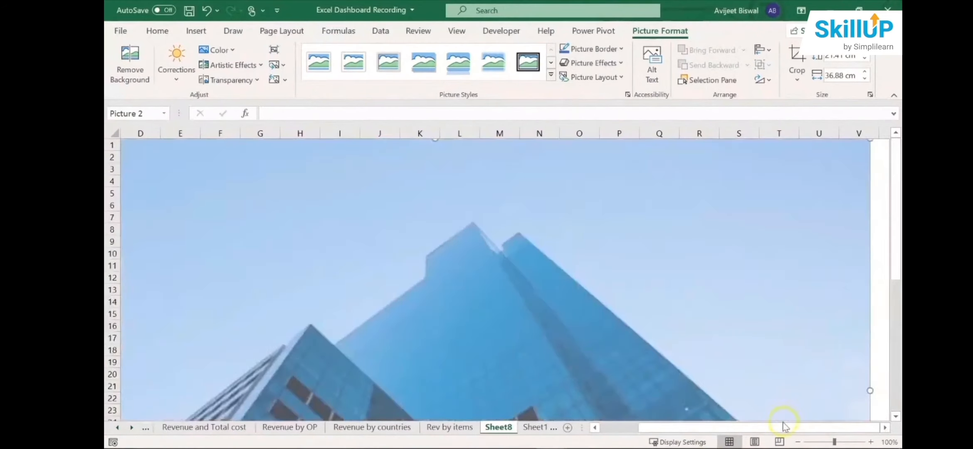
left_click_drag(781, 423, 623, 432)
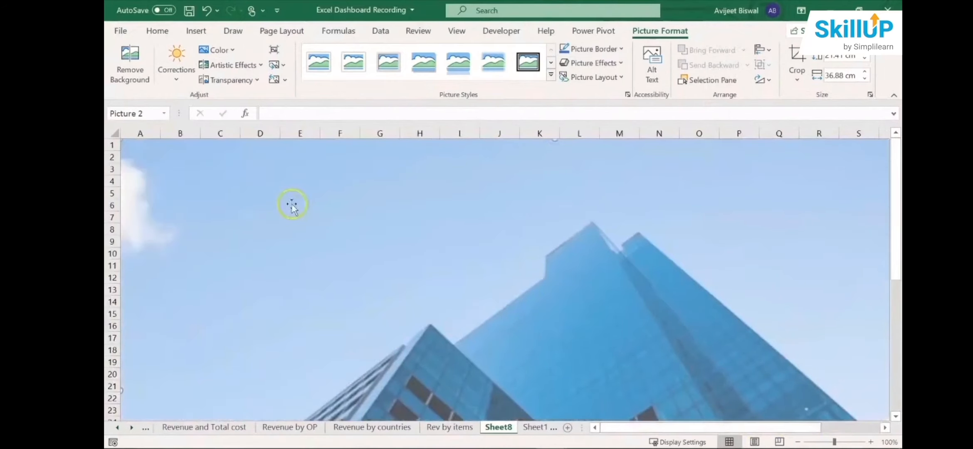
- Draw a title text box about 16.8 cm wide near the picture's upper edge and shift it to span columns E to O
left_click(158, 32)
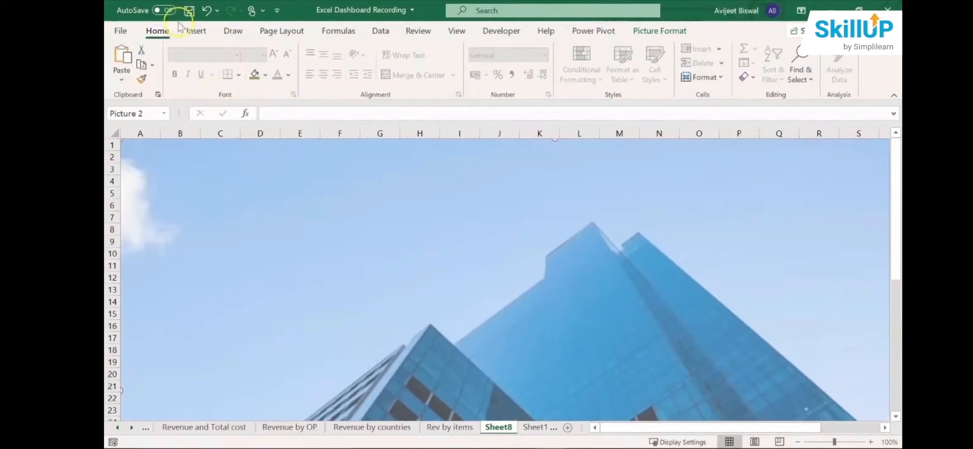
left_click(196, 32)
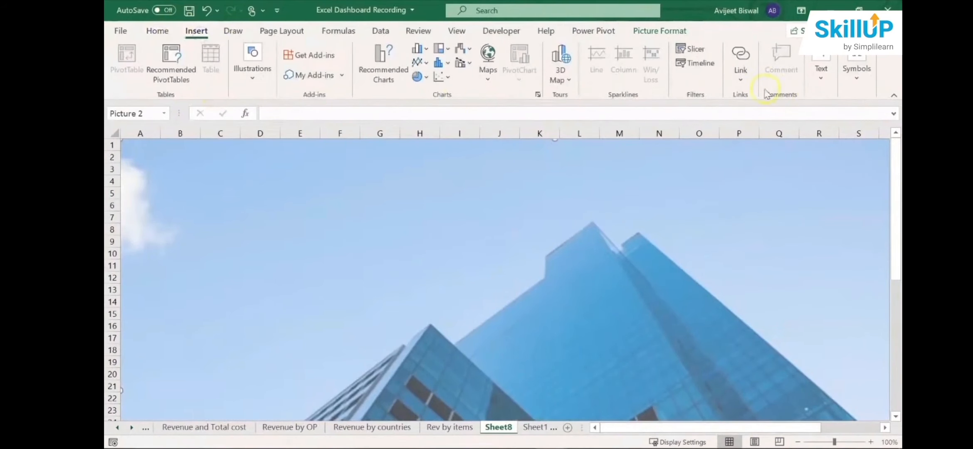
left_click(821, 78)
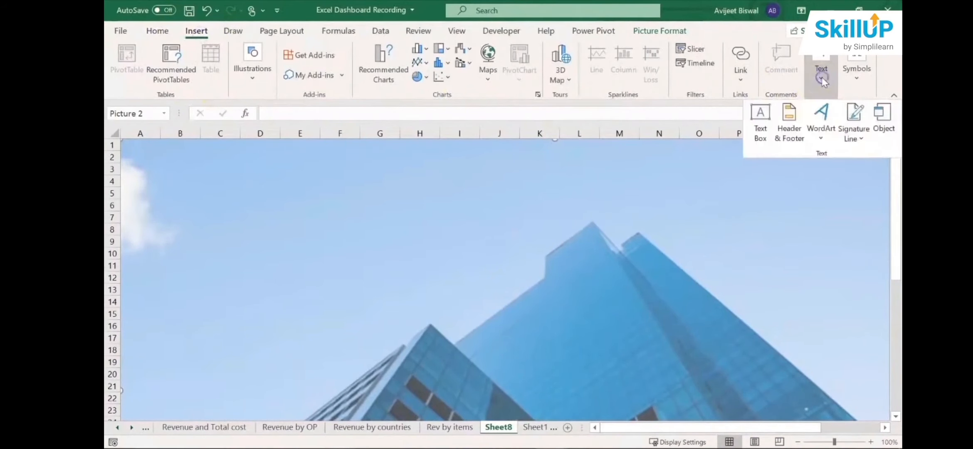
left_click(760, 118)
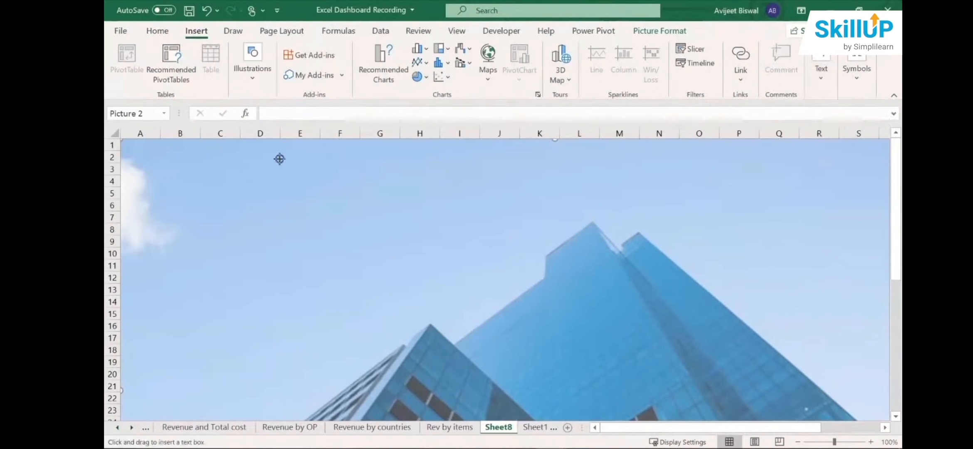
left_click_drag(279, 159, 675, 191)
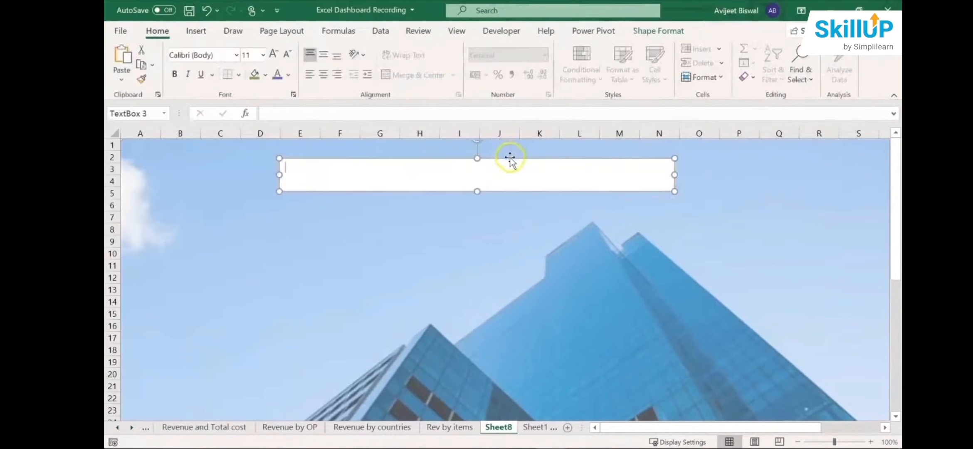
left_click_drag(510, 157, 541, 156)
- Enter "Excel Revenue Dashboard on Sales" in the text box and centre it horizontally and vertically
left_click(498, 164)
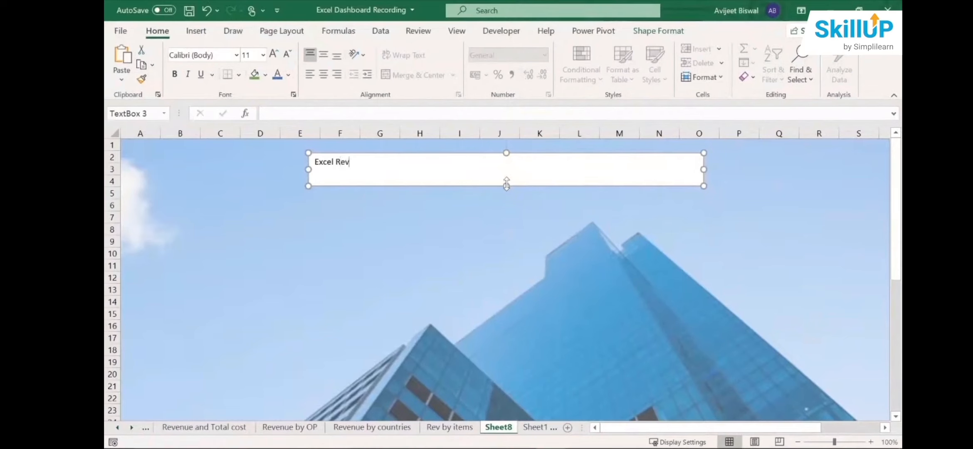
type("ue Dashboard on Sales")
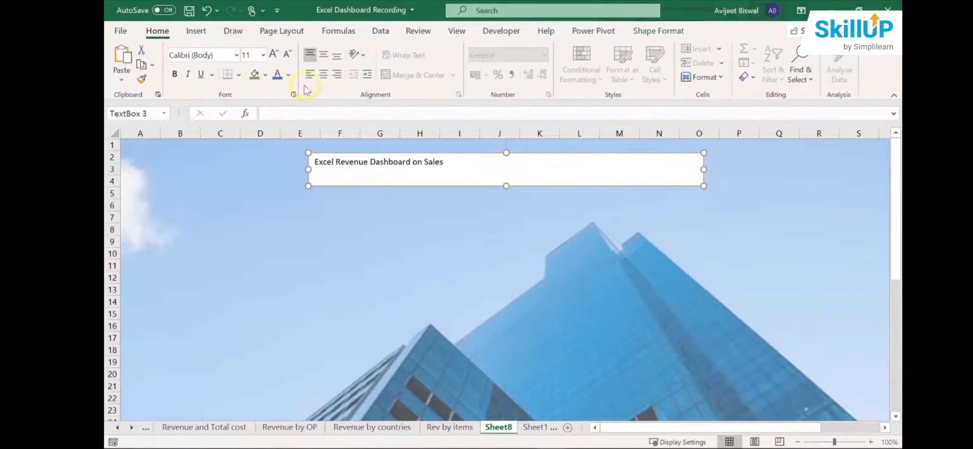
left_click(323, 74)
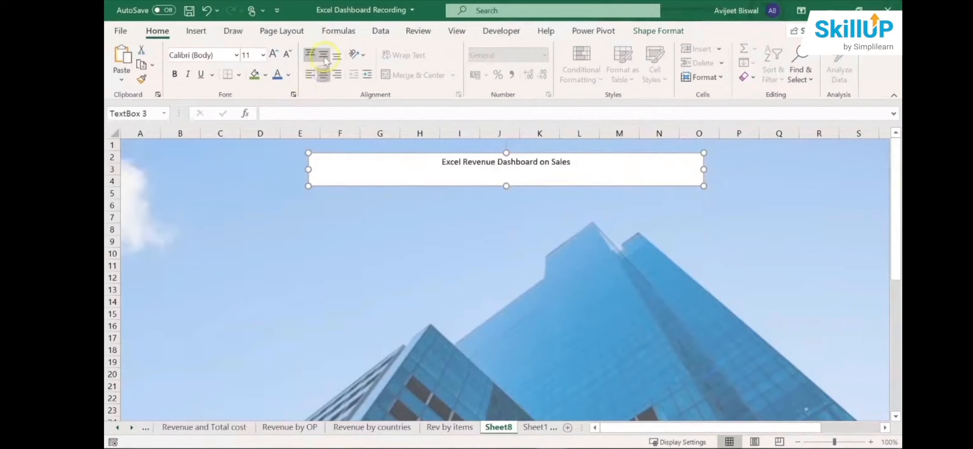
left_click(323, 55)
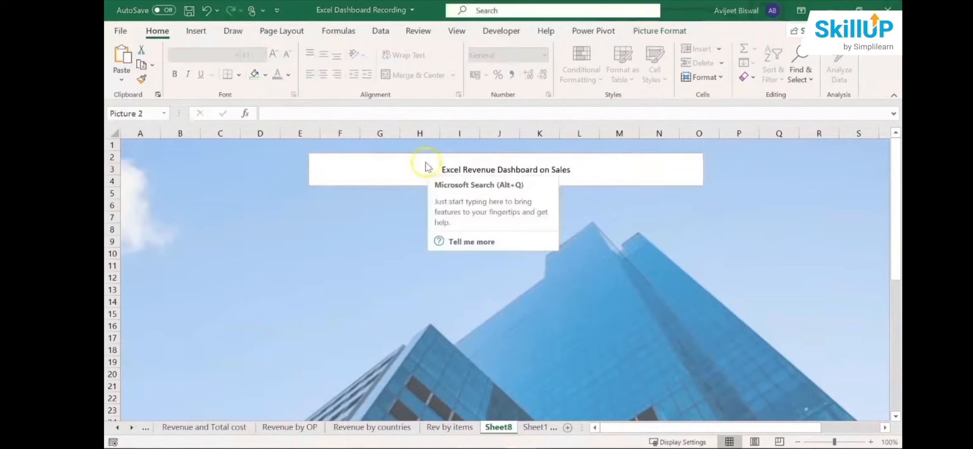
- Remove the fill and the outline from the dashboard title text box
left_click(426, 164)
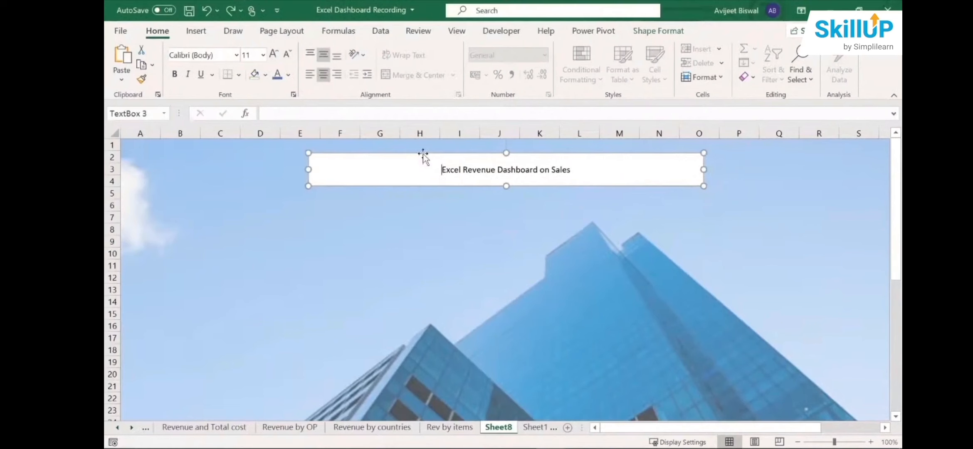
left_click(423, 153)
left_click(671, 33)
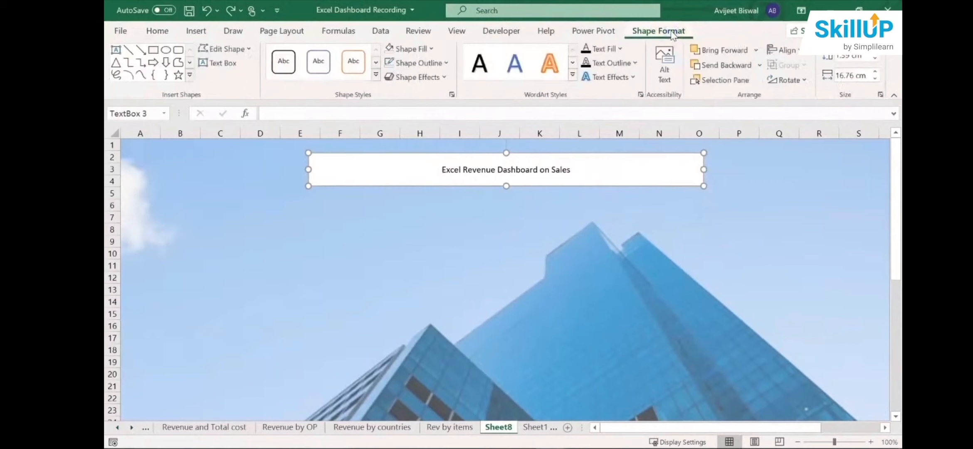
left_click(432, 50)
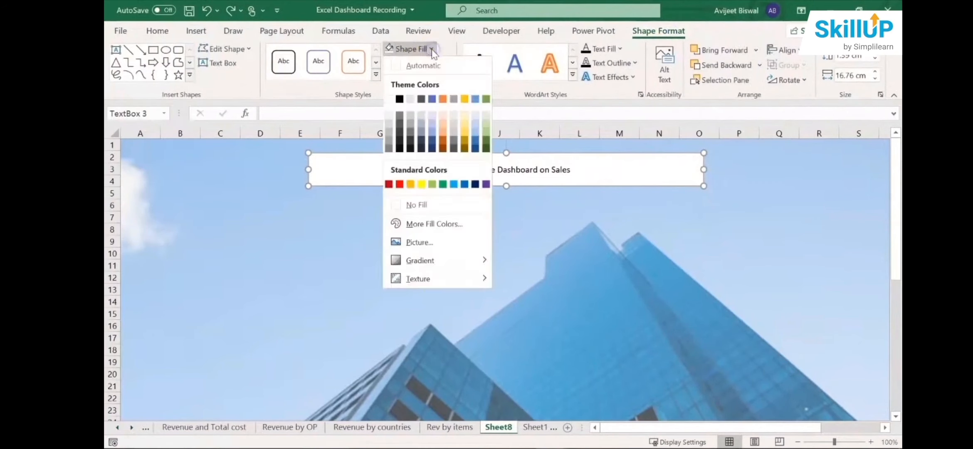
left_click(423, 205)
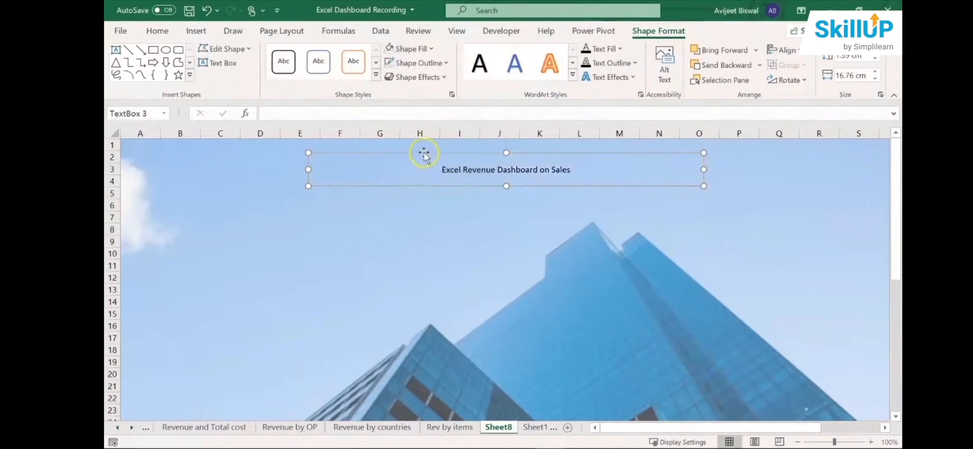
left_click(435, 64)
left_click(426, 220)
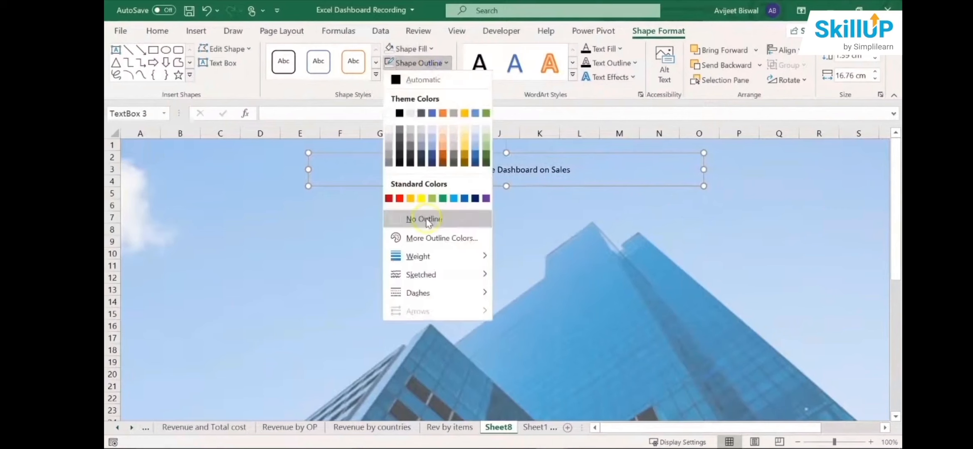
- Select the whole dashboard title text and open its list of available fonts
left_click(494, 169)
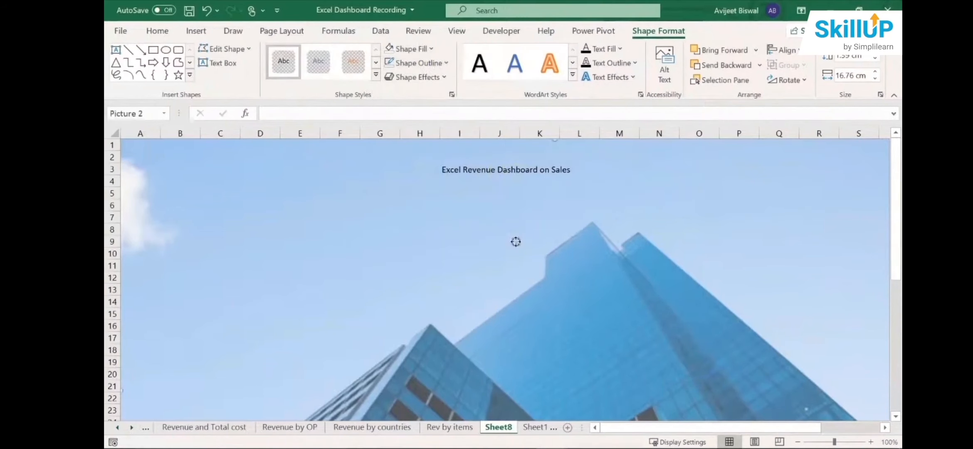
left_click(493, 166)
triple_click(489, 174)
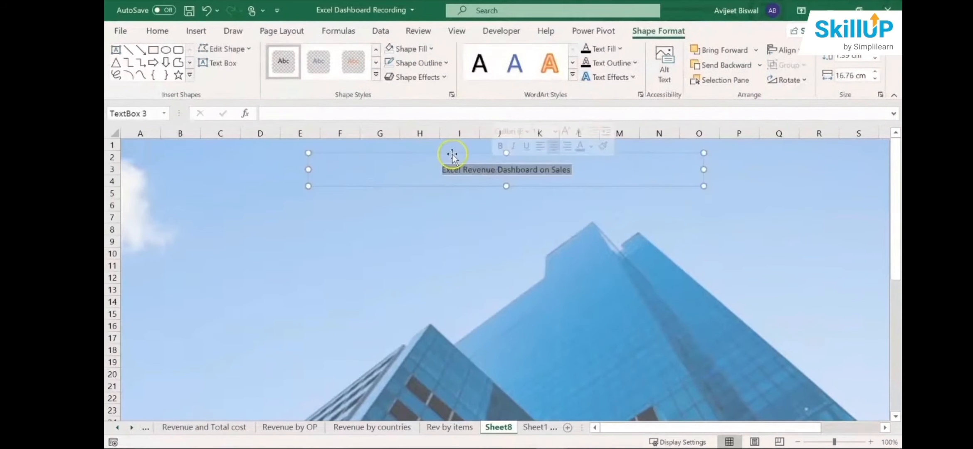
left_click(155, 34)
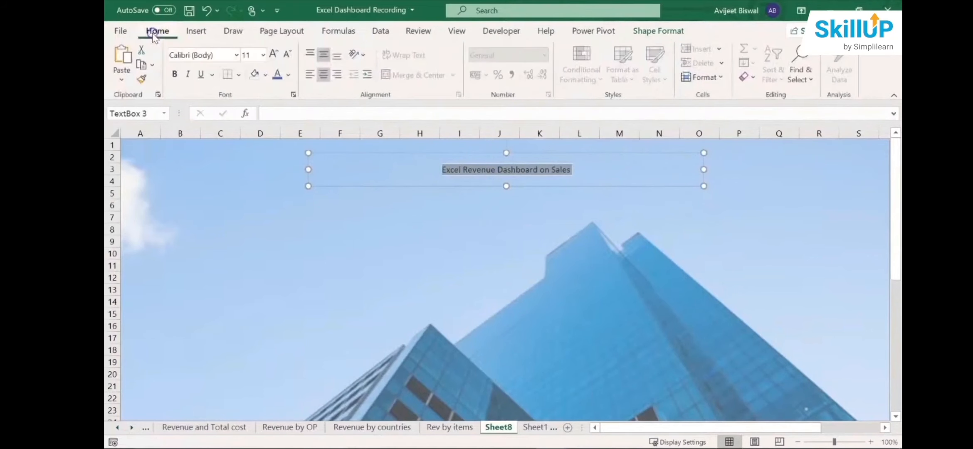
left_click(235, 56)
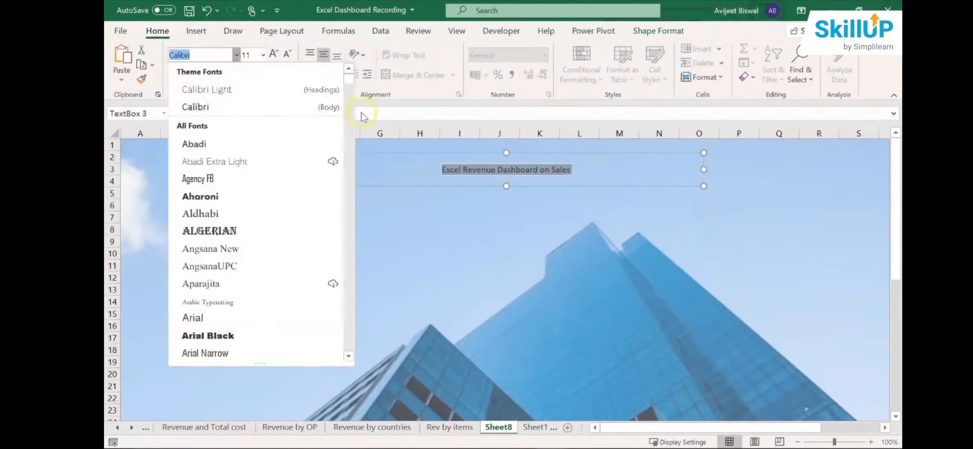
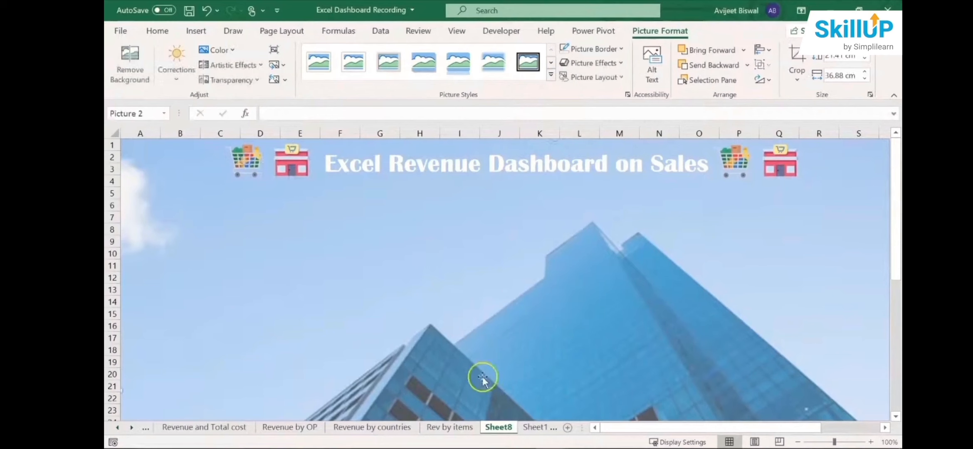
- Copy the Total Revenue by year chart from the Revenue by year sheet and paste it onto the dashboard sheet, Sheet8
left_click(468, 429)
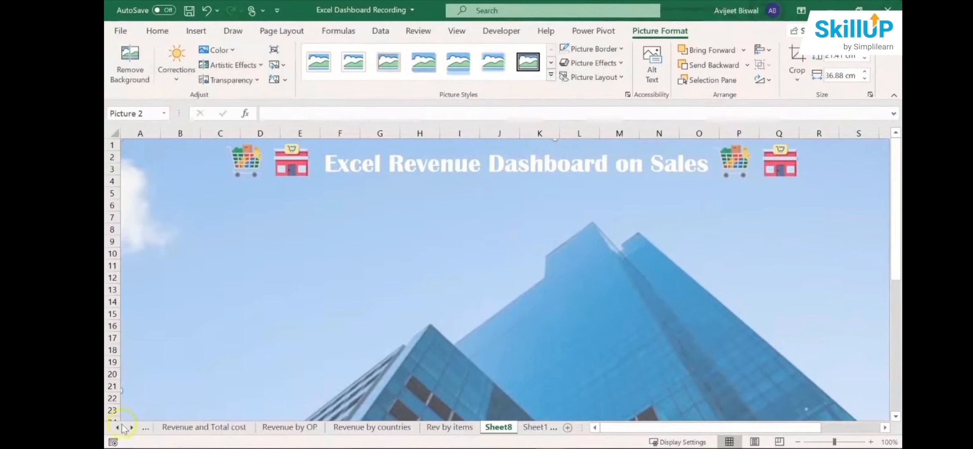
left_click(164, 427)
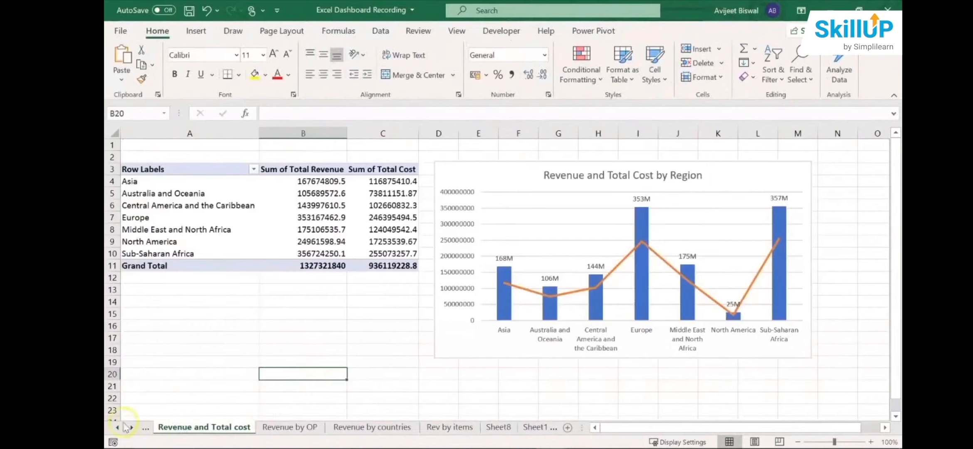
left_click(287, 427)
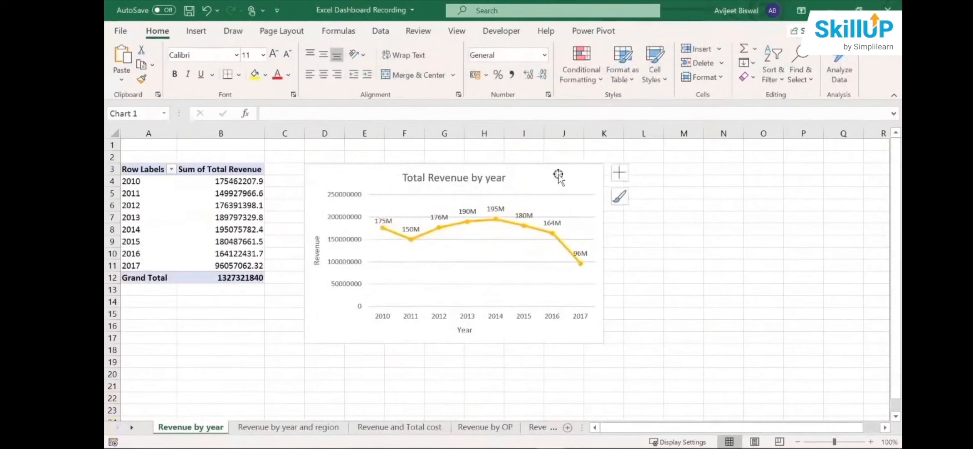
left_click(558, 176)
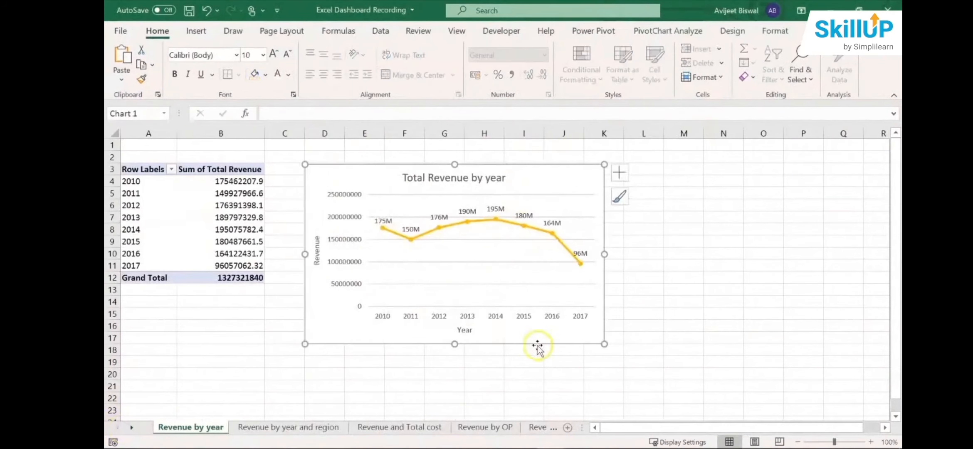
left_click(541, 427)
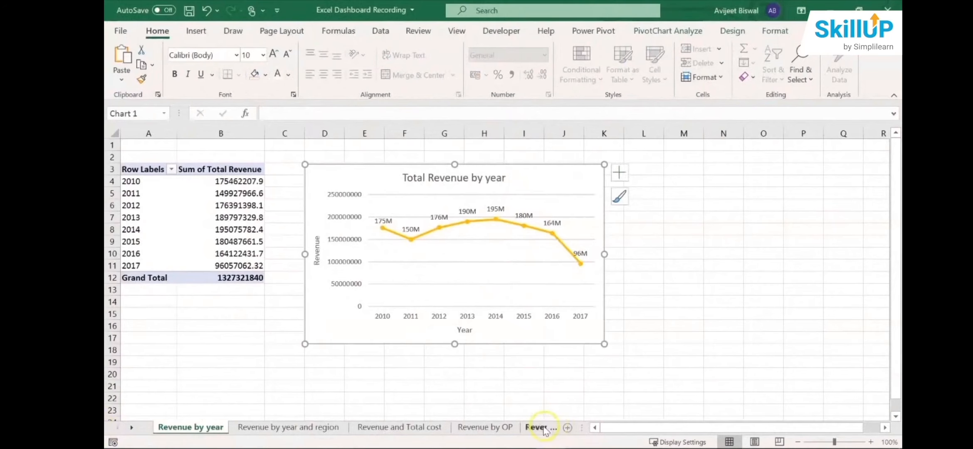
left_click(540, 429)
left_click(536, 428)
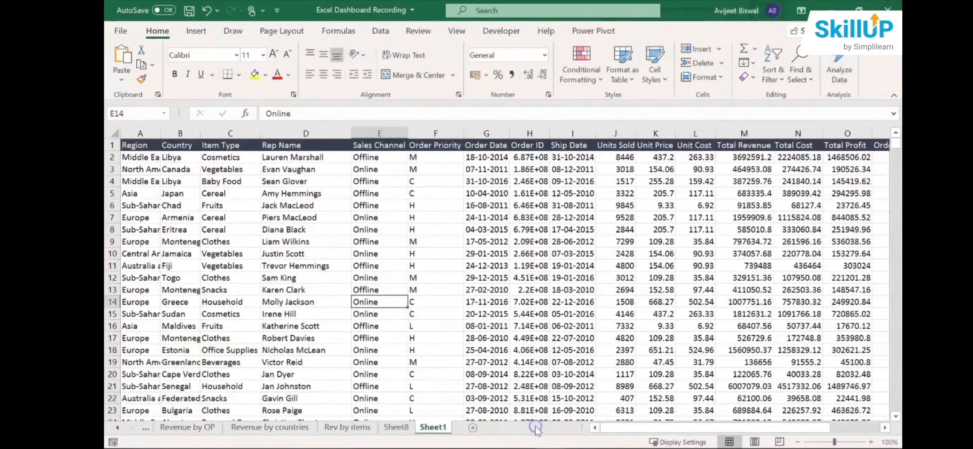
left_click(398, 431)
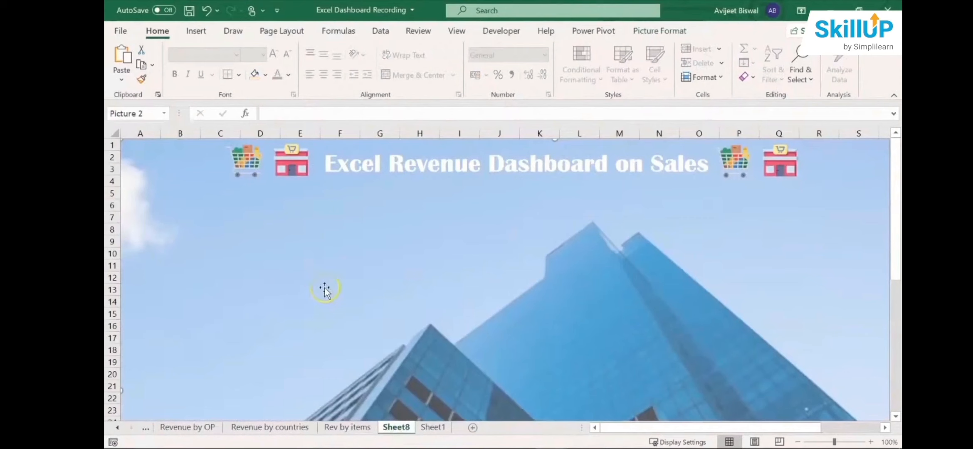
key("ctrl+v")
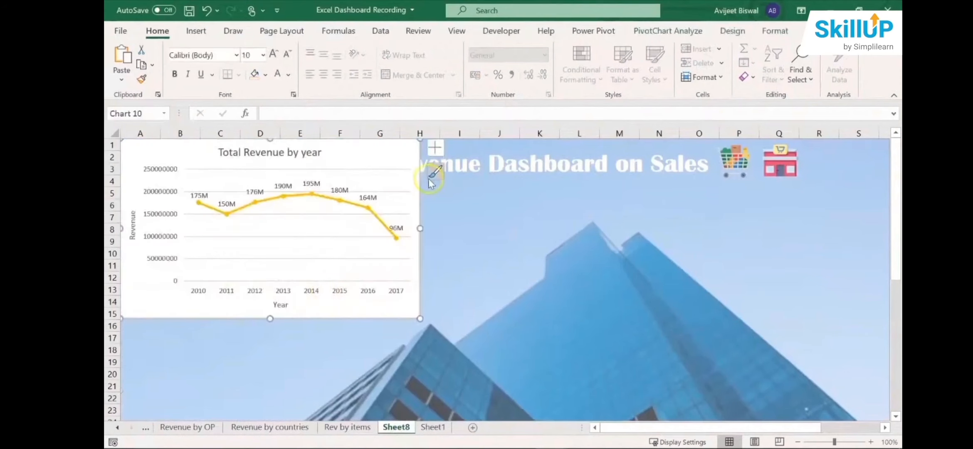
- Move the pasted Total Revenue by year chart below the dashboard title and shrink it to about 9.7 cm wide
left_click_drag(386, 153, 470, 219)
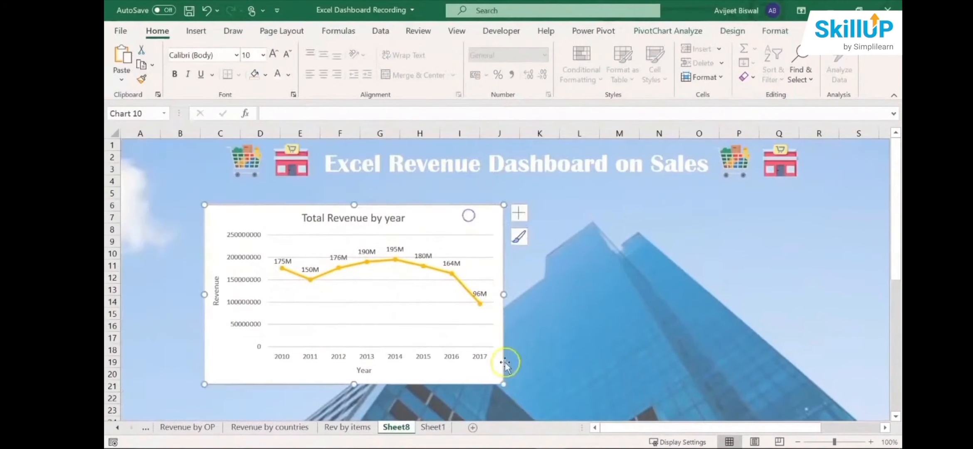
left_click_drag(503, 383, 449, 332)
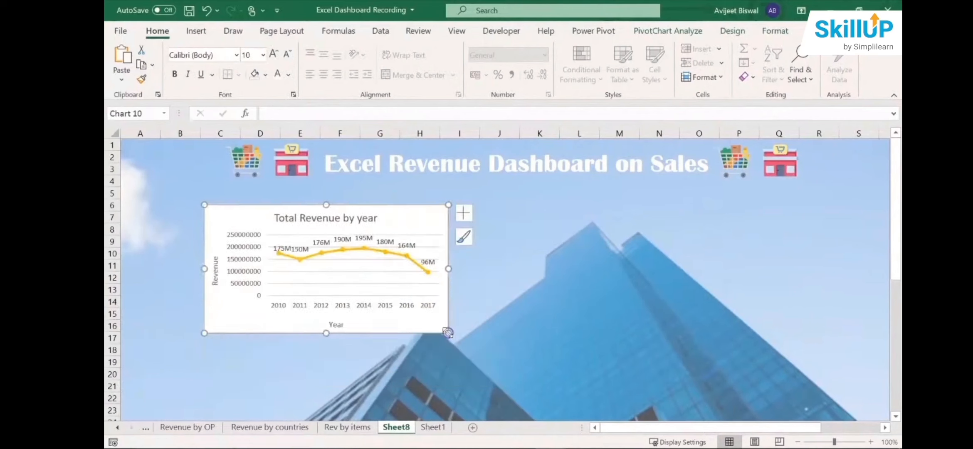
left_click_drag(423, 225, 418, 233)
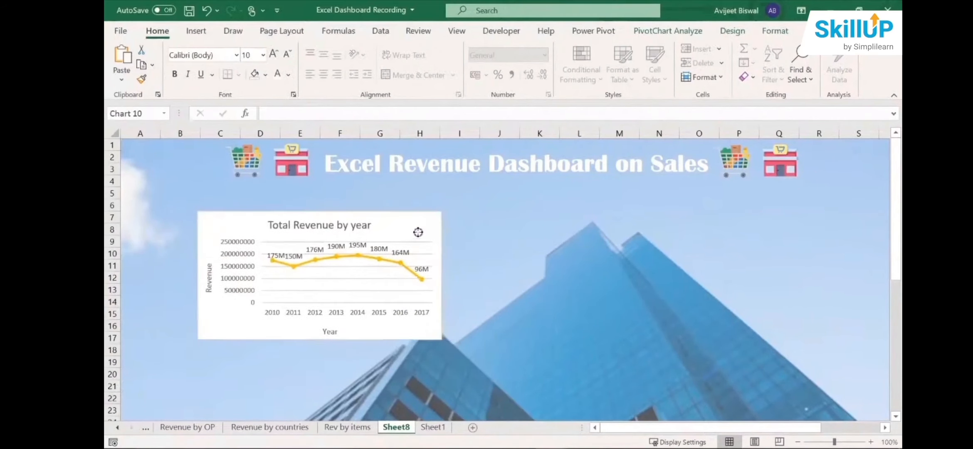
left_click_drag(442, 340, 427, 336)
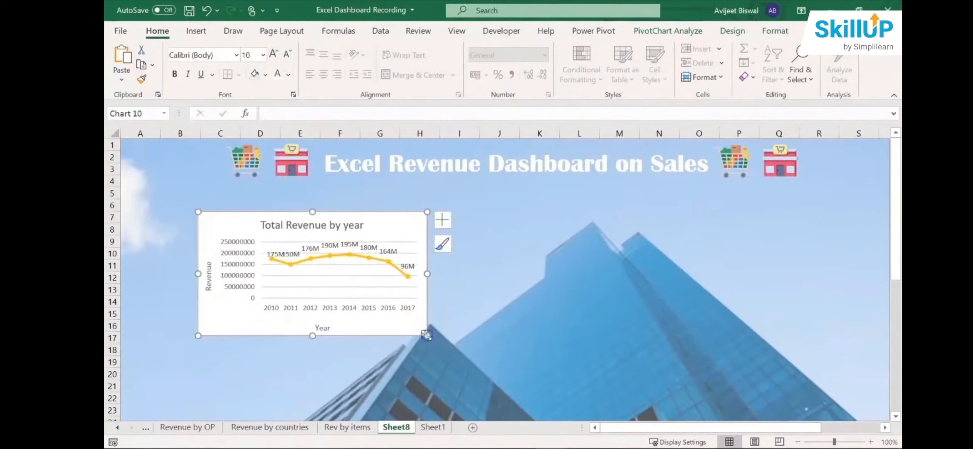
left_click_drag(355, 227, 339, 221)
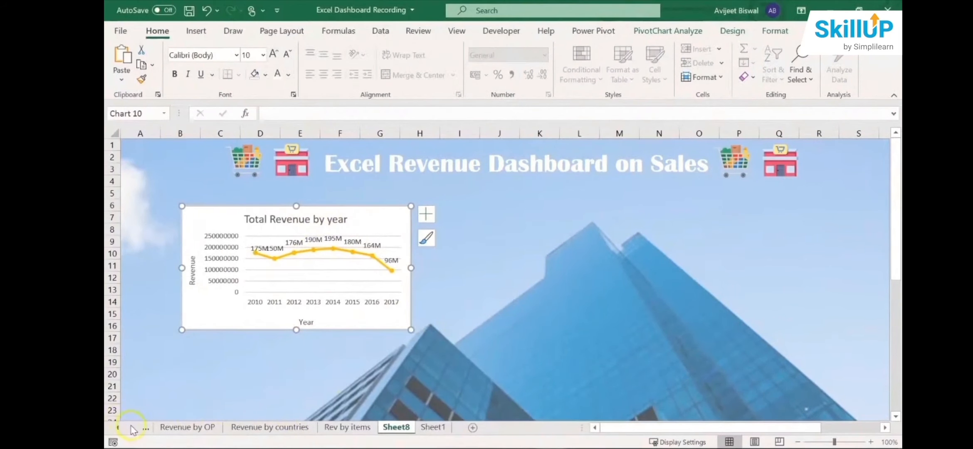
- Review the arrangement of all the charts on the dashboard, from the title down to Revenue by Countries
left_click(117, 427)
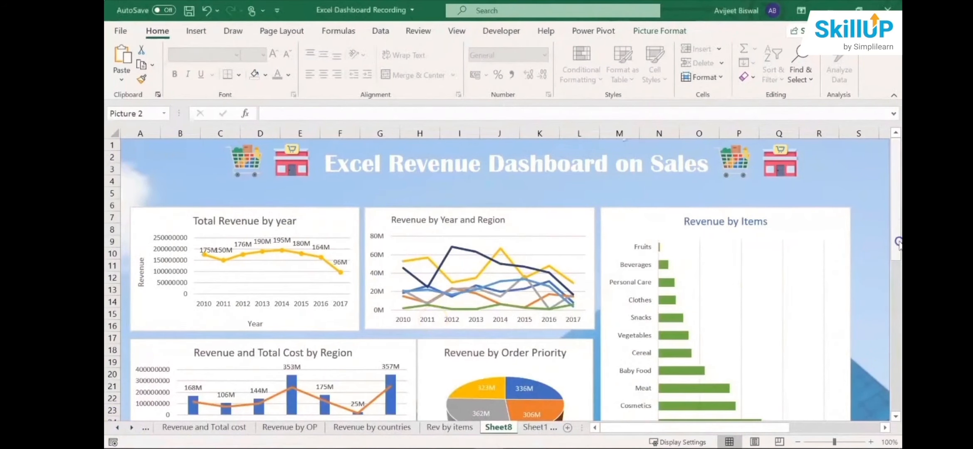
mouse_move(897, 243)
left_mouse_down()
mouse_move(897, 349)
mouse_move(898, 259)
left_mouse_up()
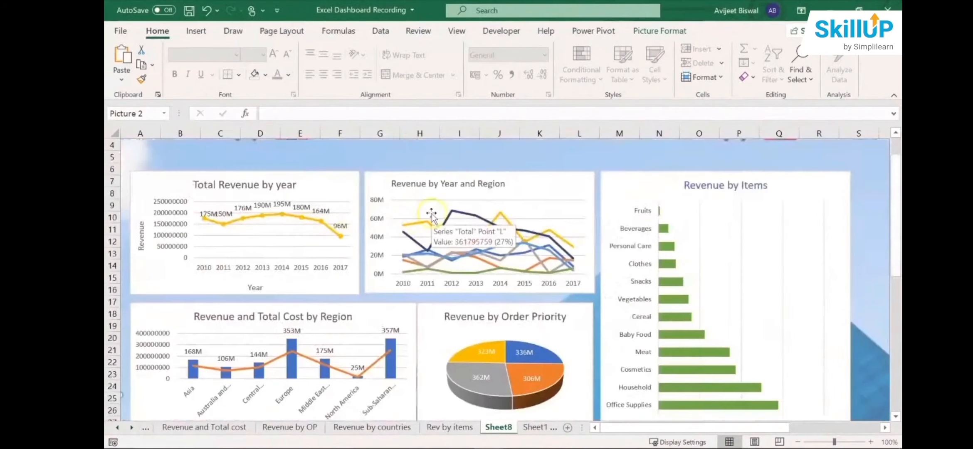
left_click_drag(899, 214, 899, 261)
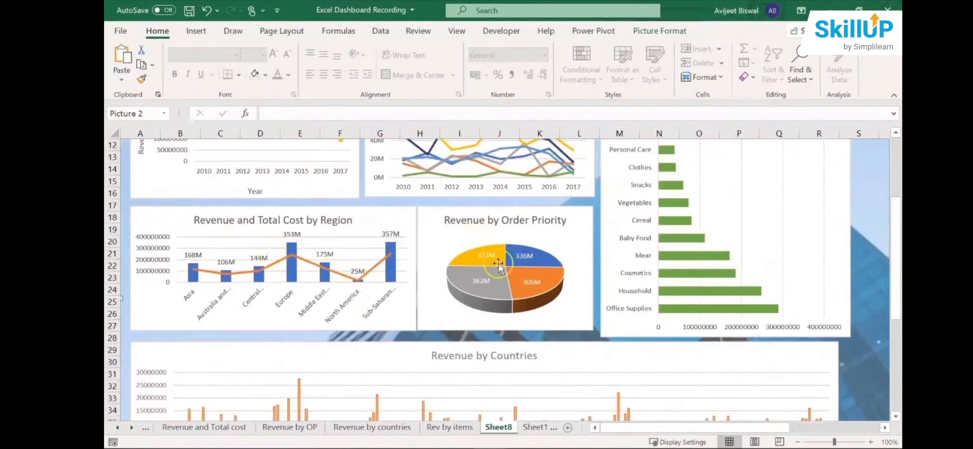
left_click_drag(890, 271, 890, 326)
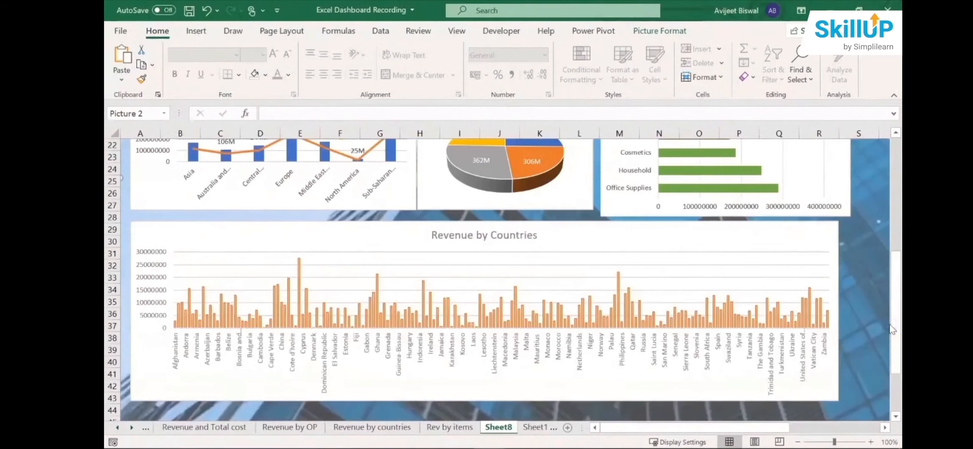
left_click_drag(897, 240, 888, 175)
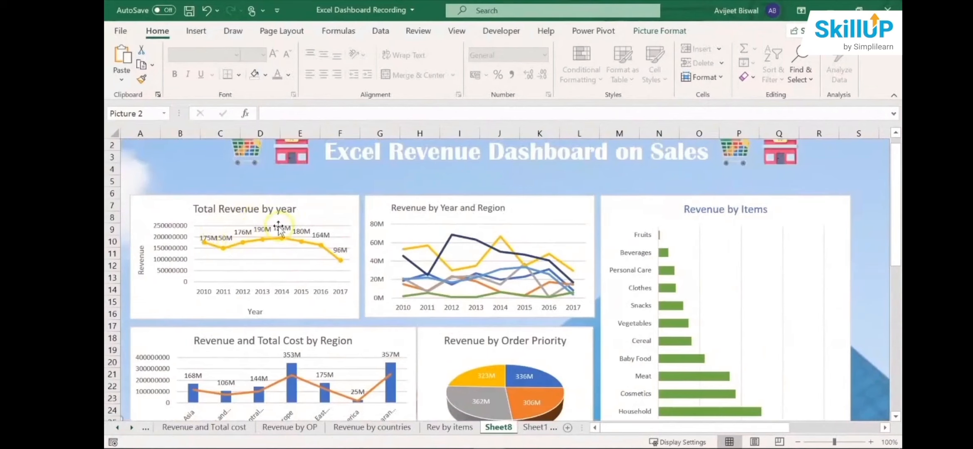
- Move the 2011, 2013 and 2015 data labels below the line in the Total Revenue by year chart
left_click(210, 239)
left_click(224, 239)
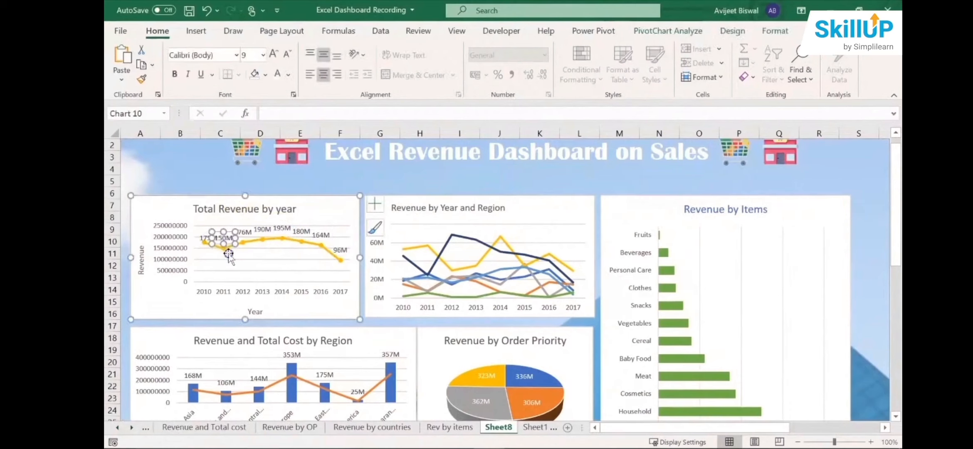
left_click_drag(228, 254, 229, 259)
left_click(263, 229)
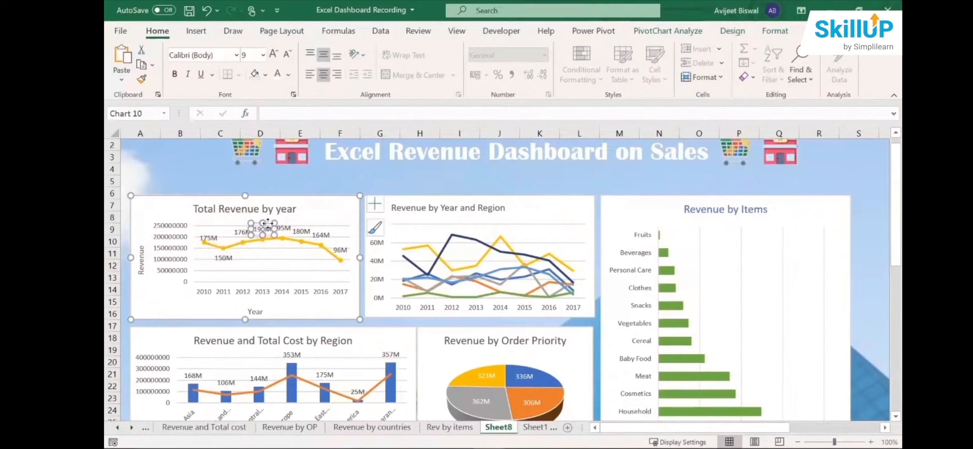
left_click_drag(267, 223, 269, 246)
left_click(307, 228)
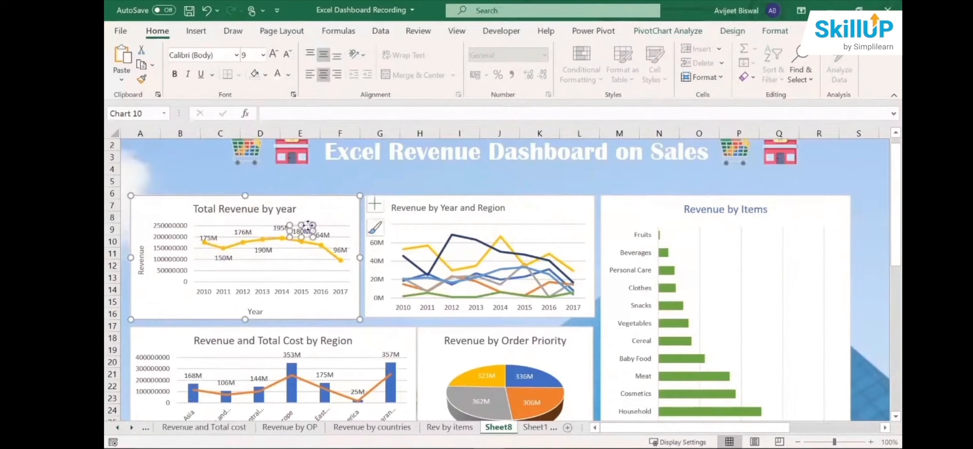
left_click_drag(308, 224, 306, 245)
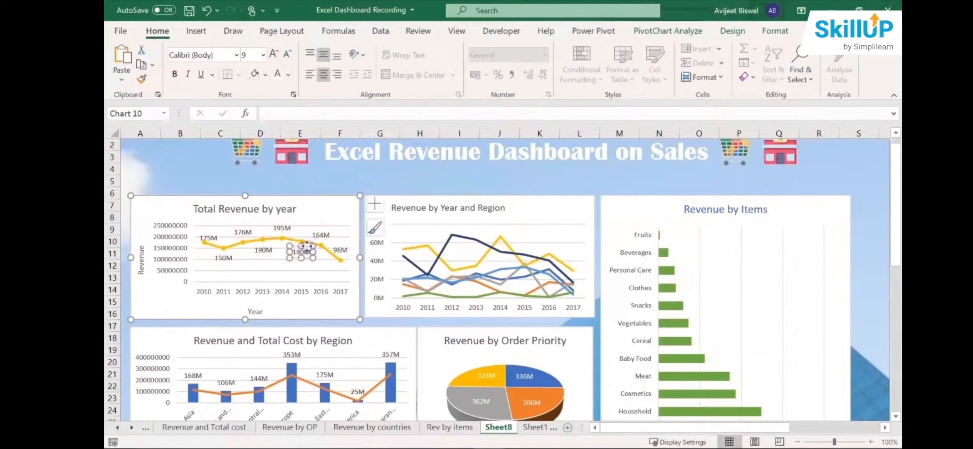
left_click(555, 218)
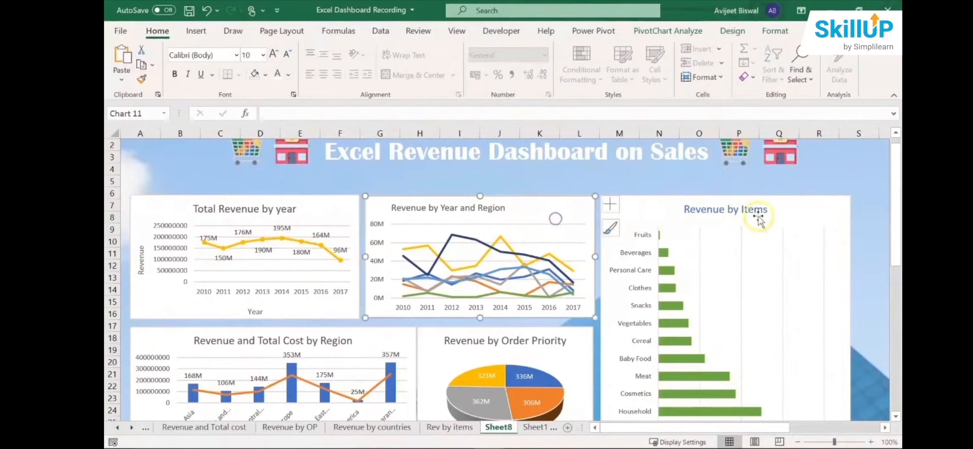
left_click(882, 205)
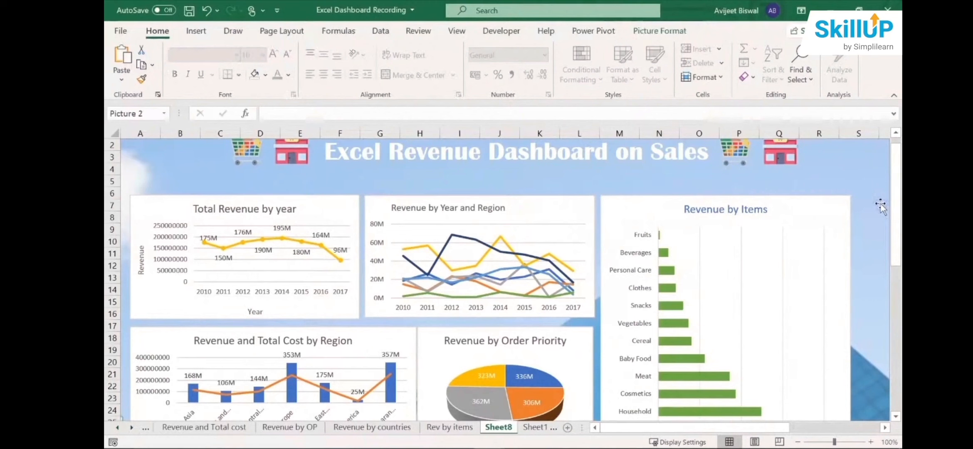
- Set the chart area of the Total Revenue by year chart to No fill
left_click(562, 200)
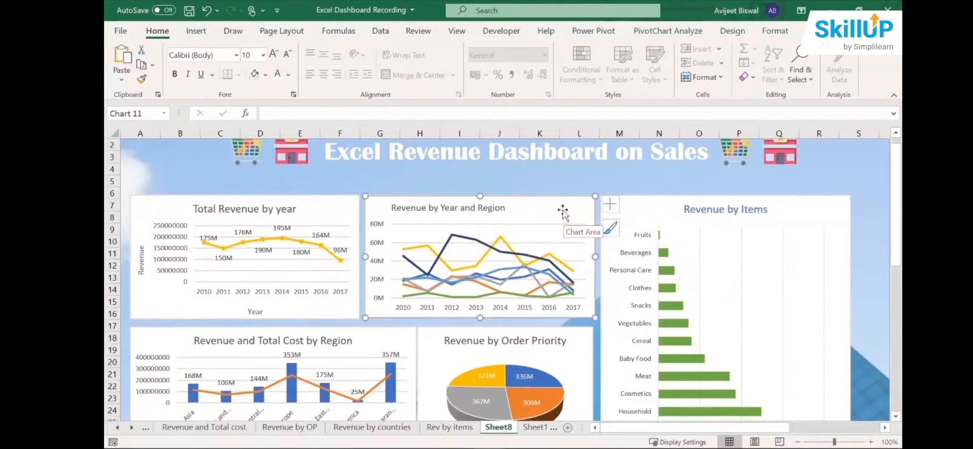
left_click(319, 202)
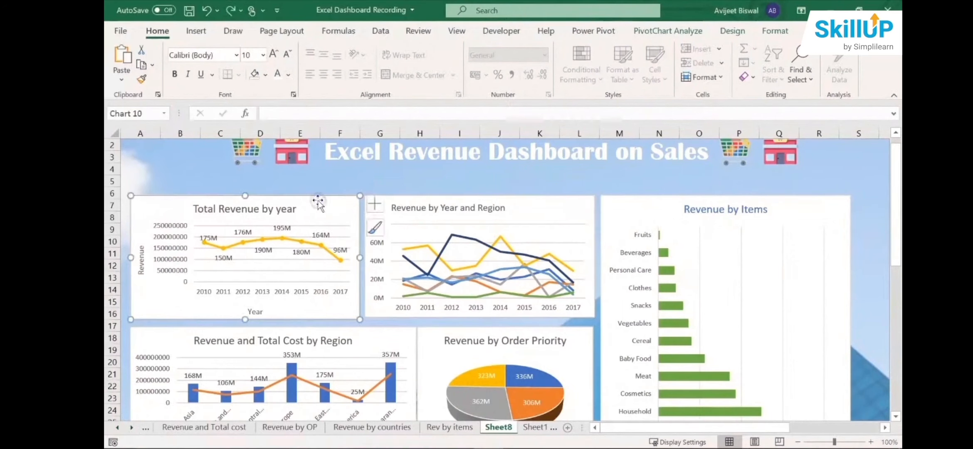
right_click(317, 199)
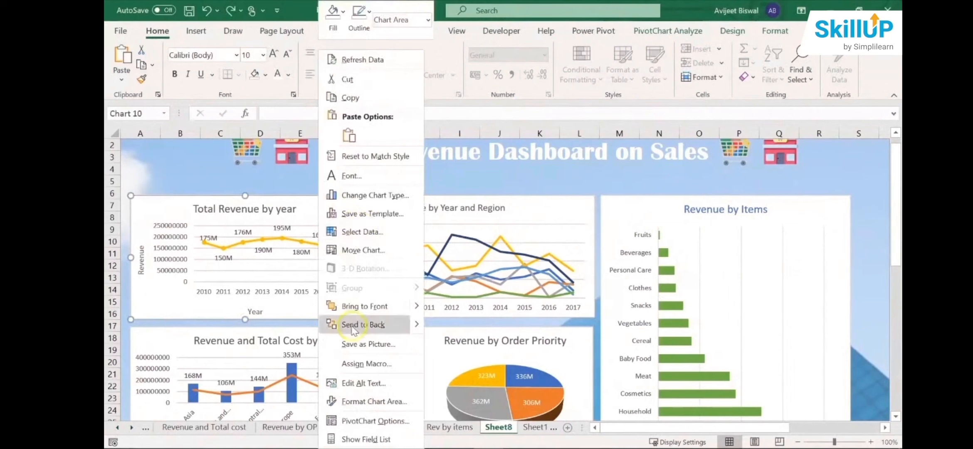
left_click(371, 403)
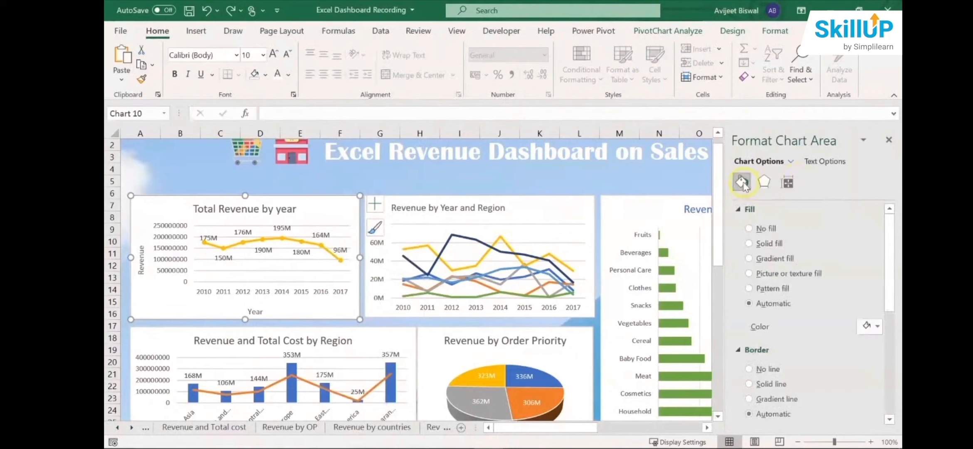
left_click(749, 229)
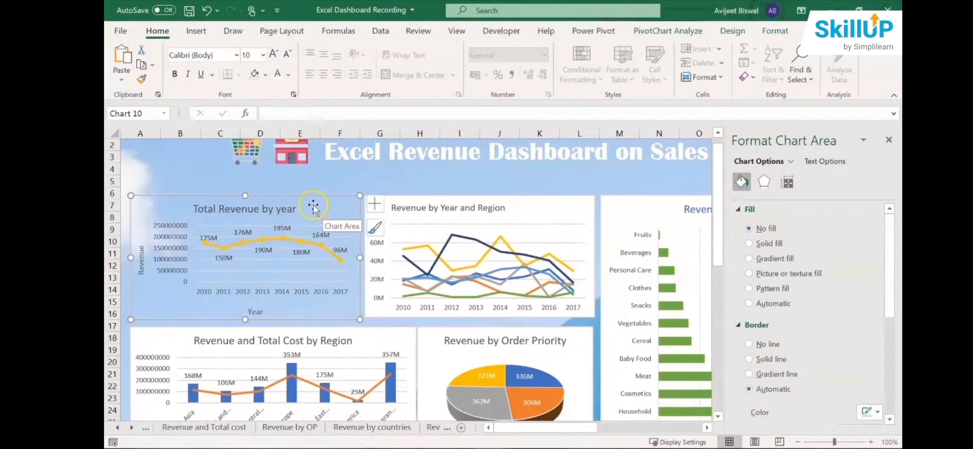
- Delete the major gridlines from the Total Revenue by year chart
left_click(339, 227)
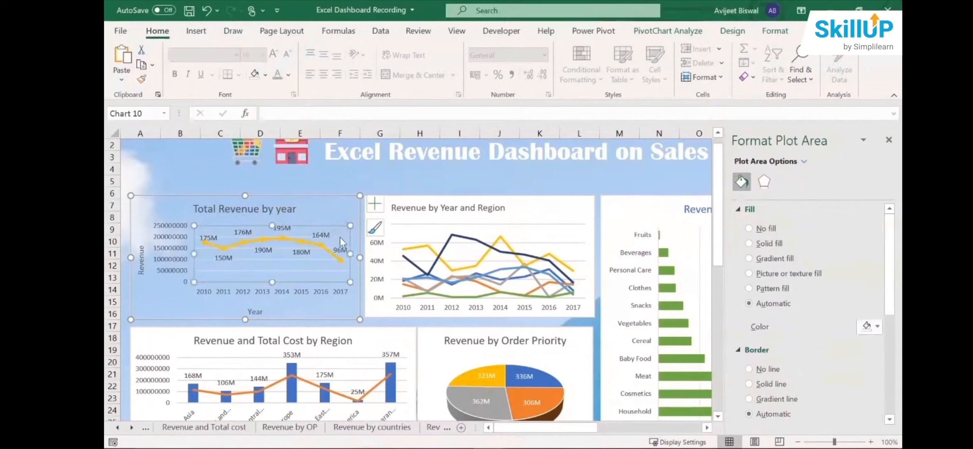
left_click(340, 237)
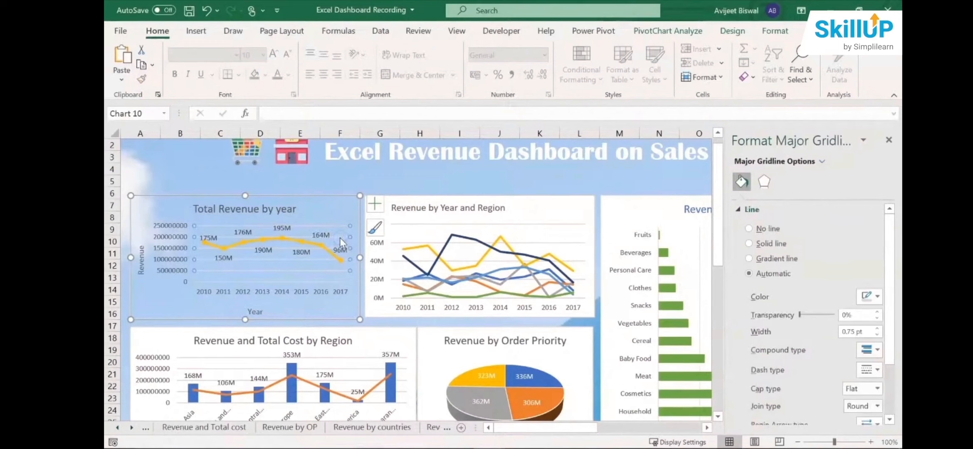
left_click(352, 237)
left_click(351, 286)
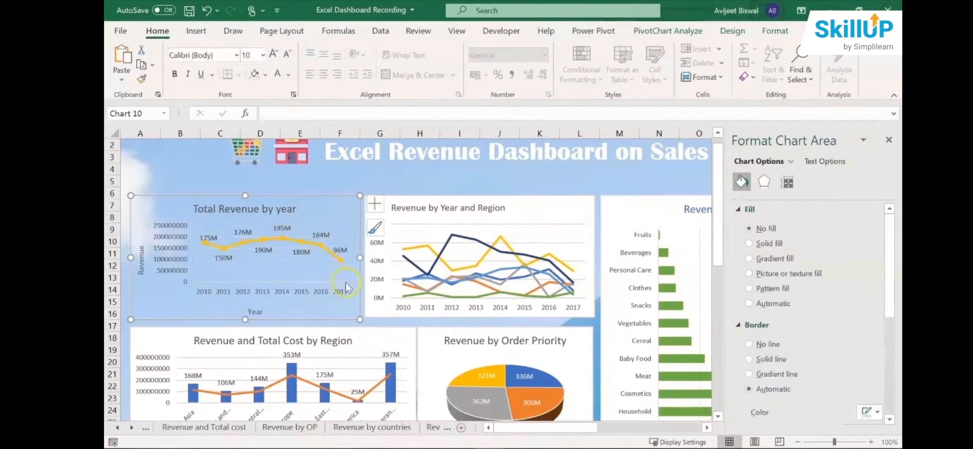
left_click(345, 284)
left_click(306, 184)
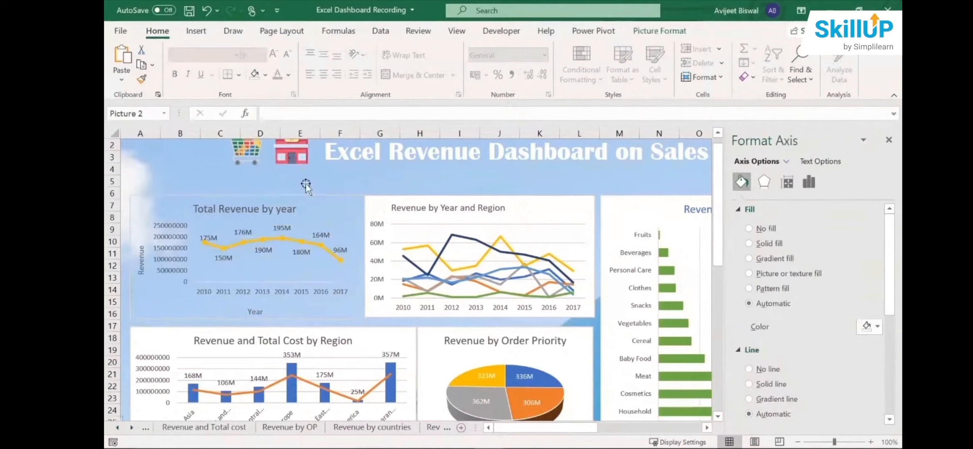
- Remove the outline of the Total Revenue by year chart
left_click(307, 195)
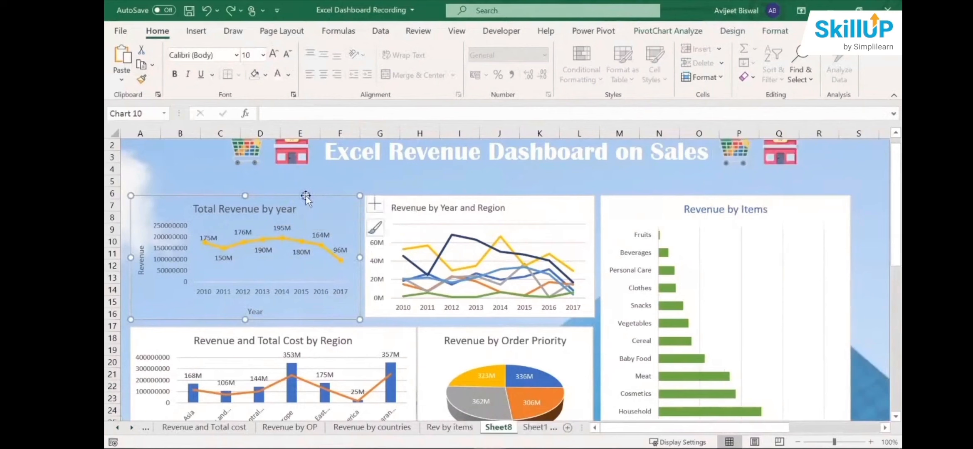
left_click(776, 31)
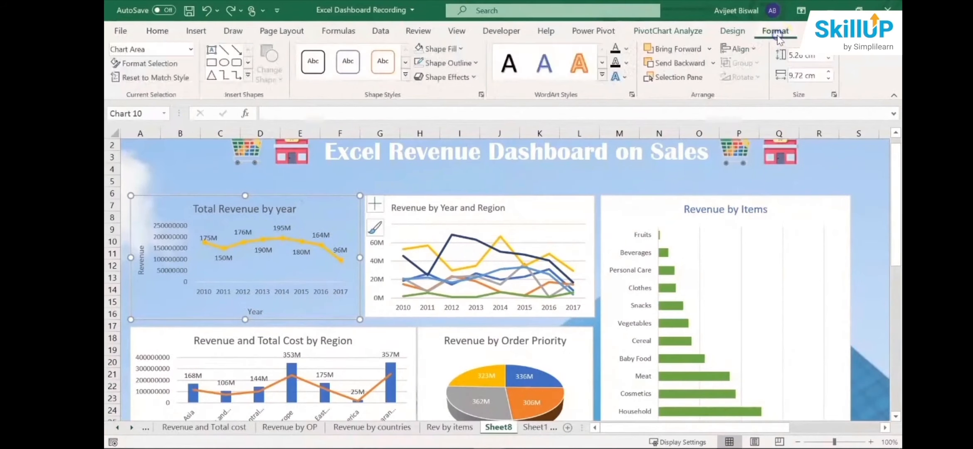
left_click(455, 63)
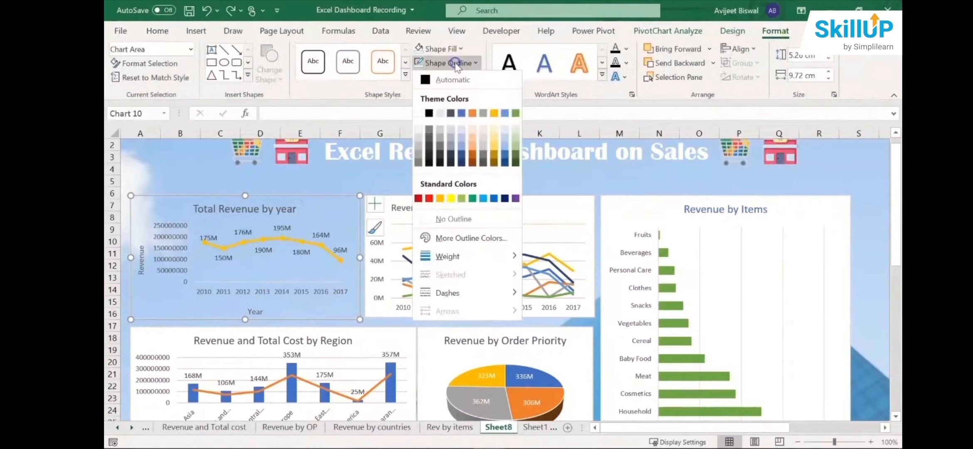
left_click(453, 219)
left_click(423, 187)
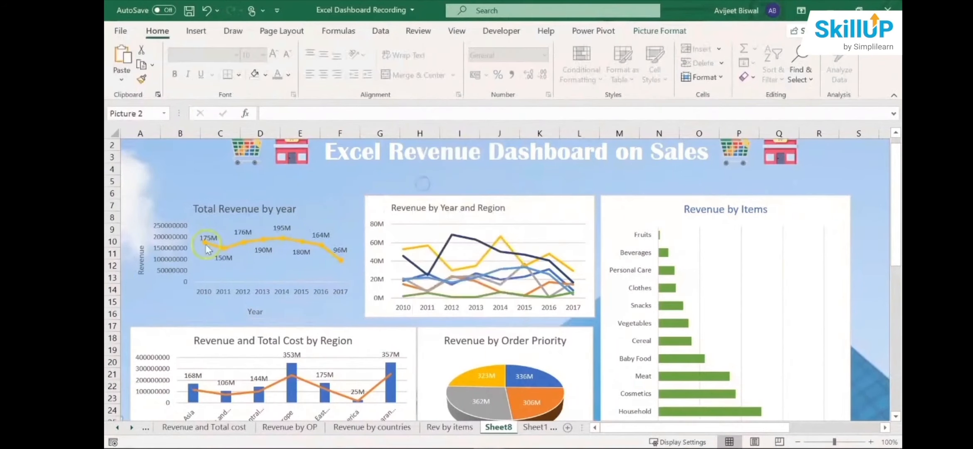
- Nudge the Total Revenue by year chart slightly up and to the left on the dashboard
left_click(237, 216)
mouse_move(206, 192)
left_mouse_down()
mouse_move(191, 200)
mouse_move(201, 189)
left_mouse_up()
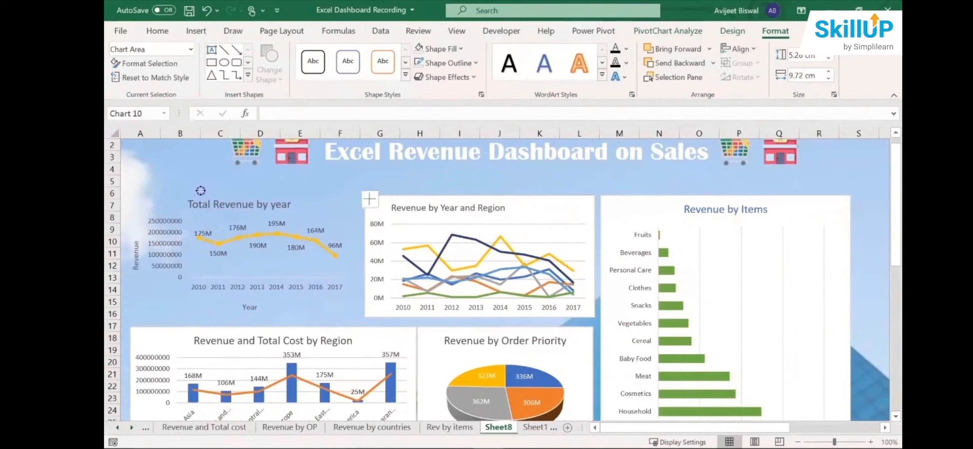
left_click(206, 193)
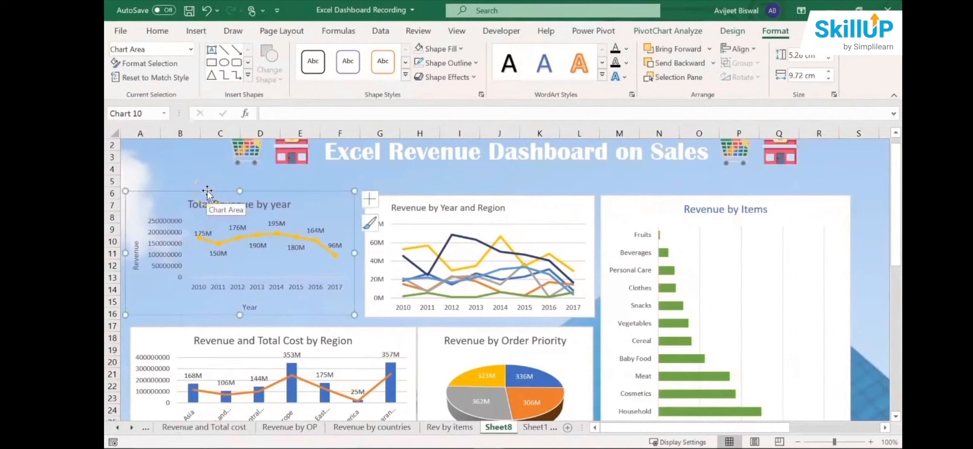
- Draw a rectangle shape about 9.6 cm wide that covers the Total Revenue by year chart
left_click(197, 33)
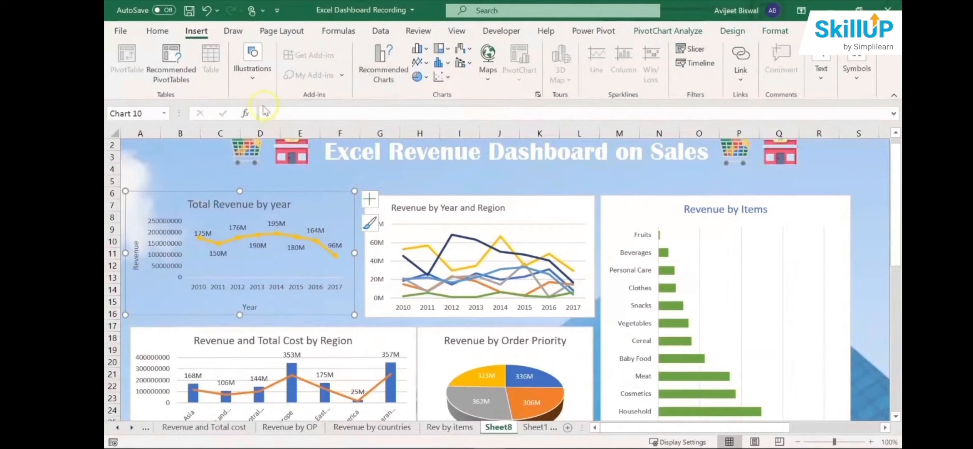
left_click(257, 92)
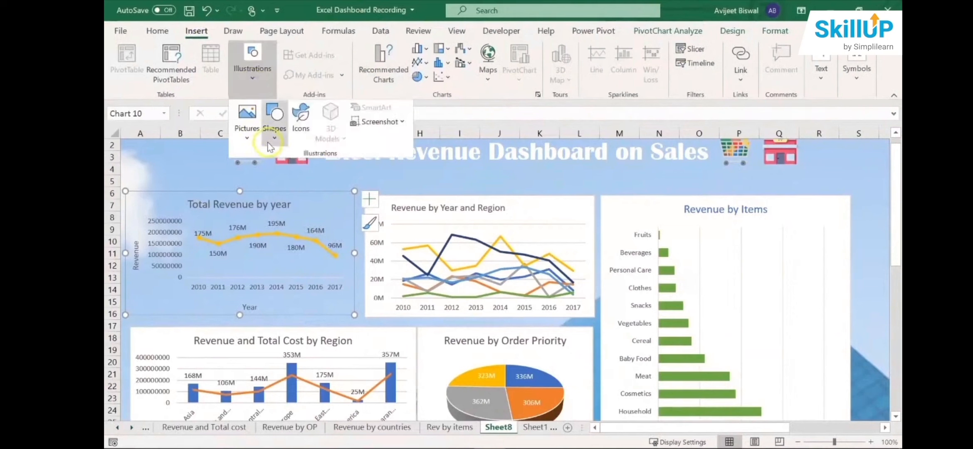
left_click(277, 129)
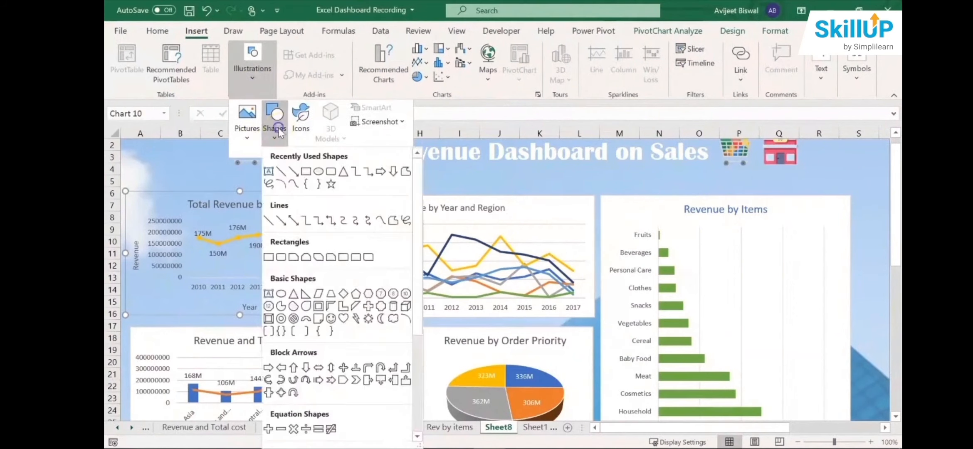
left_click(306, 171)
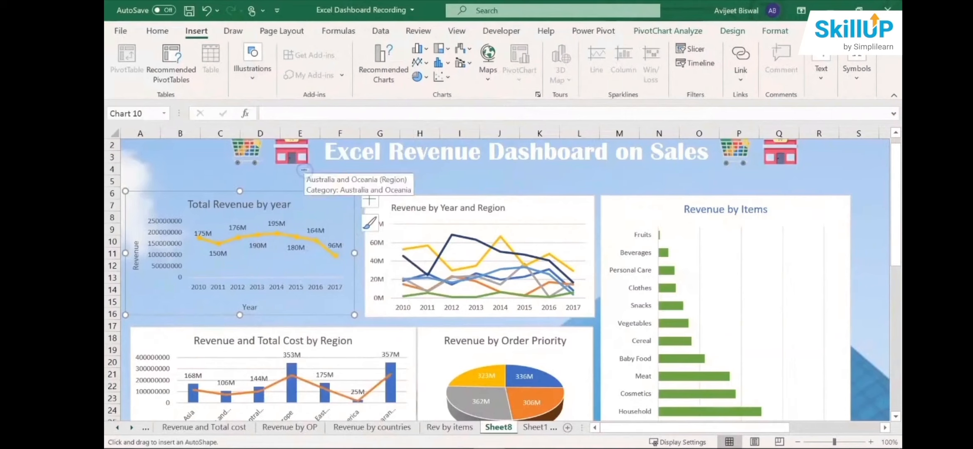
left_click_drag(129, 182, 355, 315)
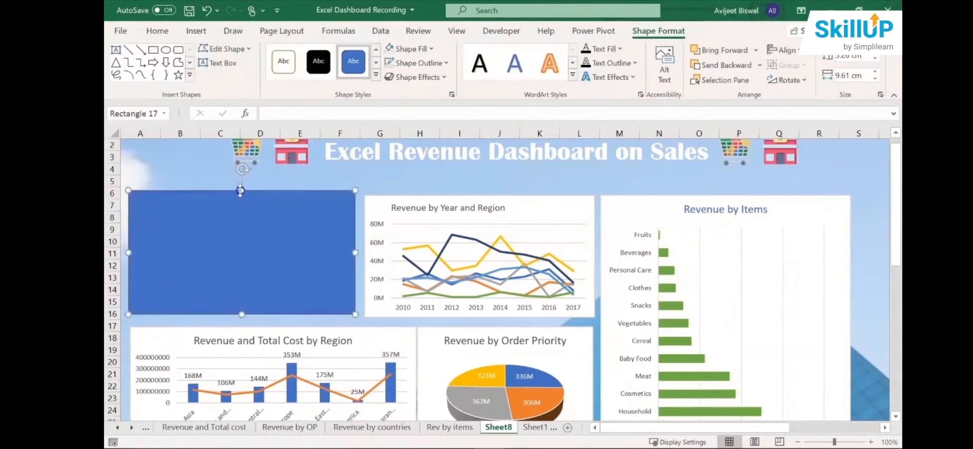
- Shift the rectangle aside to uncover the Total Revenue by year chart and bring the chart to the front
left_click_drag(262, 231, 400, 235)
left_click(191, 197)
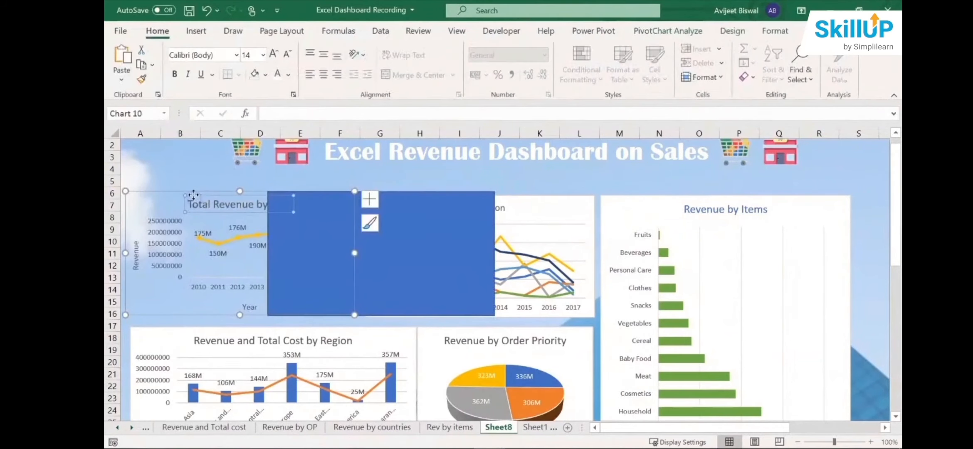
left_click(193, 192)
right_click(193, 192)
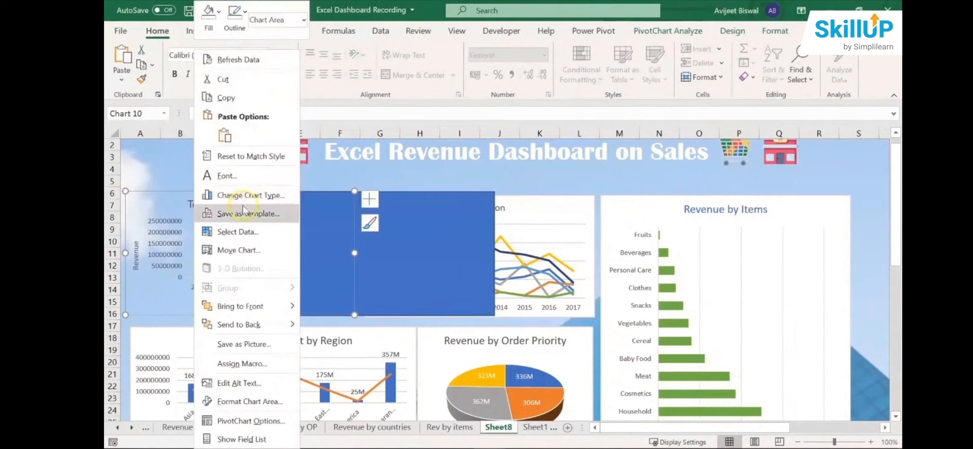
left_click(249, 307)
- Move the rectangle back behind the Total Revenue by year chart and nudge the chart slightly up and left
left_click(449, 193)
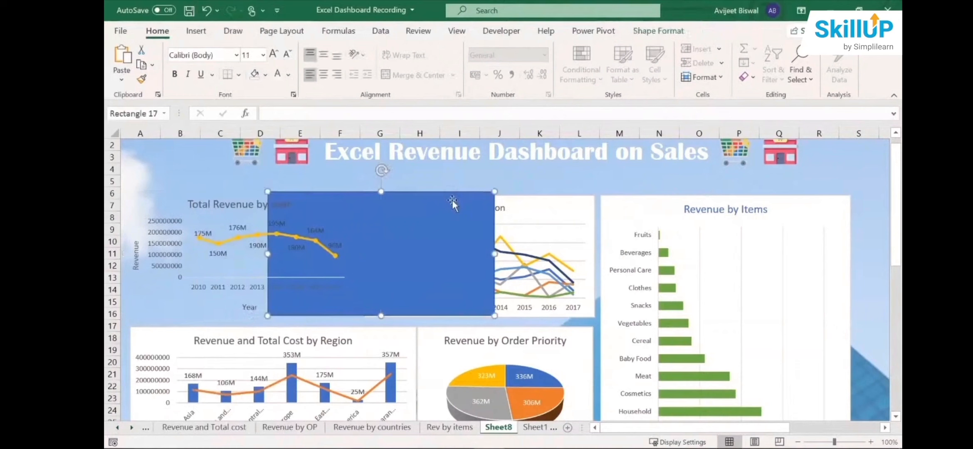
left_click_drag(452, 200, 313, 188)
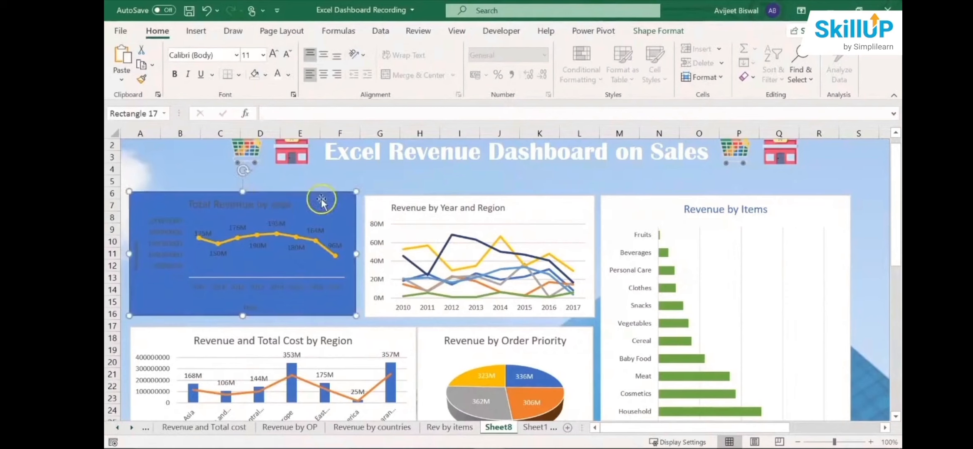
left_click(321, 201)
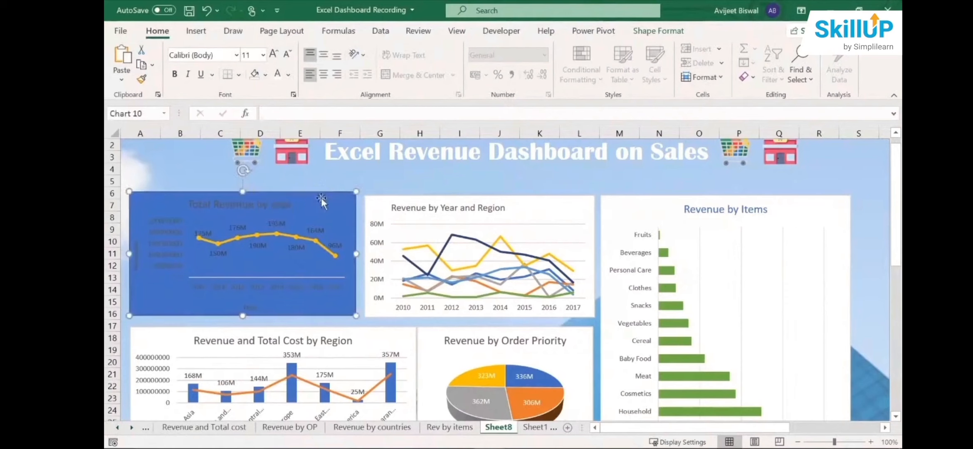
left_click(359, 202)
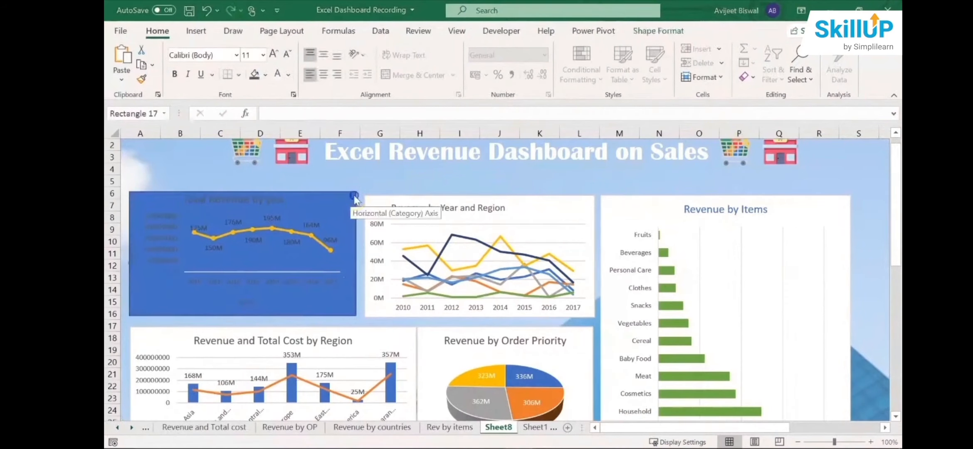
left_click_drag(354, 197, 353, 194)
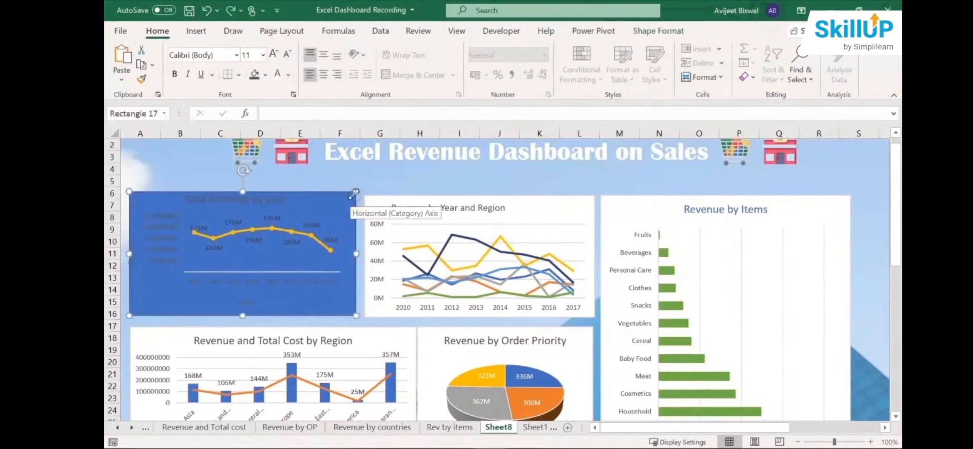
- Fill the rectangle behind the chart with the dark blue-gray theme color and set its fill transparency to 20%
left_click(265, 77)
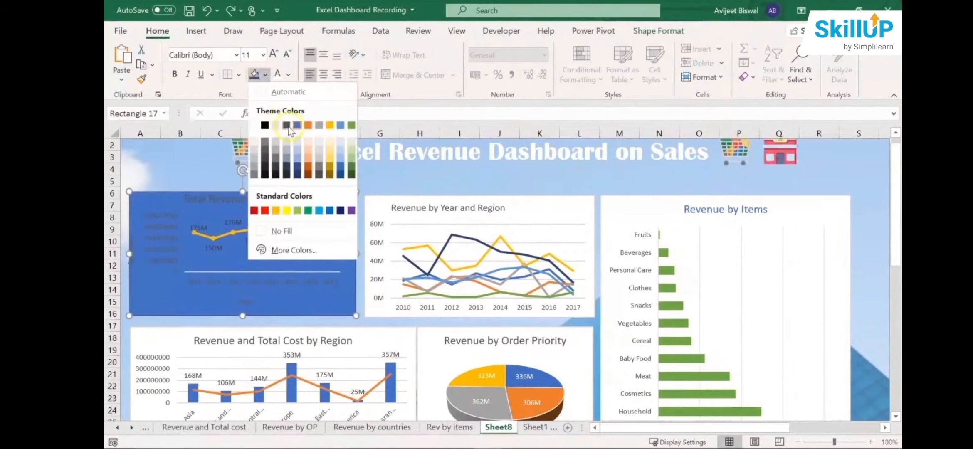
left_click(287, 125)
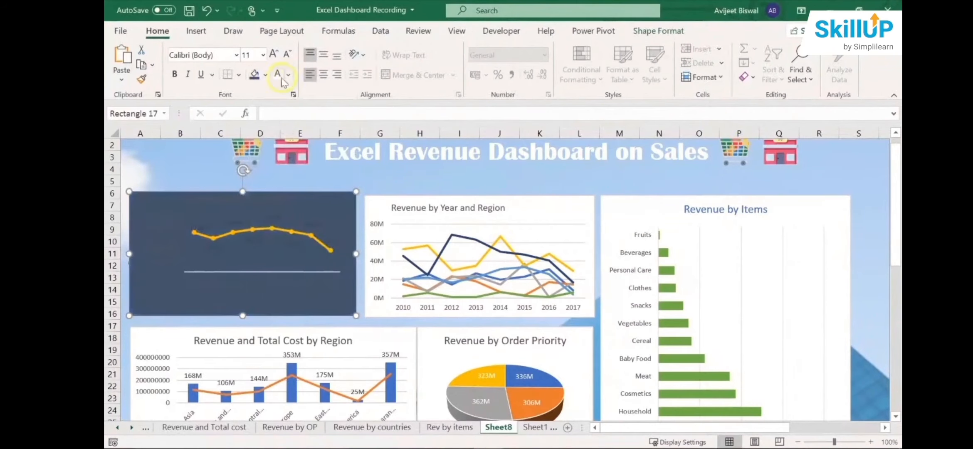
left_click(333, 206)
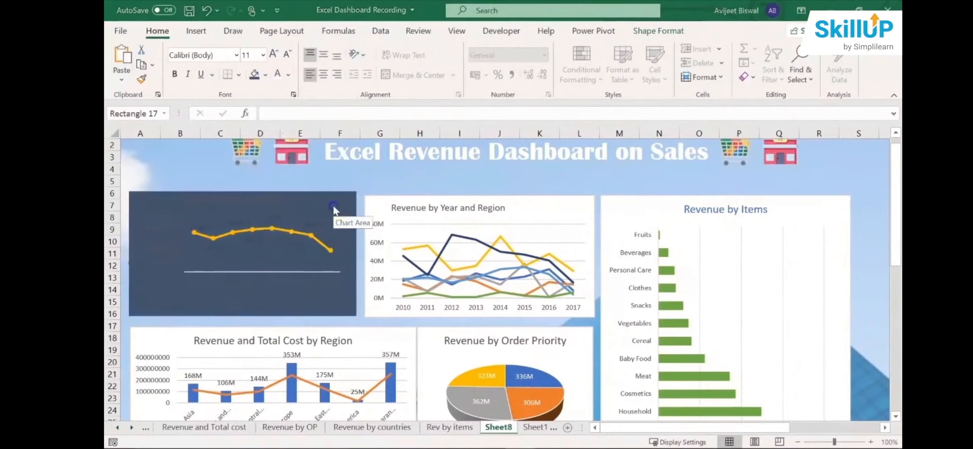
left_click(354, 201)
right_click(354, 201)
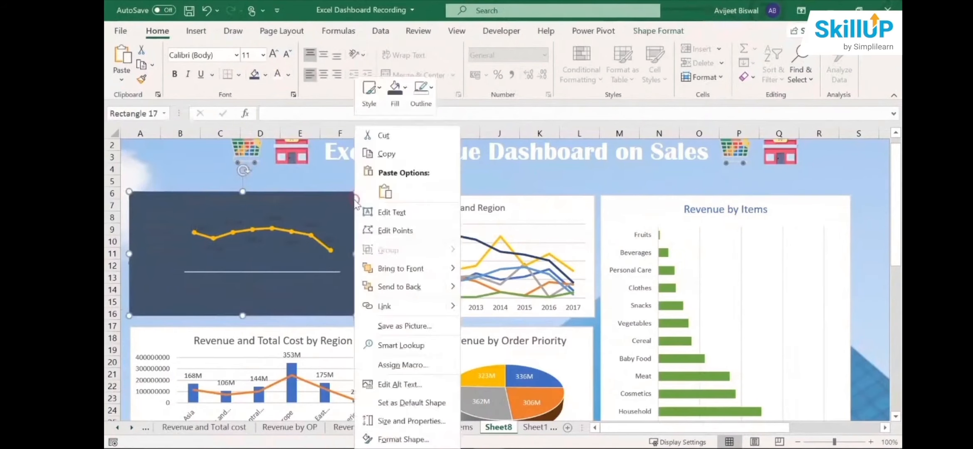
left_click(399, 439)
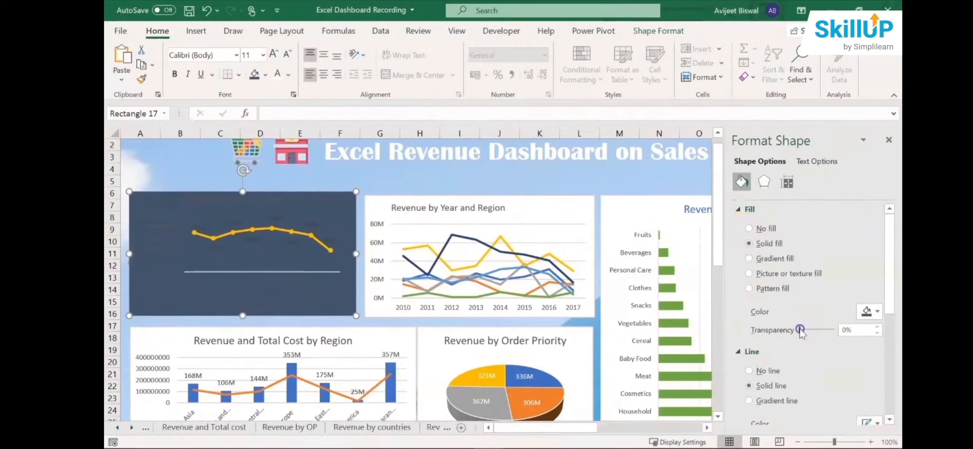
left_click_drag(800, 331, 807, 331)
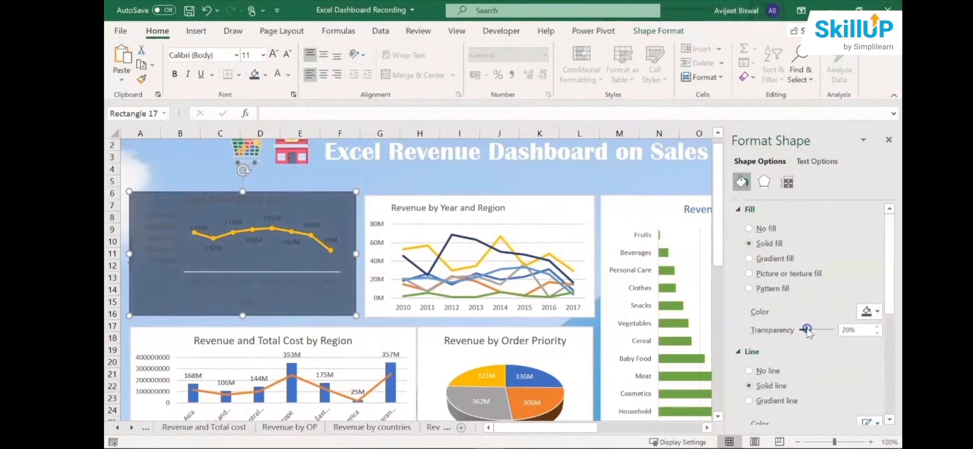
left_click(888, 140)
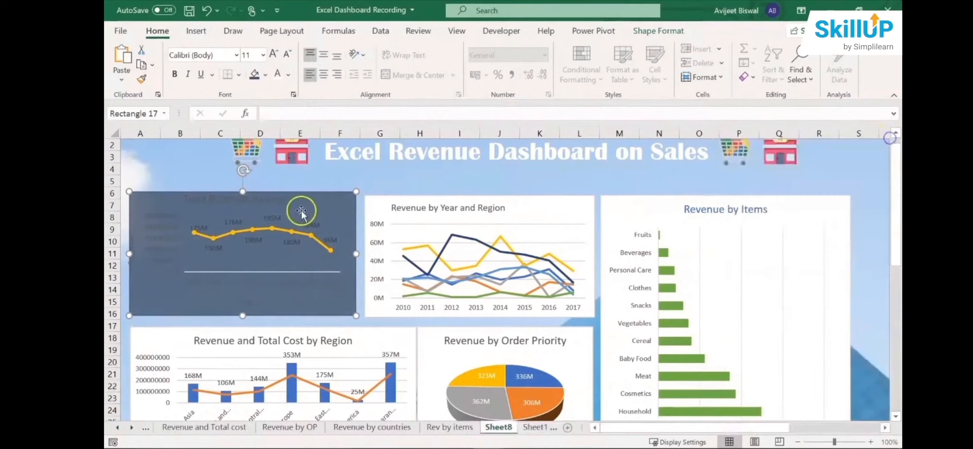
- Color the data labels, the vertical axis values and the title of the Total Revenue by year chart white
left_click(271, 214)
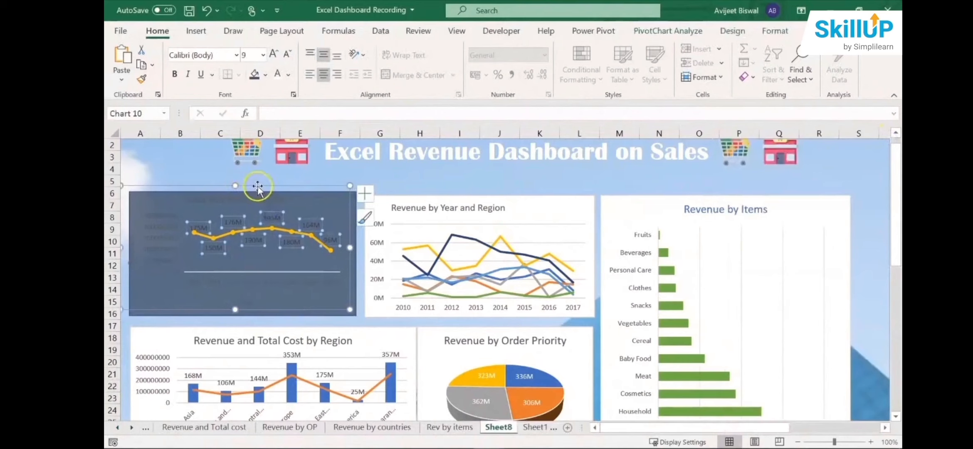
left_click(277, 75)
left_click(170, 233)
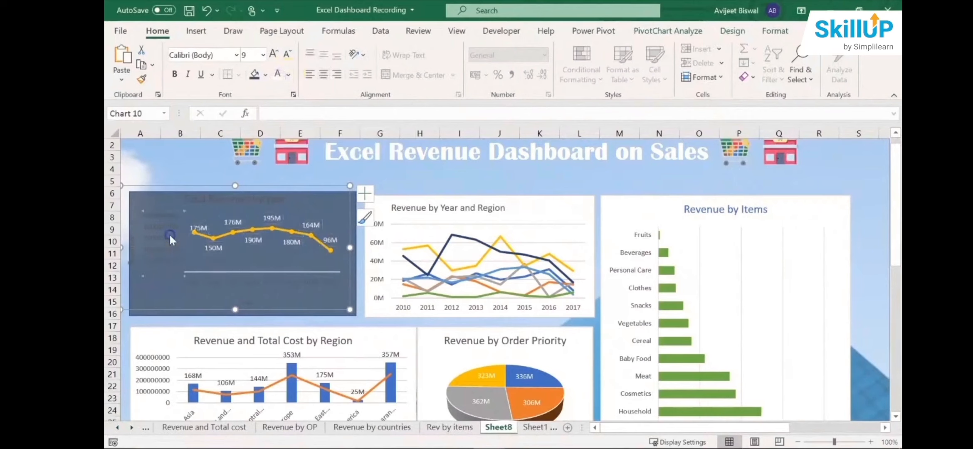
left_click(275, 79)
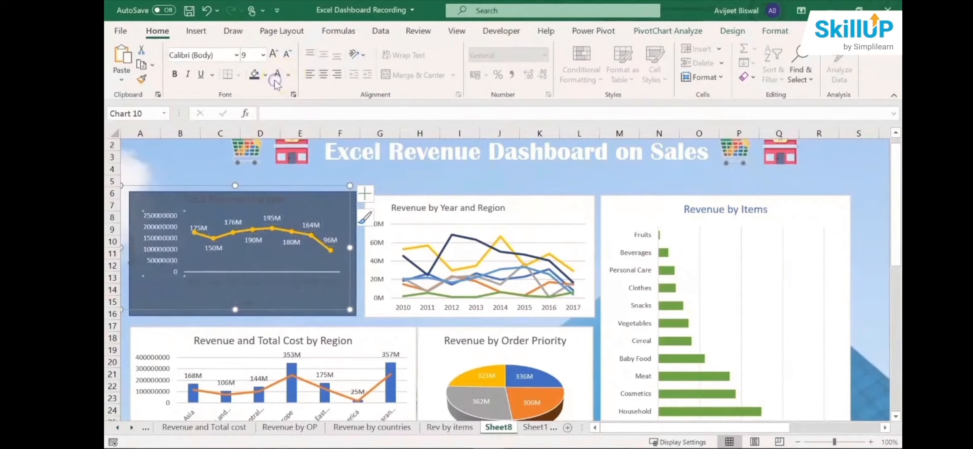
left_click(191, 199)
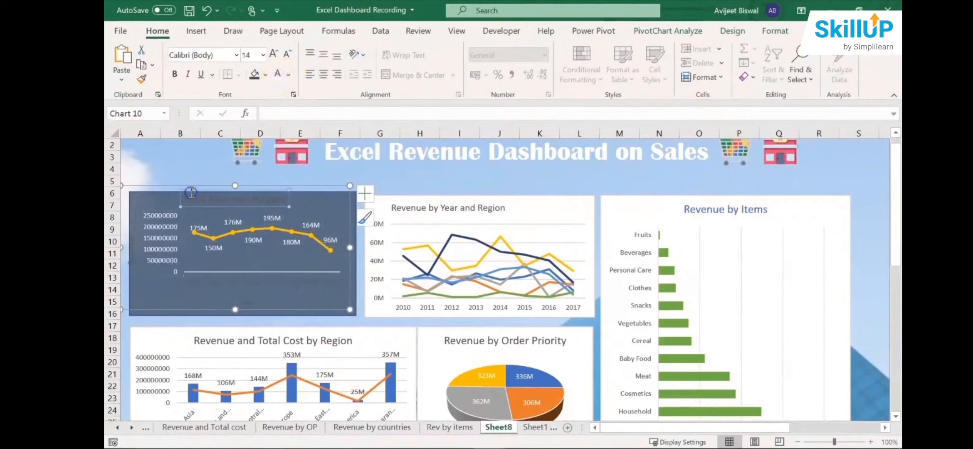
left_click(277, 77)
- Color the Revenue and Year axis titles and the year labels white, and nudge the chart down and right over the rectangle
left_click(132, 244)
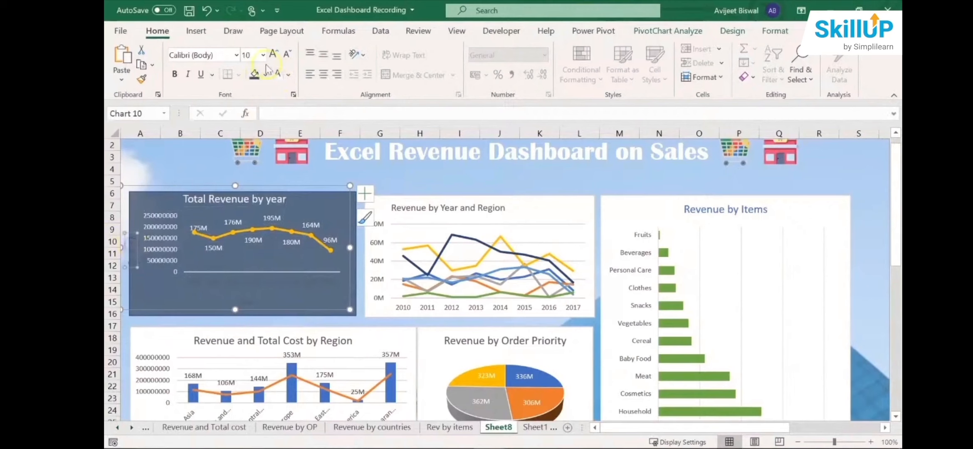
left_click(277, 75)
left_click(244, 305)
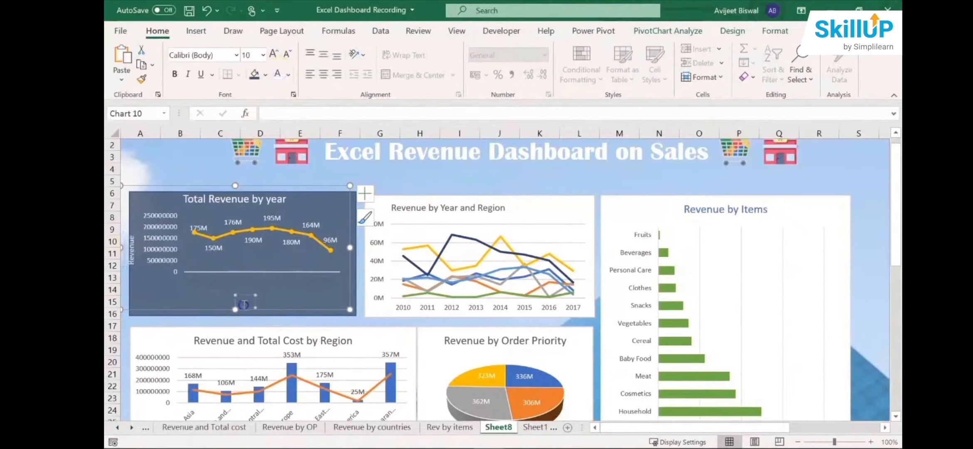
left_click(276, 76)
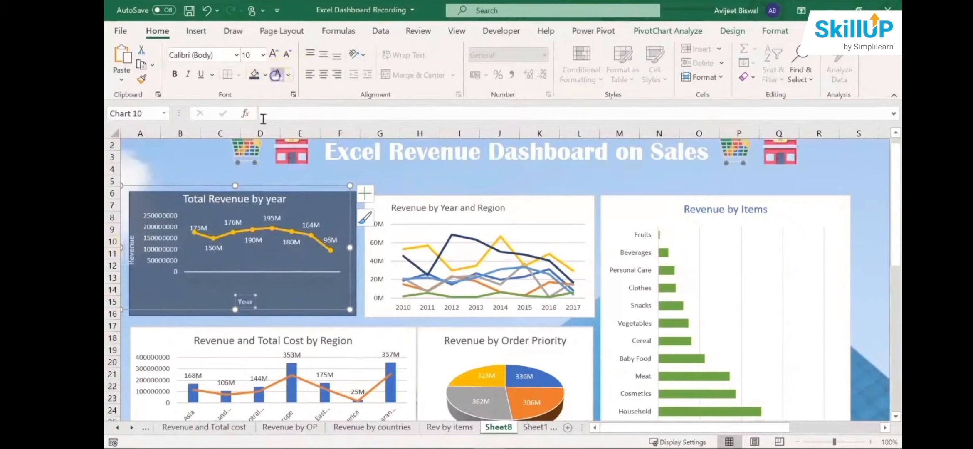
left_click(261, 285)
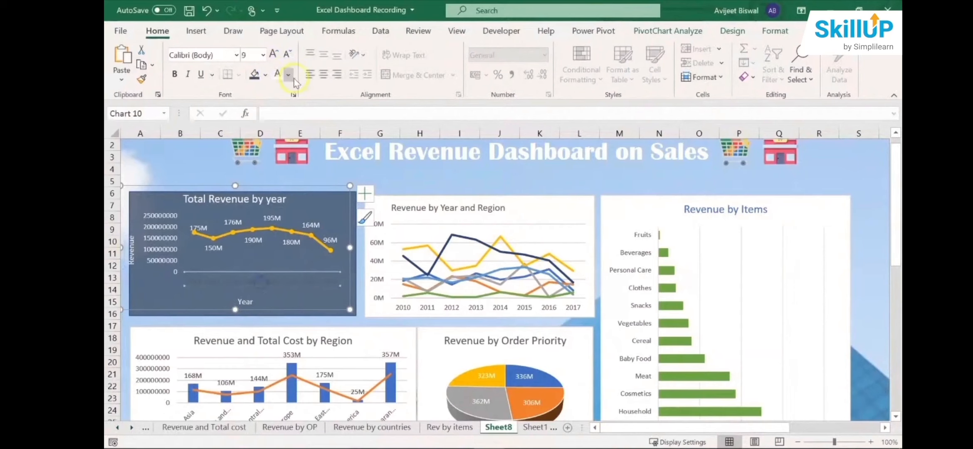
left_click(277, 75)
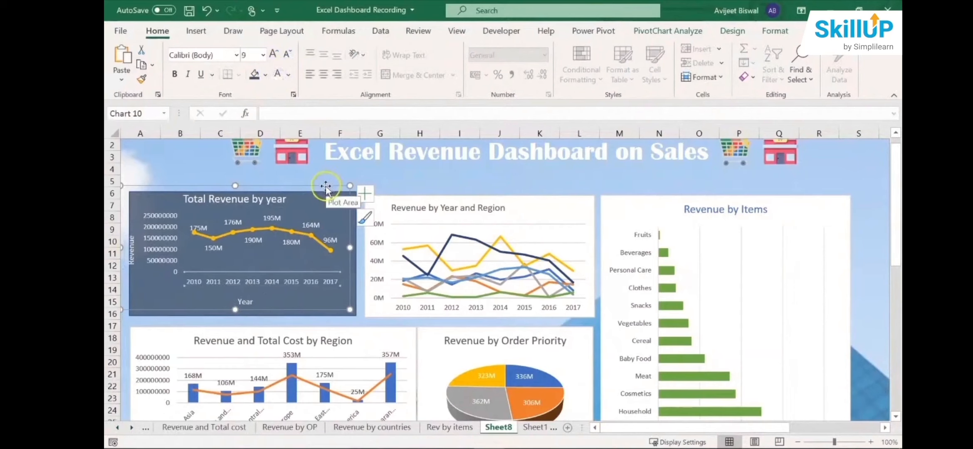
left_click_drag(326, 187, 329, 190)
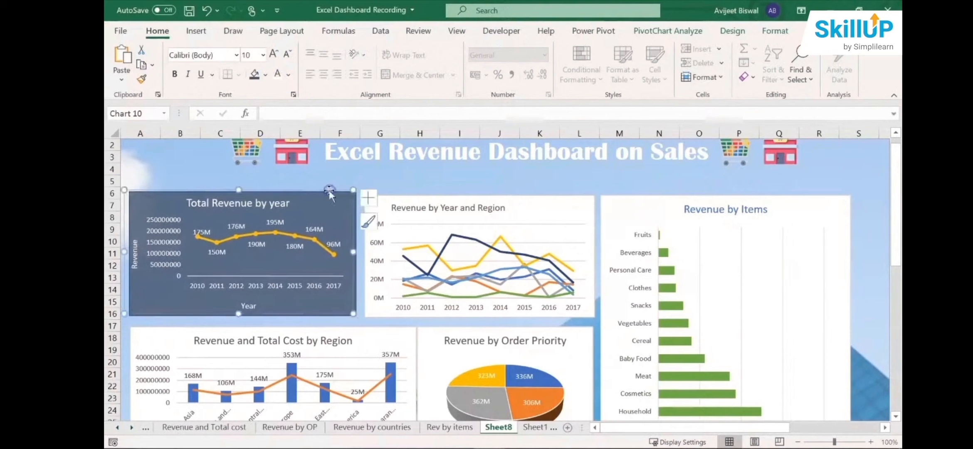
- Remove the outline from the rectangle behind the Total Revenue by year chart
left_click(354, 203)
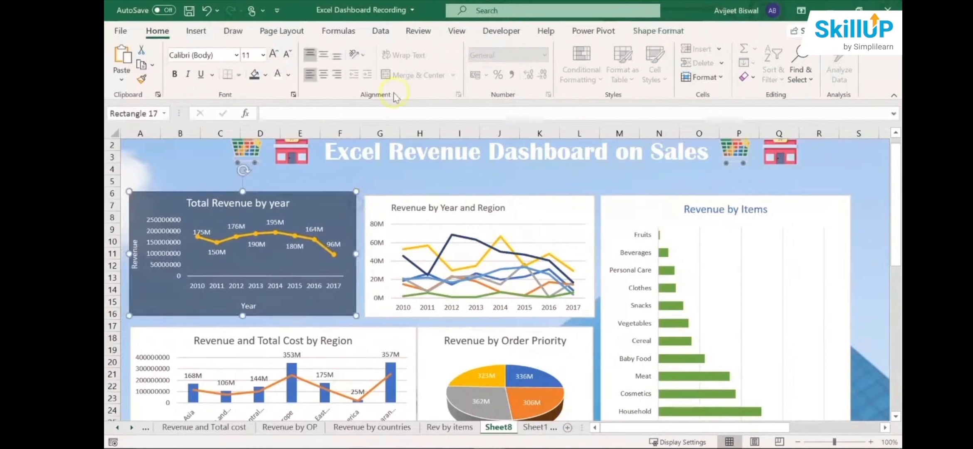
left_click(665, 30)
left_click(435, 65)
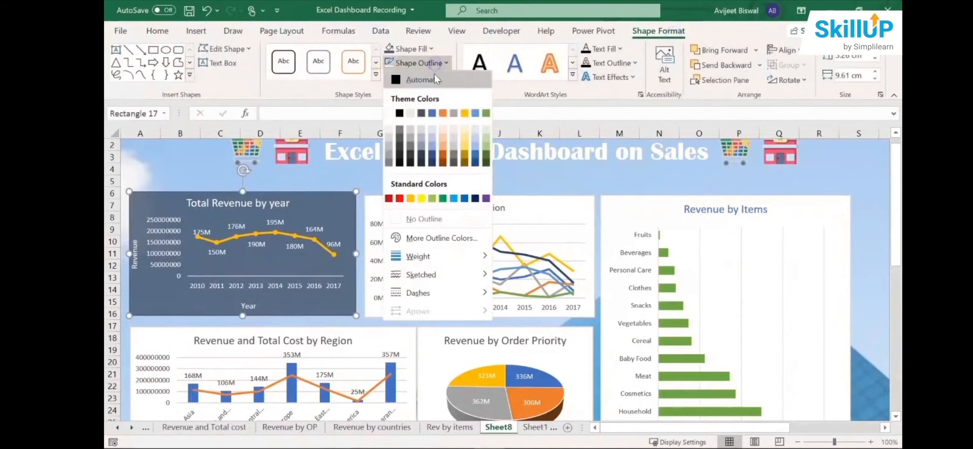
left_click(419, 220)
left_click(381, 187)
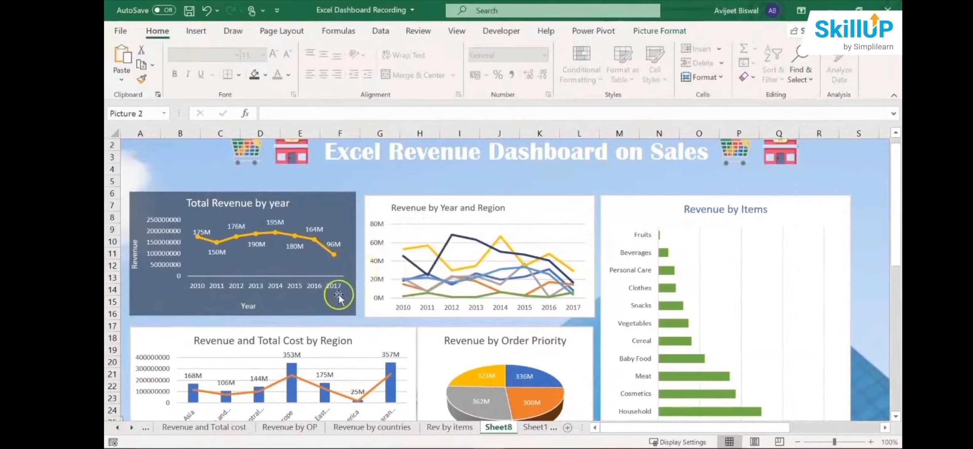
- Move the 2010 data label of the Total Revenue by year chart slightly up, clear of the line
left_click(206, 235)
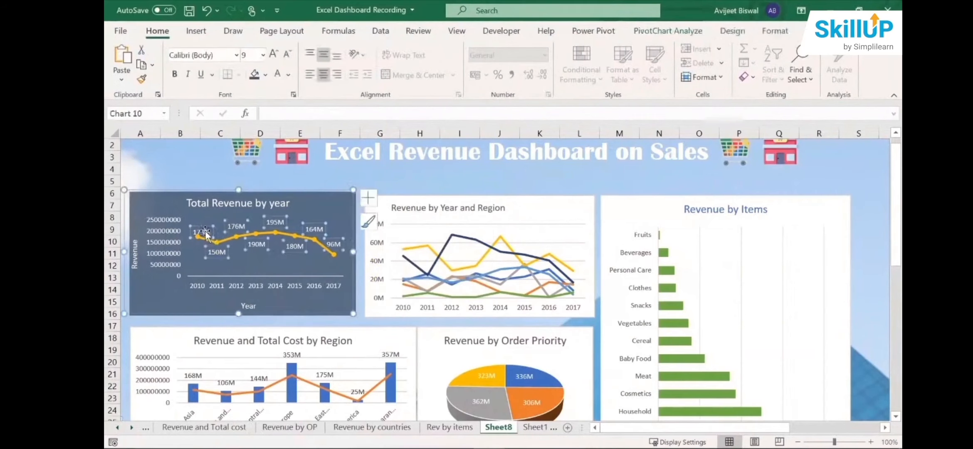
left_click(205, 231)
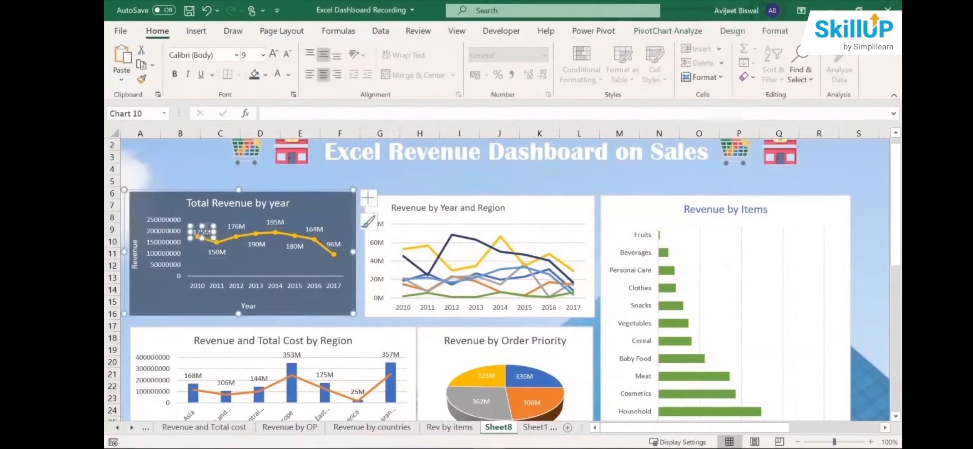
left_click(208, 227)
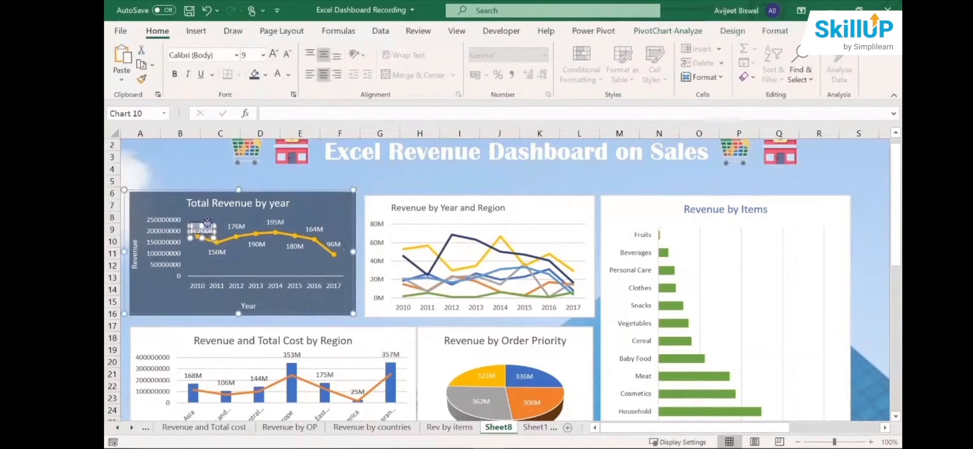
left_click(450, 146)
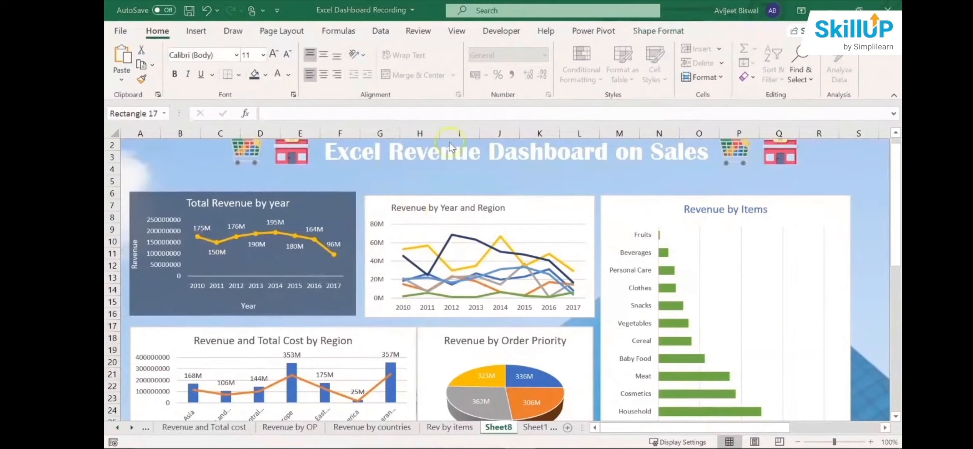
left_click(347, 193)
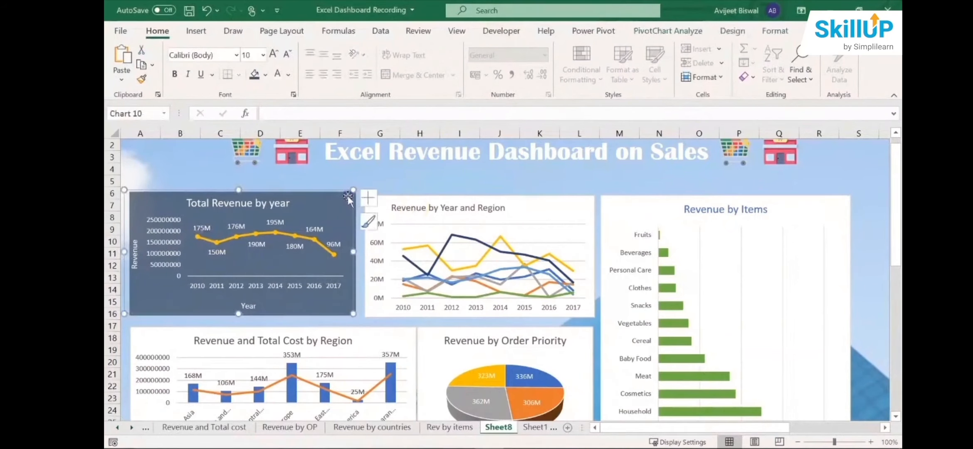
left_click(500, 204)
left_click(357, 196)
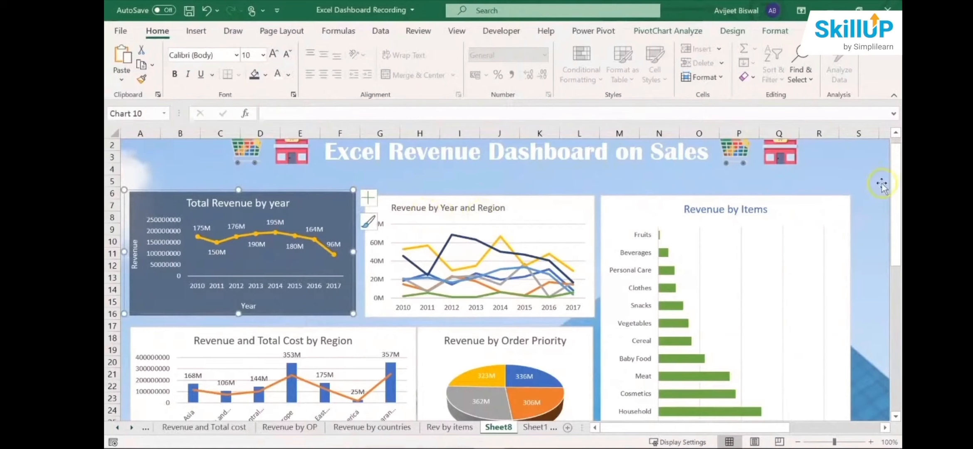
scroll(895, 192, "up", 1)
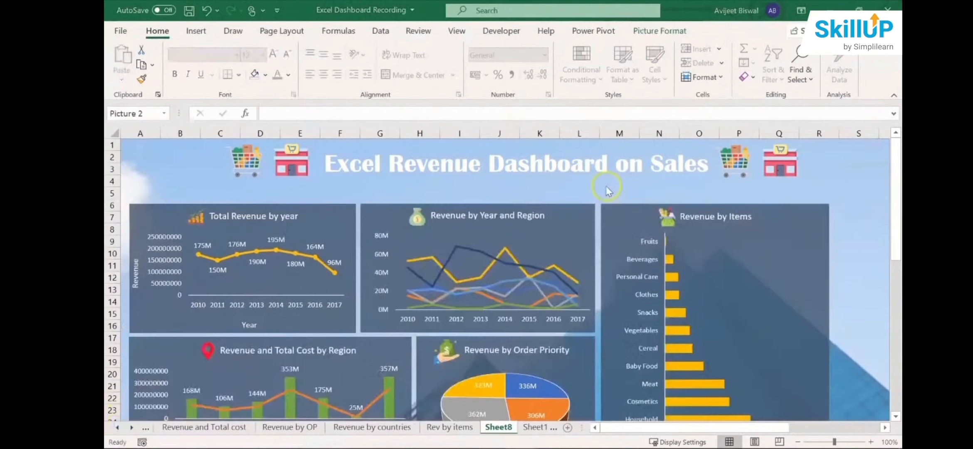
- Examine the icons beside the chart titles across the whole dashboard, down to the Revenue by Countries chart
left_click(831, 185)
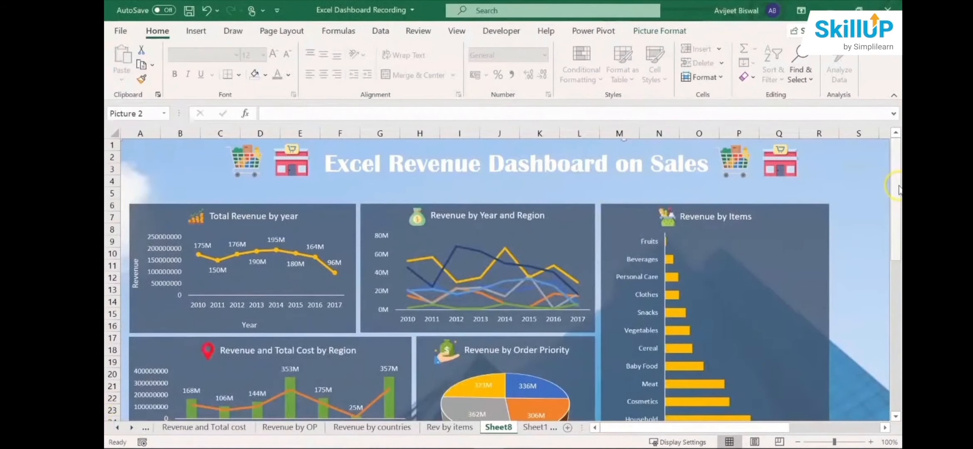
scroll(898, 191, "down", 1)
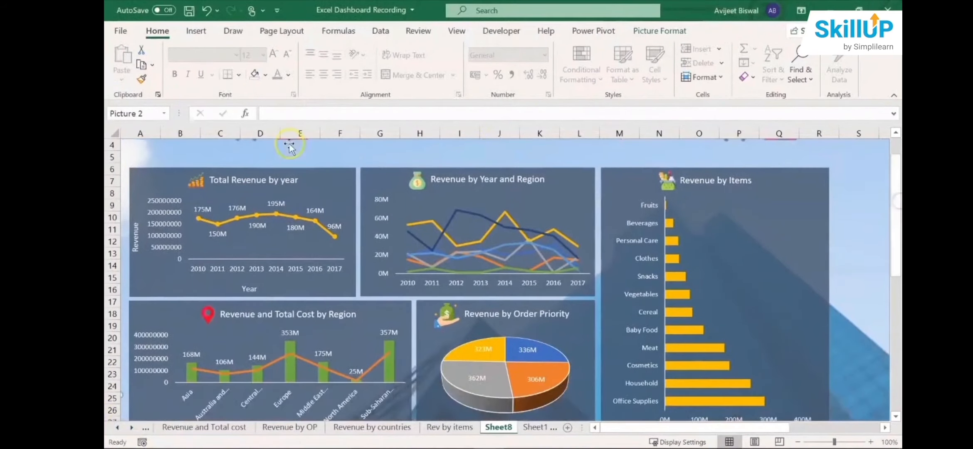
left_click(194, 181)
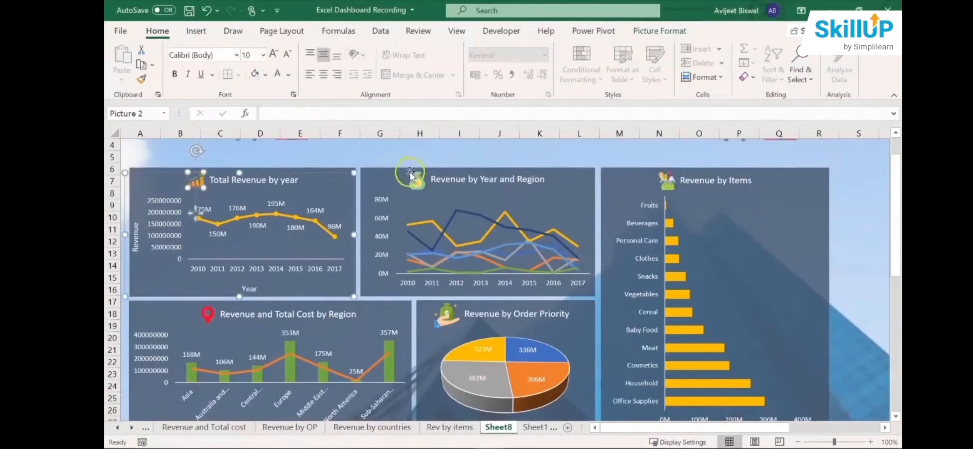
left_click(428, 179)
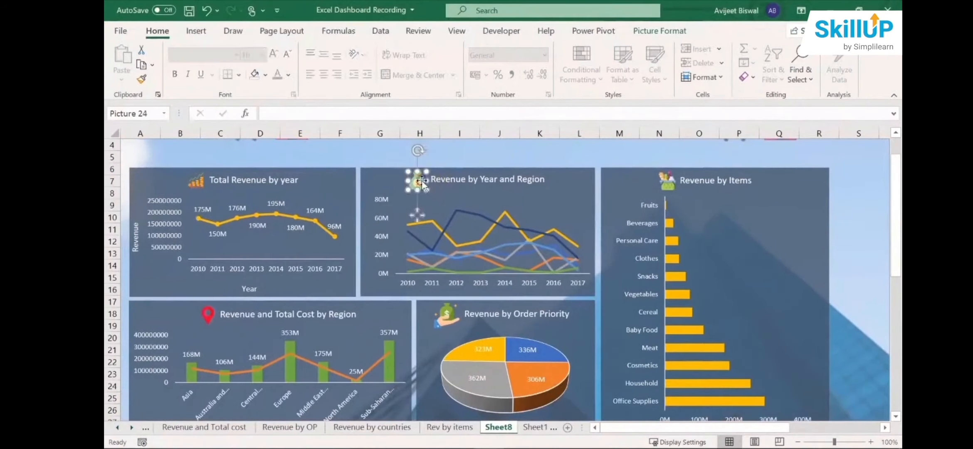
left_click(675, 183)
left_click_drag(895, 191, 895, 288)
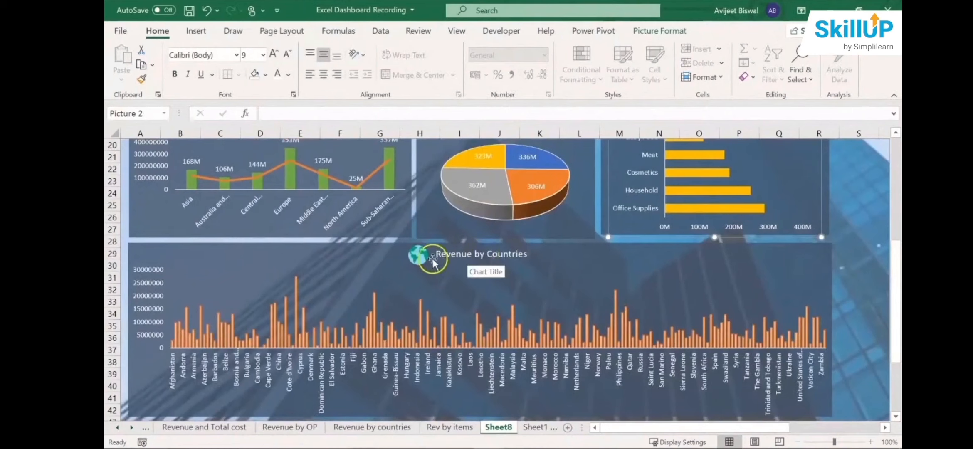
left_click(432, 260)
left_click_drag(895, 296, 897, 238)
left_click(209, 256)
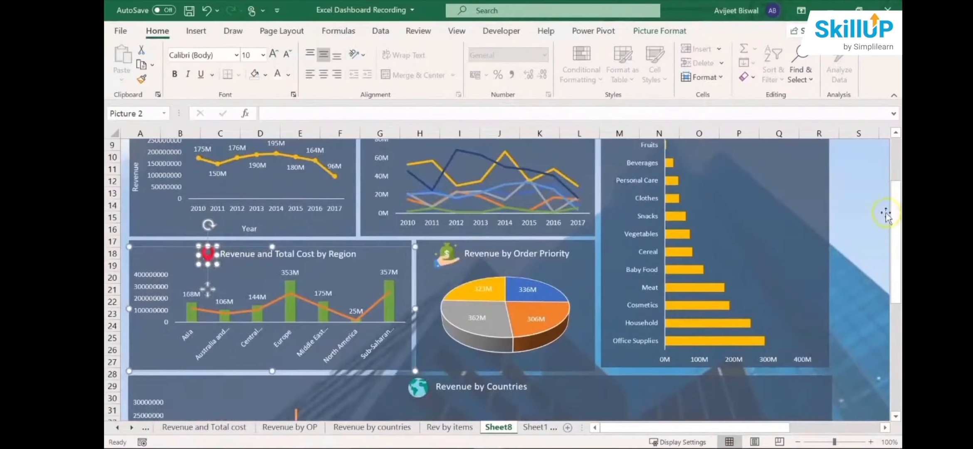
left_click_drag(896, 216, 896, 172)
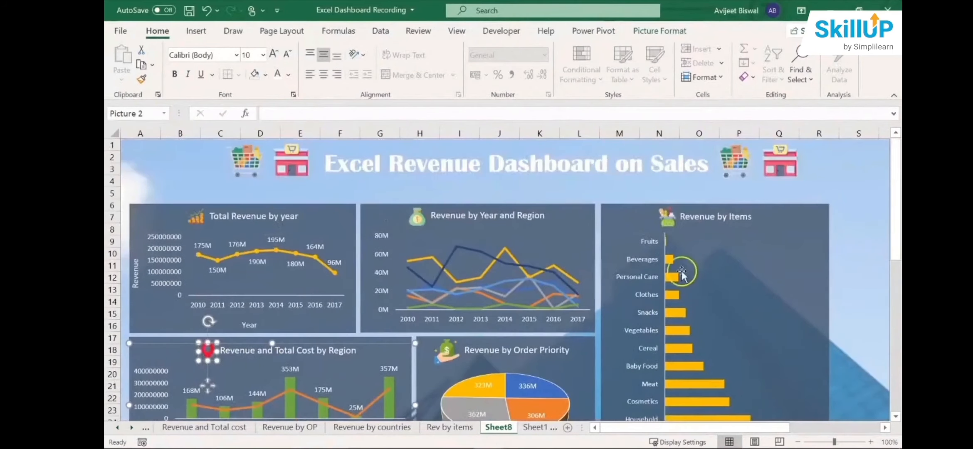
- Examine the bars and value axis of the Revenue by Items chart and the value axis of the Revenue by Year and Region chart
left_click(675, 274)
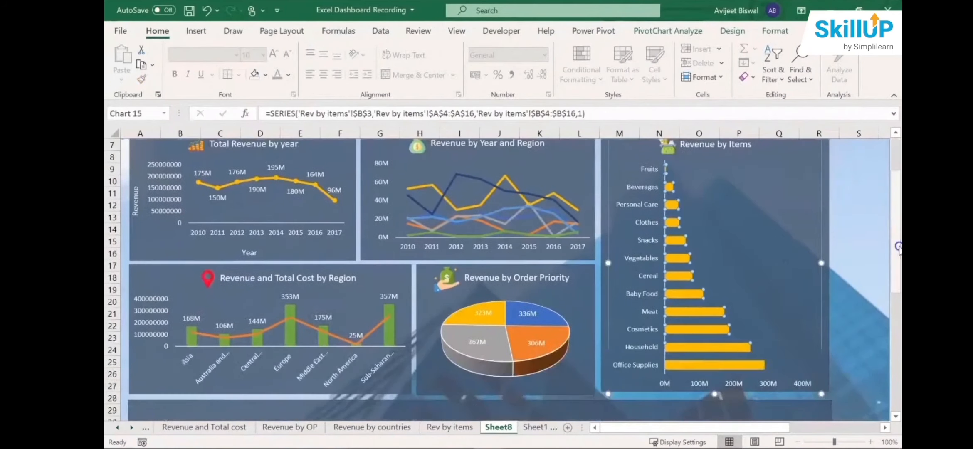
scroll(779, 274, "down", 2)
left_click_drag(898, 275, 891, 312)
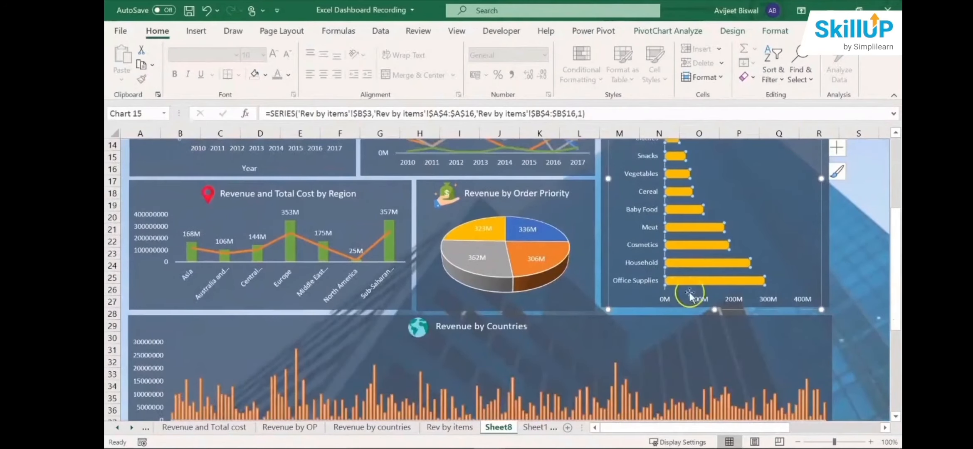
left_click(665, 300)
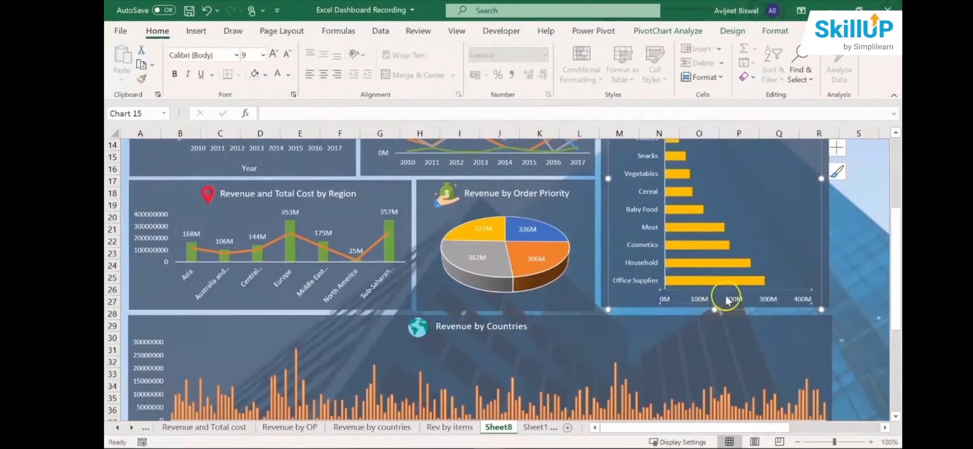
left_click(887, 296)
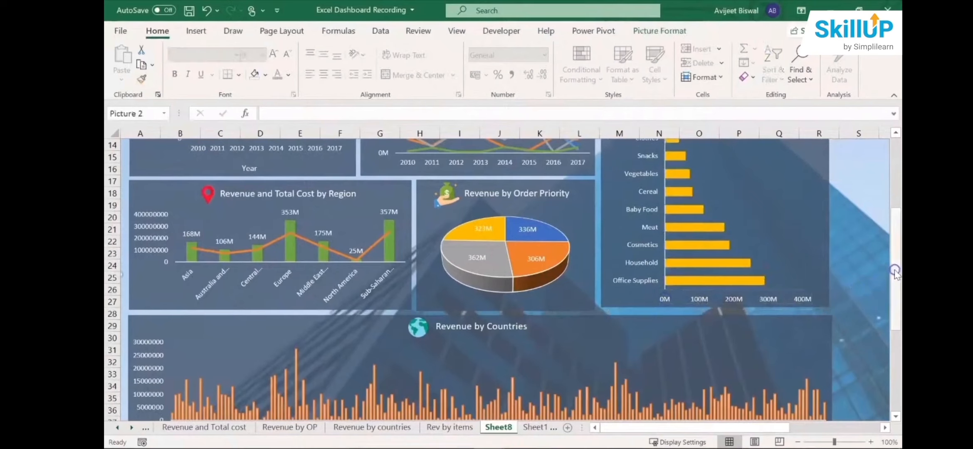
left_click_drag(896, 274, 889, 231)
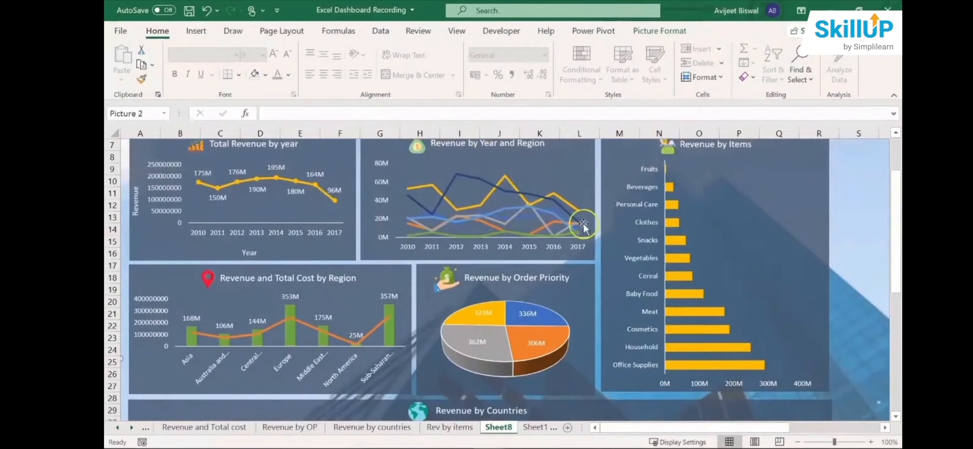
left_click_drag(894, 203, 893, 174)
left_click(389, 235)
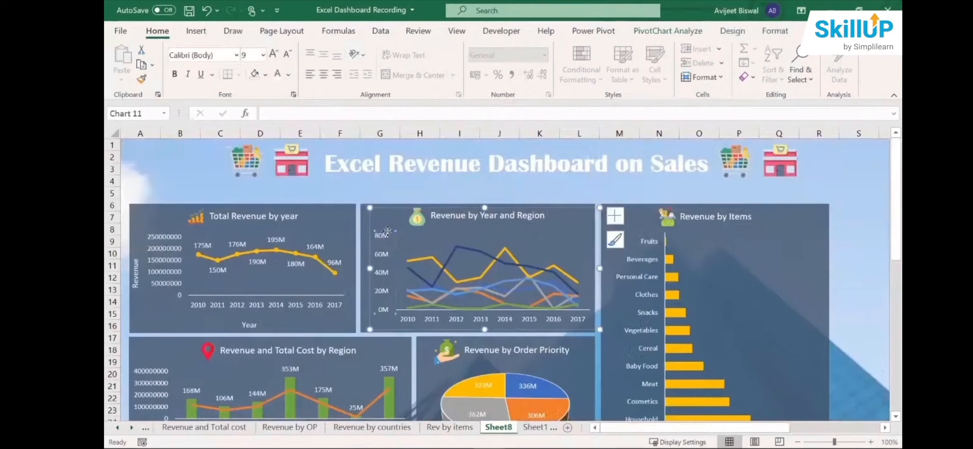
left_click(387, 240)
- Set the number category of the Total Revenue by year chart's vertical axis to Custom
left_click(293, 216)
left_click(166, 245)
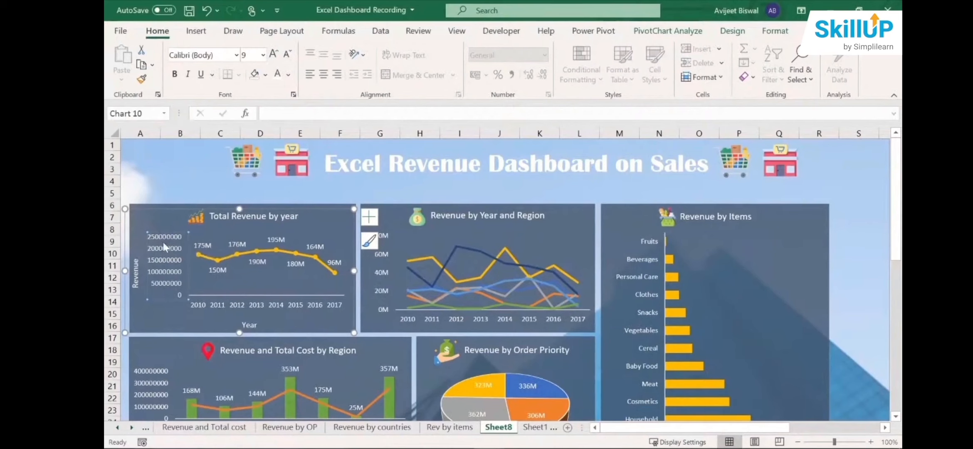
right_click(164, 246)
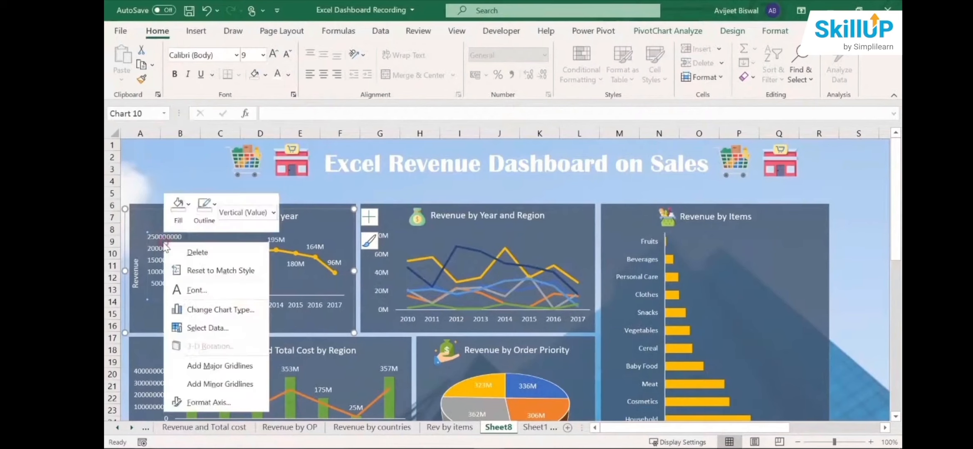
left_click(198, 390)
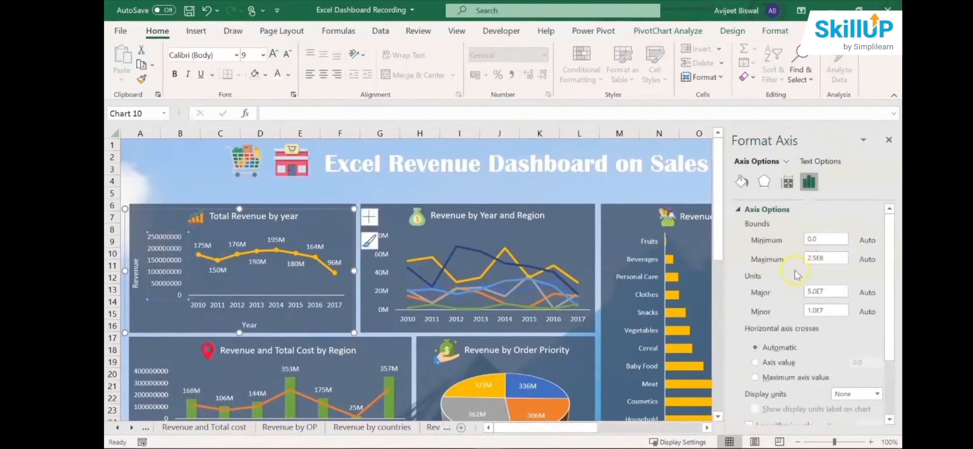
scroll(881, 316, "down", 3)
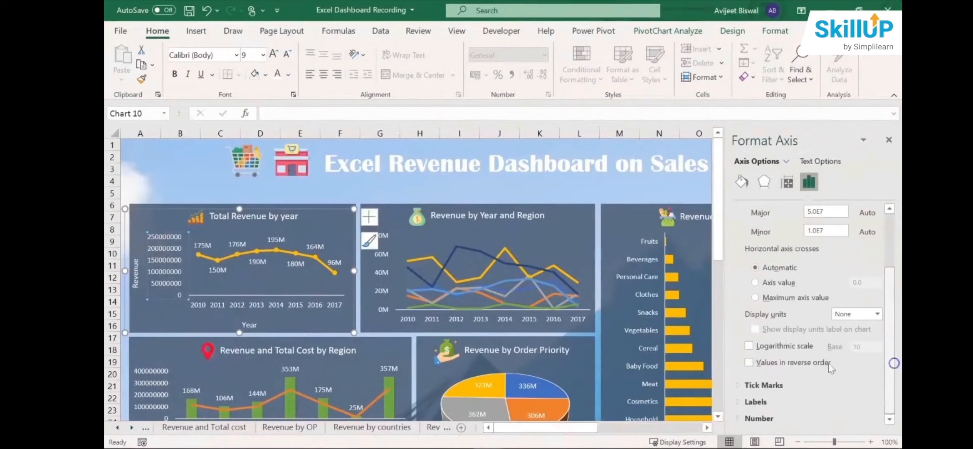
left_click(764, 419)
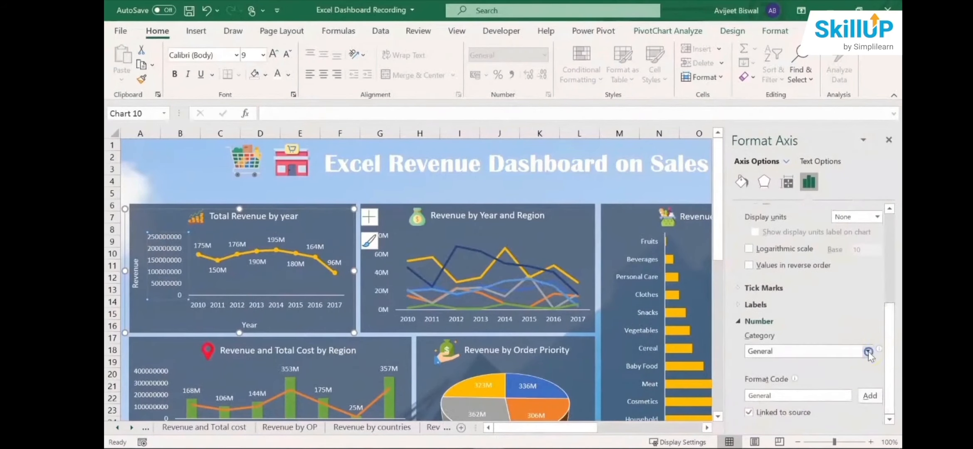
left_click(868, 351)
left_click(813, 339)
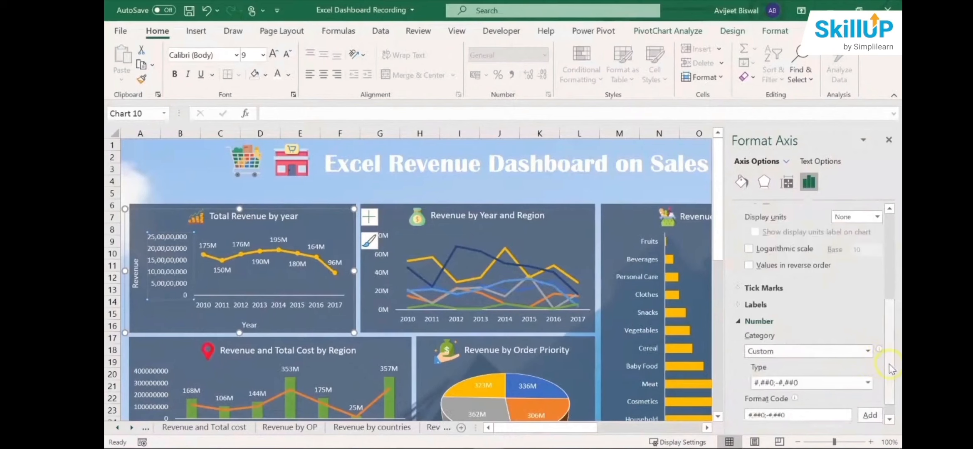
- Apply the custom number type [>999999]#,,"M";#,"0M" to the Total Revenue by year chart's vertical axis and close the axis formatting
scroll(886, 389, "down", 1)
left_click(867, 363)
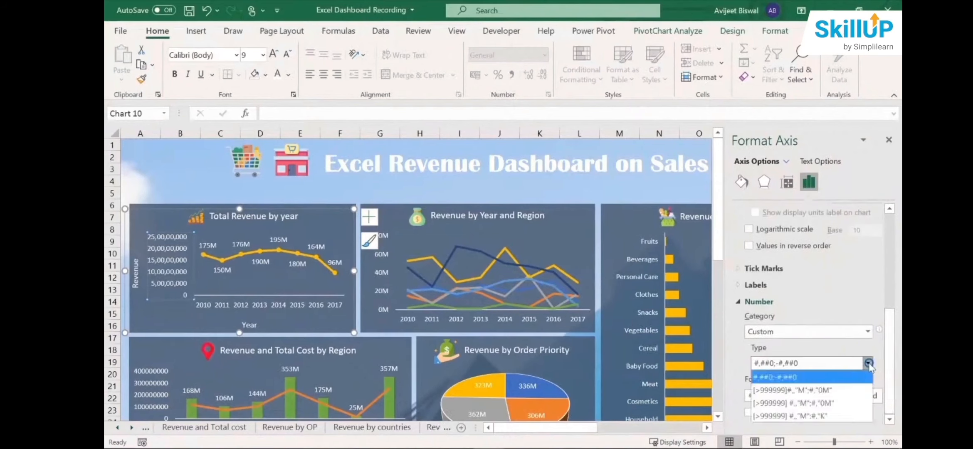
left_click(836, 389)
left_click(868, 396)
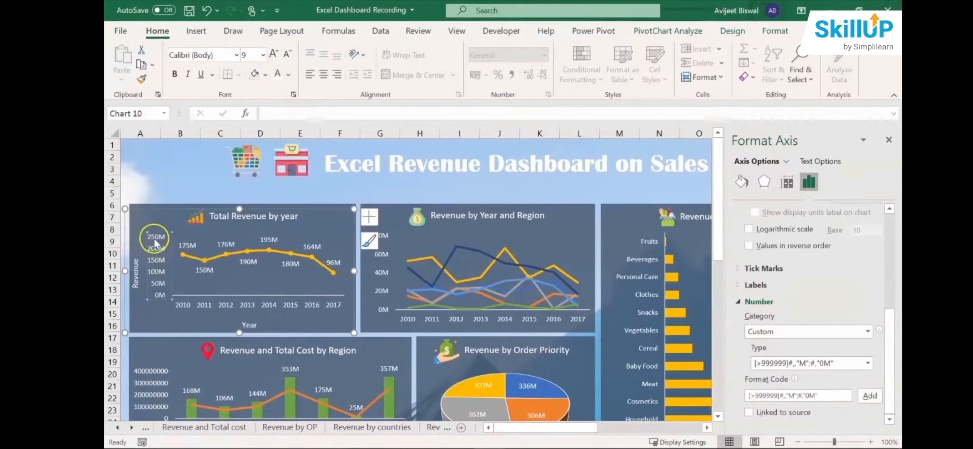
left_click(820, 183)
left_click(889, 140)
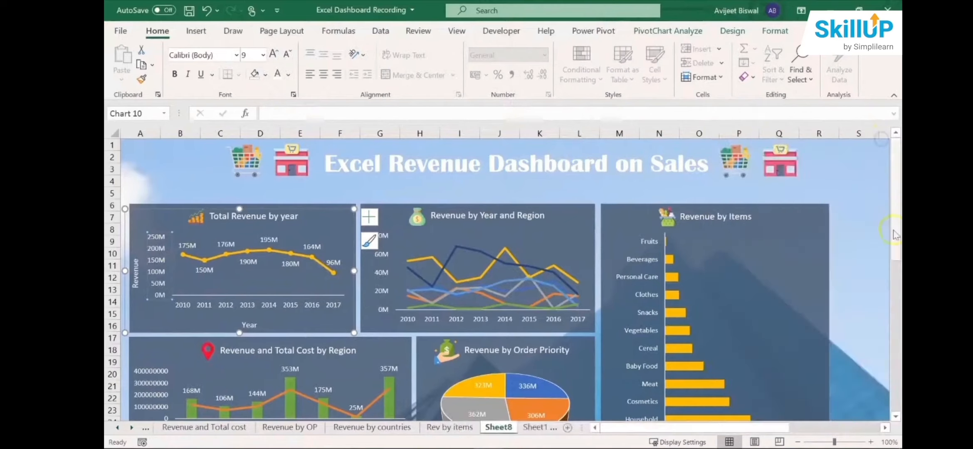
left_click_drag(898, 266, 882, 182)
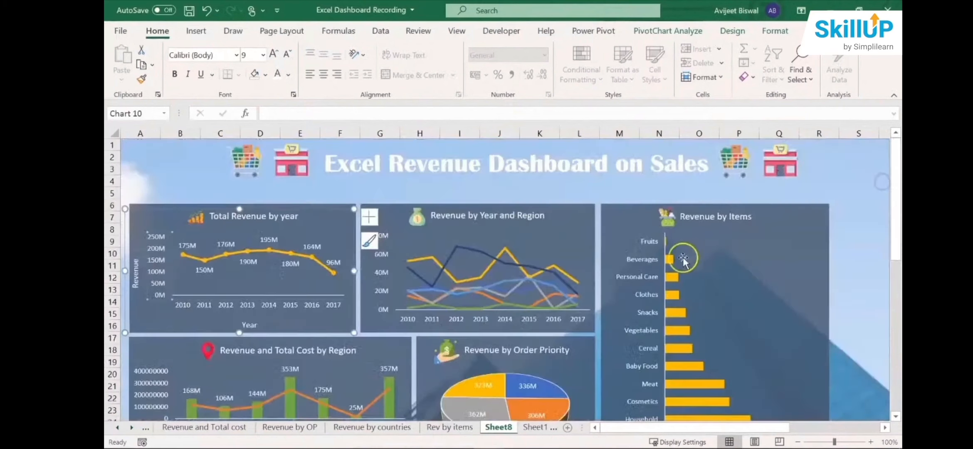
left_click(852, 199)
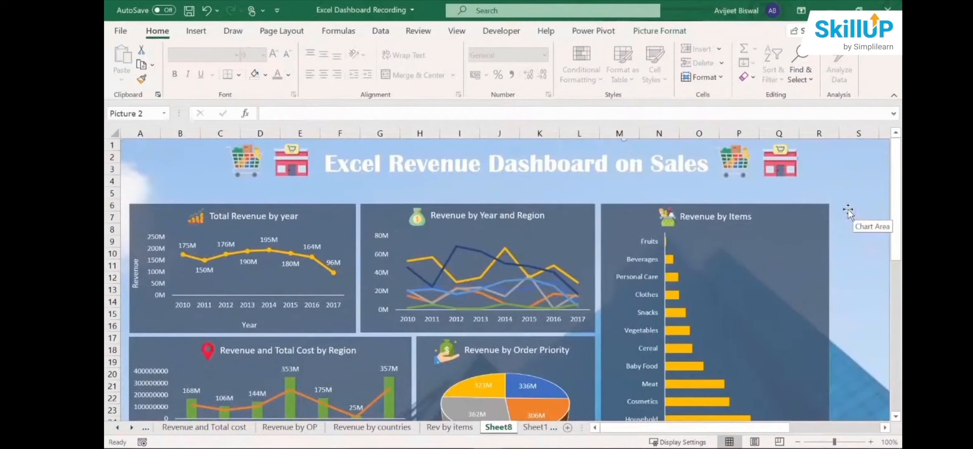
left_click_drag(893, 229, 896, 193)
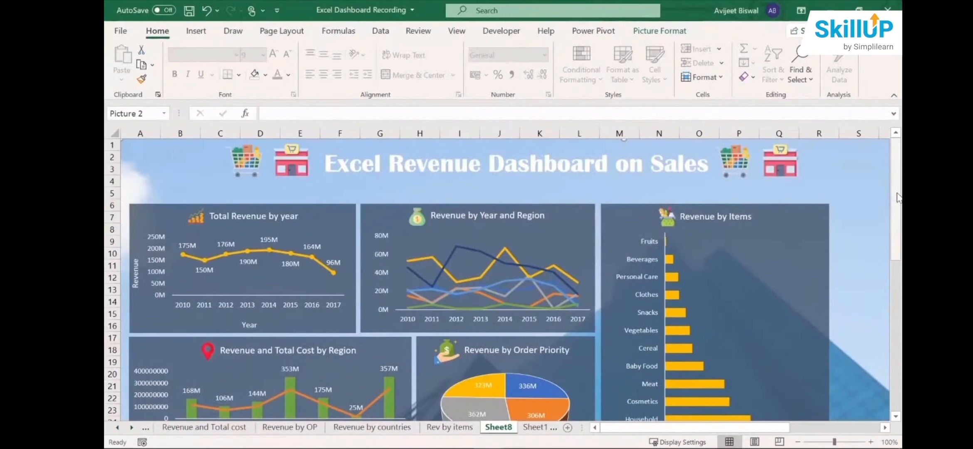
left_click_drag(898, 198, 897, 210)
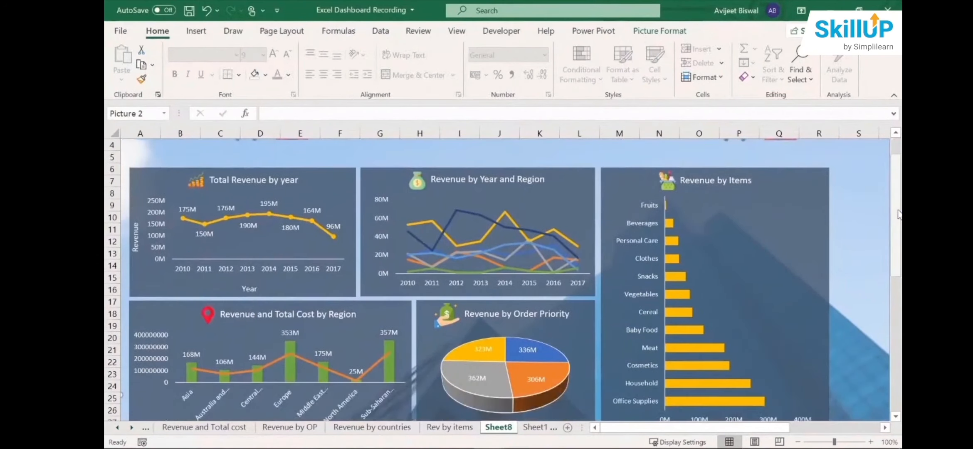
- Insert Region, Country, Item Type and Sales Channel slicers for the Revenue by Year and Region chart
left_click(897, 214)
left_click_drag(898, 213, 896, 179)
left_click(393, 239)
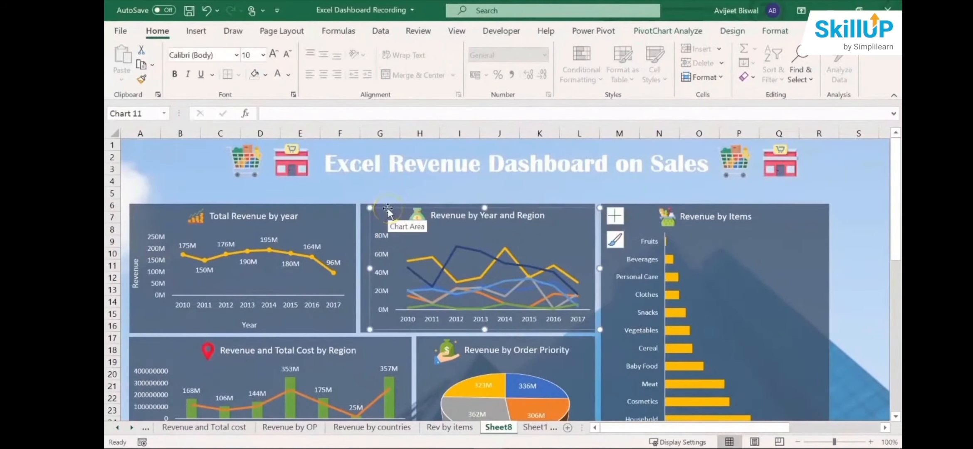
left_click(191, 31)
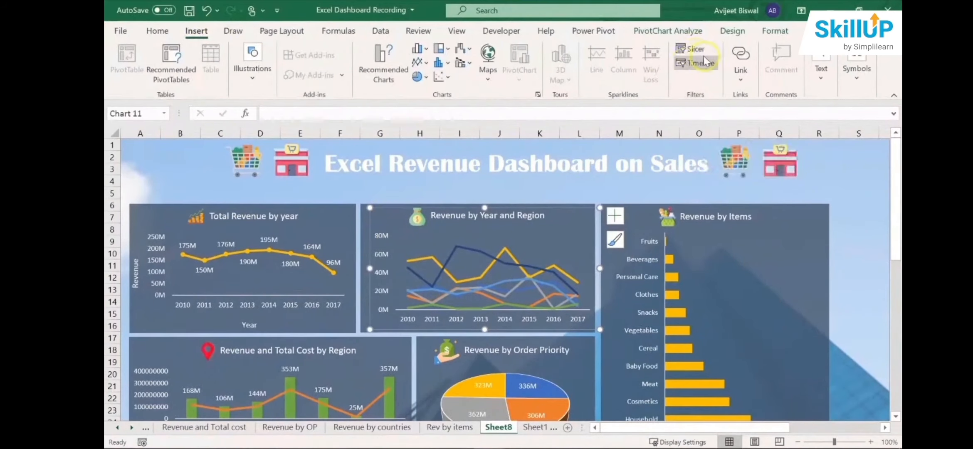
left_click(654, 32)
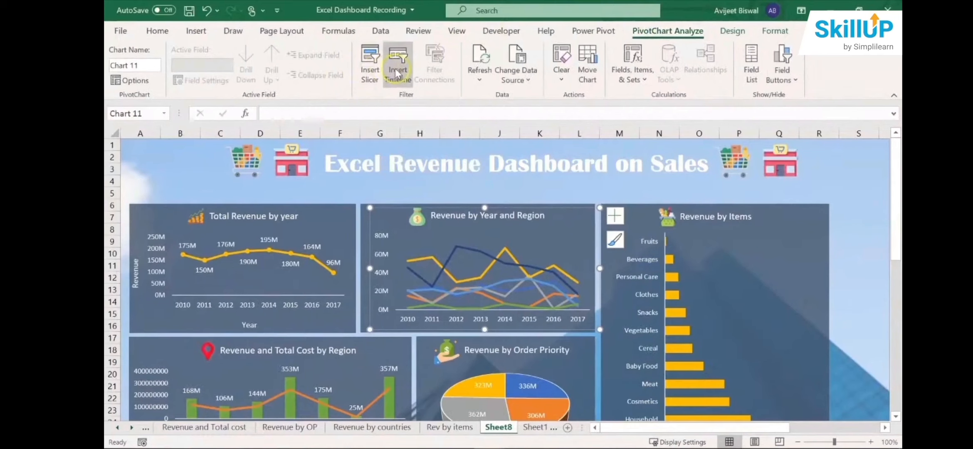
left_click(370, 71)
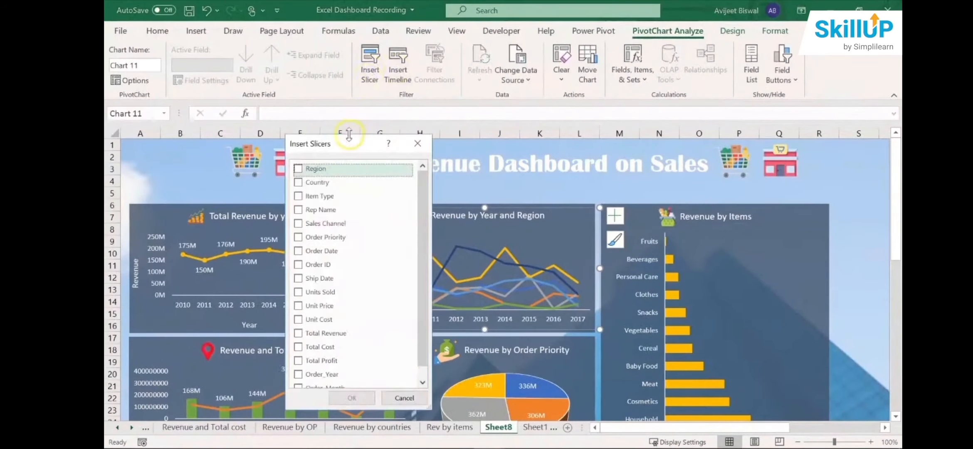
left_click_drag(348, 139, 409, 150)
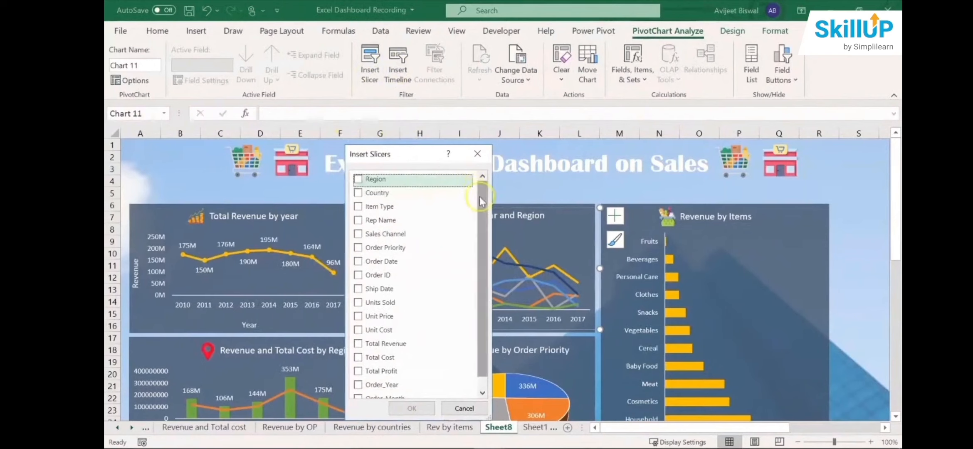
mouse_move(480, 197)
left_mouse_down()
mouse_move(480, 216)
mouse_move(479, 188)
left_mouse_up()
left_click(373, 197)
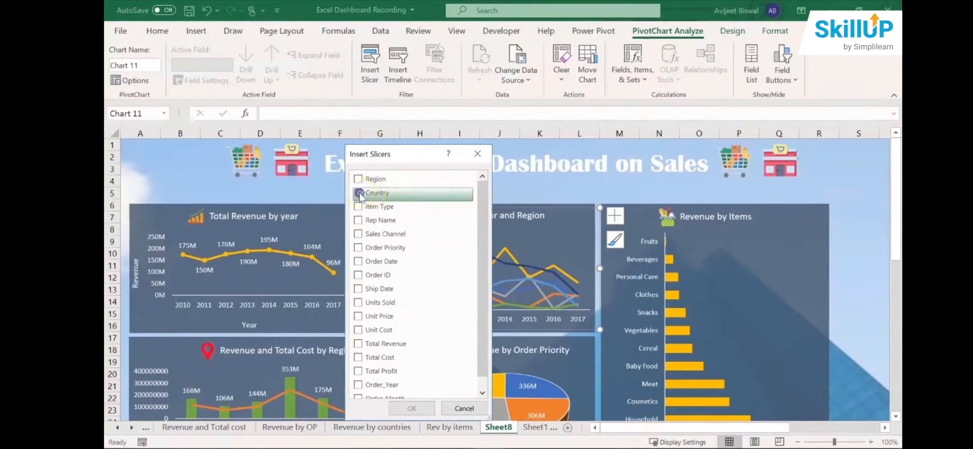
left_click(358, 181)
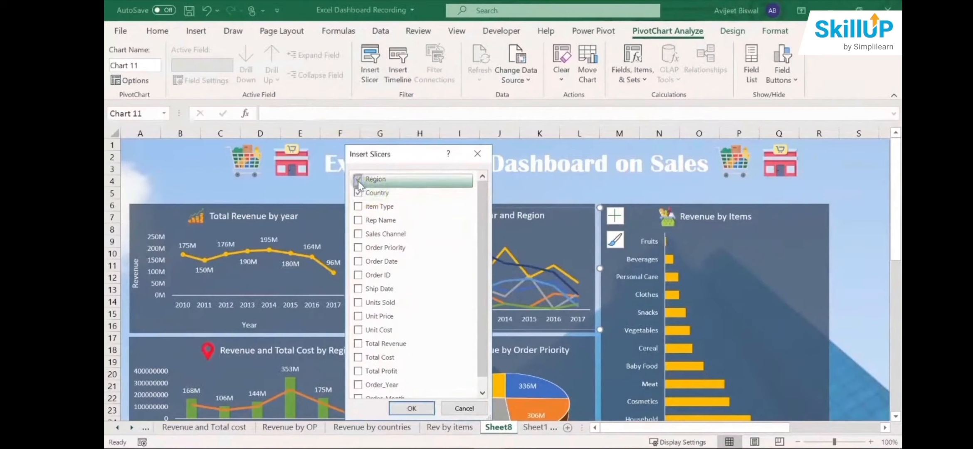
left_click_drag(477, 238, 479, 242)
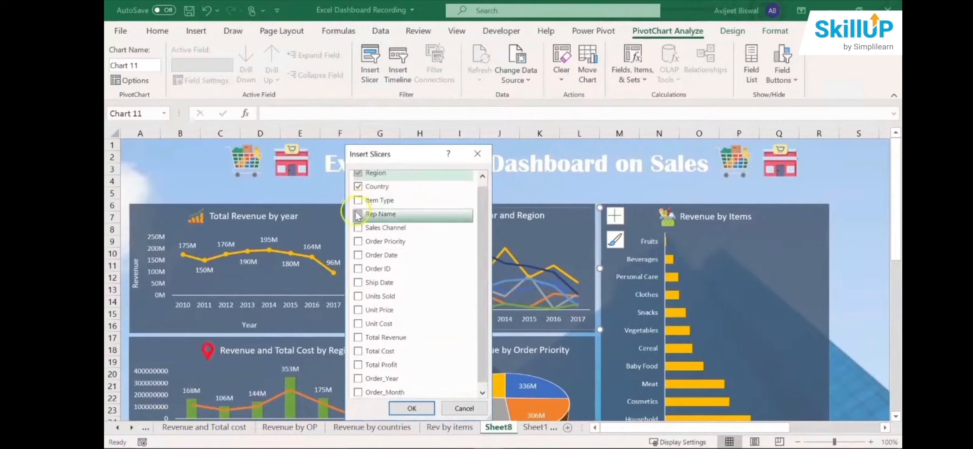
left_click(355, 204)
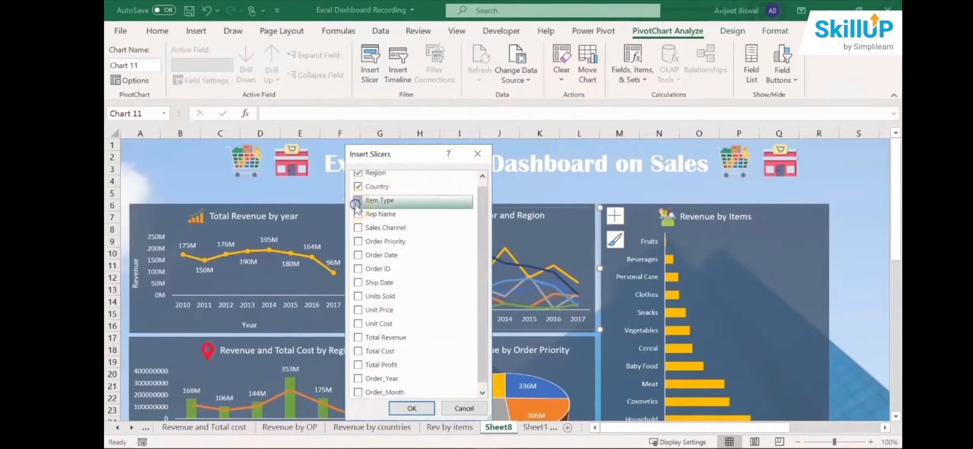
left_click(358, 228)
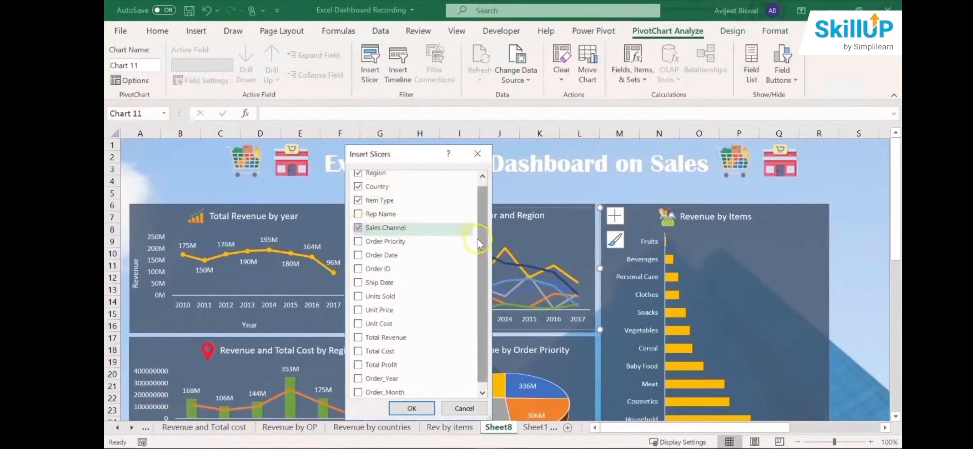
left_click_drag(479, 222, 479, 217)
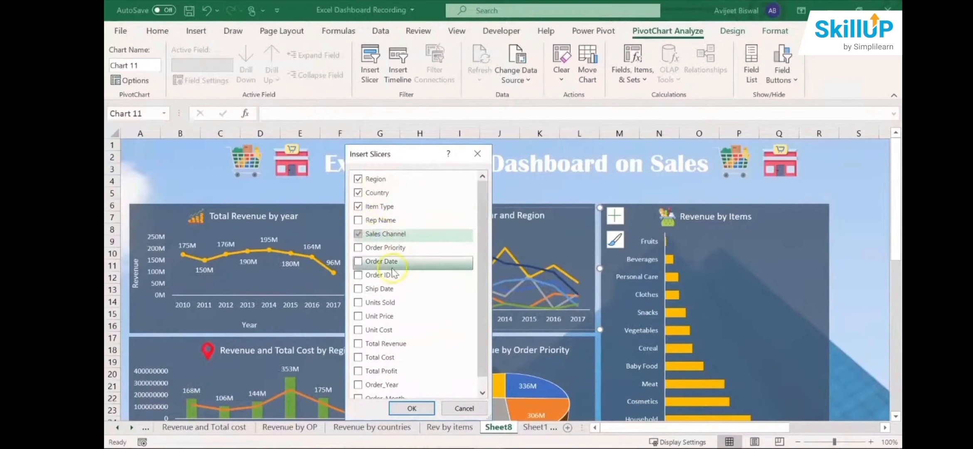
left_click(410, 408)
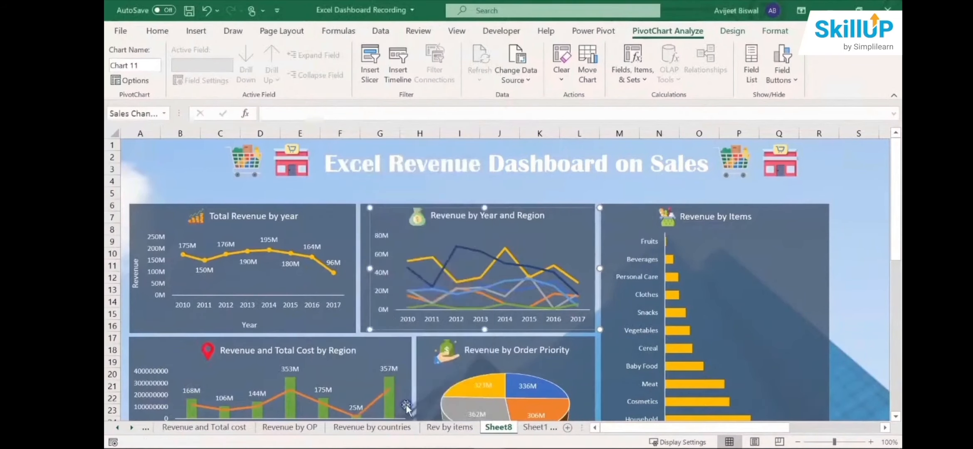
- Spread the Sales Channel, Region, Country and Item Type slicers side by side across the dashboard, and look through the Country and Item Type lists
left_click_drag(565, 259, 335, 246)
left_click_drag(494, 226, 688, 233)
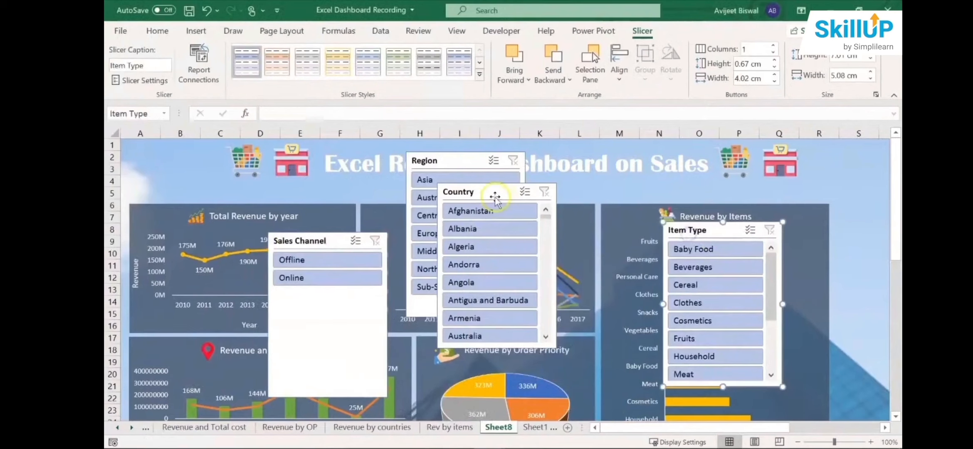
left_click_drag(494, 193, 590, 196)
left_click_drag(452, 165, 465, 190)
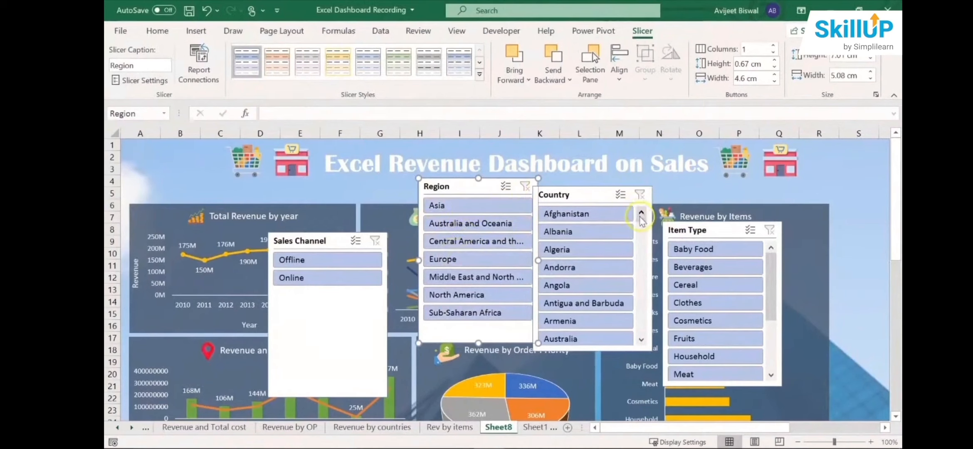
left_click_drag(642, 225, 641, 208)
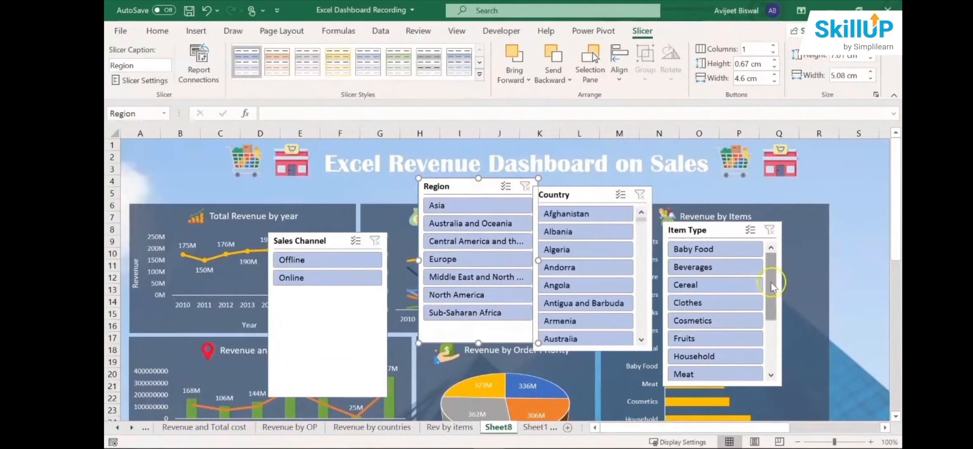
left_click_drag(771, 295, 761, 255)
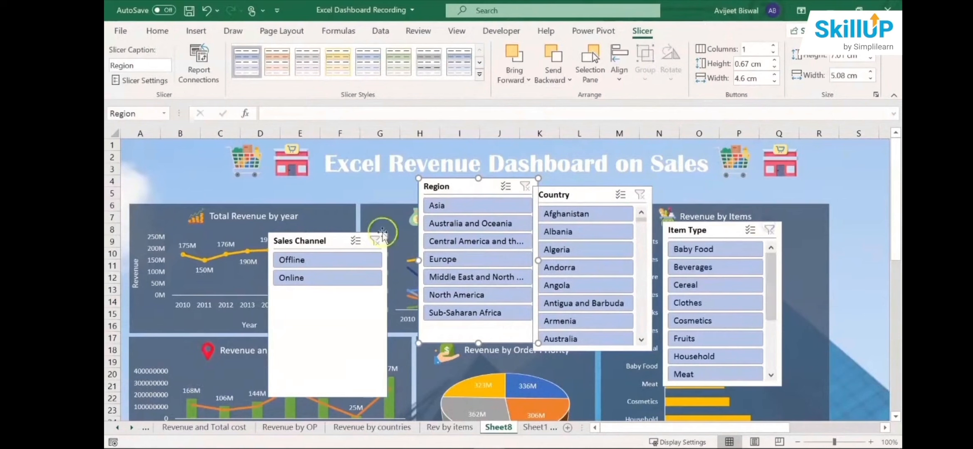
- Shorten the Sales Channel slicer to fit its Offline and Online buttons and nudge it slightly downward
left_click(337, 350)
left_click_drag(328, 400, 327, 295)
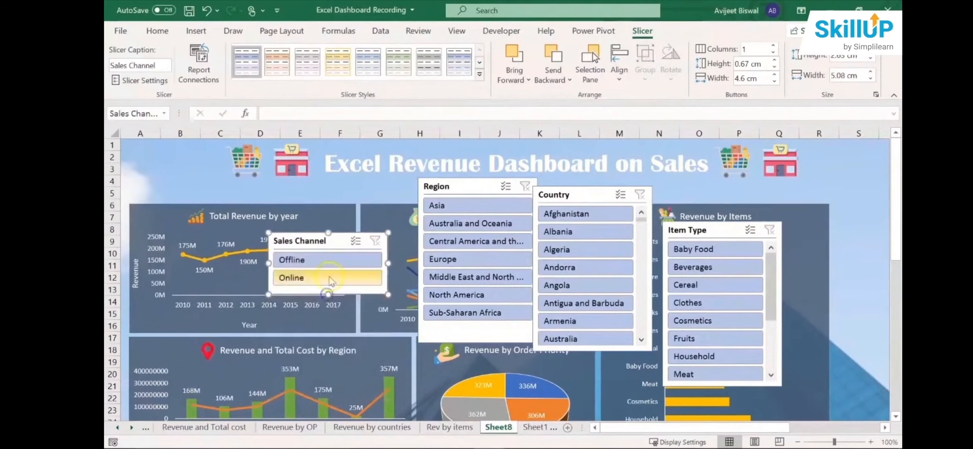
left_click_drag(332, 244, 331, 249)
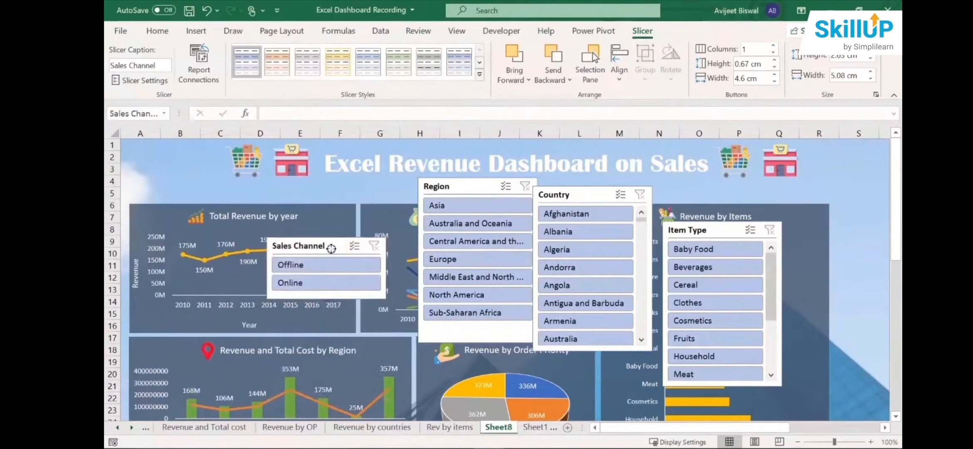
- Turn on multi-select for the Sales Channel slicer and connect it to PivotTable1, PivotTable3, PivotTable4, PivotTable5 and PivotTable6 as well
left_click(354, 246)
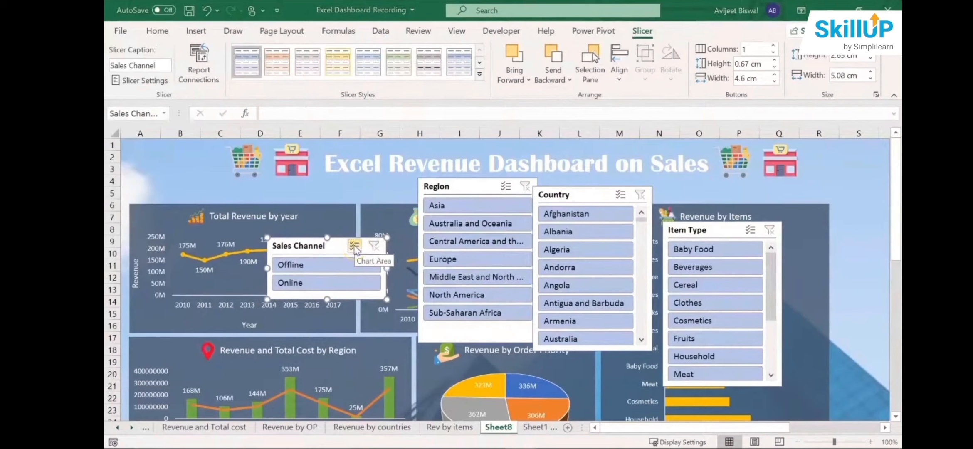
right_click(354, 246)
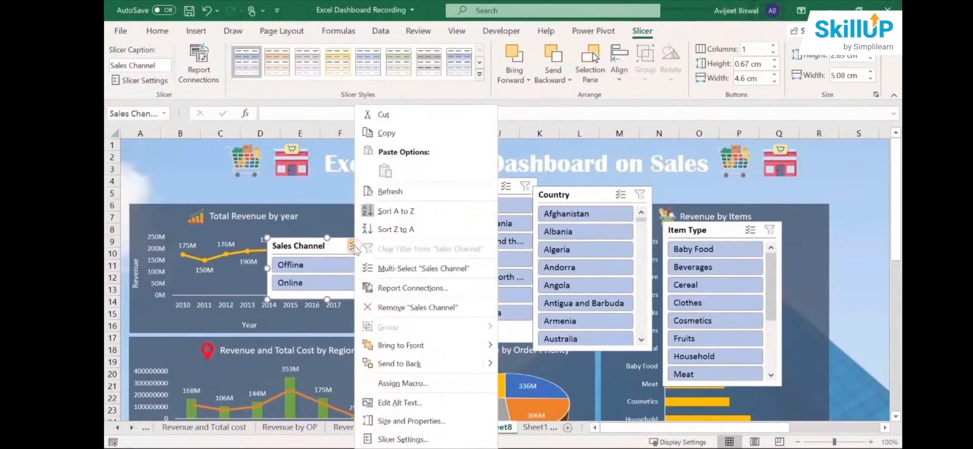
left_click(414, 292)
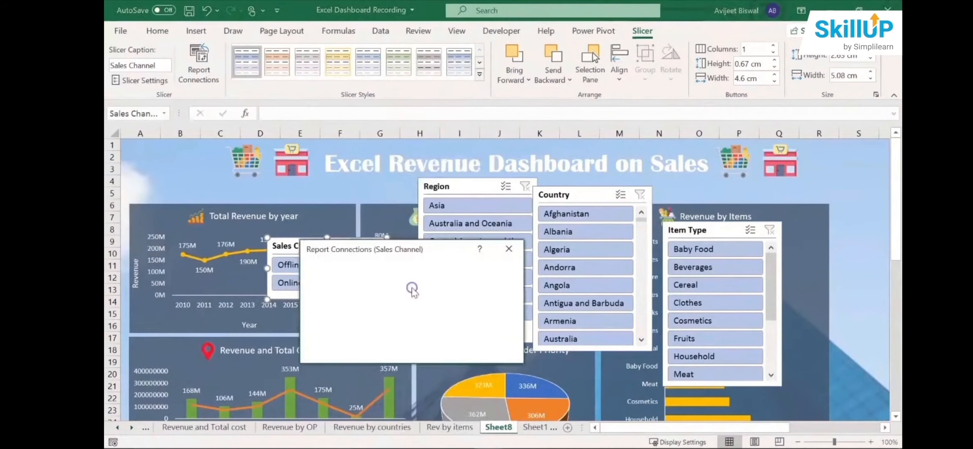
left_click_drag(435, 248, 541, 210)
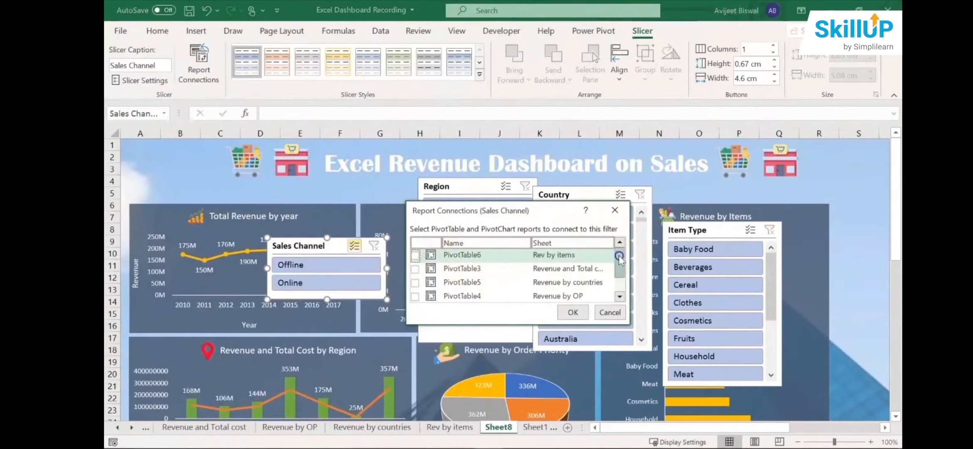
left_click_drag(619, 257, 612, 283)
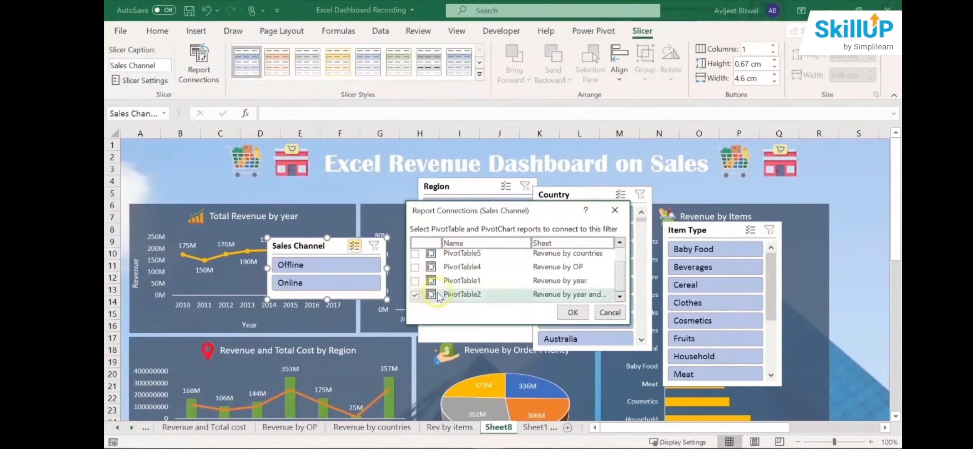
left_click(416, 281)
left_click_drag(620, 280, 620, 259)
left_click(416, 285)
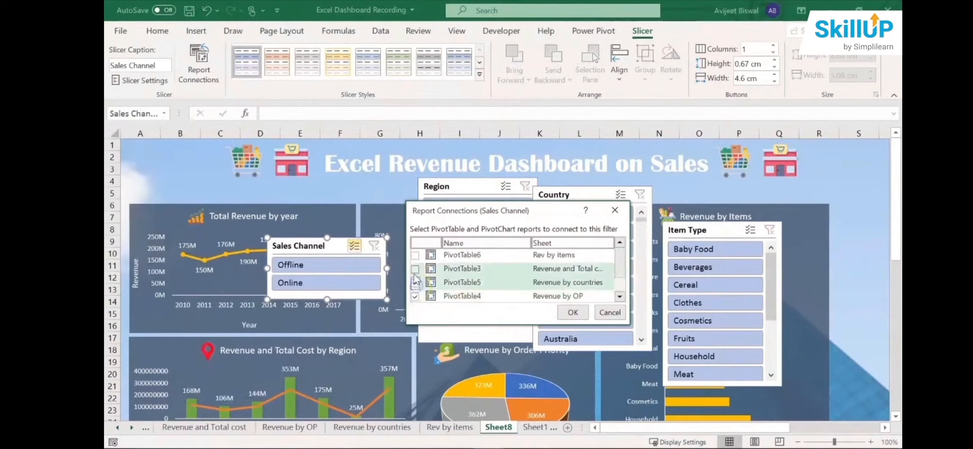
left_click(415, 269)
left_click(414, 254)
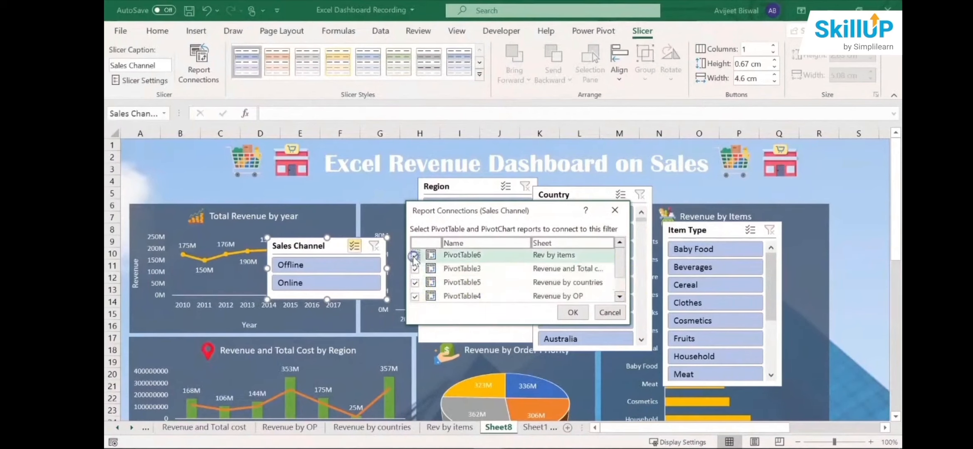
left_click(573, 312)
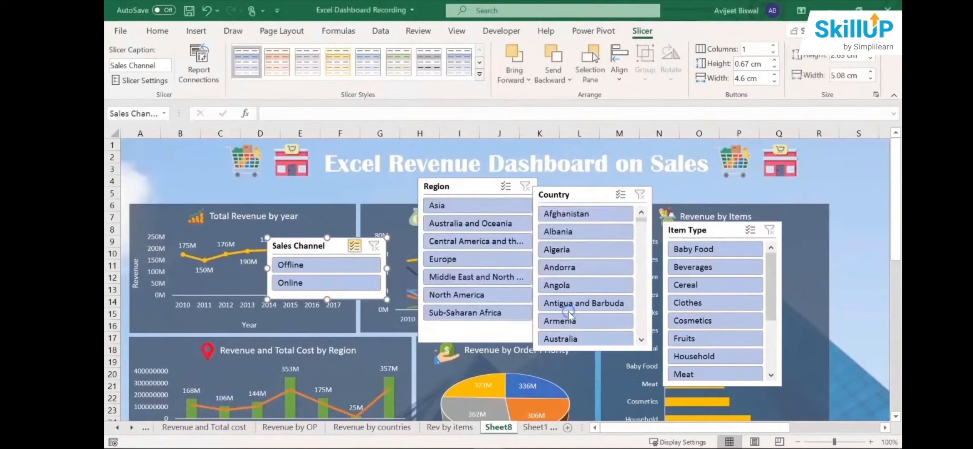
- Move the Sales Channel slicer over the Total Revenue by year chart, and shift the Region slicer beside it, shortened to fit its buttons
left_click_drag(308, 247, 287, 237)
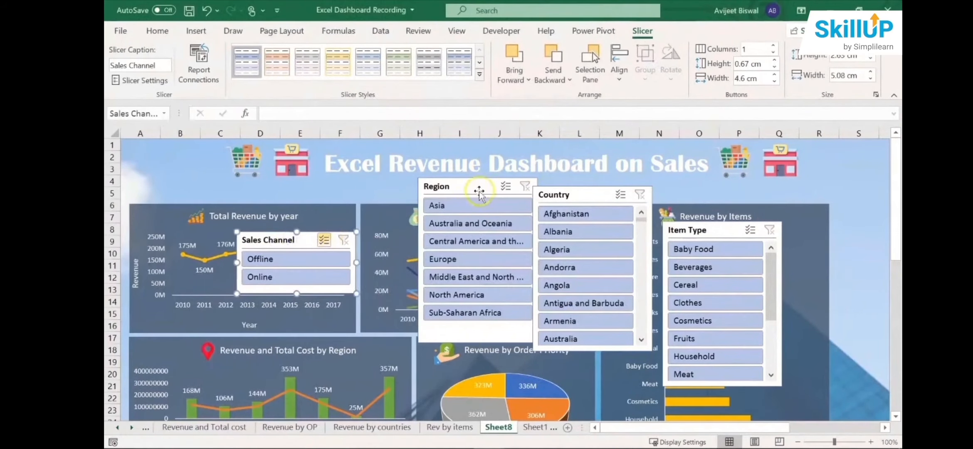
left_click_drag(479, 191, 428, 190)
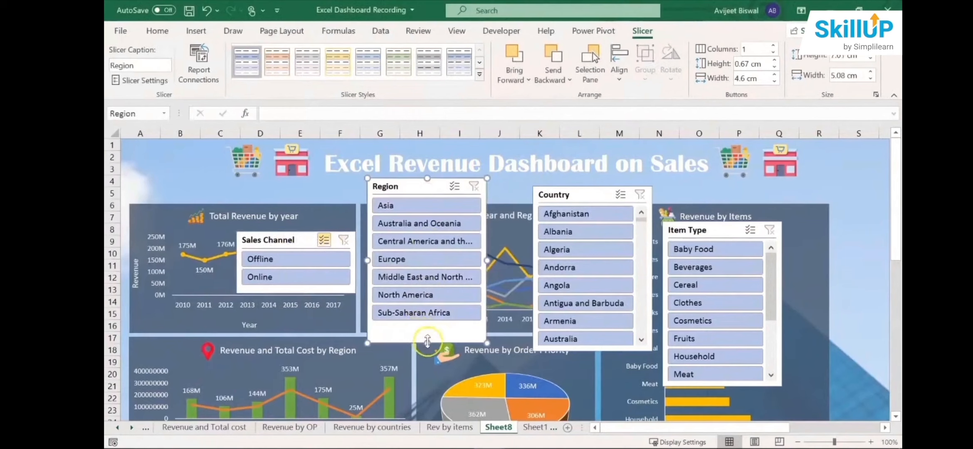
left_click_drag(427, 341, 427, 326)
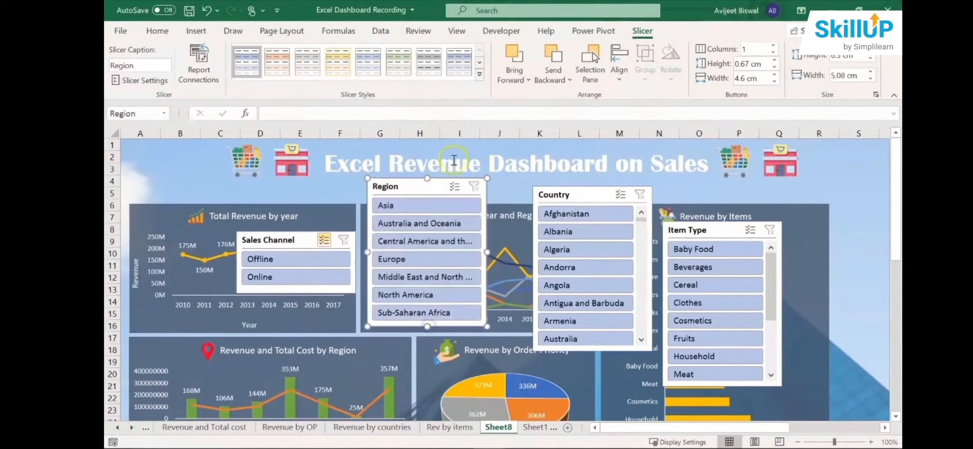
- Turn on multi-select for the Region slicer and connect it to PivotTable1, PivotTable3, PivotTable4, PivotTable5 and PivotTable6 as well
right_click(456, 187)
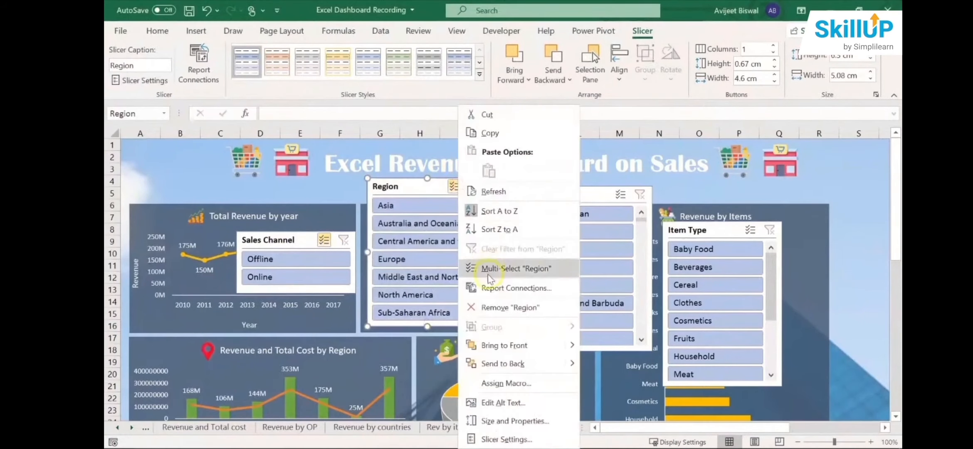
left_click(490, 288)
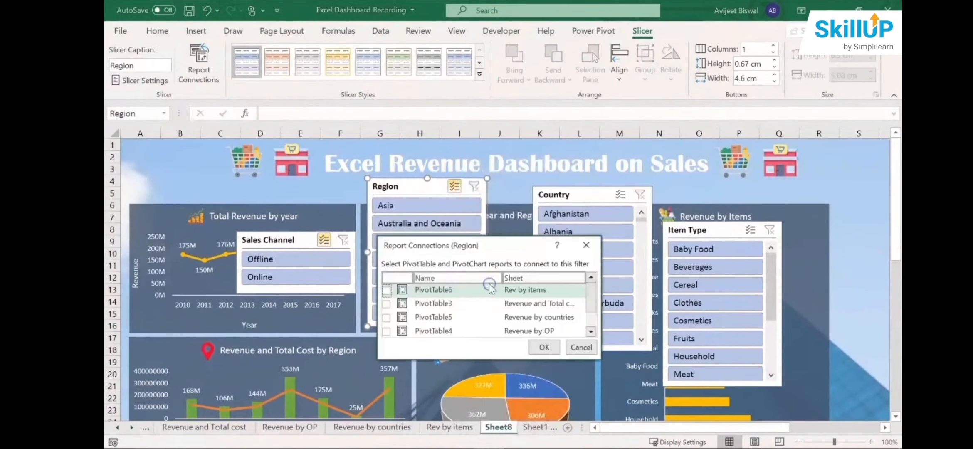
left_click(387, 290)
left_click(387, 304)
left_click(387, 317)
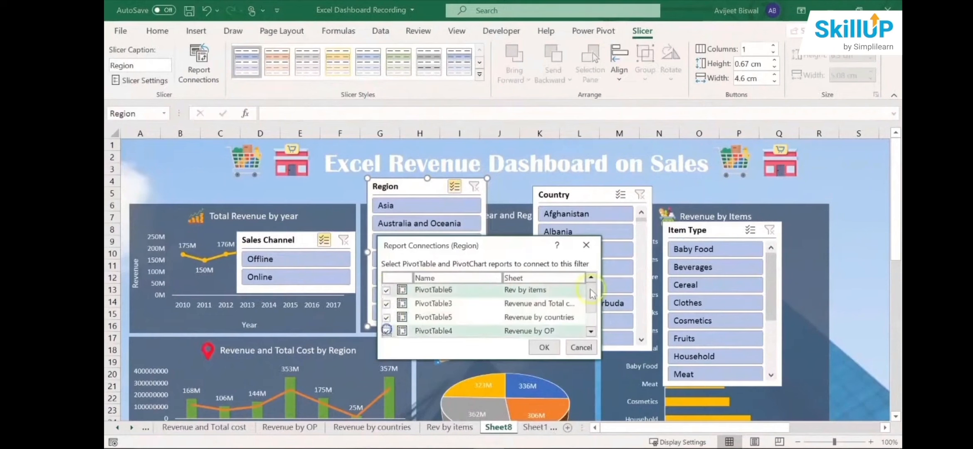
left_click(387, 331)
left_click_drag(592, 298, 591, 315)
left_click(387, 316)
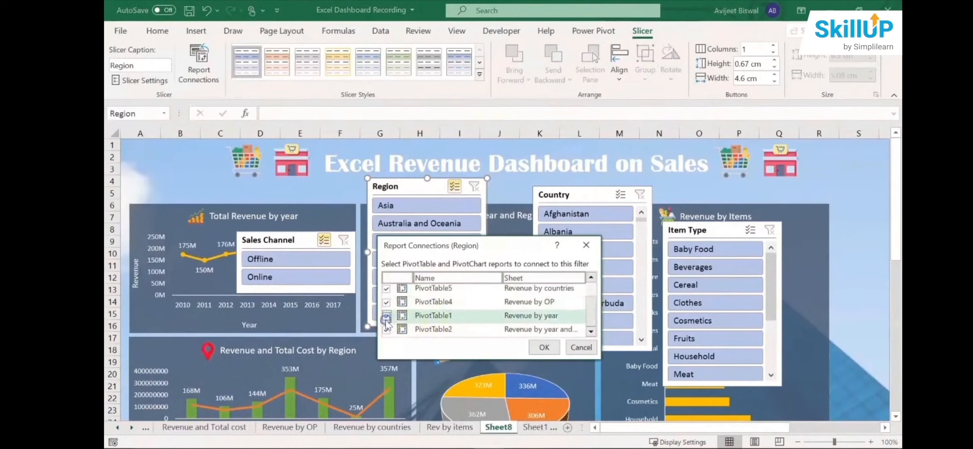
left_click(544, 347)
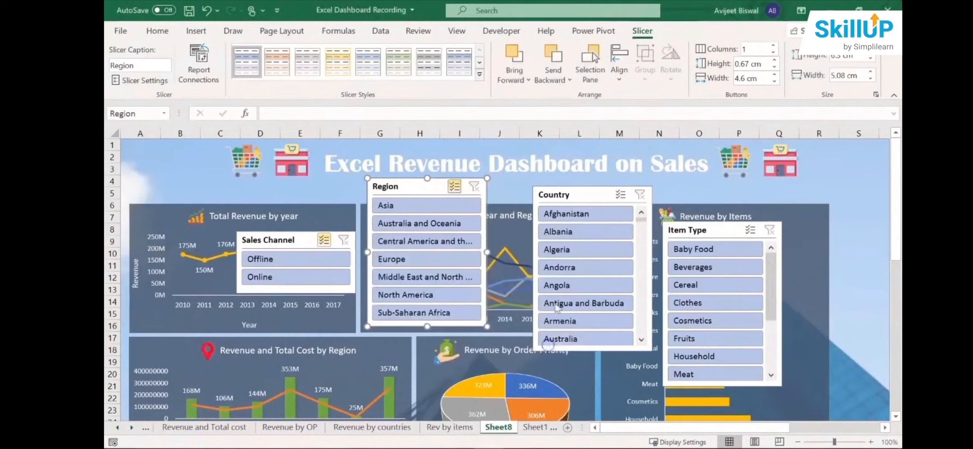
- Connect the Country slicer to PivotTable1, PivotTable3, PivotTable4, PivotTable5 and PivotTable6 as well
right_click(619, 194)
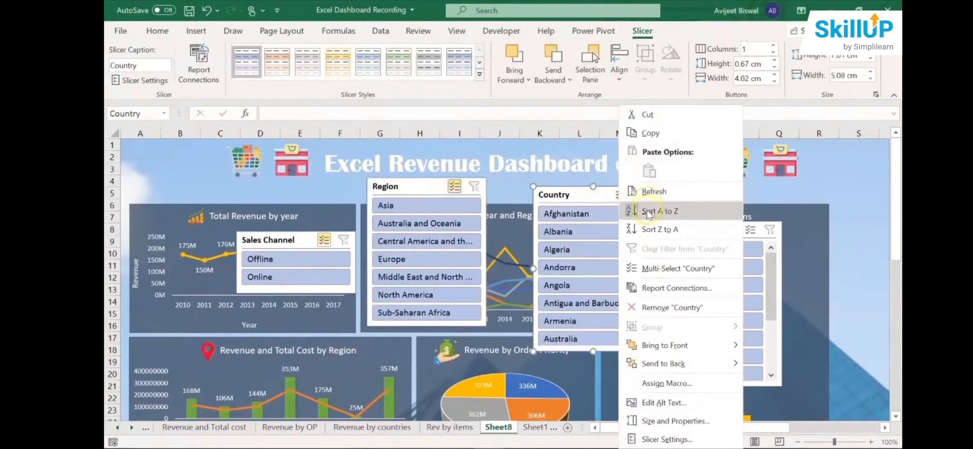
left_click(656, 287)
left_click(559, 291)
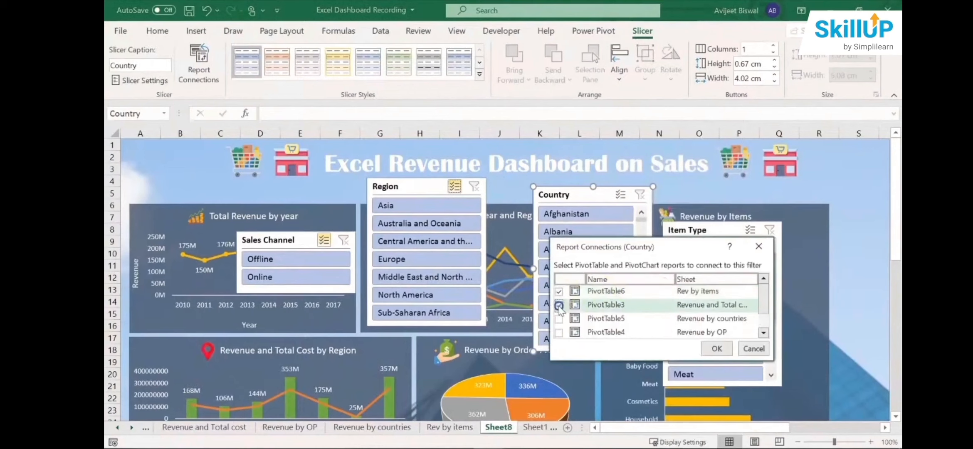
left_click(559, 304)
left_click(559, 318)
left_click(559, 332)
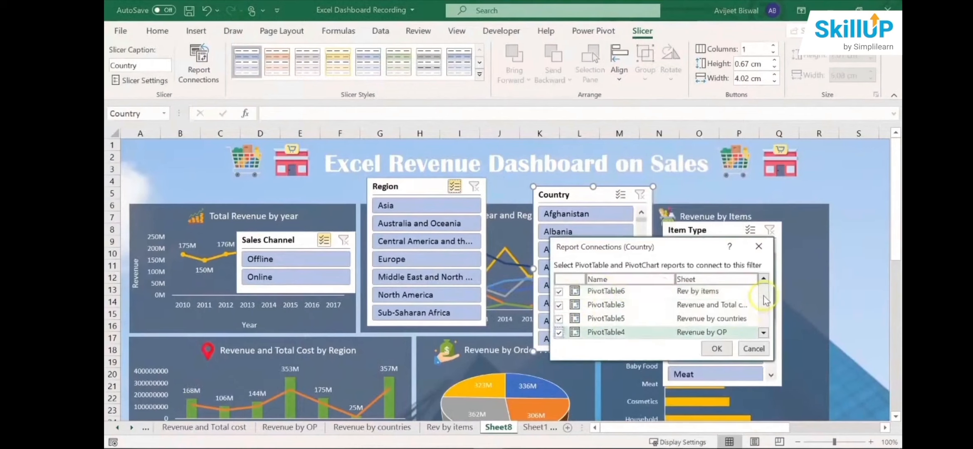
left_click_drag(765, 300, 764, 318)
left_click(559, 319)
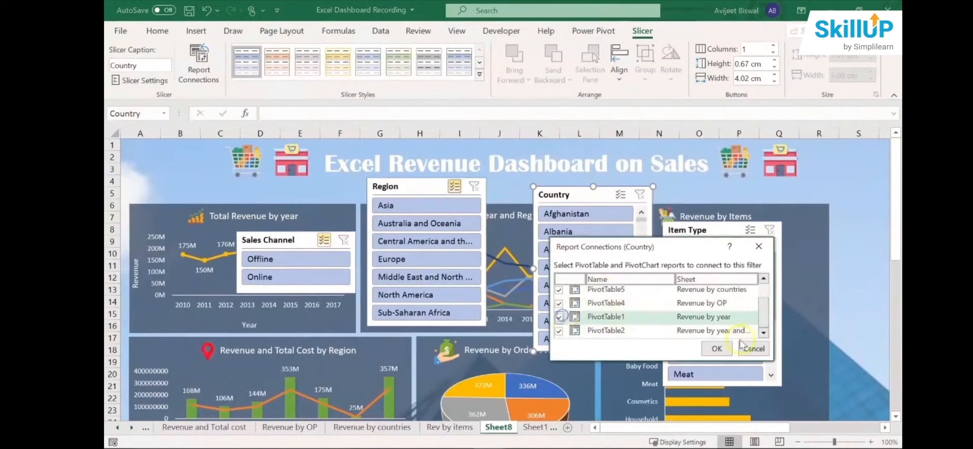
left_click(716, 349)
- Shift the Item Type slicer slightly and connect it to PivotTable1, PivotTable3, PivotTable4, PivotTable5 and PivotTable6 as well
left_click(712, 230)
left_click_drag(712, 229, 669, 215)
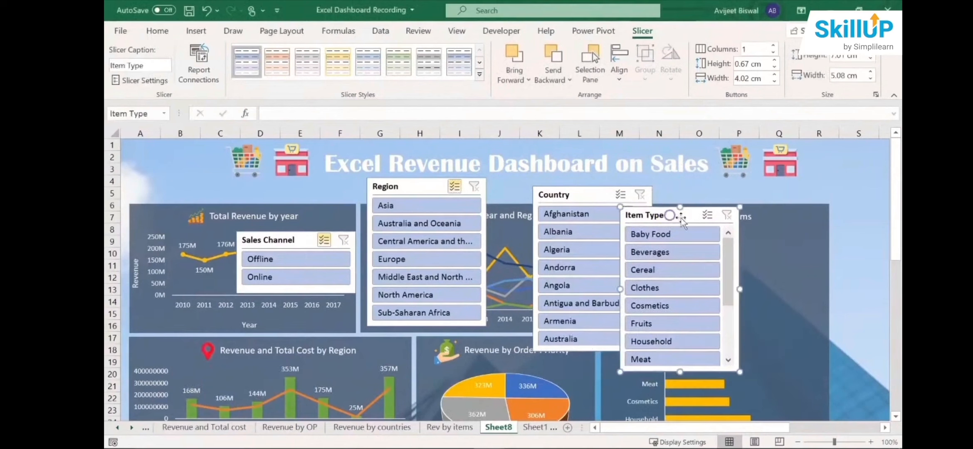
right_click(712, 221)
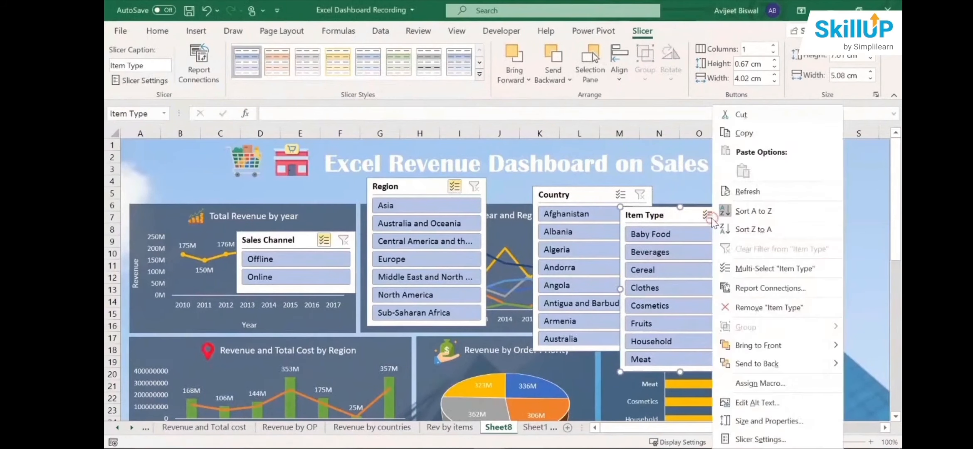
left_click(740, 287)
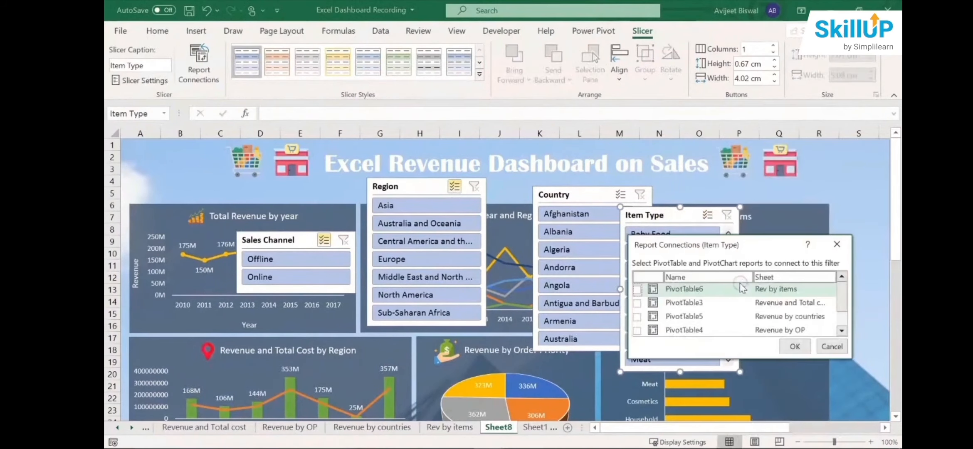
left_click(636, 289)
left_click(637, 302)
left_click(637, 316)
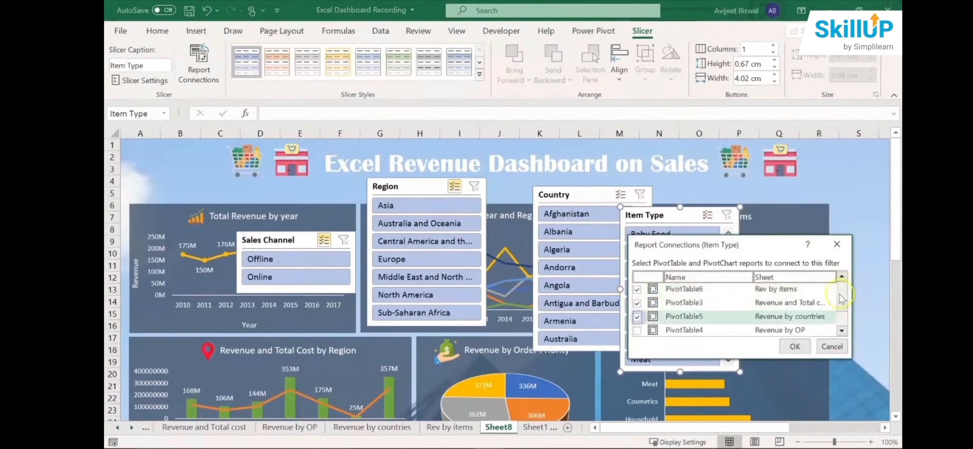
left_click_drag(841, 298, 840, 311)
left_click(637, 302)
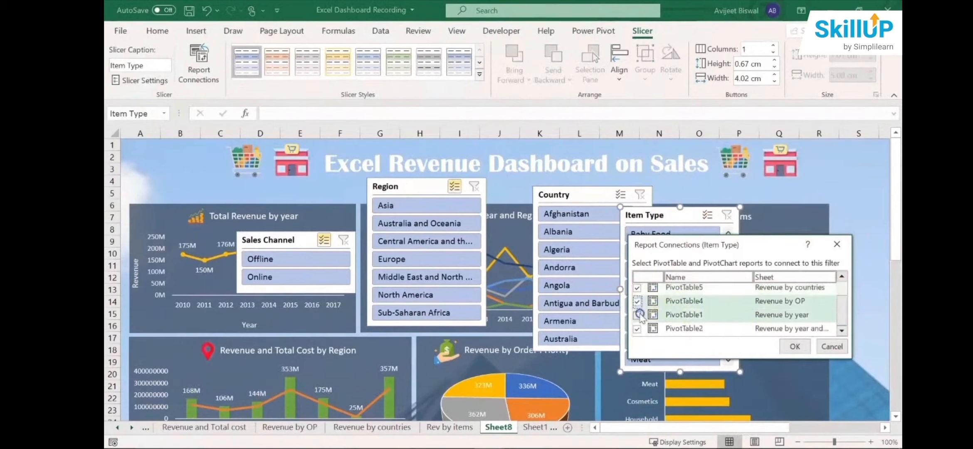
left_click(637, 315)
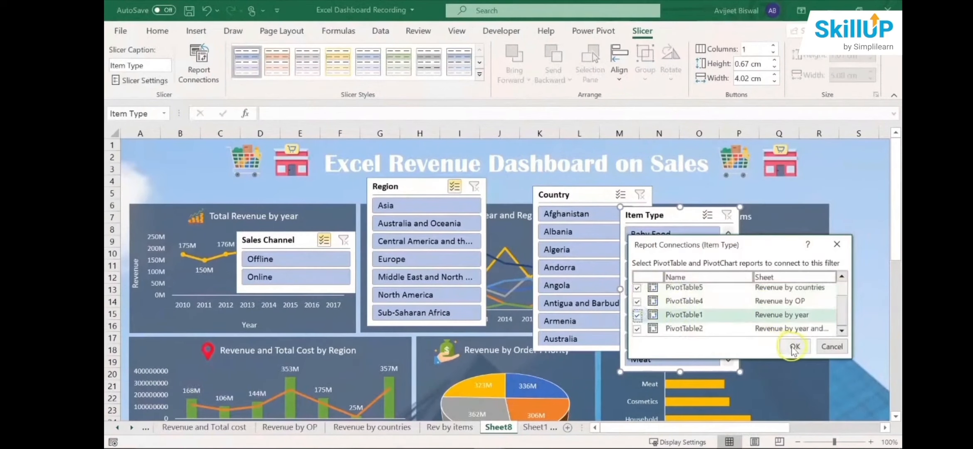
left_click(792, 348)
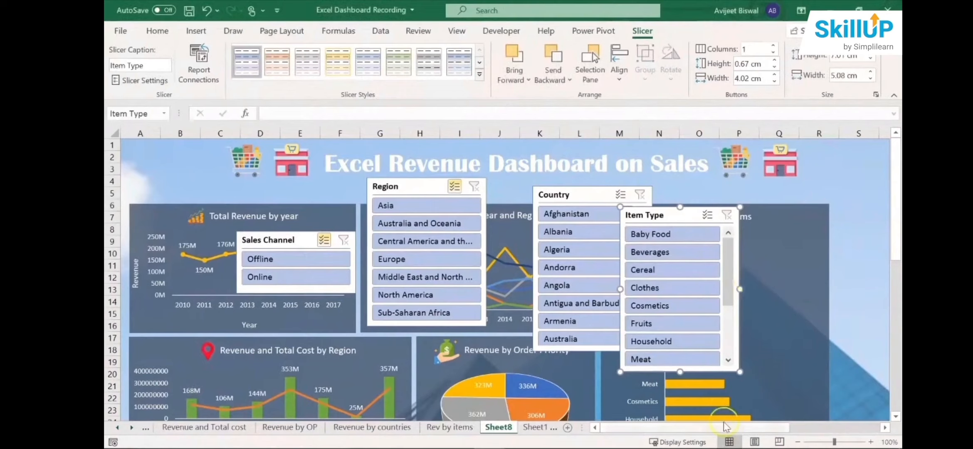
- Place the Item Type slicer right of the Revenue by Items chart, shortened to three buttons, with the Country slicer, shortened to four, directly beneath it
left_click_drag(725, 426, 816, 426)
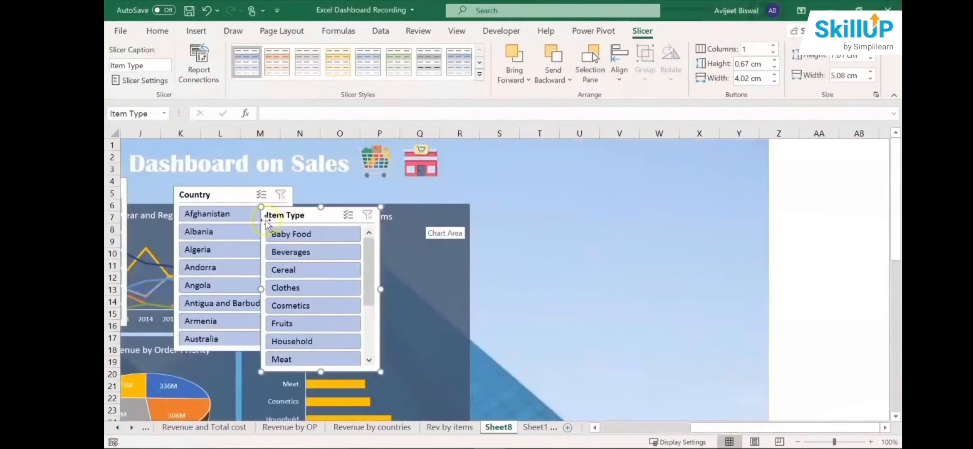
left_click_drag(298, 215, 507, 212)
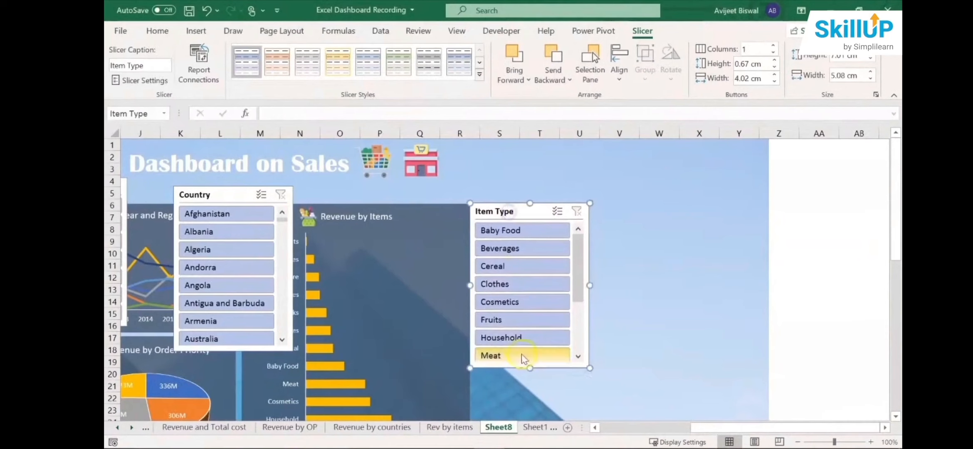
left_click_drag(530, 366, 527, 279)
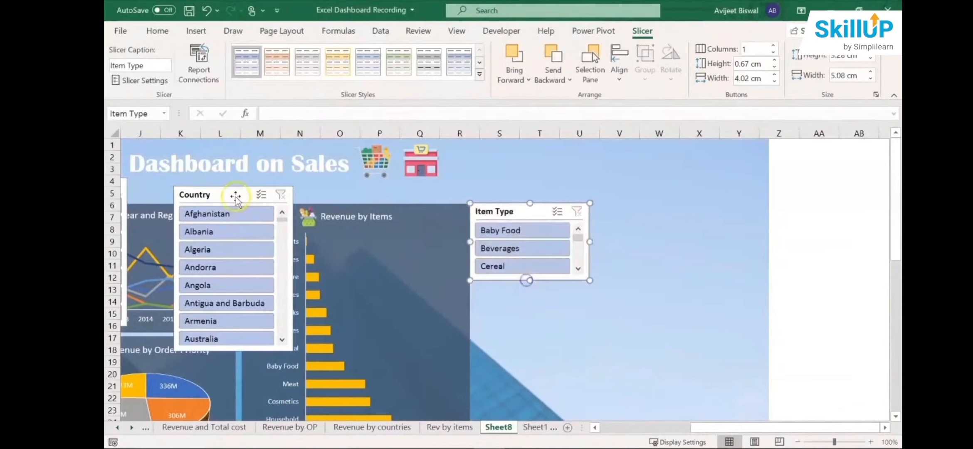
left_click_drag(234, 196, 522, 285)
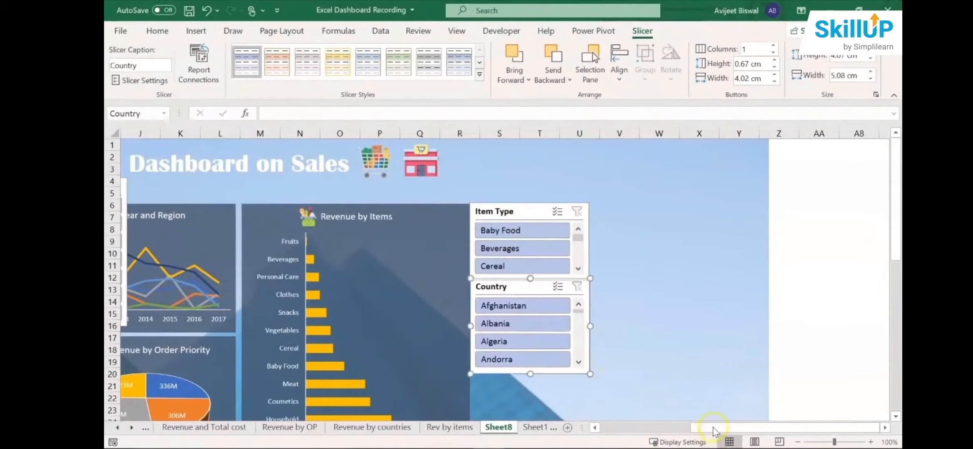
- Move the Region slicer directly below the Country slicer, aligned with its edges, and shorten it to about four buttons
left_click_drag(894, 239, 894, 283)
left_click_drag(715, 427, 677, 427)
left_click(229, 181)
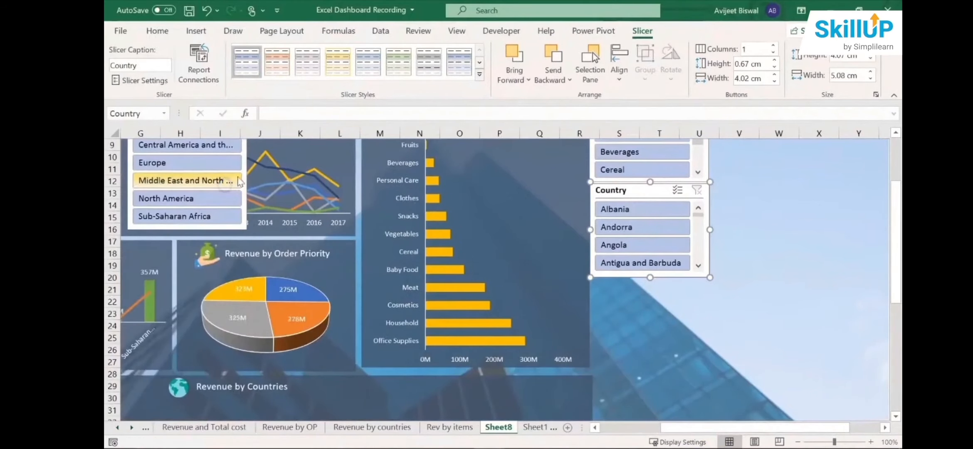
left_click(245, 174)
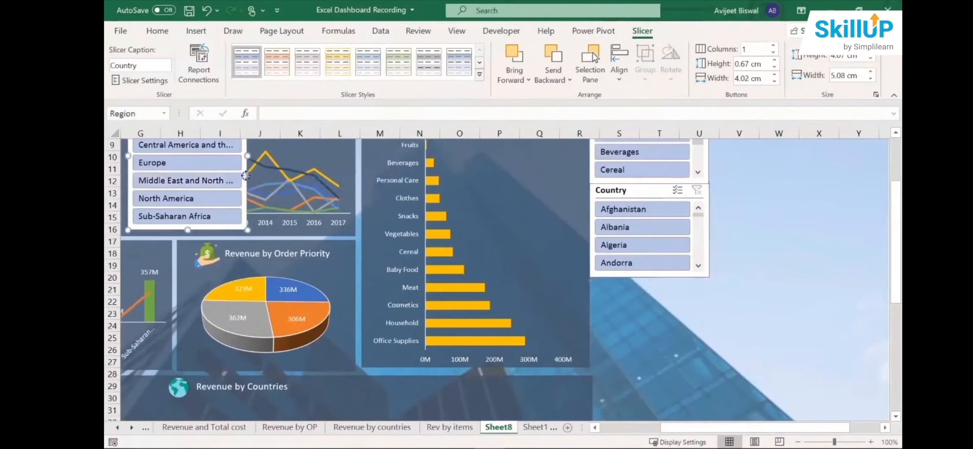
left_click_drag(245, 175, 707, 368)
left_click(652, 286)
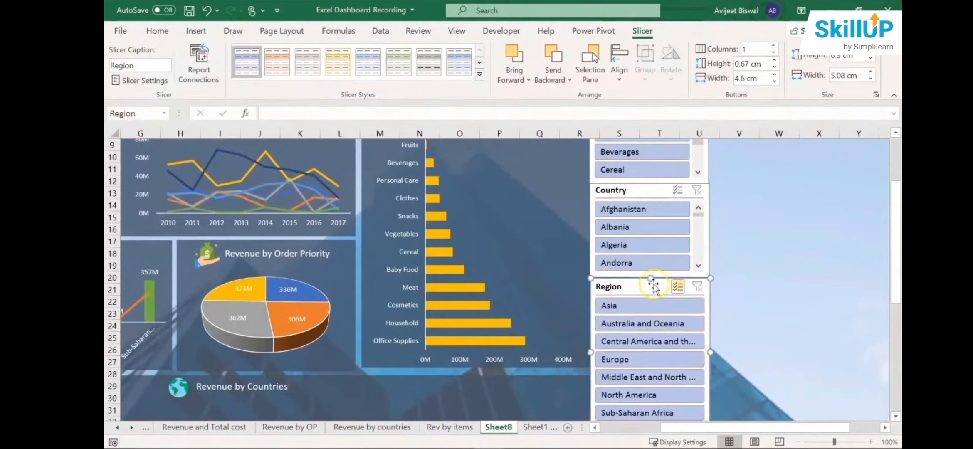
mouse_move(650, 278)
left_mouse_down()
mouse_move(651, 323)
mouse_move(646, 286)
left_mouse_up()
- Move the Sales Channel slicer to the bottom of the slicer column, directly below the Region slicer without covering its buttons
left_click_drag(689, 427, 567, 427)
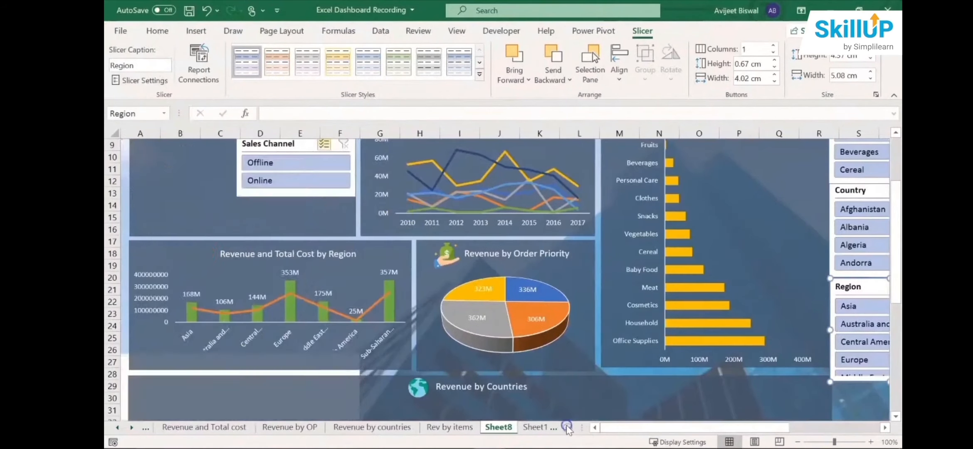
left_click_drag(303, 148, 817, 336)
left_click_drag(747, 427, 806, 428)
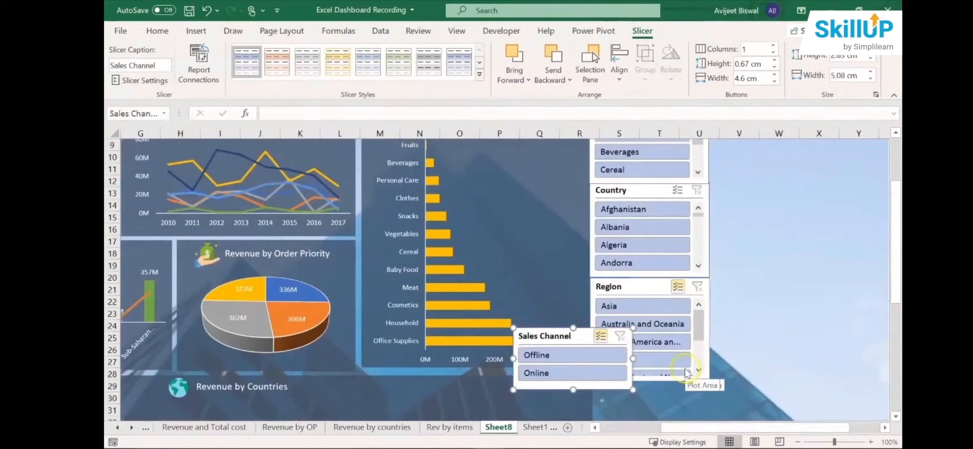
left_click_drag(567, 335, 643, 367)
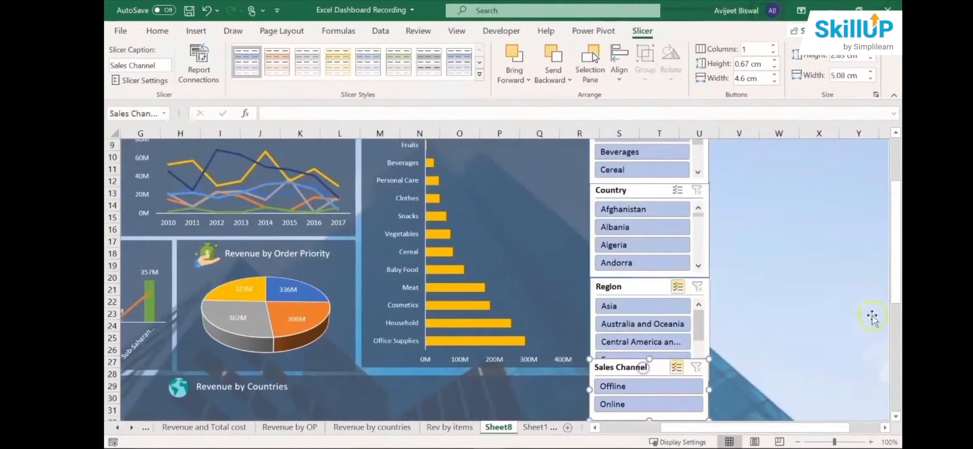
left_click_drag(895, 277, 895, 293)
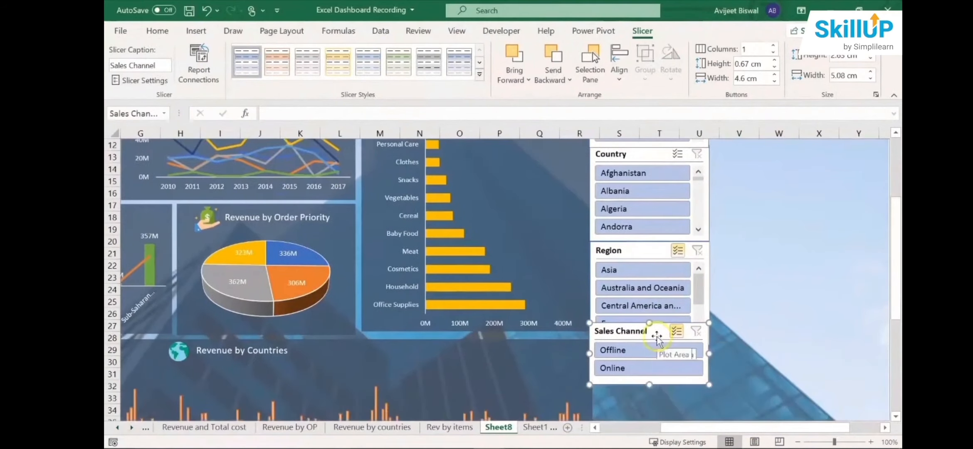
left_click_drag(657, 330, 661, 353)
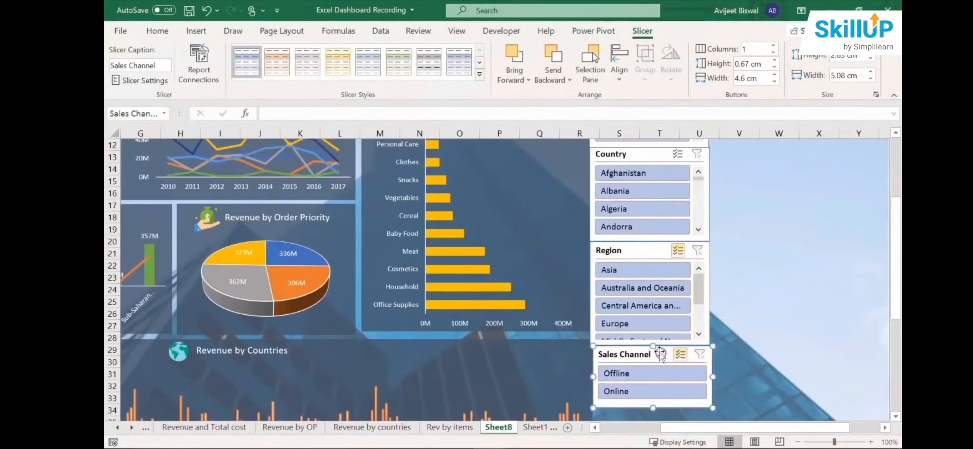
left_click_drag(633, 245, 633, 245)
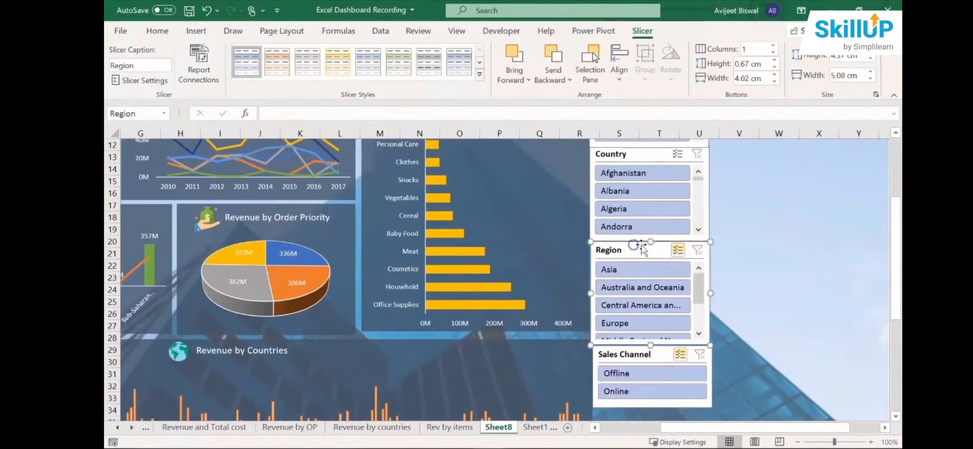
- Filter the dashboard to Beverages with the Item Type slicer
left_click_drag(893, 242, 887, 168)
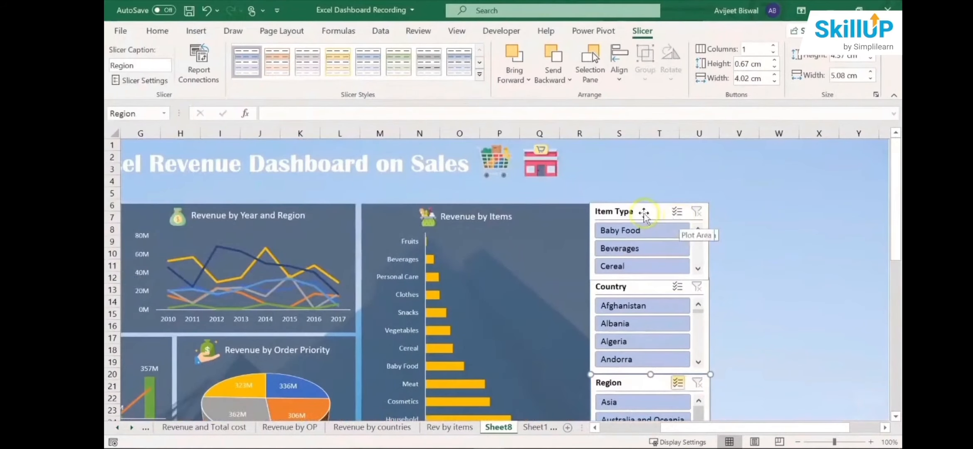
mouse_move(717, 427)
left_mouse_down()
mouse_move(667, 427)
mouse_move(734, 427)
left_mouse_up()
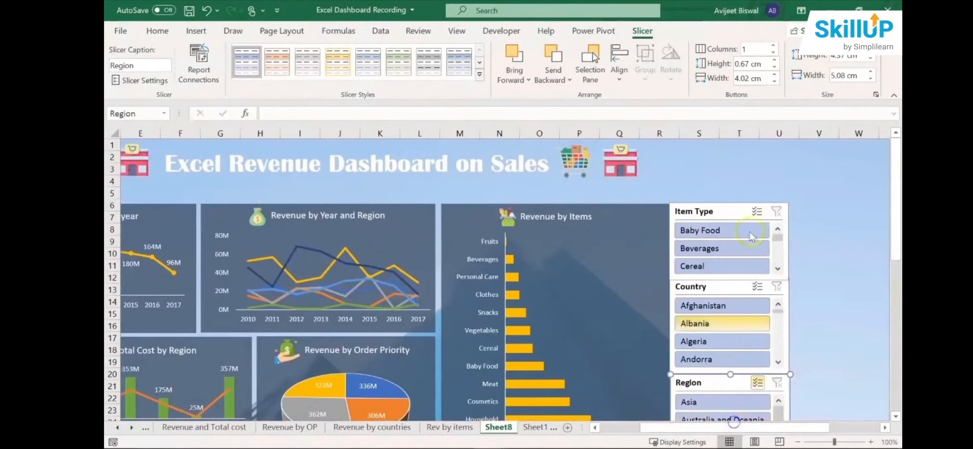
left_click(777, 238)
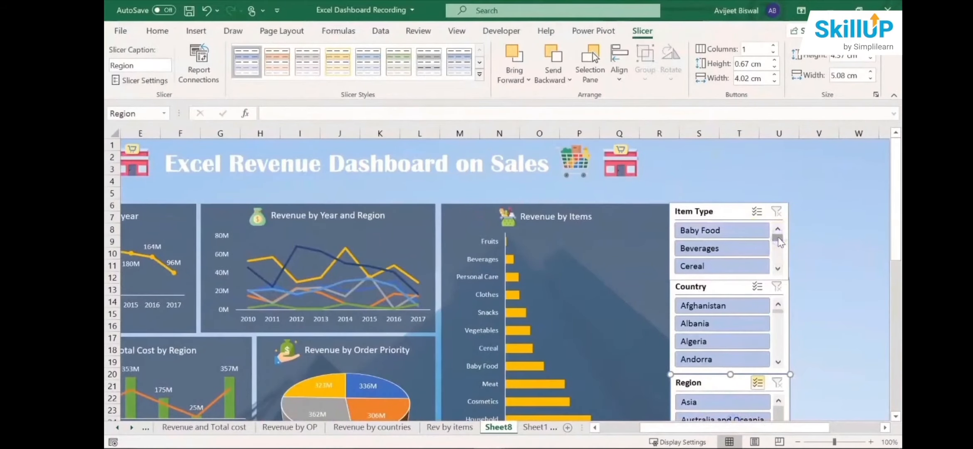
left_click(723, 246)
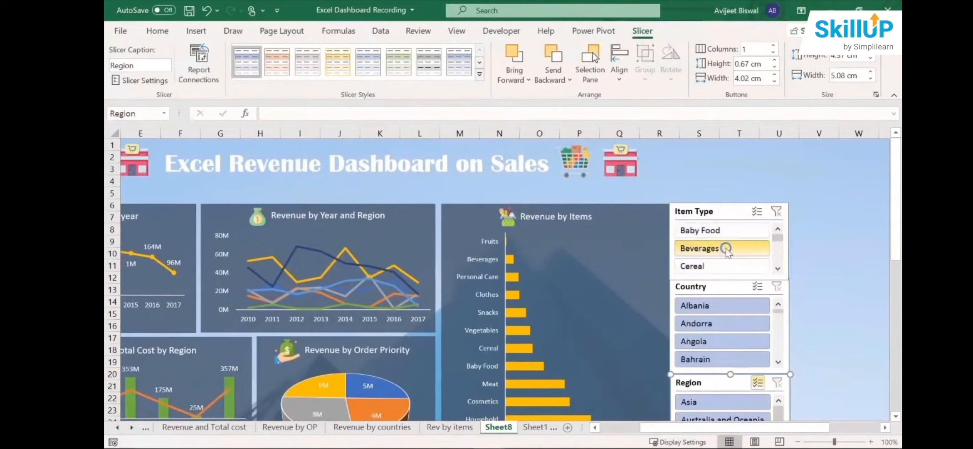
- Examine the yearly, regional, order priority, item and country revenue charts for the Beverages selection
left_click_drag(679, 428, 596, 423)
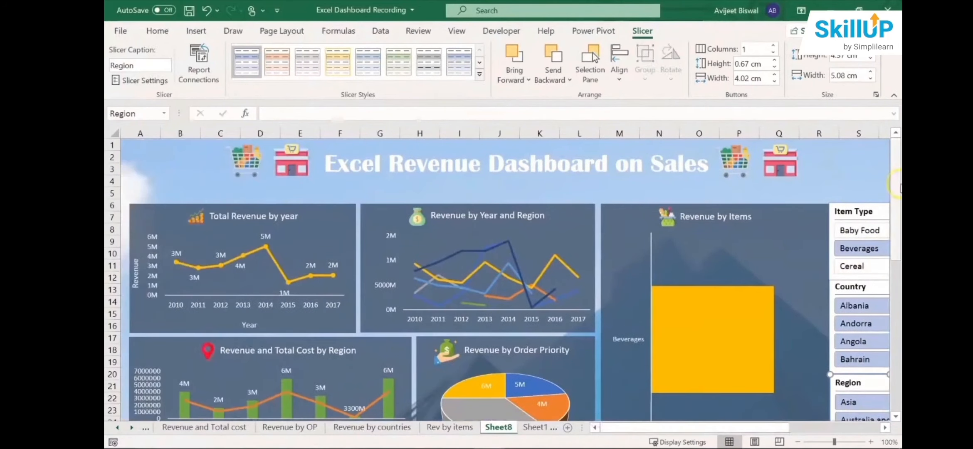
left_click_drag(896, 195, 897, 213)
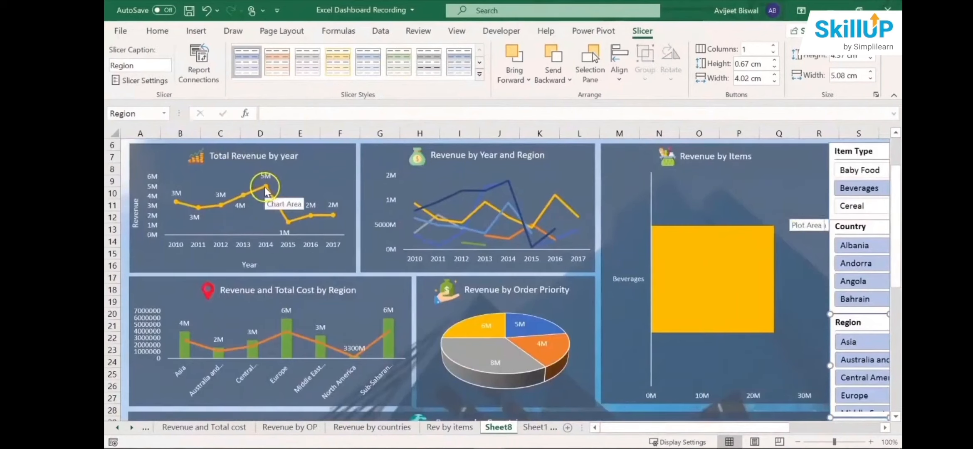
mouse_move(266, 192)
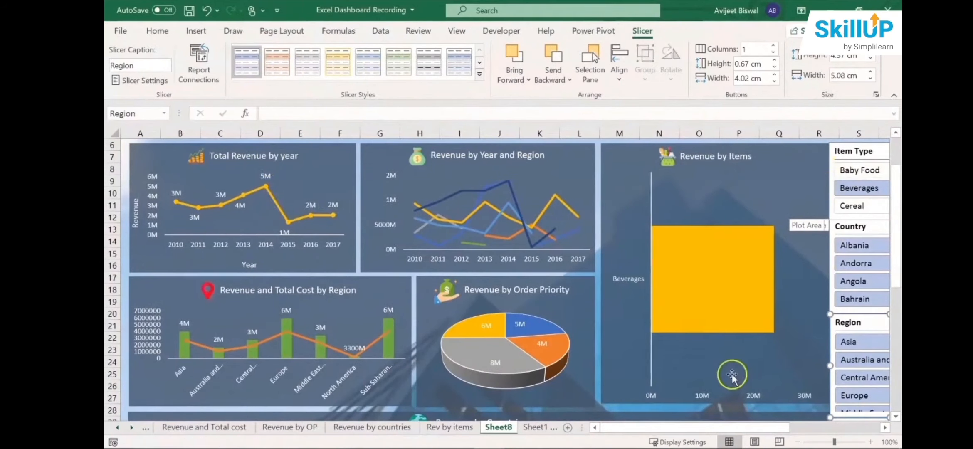
scroll(896, 274, "down", 2)
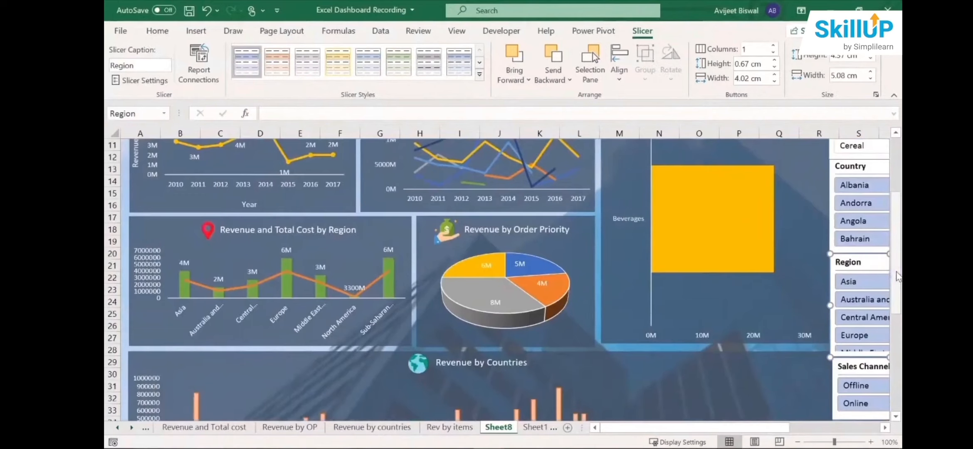
scroll(895, 274, "down", 1)
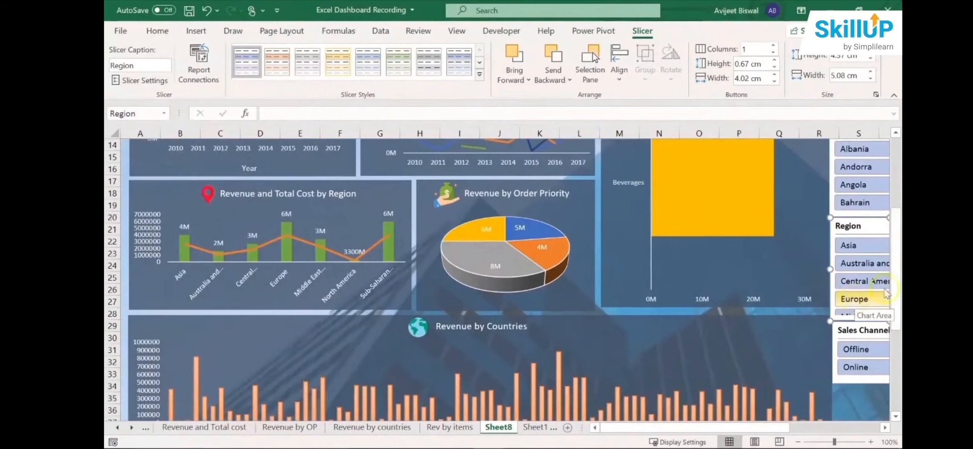
scroll(894, 291, "down", 3)
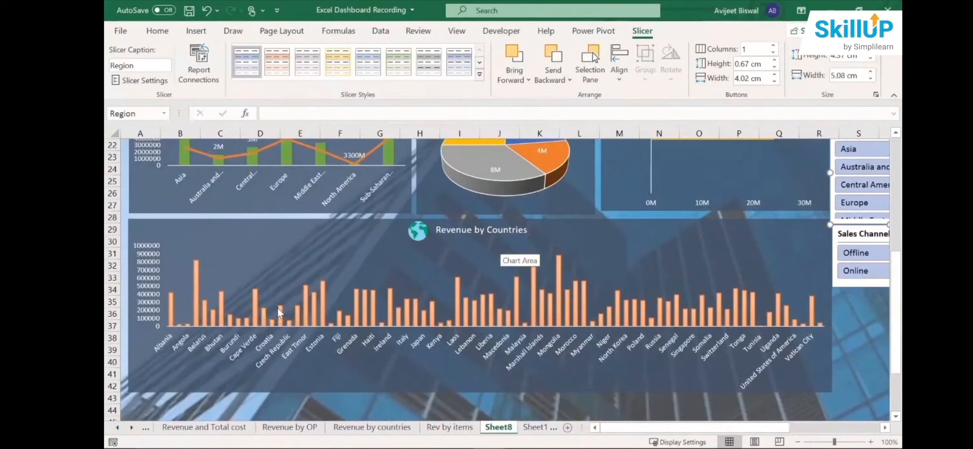
mouse_move(195, 283)
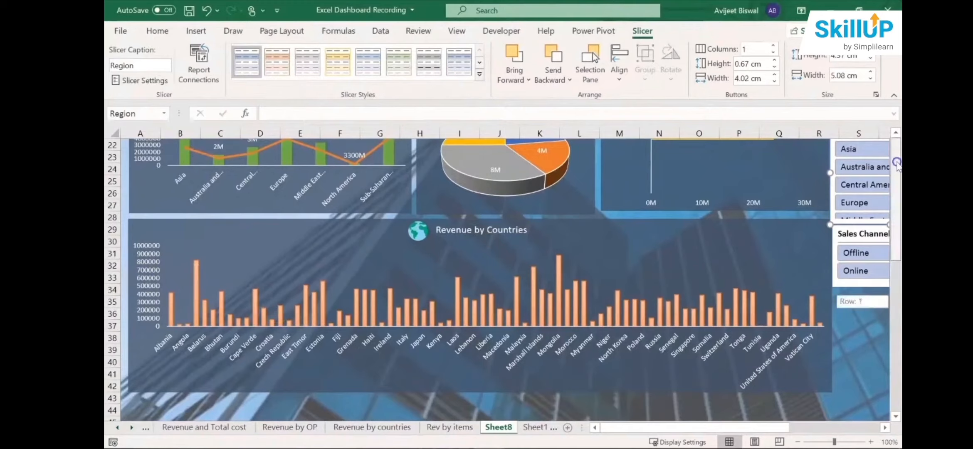
- Clear the Item Type slicer's filter so the dashboard covers all item types
scroll(884, 191, "up", 7)
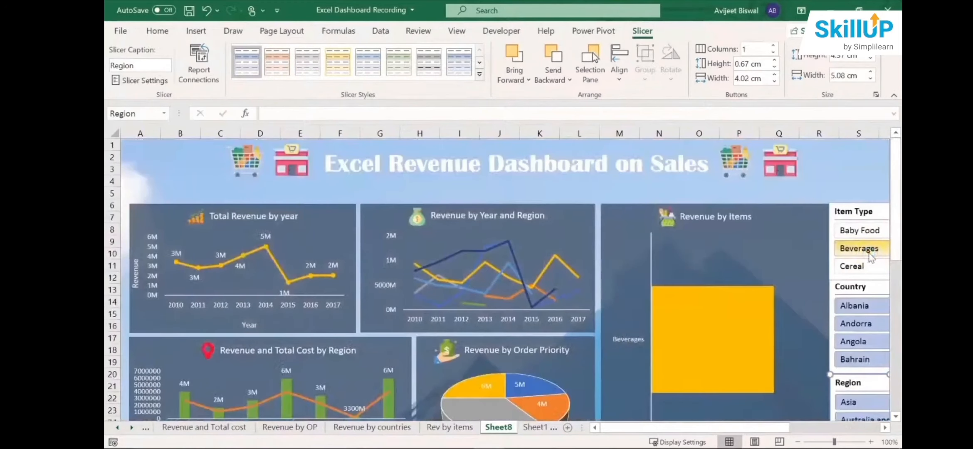
left_click_drag(753, 427, 803, 423)
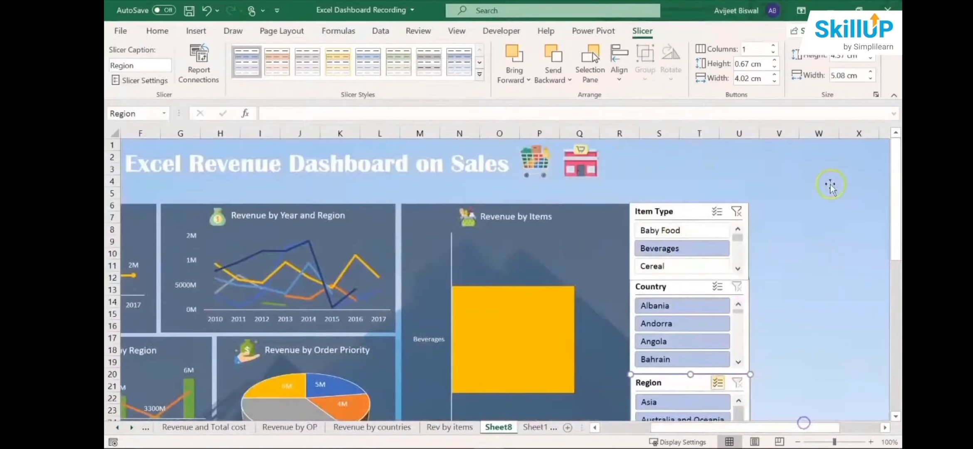
left_click(736, 211)
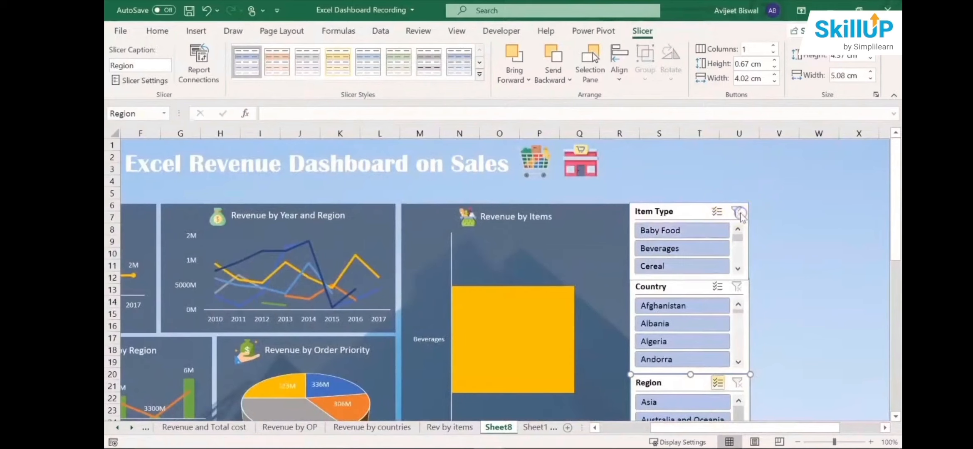
- Filter the dashboard to India with the Country slicer and examine its revenue charts, including Revenue by Countries
left_click_drag(895, 228, 895, 249)
left_click_drag(737, 263, 738, 279)
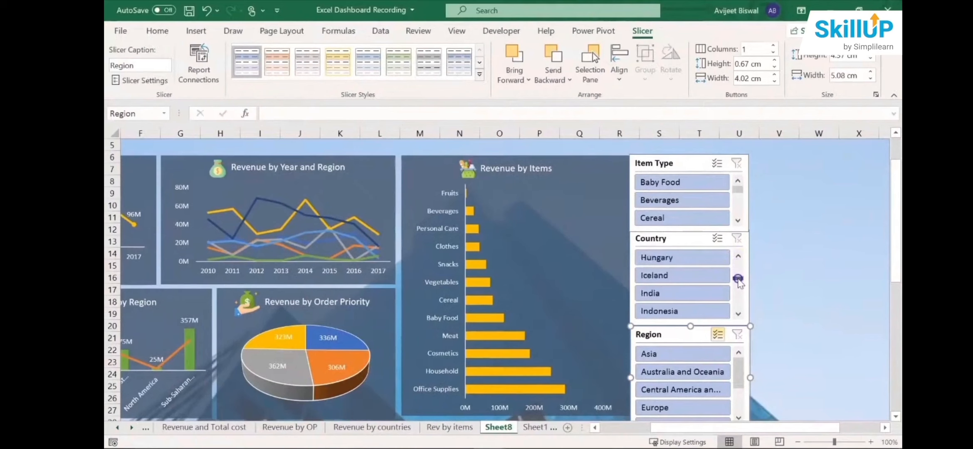
left_click(688, 278)
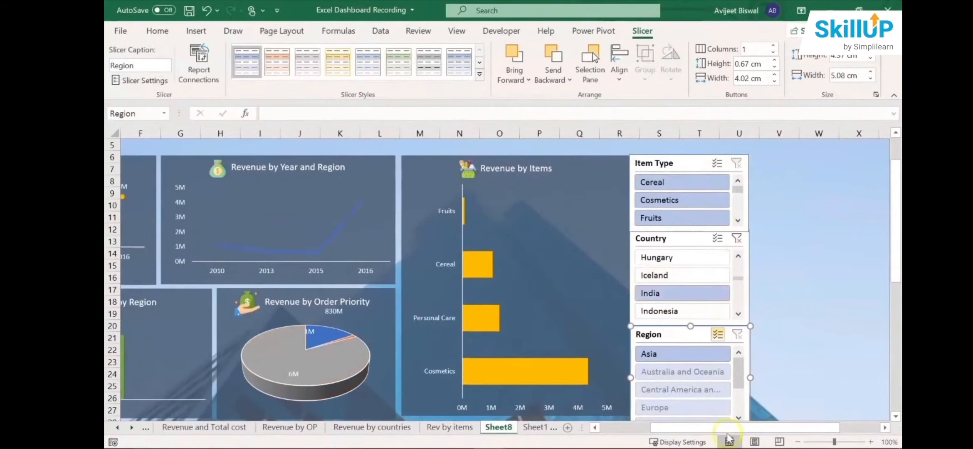
left_click_drag(725, 428, 675, 430)
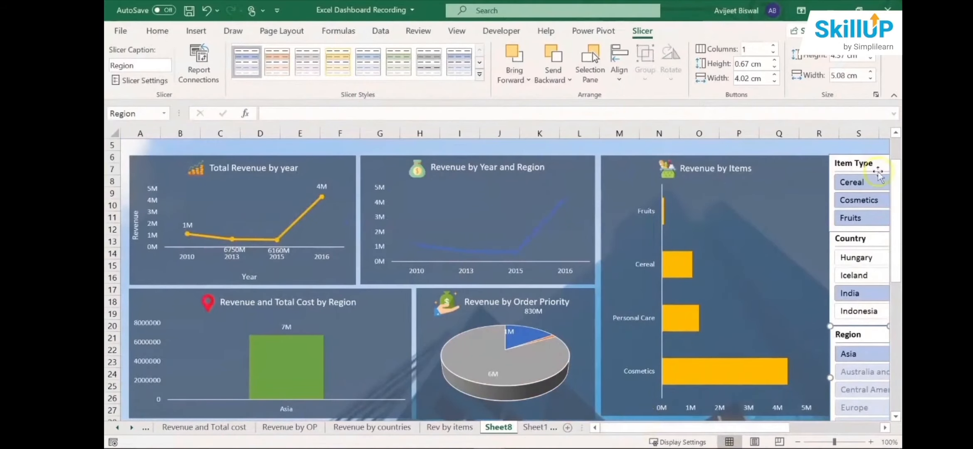
left_click_drag(897, 240, 898, 341)
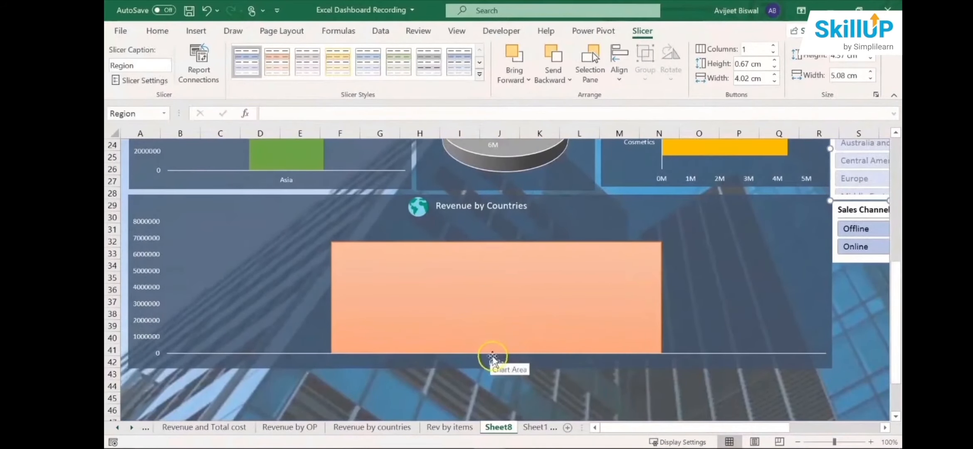
left_click_drag(897, 316, 899, 187)
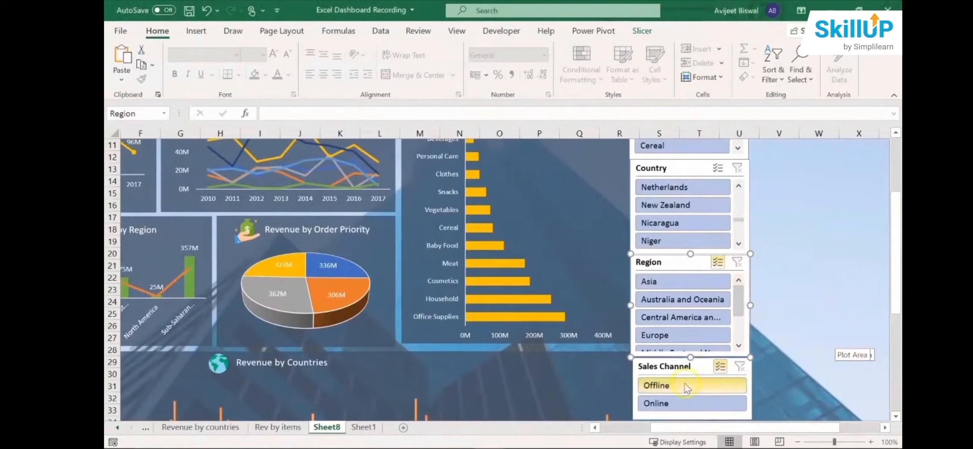
- Filter the dashboard to Offline sales with the Sales Channel slicer
left_click_drag(679, 428, 656, 432)
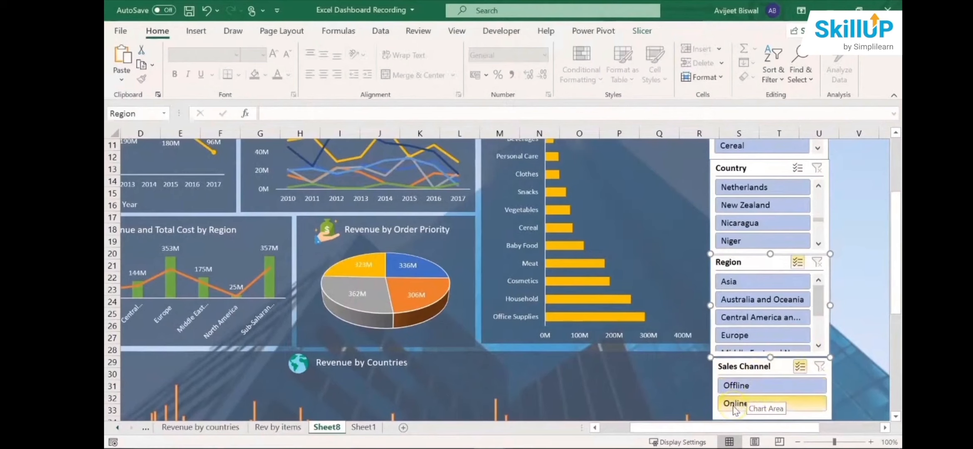
left_click(760, 389)
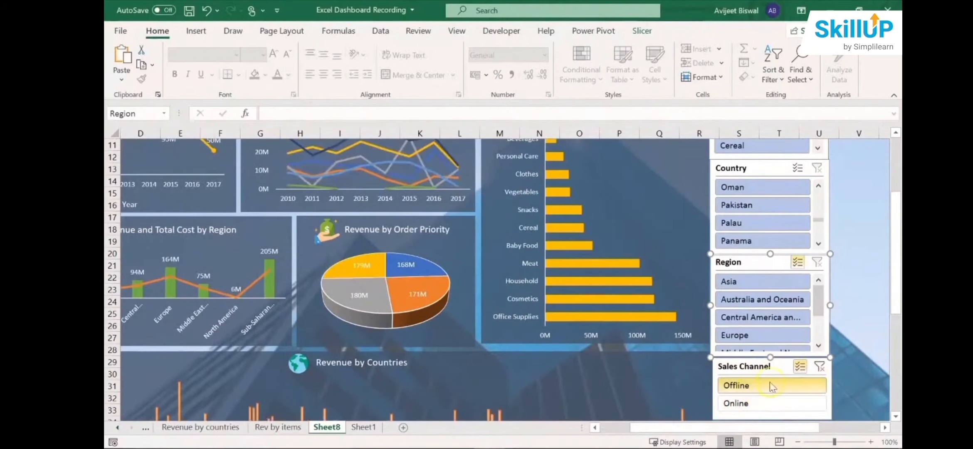
- Examine the item, yearly, regional and order priority revenue charts for the Offline sales selection
scroll(593, 271, "up", 3)
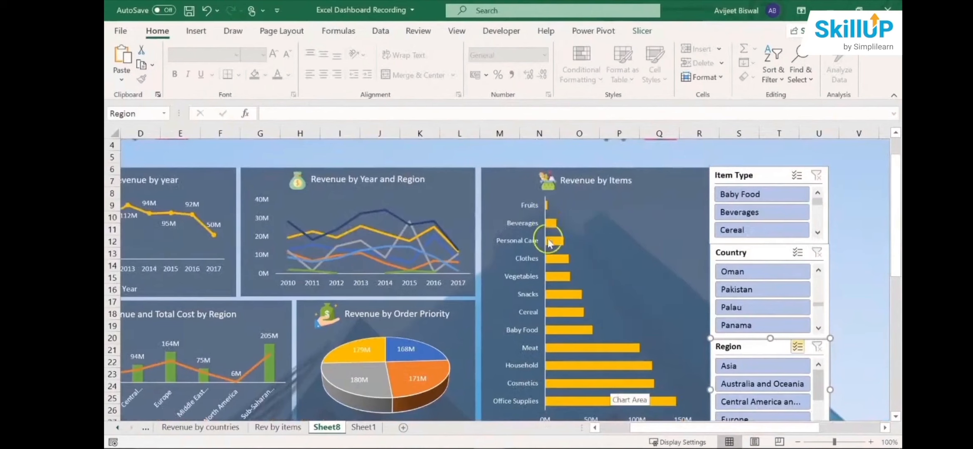
mouse_move(548, 248)
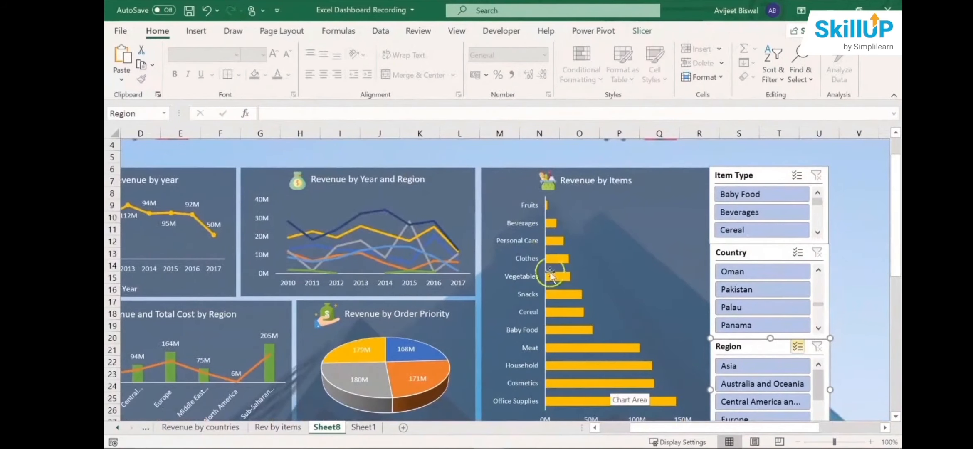
scroll(707, 270, "down", 3)
left_click_drag(895, 274, 892, 226)
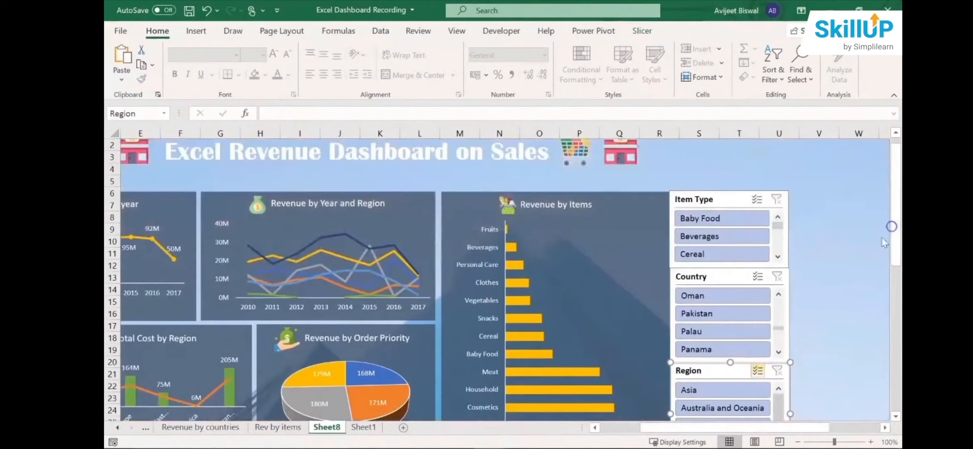
left_click_drag(716, 427, 663, 428)
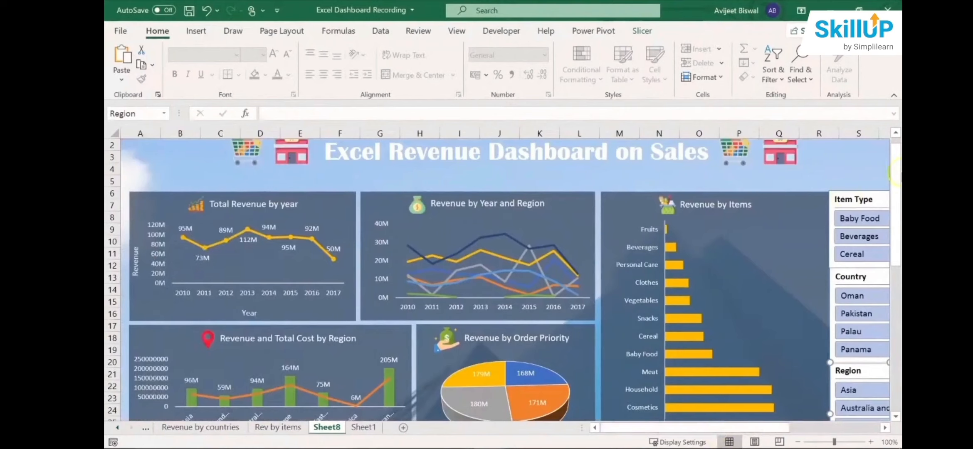
left_click_drag(896, 173, 896, 192)
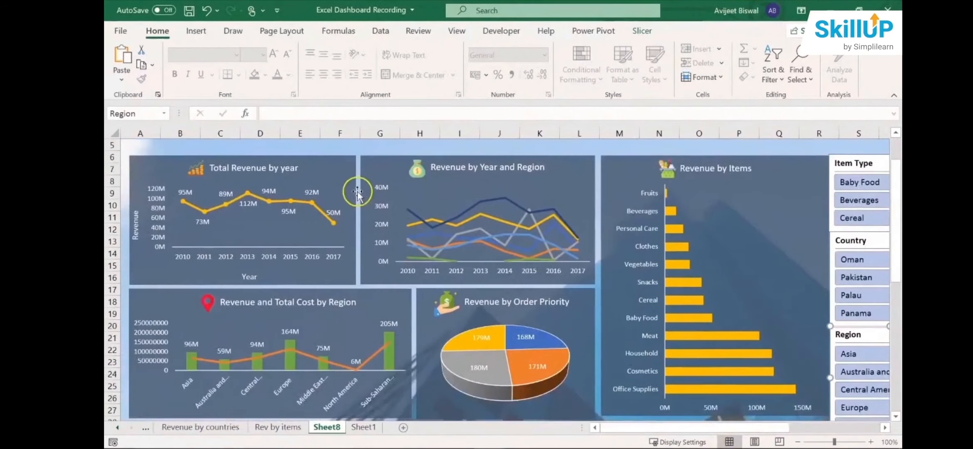
left_click_drag(897, 268, 897, 296)
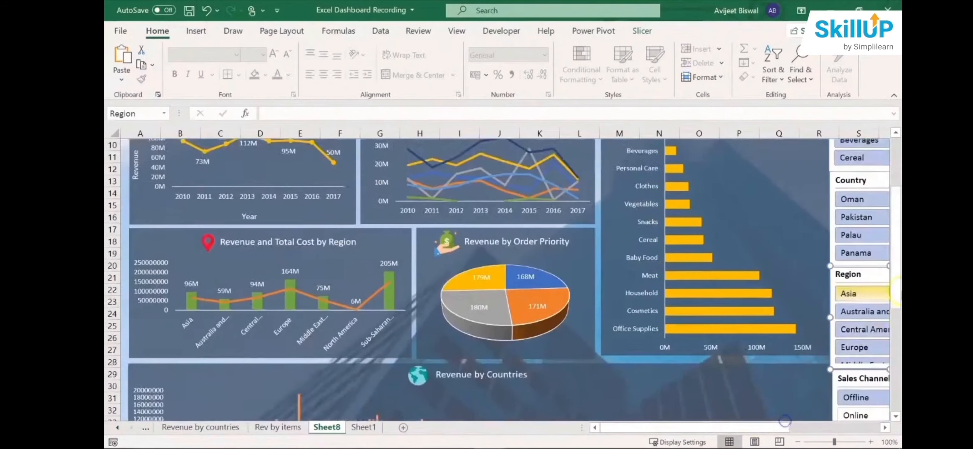
left_click(454, 248)
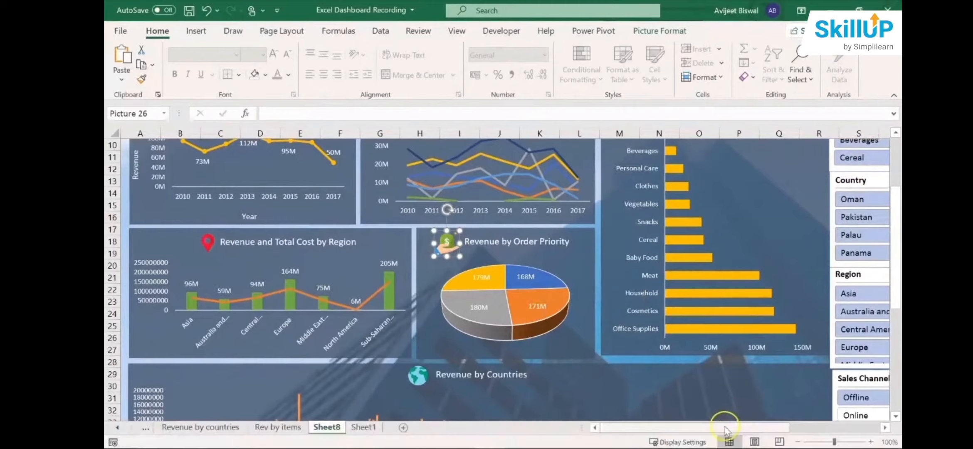
- Clear the Sales Channel slicer's filter so the dashboard covers both sales channels
left_click_drag(725, 427, 762, 427)
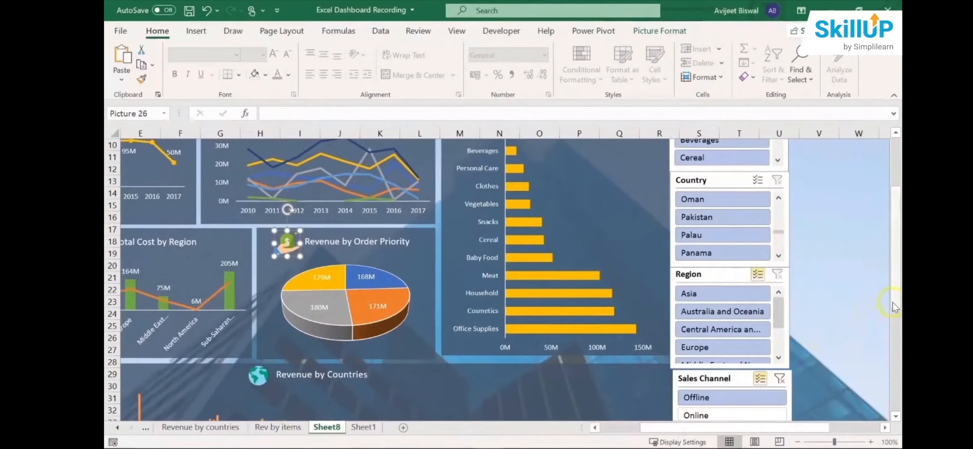
mouse_move(892, 307)
left_mouse_down()
mouse_move(895, 277)
mouse_move(894, 305)
left_mouse_up()
left_click(765, 398)
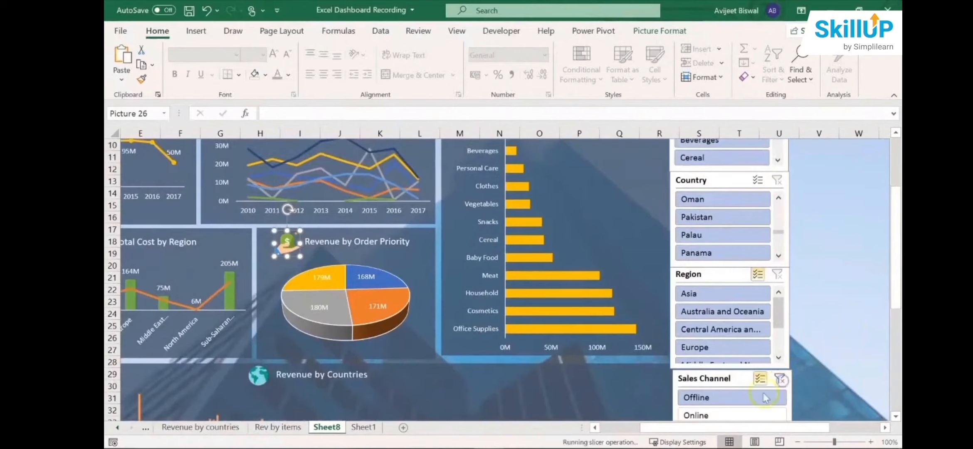
left_click_drag(706, 429, 664, 432)
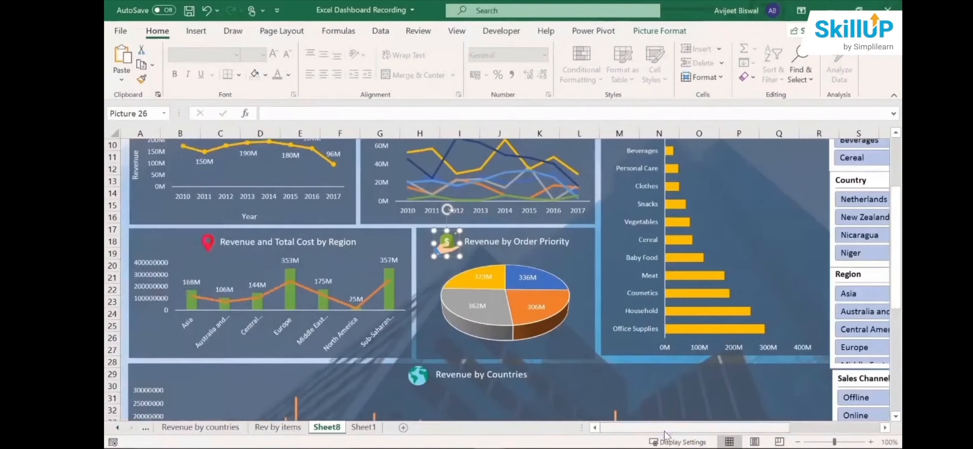
left_click_drag(895, 267, 895, 246)
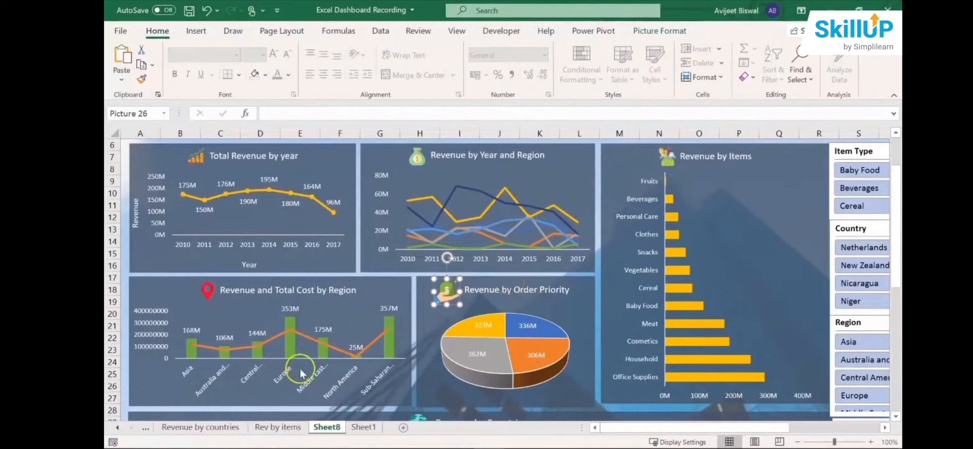
- Rename the dashboard worksheet Sheet8 as Rev Dashboard
double_click(328, 428)
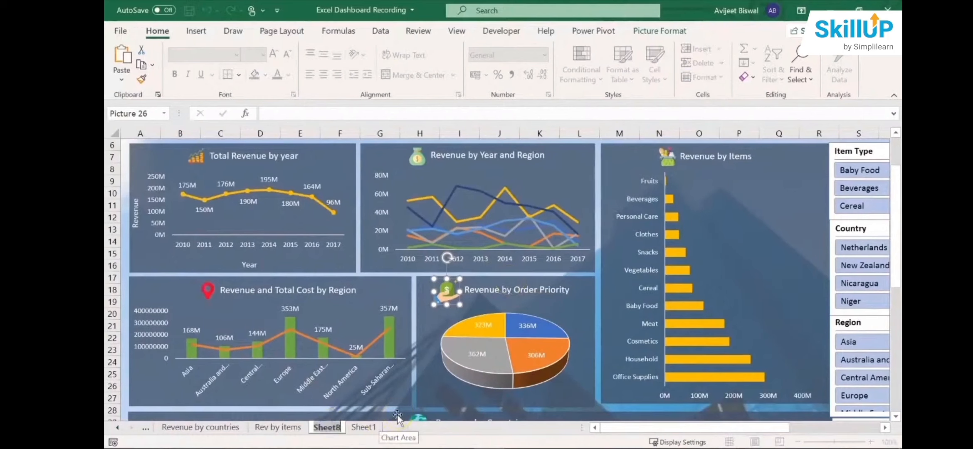
type("Rev")
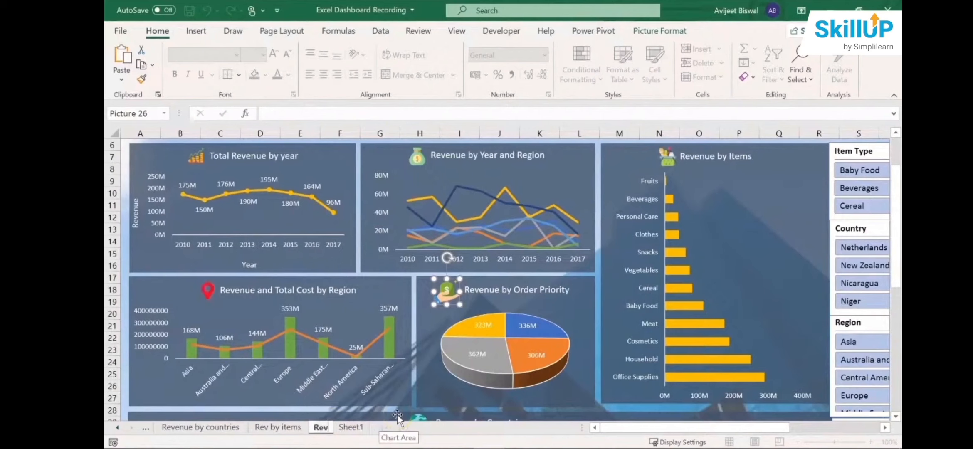
type(" Dashb")
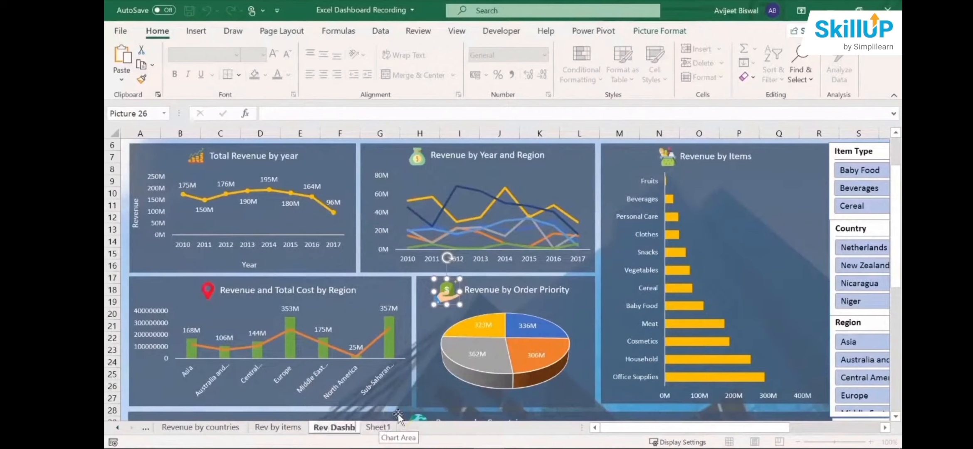
type("oard")
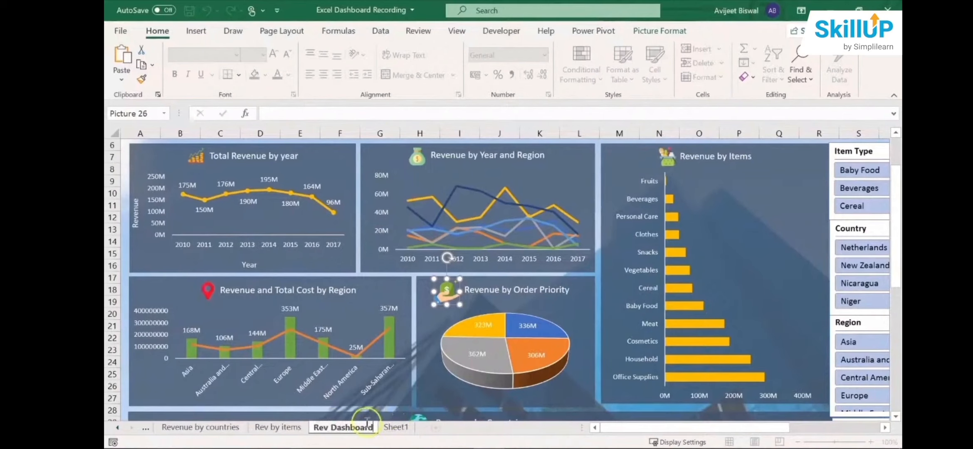
- Insert a PivotTable on a new worksheet from the sales data in Sheet1, range $A$1:$Q$1001
left_click(395, 427)
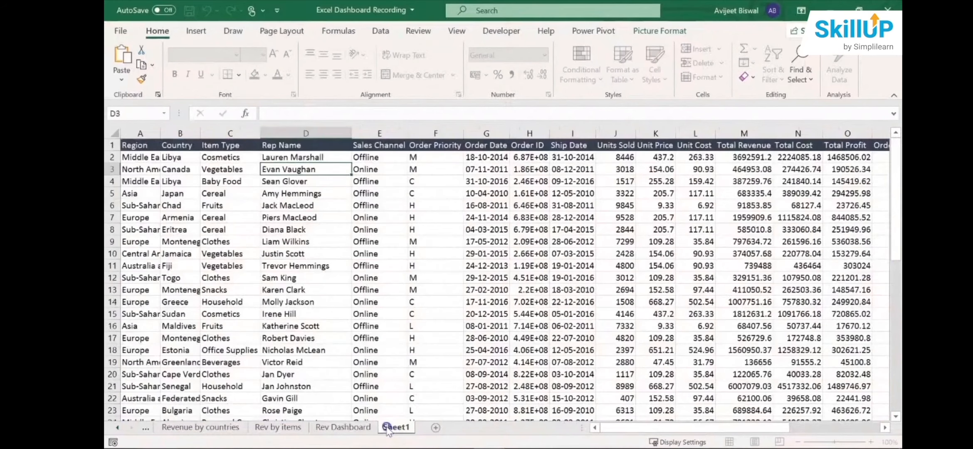
left_click(415, 252)
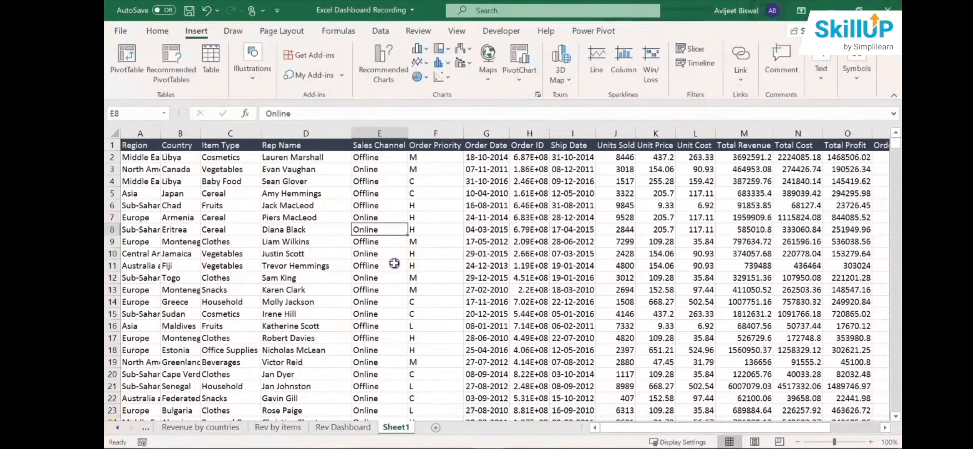
left_click(387, 252)
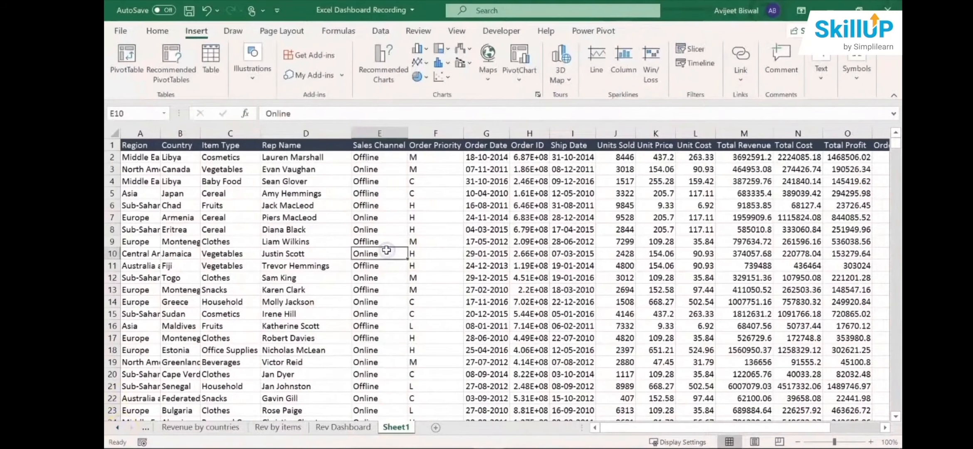
left_click(127, 70)
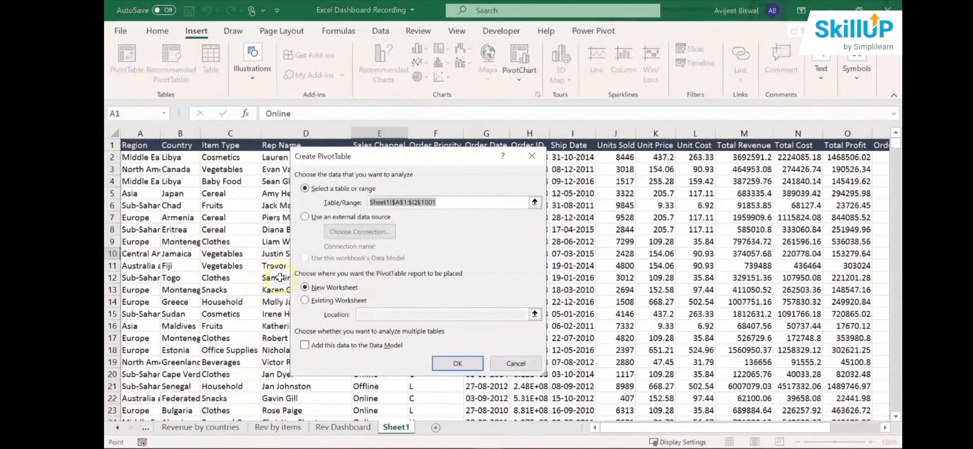
left_click(443, 360)
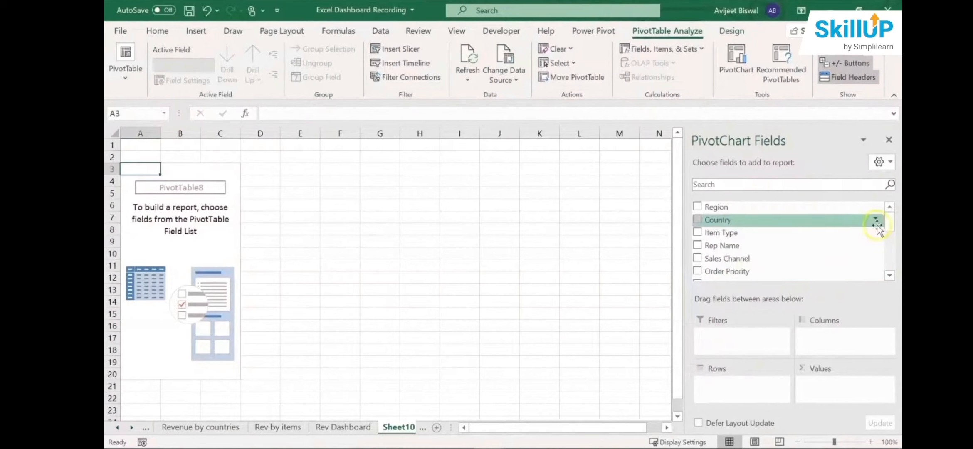
- Summarise the sum of Total Profit by Order_Year in the new PivotTable, with the years as rows
left_click_drag(889, 222, 888, 261)
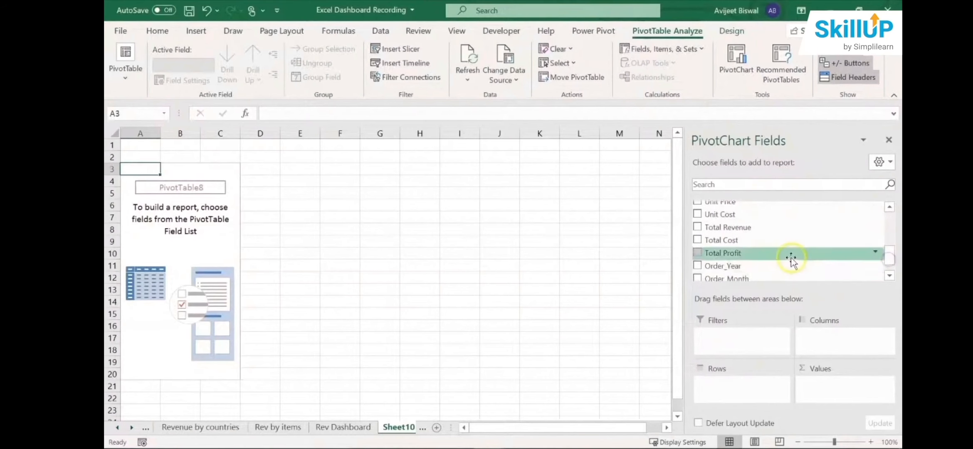
left_click_drag(794, 253, 837, 371)
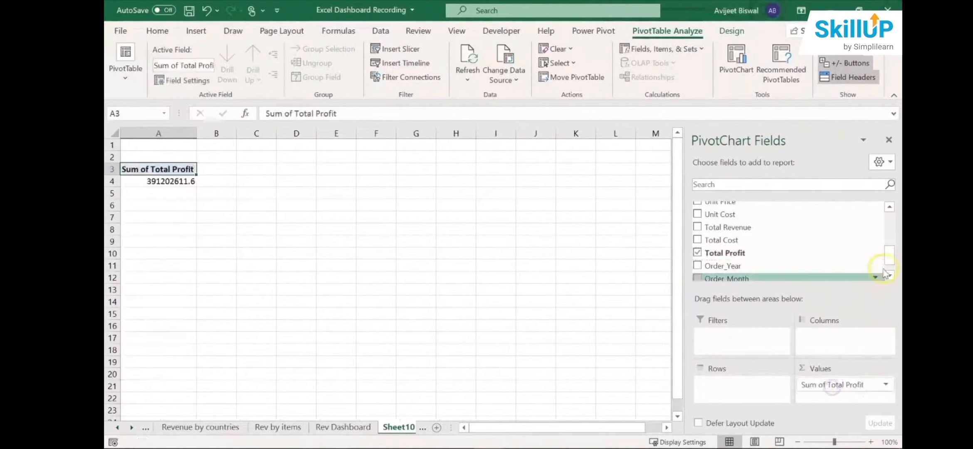
left_click_drag(893, 254, 892, 260)
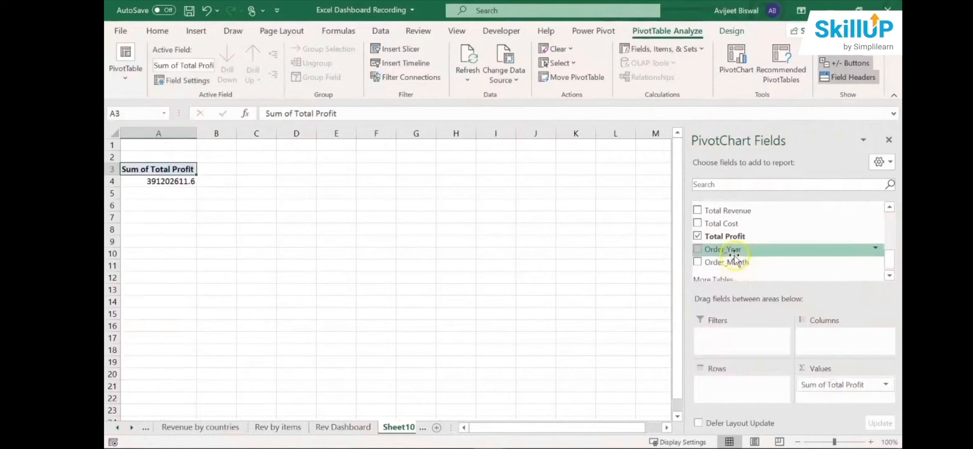
left_click_drag(728, 250, 716, 387)
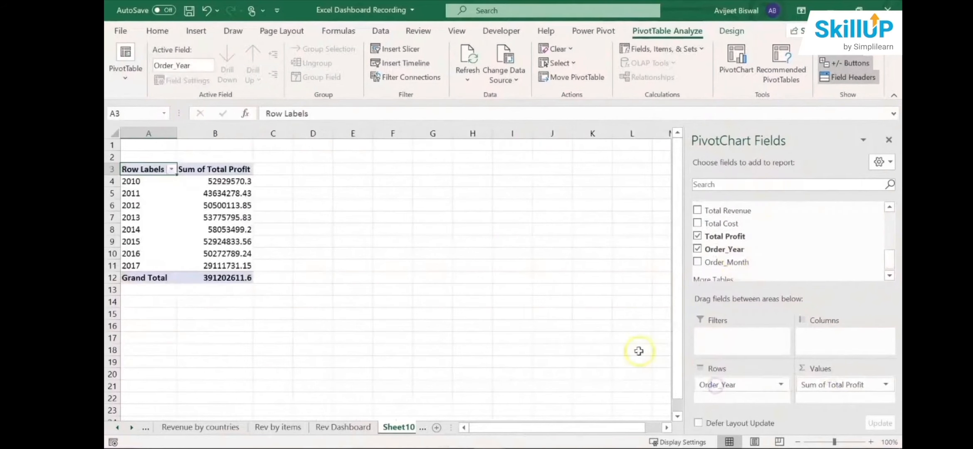
left_click(214, 217)
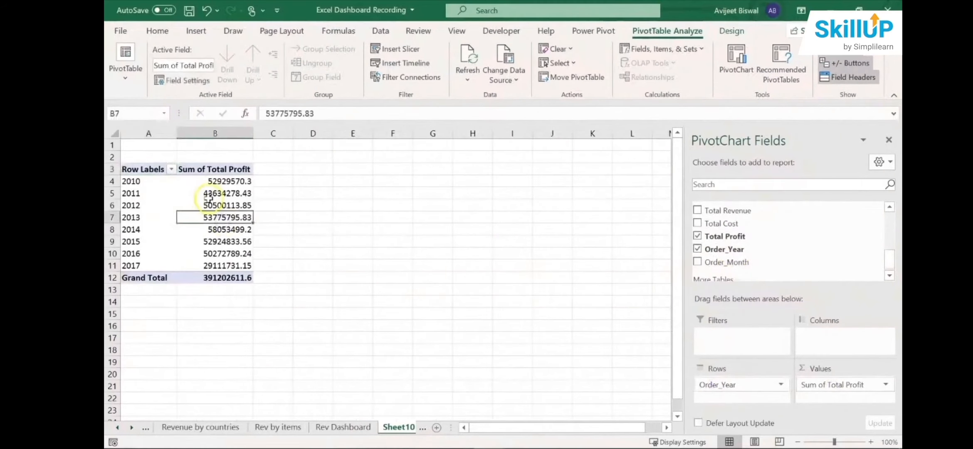
mouse_move(209, 200)
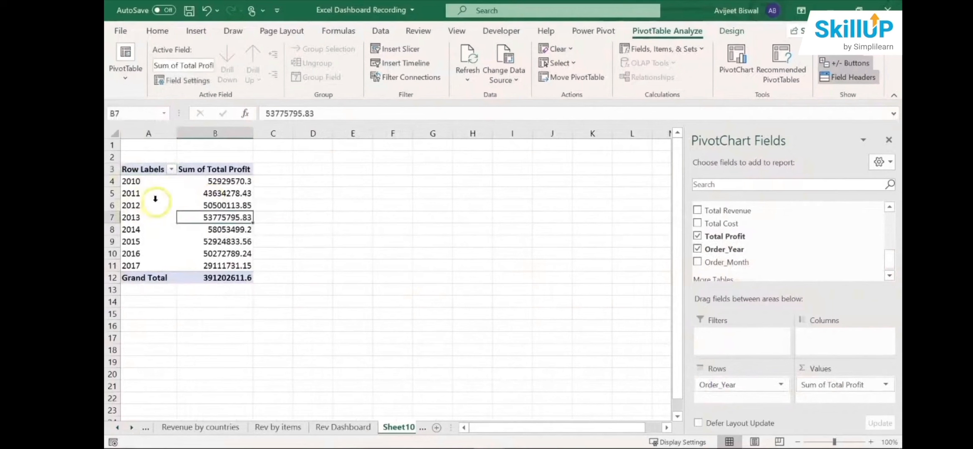
- Sort the PivotTable's years by Sum of Total Profit from largest to smallest
right_click(221, 181)
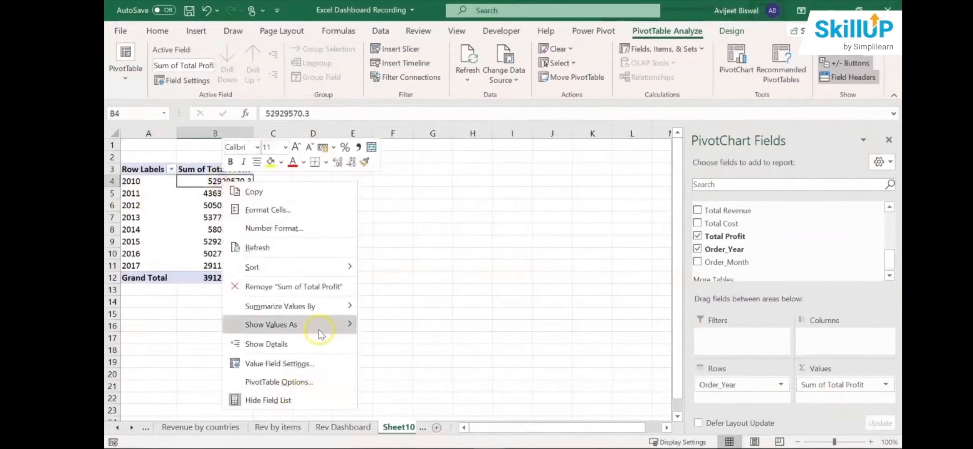
mouse_move(316, 266)
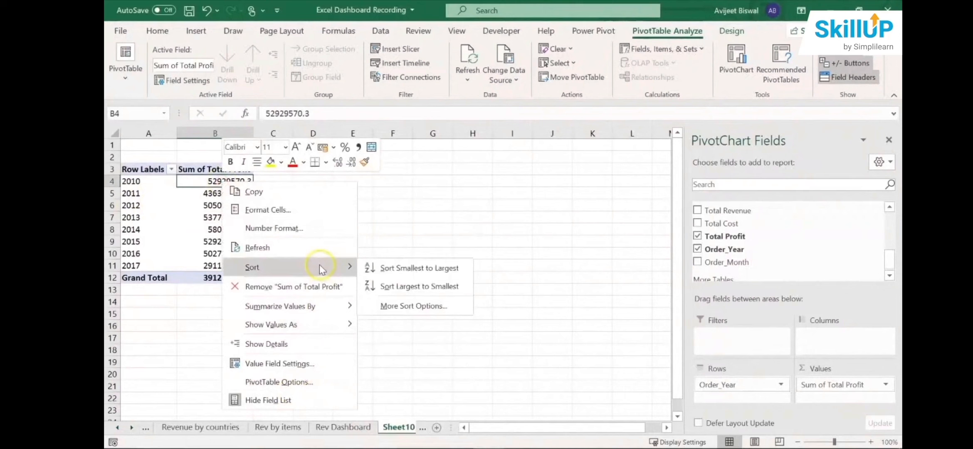
left_click(402, 285)
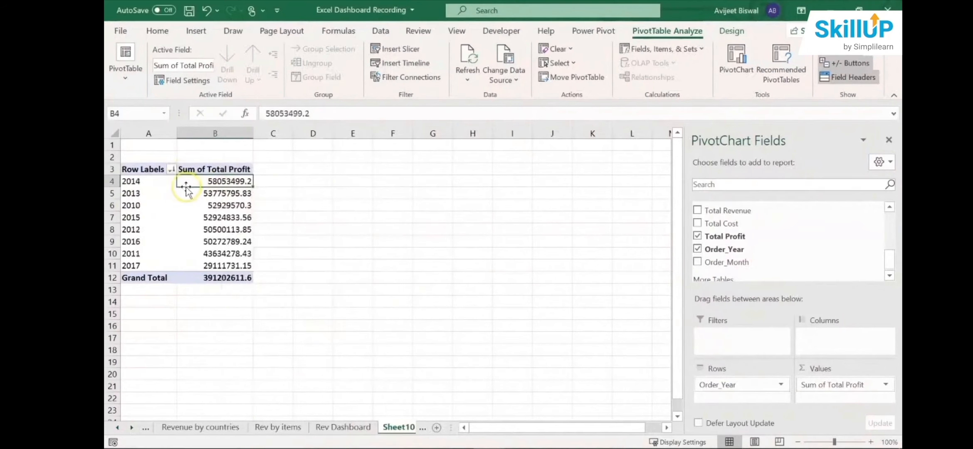
key("ctrl+z")
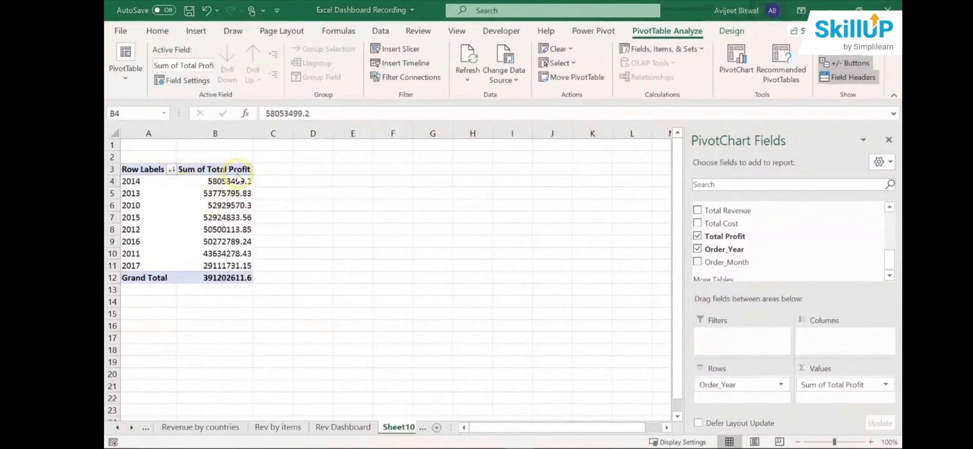
left_click(235, 179)
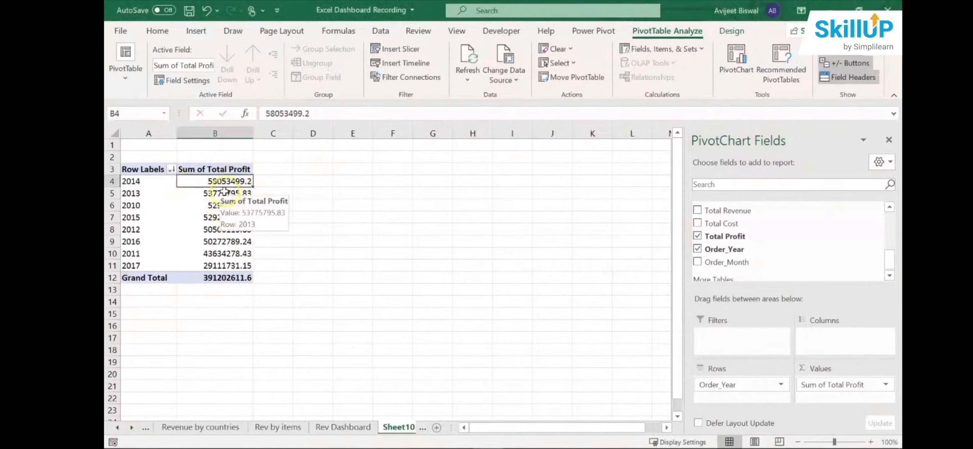
- Examine the years with the highest and lowest total profit, and undo the largest-to-smallest sort
left_click(135, 181)
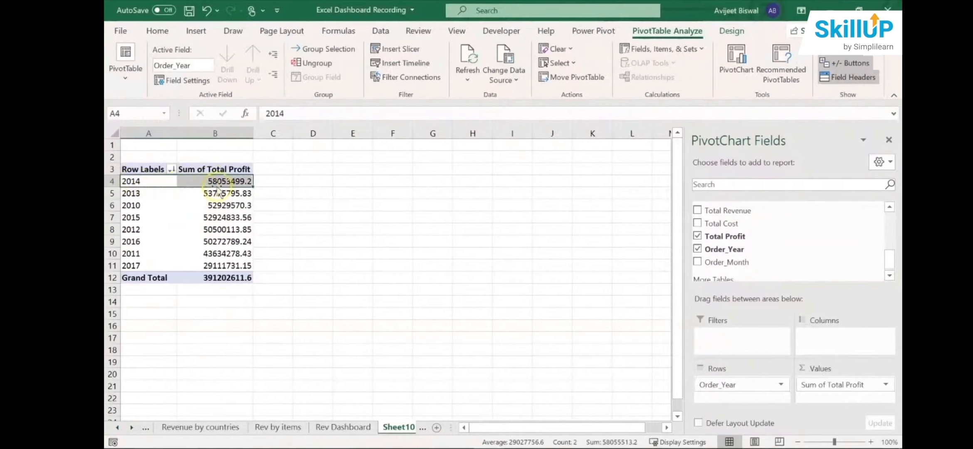
left_click(126, 268)
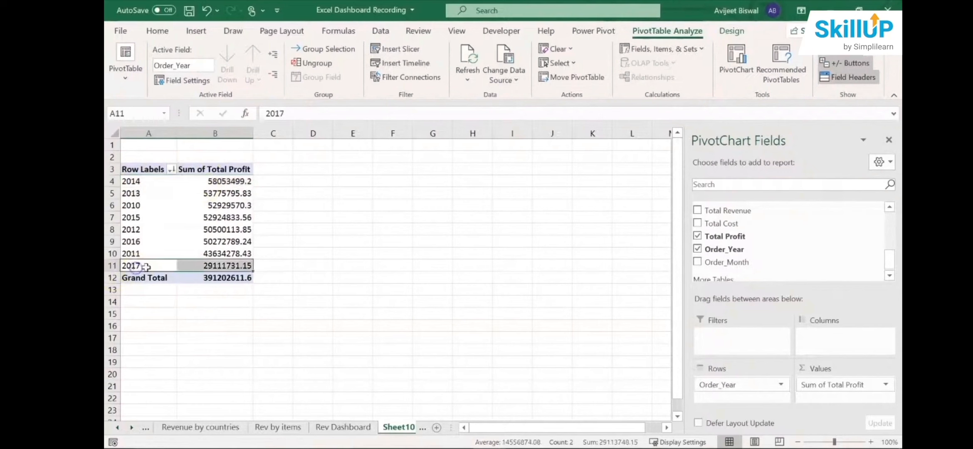
mouse_move(226, 269)
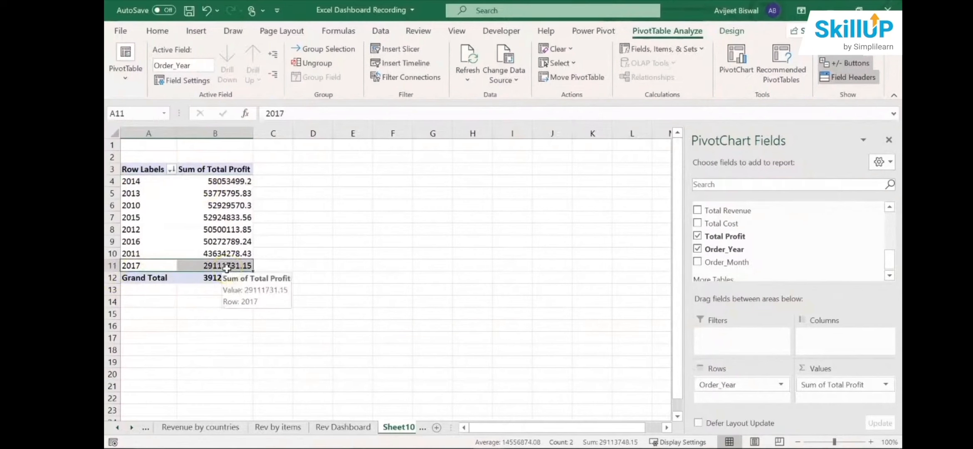
key("ctrl+z")
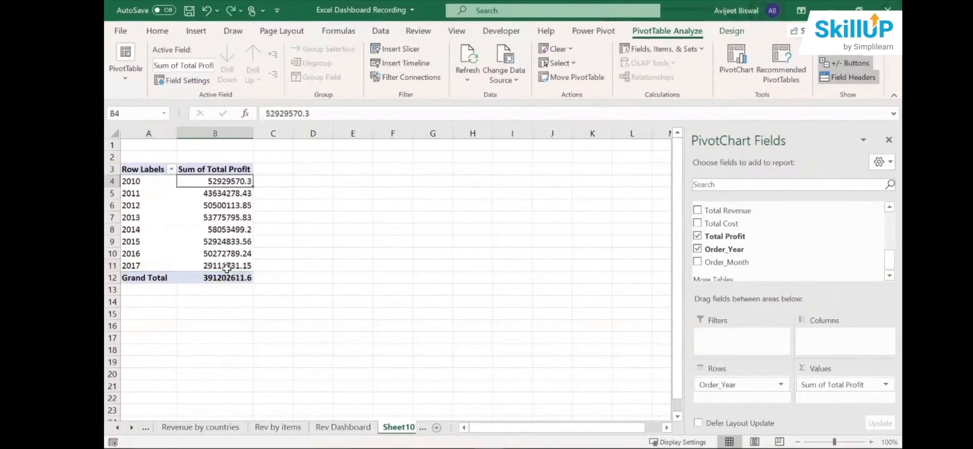
- Insert a Line PivotChart of Sum of Total Profit by Order_Year from the PivotTable
left_click(236, 209)
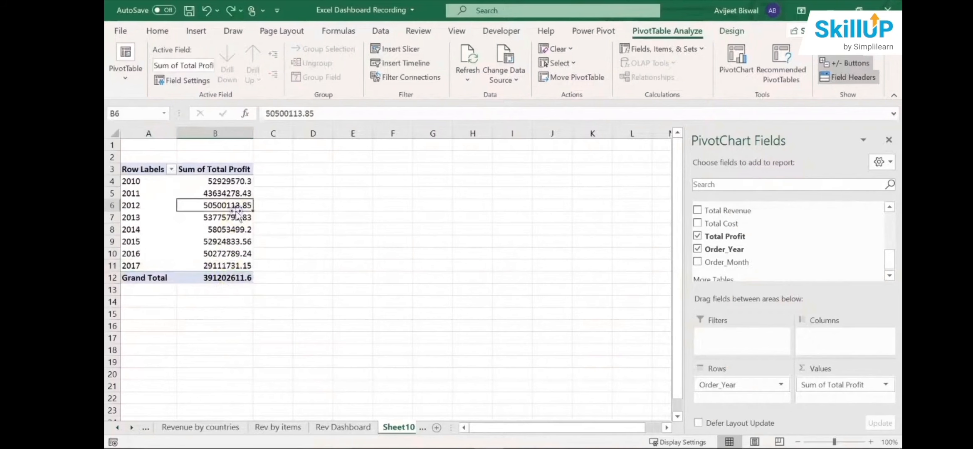
left_click(196, 31)
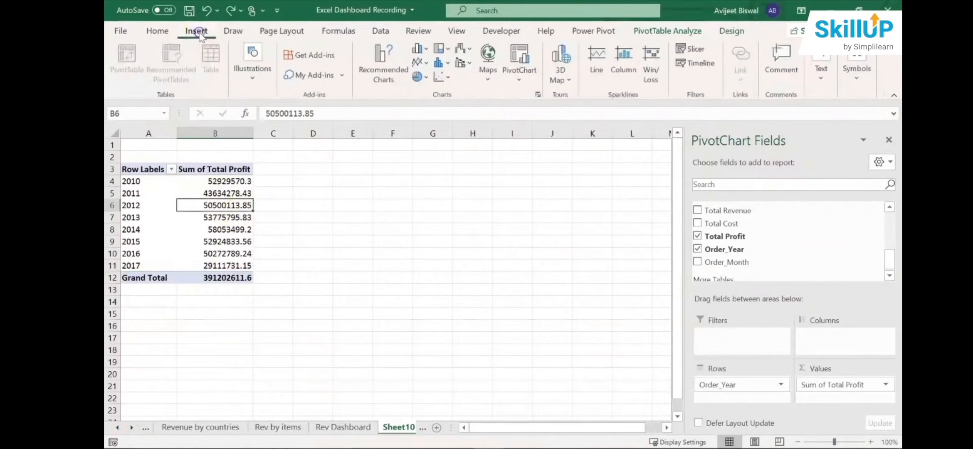
left_click(386, 83)
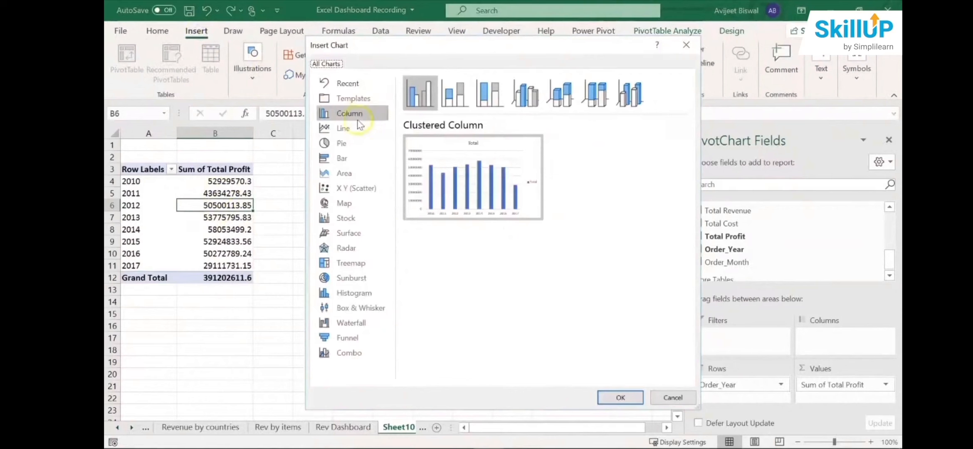
left_click(353, 127)
mouse_move(512, 191)
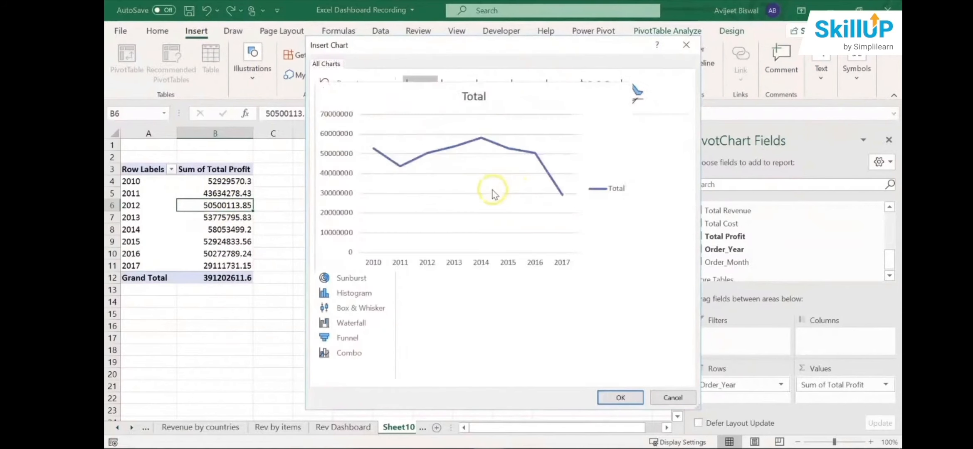
left_click(620, 398)
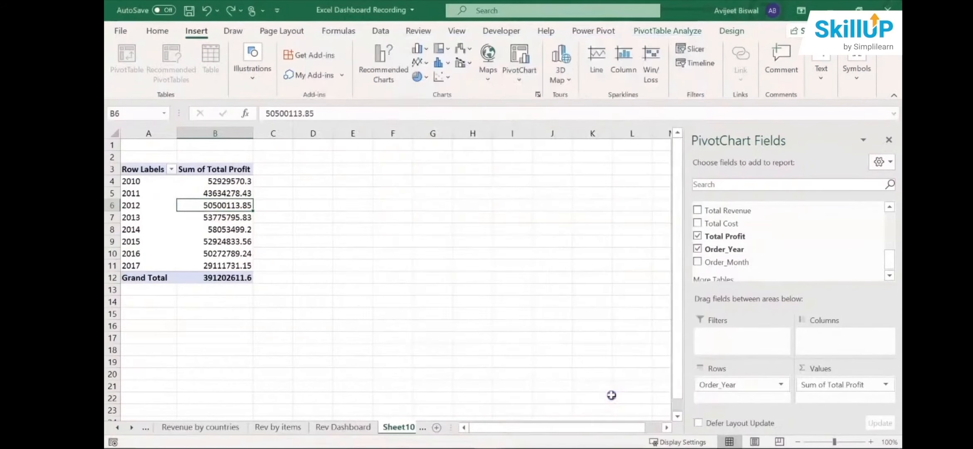
- Close the field list, move the line chart beside the PivotTable and hide all of its field buttons
left_click(889, 141)
left_click_drag(495, 195, 509, 186)
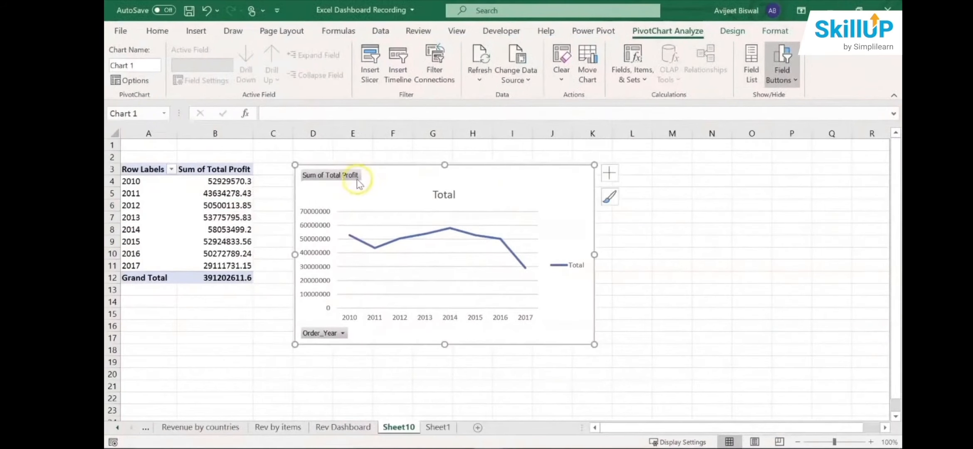
right_click(357, 175)
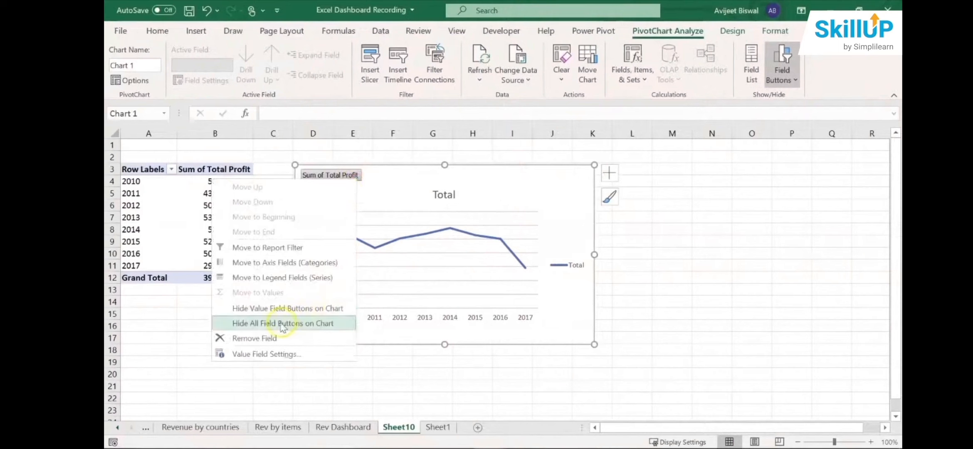
left_click(303, 325)
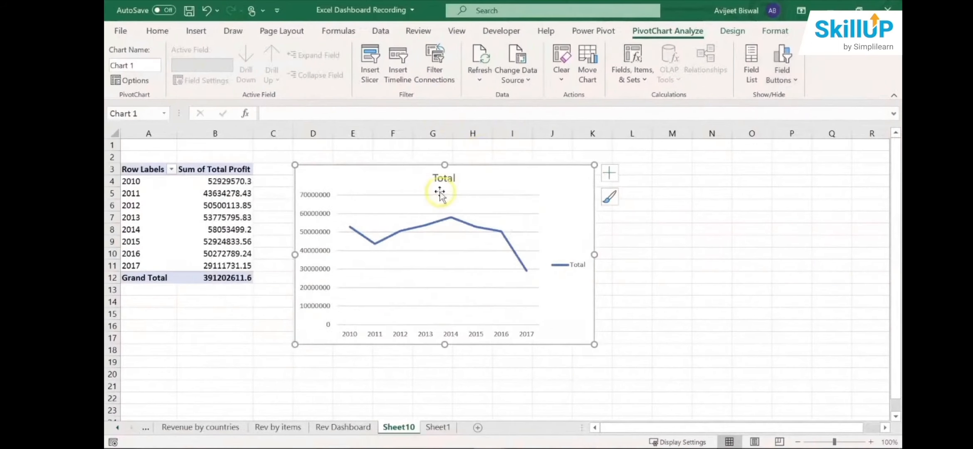
- Change the chart title to Total Profit by Year and delete the chart's legend
left_click(449, 178)
double_click(451, 177)
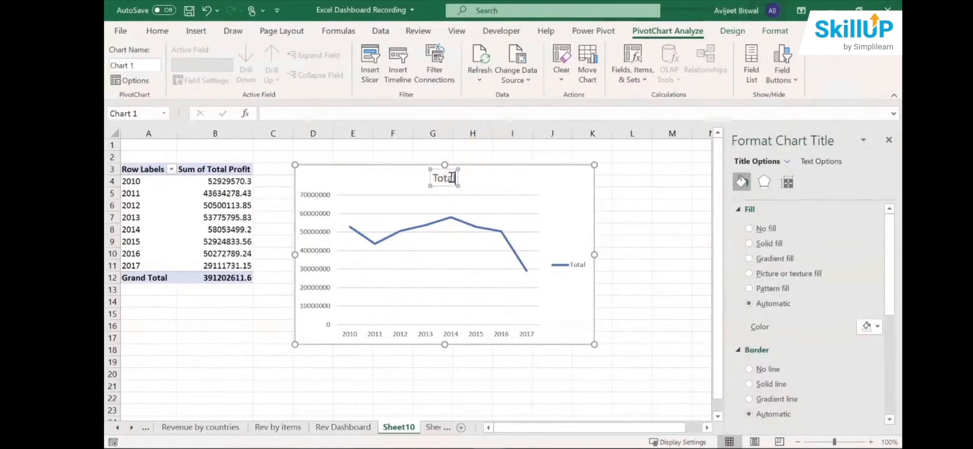
type("Profit by Year")
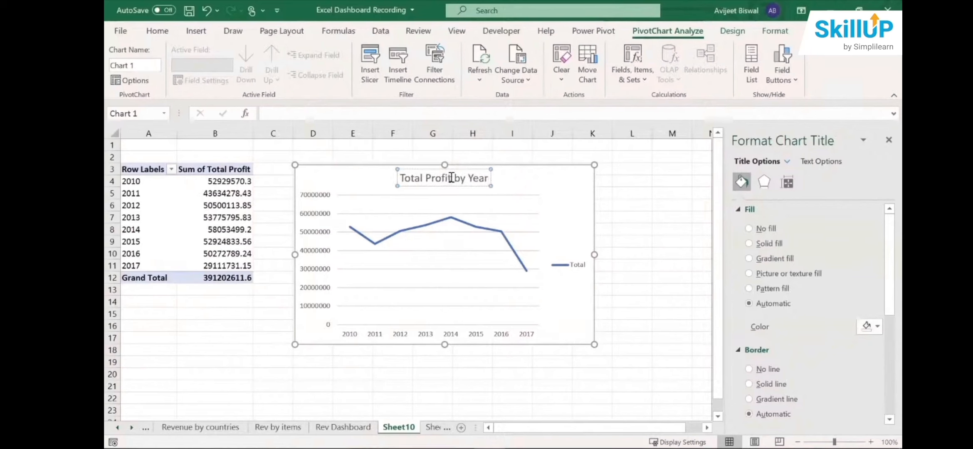
left_click(577, 261)
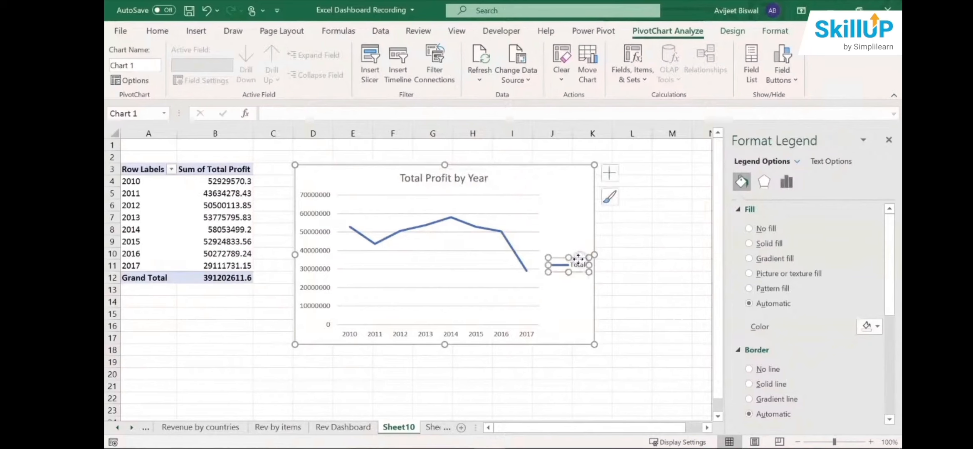
key("Delete")
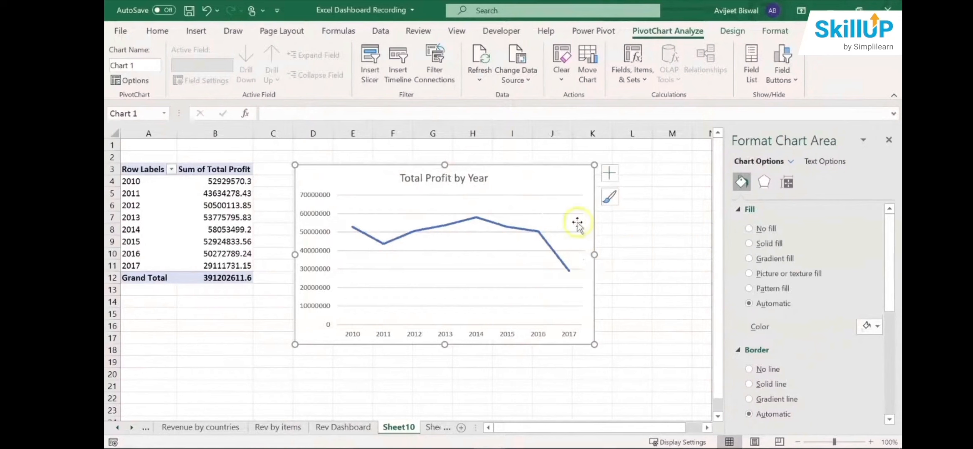
- Apply a chart style with round markers and horizontal gridlines, and recolour the line with the gold monochromatic palette
left_click(611, 173)
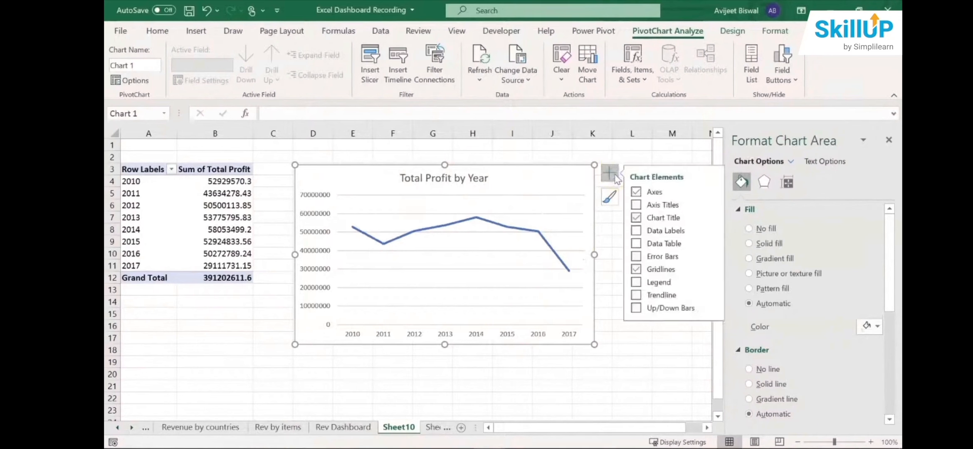
left_click(609, 196)
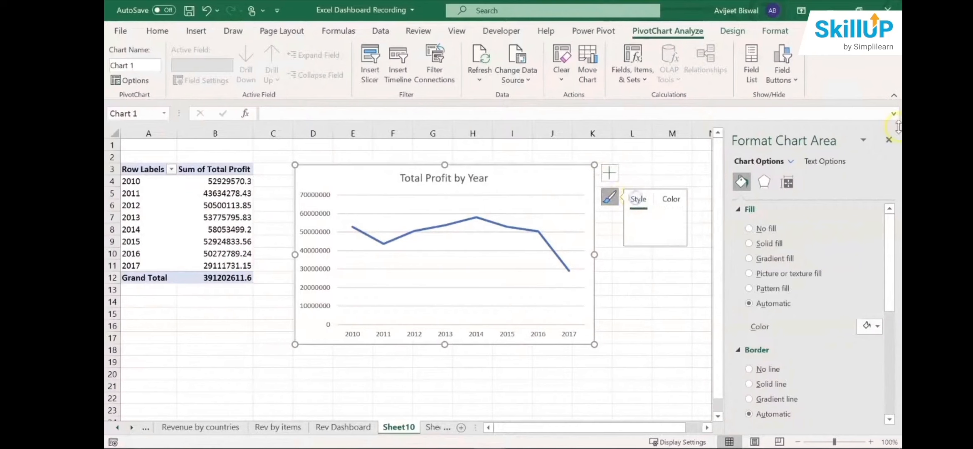
left_click(889, 140)
left_click(609, 196)
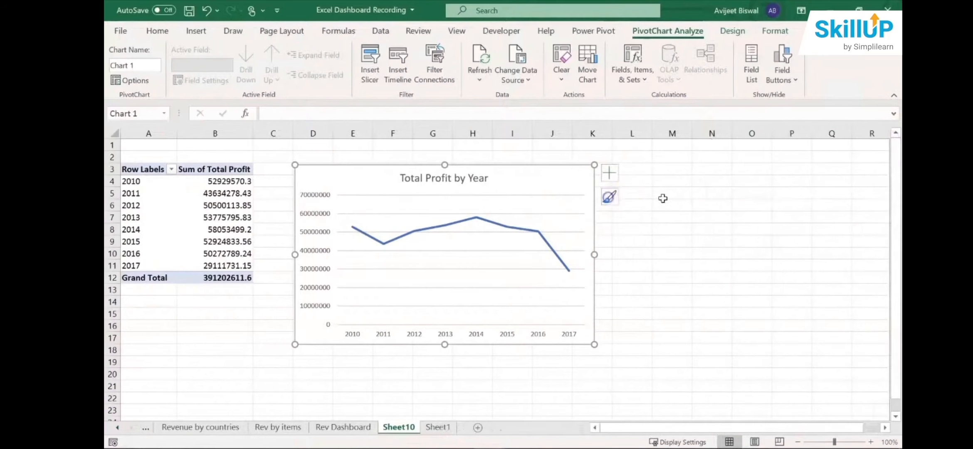
left_click(609, 196)
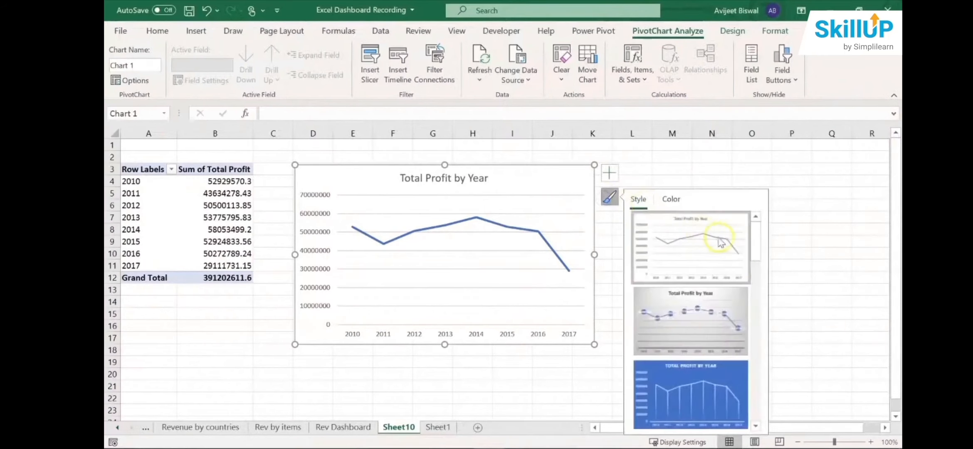
left_click_drag(753, 240, 755, 392)
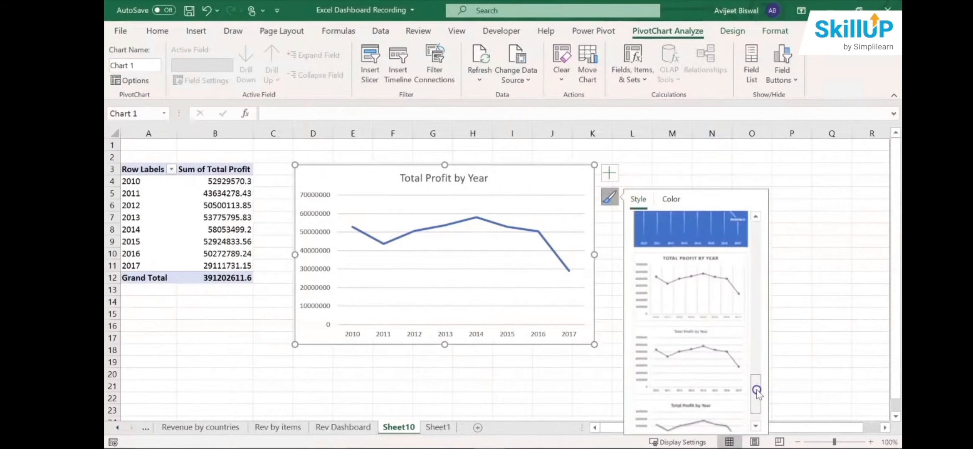
left_click(687, 348)
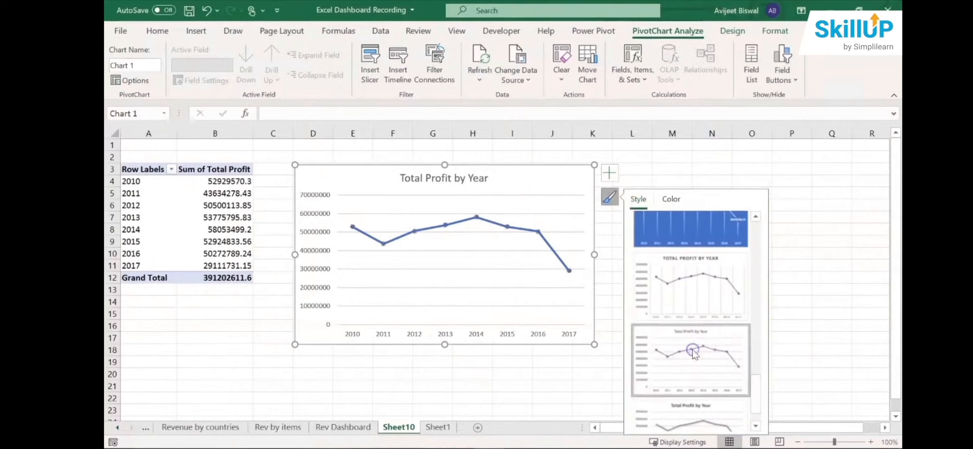
left_click(668, 199)
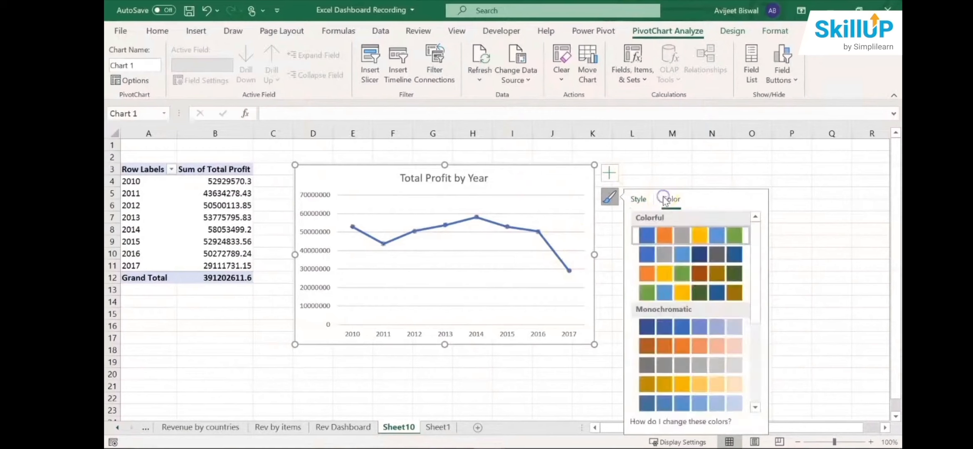
left_click(666, 385)
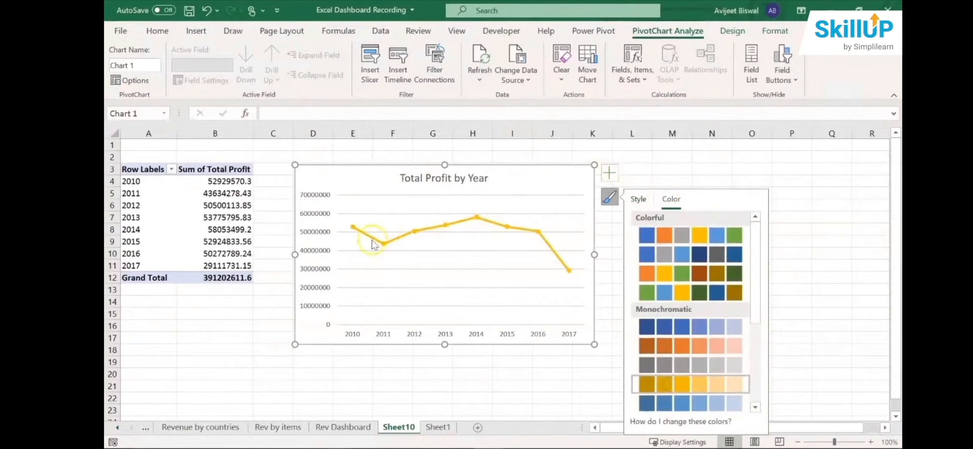
mouse_move(371, 243)
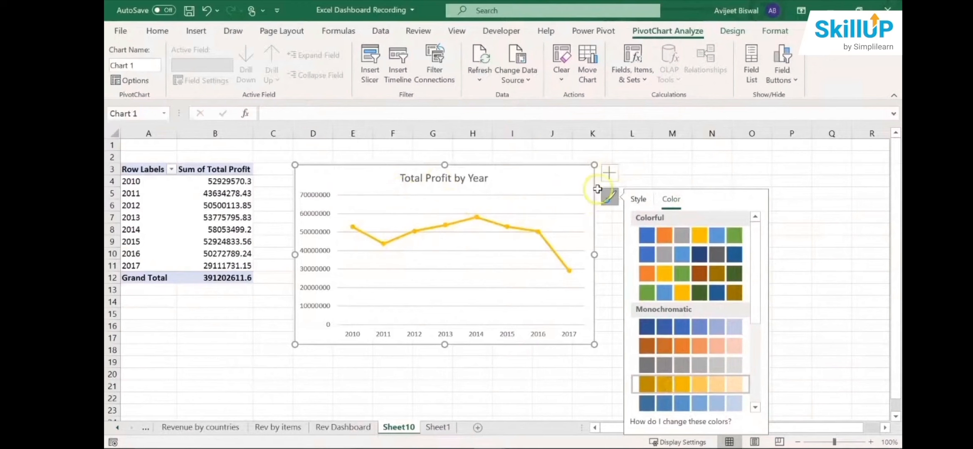
- Add data labels to the Total Profit by Year line chart and open their detailed formatting options
left_click(608, 173)
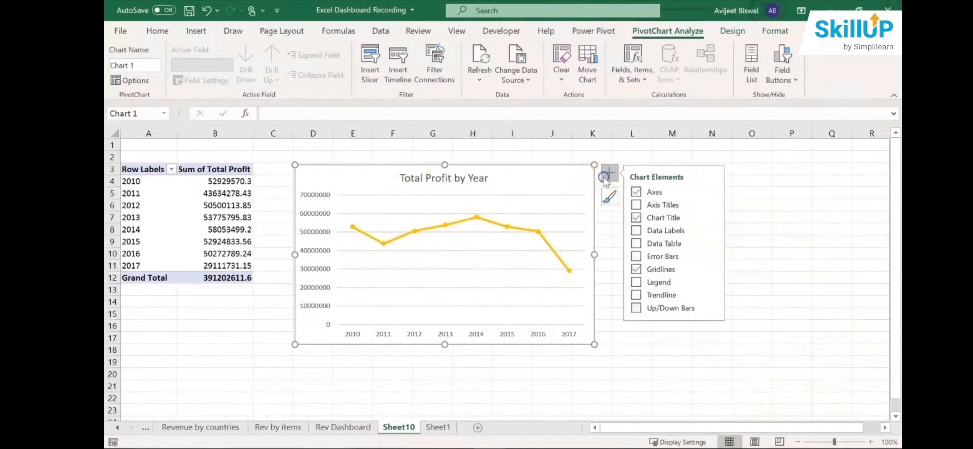
left_click(637, 231)
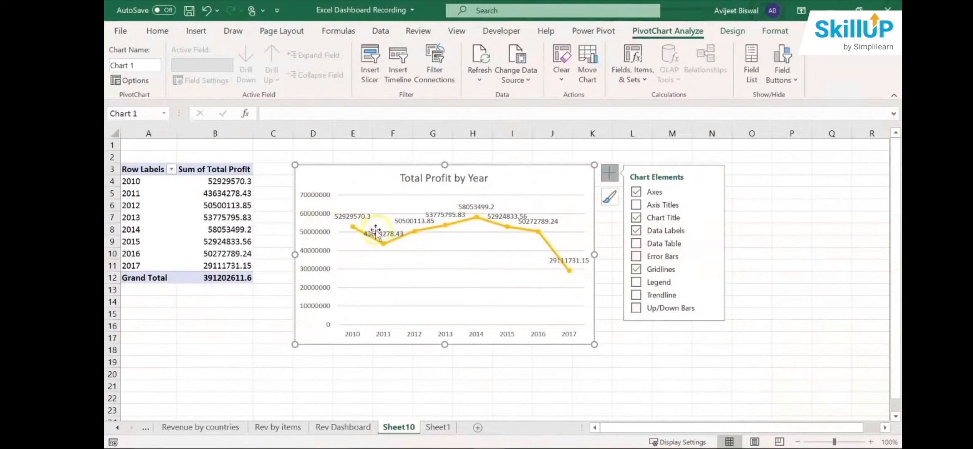
left_click(712, 230)
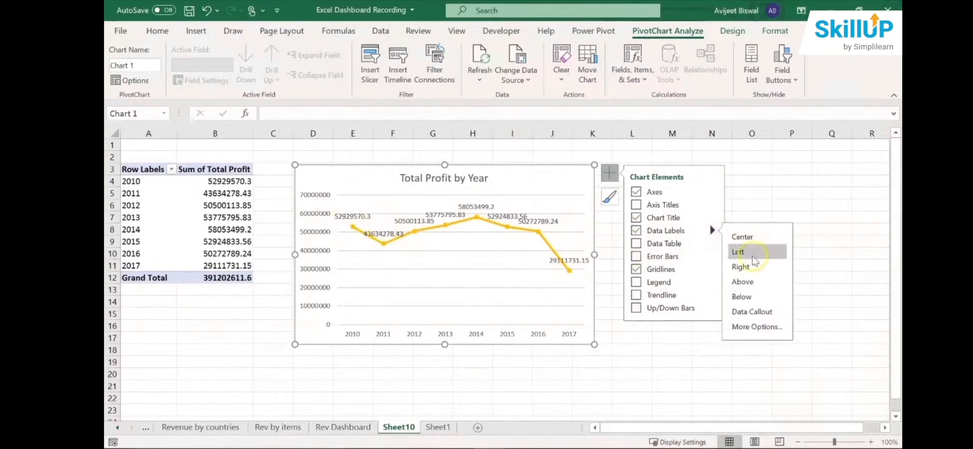
left_click(755, 327)
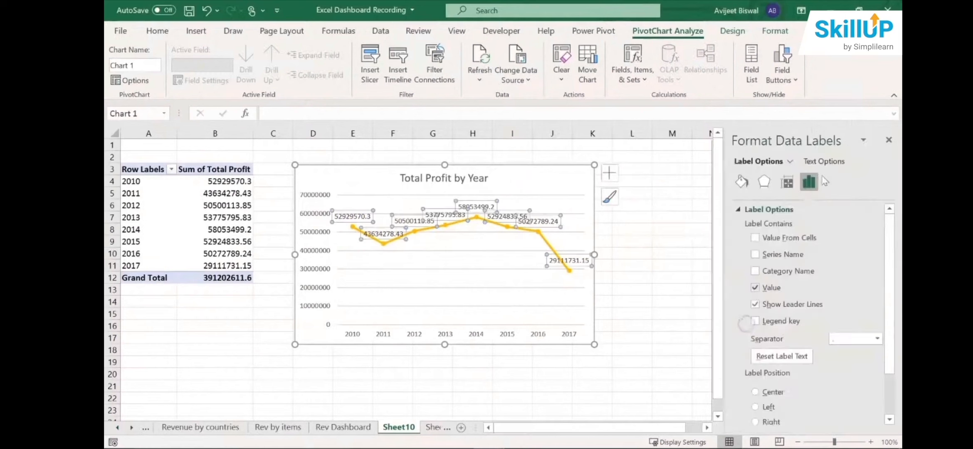
- Set the data labels' number format to the custom type [>999999]#,,"M";#,"0M" so values display in millions
left_click_drag(889, 251, 873, 388)
left_click(773, 417)
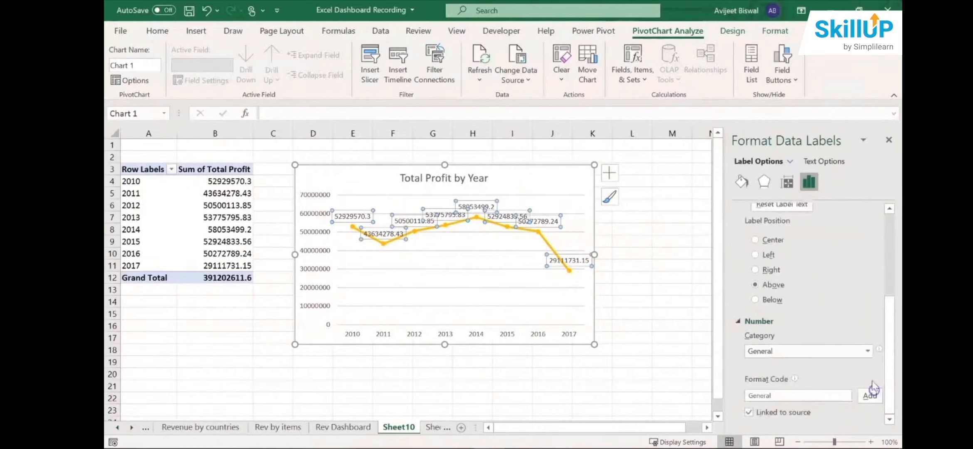
left_click(867, 351)
left_click(801, 334)
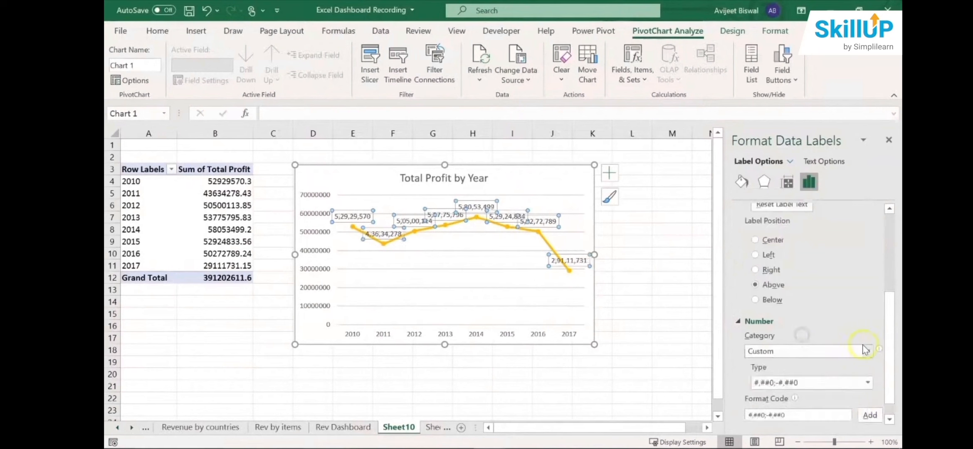
left_click_drag(890, 352, 893, 374)
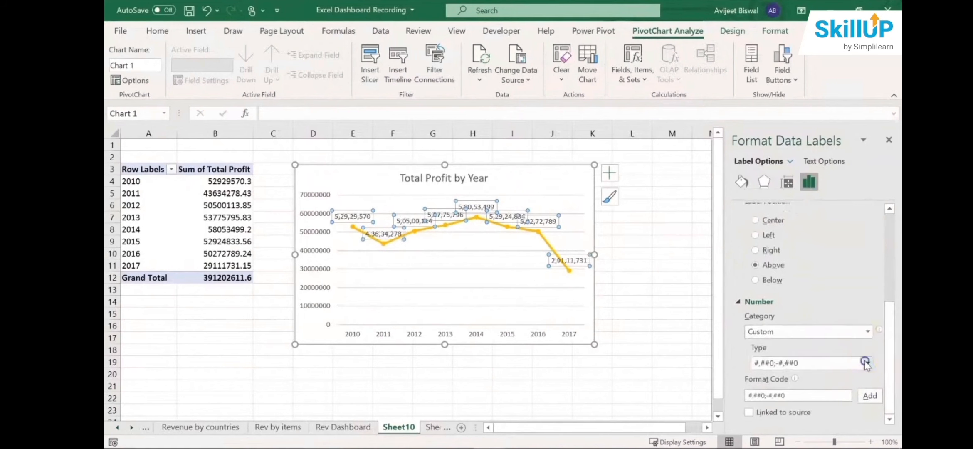
left_click(865, 363)
left_click(827, 393)
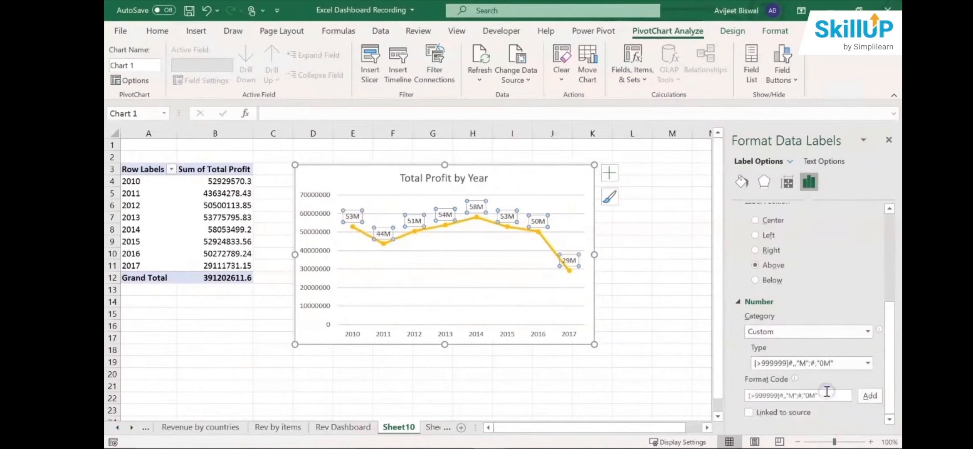
left_click(866, 399)
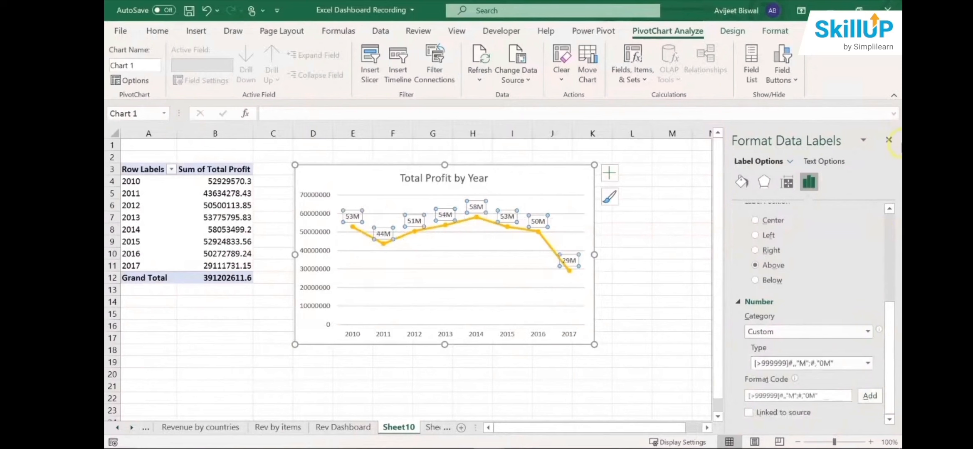
- Close the data label formatting pane and move the line chart slightly up and farther from the PivotTable
left_click(888, 140)
left_click(712, 264)
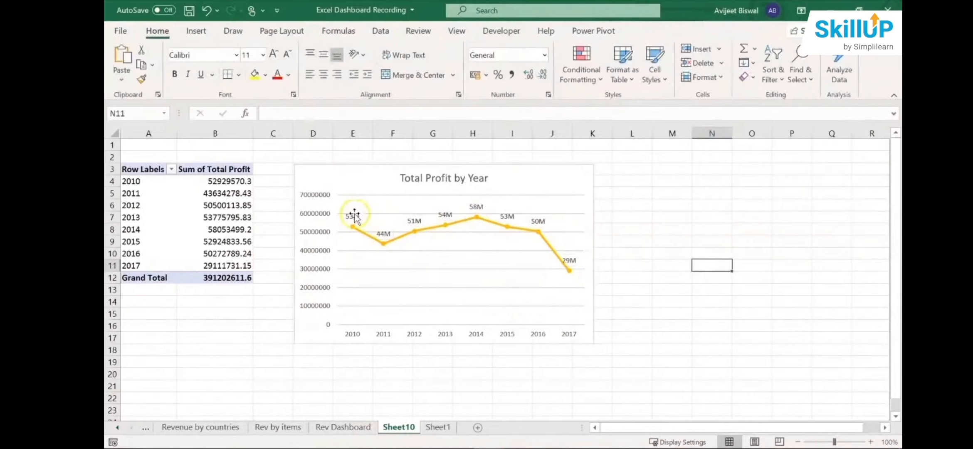
left_click(379, 165)
left_click_drag(378, 165, 395, 159)
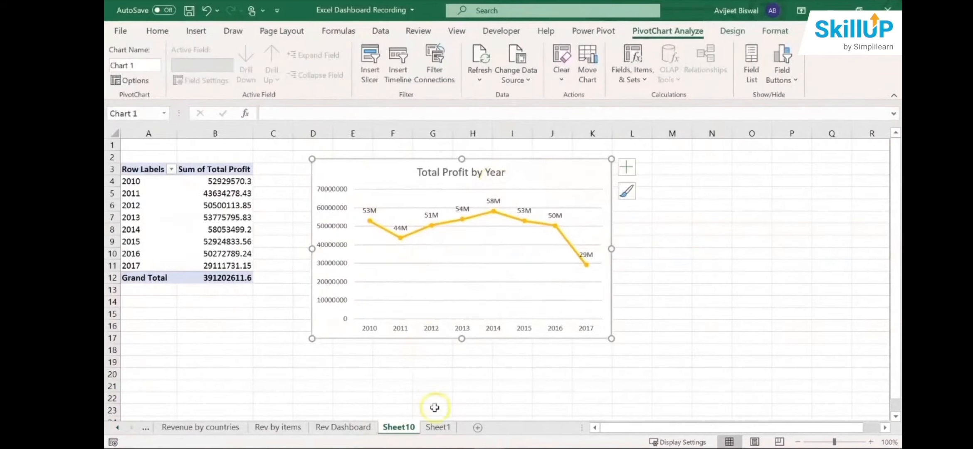
- Rename the Sheet10 worksheet as Profit by year
left_click_drag(435, 431, 401, 426)
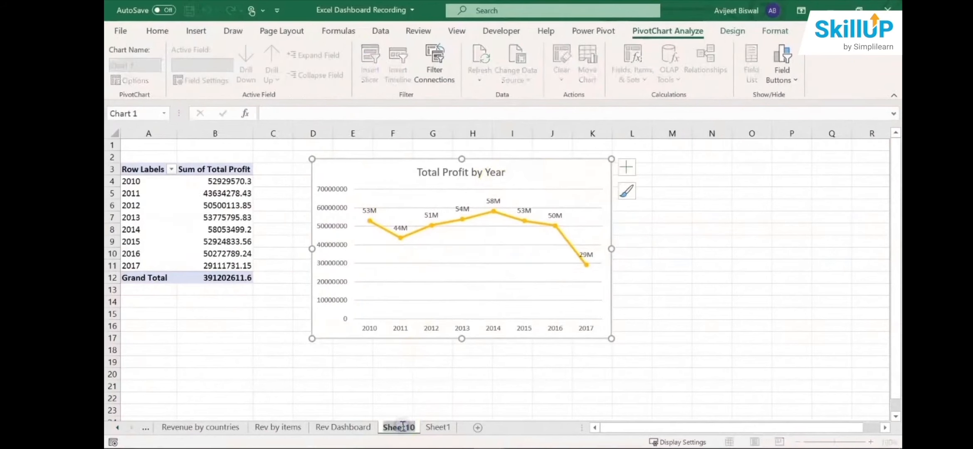
type("Prf")
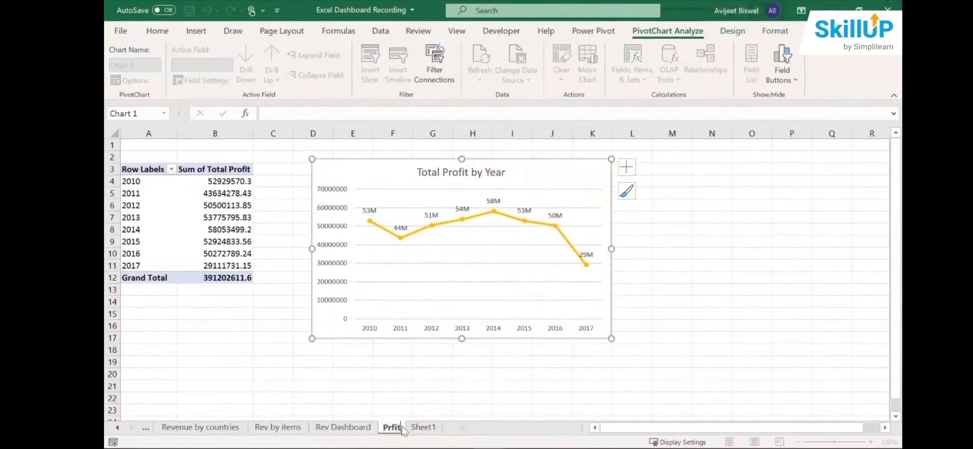
type("it")
key("BackSpace")
key("BackSpace")
key("BackSpace")
type("ofit bny")
key("BackSpace")
key("BackSpace")
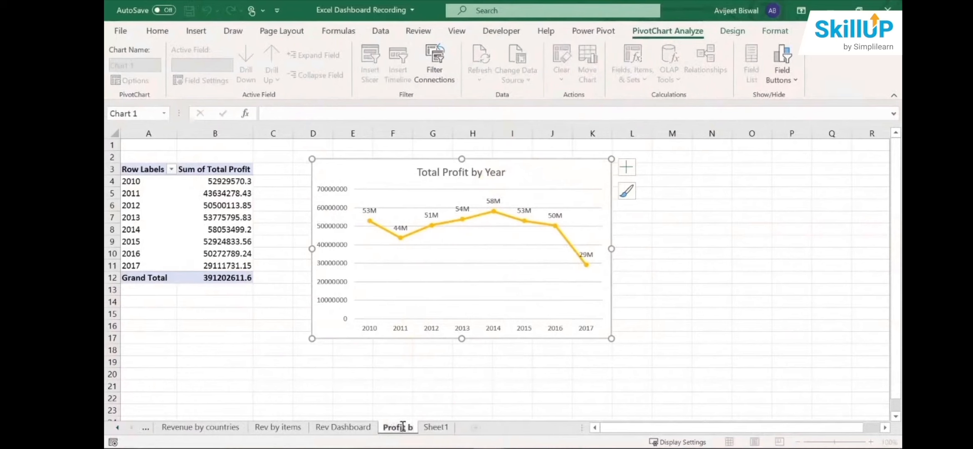
type("y year")
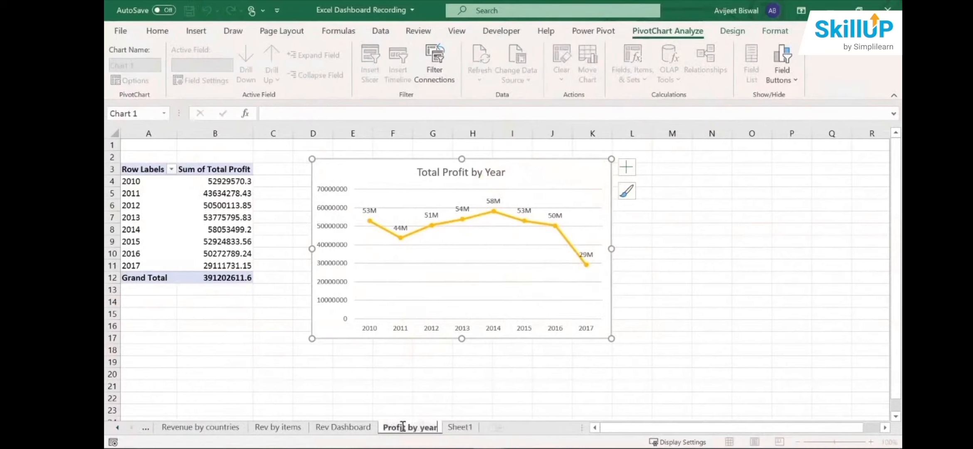
- Go to the source data on Sheet1 and select a cell in the Order Priority column
left_click(467, 428)
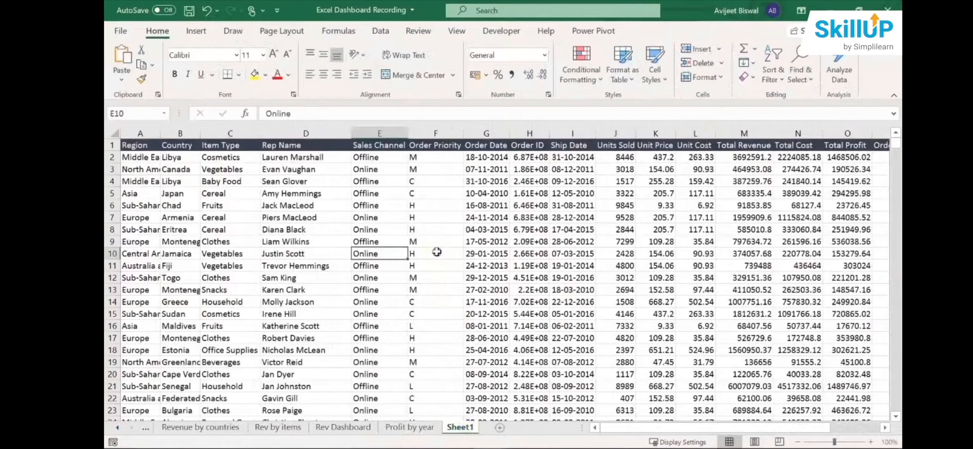
left_click(437, 252)
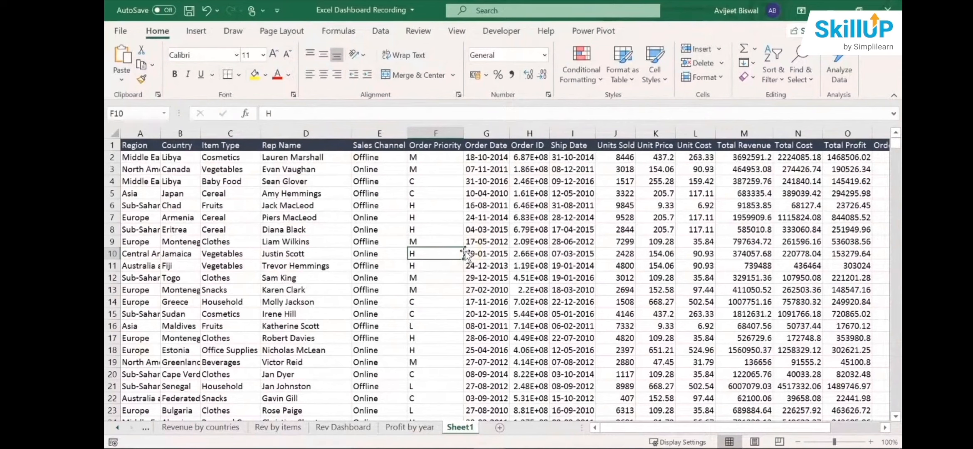
- Create a PivotTable from the Sheet1 data on a new worksheet, with Country as rows and Total Profit as summed values
left_click(196, 31)
left_click(125, 59)
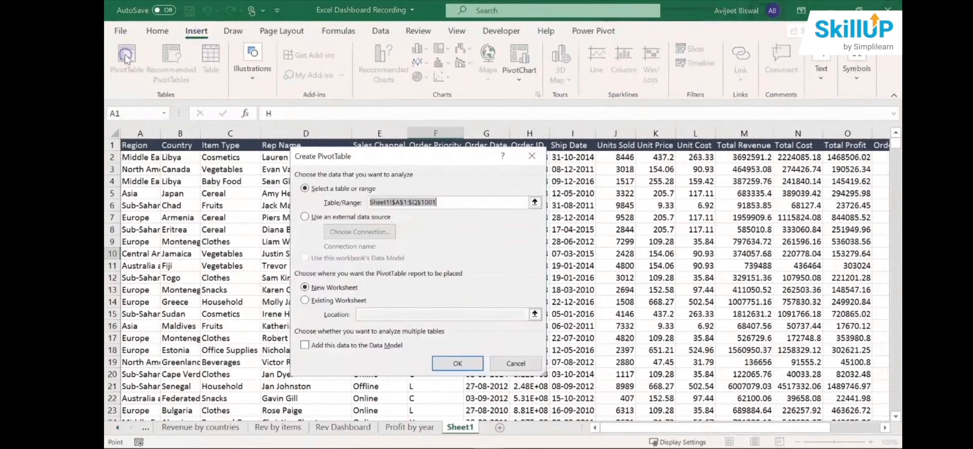
left_click(457, 361)
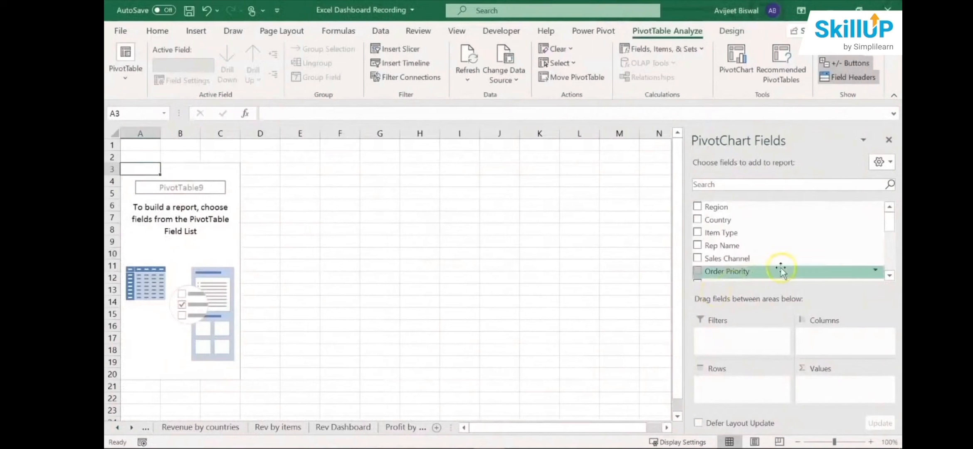
left_click_drag(717, 219, 752, 391)
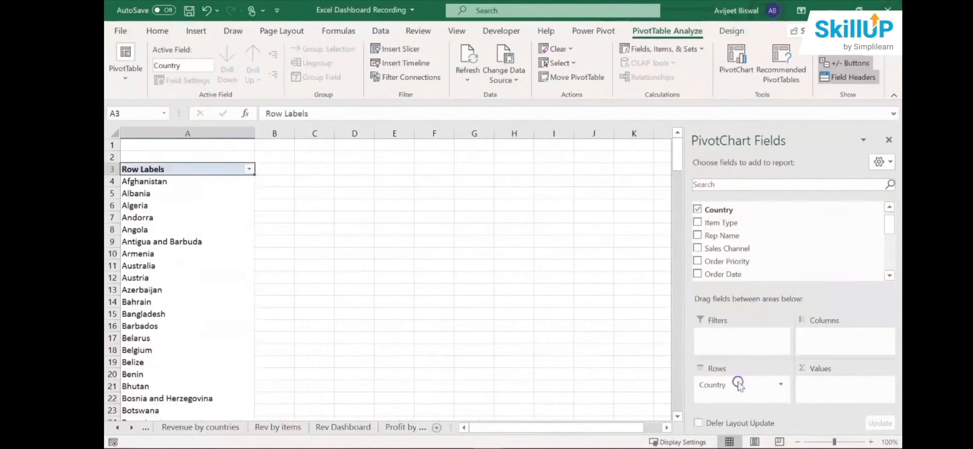
left_click_drag(888, 222, 888, 252)
left_click_drag(785, 260, 835, 389)
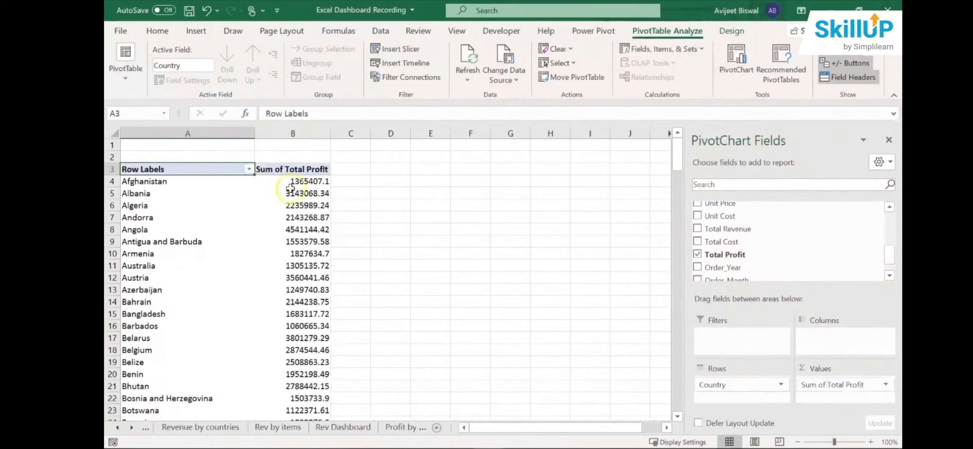
- Rename the PivotTable's Row Labels header to Countries
double_click(176, 168)
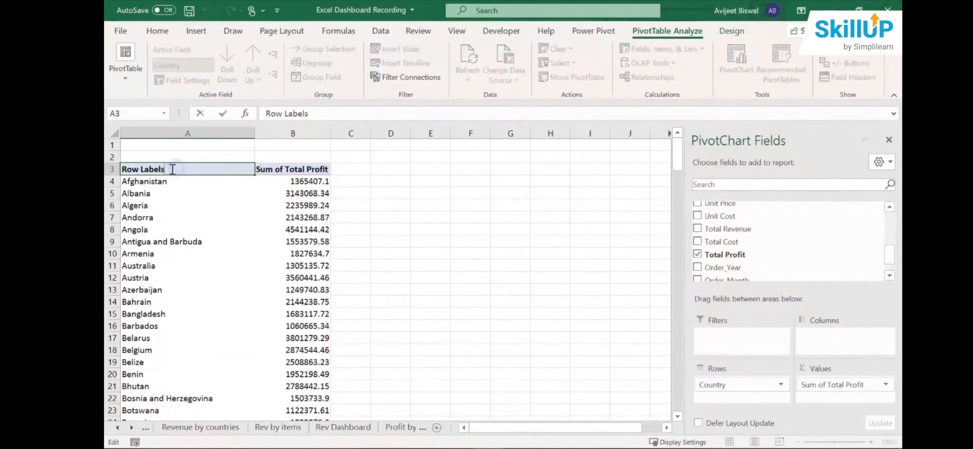
left_click_drag(171, 169, 121, 169)
type("Countries")
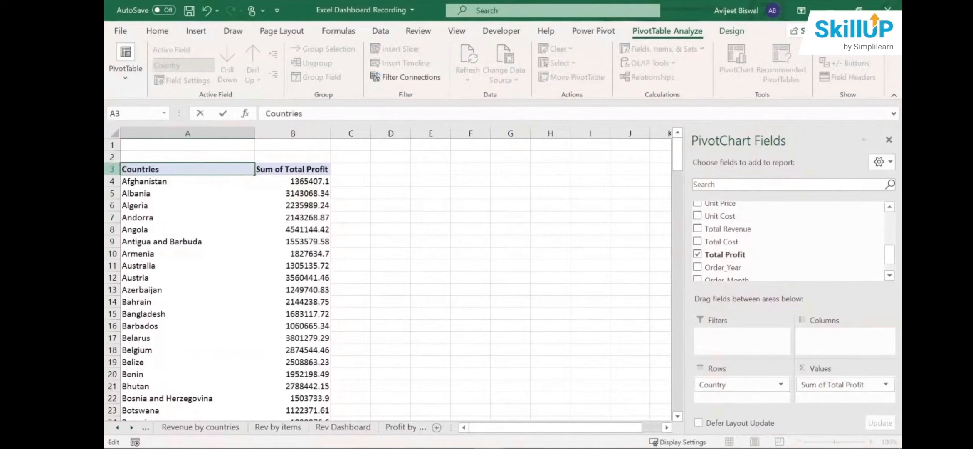
left_click(326, 213)
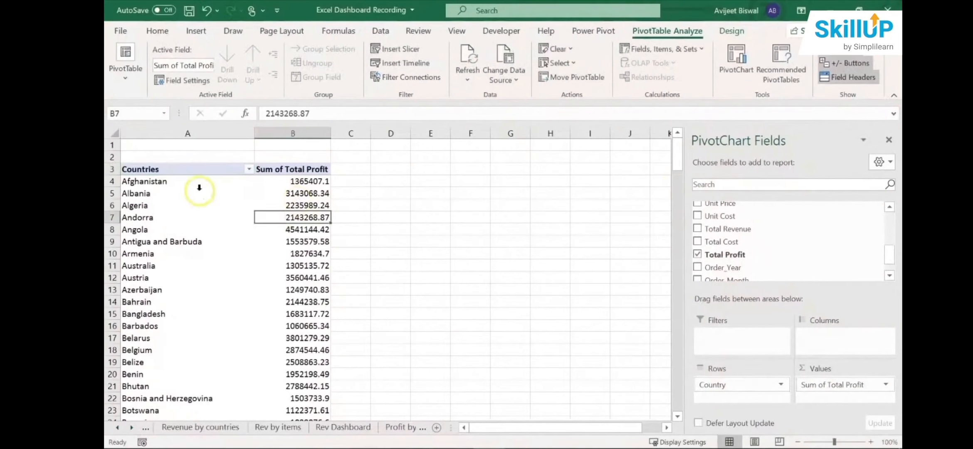
- Turn off the PivotTable's grand totals for rows and columns and check the end of the country list
left_click_drag(680, 186, 682, 98)
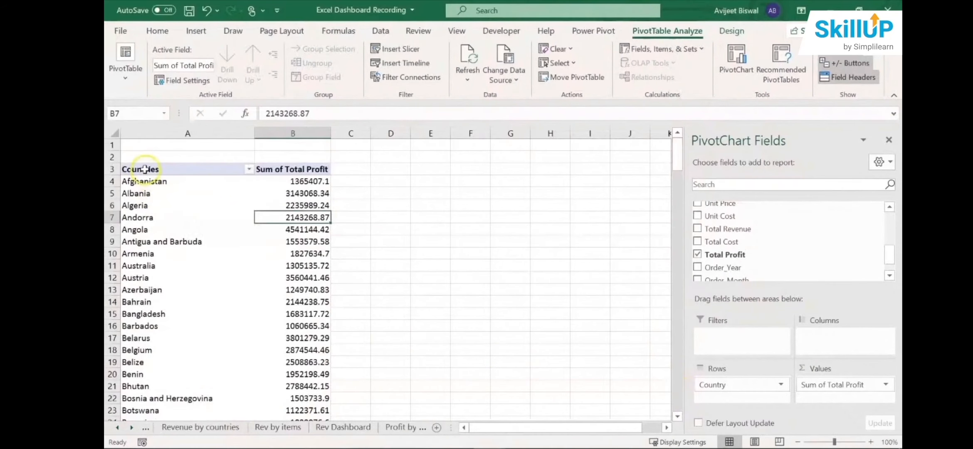
left_click(144, 193)
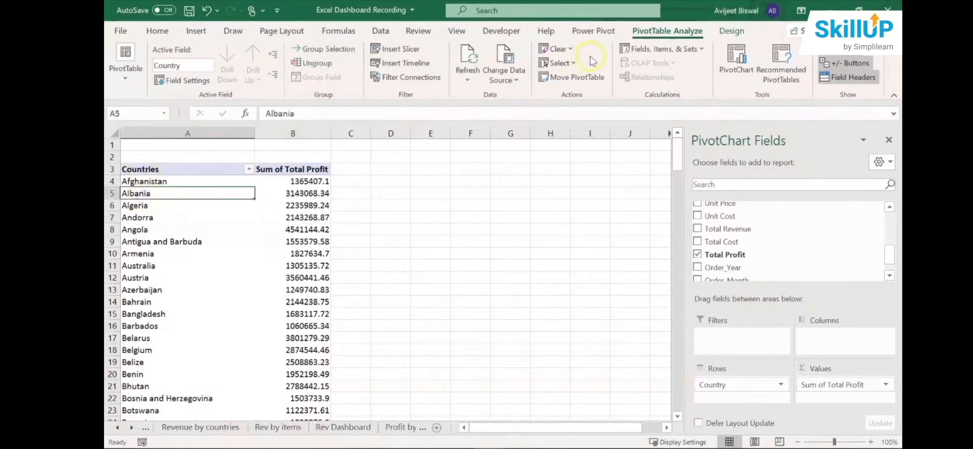
left_click(724, 35)
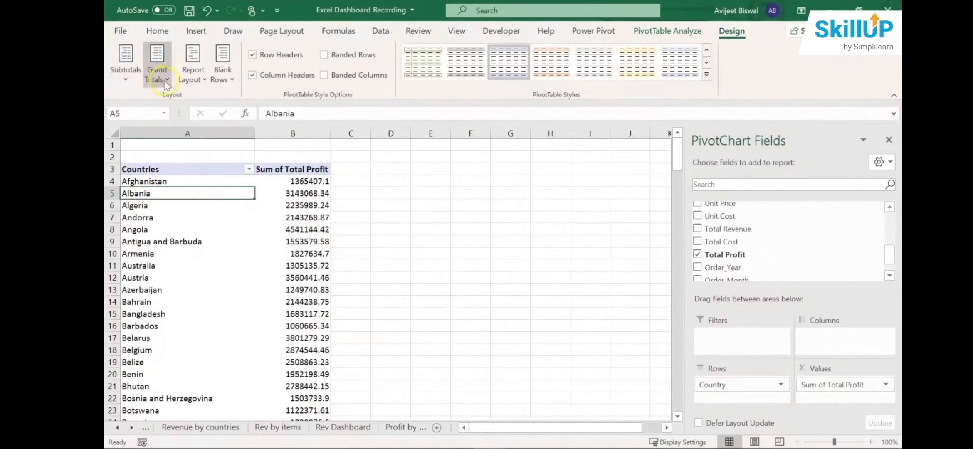
left_click(166, 81)
left_click(204, 109)
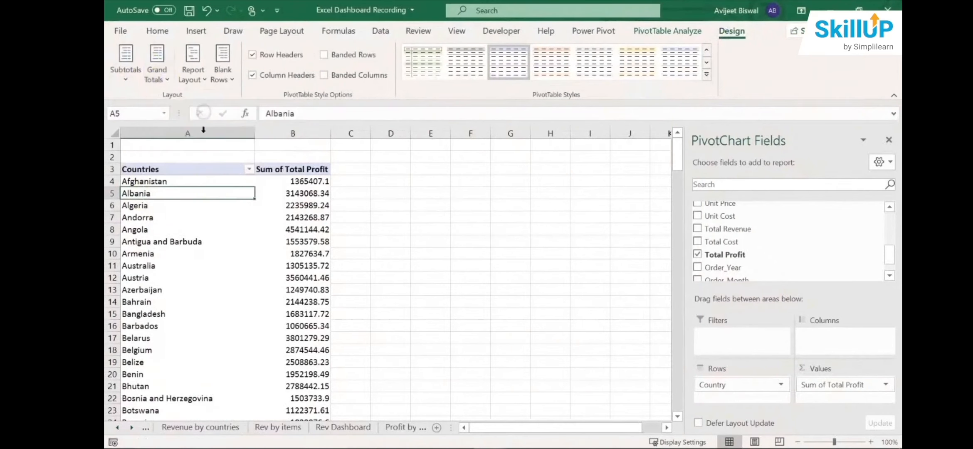
left_click_drag(668, 173, 676, 420)
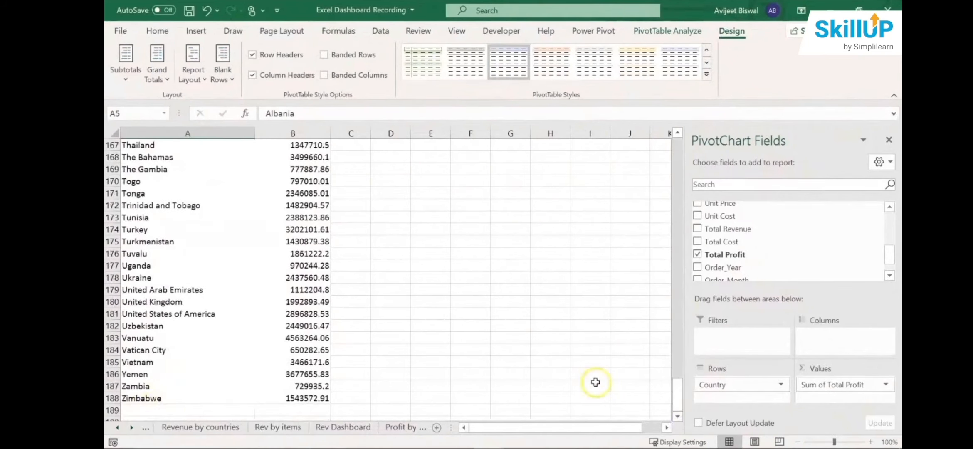
left_click_drag(678, 394, 677, 155)
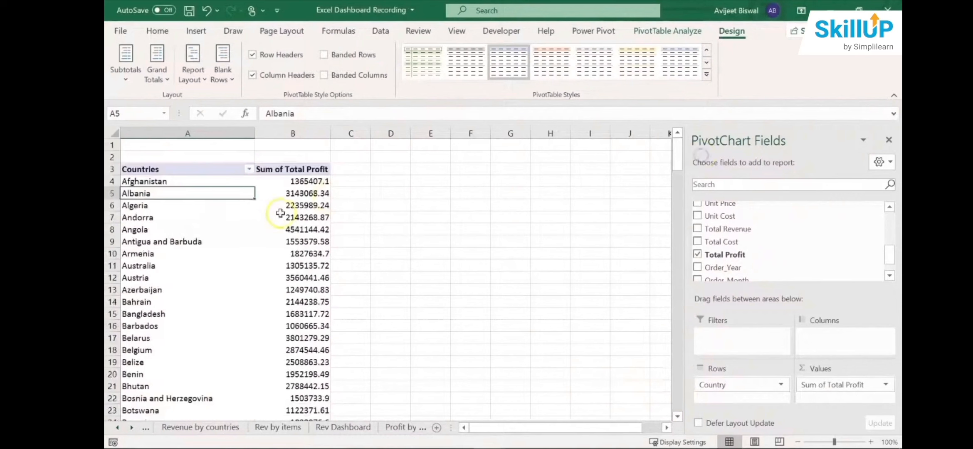
- Copy all country and profit rows of the PivotTable, without the header, and paste them starting at cell D4
left_click(137, 220)
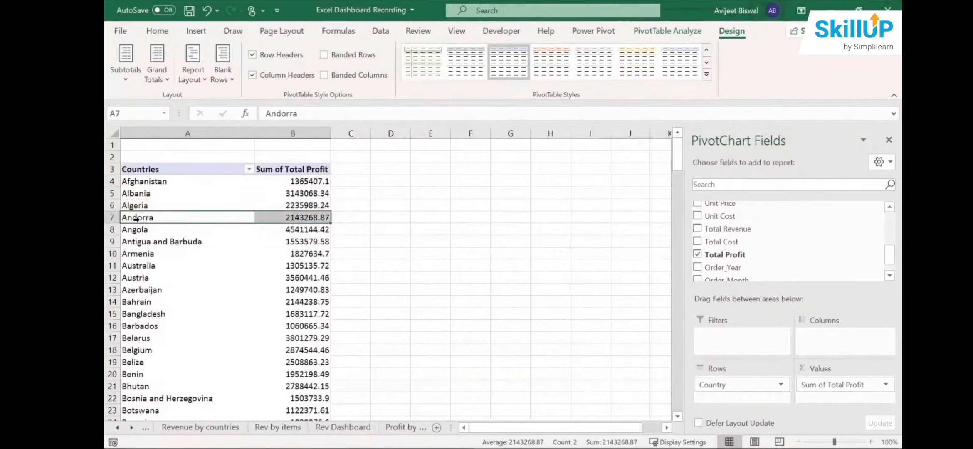
left_click(138, 182)
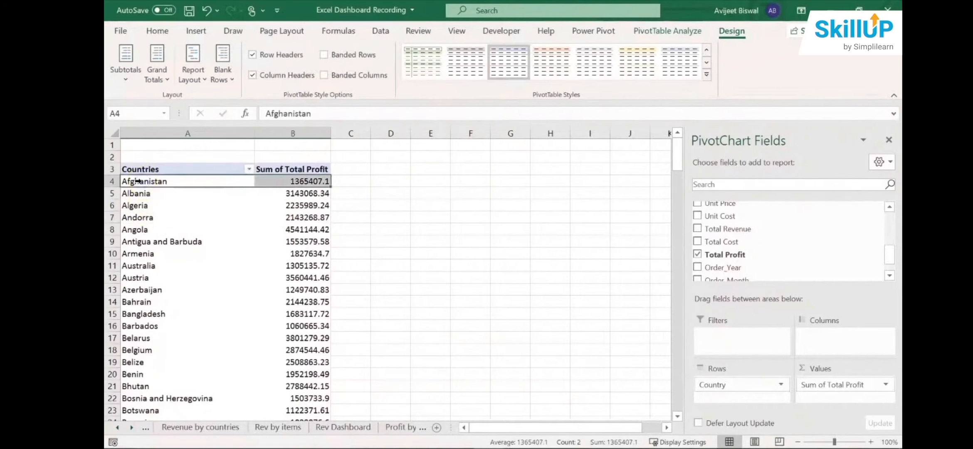
key("ctrl+shift+Down")
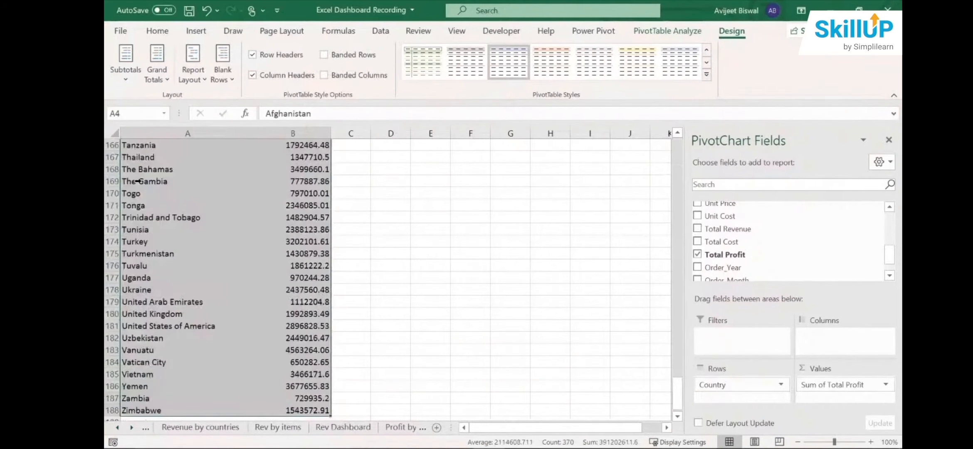
key("ctrl+c")
left_click_drag(676, 389, 662, 96)
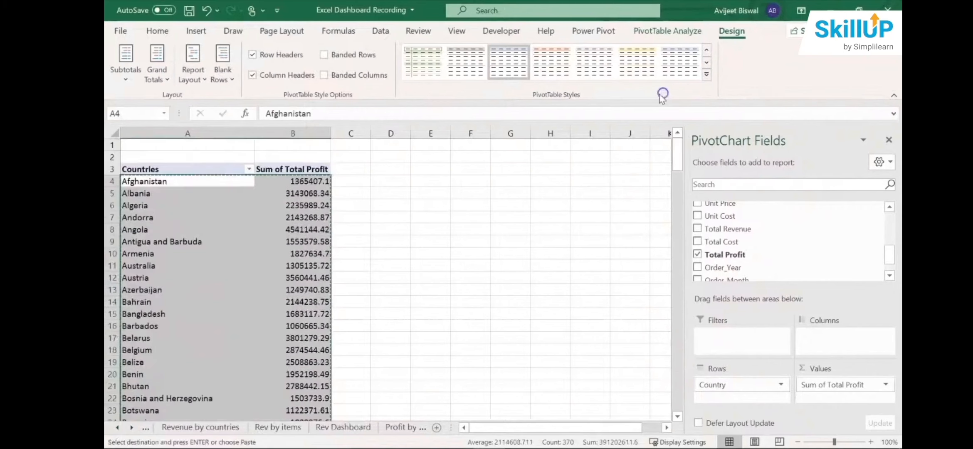
left_click(399, 180)
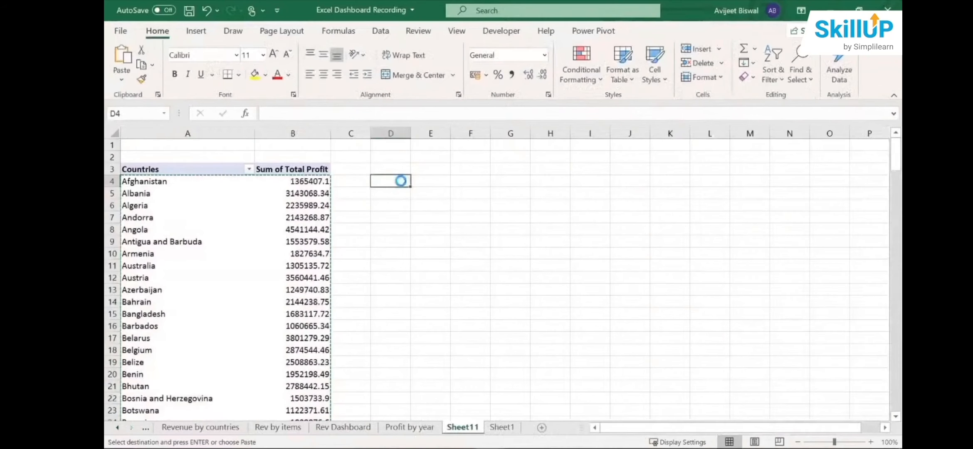
key("ctrl+v")
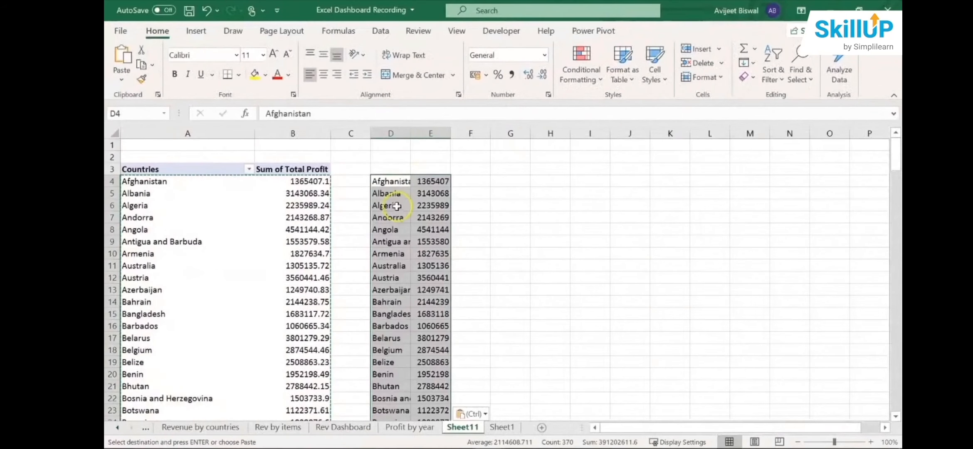
- Insert a filled map chart from the pasted country data and place it beside that data around columns G to N
left_click(195, 31)
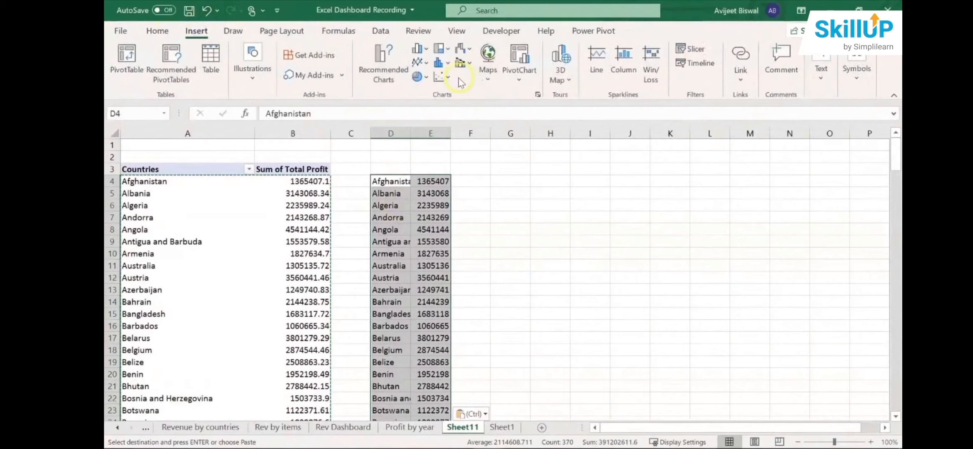
left_click(491, 73)
left_click(503, 118)
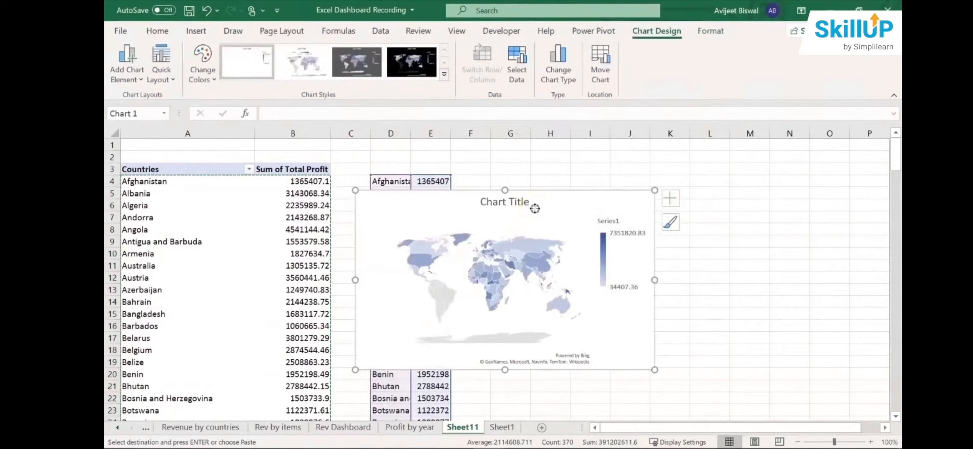
left_click_drag(565, 202, 671, 191)
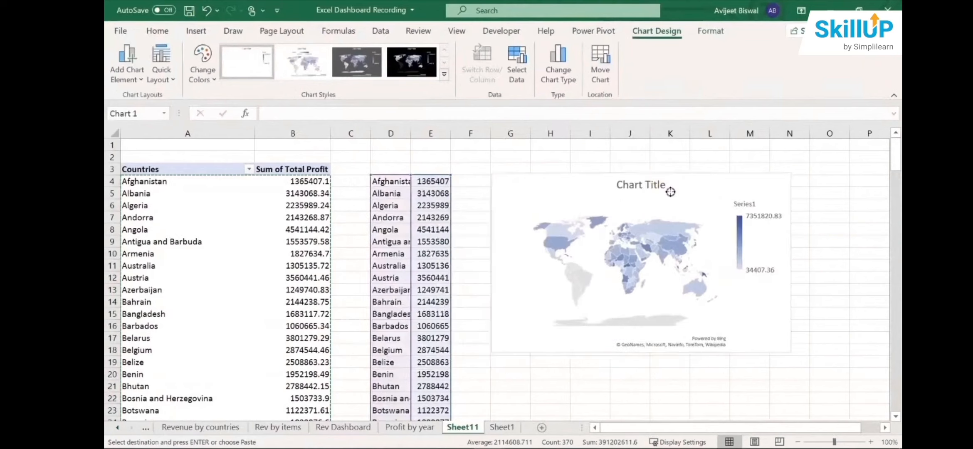
- Enlarge the map chart and change its title to Profit by Countries
left_click(740, 222)
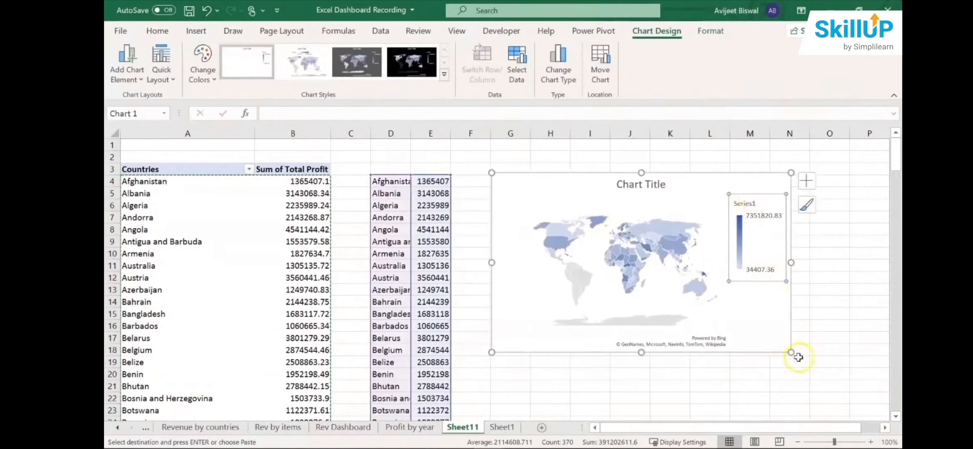
left_click_drag(792, 352, 840, 371)
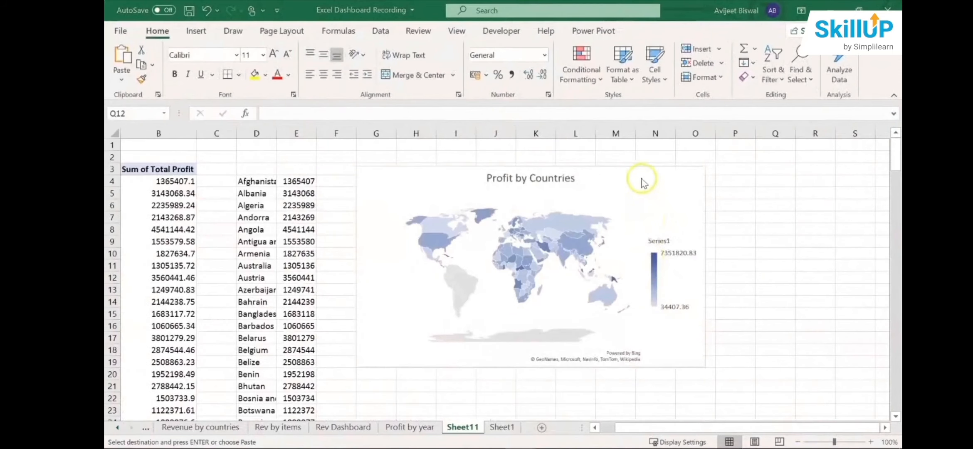
left_click(641, 178)
left_click(641, 178)
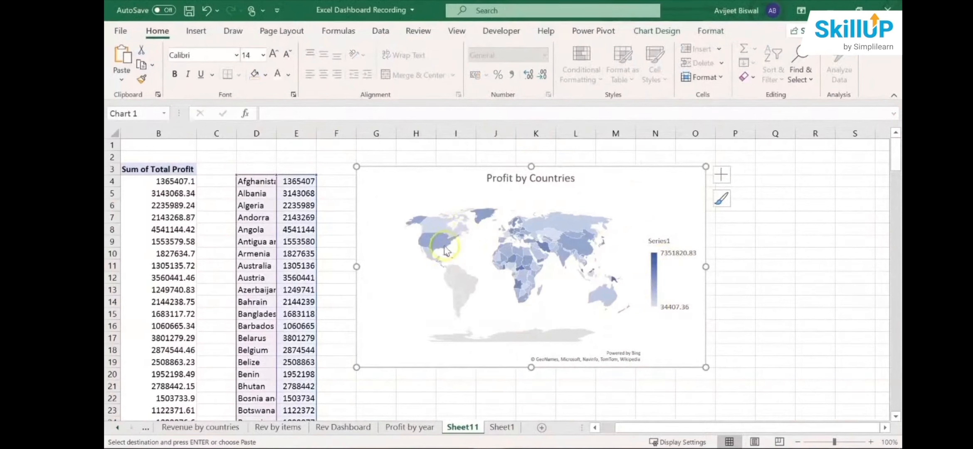
- Delete the map chart's legend and move the chart slightly farther from the pasted data
mouse_move(446, 248)
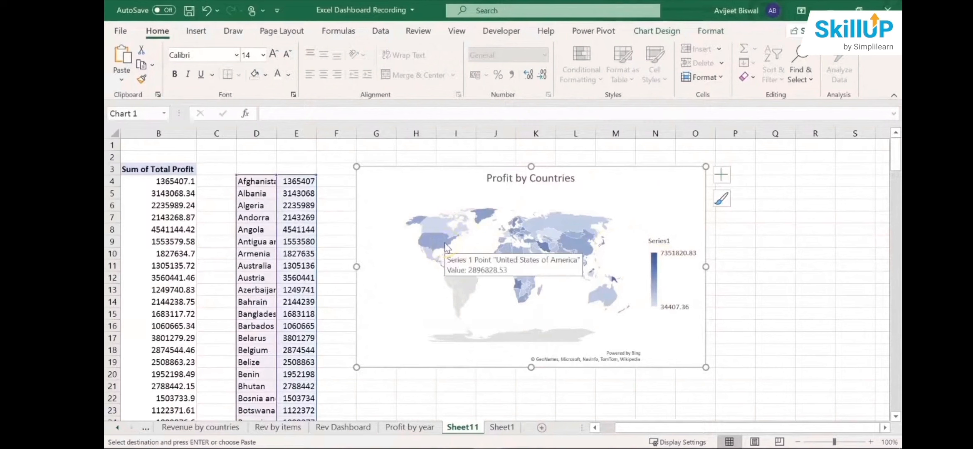
mouse_move(543, 244)
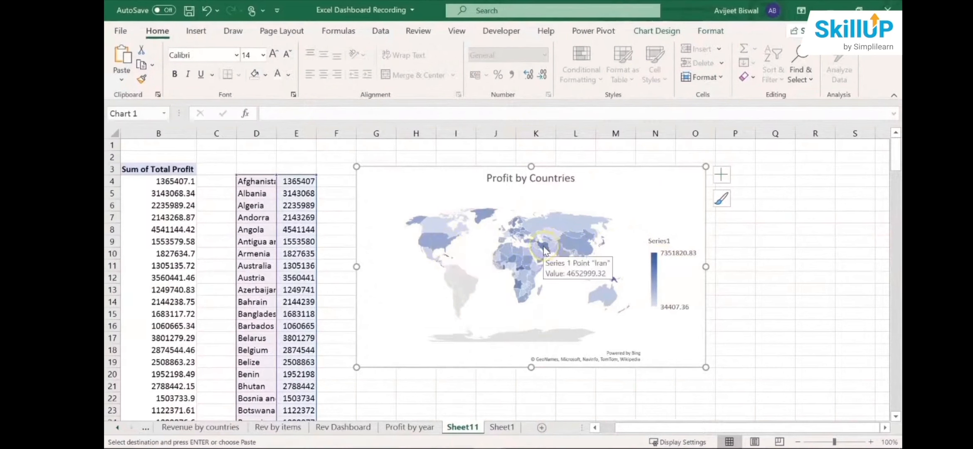
mouse_move(546, 250)
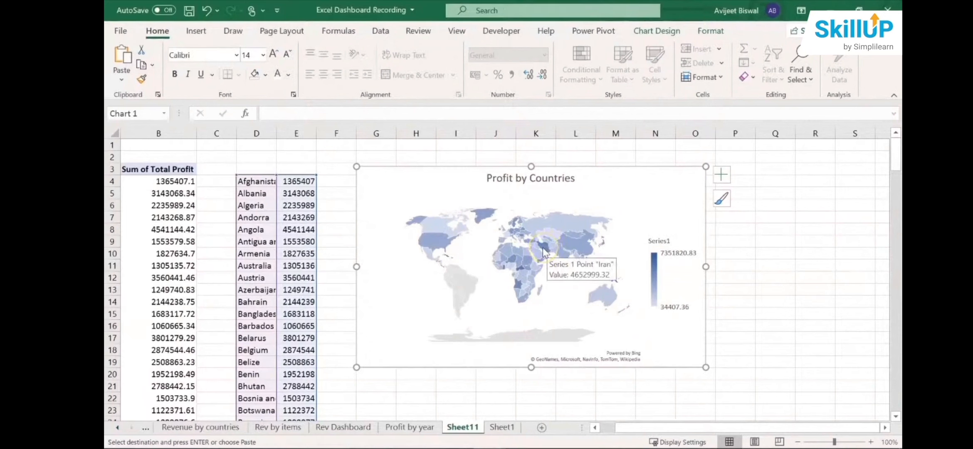
left_click(663, 252)
left_click(665, 230)
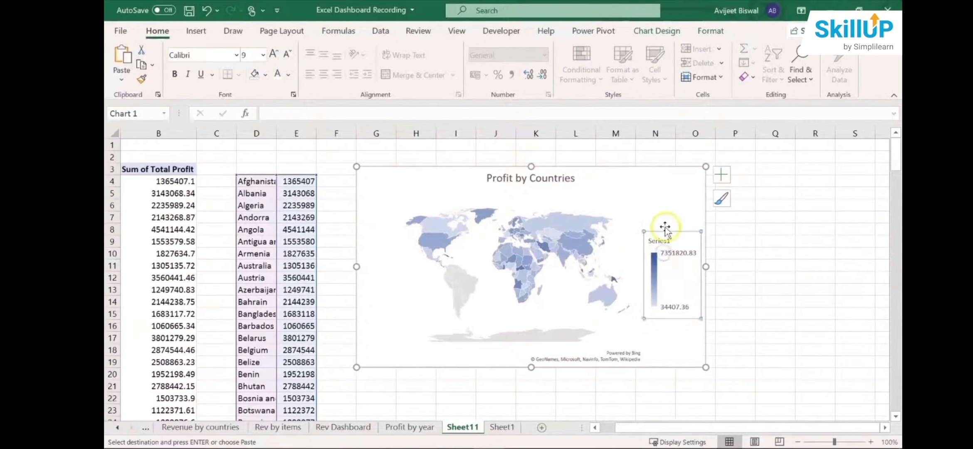
left_click(660, 239)
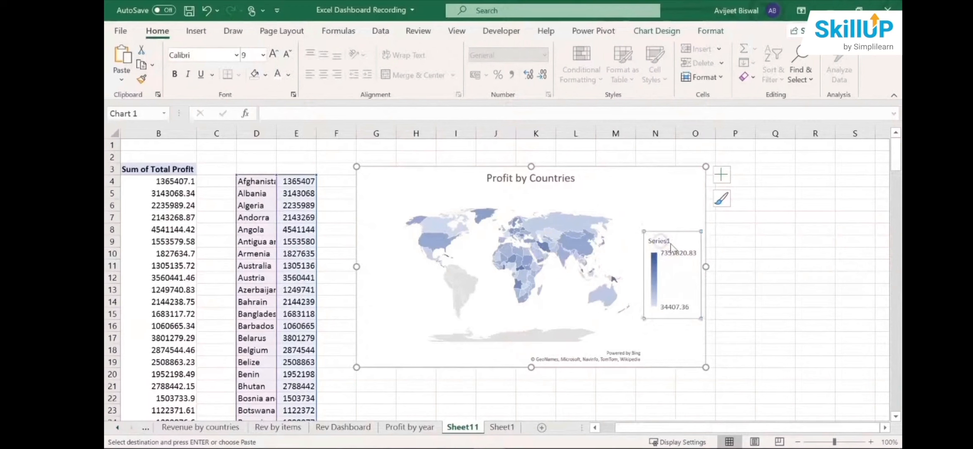
key("Delete")
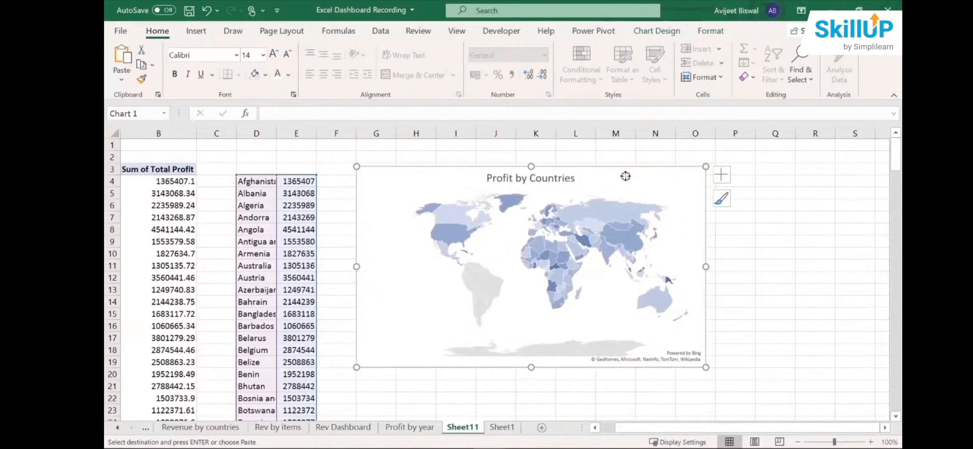
left_click_drag(625, 175, 659, 175)
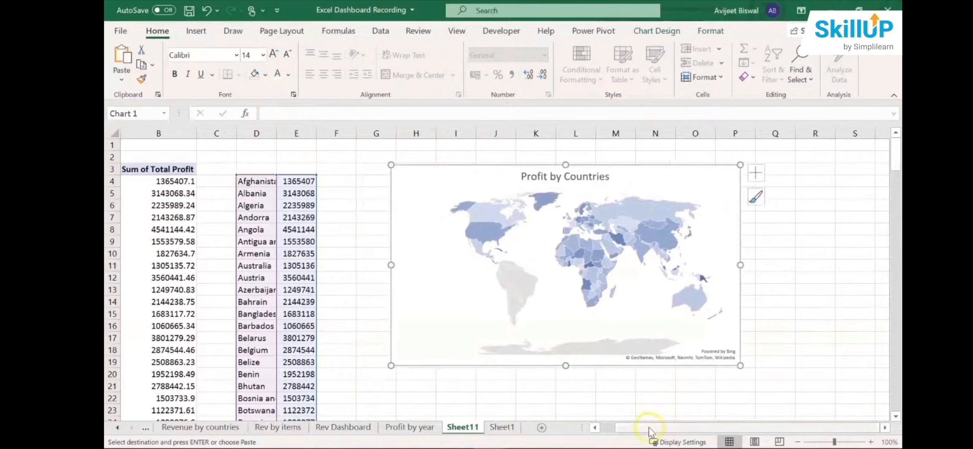
left_click_drag(650, 431, 611, 427)
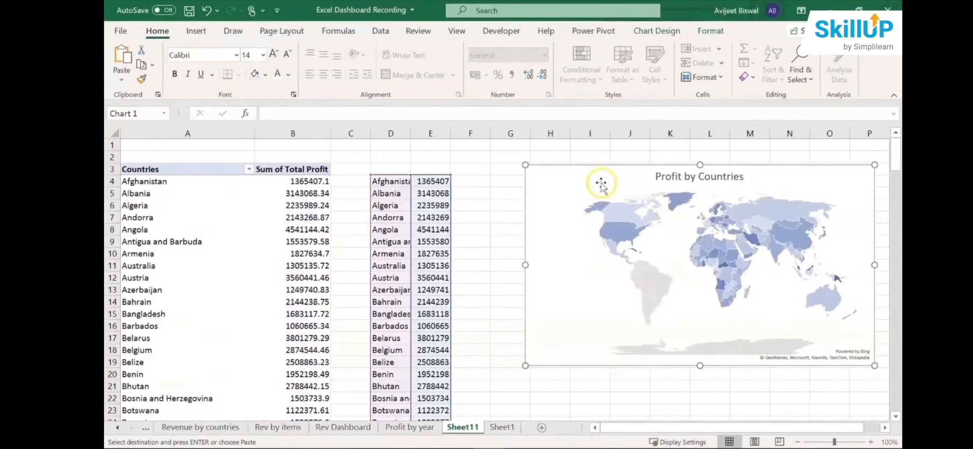
- Change the map chart's data range to the PivotTable's countries and total profit, Sheet11 cells A3 to B188 including the header
left_click(661, 200)
left_click(626, 170)
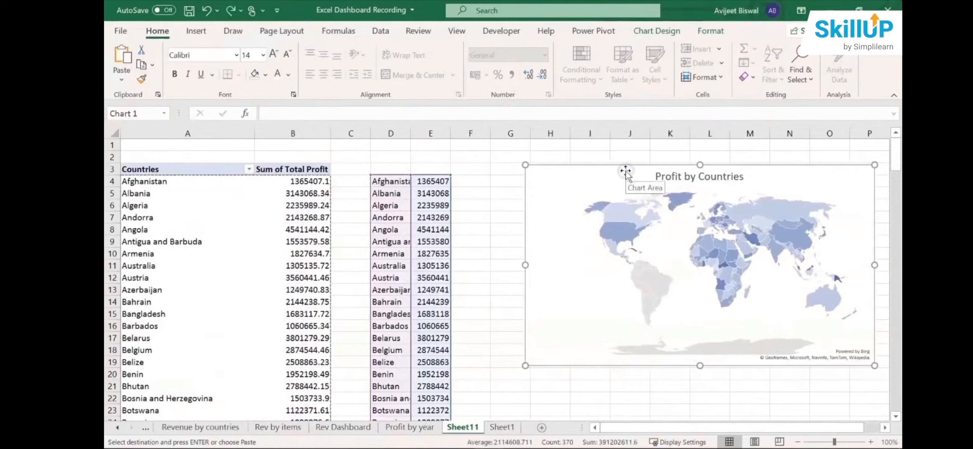
right_click(626, 171)
left_click(677, 252)
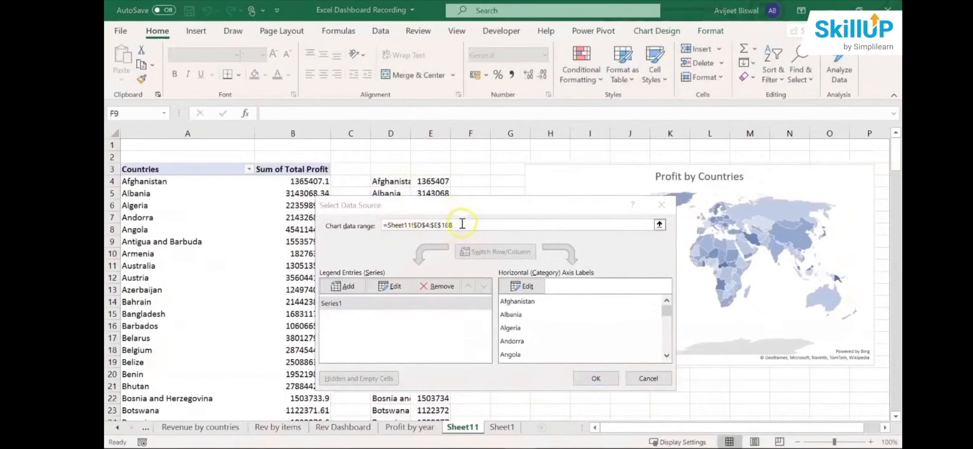
left_click_drag(462, 223, 385, 223)
scroll(385, 223, "down", 1)
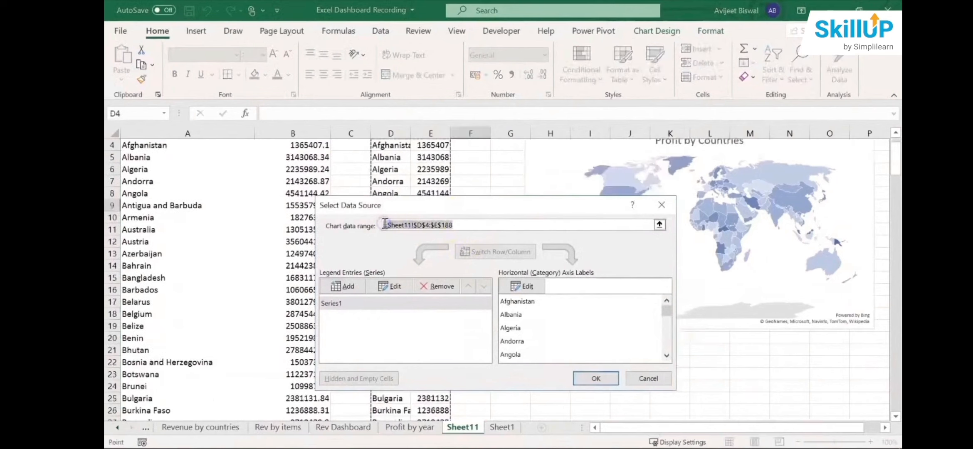
key("BackSpace")
scroll(894, 180, "up", 1)
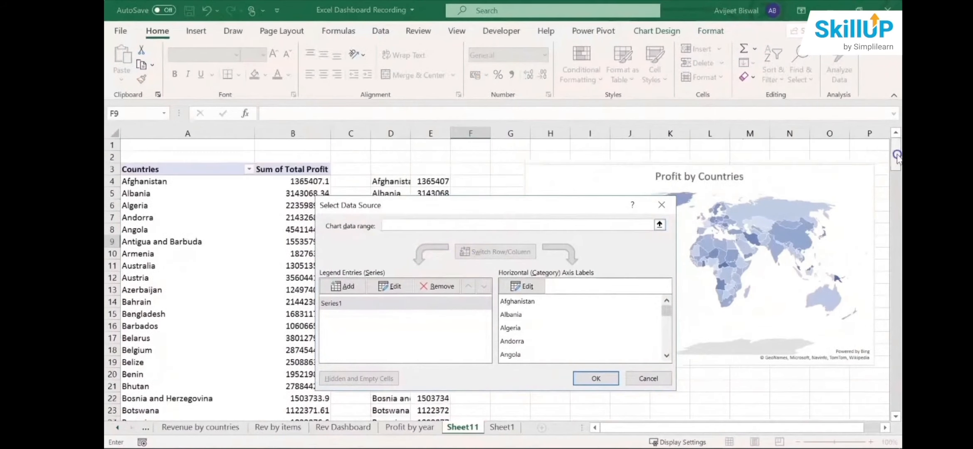
left_click(138, 169)
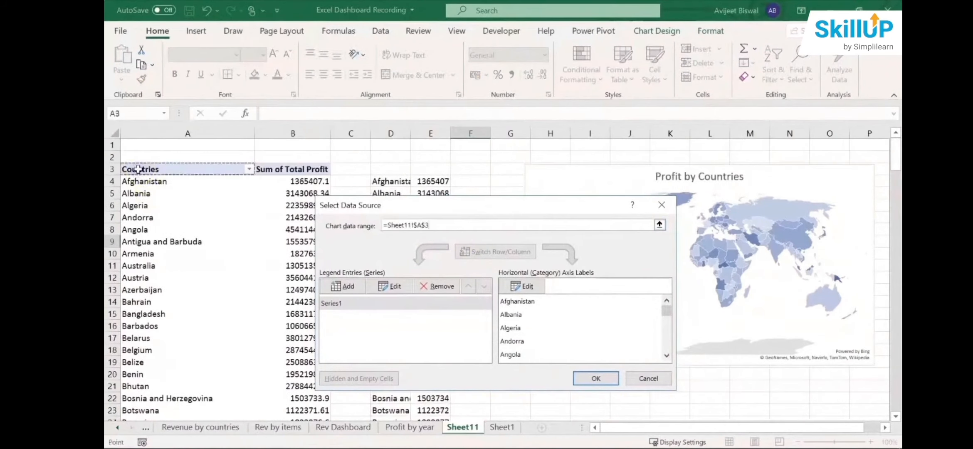
key("ctrl+shift+Right")
key("ctrl+shift+Down")
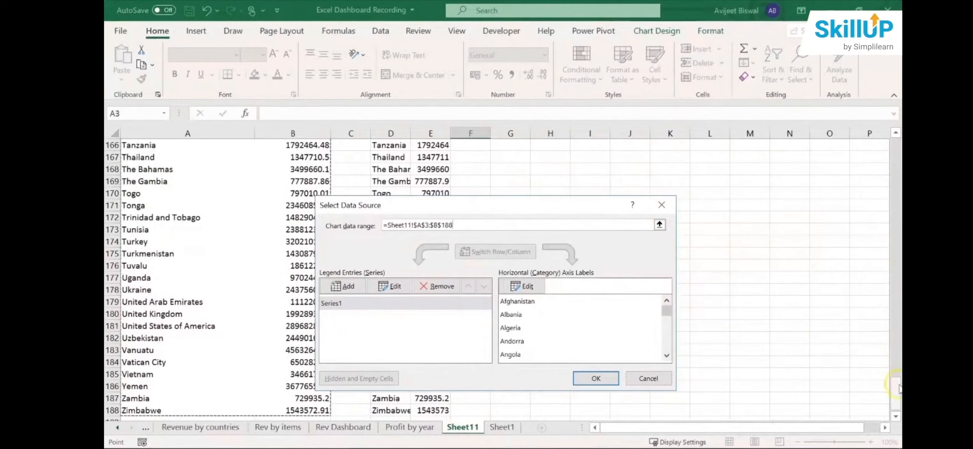
left_click_drag(896, 393, 896, 153)
left_click(594, 379)
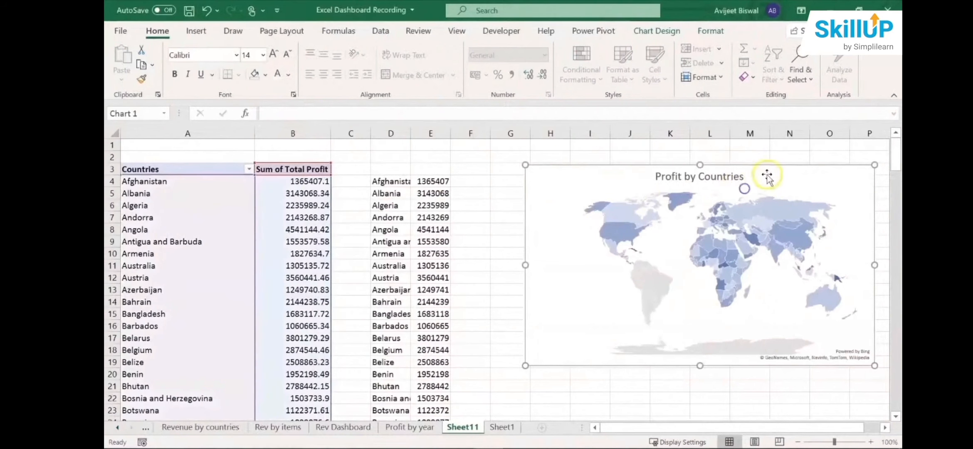
- Move the map chart slightly closer to the pasted data and recolour it with the monochromatic green palette
mouse_move(761, 178)
left_mouse_down()
mouse_move(755, 193)
mouse_move(725, 199)
left_mouse_up()
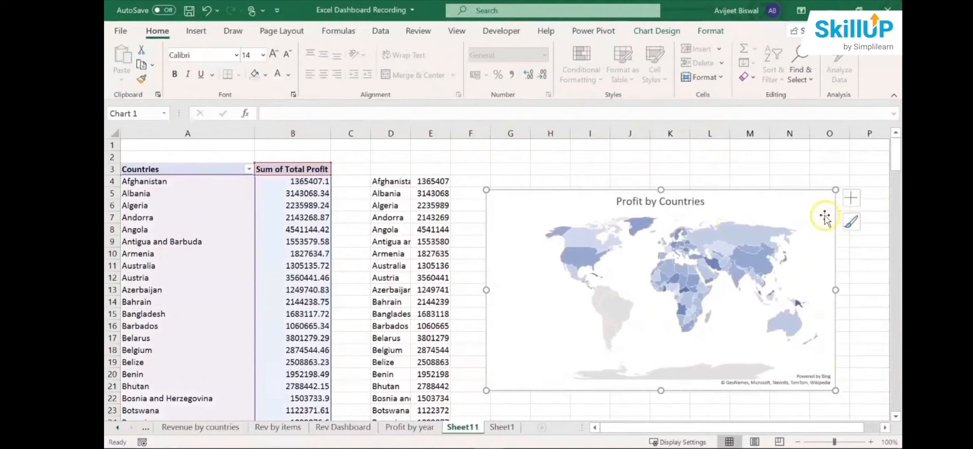
left_click(853, 225)
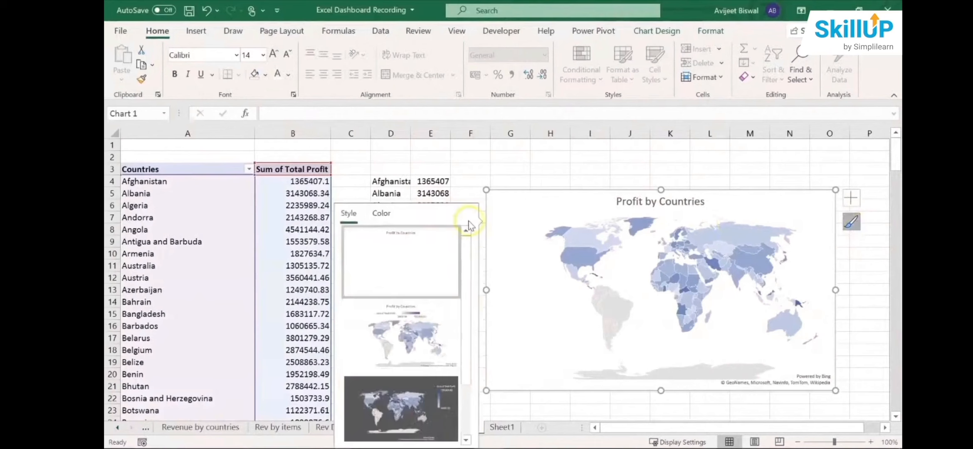
left_click(381, 214)
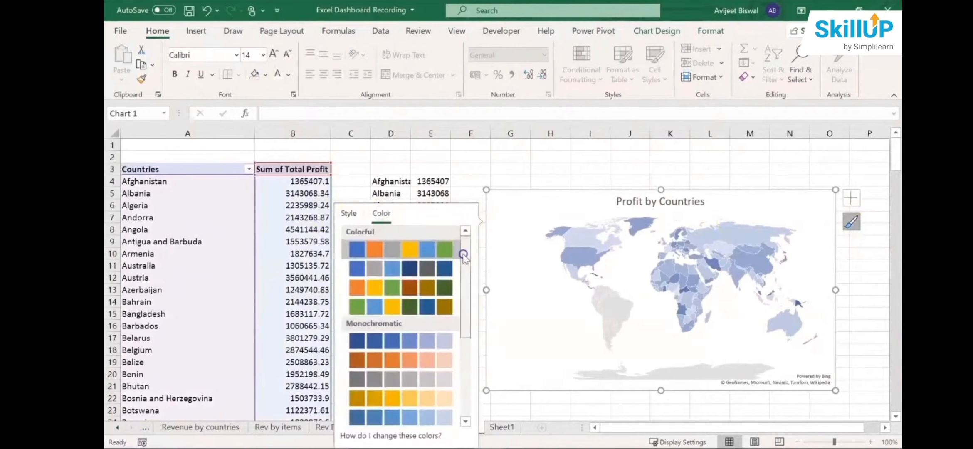
left_click_drag(461, 252, 460, 305)
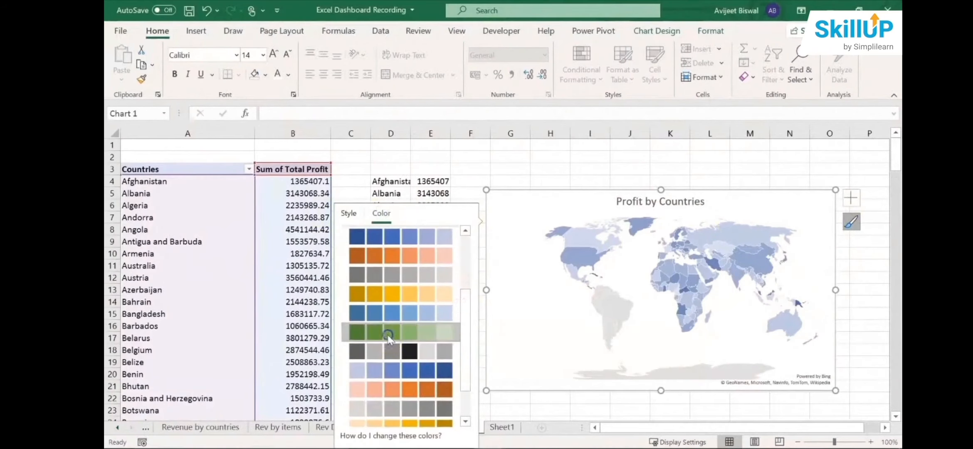
left_click(388, 339)
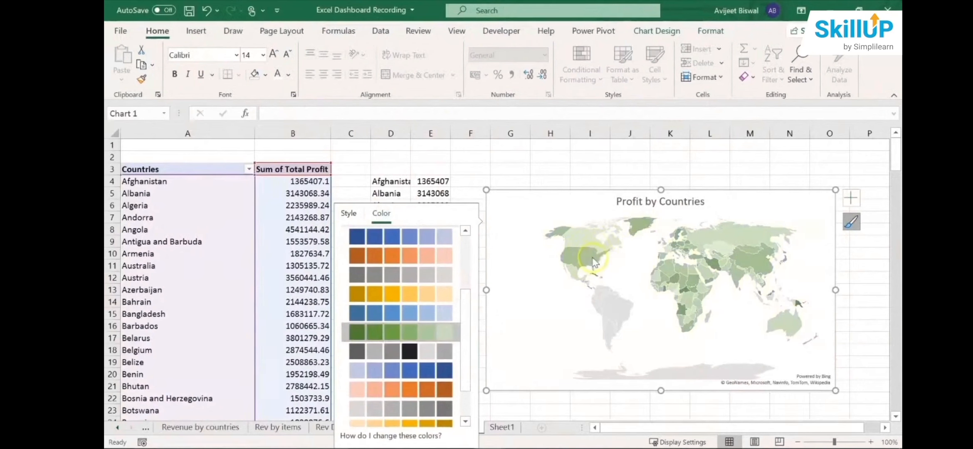
mouse_move(595, 264)
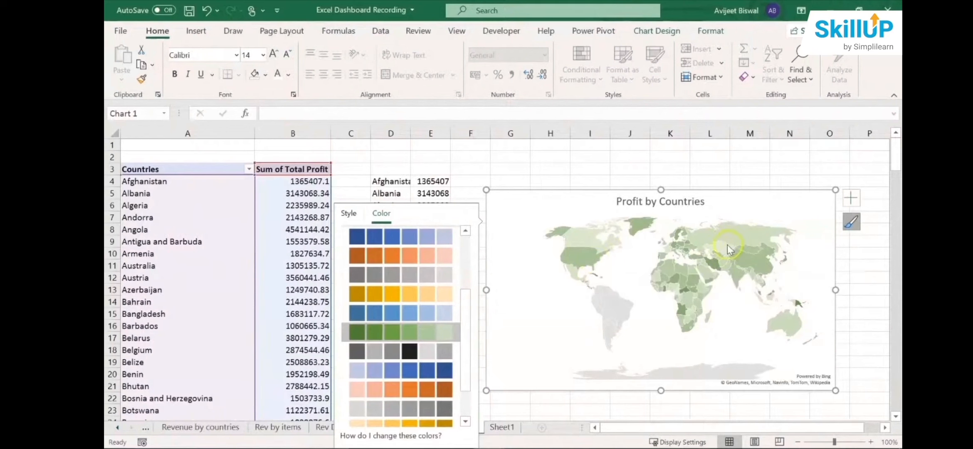
left_click(753, 240)
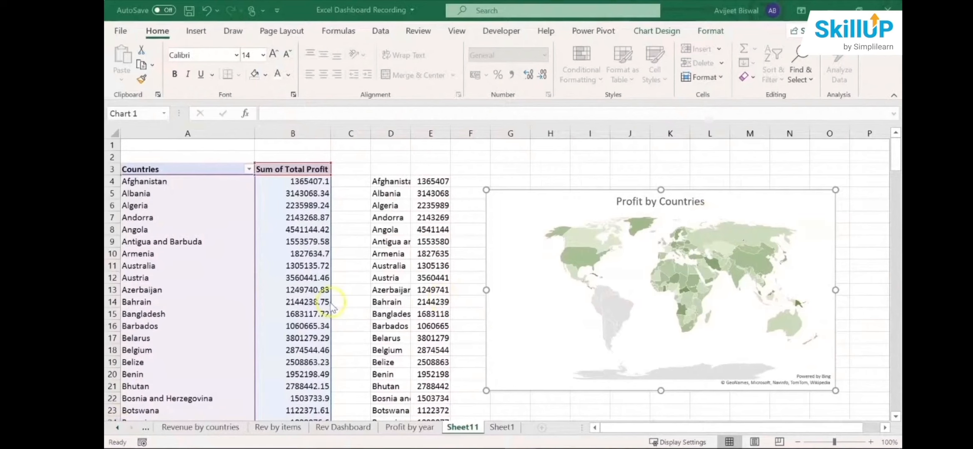
- Create a PivotTable on a new worksheet from the Sheet1 data range A1 to Q1001
left_click(508, 423)
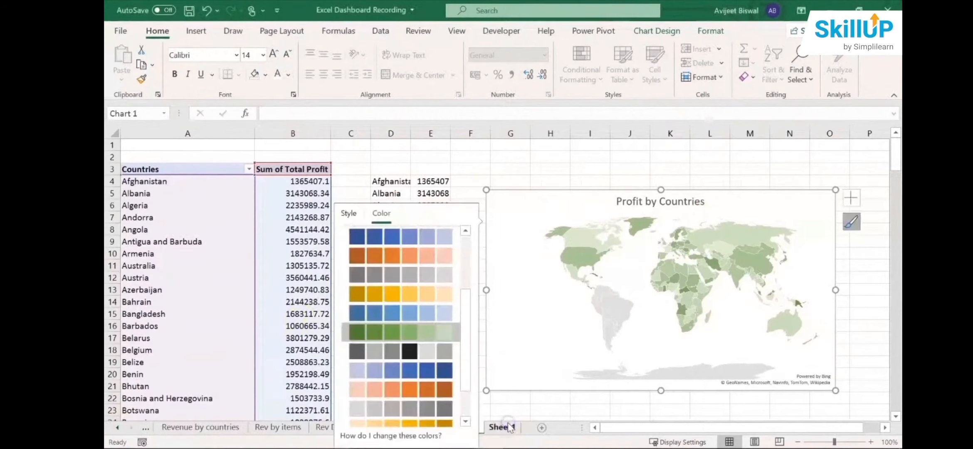
left_click(503, 436)
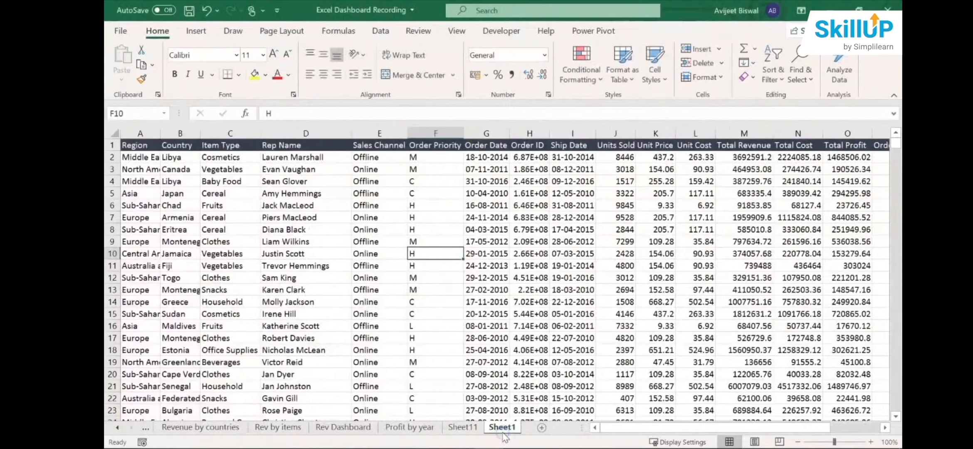
left_click(197, 29)
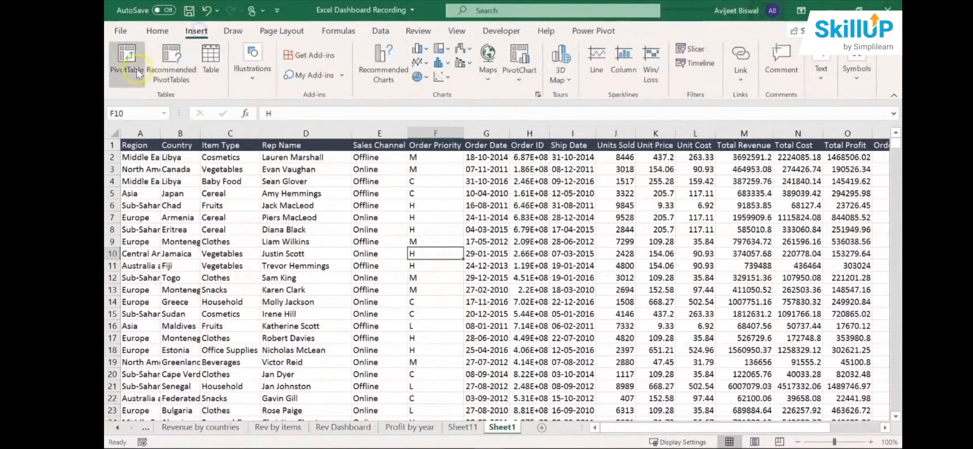
left_click(126, 58)
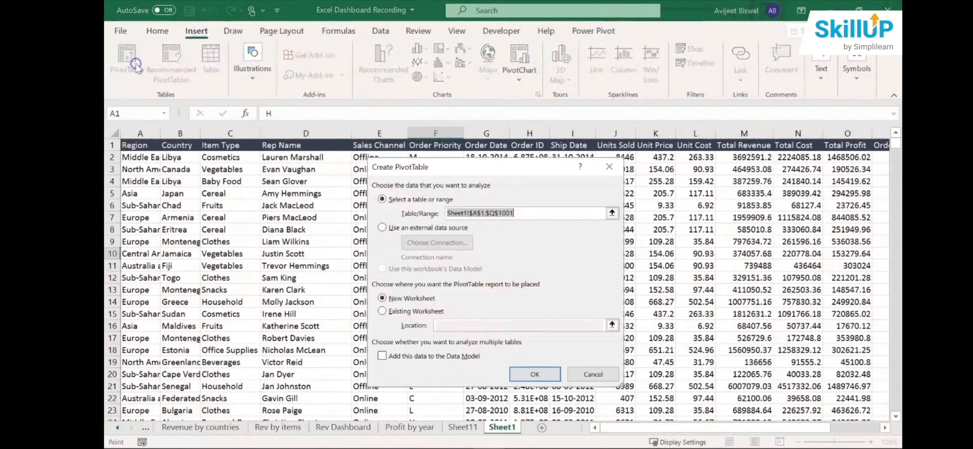
left_click(536, 374)
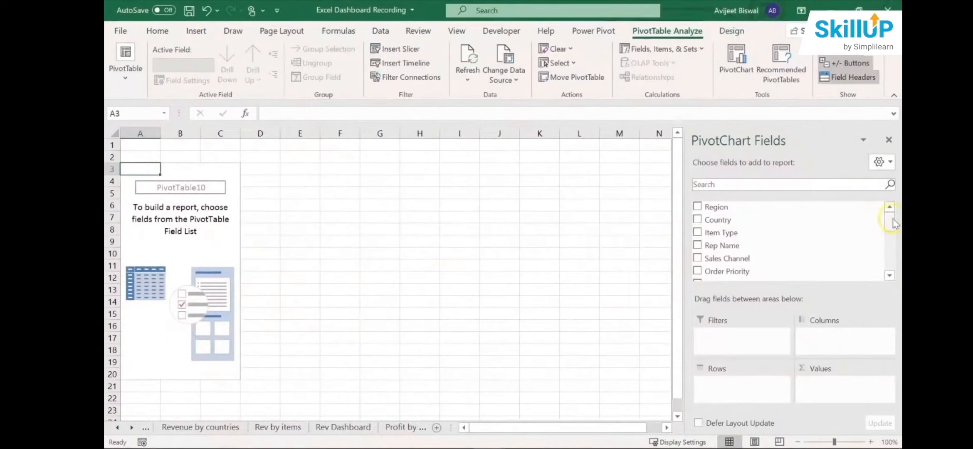
- Set up the PivotTable with Order_Year as rows, Total Profit summed as values and Sales Channel as columns
left_click_drag(886, 217, 883, 264)
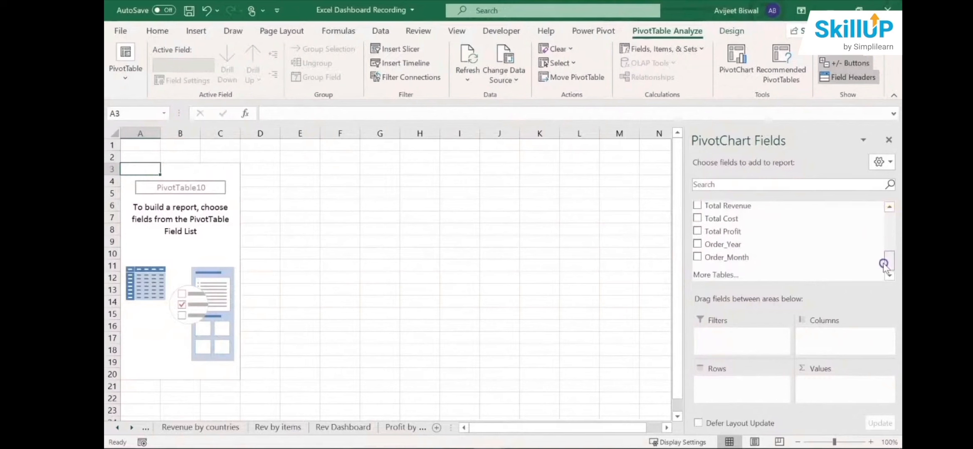
left_click_drag(740, 245, 730, 385)
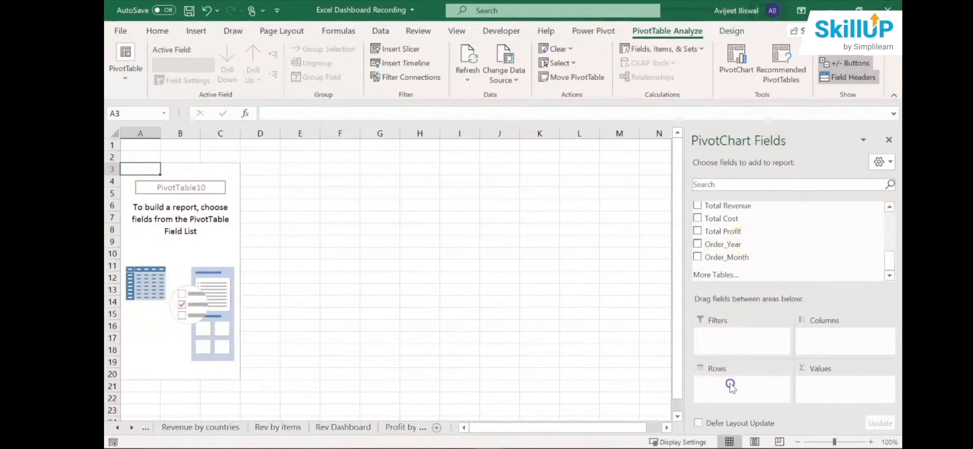
left_click_drag(889, 261, 890, 256)
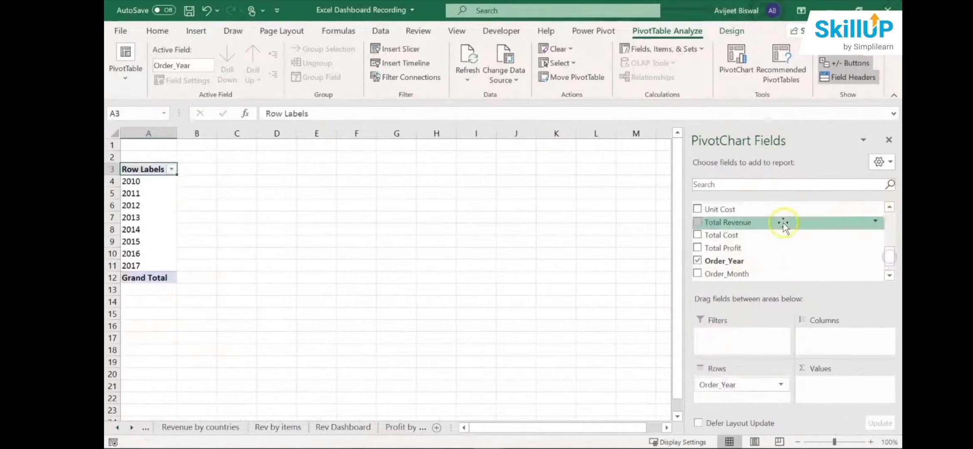
left_click_drag(777, 247, 838, 385)
scroll(769, 249, "up", 4)
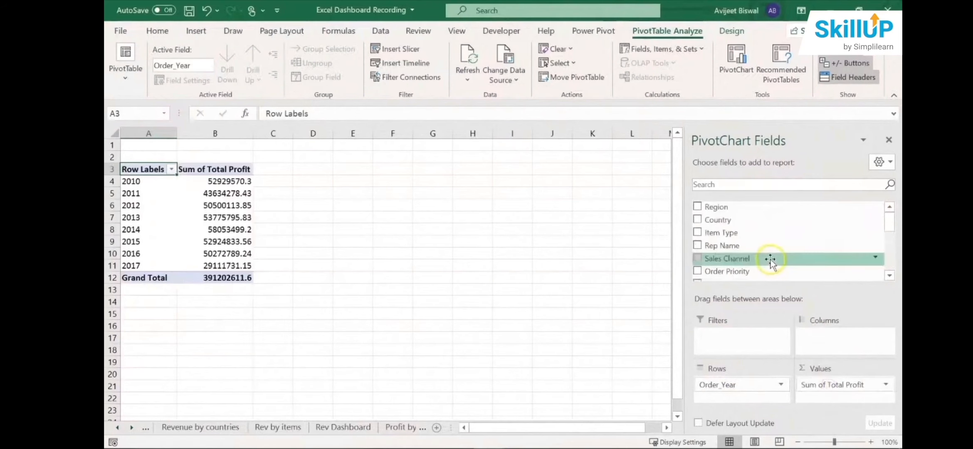
left_click_drag(771, 260, 834, 343)
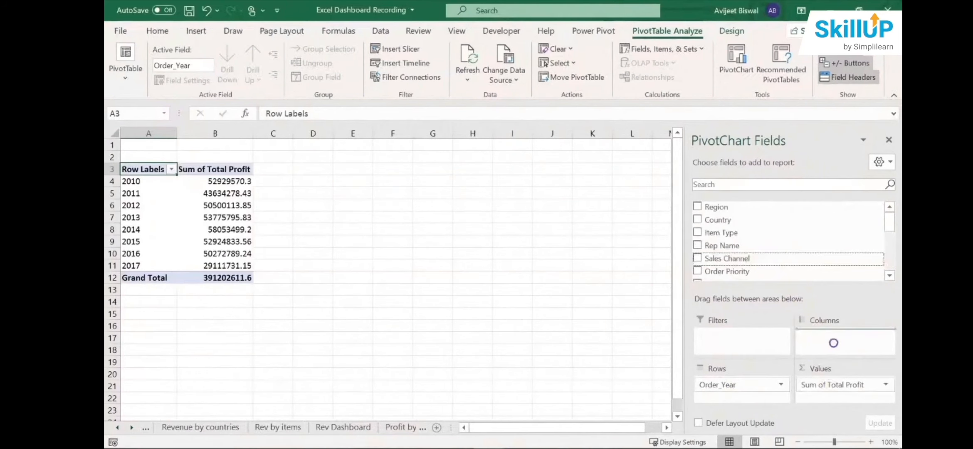
- Insert a line PivotChart from the PivotTable and place it beside the table around columns F to L, with the field list closed
left_click(251, 216)
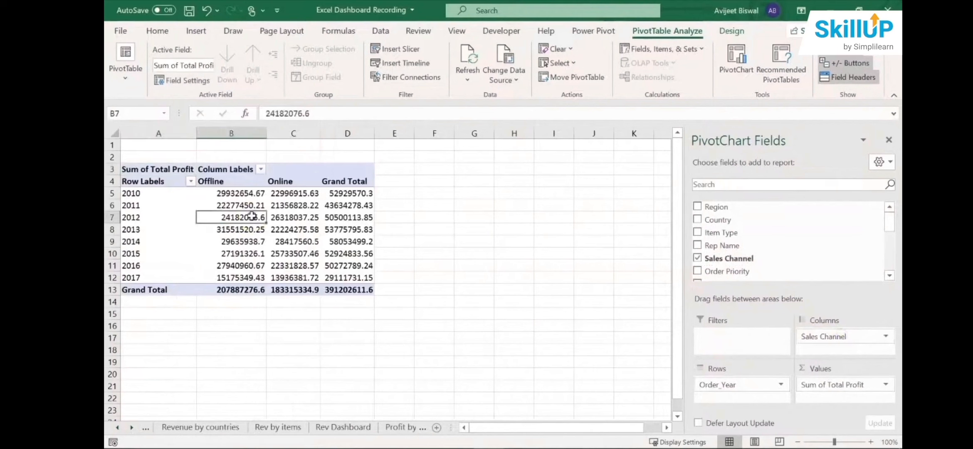
left_click(270, 231)
left_click(195, 32)
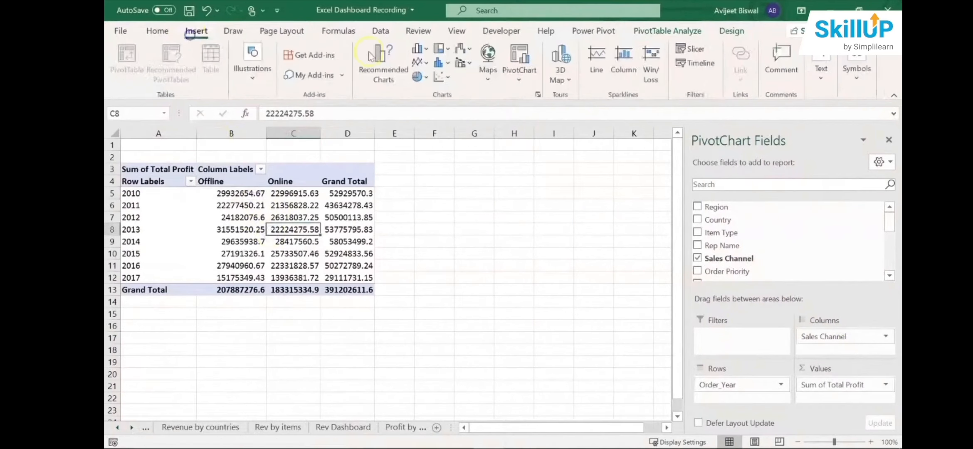
left_click(375, 72)
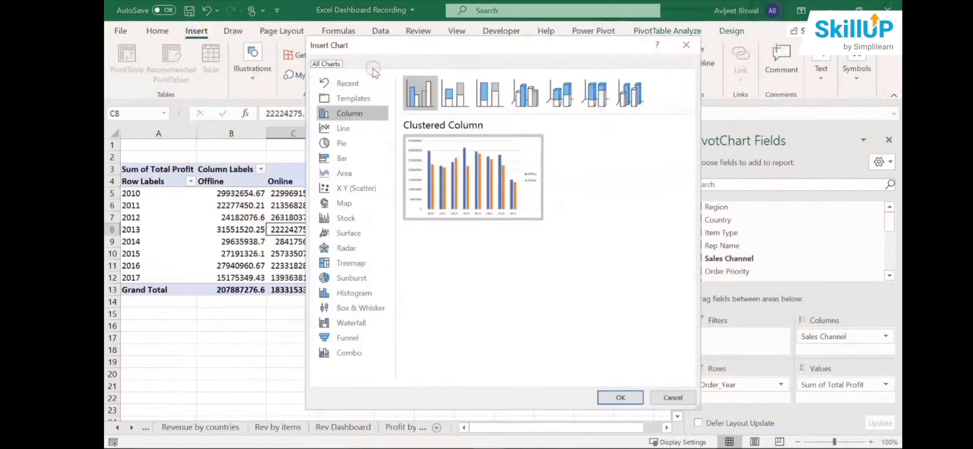
left_click(363, 133)
mouse_move(473, 156)
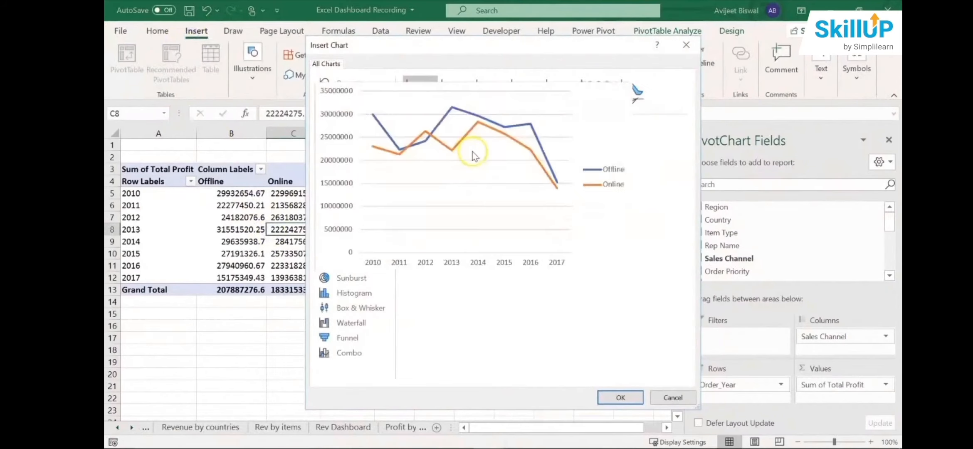
left_click(620, 397)
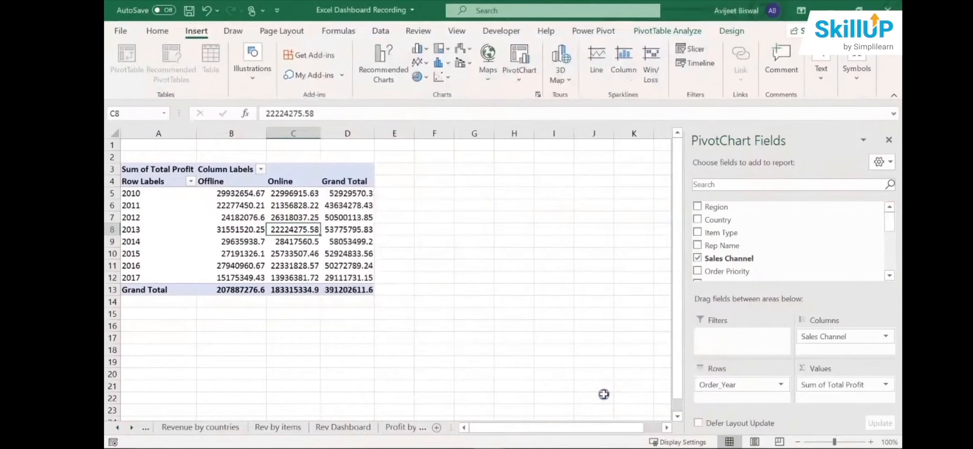
left_click(889, 139)
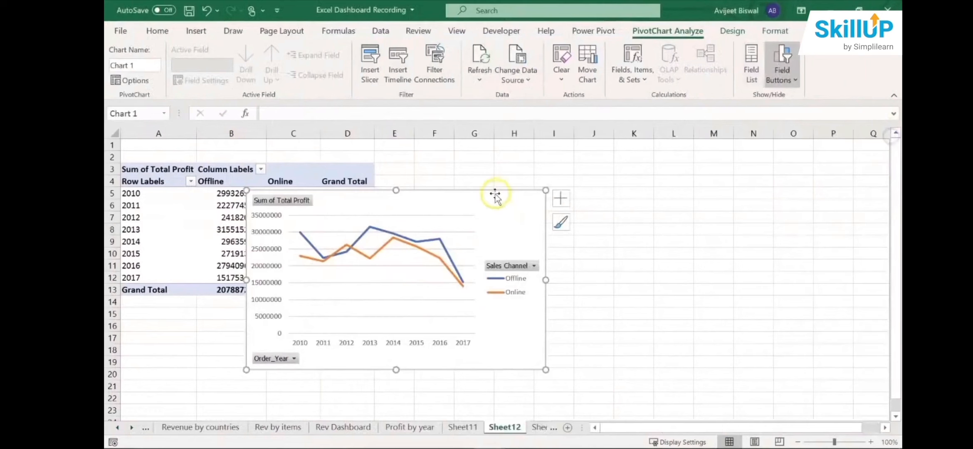
left_click_drag(495, 195, 653, 194)
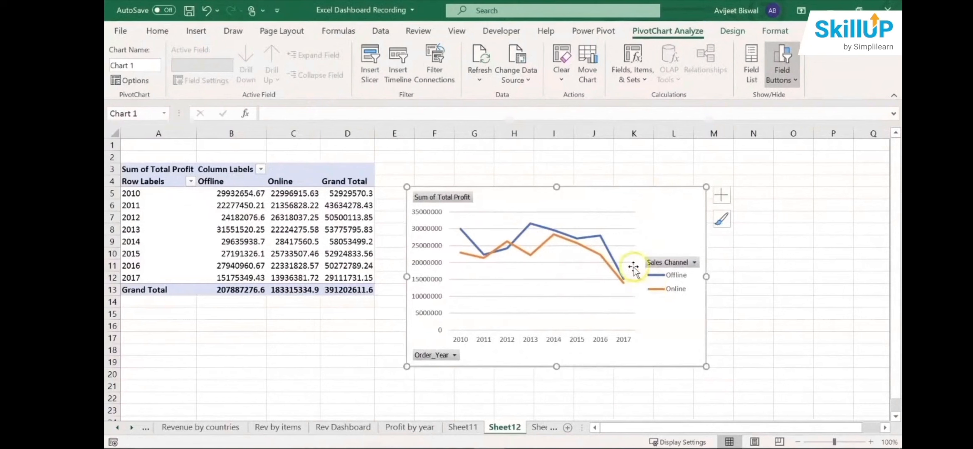
- Examine the Offline and Online profit lines in the chart across the order years
left_click(610, 267)
left_click(673, 277)
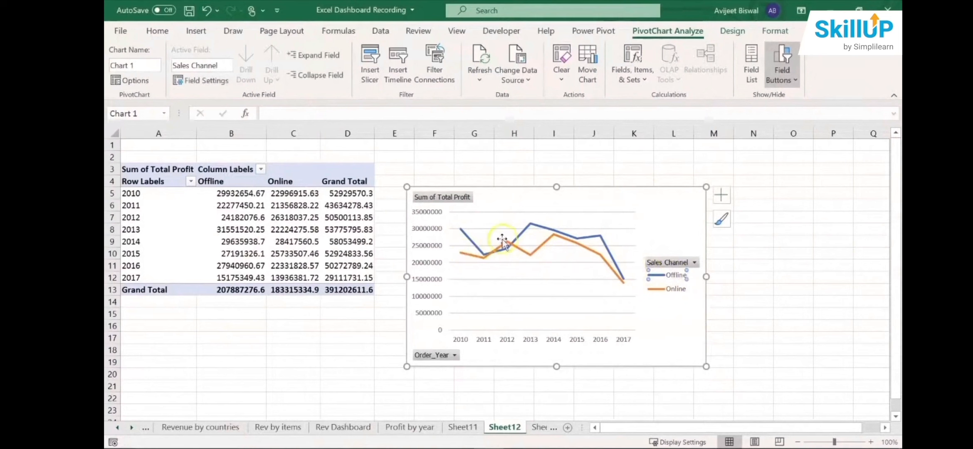
left_click(535, 226)
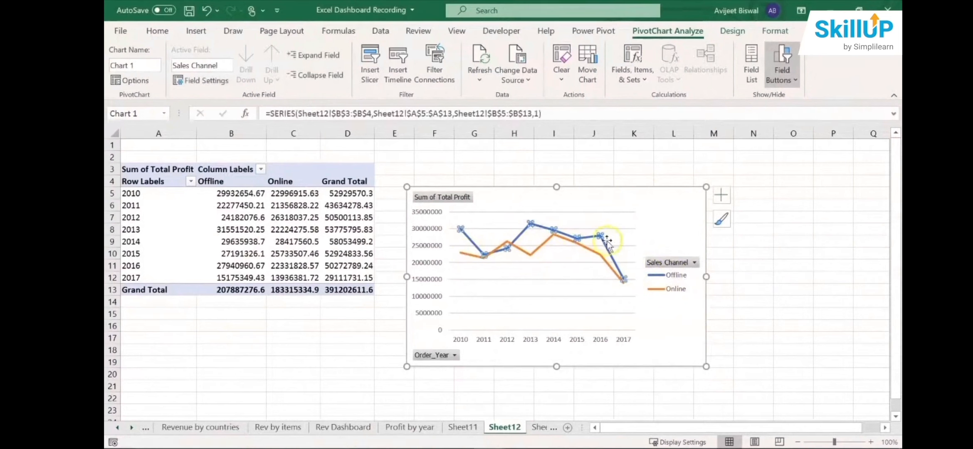
left_click(592, 255)
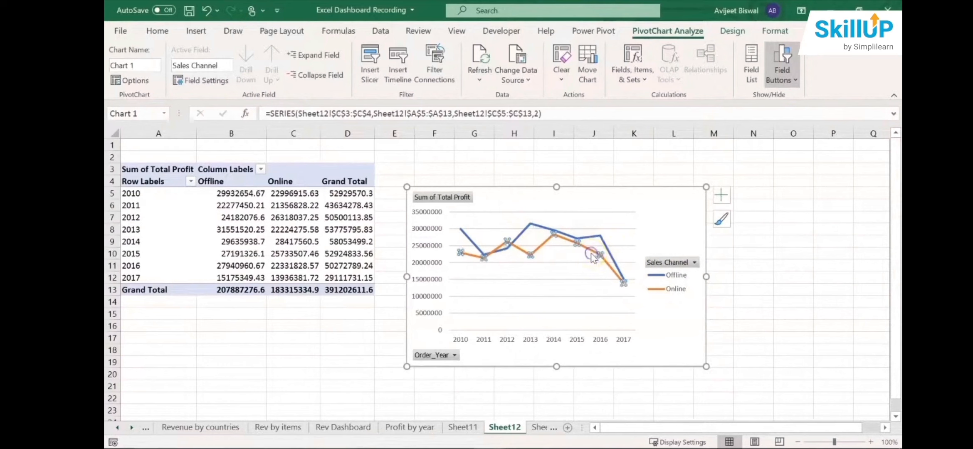
left_click(591, 272)
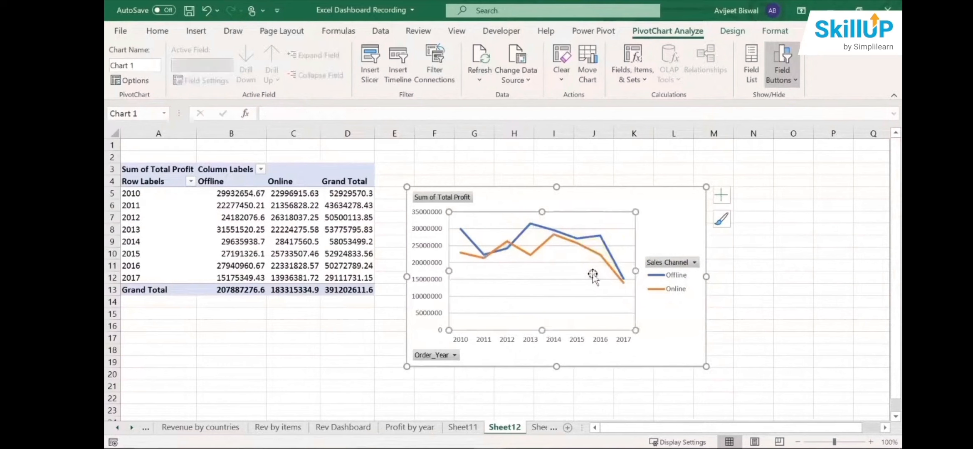
left_click(508, 246)
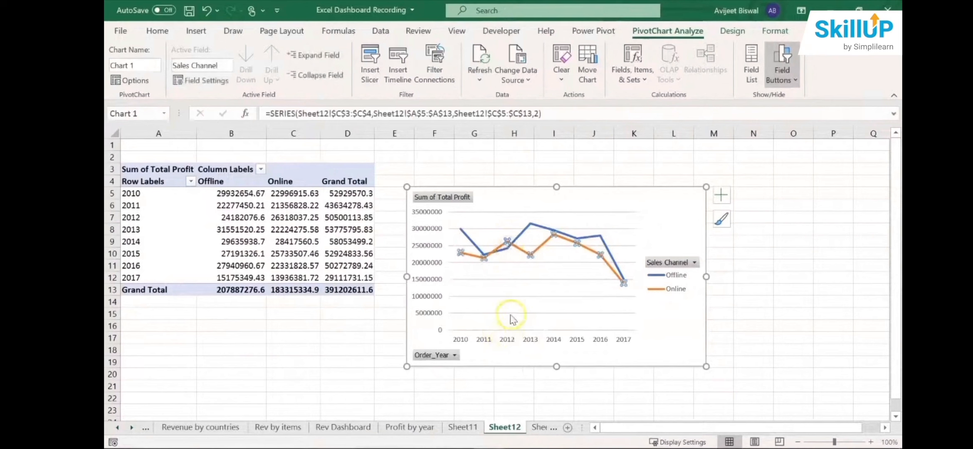
- Hide all field buttons on the sales channel line chart and delete its legend
mouse_move(499, 253)
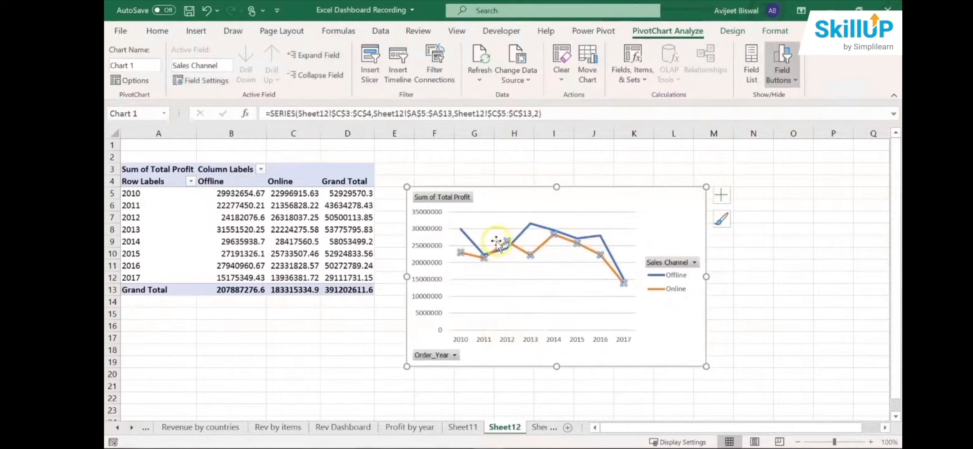
left_click(508, 251)
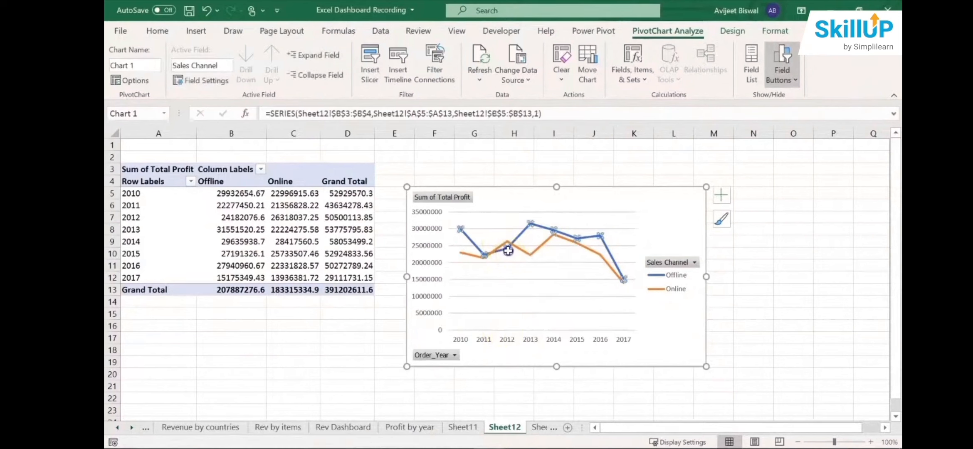
left_click(515, 276)
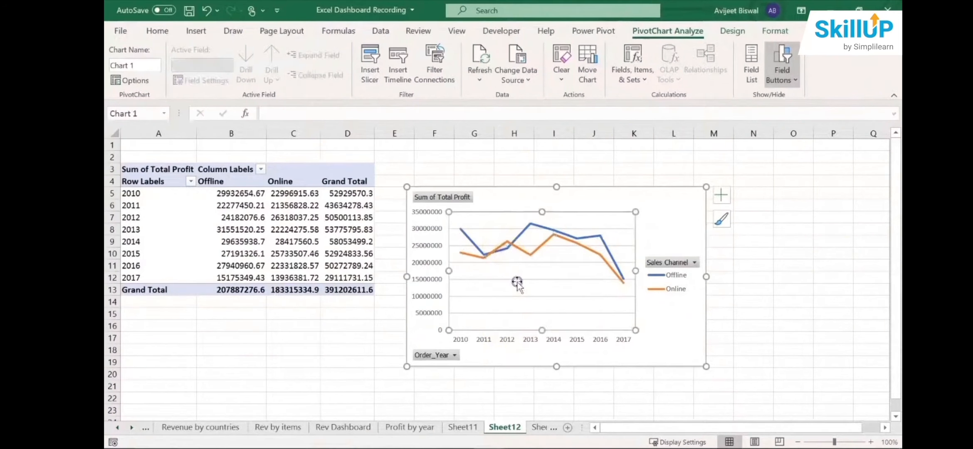
right_click(462, 197)
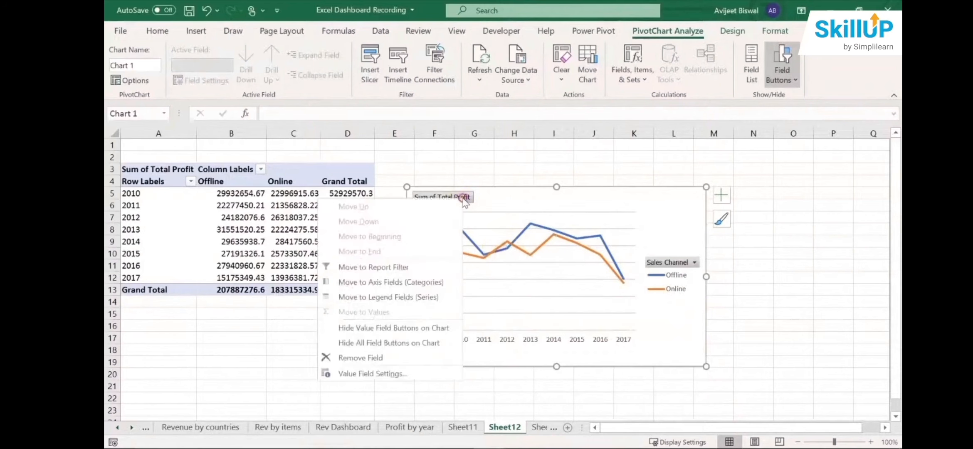
left_click(384, 341)
left_click(680, 275)
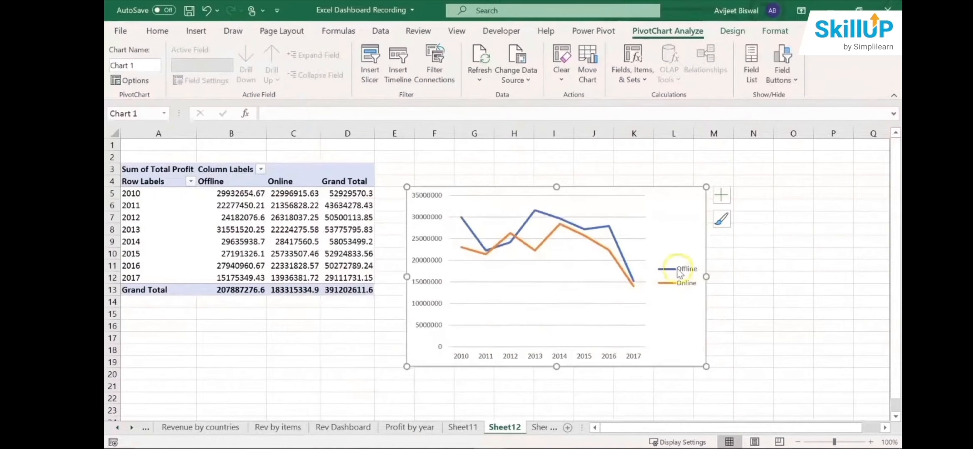
key("Delete")
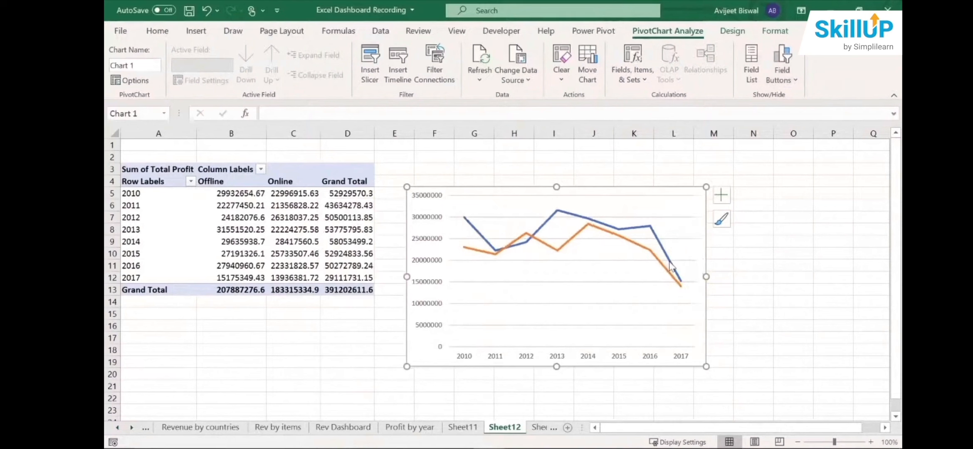
- Add the chart title "profit by year and sales channel" and move the chart up to start at about row 3
left_click(721, 195)
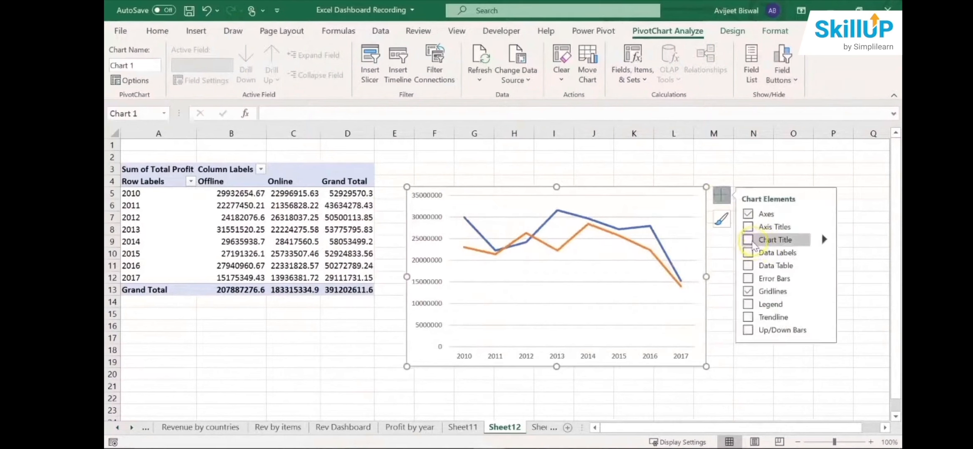
left_click(750, 243)
left_click(576, 201)
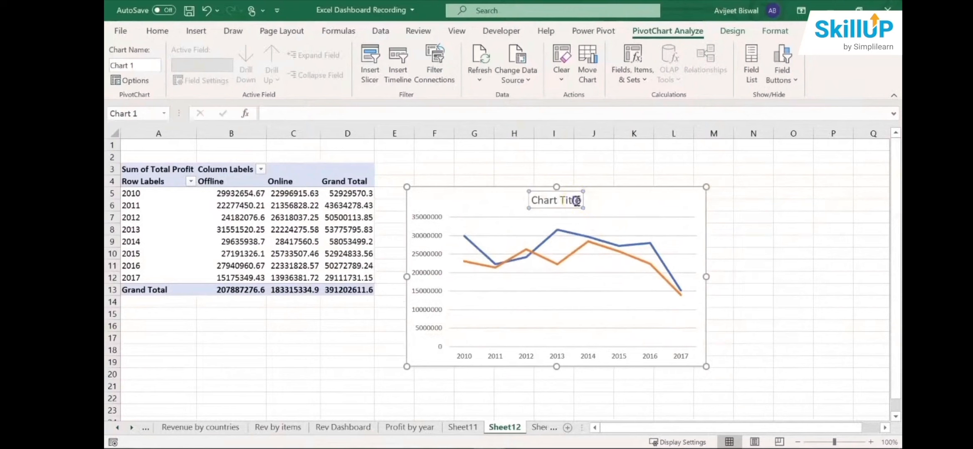
left_click(576, 201)
double_click(577, 201)
key("BackSpace")
key("BackSpace")
key("BackSpace")
key("BackSpace")
key("BackSpace")
key("BackSpace")
key("BackSpace")
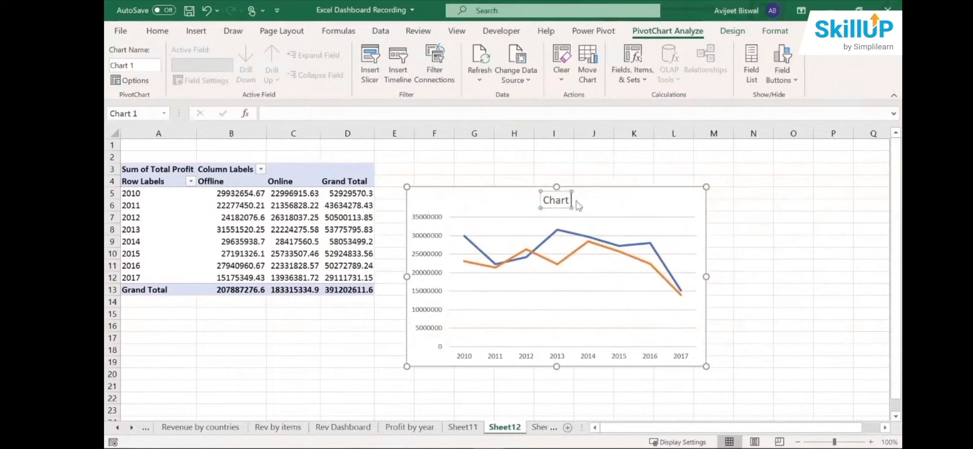
type("prfoit")
key("BackSpace")
key("BackSpace")
key("BackSpace")
key("BackSpace")
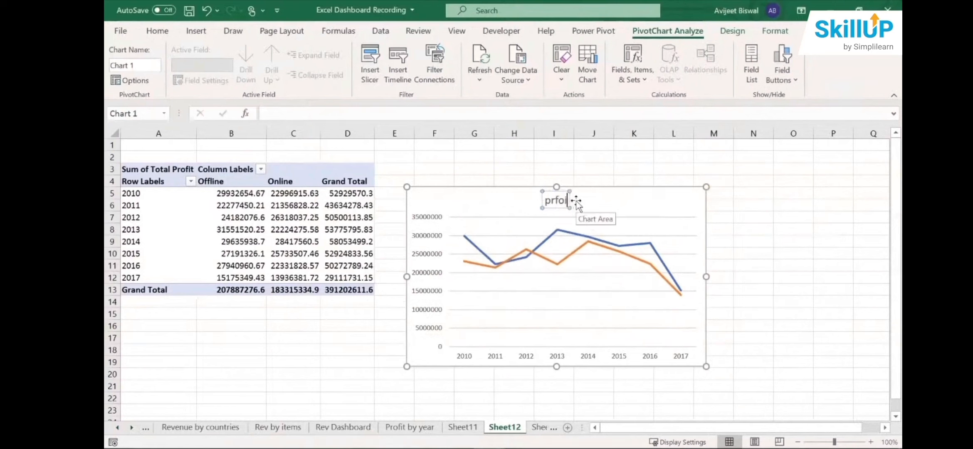
type("ofit by")
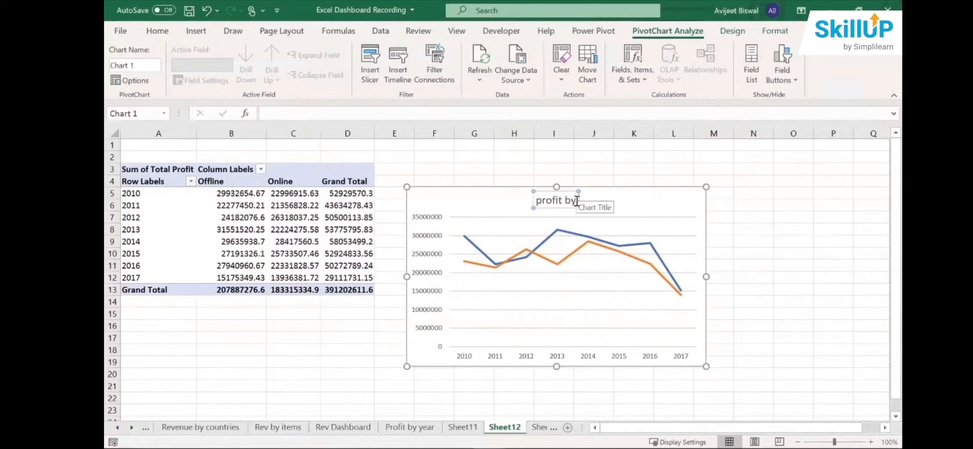
type(" year and sal")
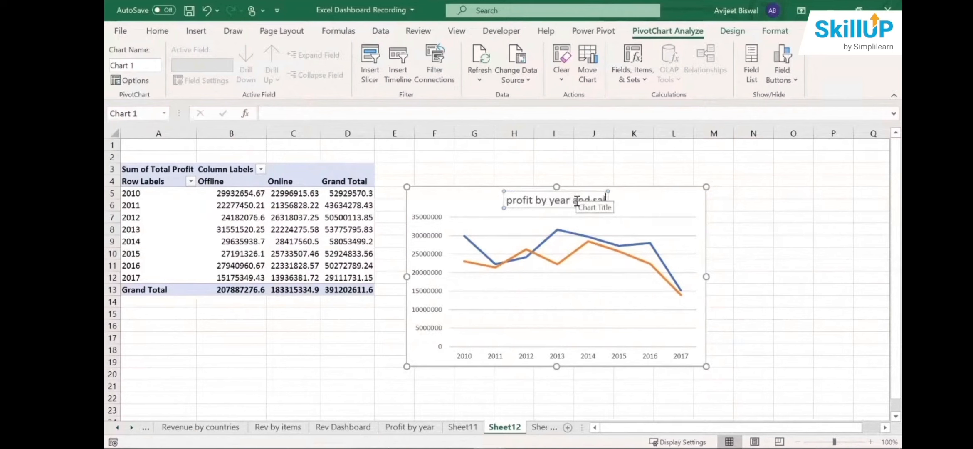
type("es cha")
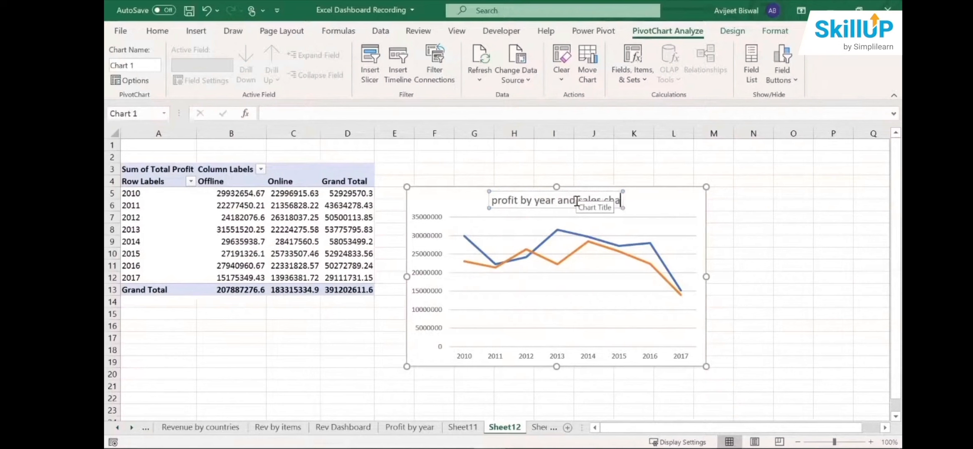
type("nnel")
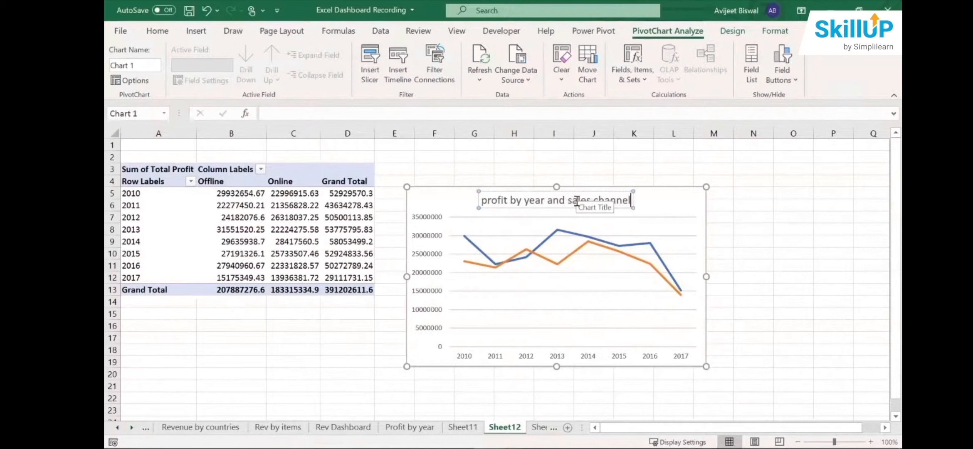
left_click(788, 240)
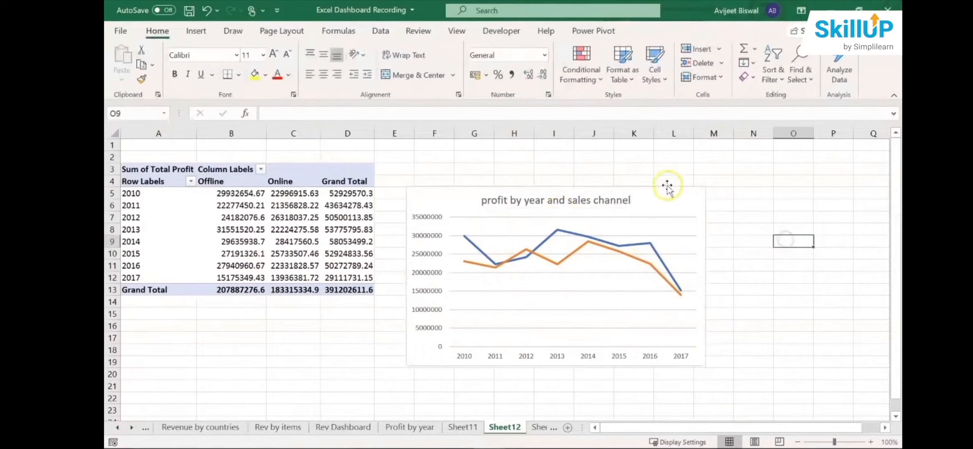
left_click_drag(666, 191, 673, 172)
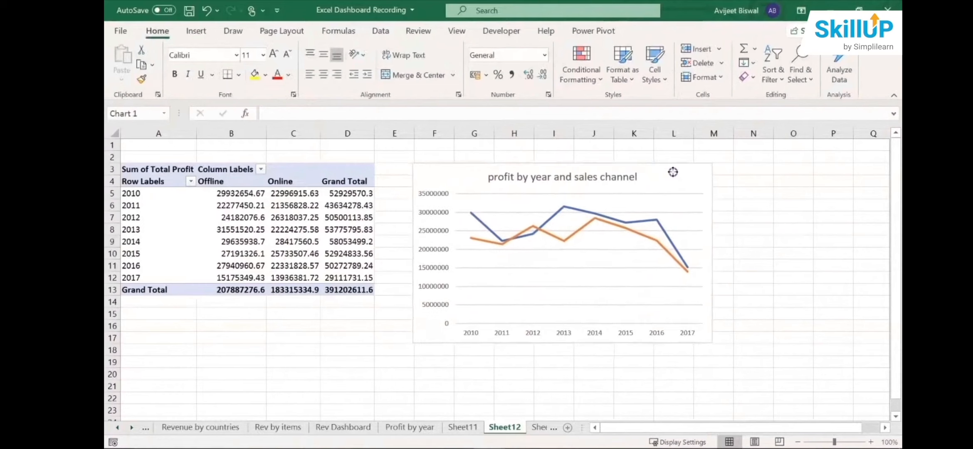
- Rename Sheet11, which holds the country profit map, as "Profit by countries"
left_click(463, 427)
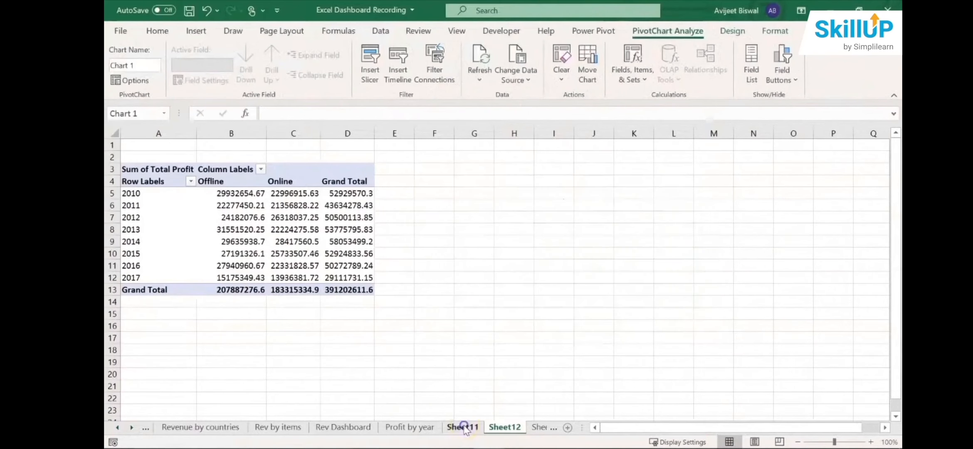
left_click(505, 398)
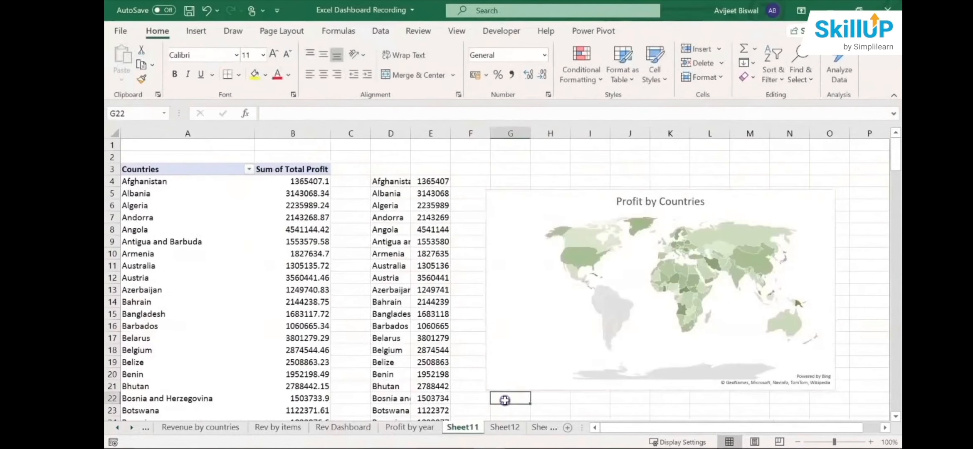
double_click(463, 427)
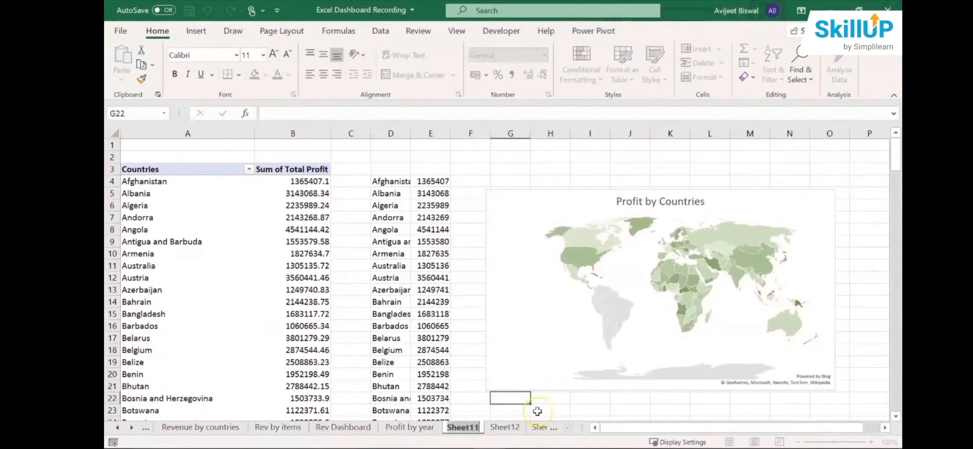
type("Pr")
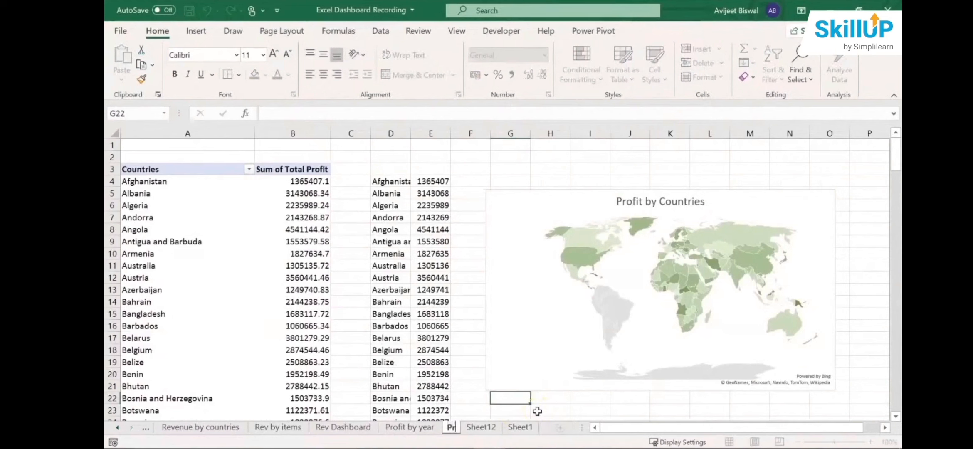
type("ofit by c")
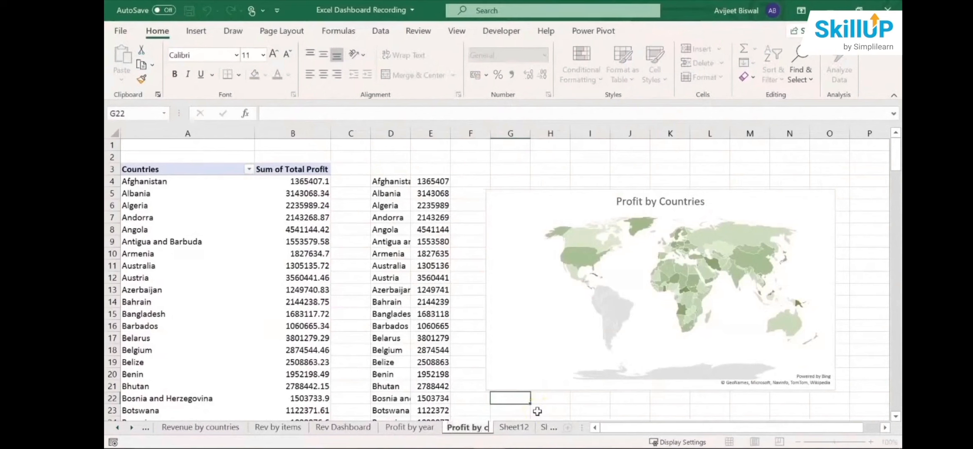
type("ountries")
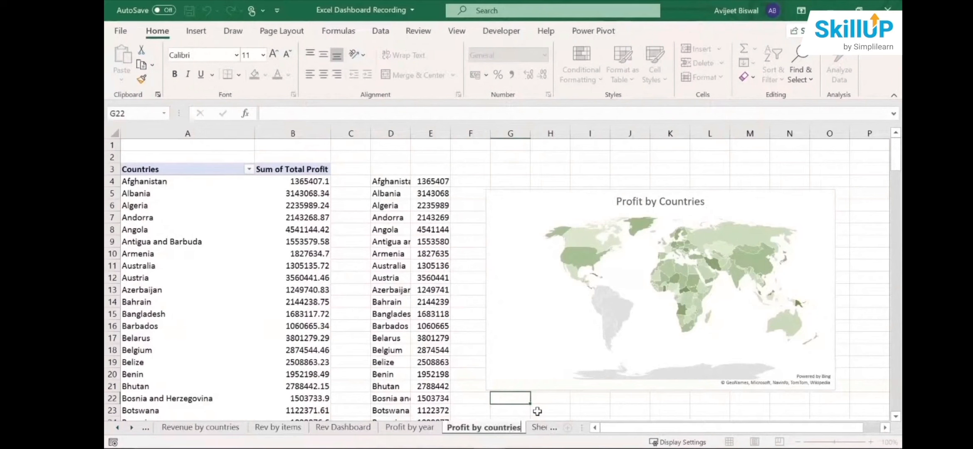
- Rename Sheet12, which holds the yearly sales channel line chart, as "Profit by year and sc"
left_click(540, 427)
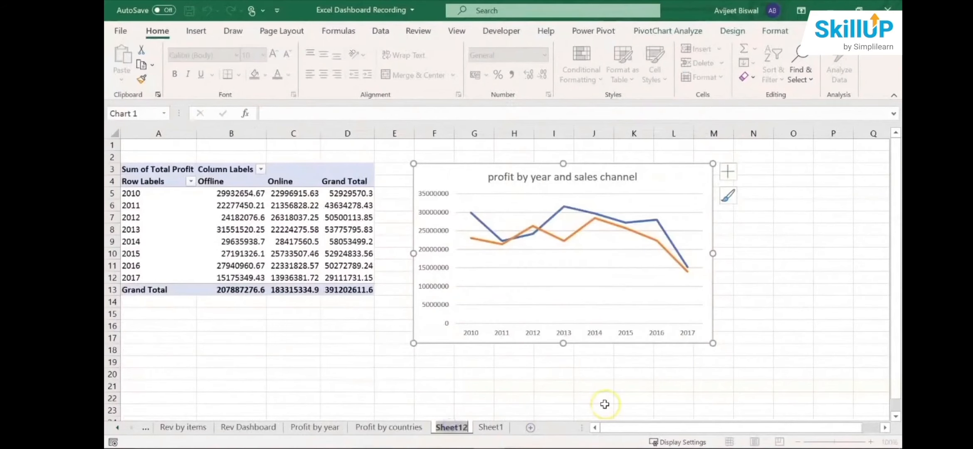
type("Profit")
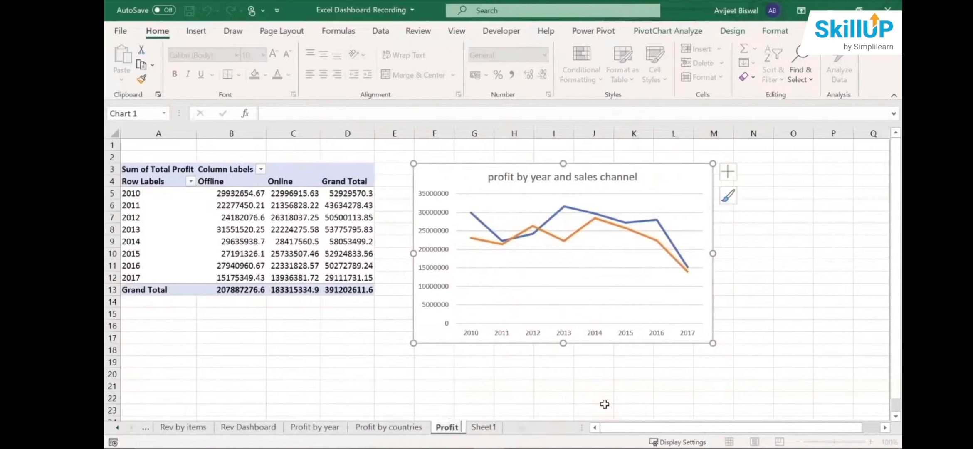
type(" by year and s")
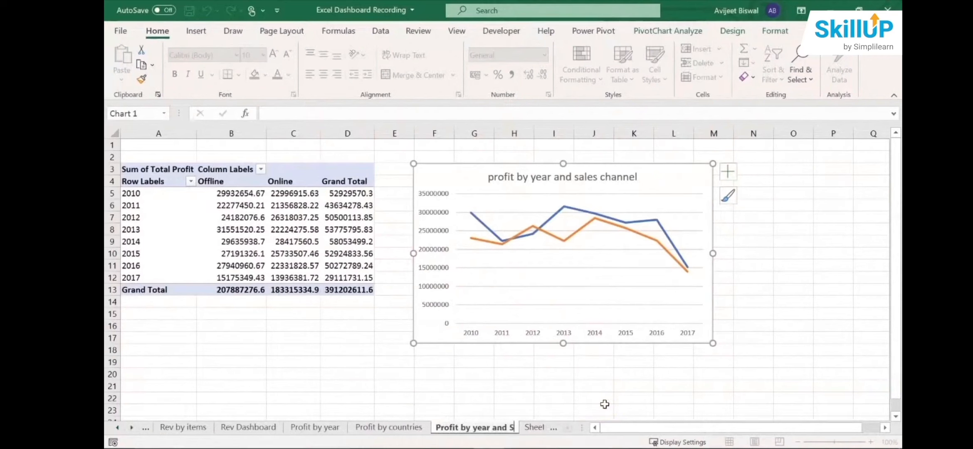
type("c")
left_click(514, 406)
- Create another PivotTable on a new worksheet from the Sheet1 data range A1 to Q1001
left_click(535, 427)
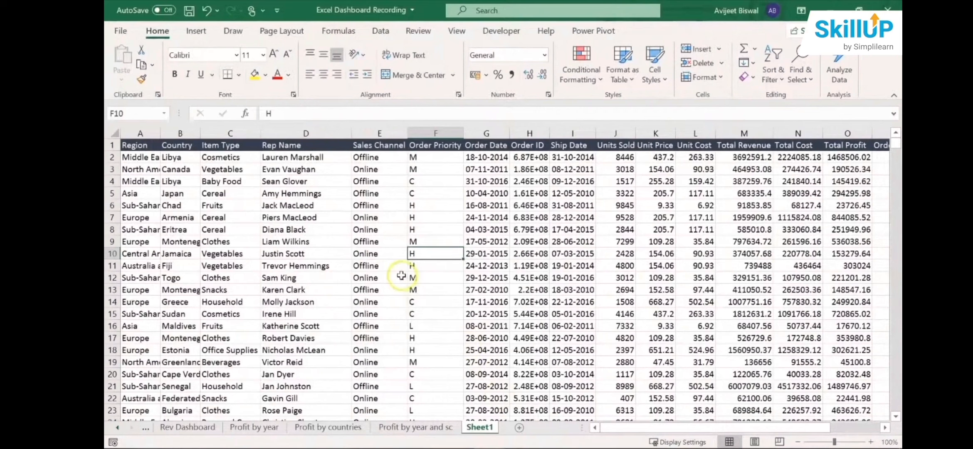
left_click(394, 218)
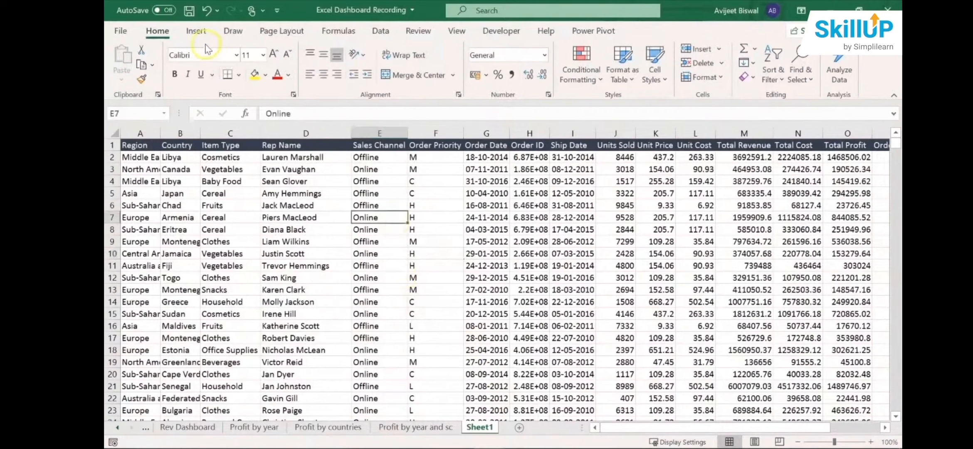
left_click(196, 31)
left_click(109, 63)
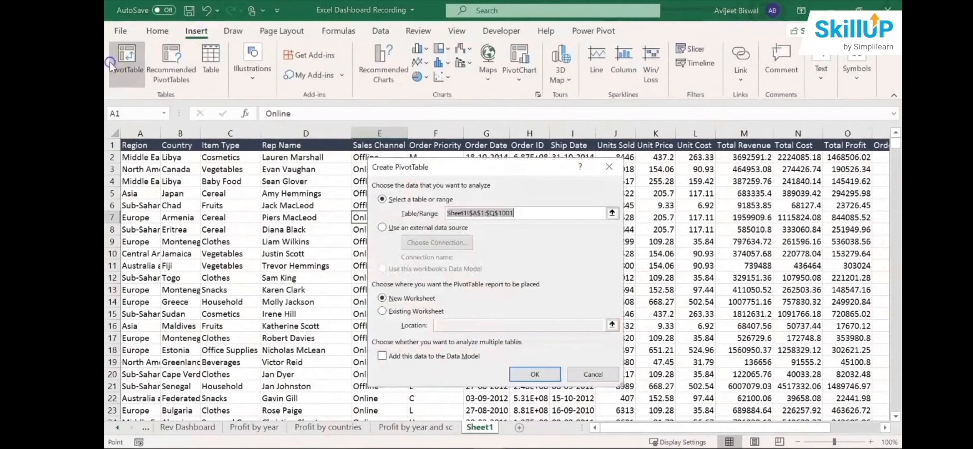
left_click(532, 376)
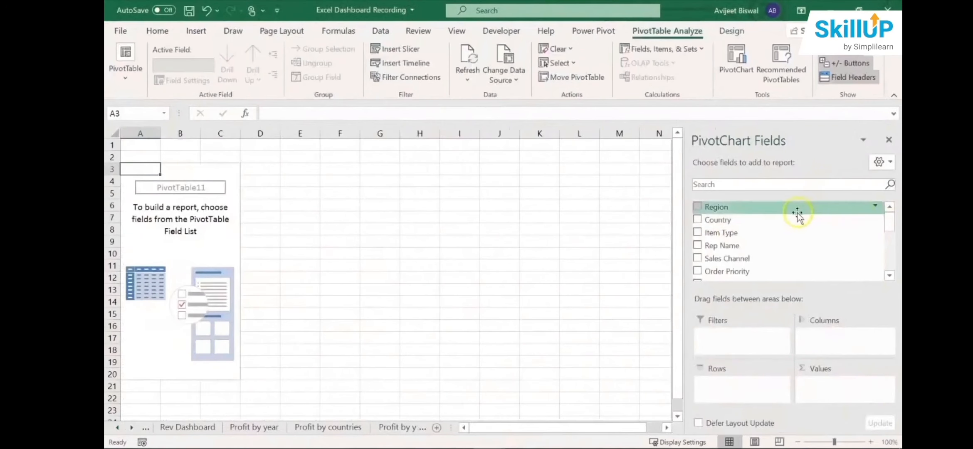
- Set up the PivotTable with Sales Channel as rows and Total Profit summed as values
left_click_drag(797, 261, 758, 399)
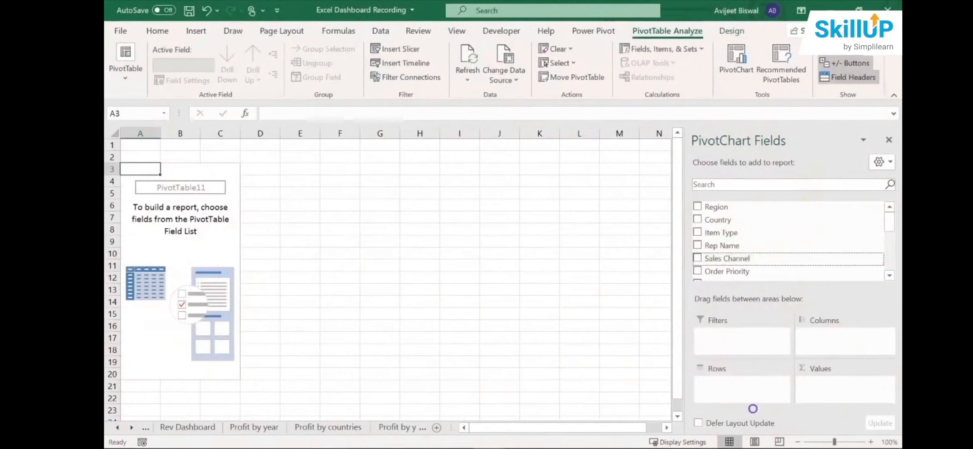
left_click_drag(890, 224, 886, 278)
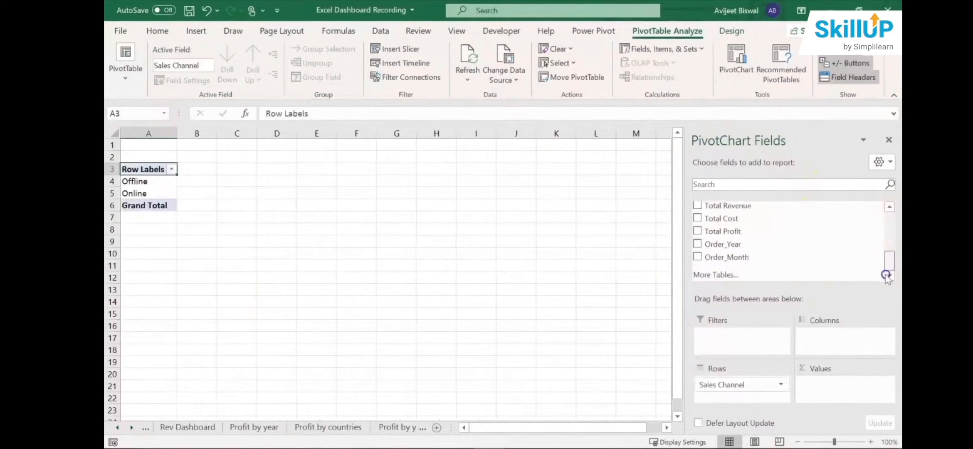
left_click_drag(736, 234, 839, 392)
- Insert a standard pie PivotChart of total profit by sales channel from the PivotTable
left_click(214, 181)
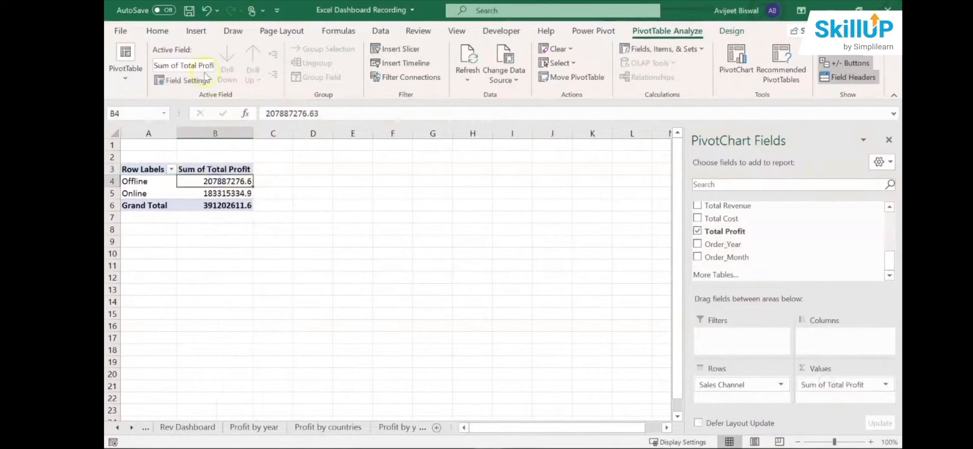
left_click(195, 36)
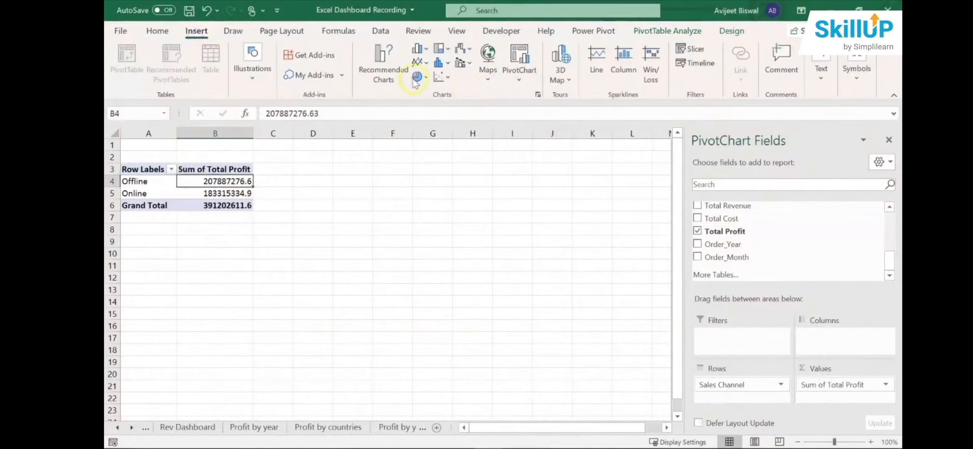
left_click(382, 69)
left_click(353, 147)
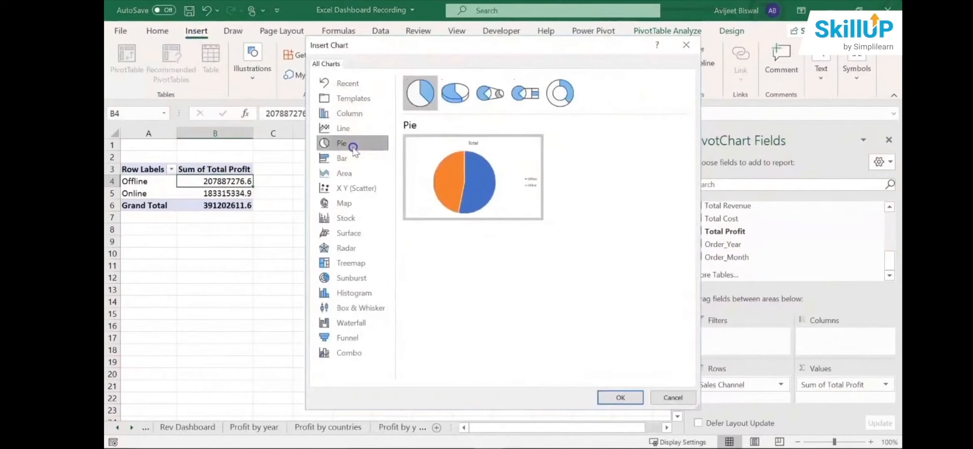
left_click(617, 398)
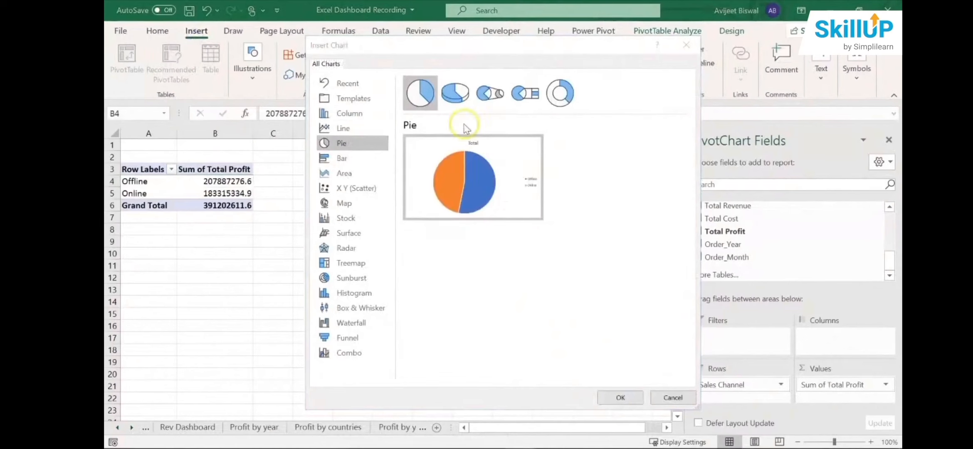
- Choose the Doughnut type from the pie variants and insert it as the PivotChart of total profit by sales channel
left_click(456, 98)
left_click(490, 102)
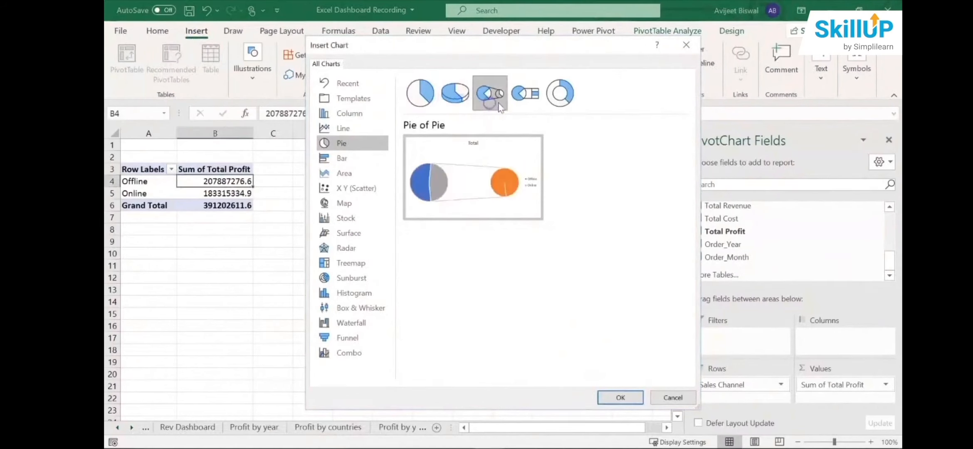
left_click(523, 98)
left_click(565, 100)
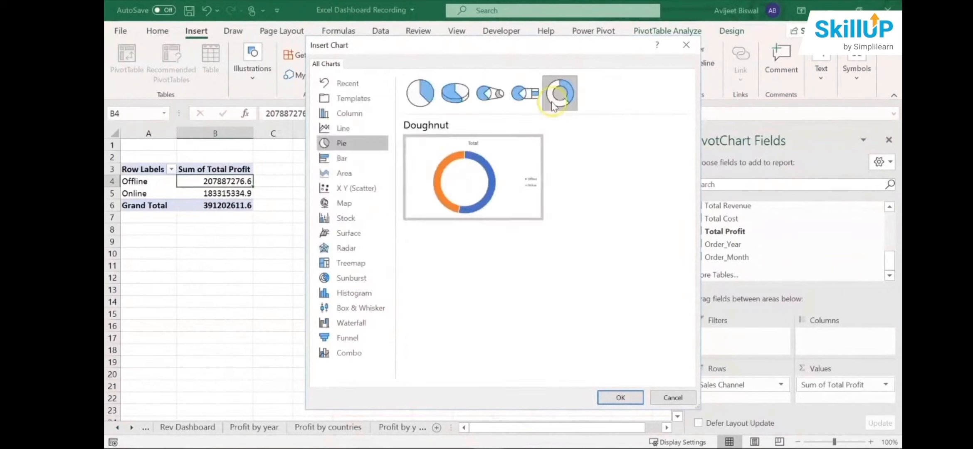
left_click(620, 399)
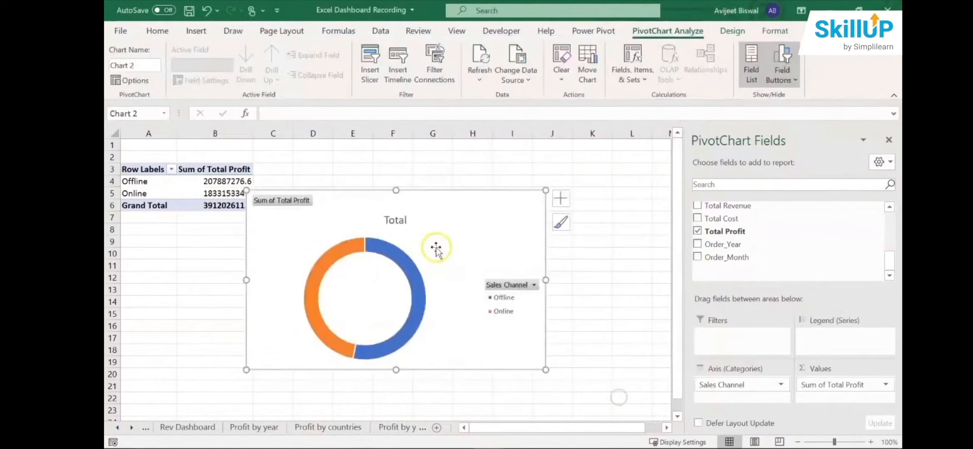
- Move the doughnut chart clear of the PivotTable and hide all field buttons on it
left_click_drag(426, 234, 465, 229)
right_click(340, 199)
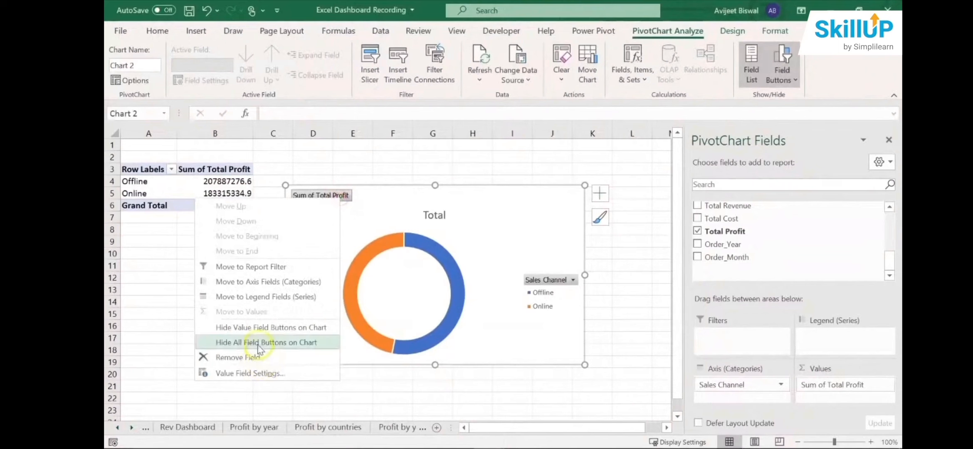
left_click(257, 343)
- Delete the chart's legend and shrink the chart so that it ends around cell H16
left_click(563, 284)
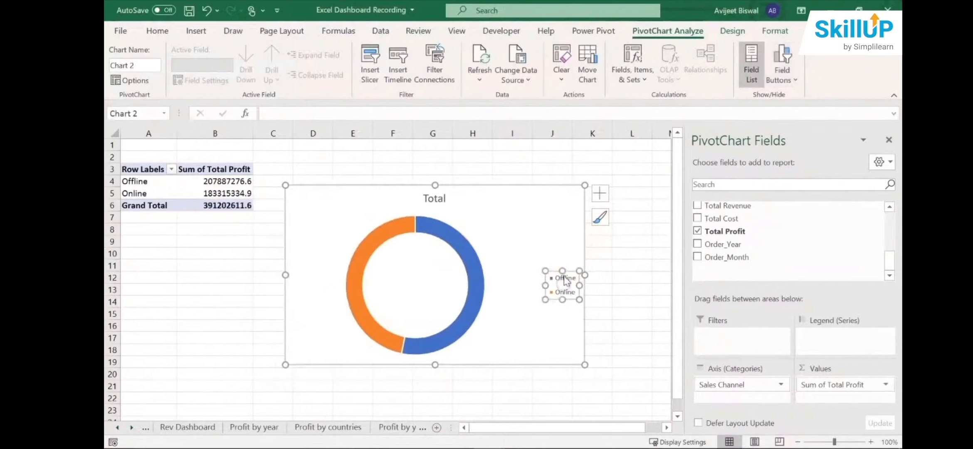
key("Delete")
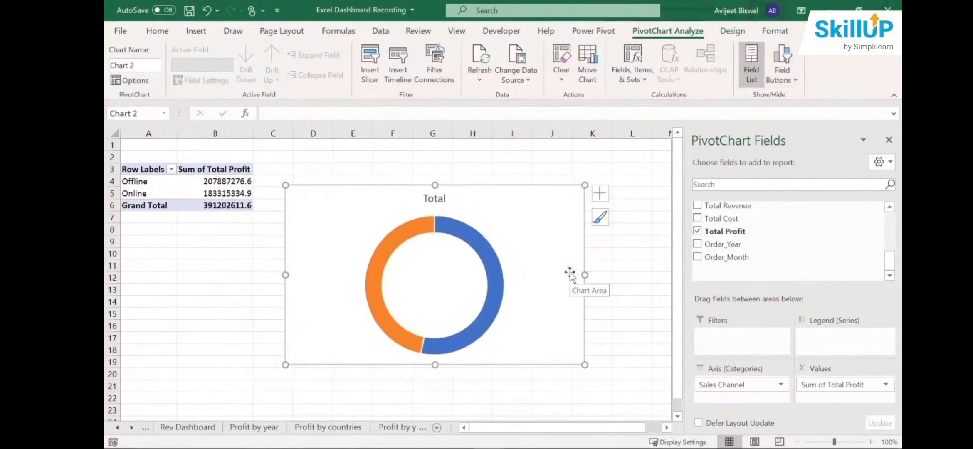
left_click_drag(584, 365, 489, 326)
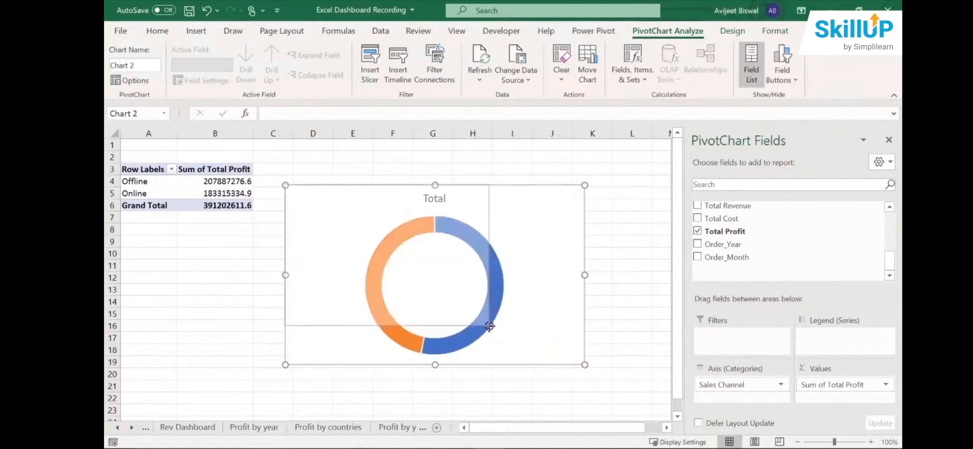
- Change the doughnut chart's title to "Profit by Sales Channel"
left_click(399, 199)
double_click(391, 199)
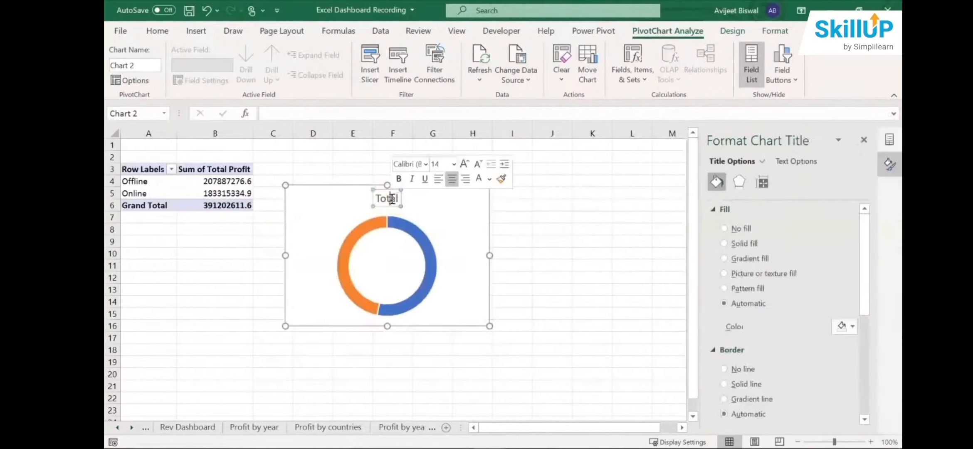
type("Pr")
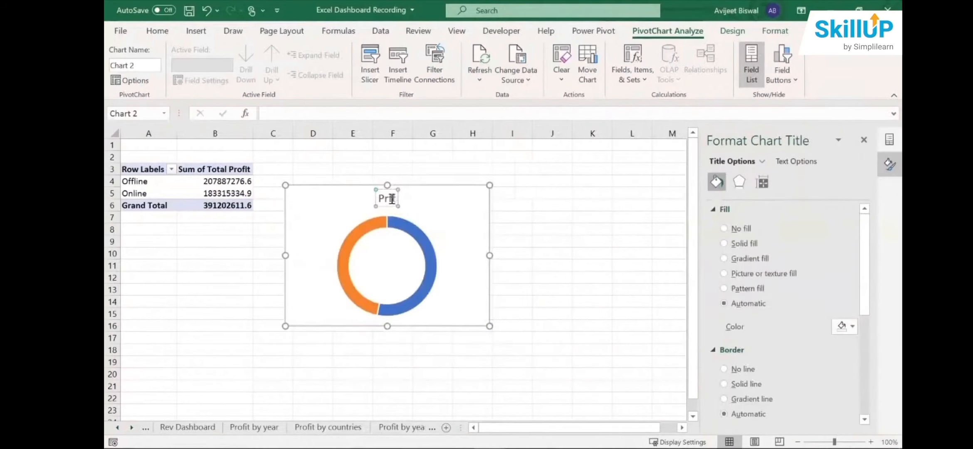
type("ofit by Sales")
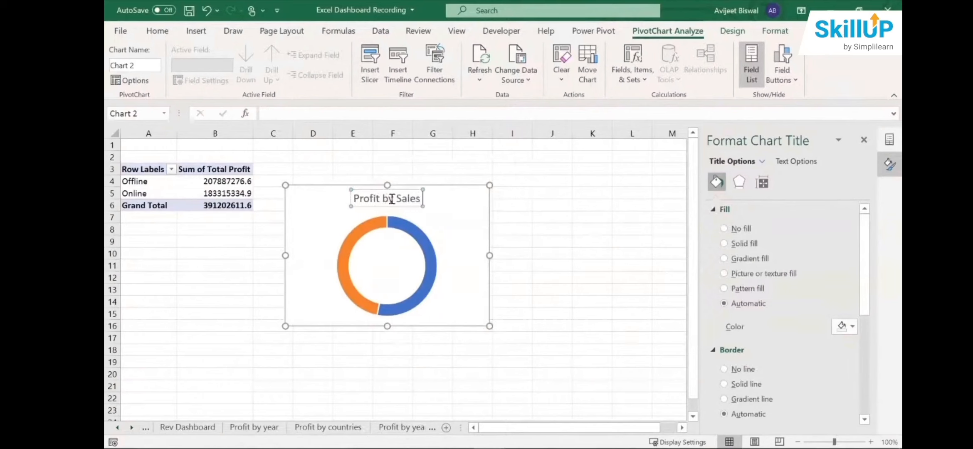
type(" chan")
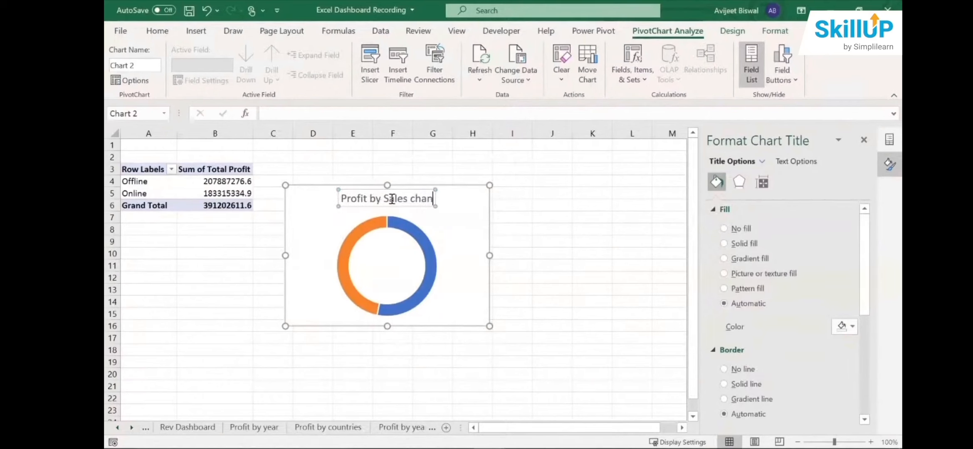
type("nel")
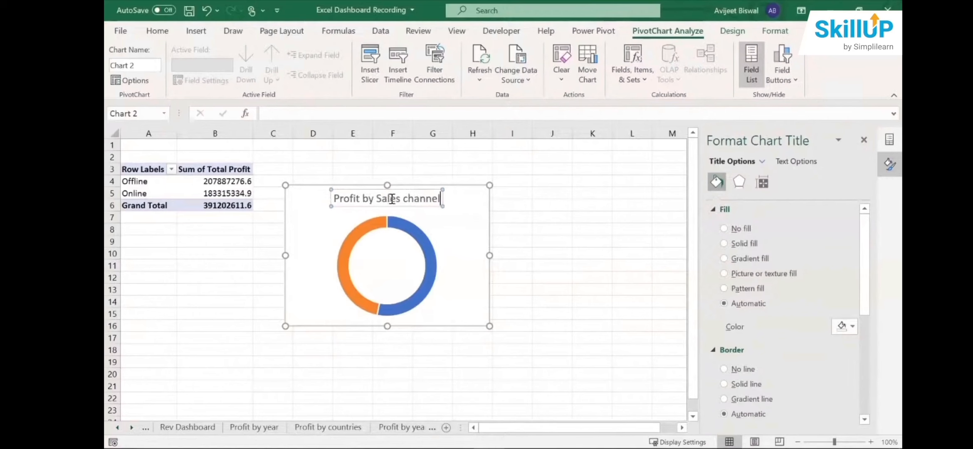
key("BackSpace")
type("C")
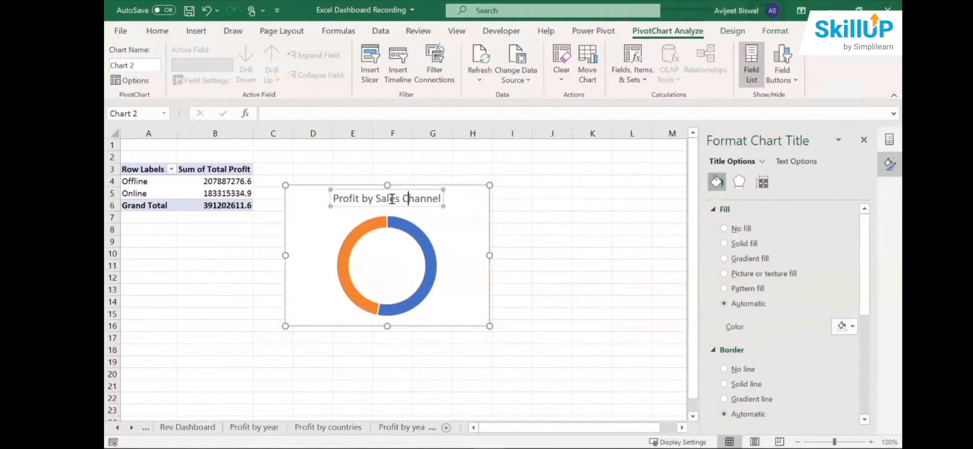
left_click(476, 204)
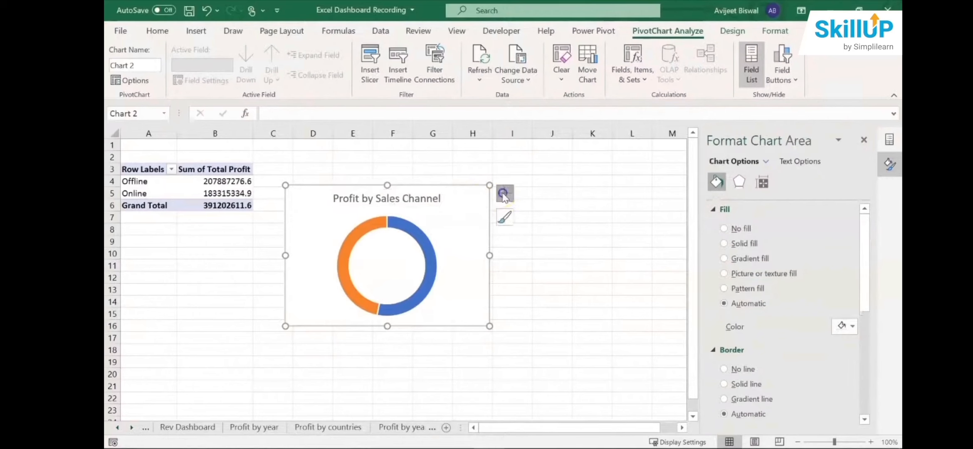
- Add data labels to the doughnut chart and select them
left_click(504, 192)
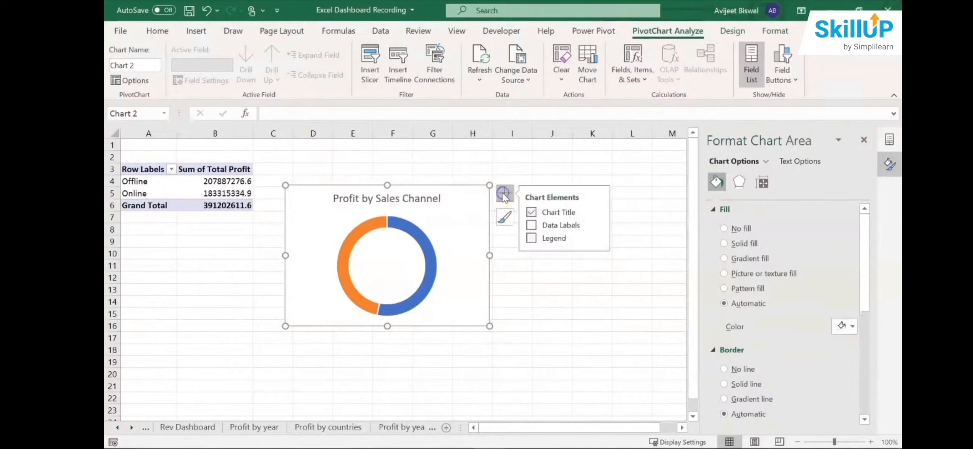
left_click(533, 230)
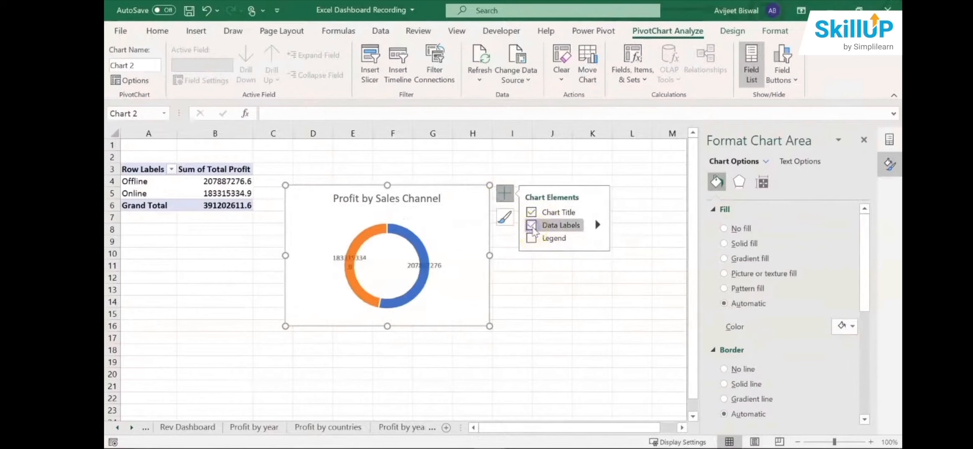
left_click(436, 266)
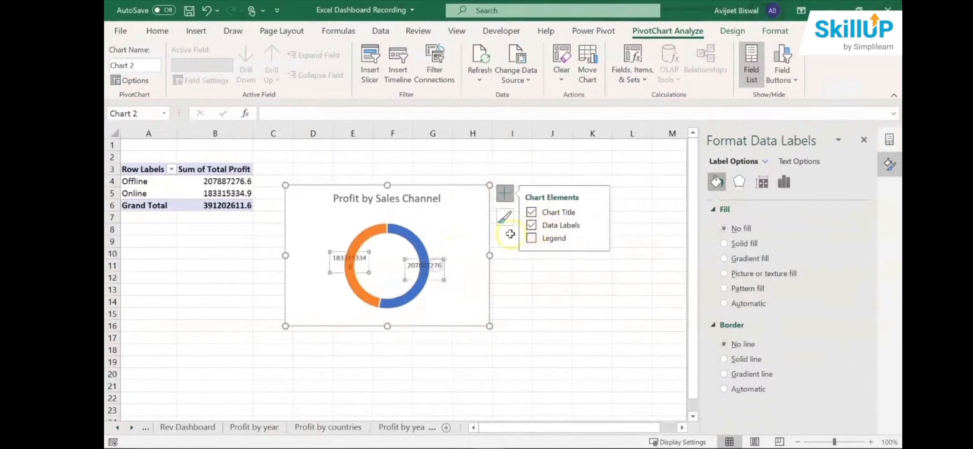
- Format the data labels with the custom number format [>999999]#,,"M";#,"0M" to show profit in millions
left_click(600, 224)
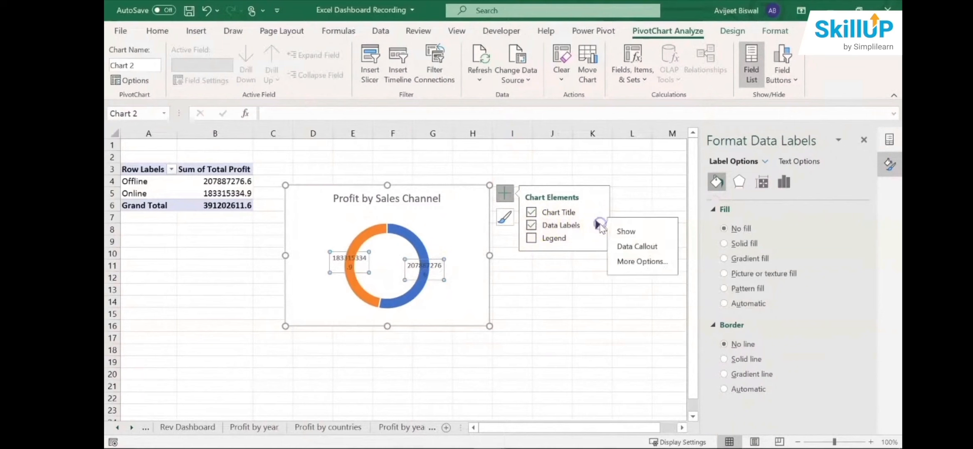
left_click(649, 261)
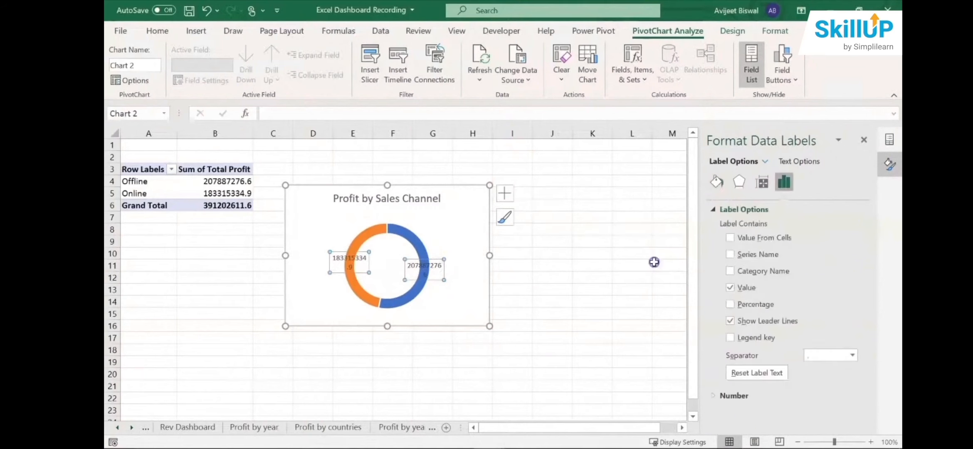
left_click(746, 396)
left_click(864, 390)
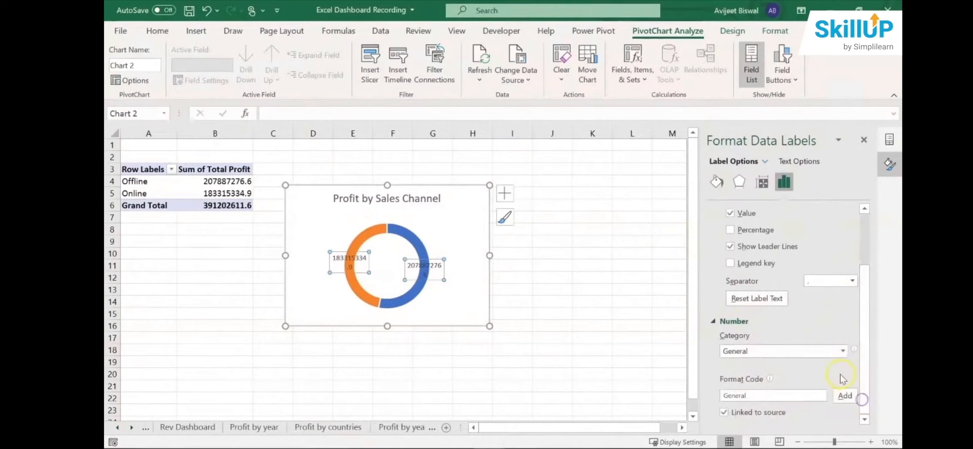
left_click(840, 351)
left_click(789, 340)
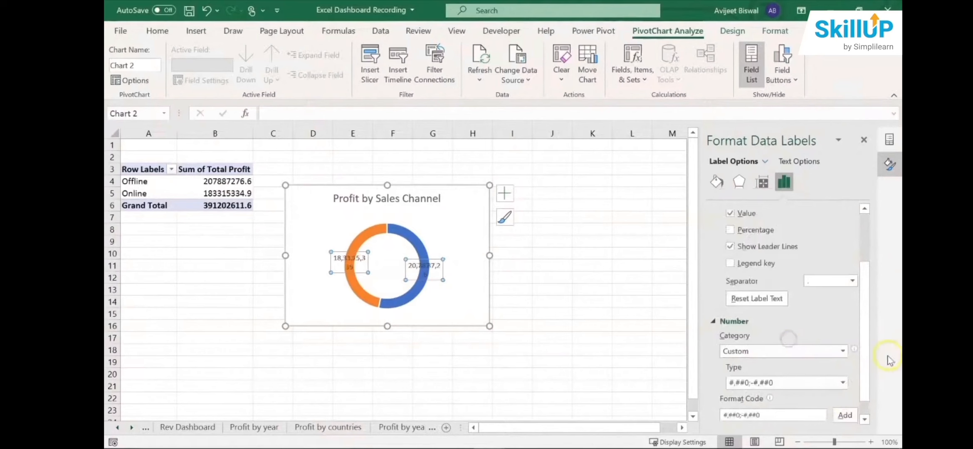
scroll(865, 378, "down", 1)
left_click(840, 365)
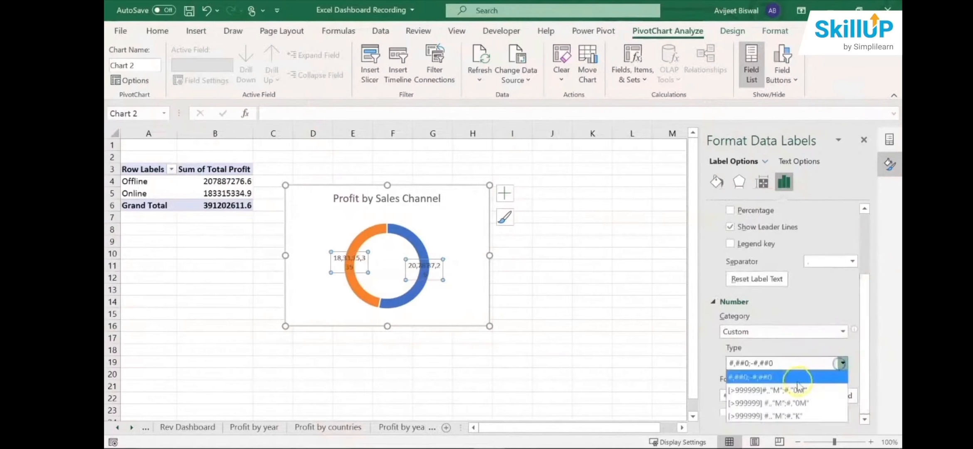
left_click(797, 388)
left_click(568, 348)
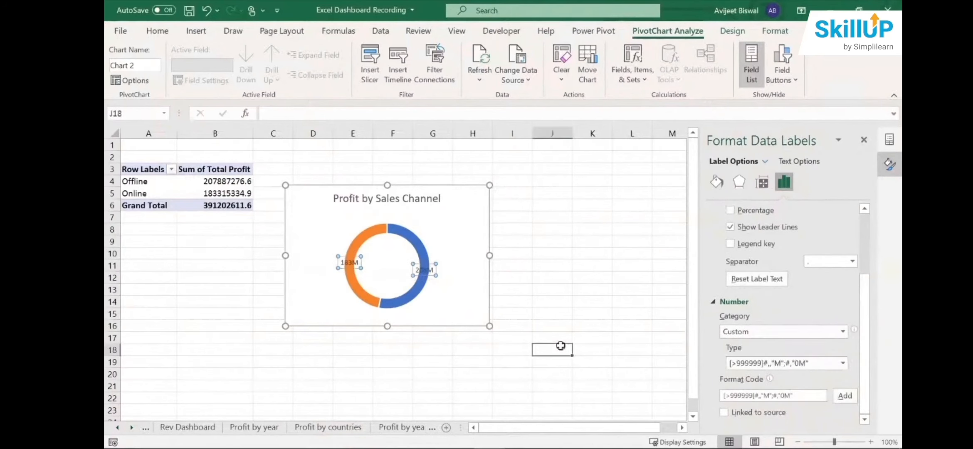
- Move the Online and Offline data labels outside the doughnut ring and close the formatting options
left_click(343, 260)
left_click_drag(344, 255, 326, 257)
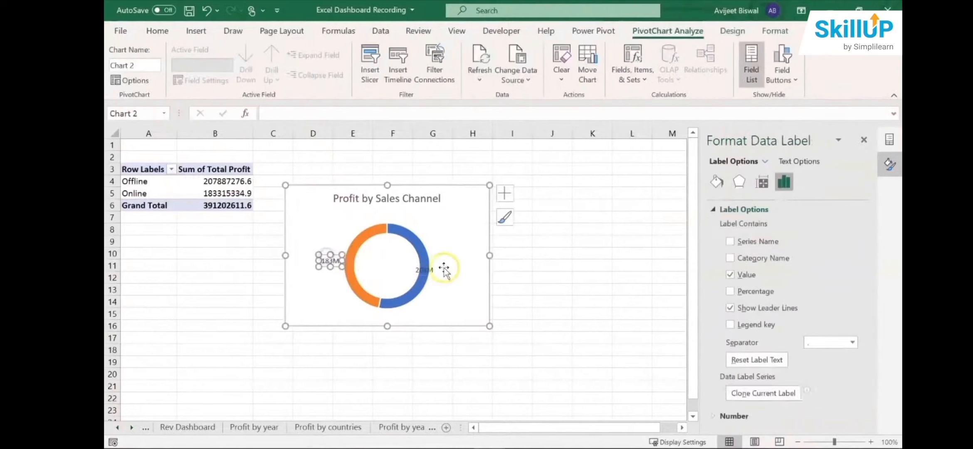
left_click(431, 271)
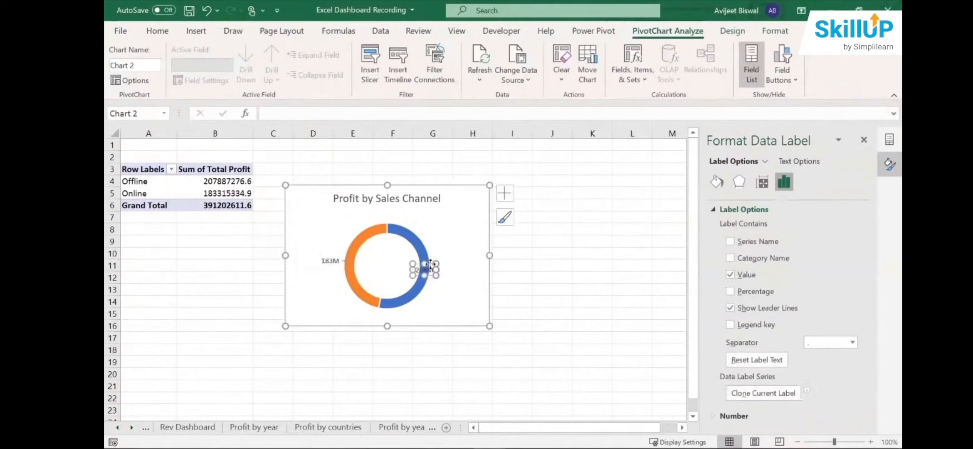
left_click_drag(430, 263, 451, 258)
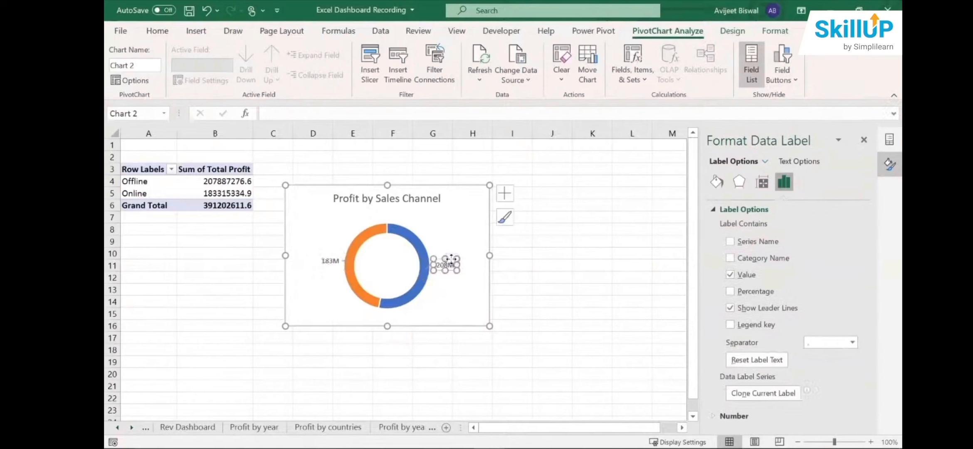
left_click(863, 140)
left_click(609, 264)
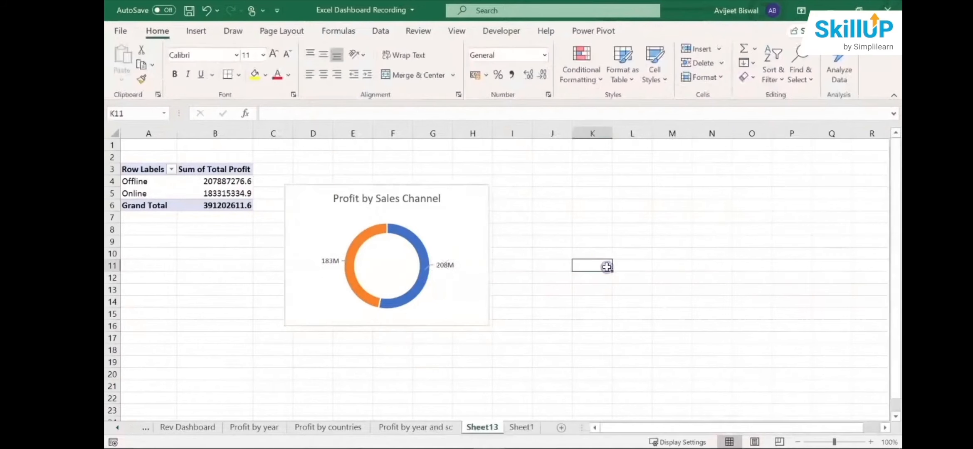
- Delete the leader lines between the data labels and the doughnut ring
left_click(448, 266)
left_click(428, 264)
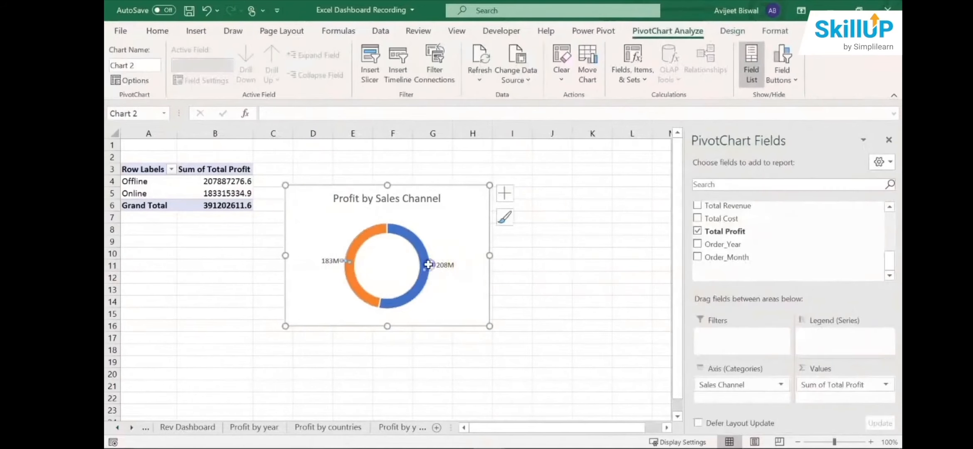
left_click(554, 206)
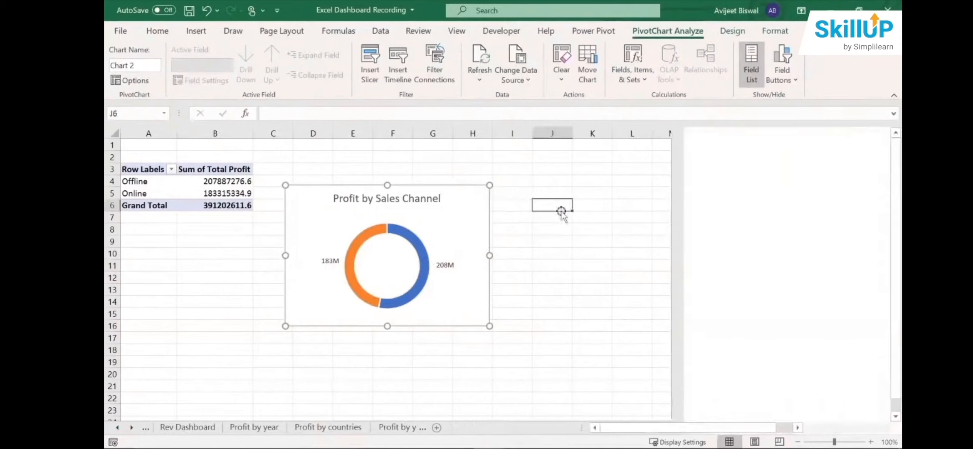
- Rename Sheet13, which holds the sales channel doughnut chart, as "Profit by sc"
left_click(485, 419)
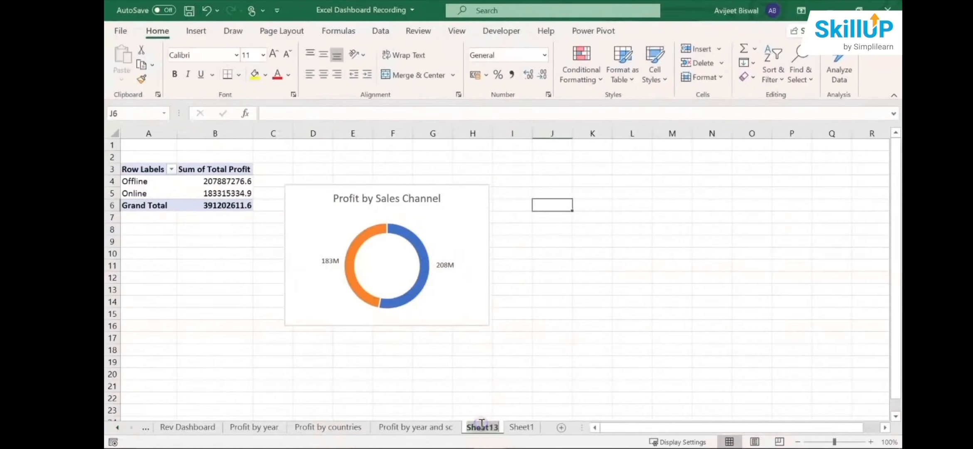
double_click(481, 427)
type("Prof")
key("BackSpace")
key("BackSpace")
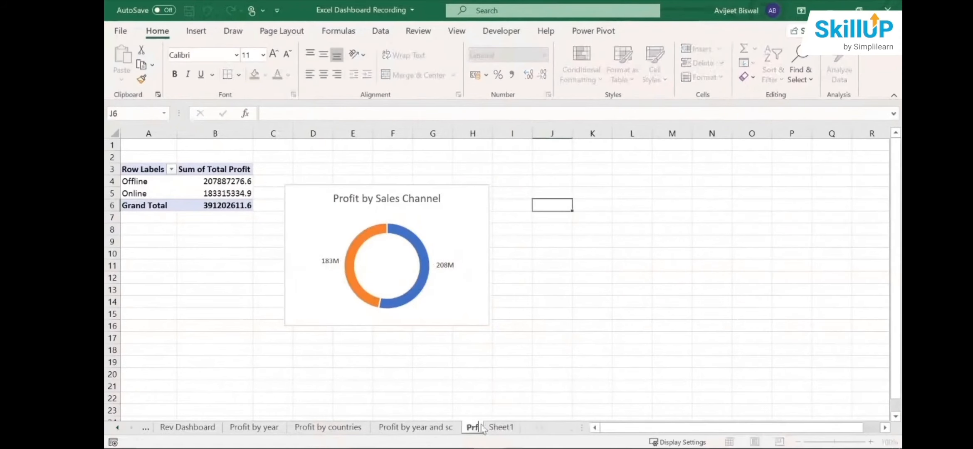
type("ofit by sc")
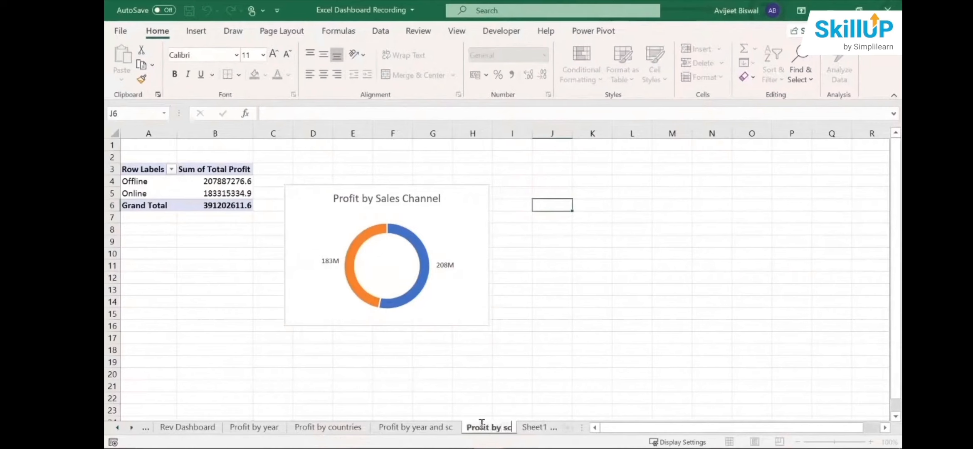
- Create a PivotTable on a new worksheet from the Sheet1 data range $A$1:$Q$1001
left_click(531, 431)
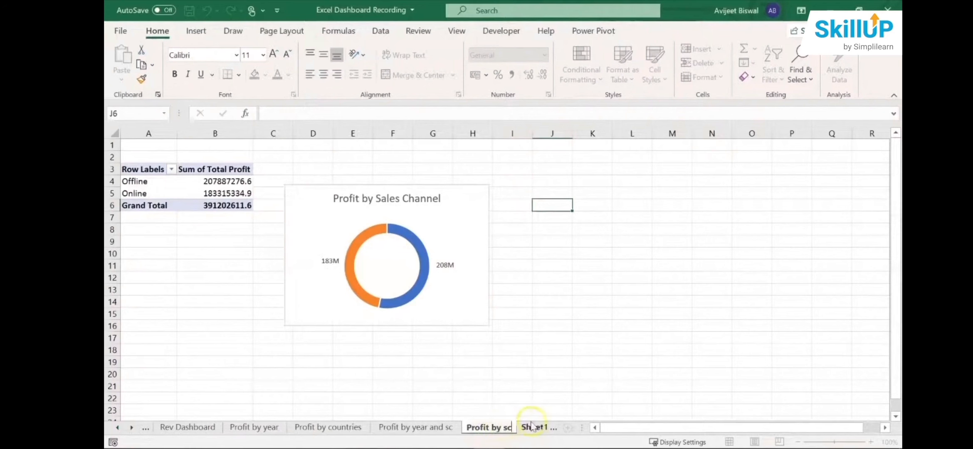
left_click(524, 401)
left_click(533, 427)
left_click(458, 302)
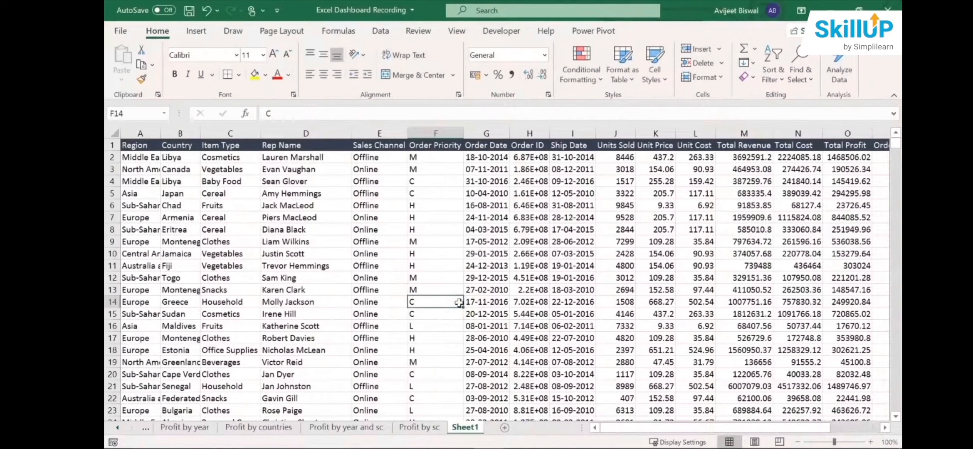
left_click(395, 218)
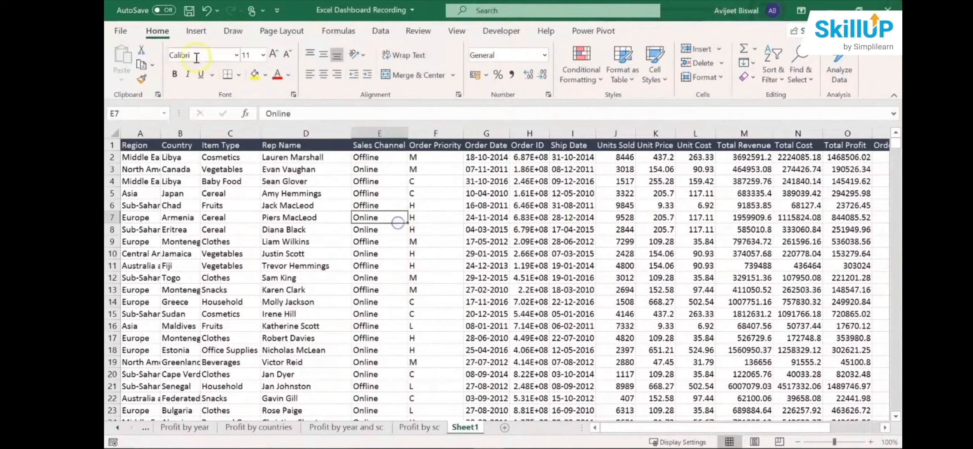
left_click(196, 32)
left_click(126, 61)
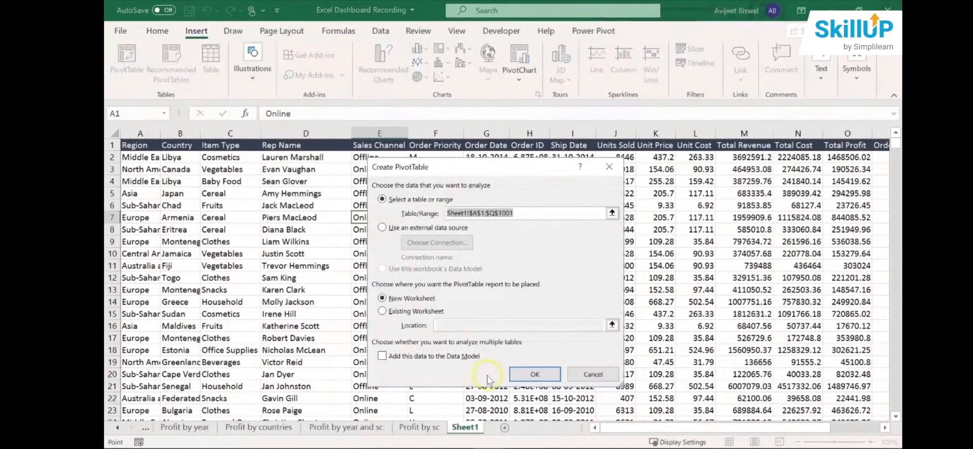
left_click(533, 374)
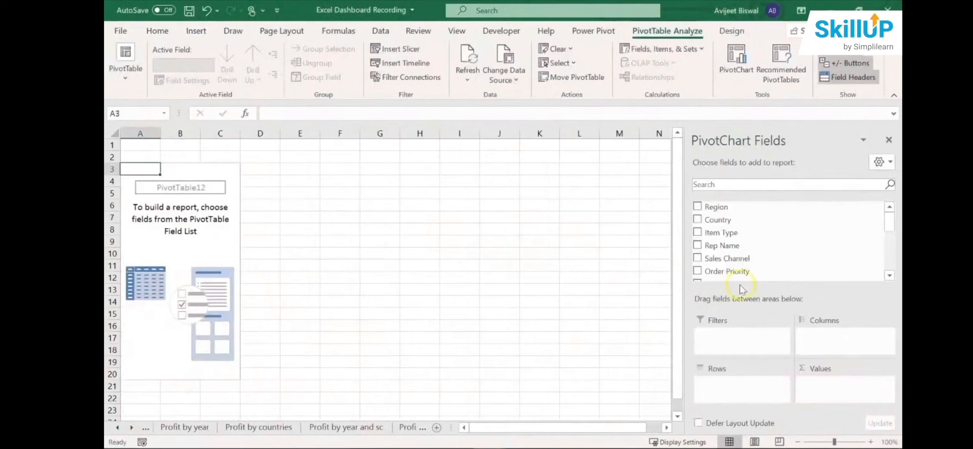
- Summarise Total Revenue and Total Profit as the PivotTable's values, with Item Type as the rows
left_click_drag(886, 237, 888, 259)
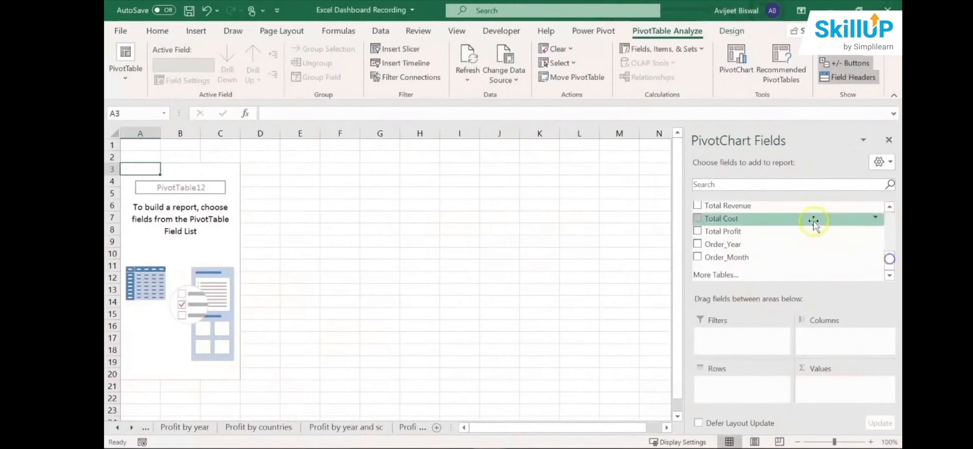
left_click_drag(792, 231, 827, 387)
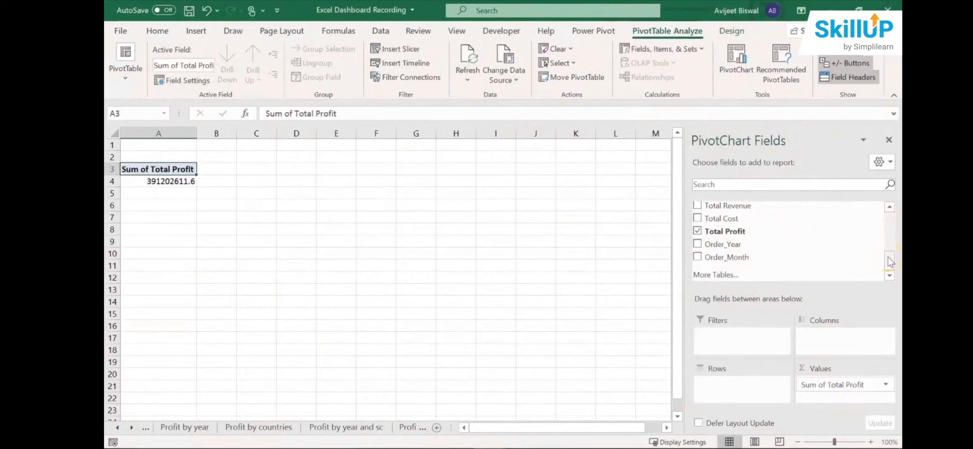
left_click_drag(779, 204, 828, 374)
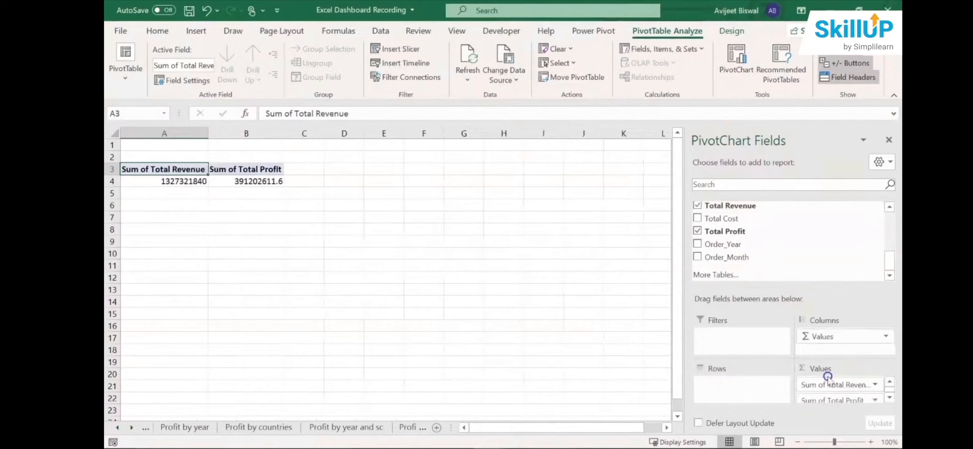
left_click_drag(890, 256, 890, 211)
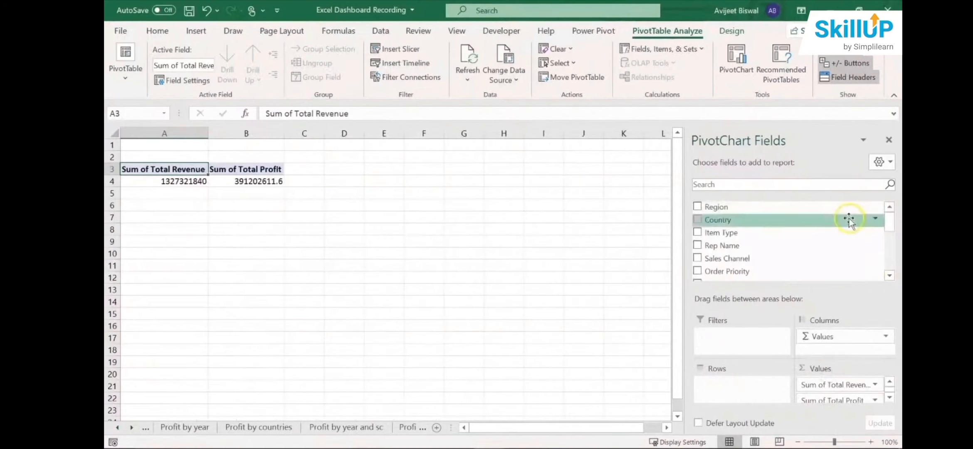
left_click_drag(836, 232, 736, 405)
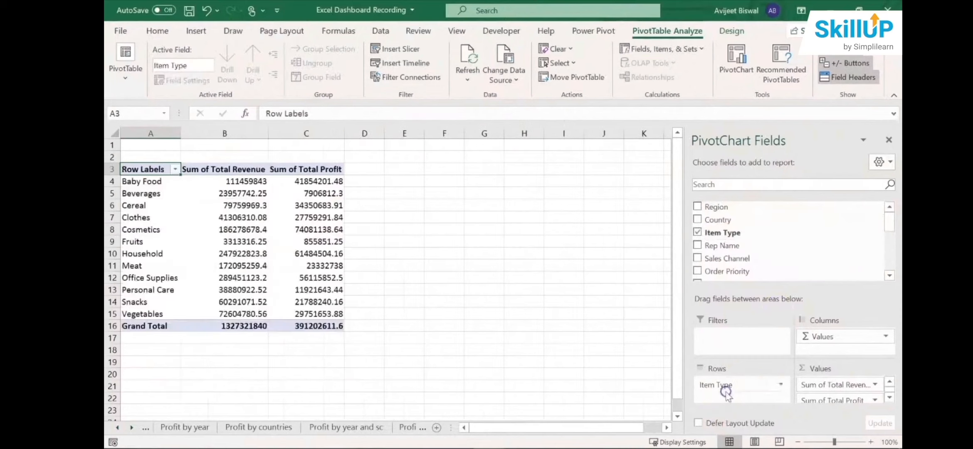
- Insert a Clustered Column - Line combo chart of revenue and profit and move it clear of the PivotTable
left_click(167, 214)
left_click(284, 212)
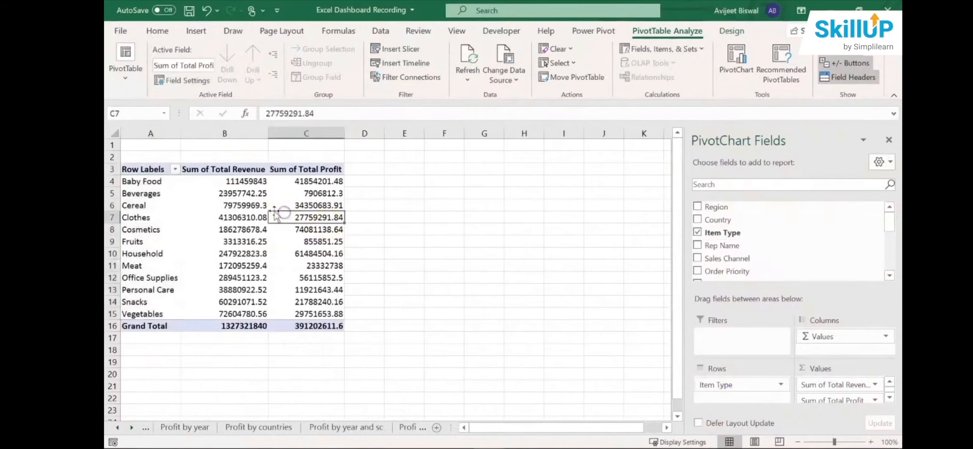
left_click(256, 207)
left_click(195, 33)
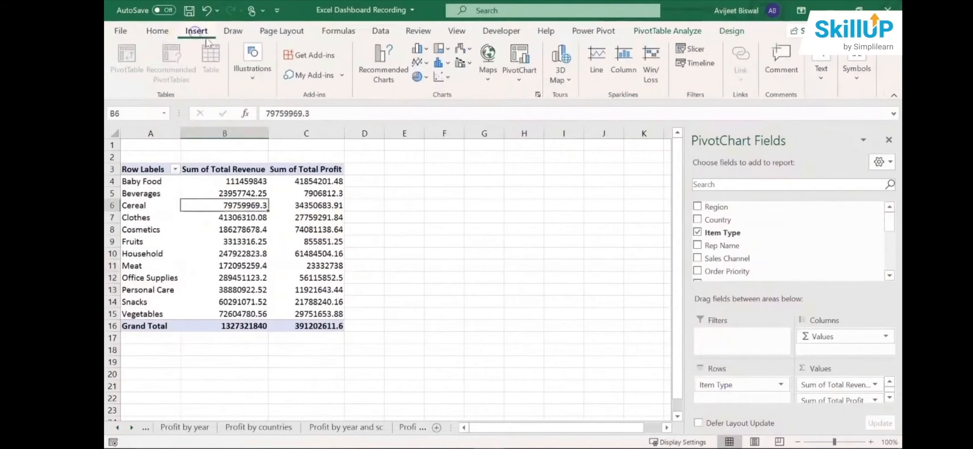
left_click(393, 75)
left_click(364, 354)
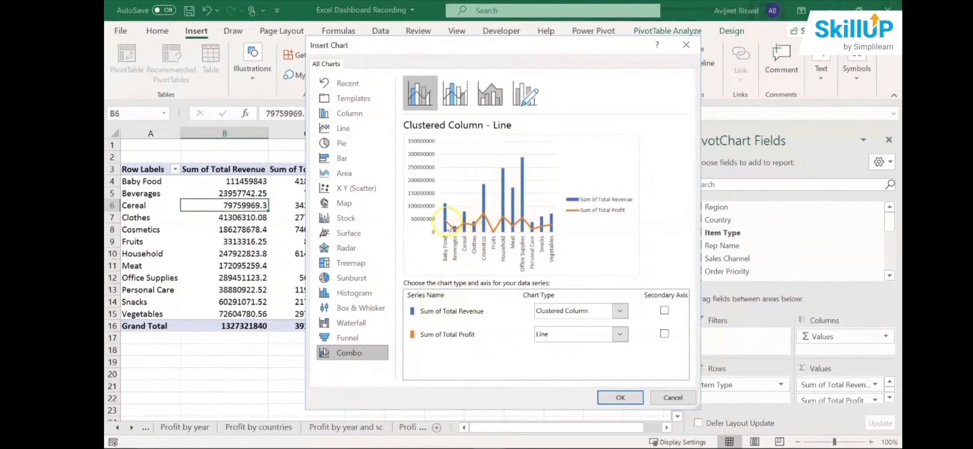
left_click(615, 398)
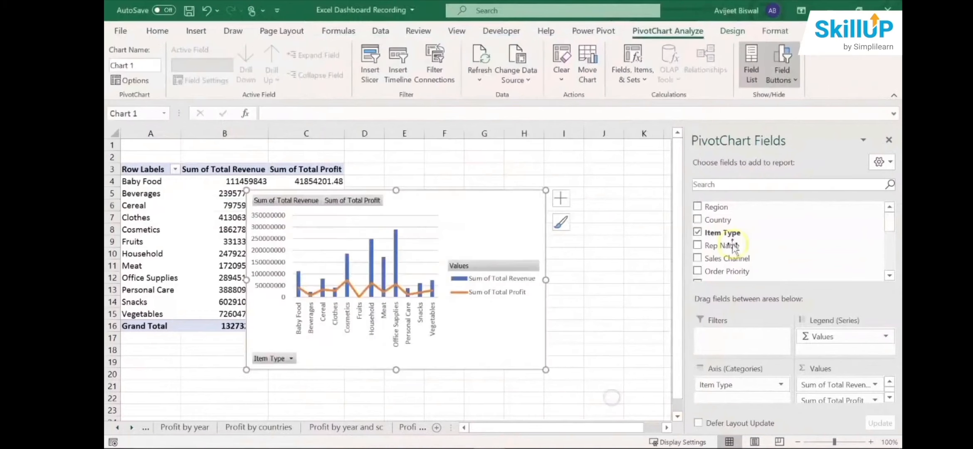
left_click(888, 140)
left_click_drag(474, 214, 644, 201)
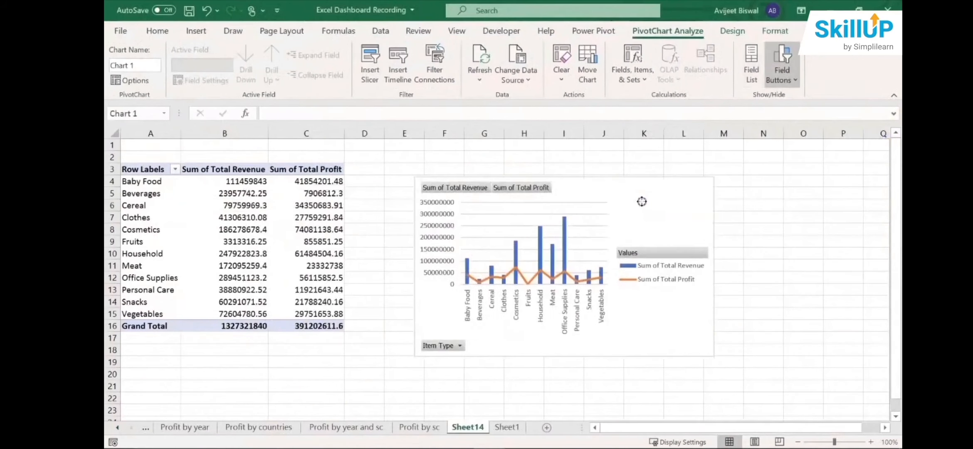
- Hide all field buttons on the combo chart and delete its legend
right_click(464, 191)
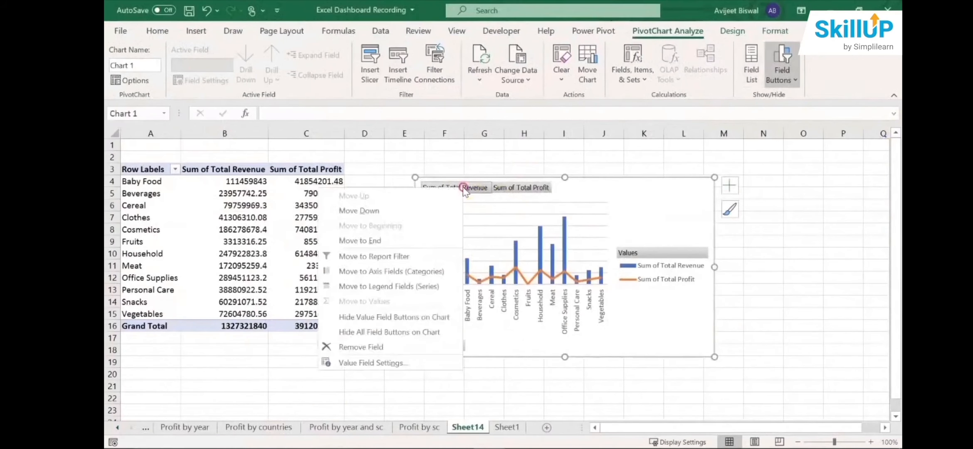
left_click(393, 332)
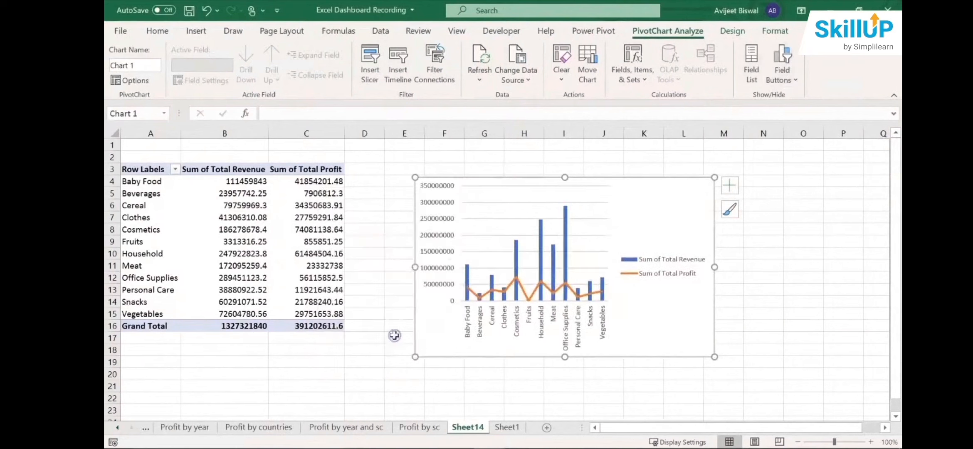
left_click(648, 269)
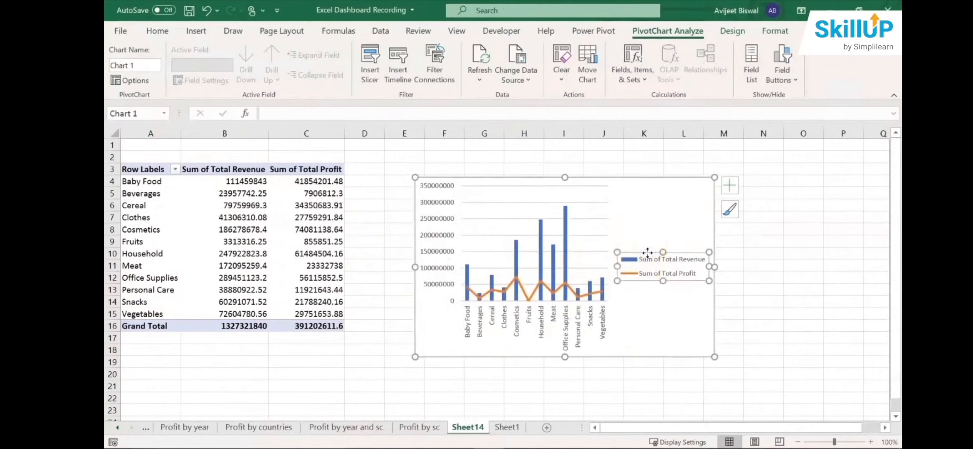
key("Delete")
- Add a chart title to the combo chart reading "Revenue and Profit by Items"
left_click(727, 187)
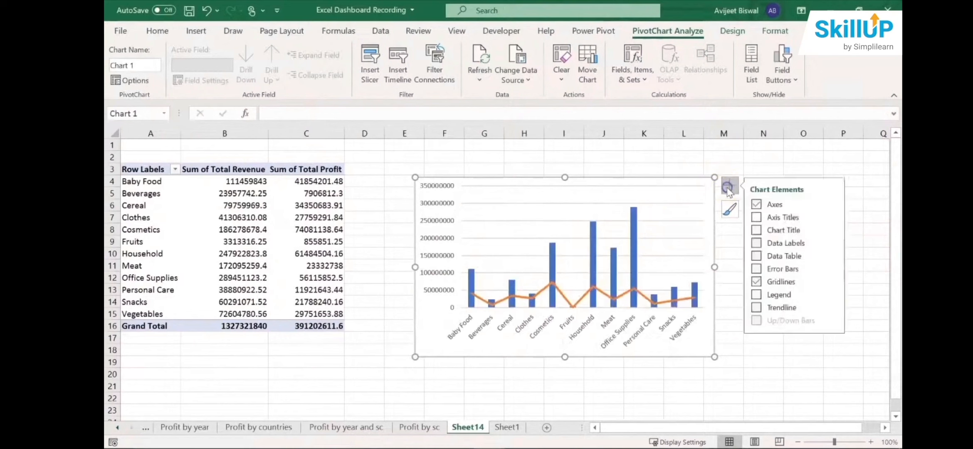
left_click(757, 233)
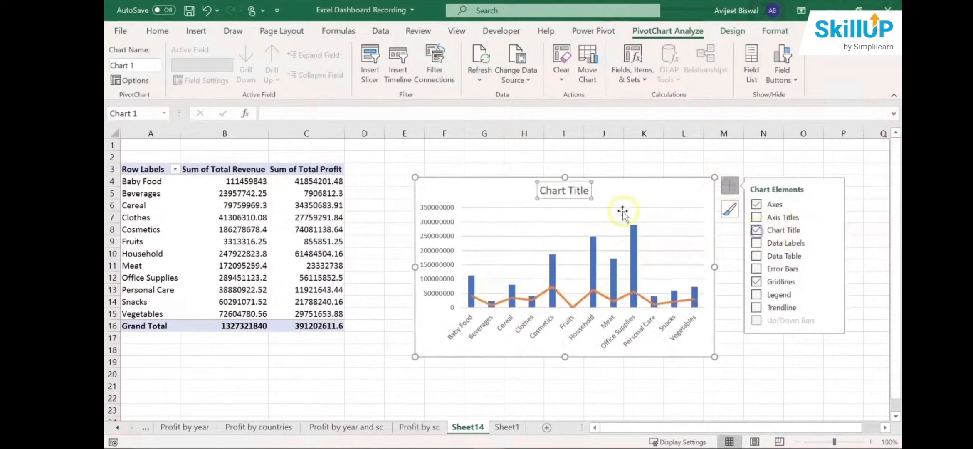
triple_click(555, 191)
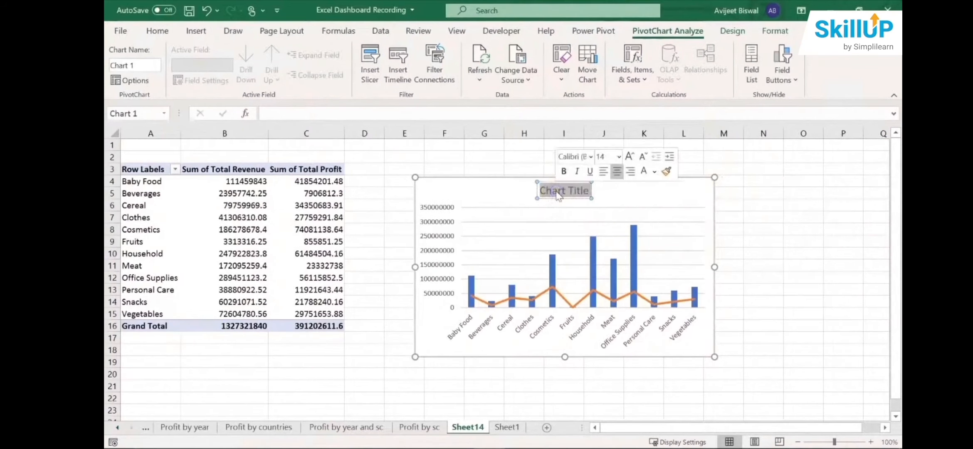
type("R")
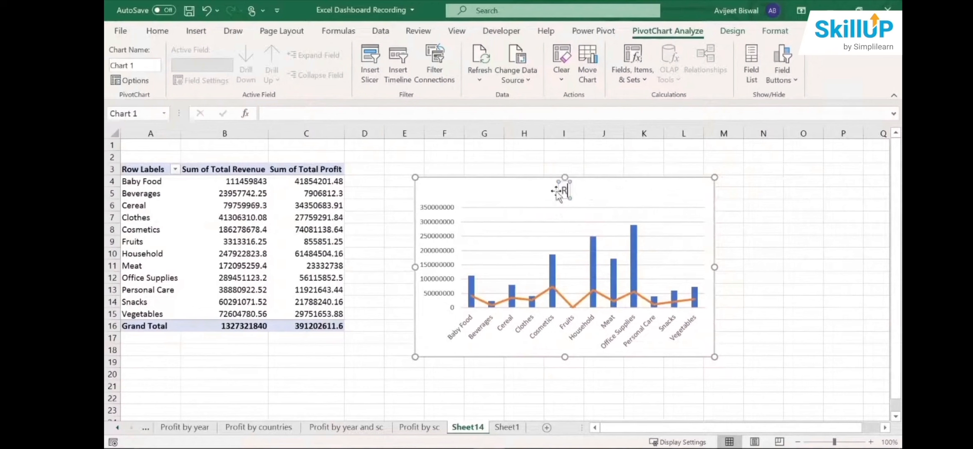
type("eve")
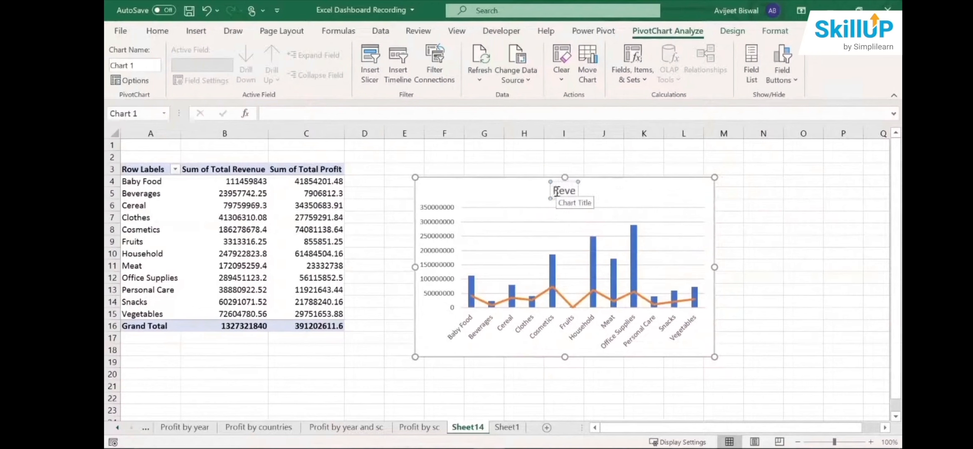
type("nue amd")
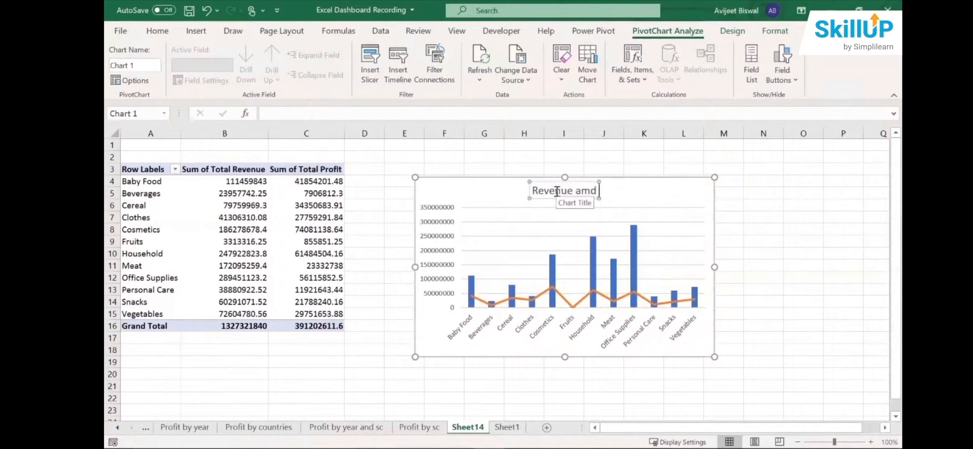
key("BackSpace")
key("BackSpace")
key("BackSpace")
type("nd P")
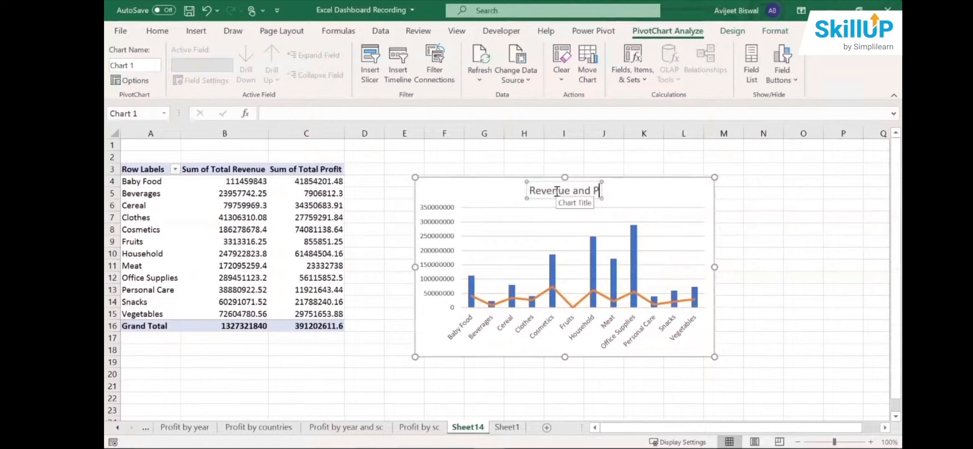
type("rofit by Ite")
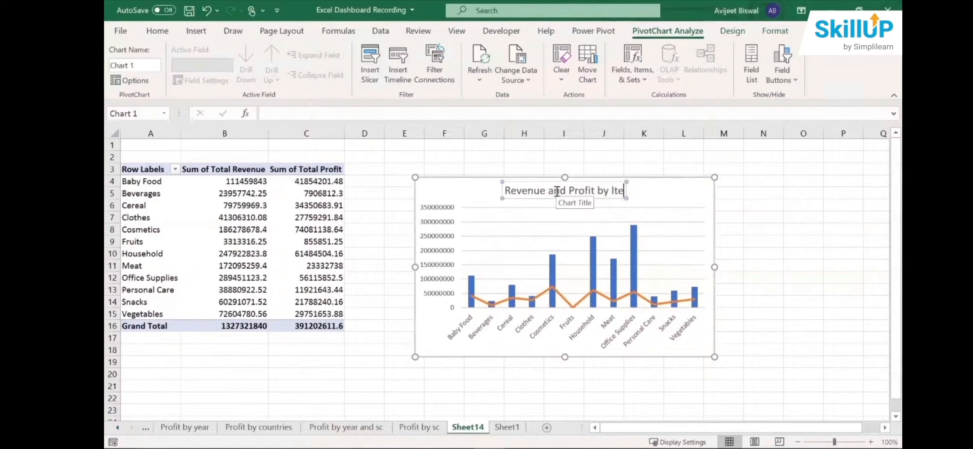
type("ms")
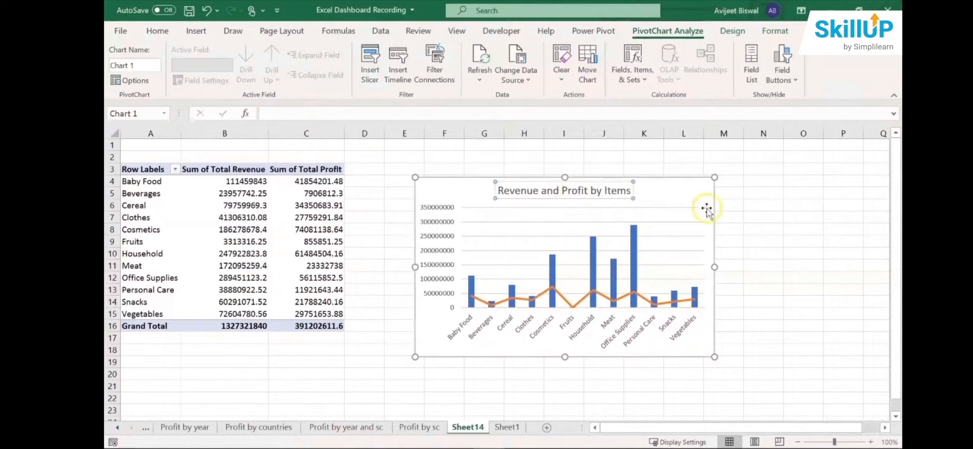
left_click(725, 216)
- Recolour the combo chart with the green monochromatic palette and shift the chart slightly up and to the left
left_click(632, 235)
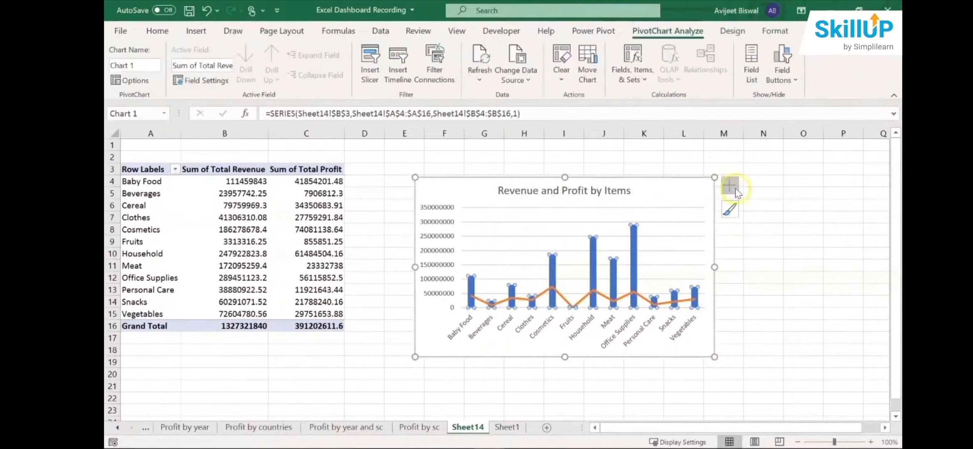
left_click(730, 210)
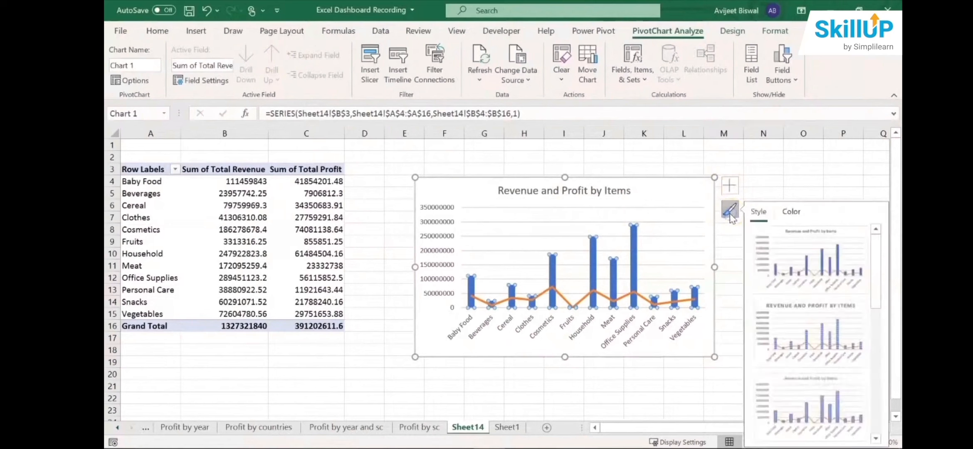
left_click(791, 212)
left_click(821, 284)
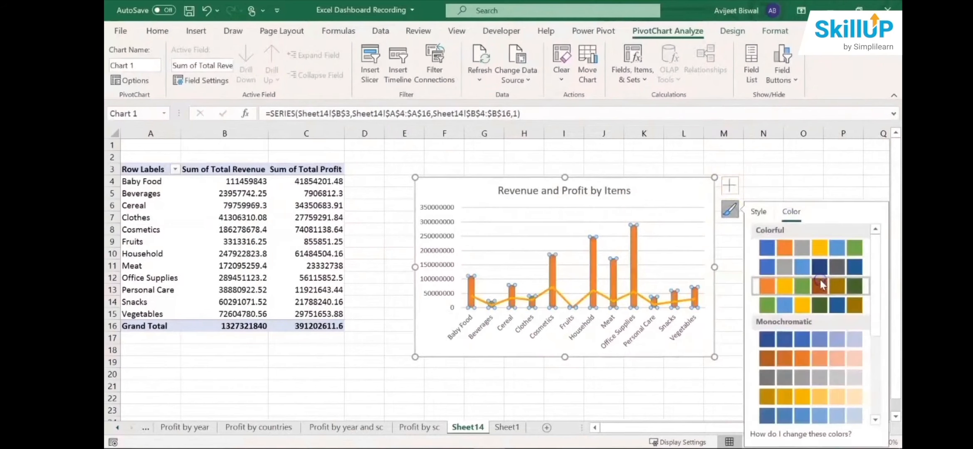
scroll(817, 306, "down", 5)
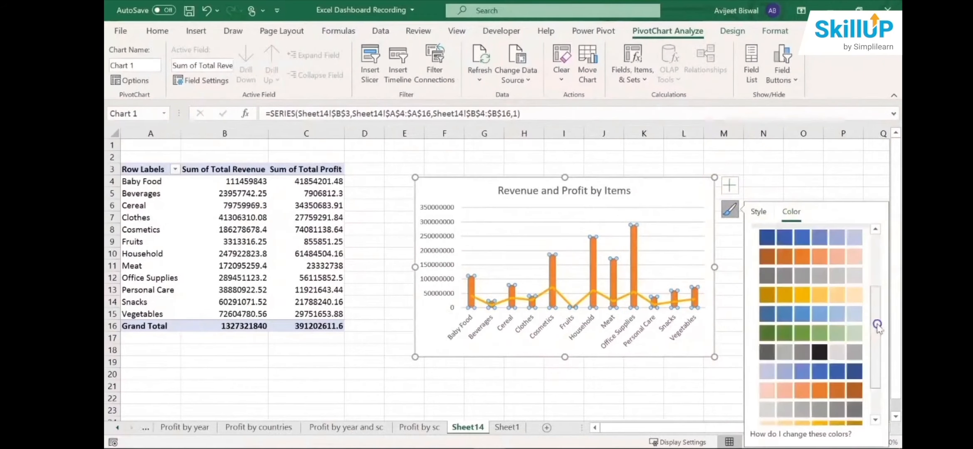
left_click(819, 308)
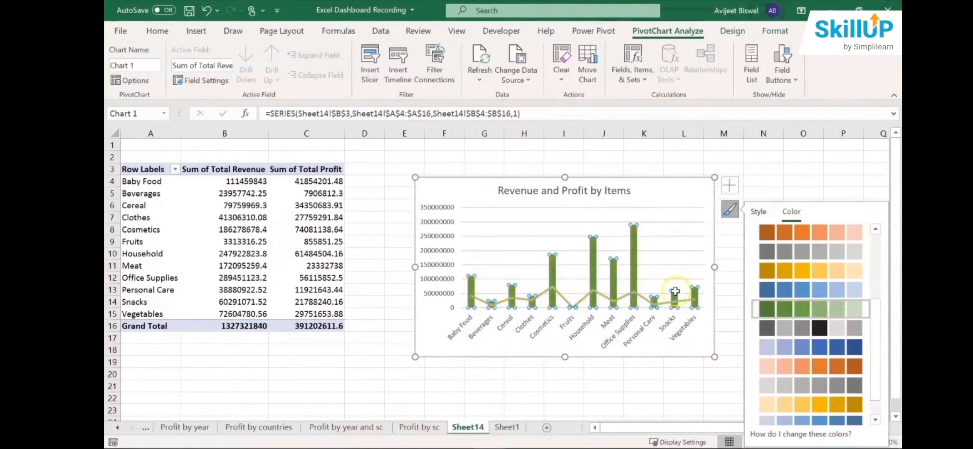
left_click(748, 188)
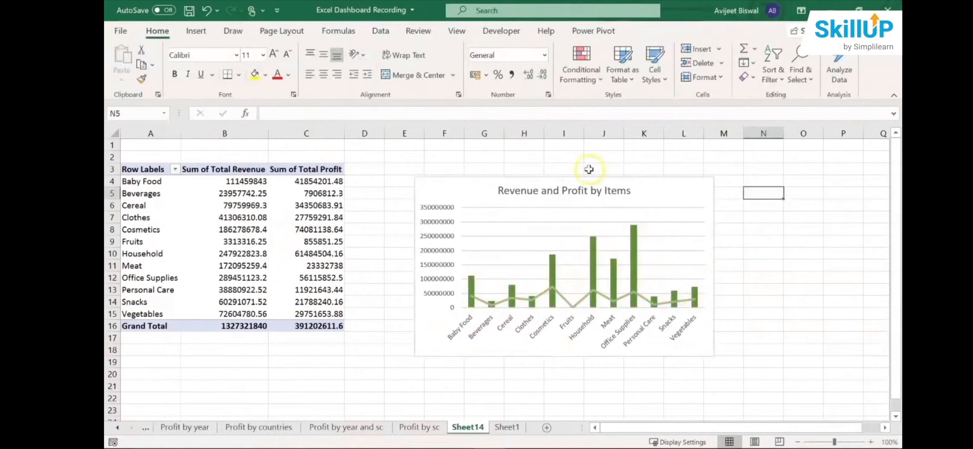
left_click_drag(572, 354, 566, 351)
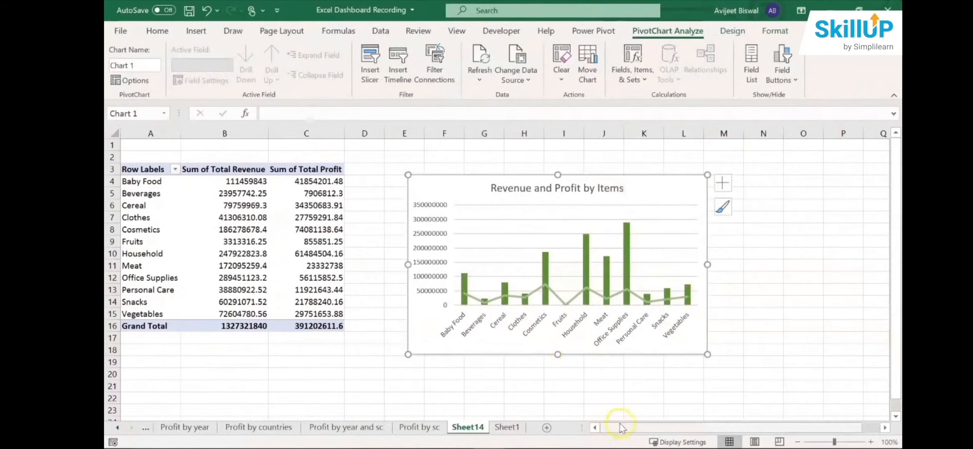
- Look through the charts on the Profit by year and sc, Profit by countries, Profit by year and Profit by sc sheets
left_click(419, 428)
left_click(361, 429)
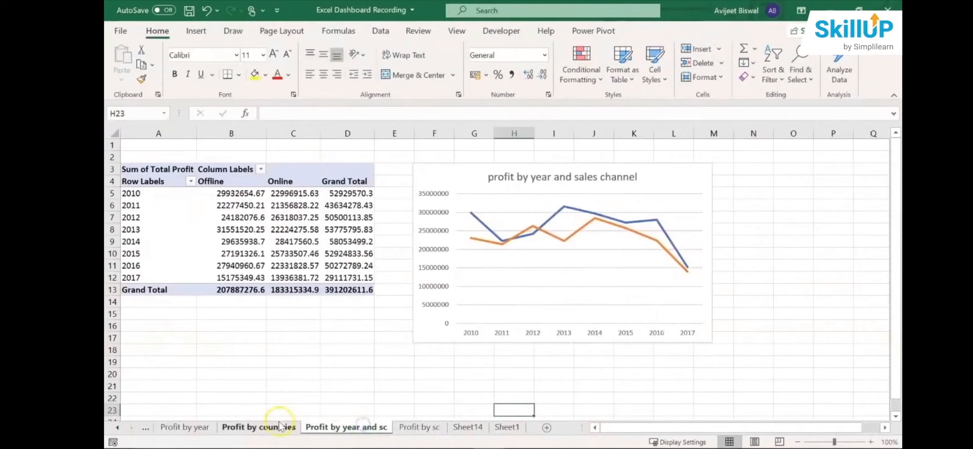
left_click(275, 428)
left_click(197, 427)
left_click(419, 428)
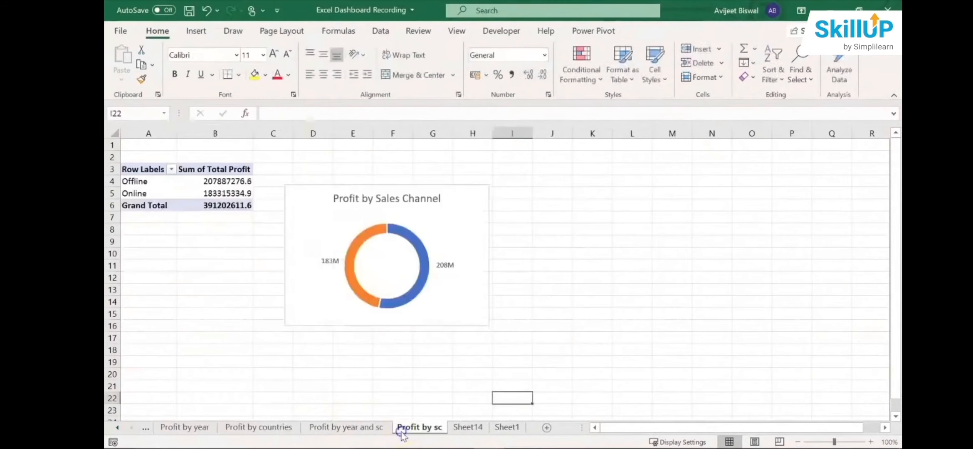
- Add a new sheet after Sheet14 and name it Profit Dashboard
left_click(457, 430)
left_click(496, 431)
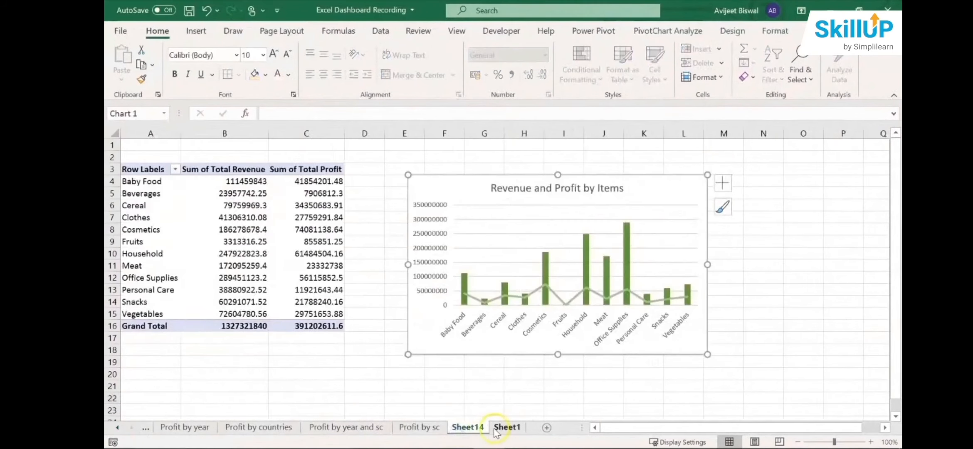
left_click(547, 428)
double_click(510, 427)
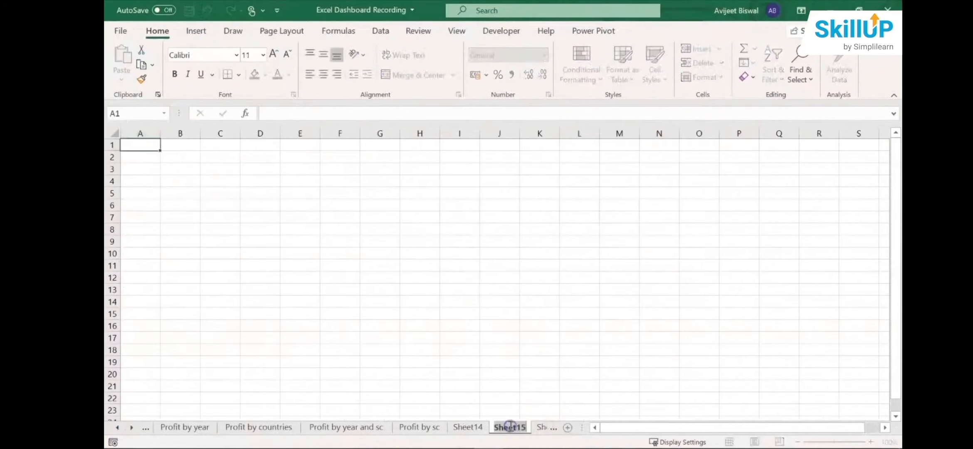
type("D")
key("BackSpace")
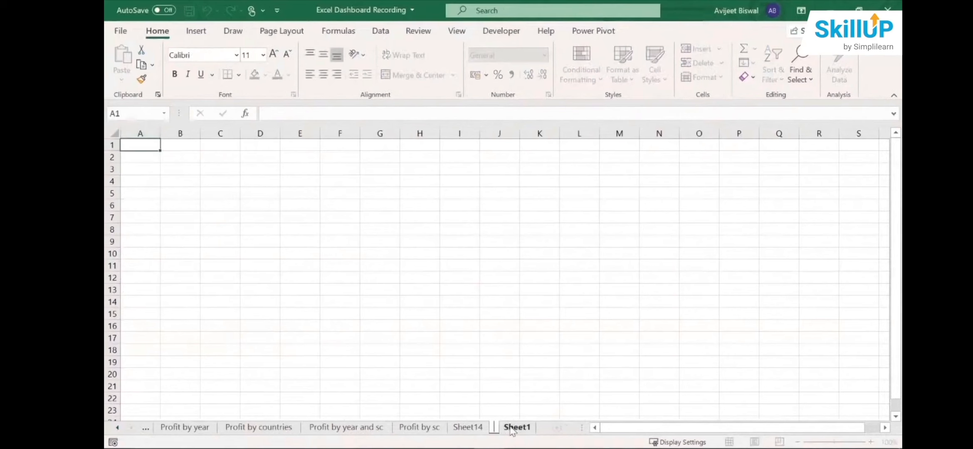
type("Profit Dash")
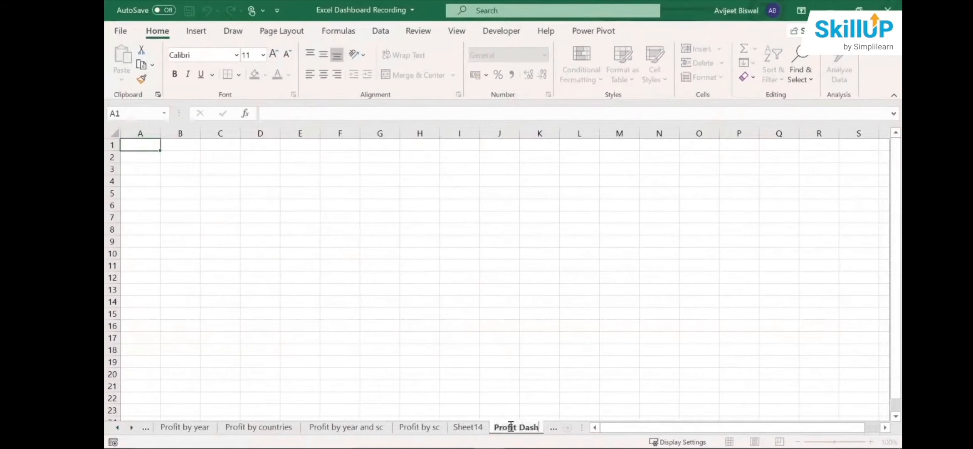
type("board")
key("Return")
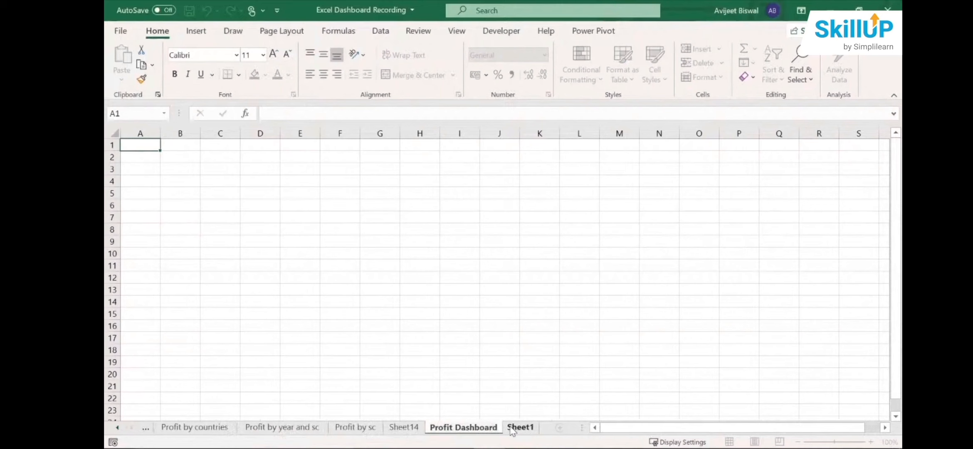
- Hide the gridlines on the Profit Dashboard sheet
left_click(371, 240)
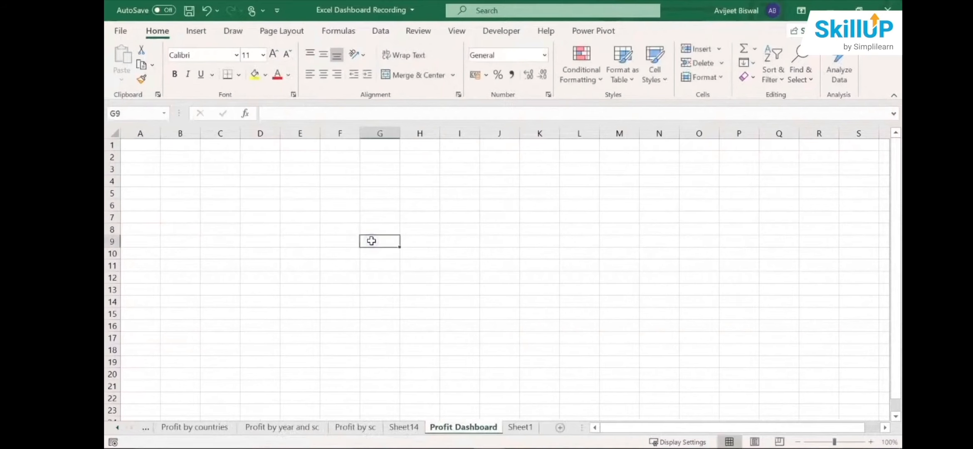
left_click(275, 183)
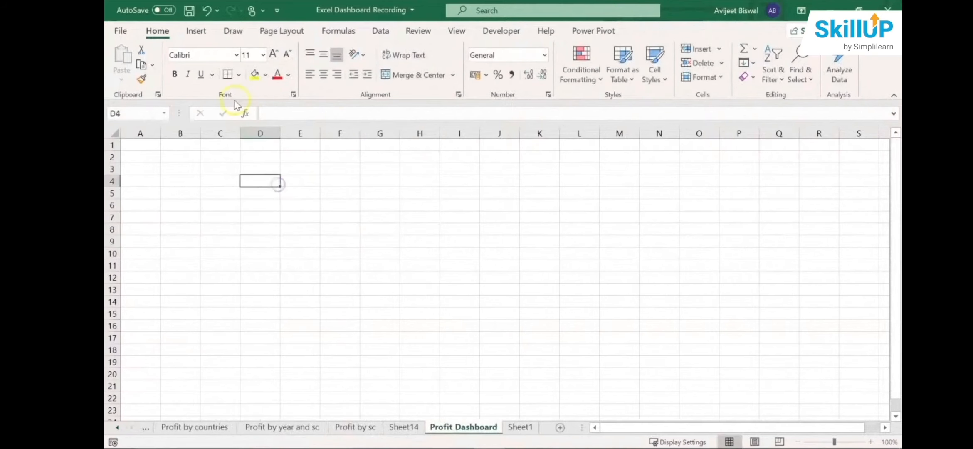
left_click(456, 33)
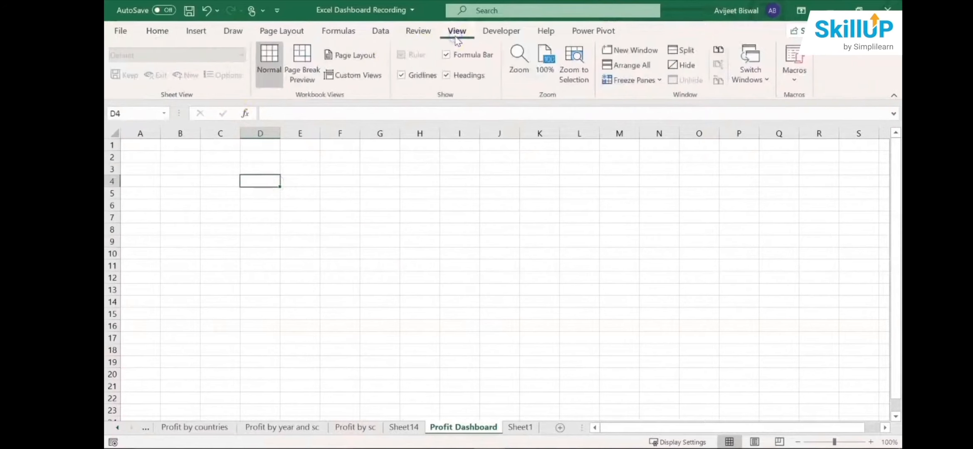
left_click(398, 78)
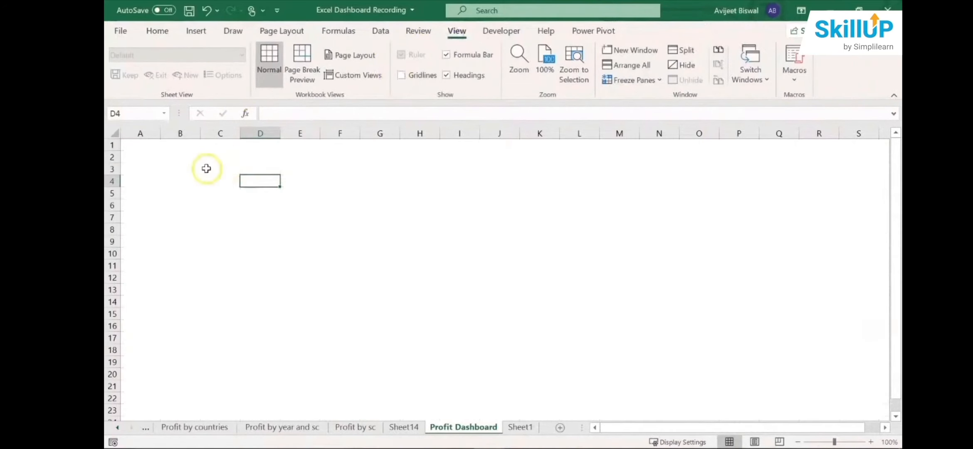
- Insert the picture Dashboard BG from the Excel Dashboard Files folder at cell A1
left_click(135, 147)
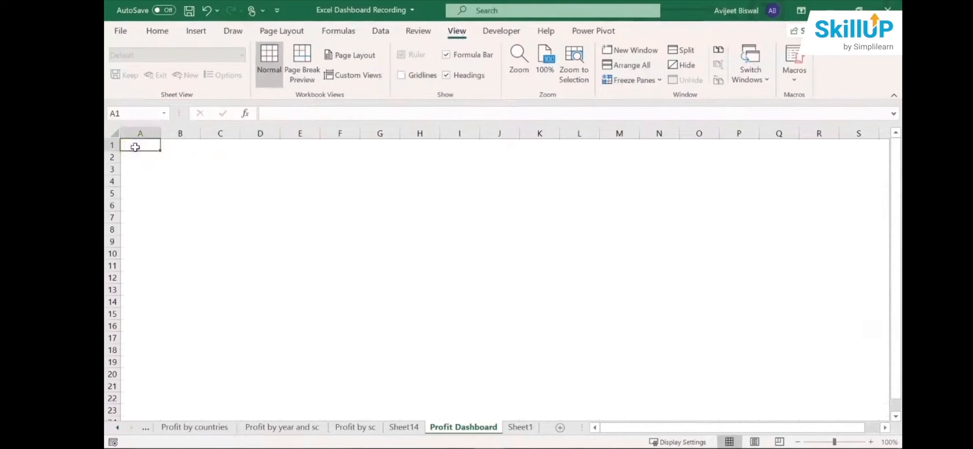
left_click(196, 33)
left_click(243, 82)
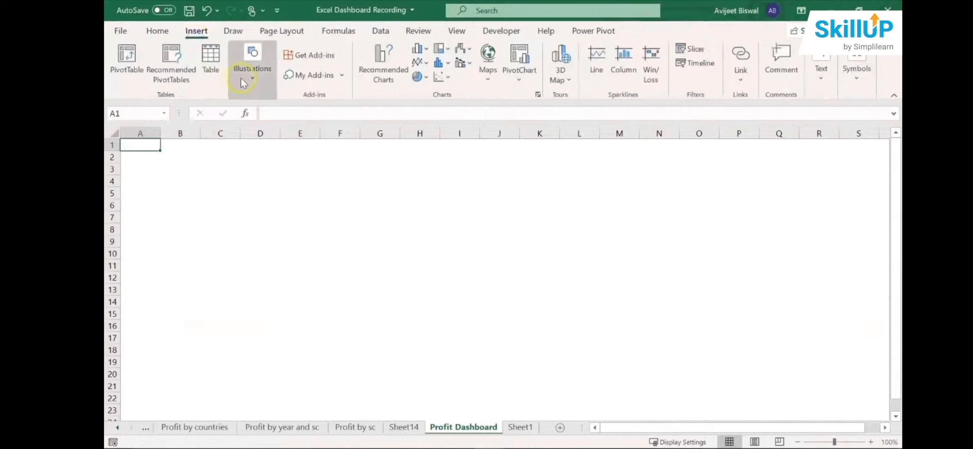
left_click(249, 129)
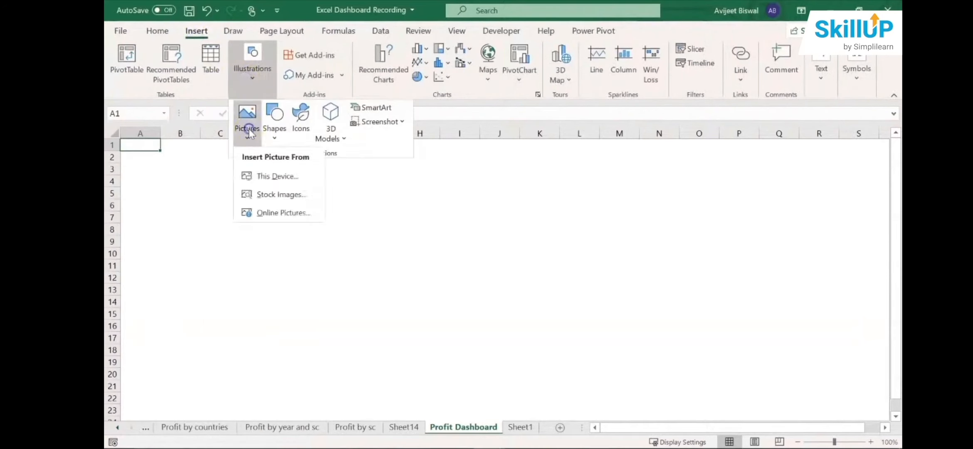
left_click(273, 176)
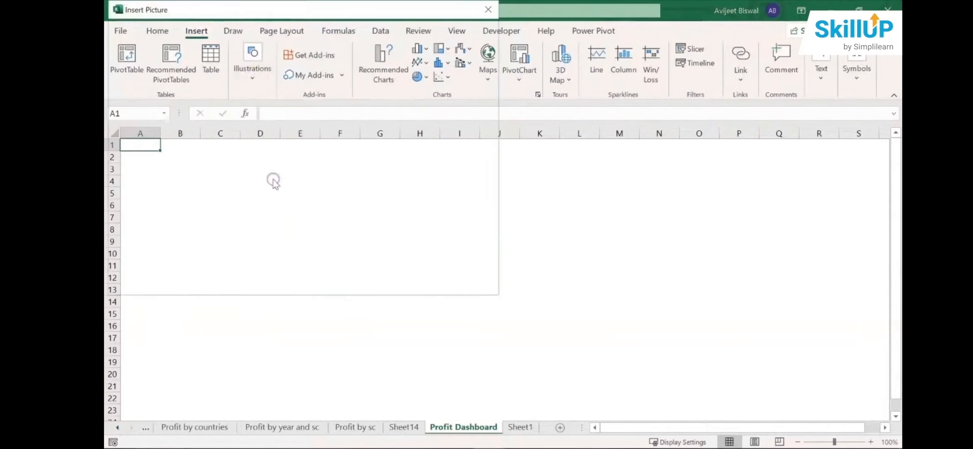
left_click(448, 111)
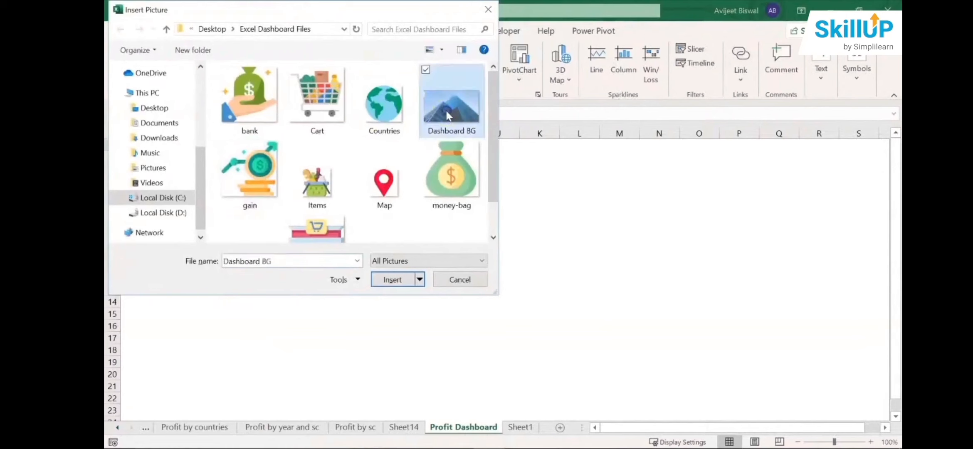
left_click(411, 285)
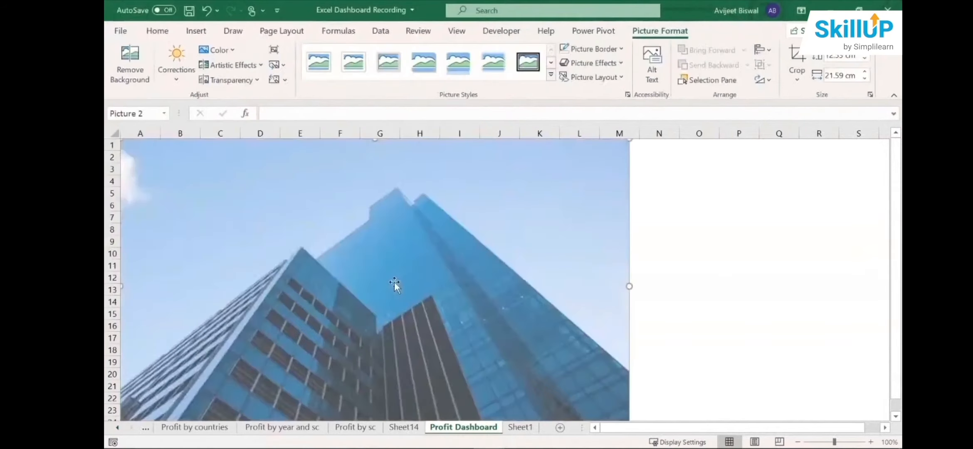
- Enlarge the background picture proportionally to about 35.4 cm wide, so that it reaches down to row 40
left_click_drag(898, 294, 901, 406)
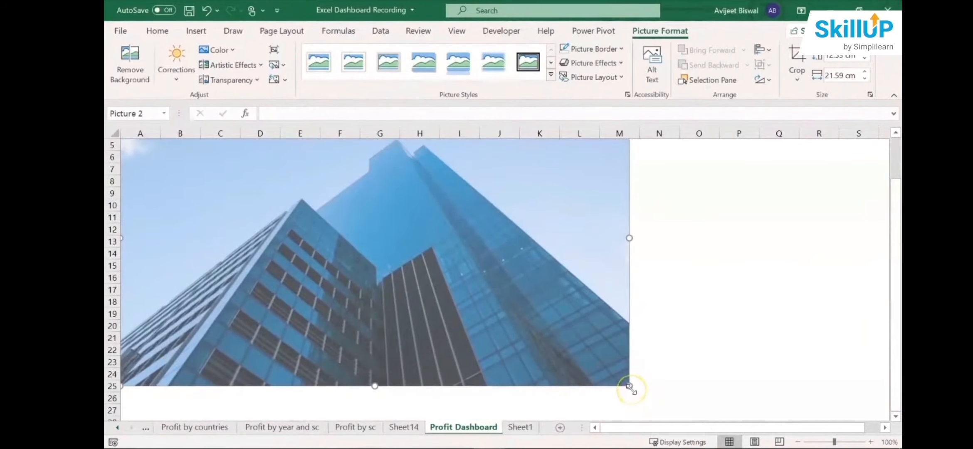
left_click_drag(630, 387, 829, 428)
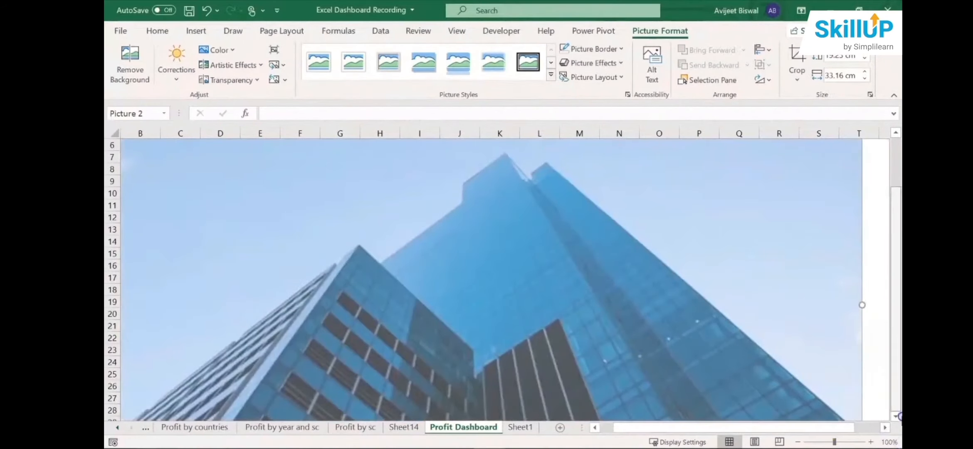
scroll(897, 421, "down", 4)
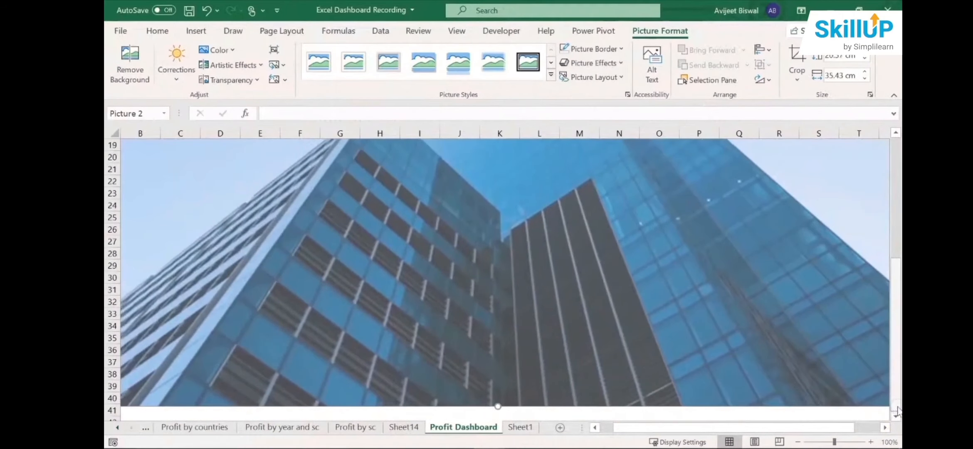
left_click_drag(894, 371, 880, 200)
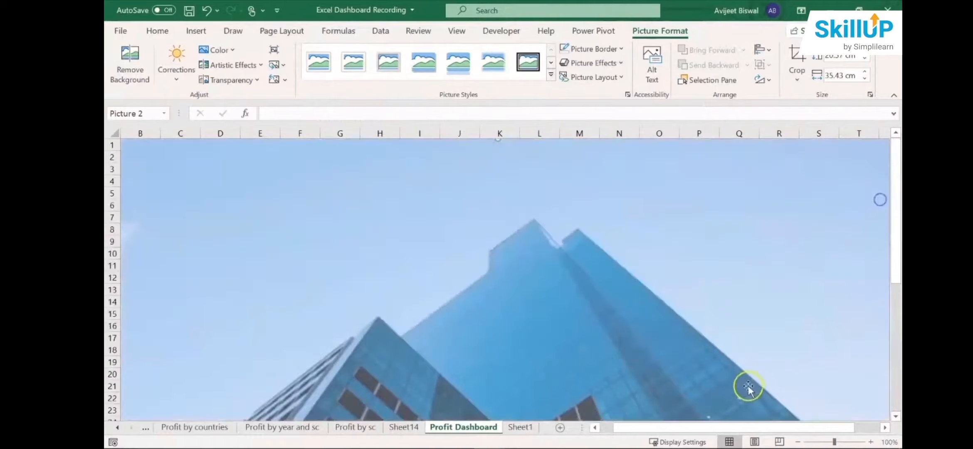
left_click_drag(724, 427, 590, 443)
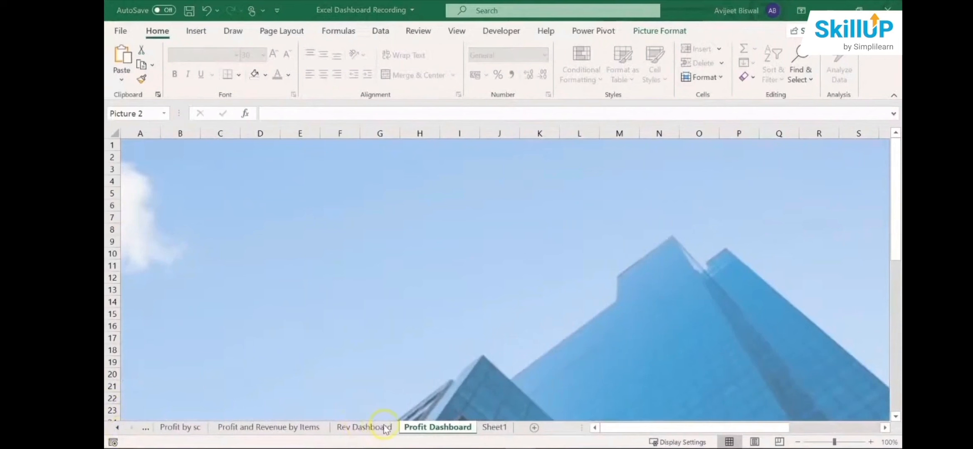
- Copy the title text box with its four cart and shop icons from Rev Dashboard to Profit Dashboard, centred along the sheet's upper edge
left_click(365, 428)
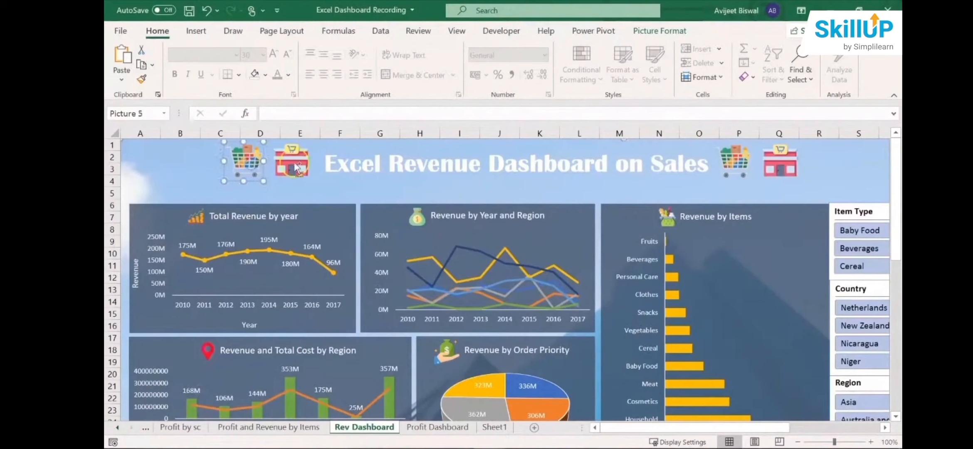
left_click(293, 163, "ctrl")
left_click(441, 161, "ctrl")
left_click(735, 162, "ctrl")
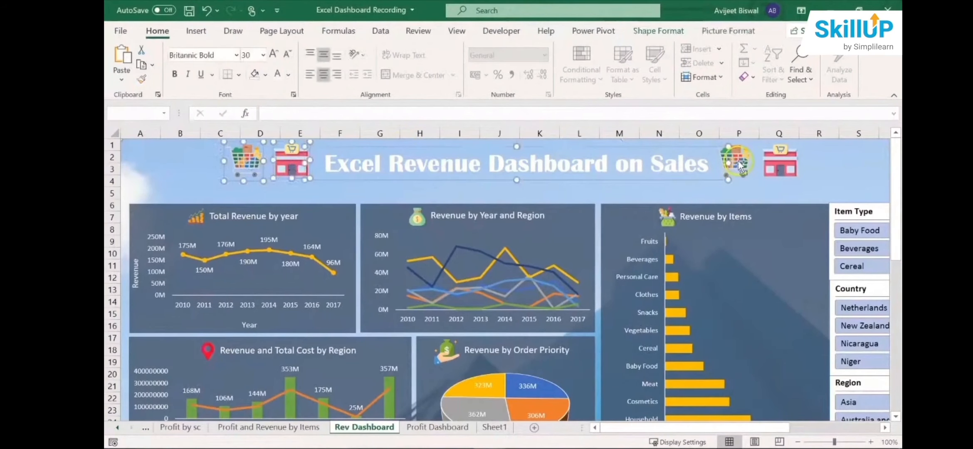
left_click(781, 166, "ctrl")
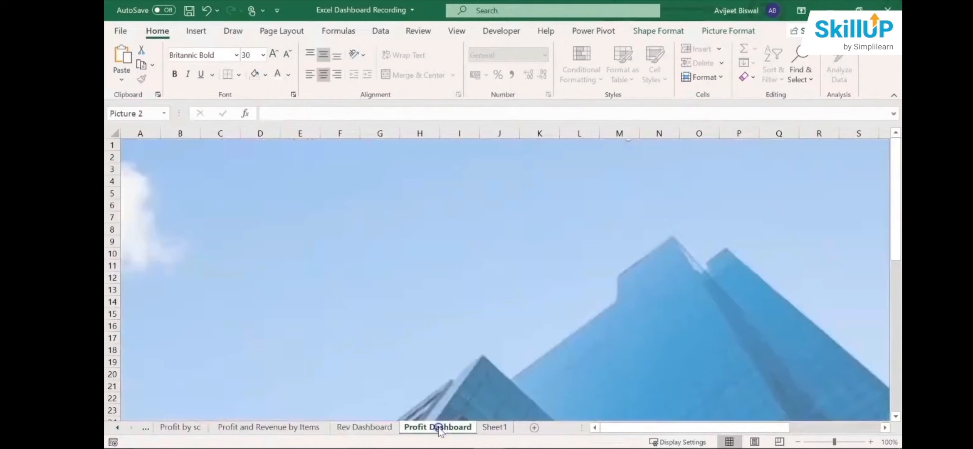
left_click(437, 427)
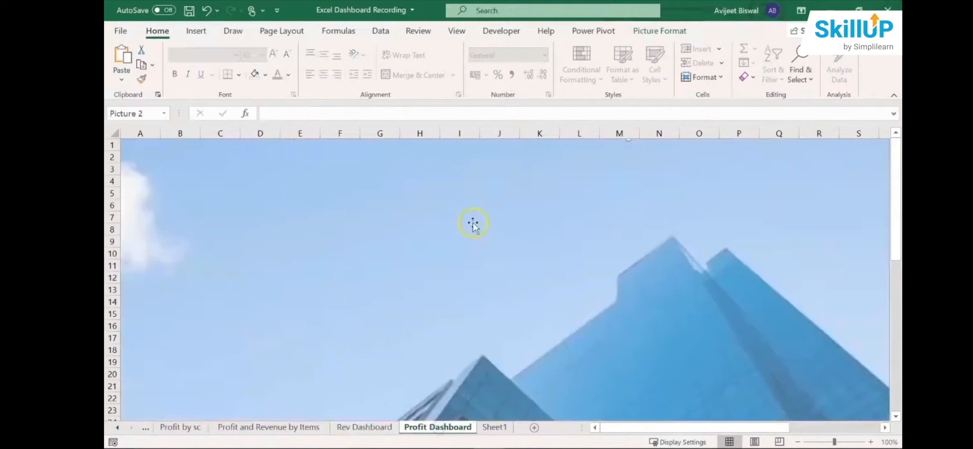
key("ctrl+v")
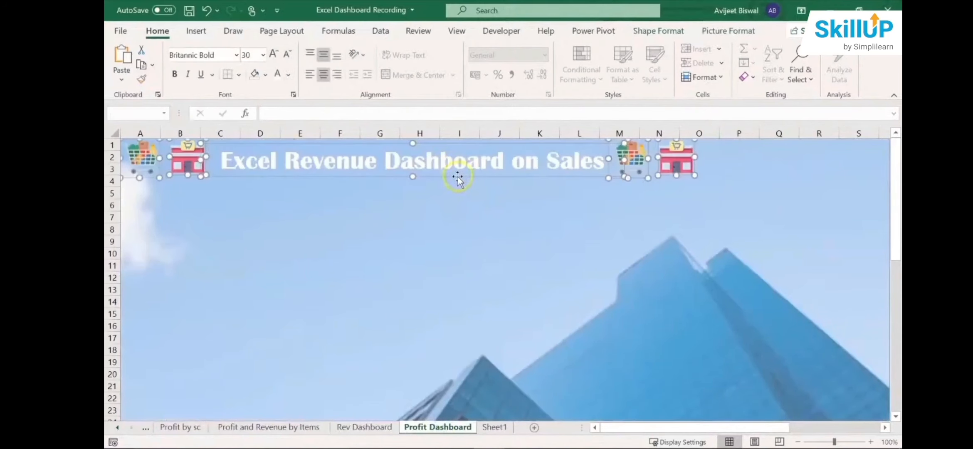
left_click_drag(458, 176, 555, 184)
- Change the copied dashboard title to "Excel Profit Dashboard on Sales"
left_click(415, 164)
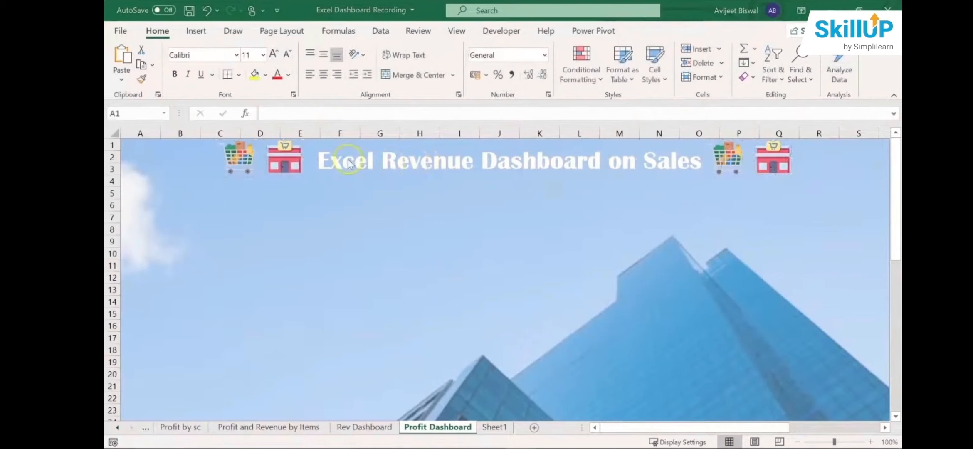
left_click(537, 167)
double_click(407, 169)
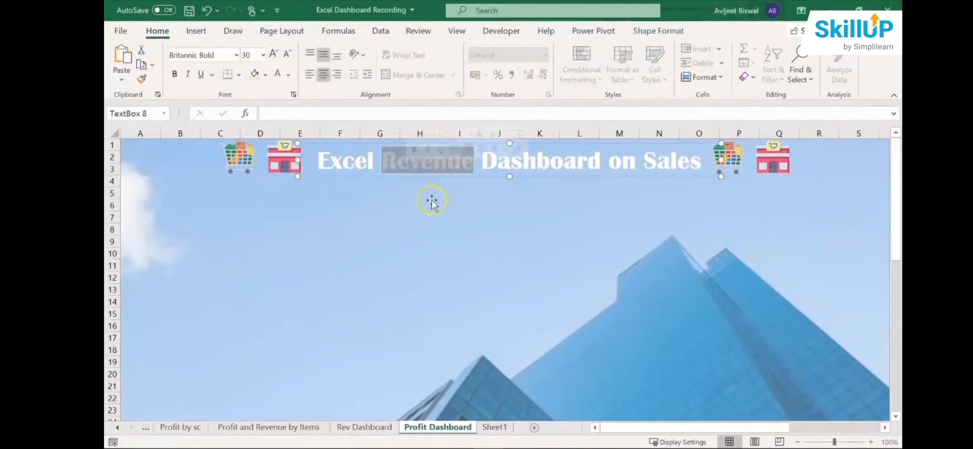
type("Profit")
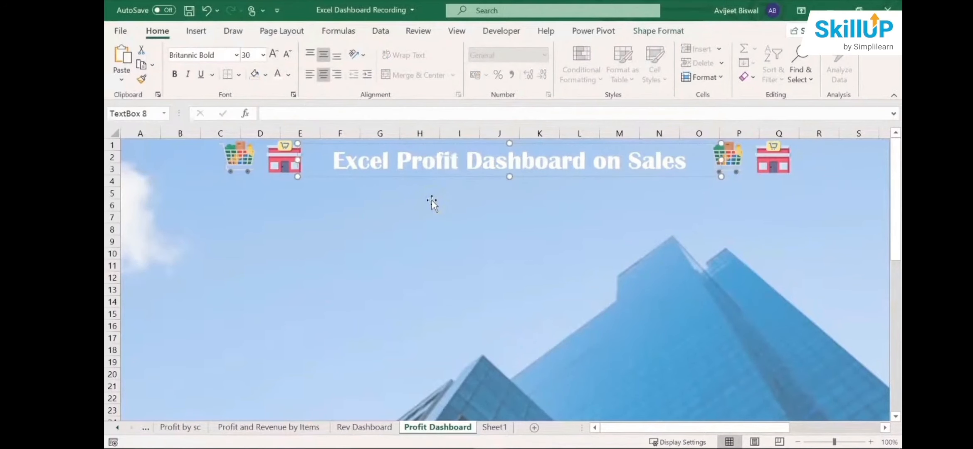
left_click(410, 255)
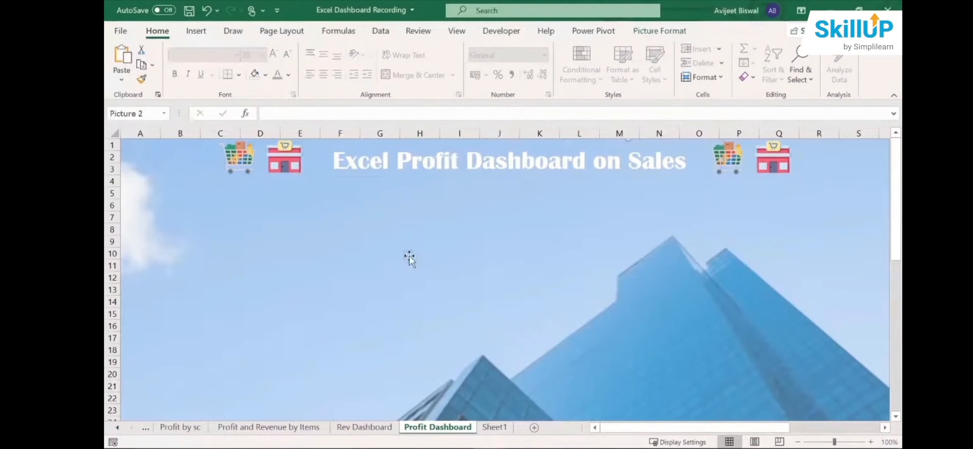
- Copy the Profit by Sales Channel doughnut chart from the Profit by sc sheet to Profit Dashboard and place it below the title
left_click(361, 428)
left_click(301, 428)
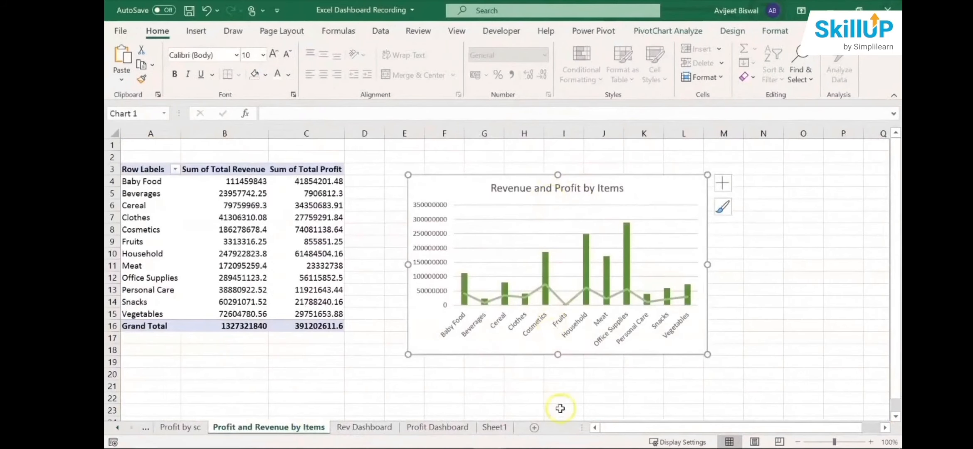
left_click(168, 428)
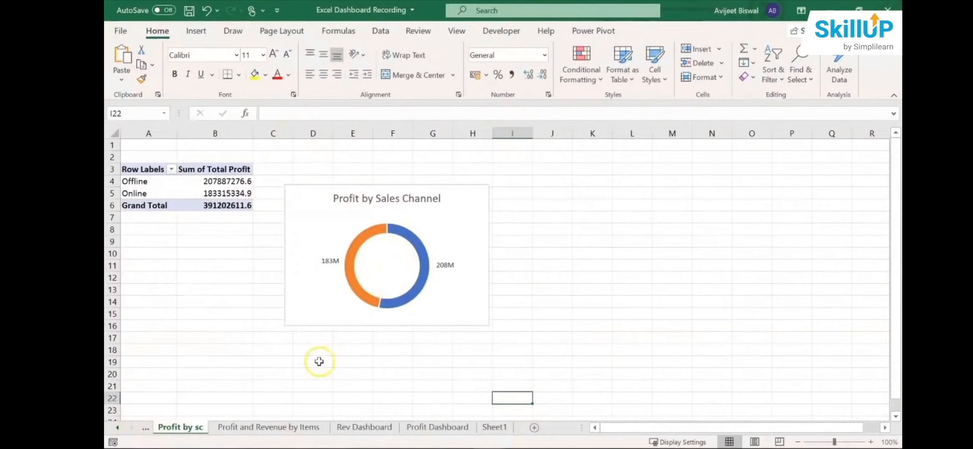
left_click(444, 430)
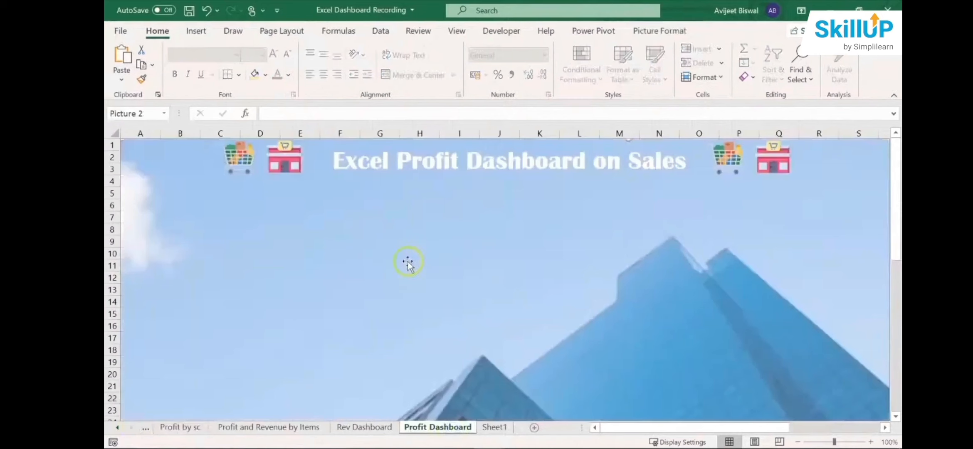
left_click(189, 429)
left_click(348, 196)
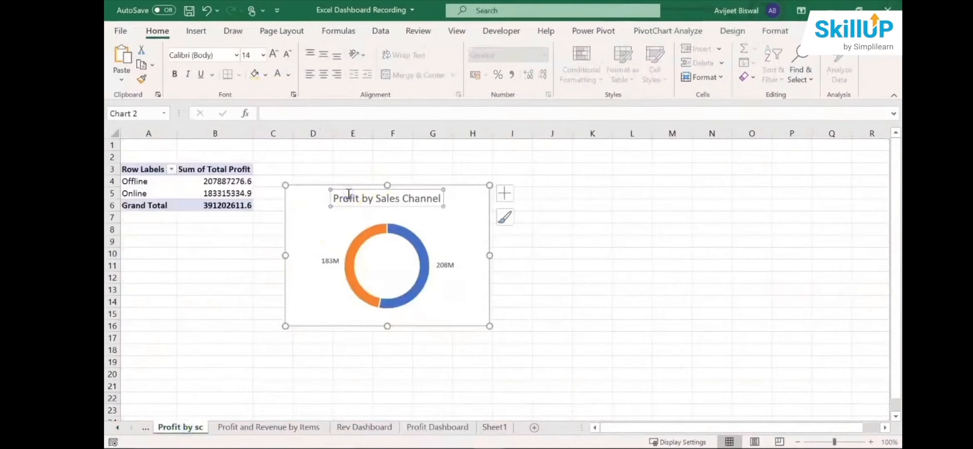
left_click(442, 427)
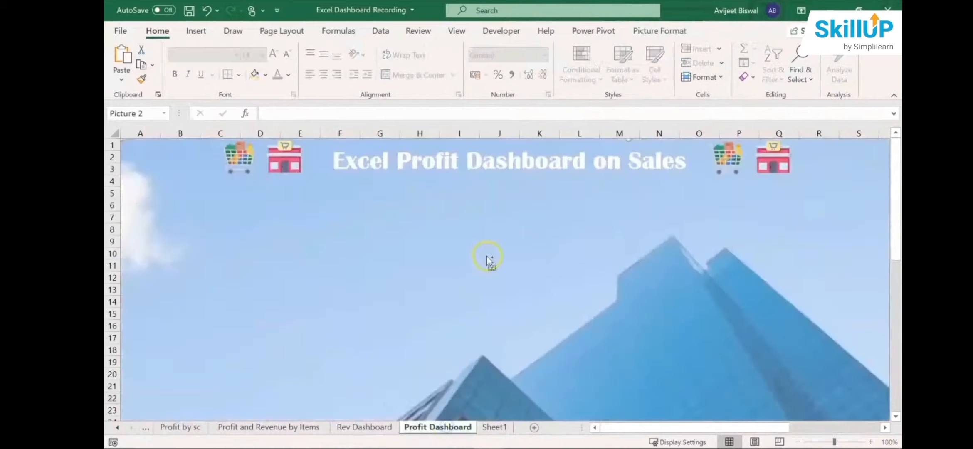
key("ctrl+v")
left_click_drag(295, 147, 489, 209)
- Copy the Revenue and Profit by Items chart from its sheet to Profit Dashboard, place it beside the doughnut chart and shrink it proportionally
left_click(275, 426)
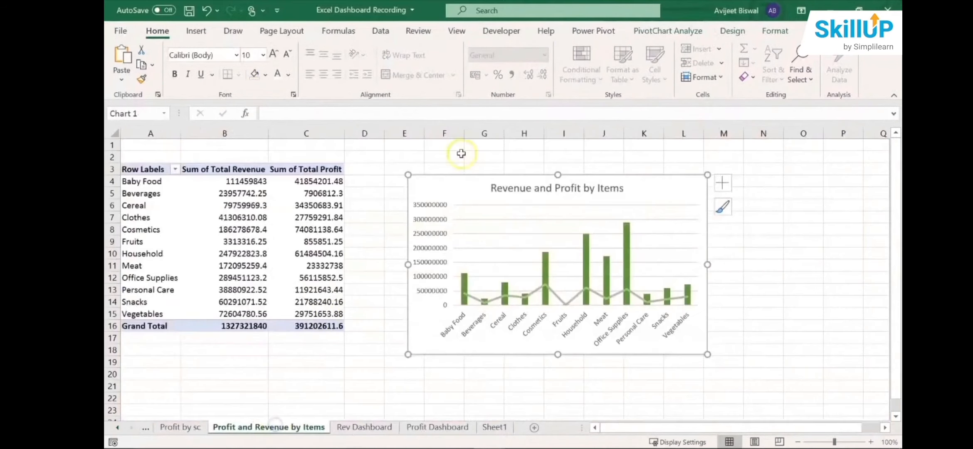
left_click(420, 427)
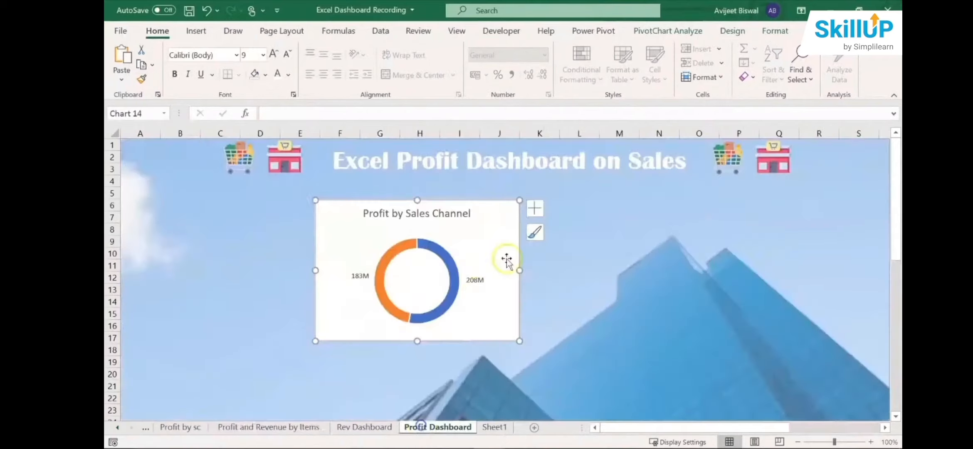
left_click(603, 219)
key("ctrl+v")
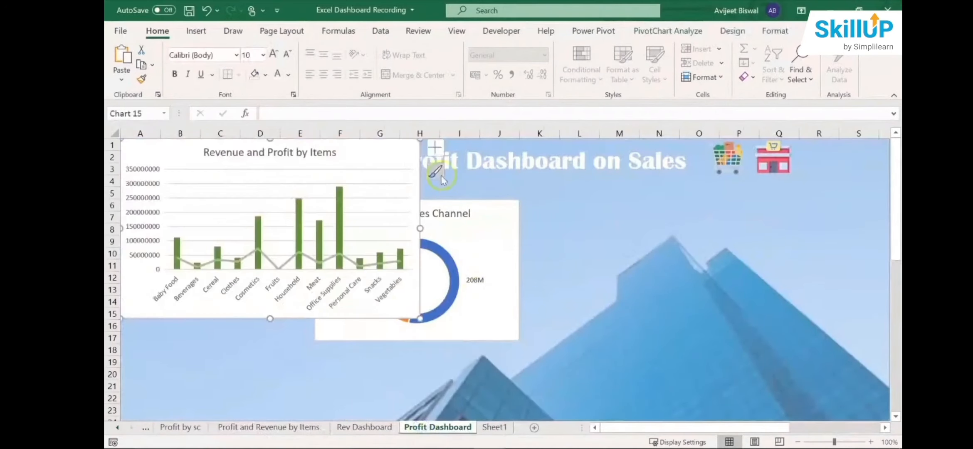
left_click(364, 141)
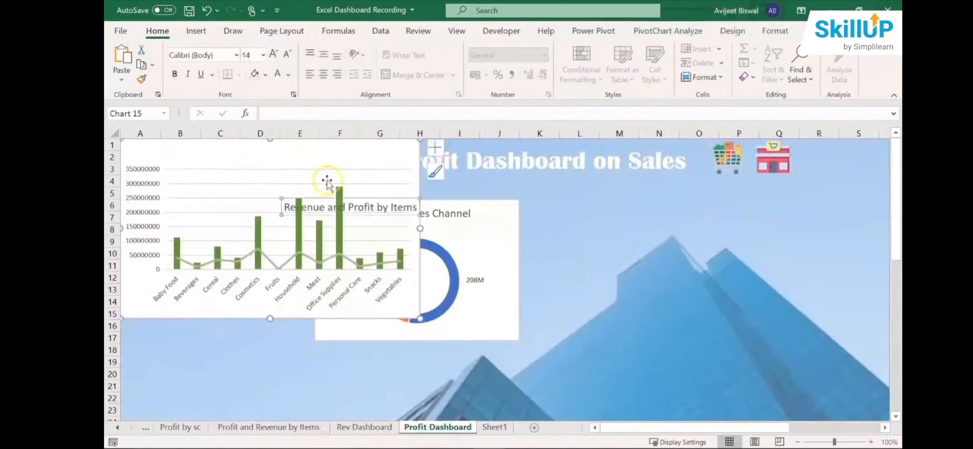
key("ctrl+z")
left_click_drag(343, 158, 766, 217)
left_click_drag(841, 386, 799, 339)
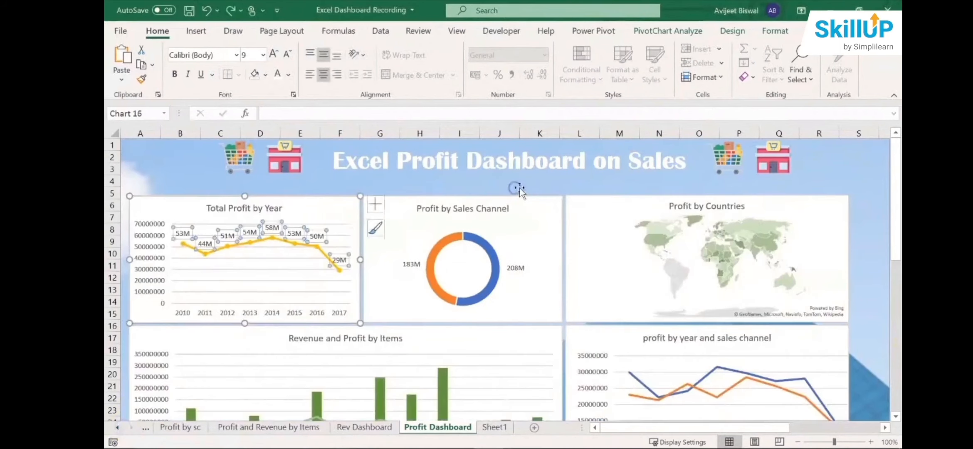
- Review the five charts arranged on Profit Dashboard, from Total Profit by Year down to profit by year and sales channel
left_click(585, 187)
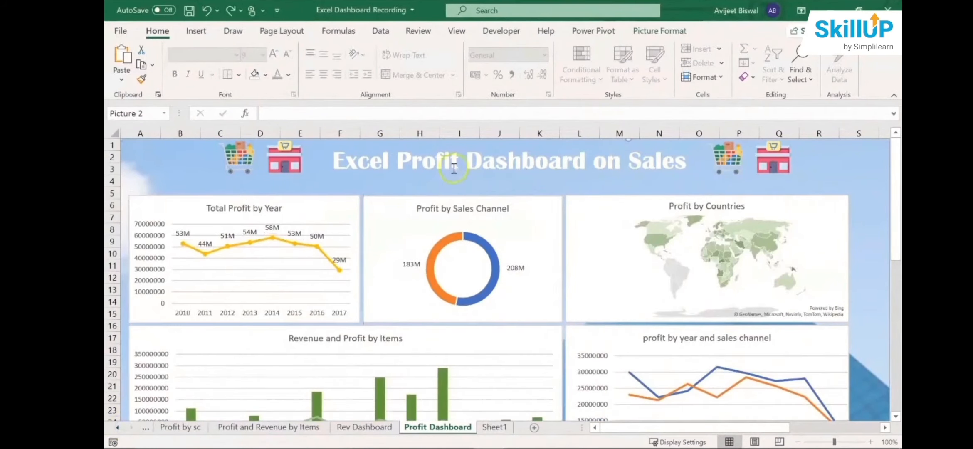
left_click(298, 207)
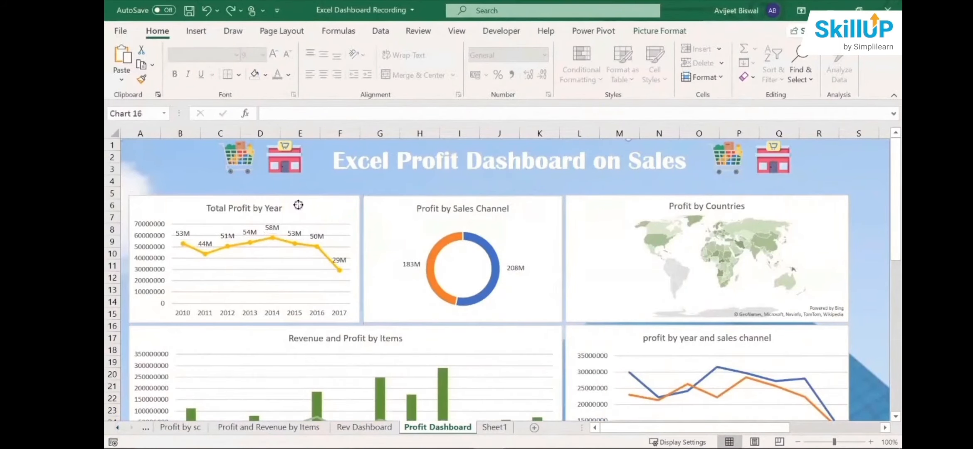
left_click(545, 208)
left_click(808, 212)
left_click_drag(896, 206, 896, 245)
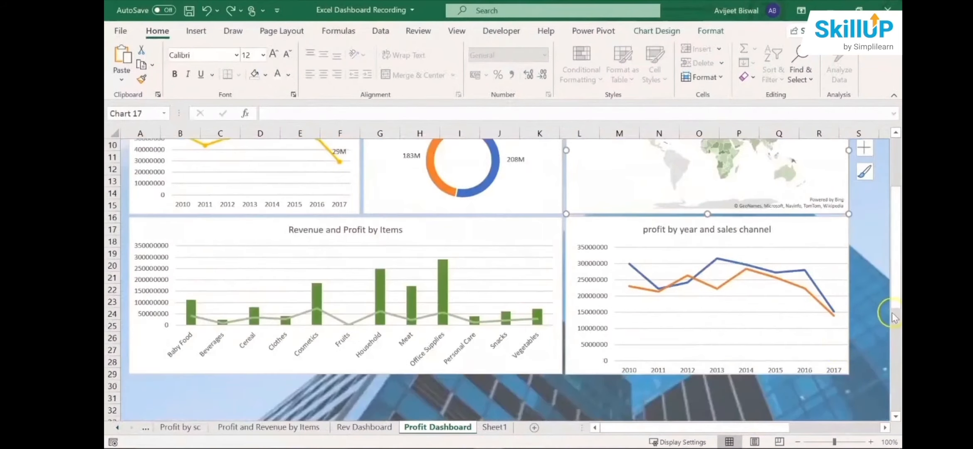
left_click_drag(893, 318, 894, 239)
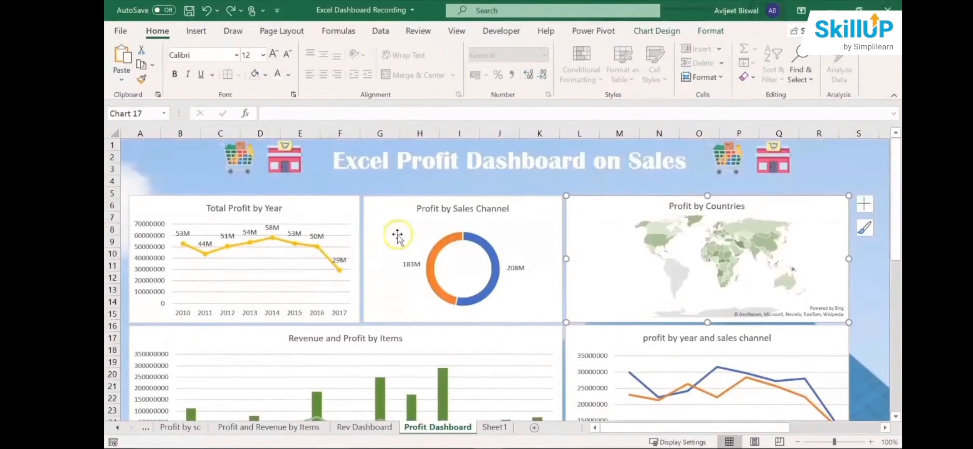
left_click(268, 208)
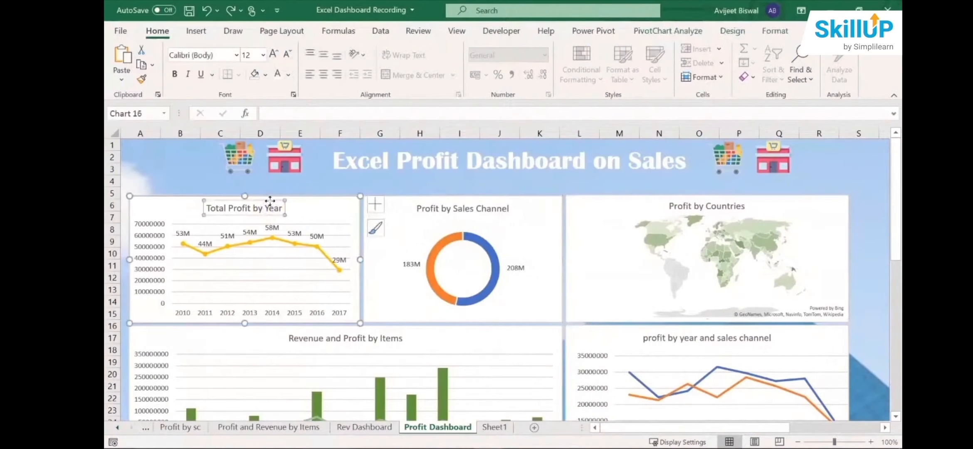
left_click(473, 210)
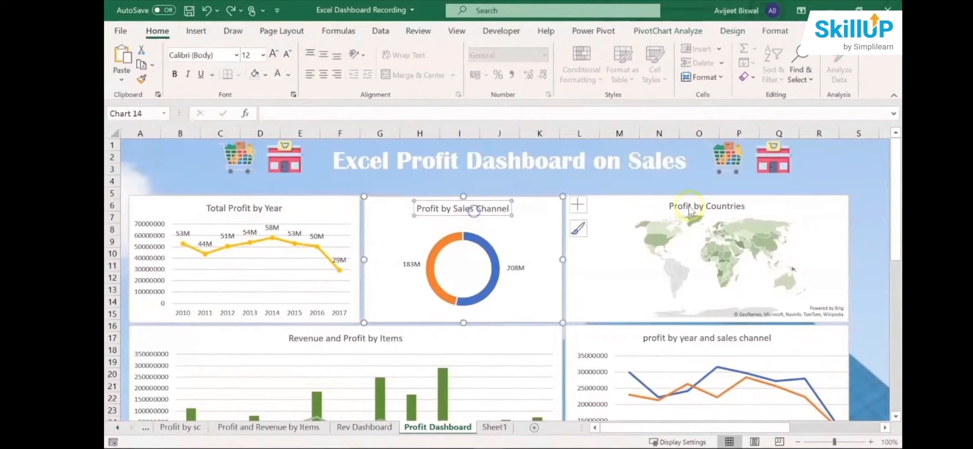
left_click(687, 208)
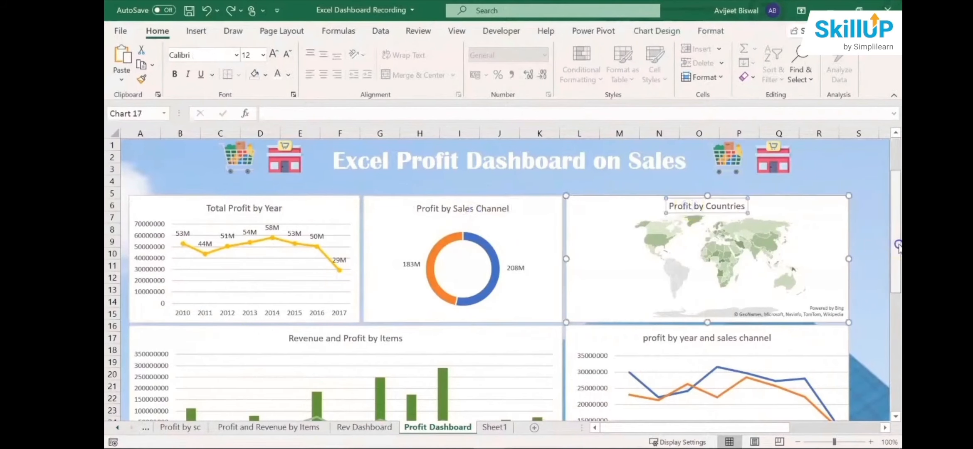
scroll(896, 243, "down", 2)
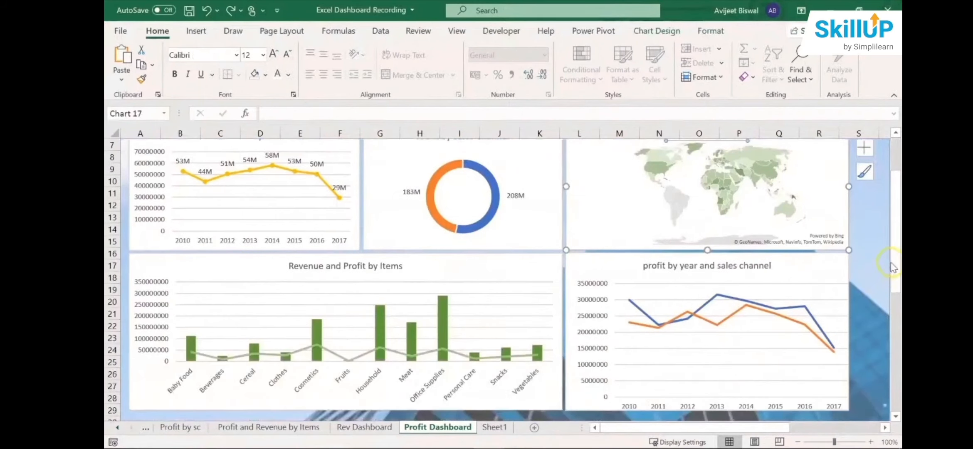
scroll(892, 266, "up", 2)
- Set the chart area of the Total Profit by Year chart to No fill
left_click(334, 207)
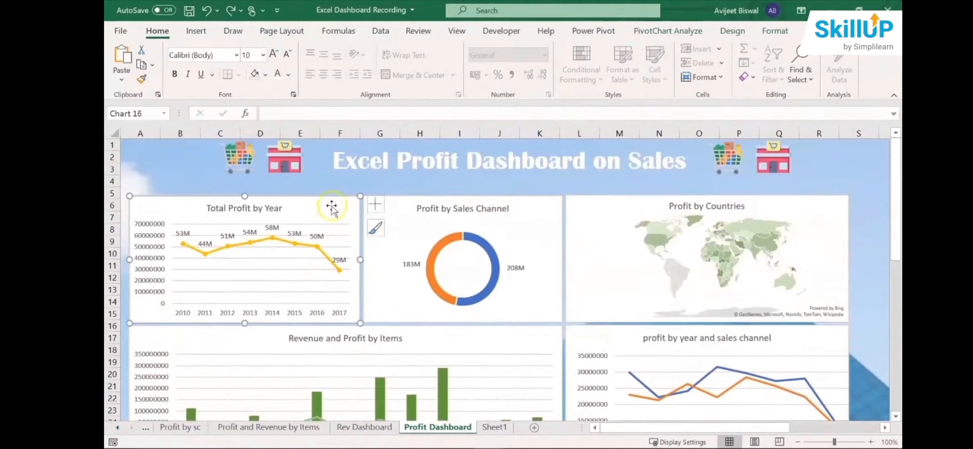
left_click(324, 204)
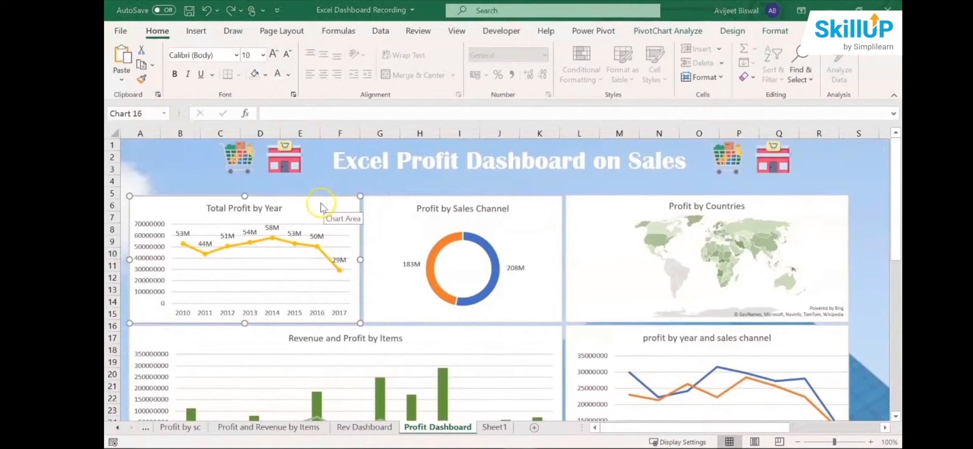
left_click(317, 203)
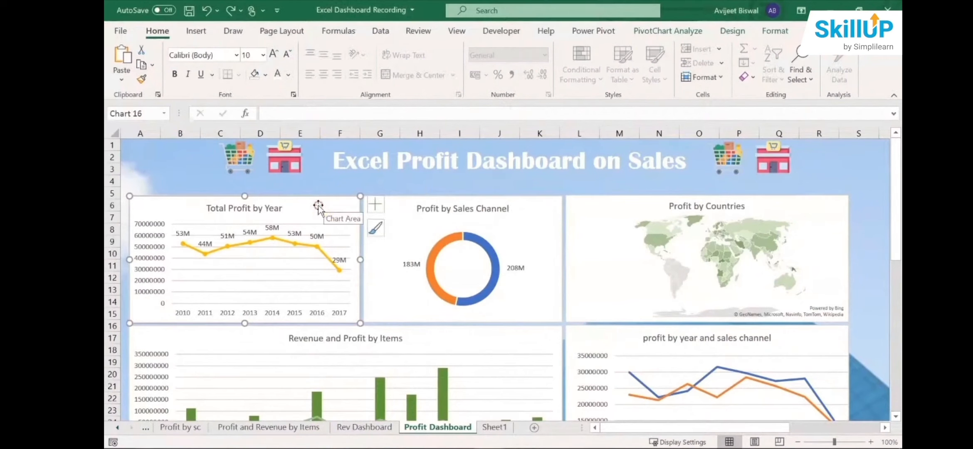
right_click(319, 206)
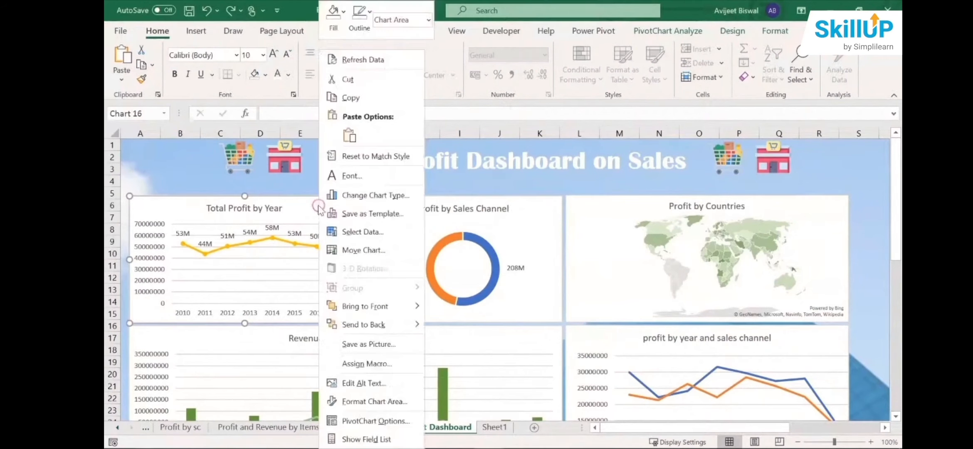
left_click(382, 403)
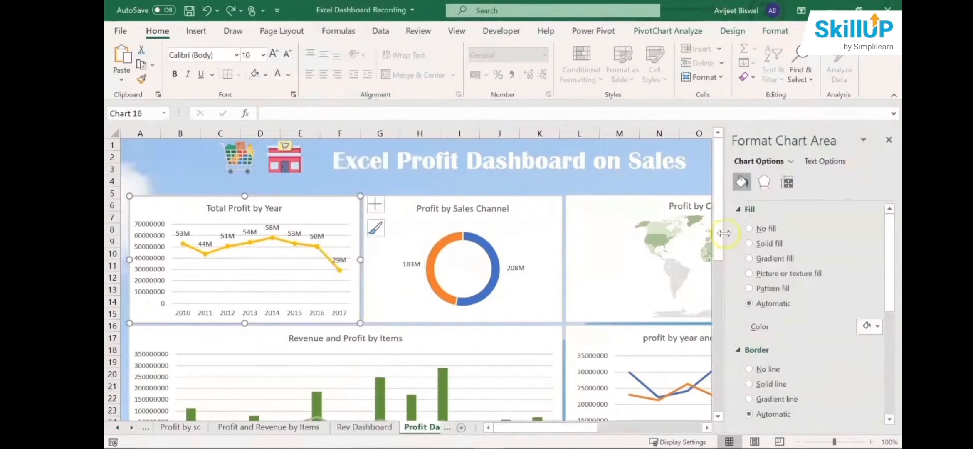
left_click(748, 229)
- Delete the major gridlines from the Total Profit by Year chart and close the formatting options
left_click(331, 224)
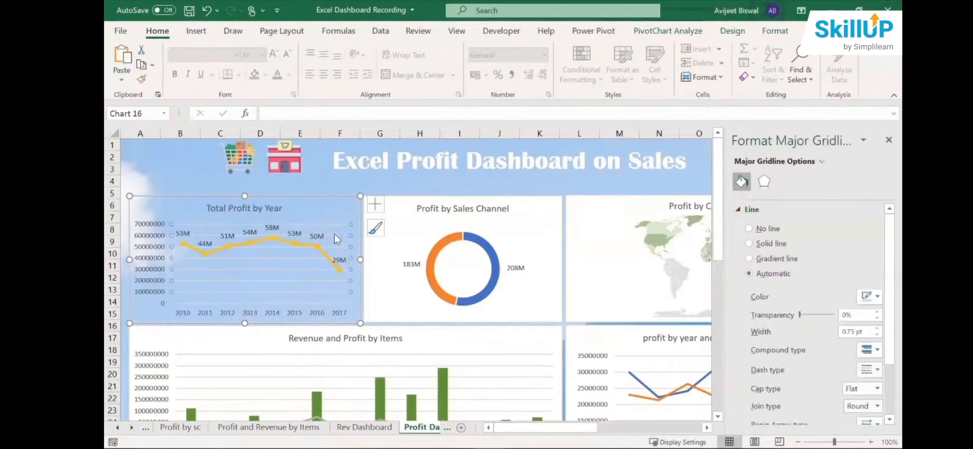
left_click(335, 234)
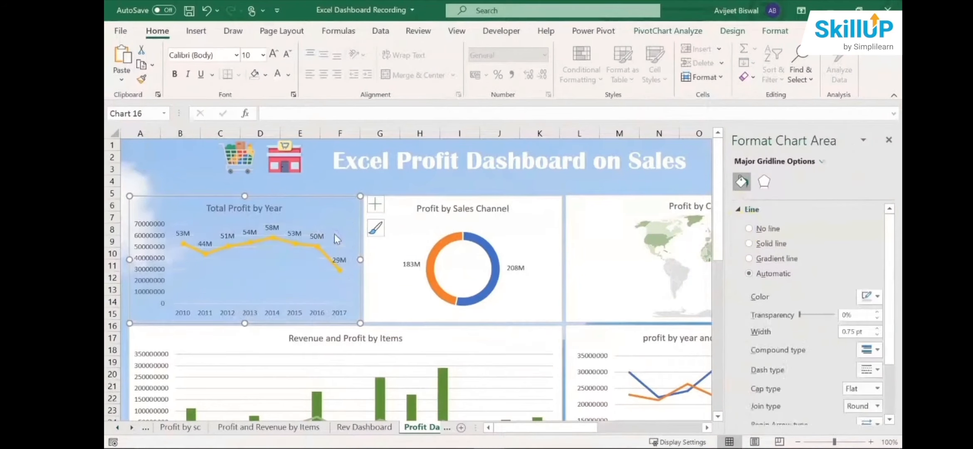
left_click(889, 141)
left_click(338, 194)
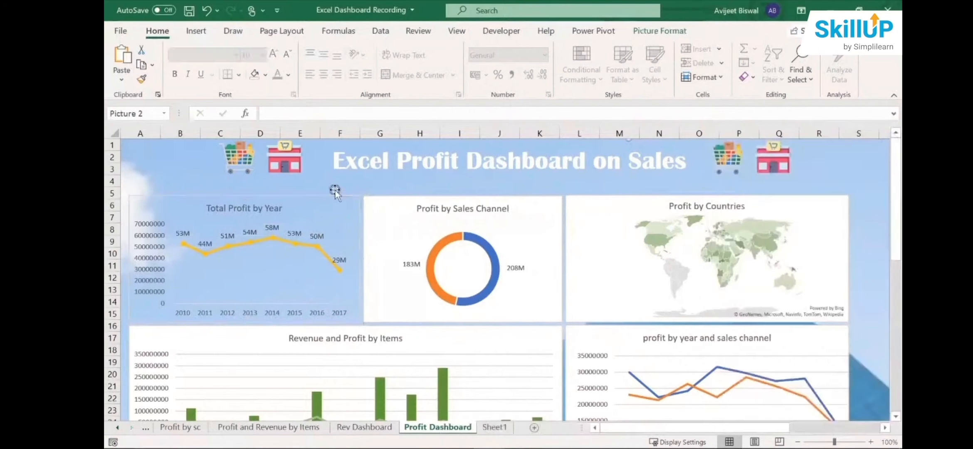
- Remove the outline around the Total Profit by Year chart
left_click(321, 196)
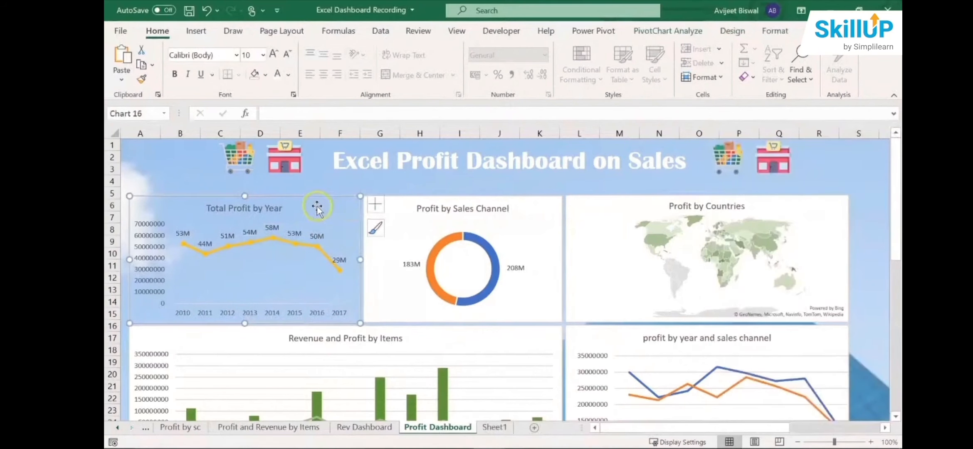
left_click(732, 31)
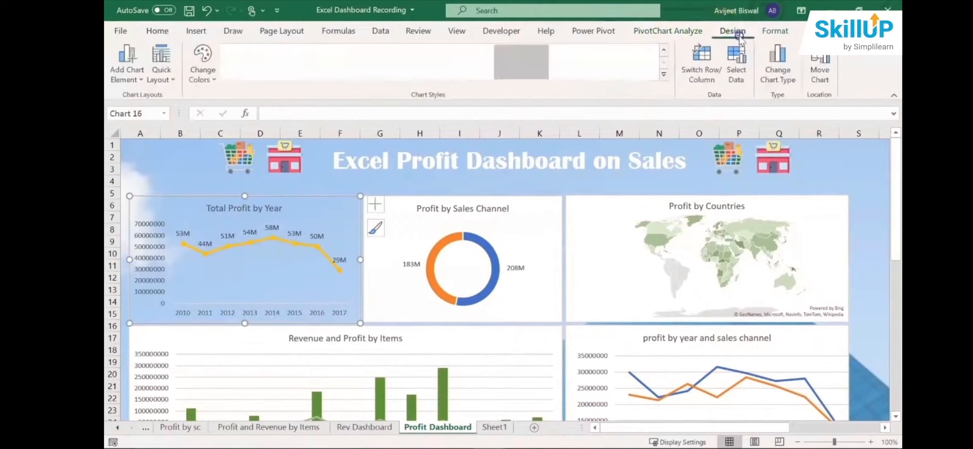
left_click(756, 33)
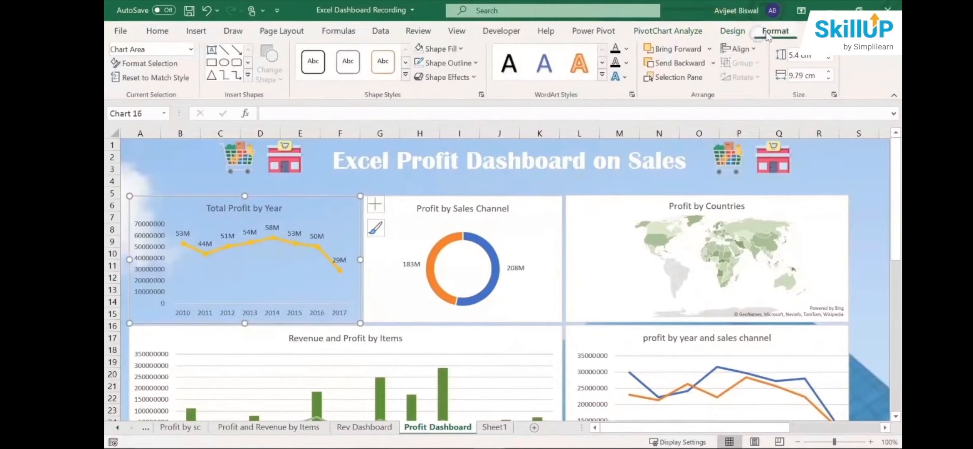
left_click(470, 63)
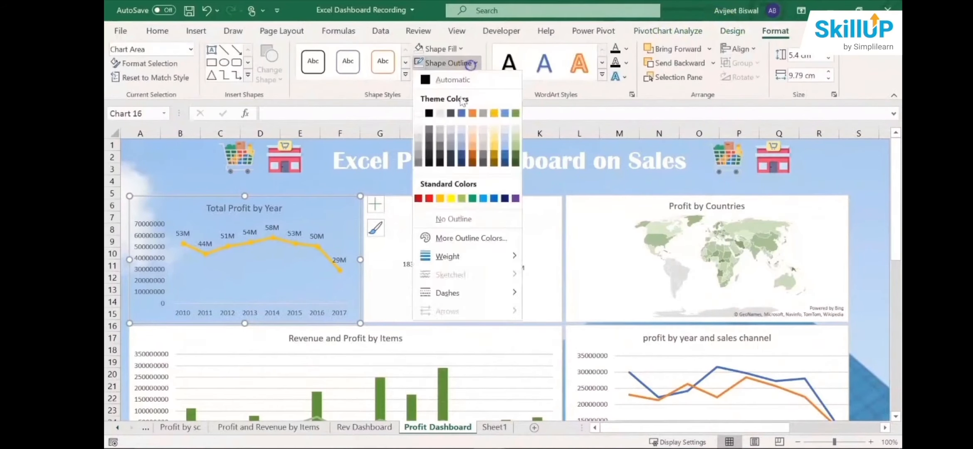
left_click(447, 217)
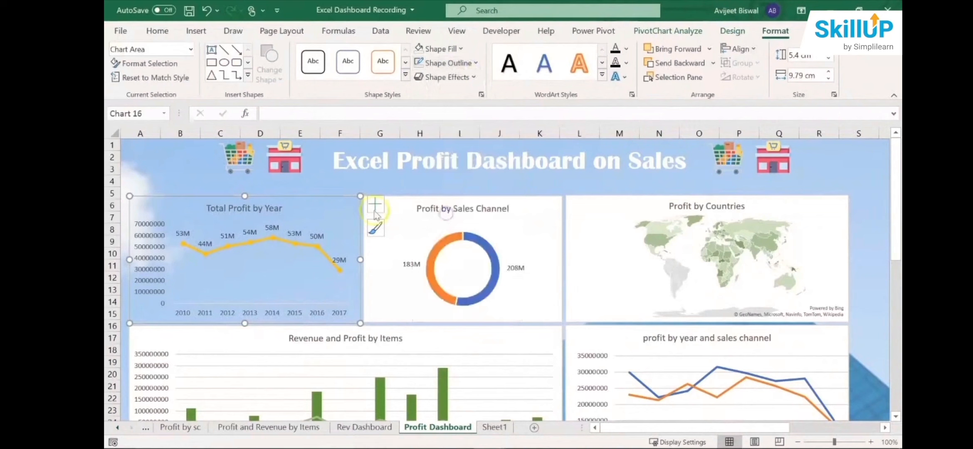
left_click(349, 186)
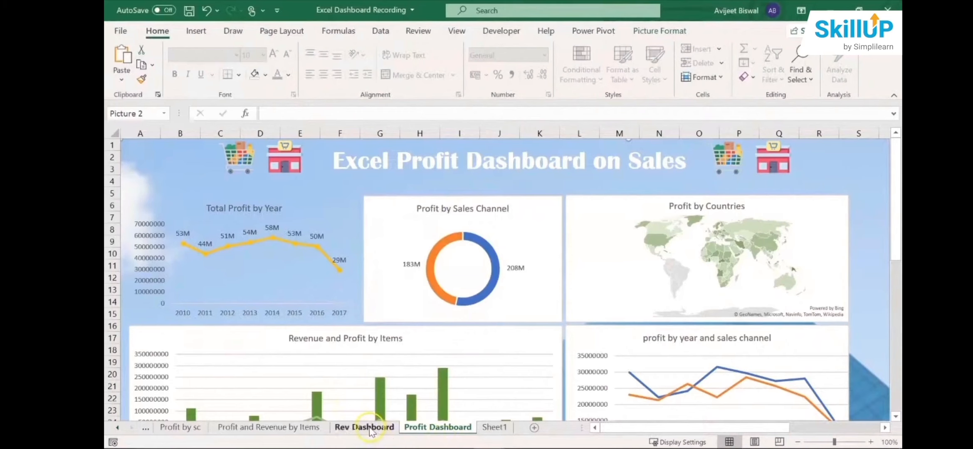
- Copy the dark semi-transparent rectangle behind Total Revenue by year on Rev Dashboard to Profit Dashboard, partly over the Total Profit by Year chart
left_click(370, 428)
left_click(315, 213)
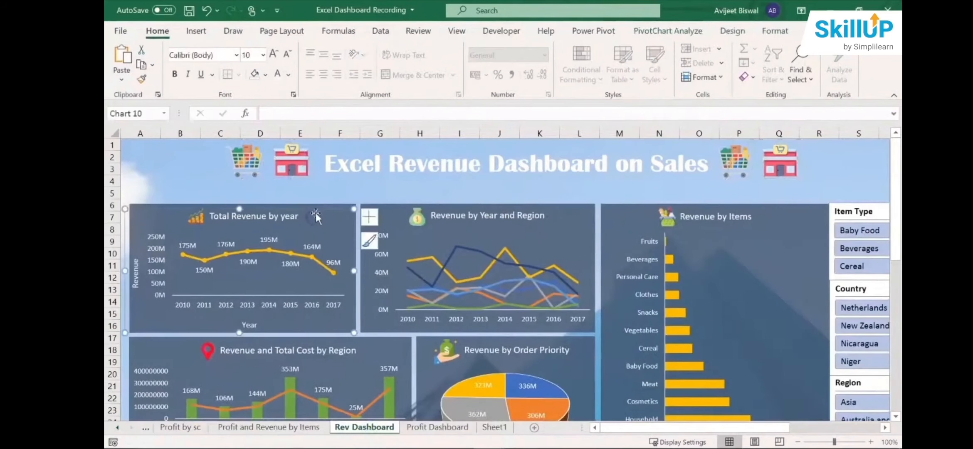
left_click(317, 206)
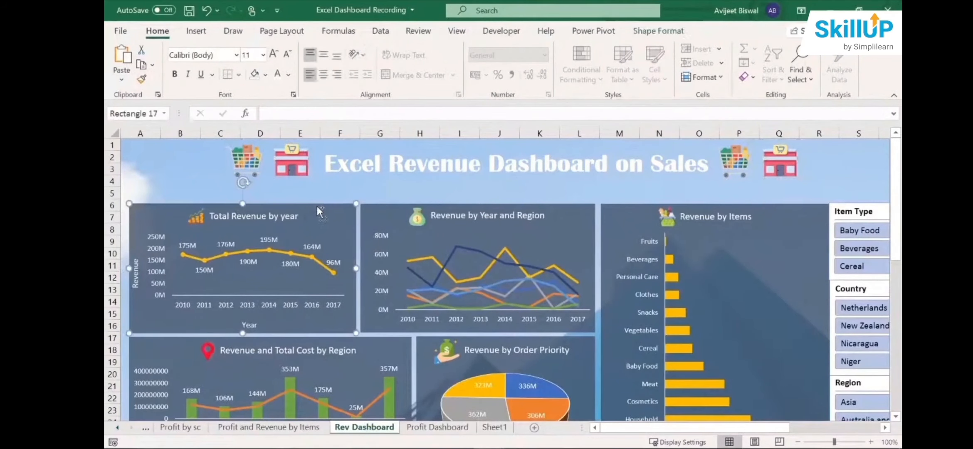
left_click(410, 422)
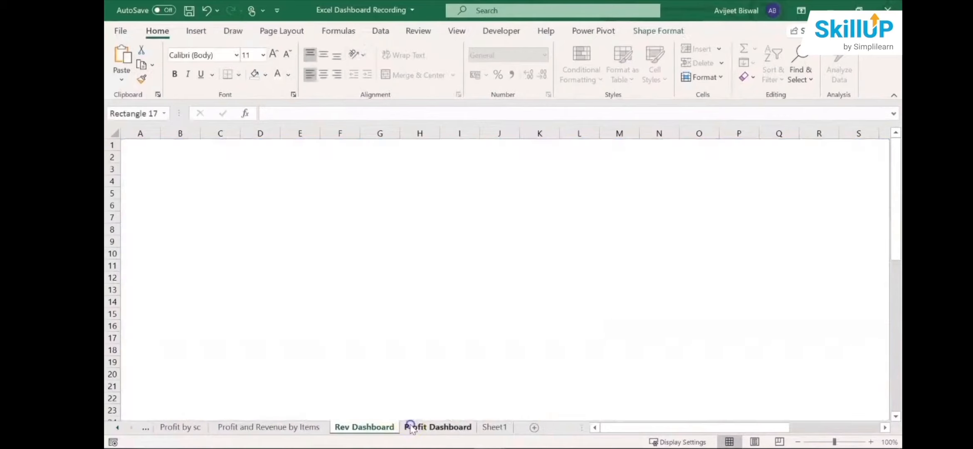
left_click(355, 317)
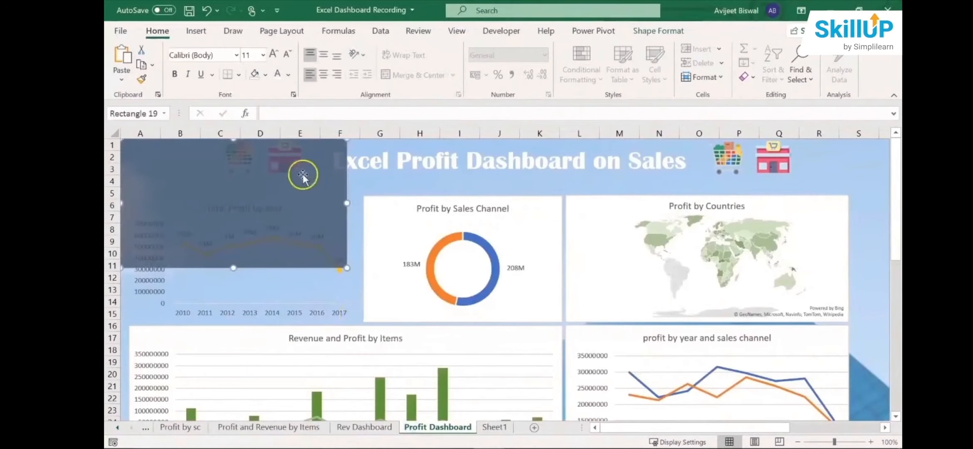
left_click_drag(303, 174, 395, 230)
- Bring the Total Profit by Year chart to the front and align the dark rectangle behind it
left_click(147, 225)
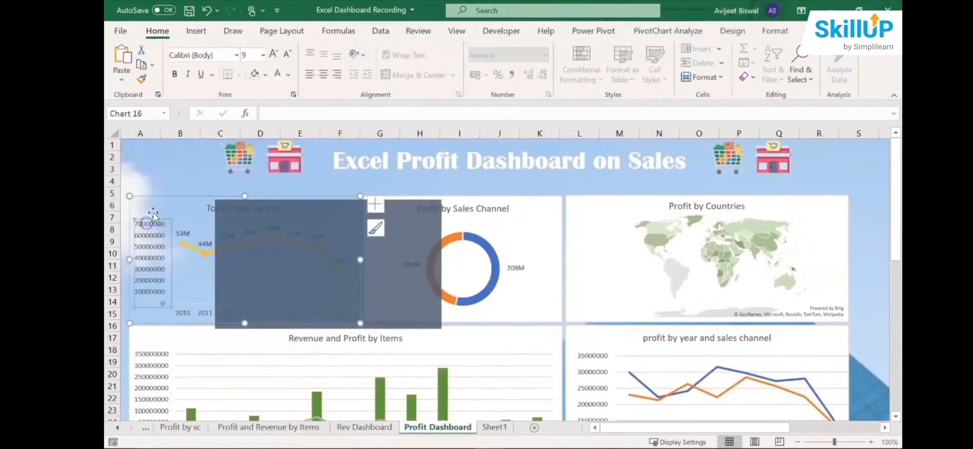
right_click(163, 196)
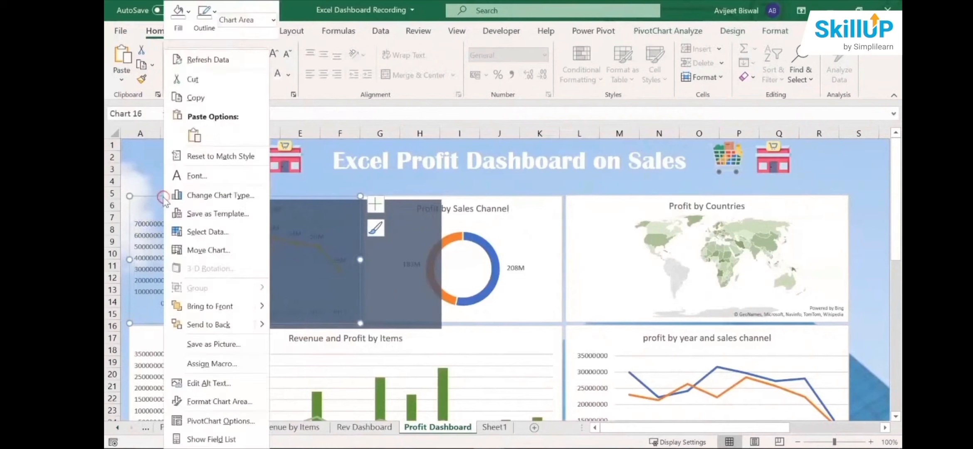
left_click(210, 306)
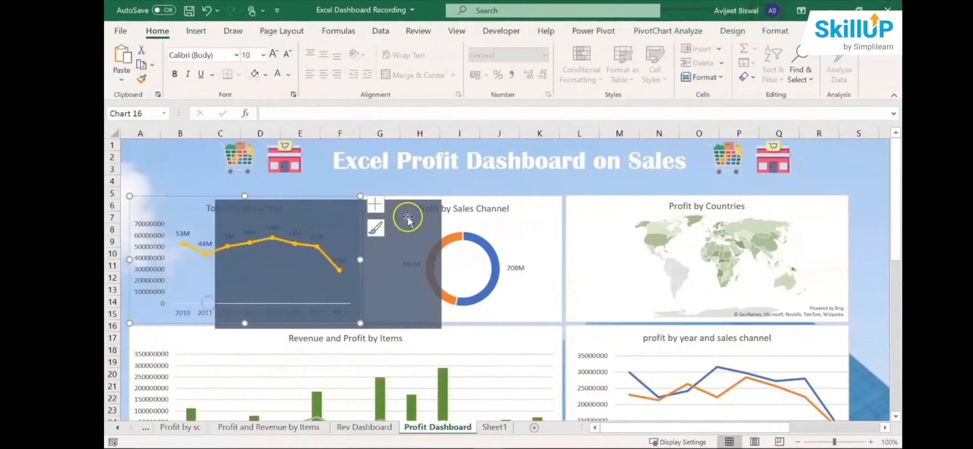
left_click(408, 215)
left_click_drag(408, 215, 327, 207)
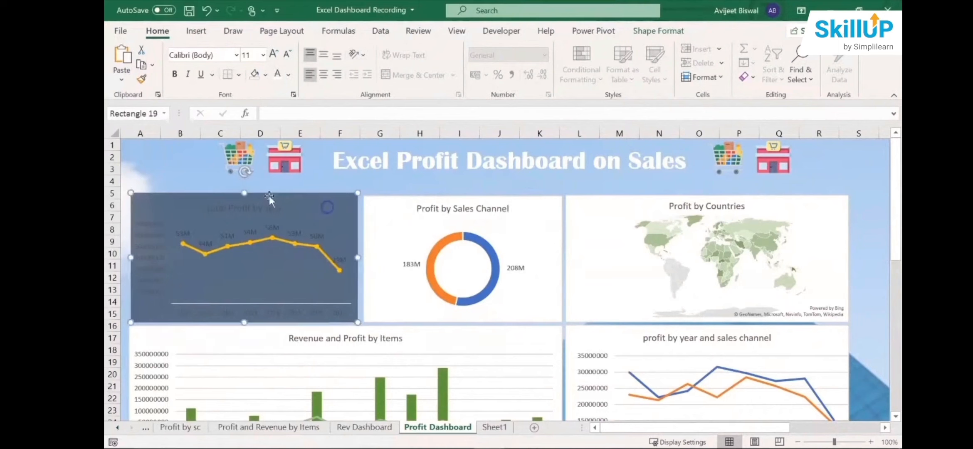
- Change the font colour of the Total Profit by Year chart's title, data labels, and vertical and horizontal axis labels to white
left_click(262, 204)
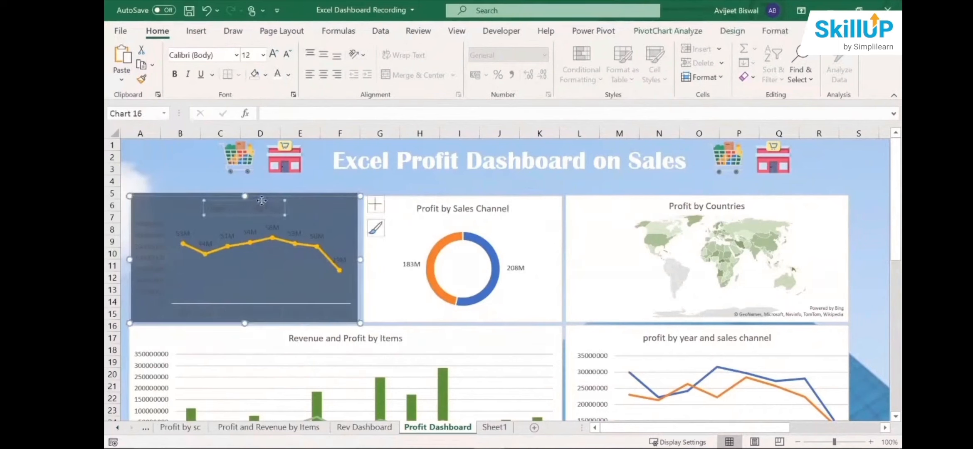
left_click(277, 74)
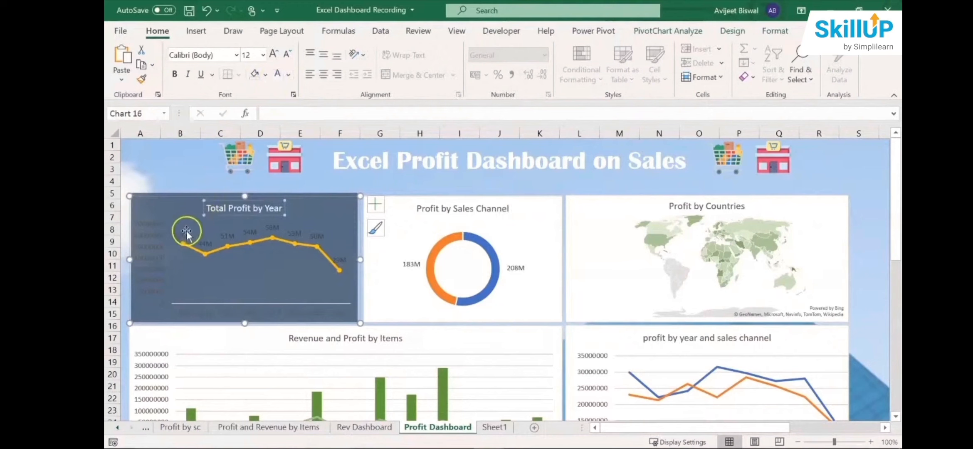
left_click(186, 235)
left_click(277, 74)
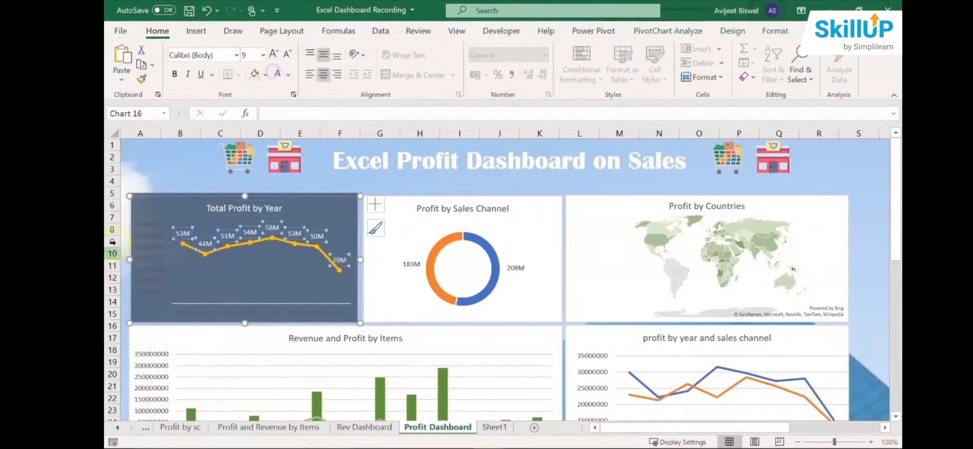
left_click(139, 220)
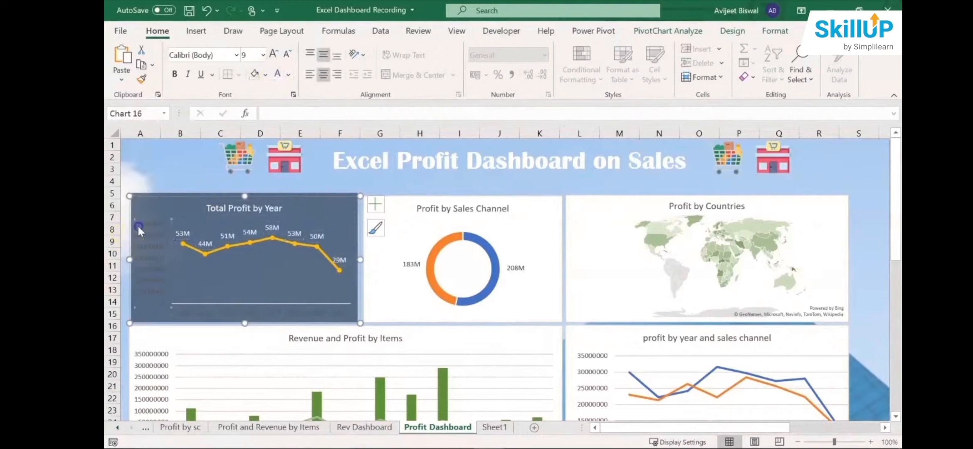
left_click(278, 75)
left_click(211, 312)
left_click(278, 75)
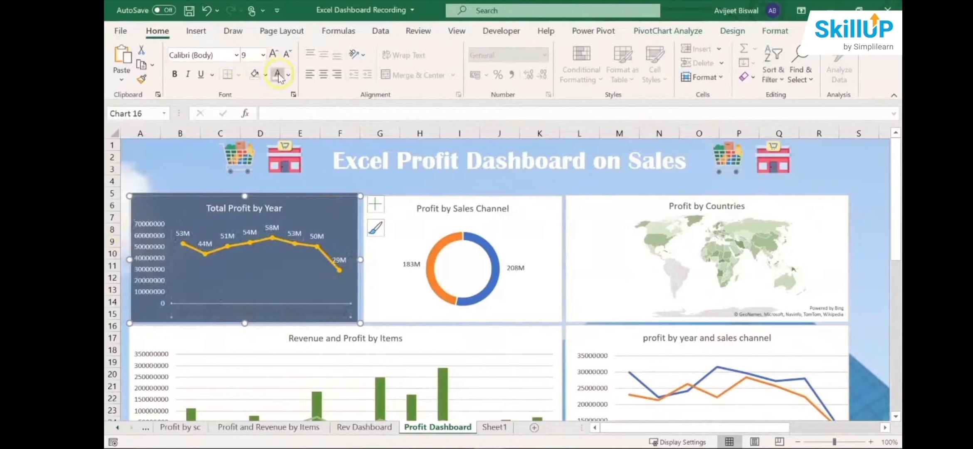
left_click(217, 192)
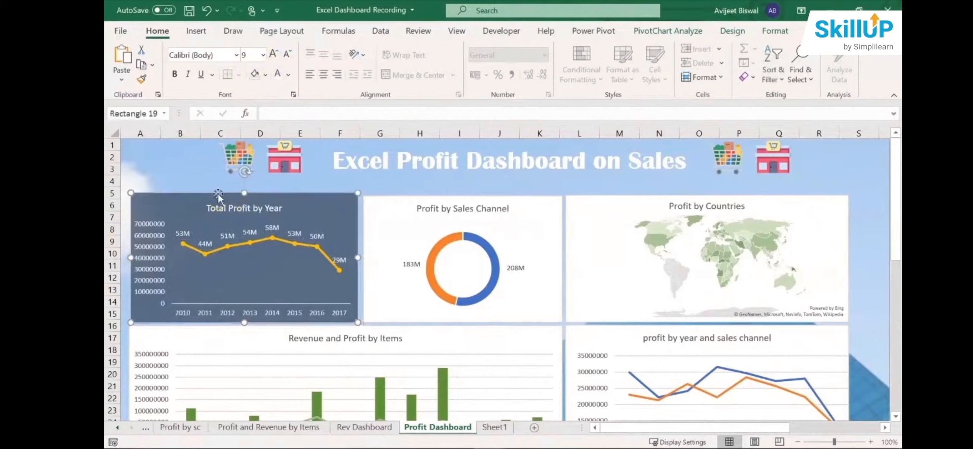
left_click(344, 246)
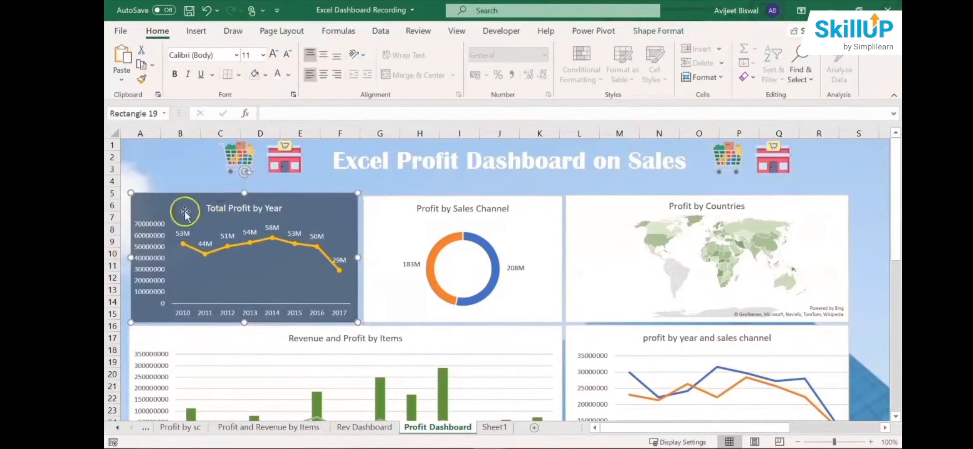
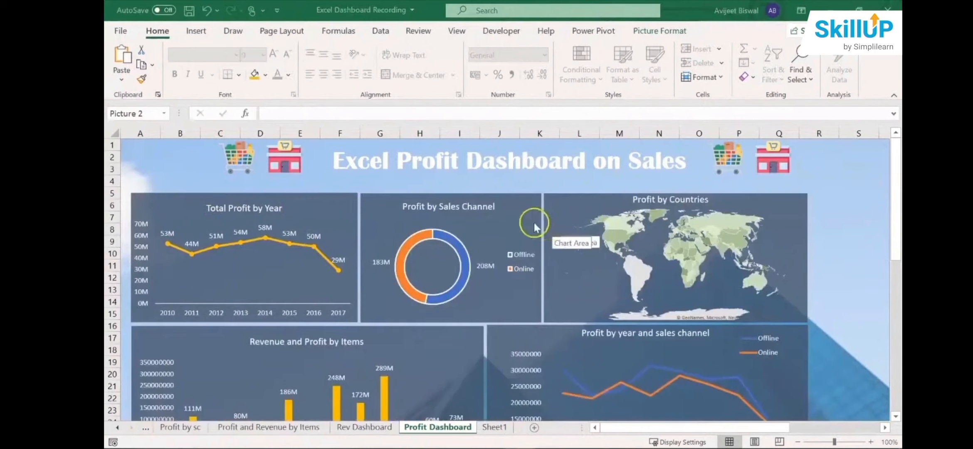
- Examine the Profit Dashboard's charts: profit by year, sales channel and country, revenue and profit by items, and profit by year and sales channel
left_click(524, 199)
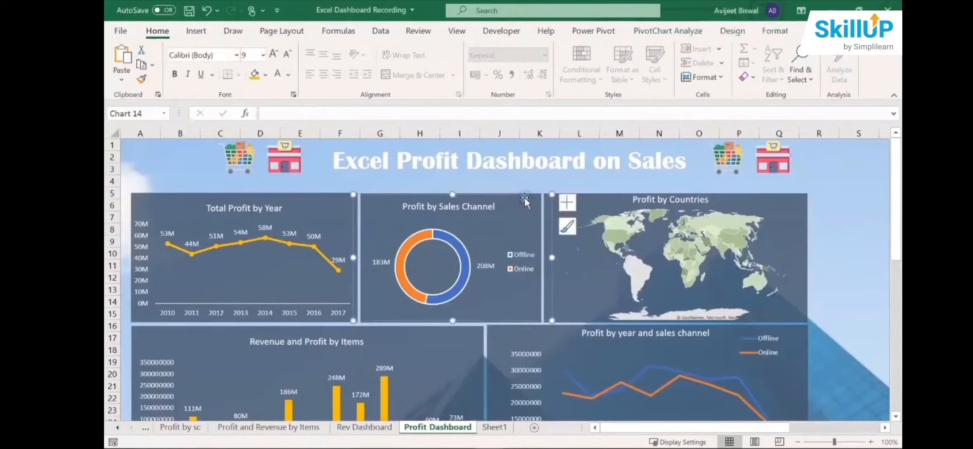
left_click(610, 206)
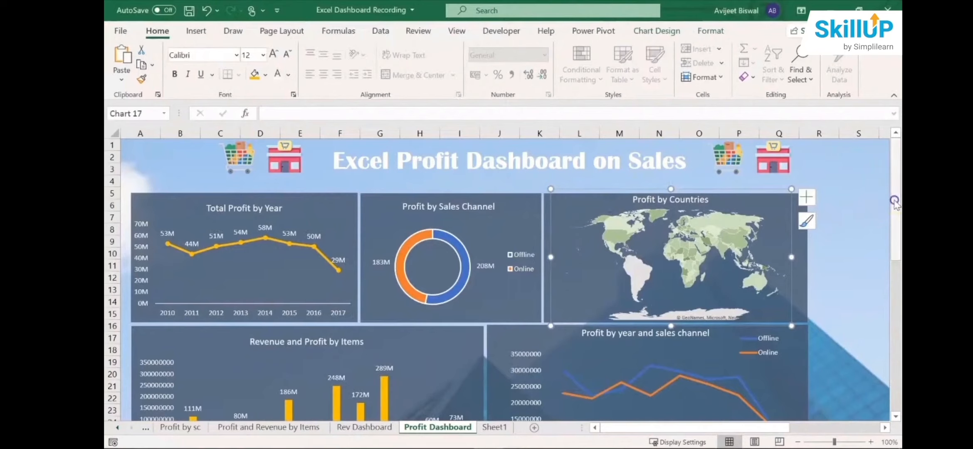
left_click_drag(893, 205, 894, 232)
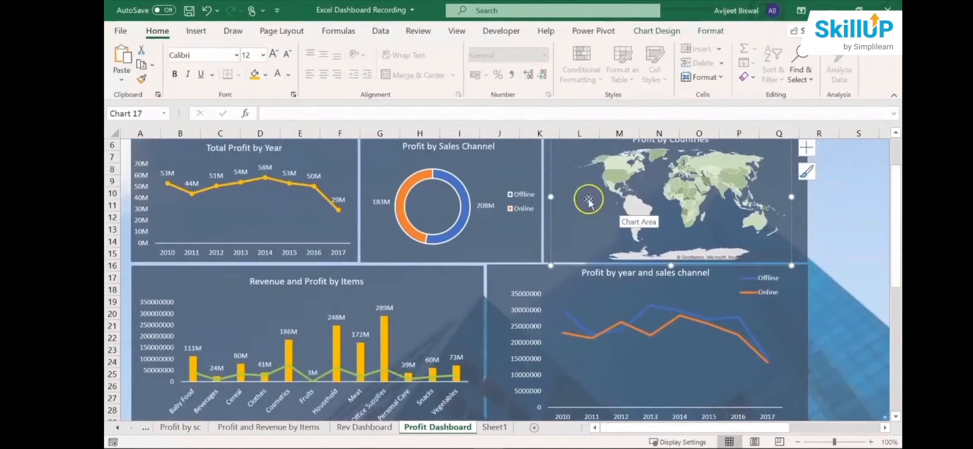
left_click(142, 171)
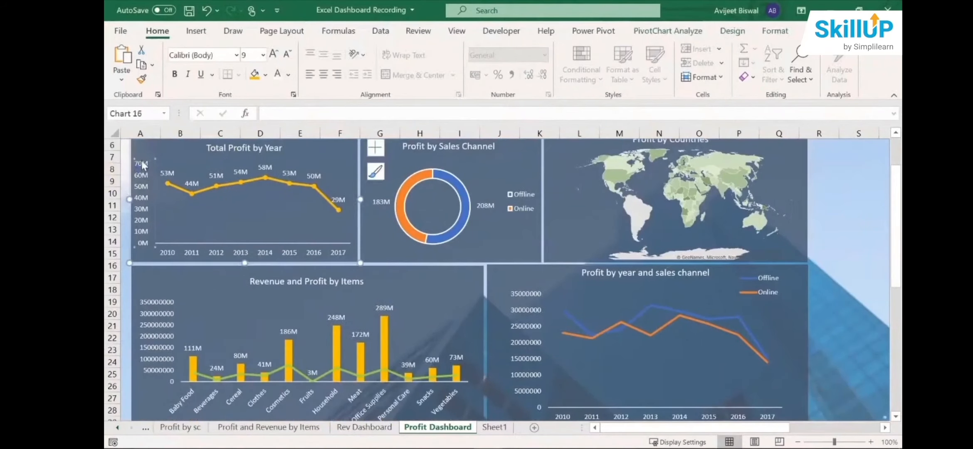
left_click(218, 176)
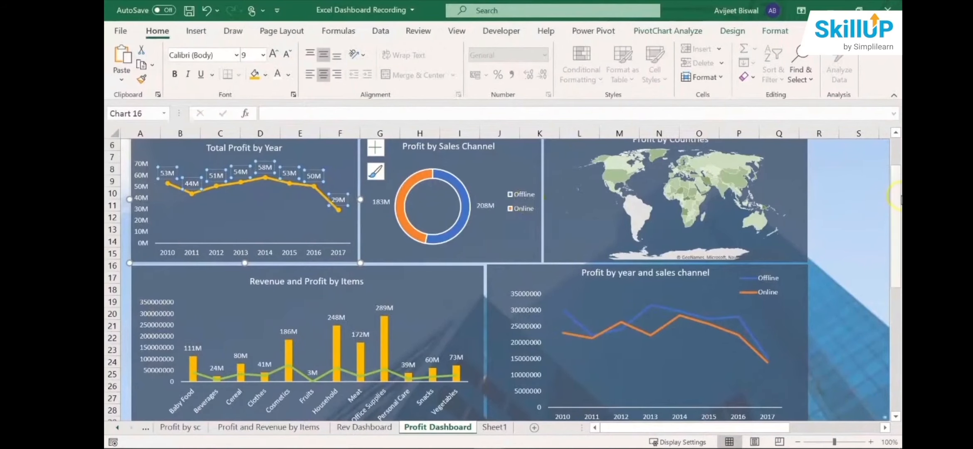
scroll(897, 198, "up", 2)
left_click(528, 257)
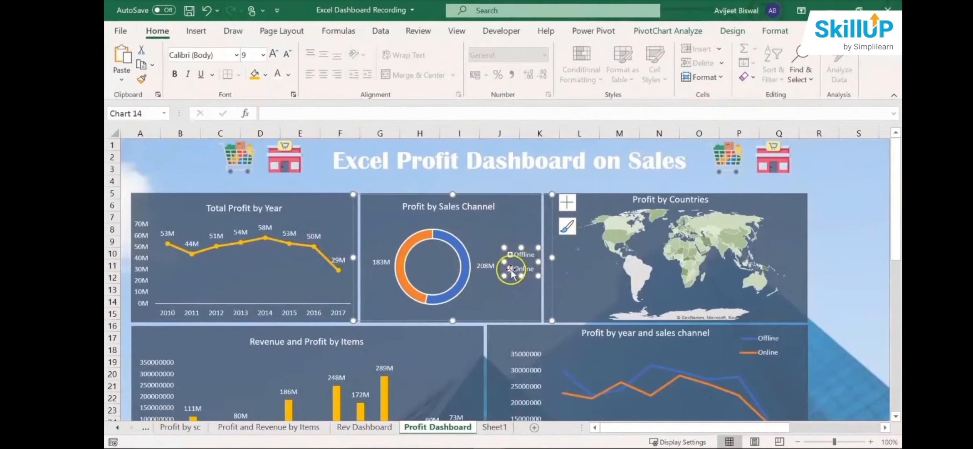
scroll(761, 354, "down", 2)
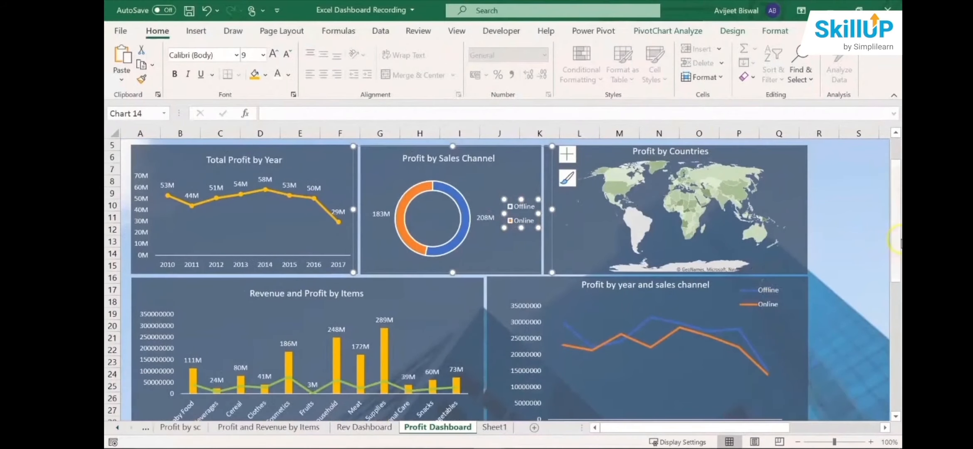
scroll(897, 241, "up", 1)
left_click(756, 184)
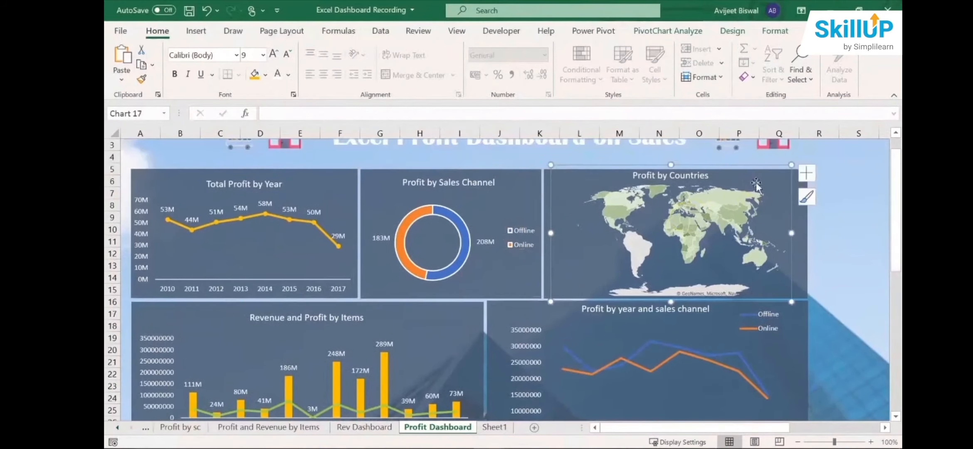
left_click(804, 218)
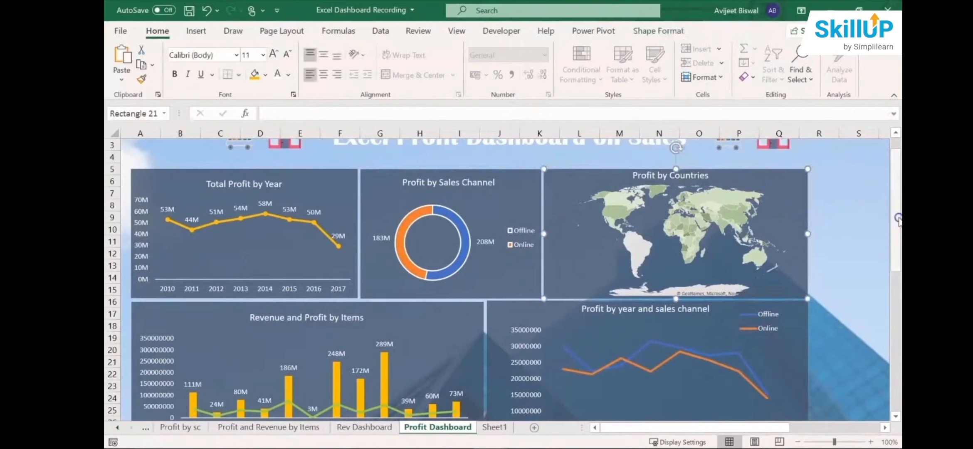
scroll(898, 226, "down", 2)
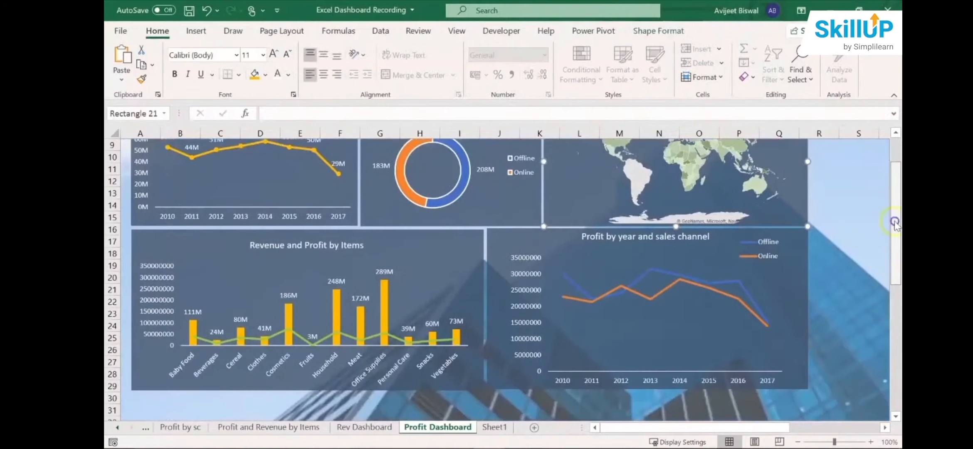
scroll(892, 217, "up", 3)
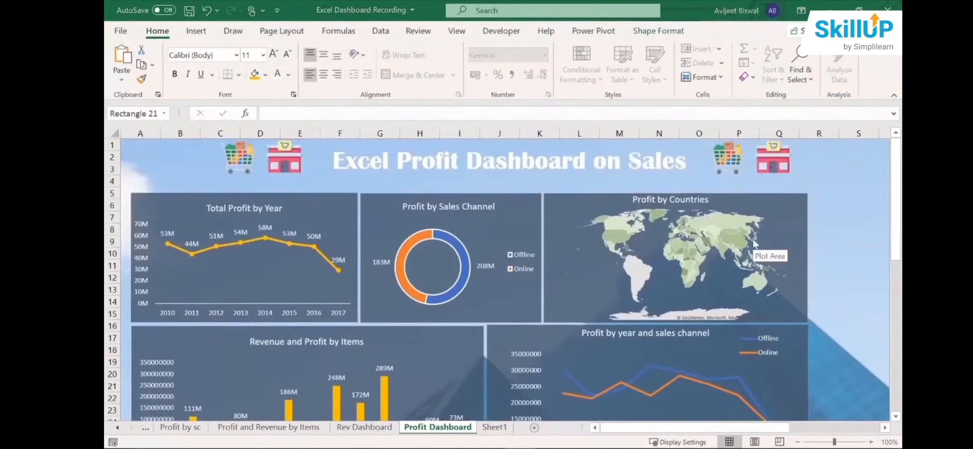
left_click(589, 223)
left_click(621, 193)
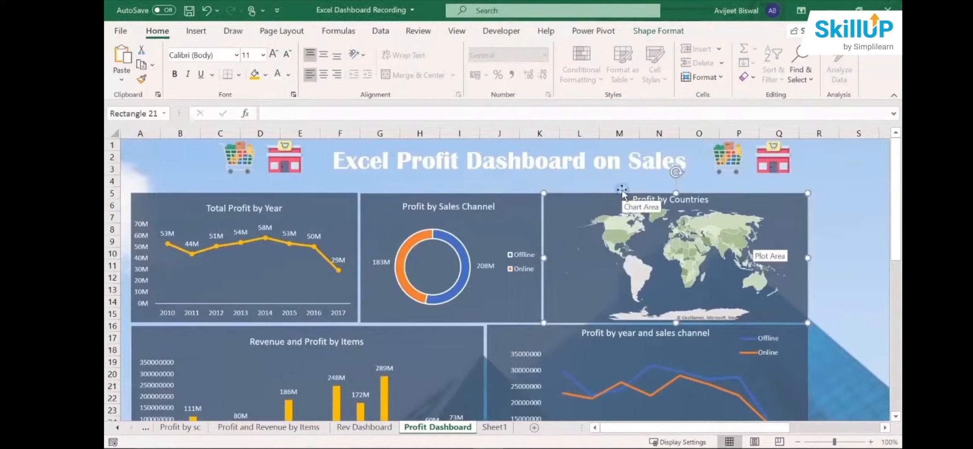
left_click(620, 188)
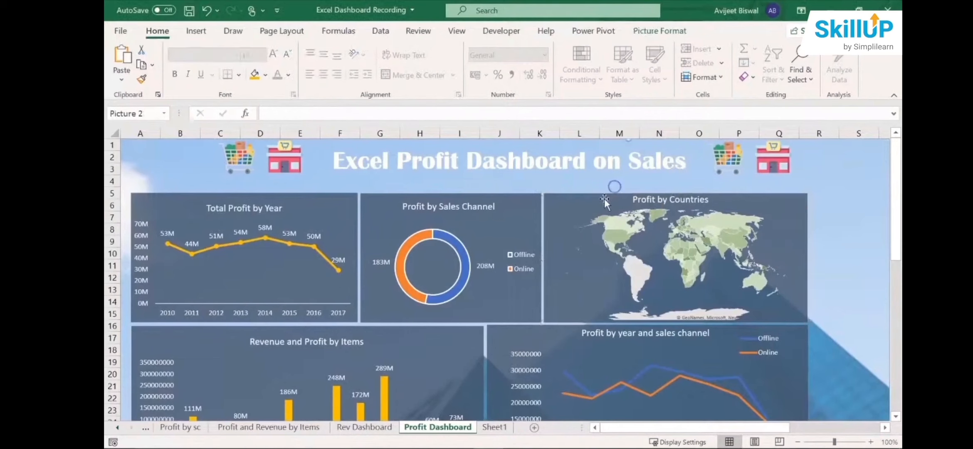
left_click(604, 198)
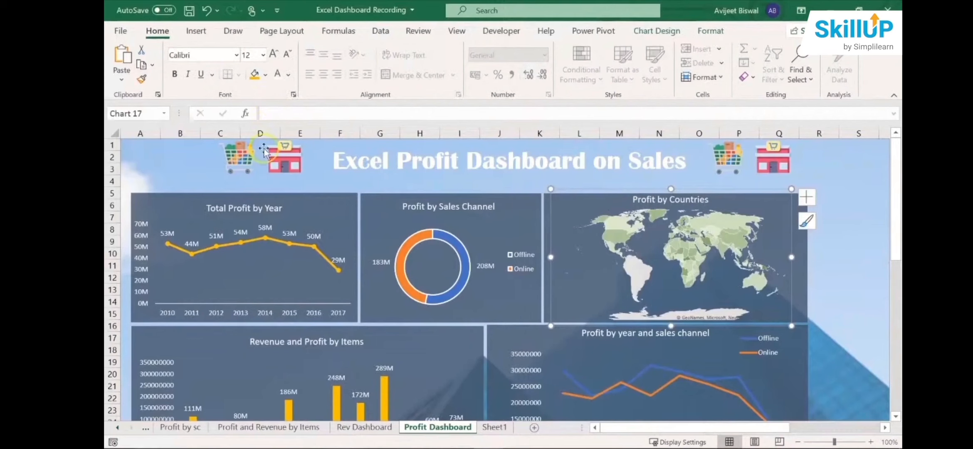
- Insert an Order Date timeline from the Total Profit by Year chart
left_click(270, 212)
left_click(311, 196)
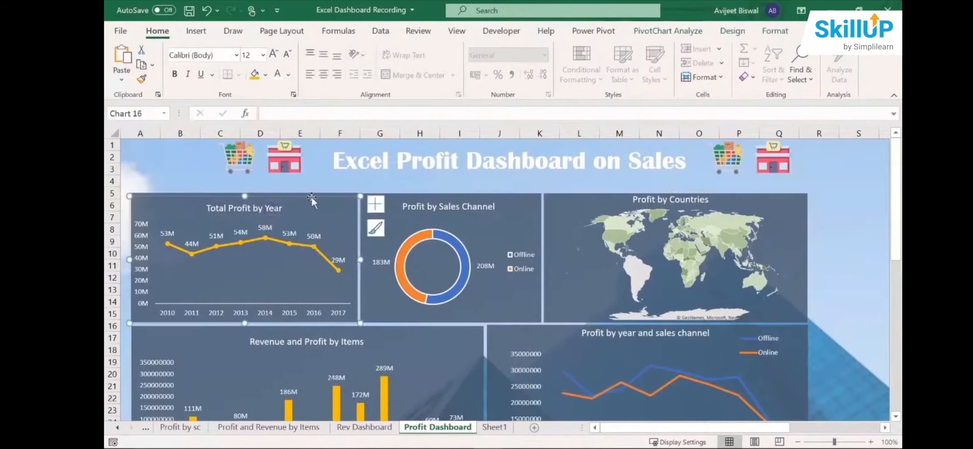
left_click(196, 31)
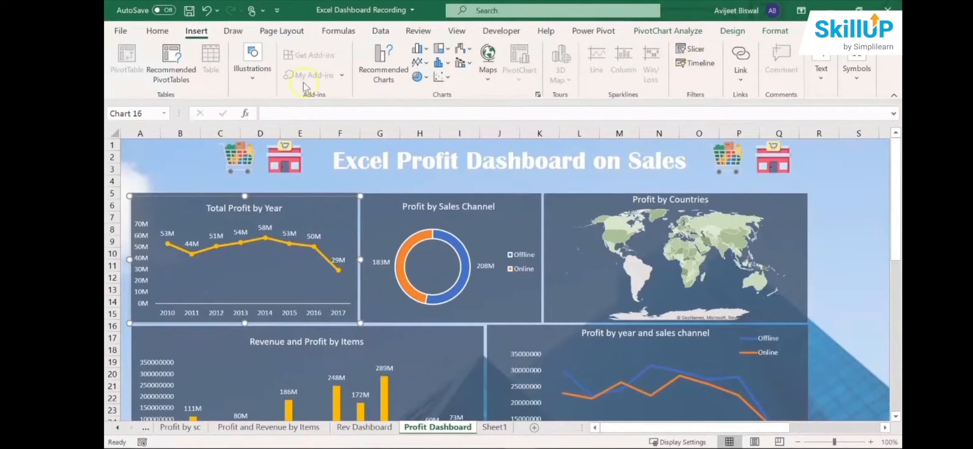
left_click(694, 62)
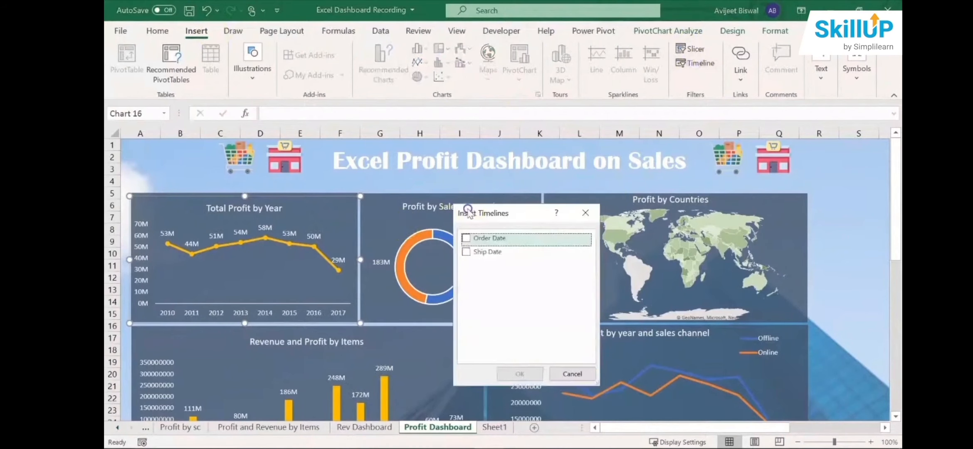
left_click_drag(469, 211, 463, 211)
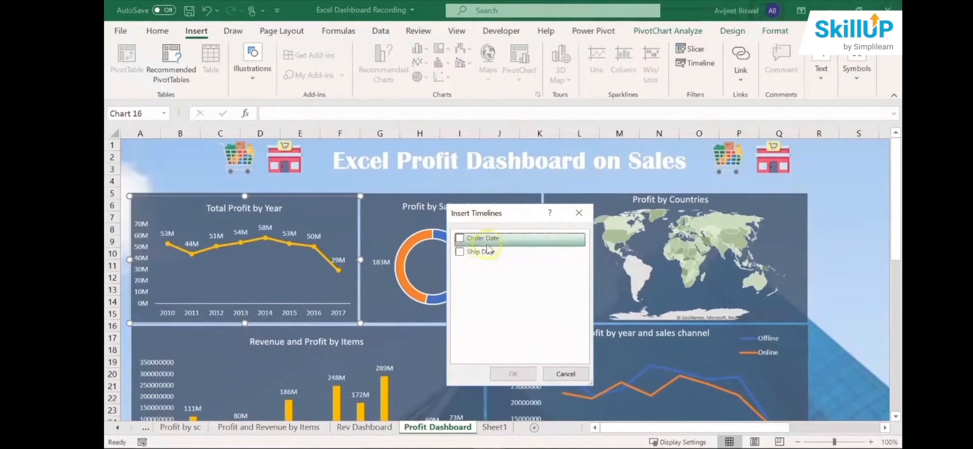
left_click_drag(502, 214, 478, 211)
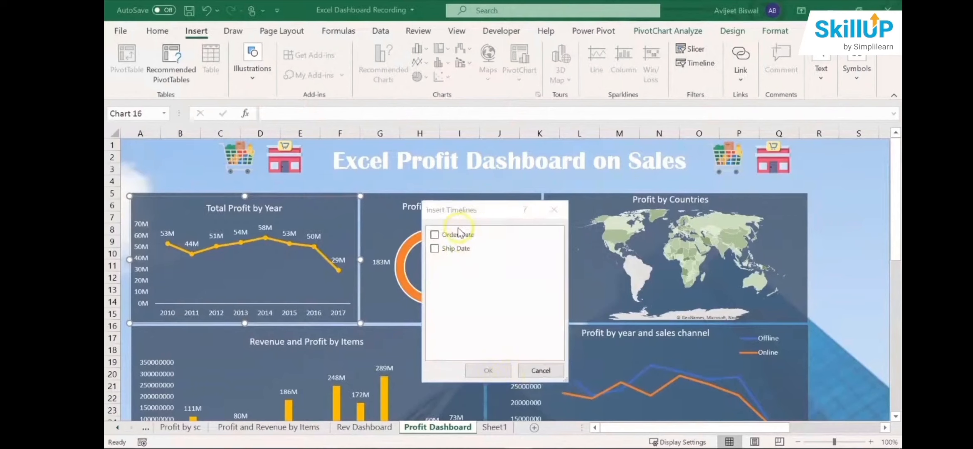
left_click(434, 236)
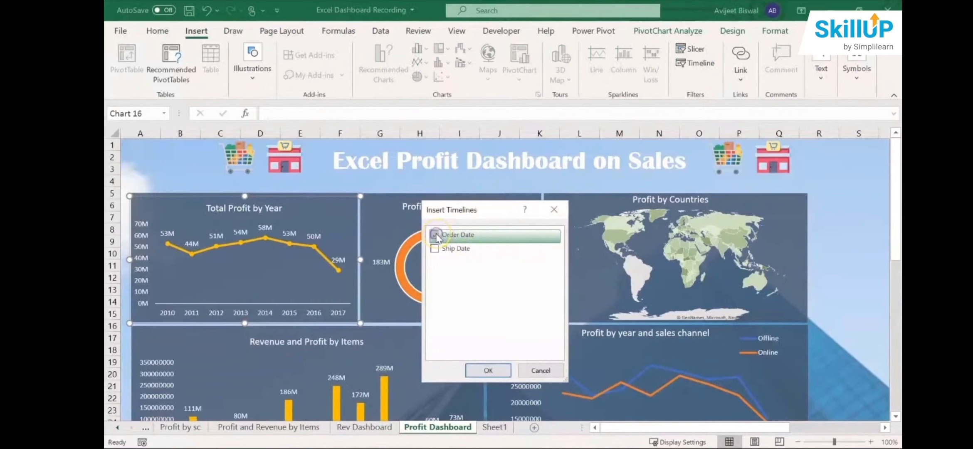
left_click(488, 369)
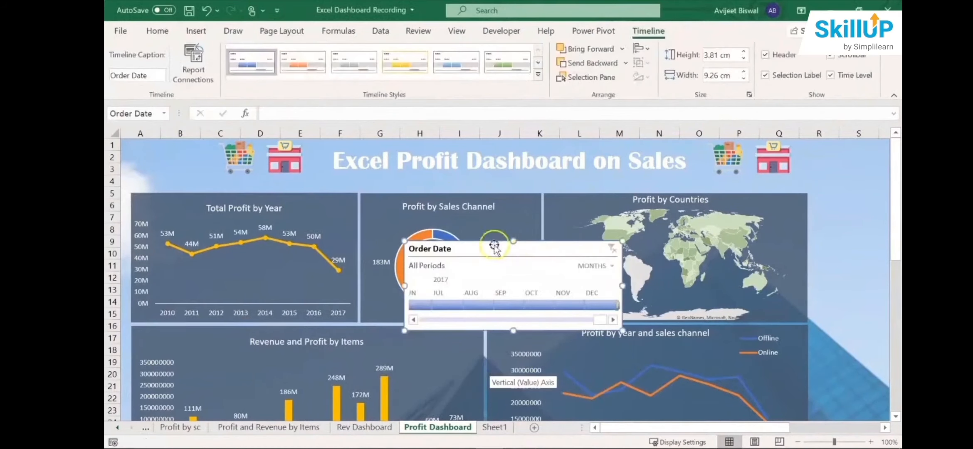
- Shift the Order Date timeline slightly and widen it to 16.55 cm
left_click_drag(622, 286, 765, 287)
left_click_drag(588, 256, 560, 254)
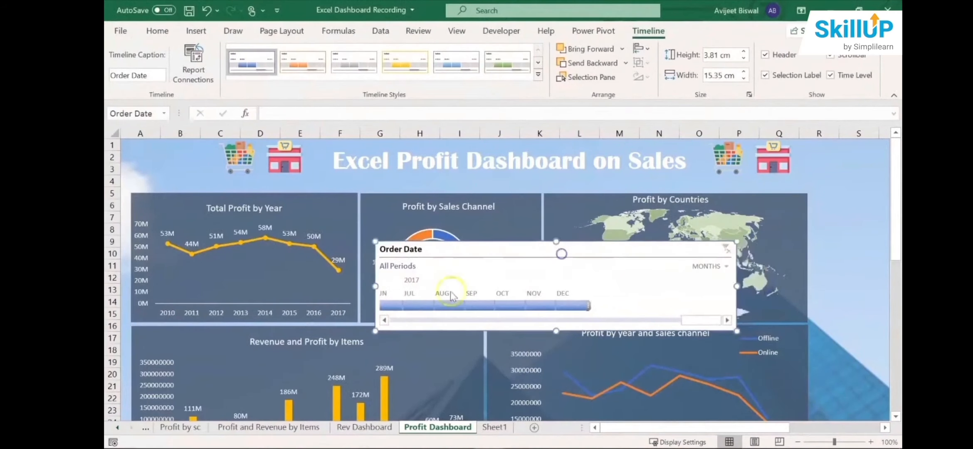
left_click_drag(375, 286, 347, 286)
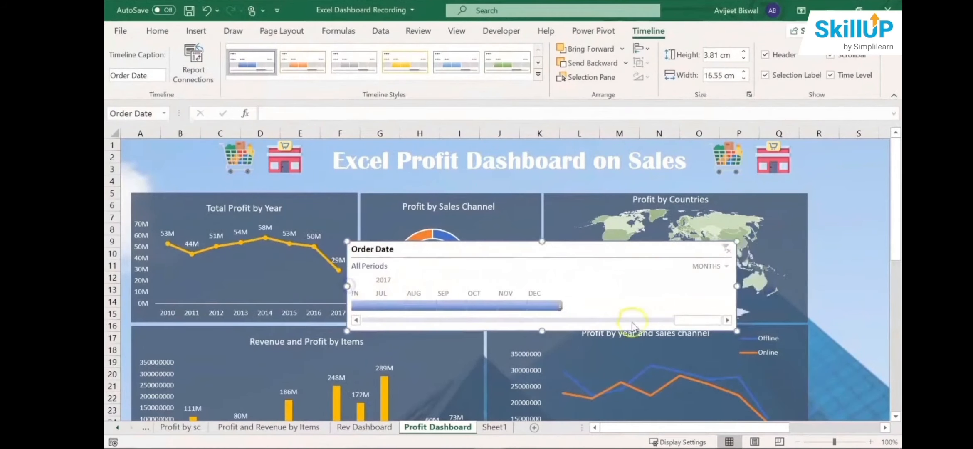
- Look through the Order Date timeline's full range of periods and set its time level to Years
left_click(558, 317)
left_click(581, 316)
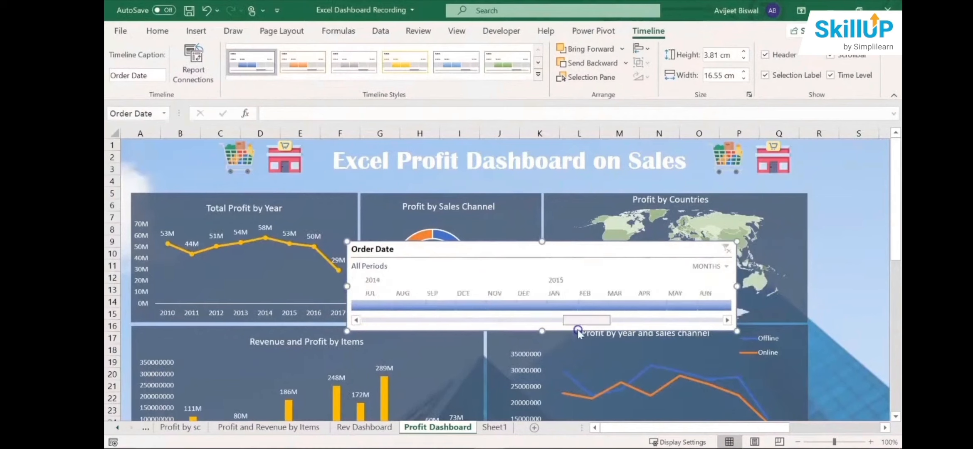
left_click(377, 322)
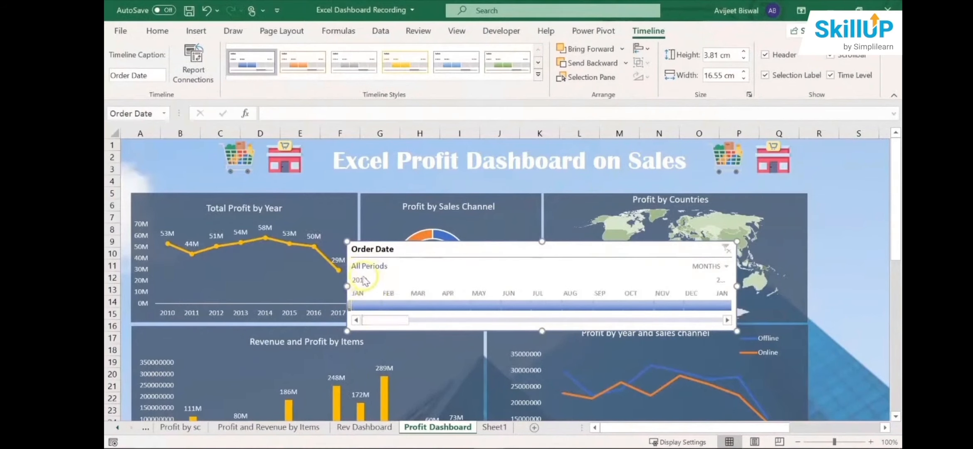
left_click_drag(364, 321, 724, 320)
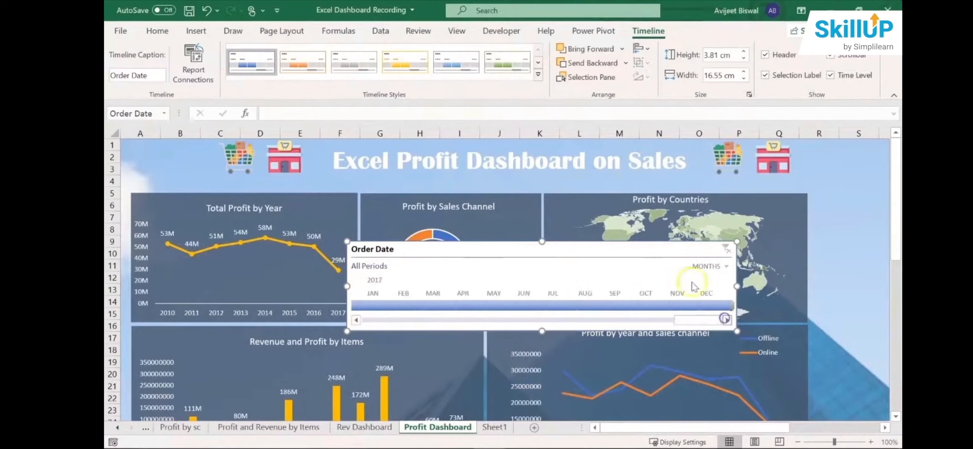
left_click(655, 321)
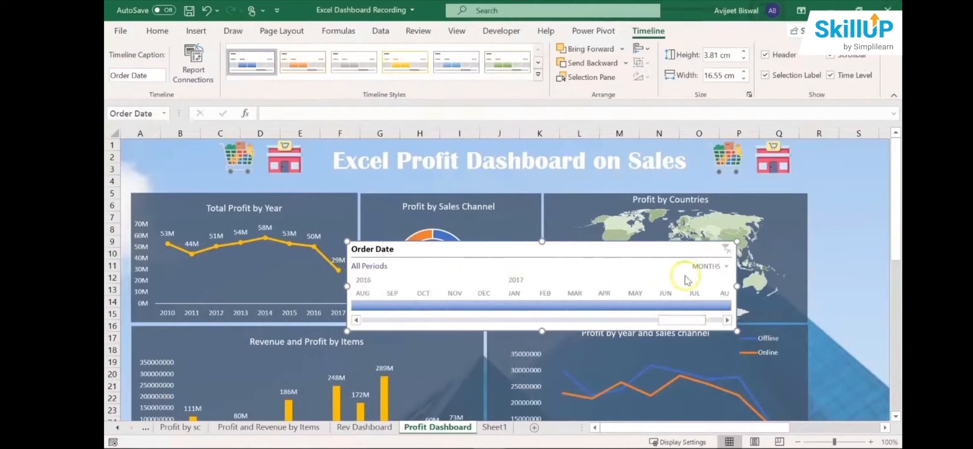
left_click(725, 267)
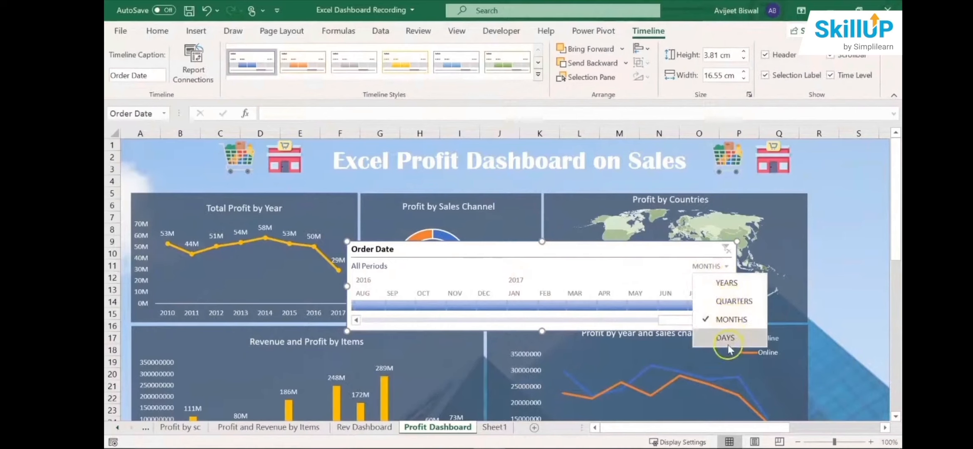
left_click(725, 283)
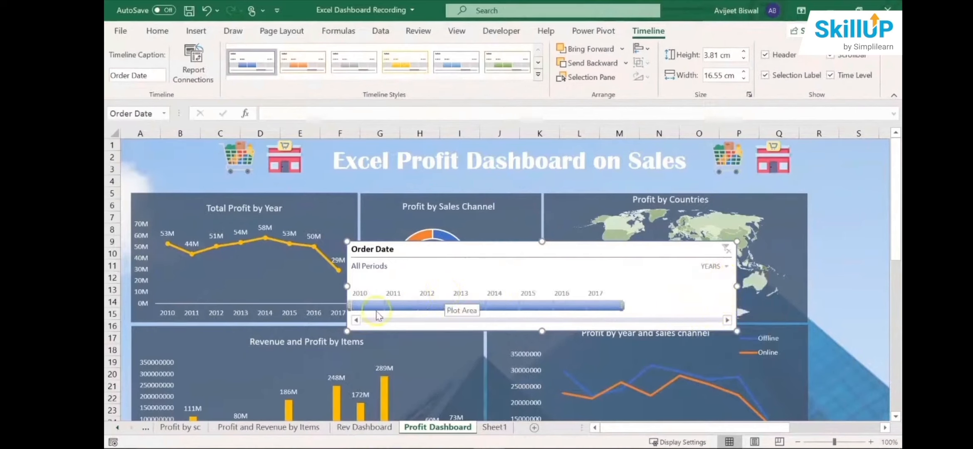
- Narrow the Order Date timeline and place it beside the Profit by Countries map, aligned with the upper row of charts
left_click_drag(735, 285, 477, 287)
left_click(434, 249)
left_click_drag(434, 249, 870, 198)
left_click(767, 410)
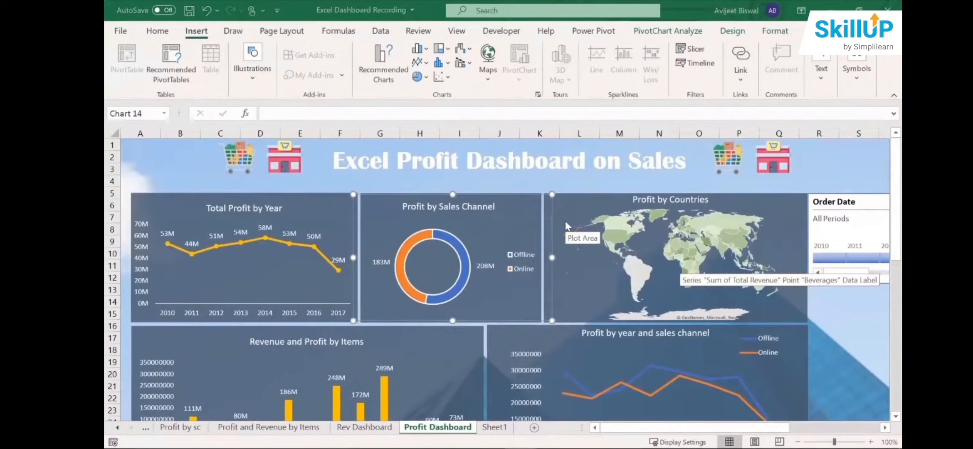
- Insert slicers for Region, Country and Rep Name from the Profit by Sales Channel chart
left_click(458, 164)
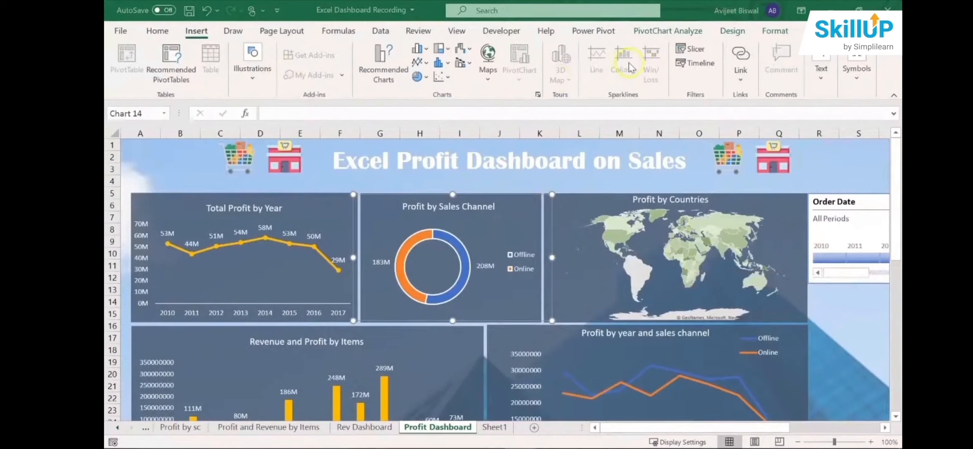
left_click(692, 49)
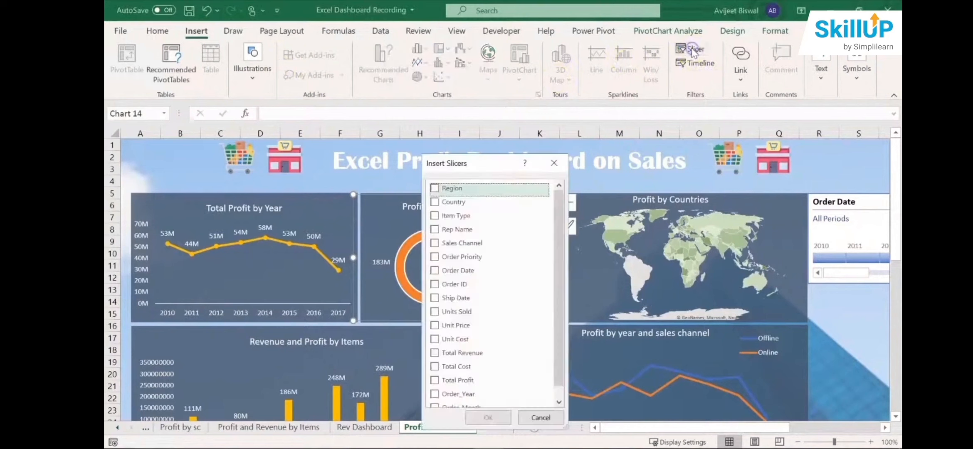
left_click_drag(560, 208, 558, 226)
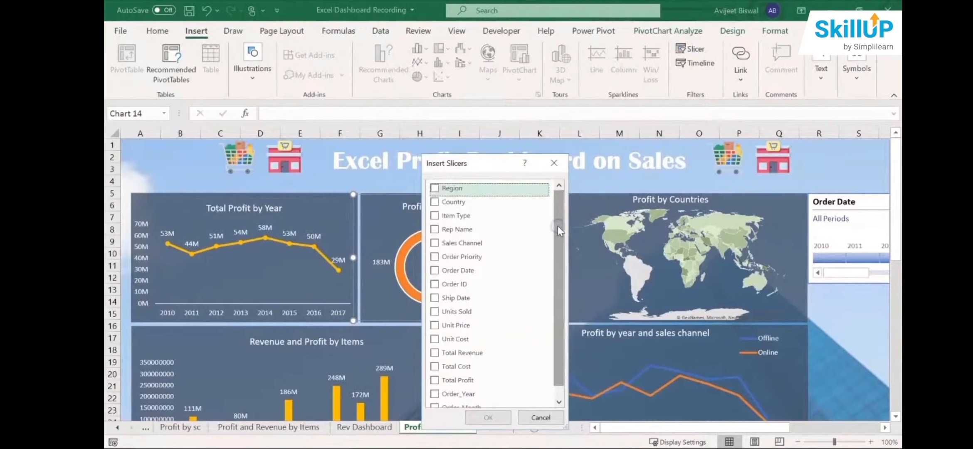
left_click(434, 189)
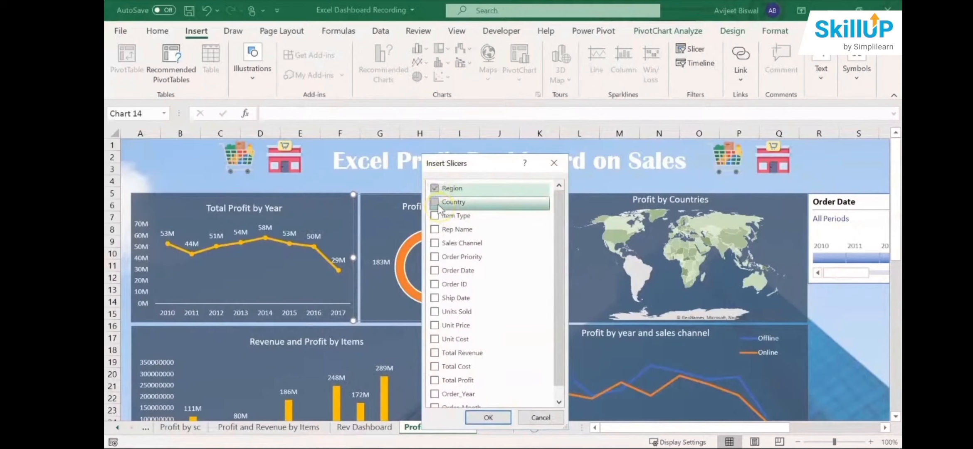
left_click(437, 204)
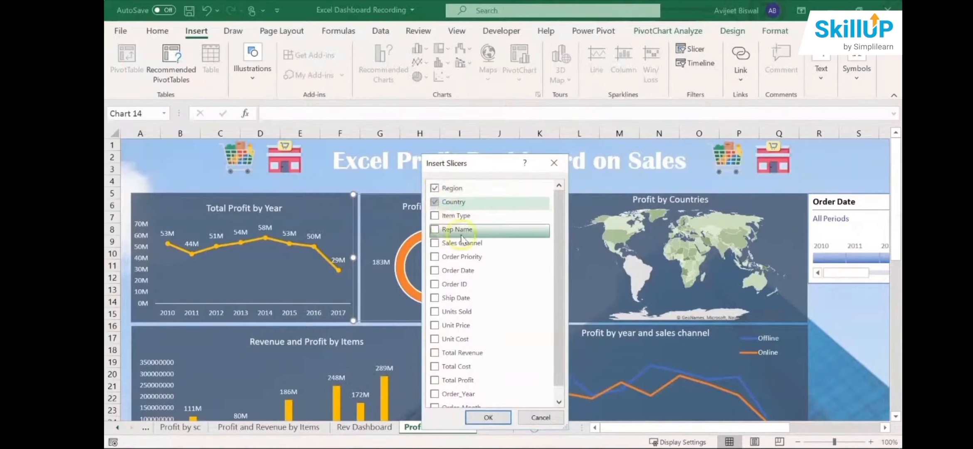
left_click(442, 245)
left_click(437, 233)
left_click(437, 233)
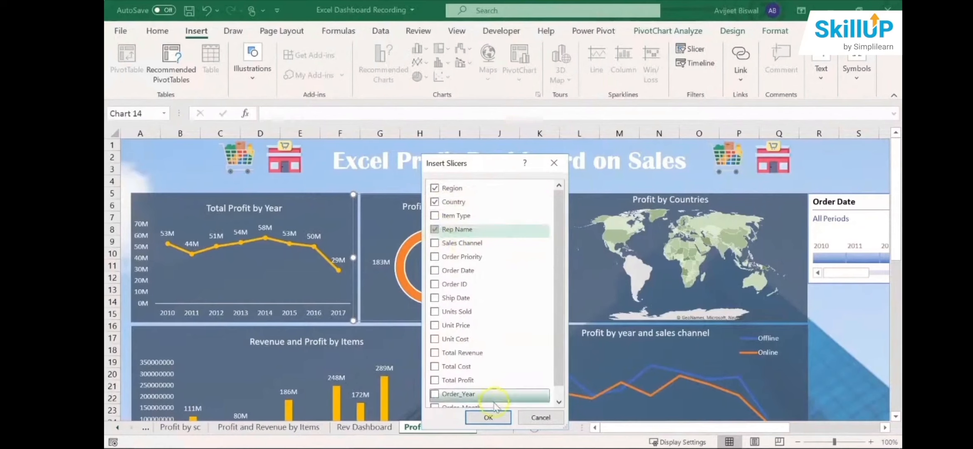
left_click(488, 417)
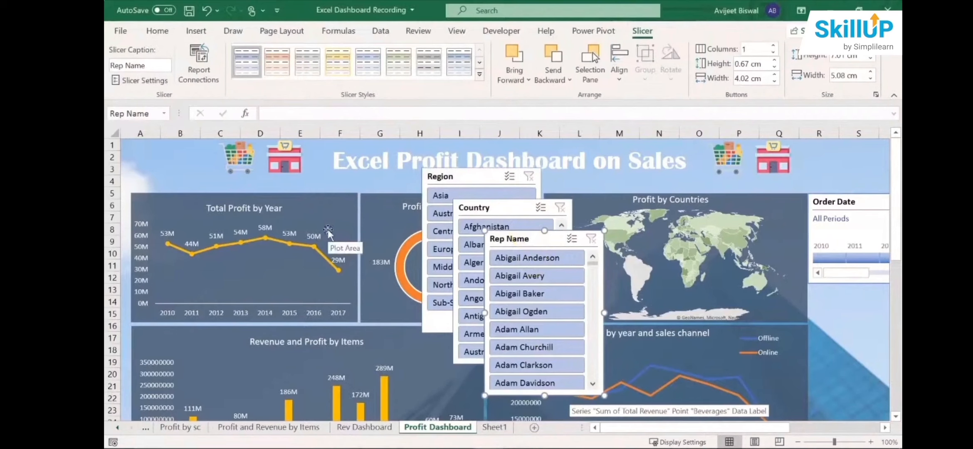
- Shorten the Rep Name slicer to about 4.1 cm high and place it directly beneath the Order Date timeline
left_click_drag(516, 242, 732, 259)
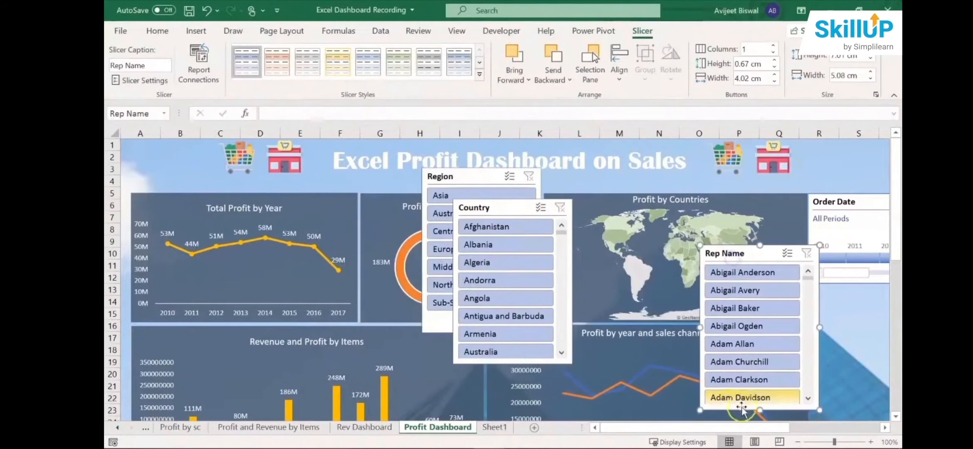
left_click_drag(759, 410, 760, 341)
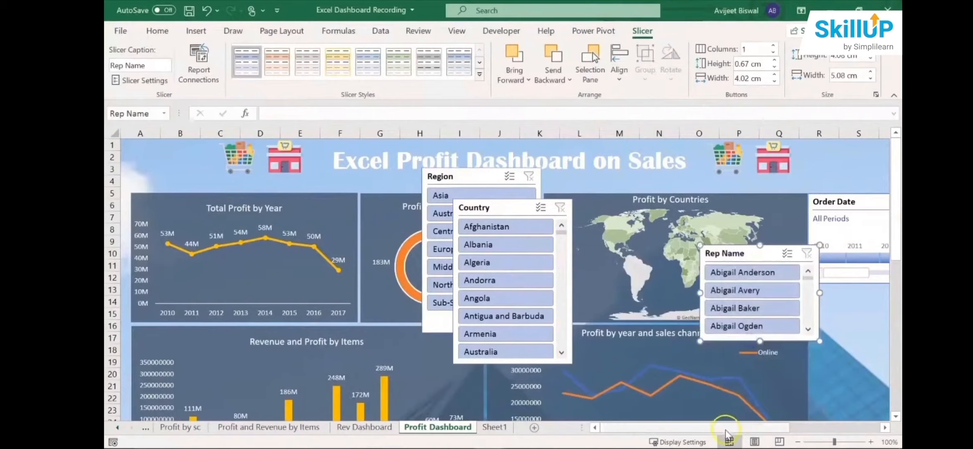
left_click_drag(726, 427, 771, 427)
left_click_drag(572, 251, 682, 289)
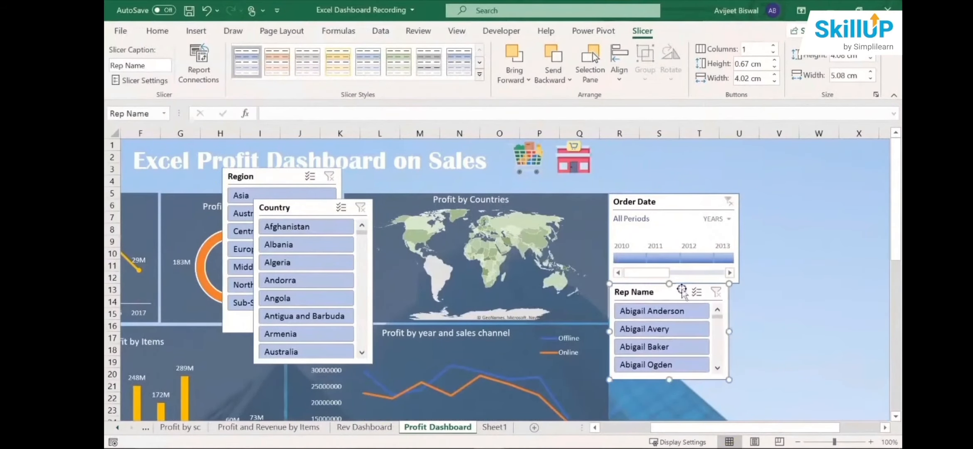
- Place the Country slicer beside the Order Date timeline and the Region slicer beneath it, shortening both to show about four entries
left_click_drag(286, 207, 771, 201)
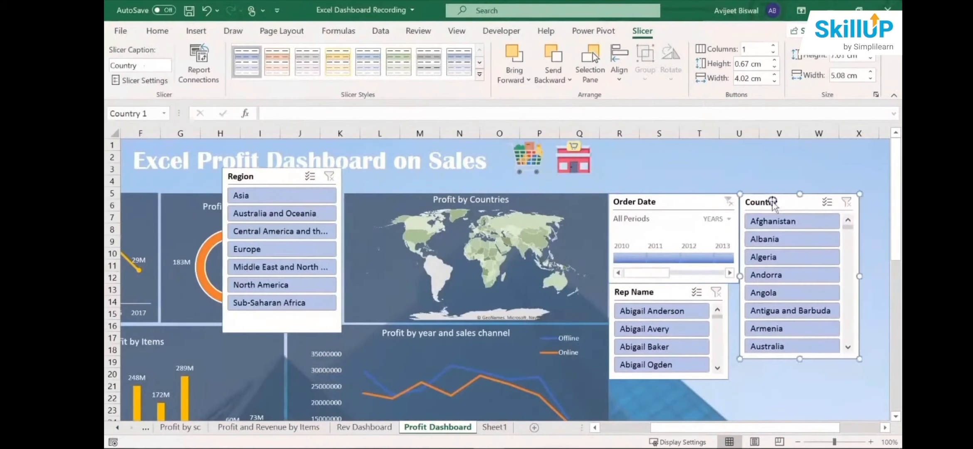
left_click_drag(799, 359, 785, 283)
left_click_drag(291, 182, 814, 265)
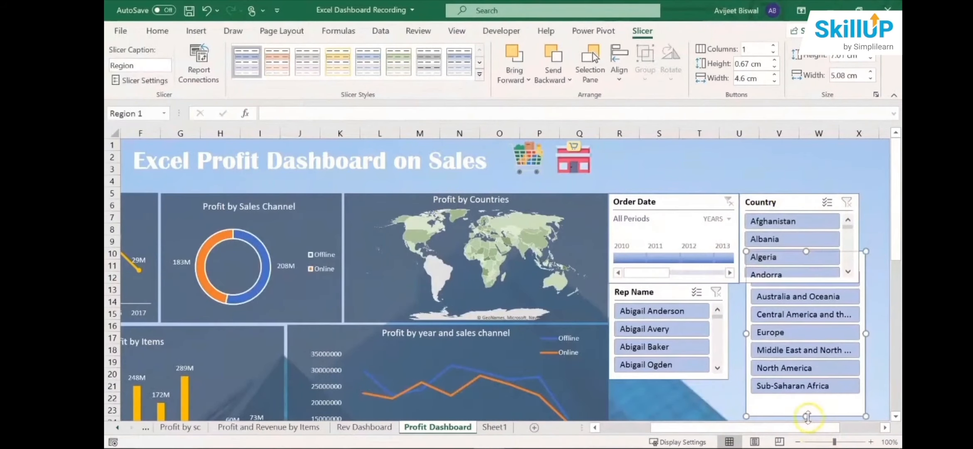
left_click_drag(807, 417, 806, 348)
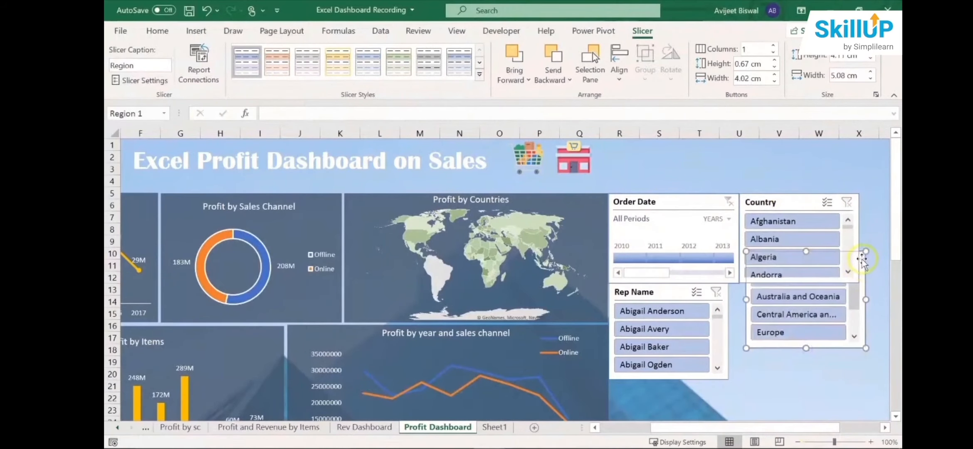
left_click_drag(861, 259, 850, 292)
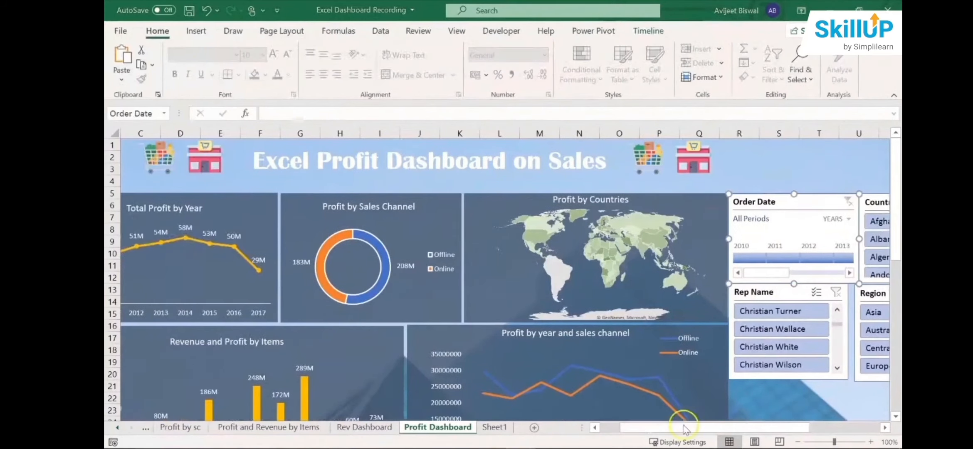
- Connect the Rep Name slicer to PivotTable12, PivotTable9, PivotTable8 and PivotTable10 through its report connections
left_click_drag(728, 425, 788, 425)
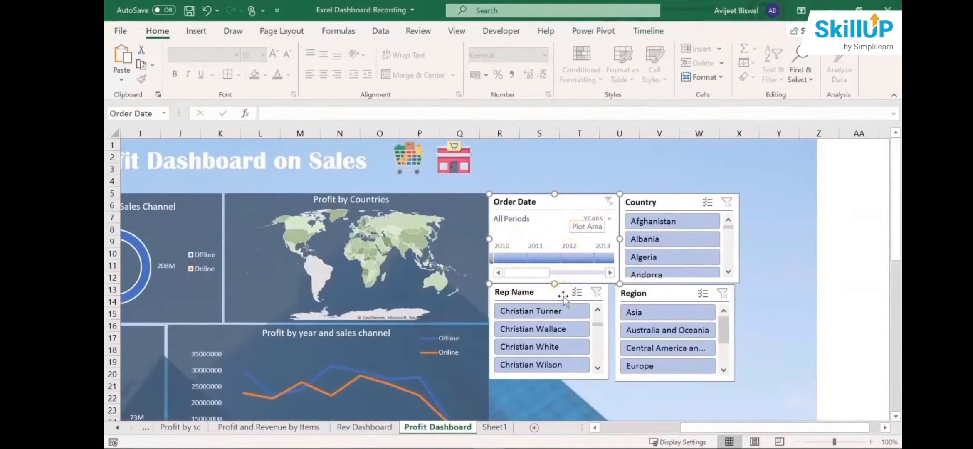
left_click(583, 203)
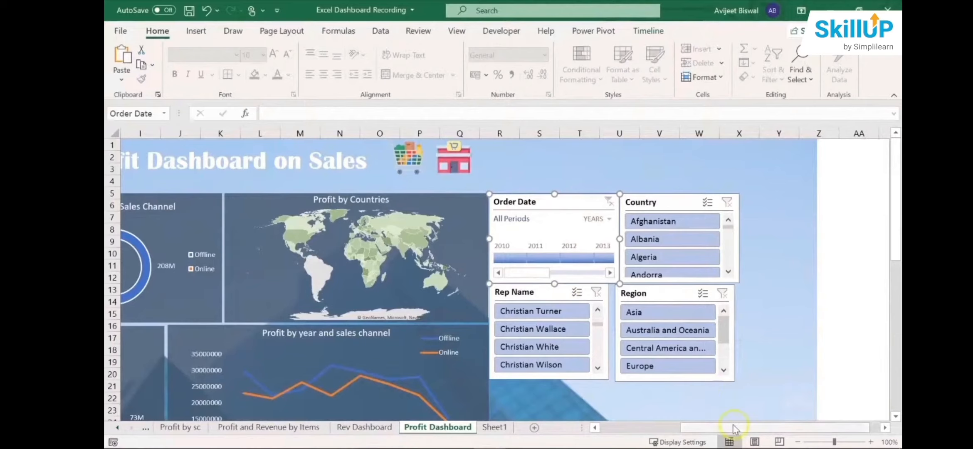
left_click_drag(739, 427, 698, 427)
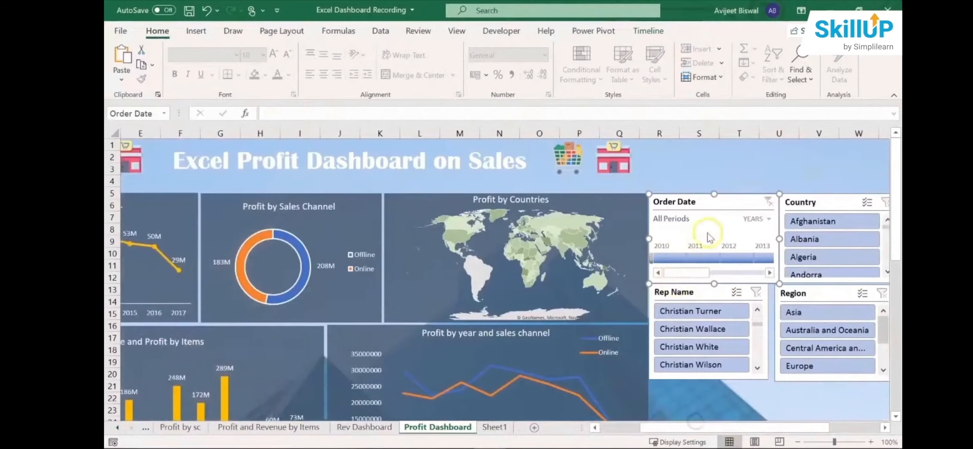
right_click(736, 295)
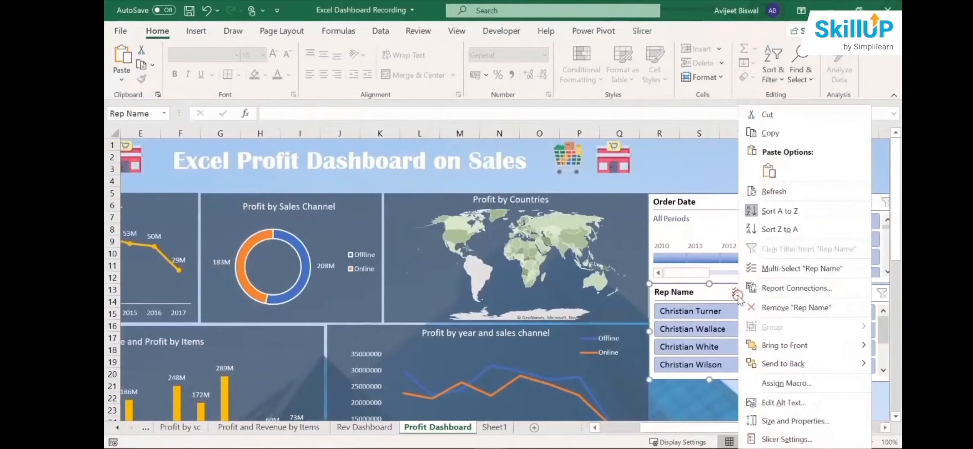
left_click(786, 291)
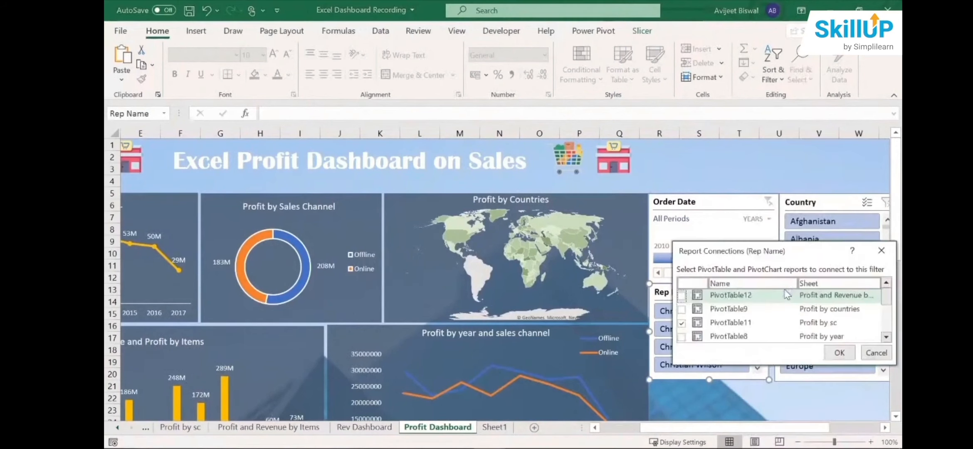
left_click(681, 295)
left_click(681, 309)
left_click(682, 336)
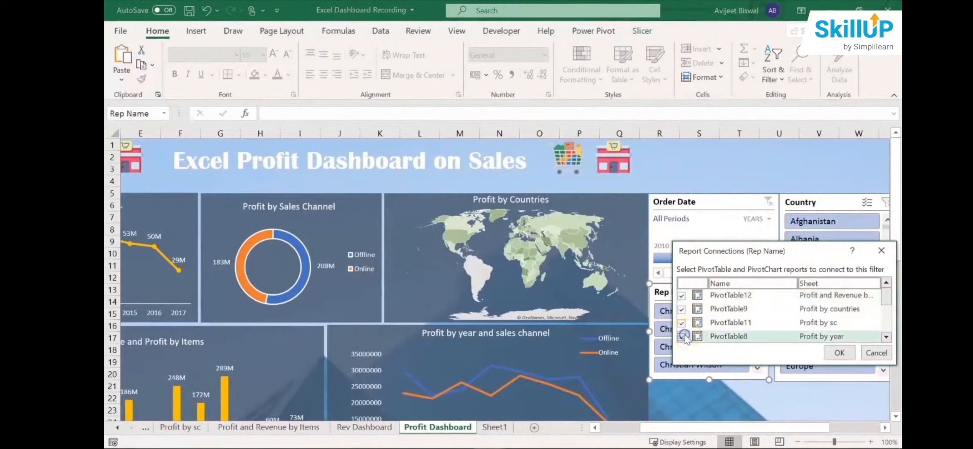
left_click_drag(888, 298, 887, 306)
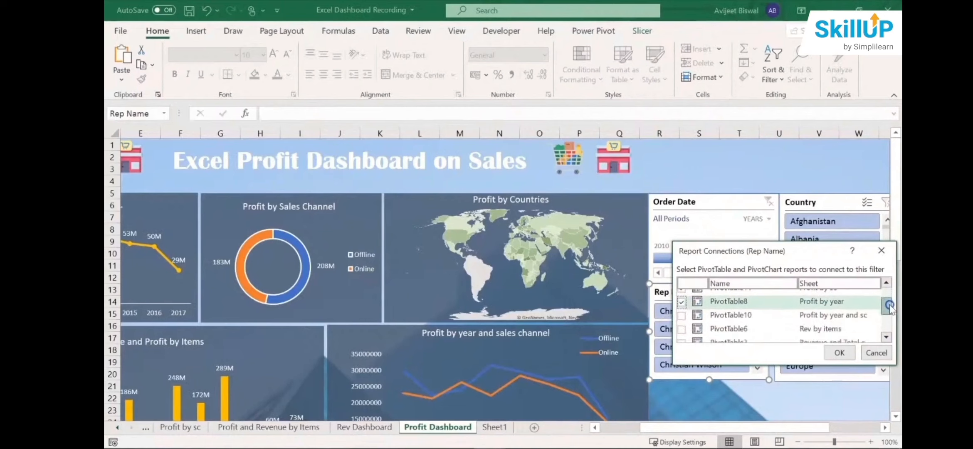
left_click(681, 316)
left_click(839, 353)
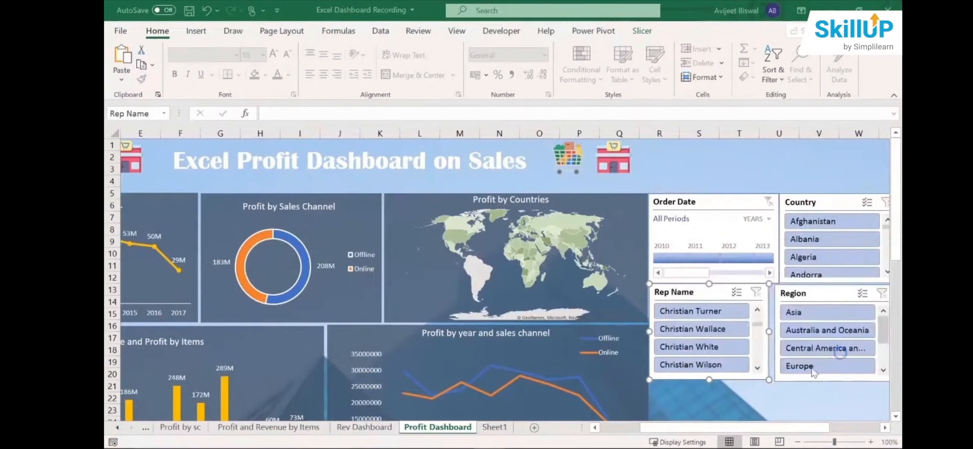
- Connect the Region slicer to PivotTable12, PivotTable9, PivotTable8 and PivotTable10 through its report connections
left_click_drag(814, 427, 865, 427)
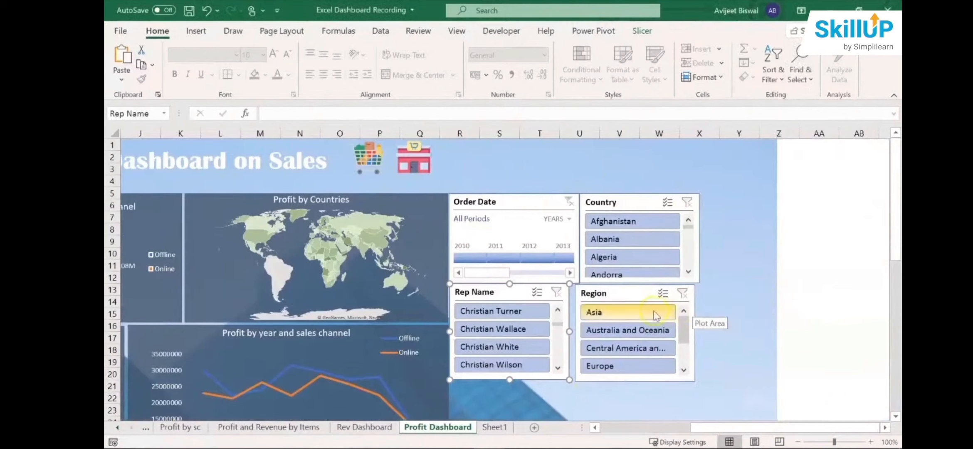
right_click(661, 295)
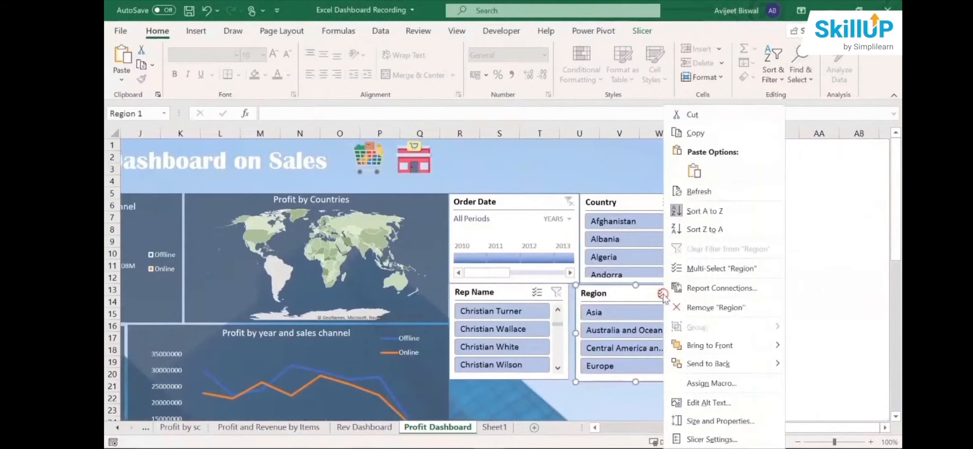
left_click(714, 291)
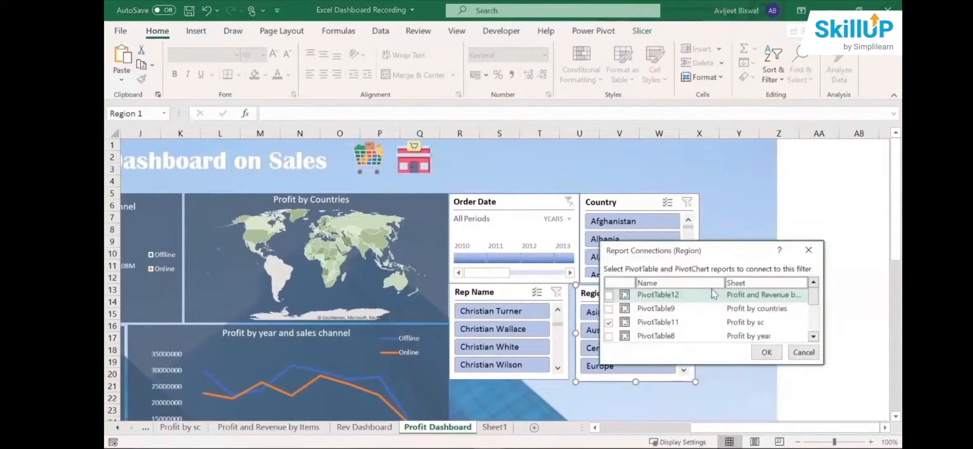
left_click(609, 295)
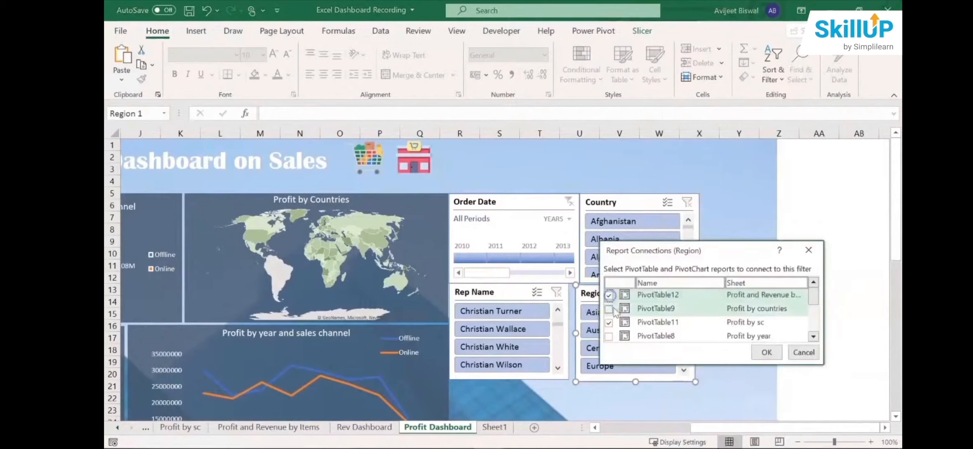
left_click(609, 309)
left_click(609, 336)
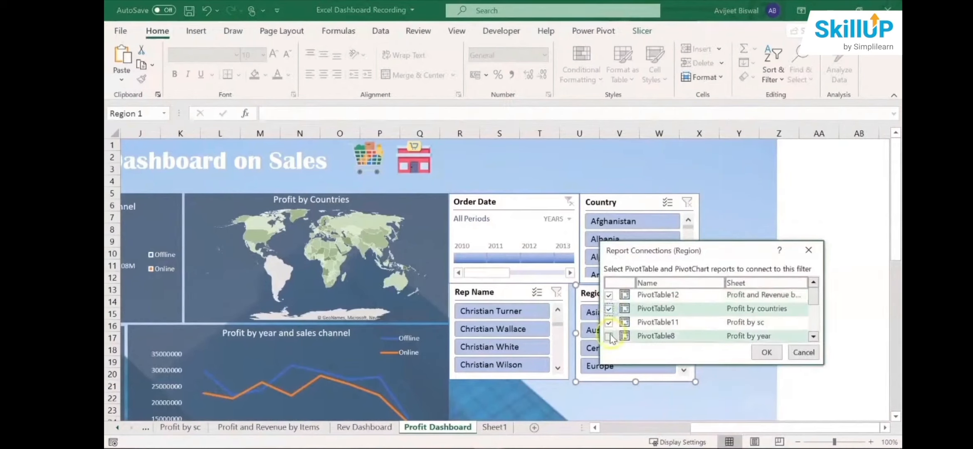
left_click(812, 296)
scroll(812, 297, "down", 1)
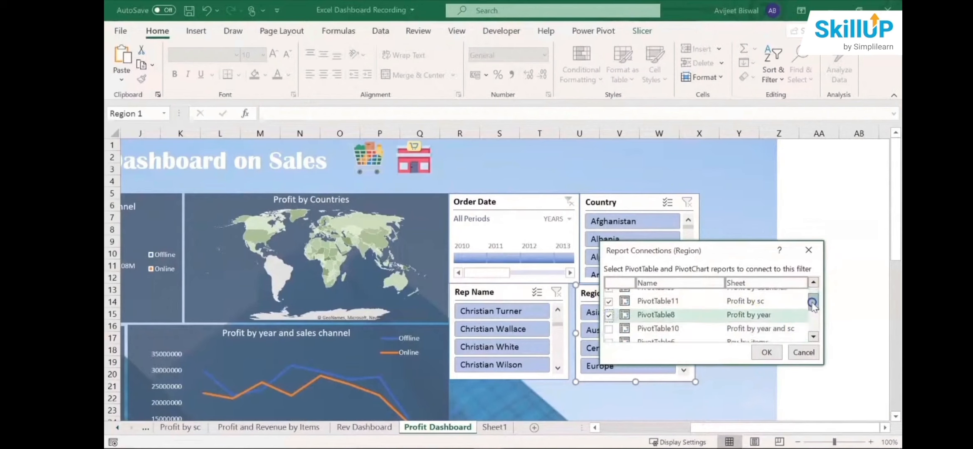
left_click(609, 328)
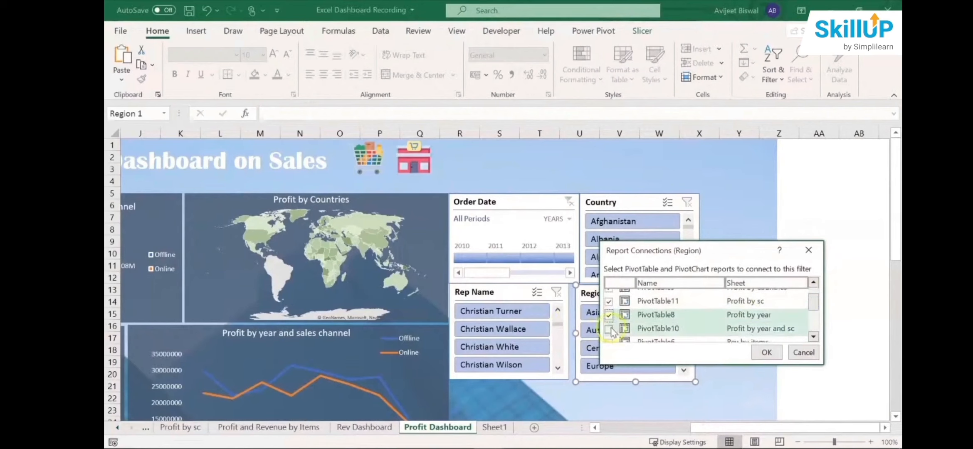
left_click(766, 352)
- Connect the Country slicer to PivotTable12, PivotTable9, PivotTable8 and PivotTable10 through its report connections
left_click(656, 204)
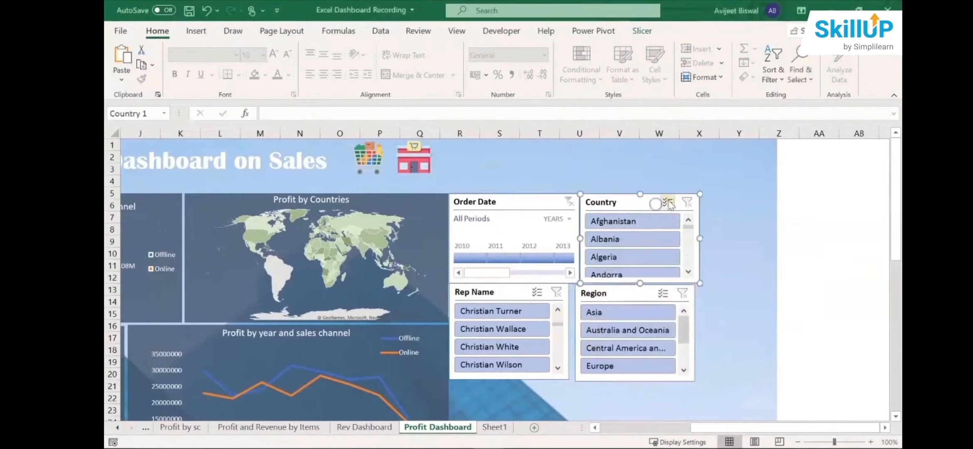
right_click(669, 203)
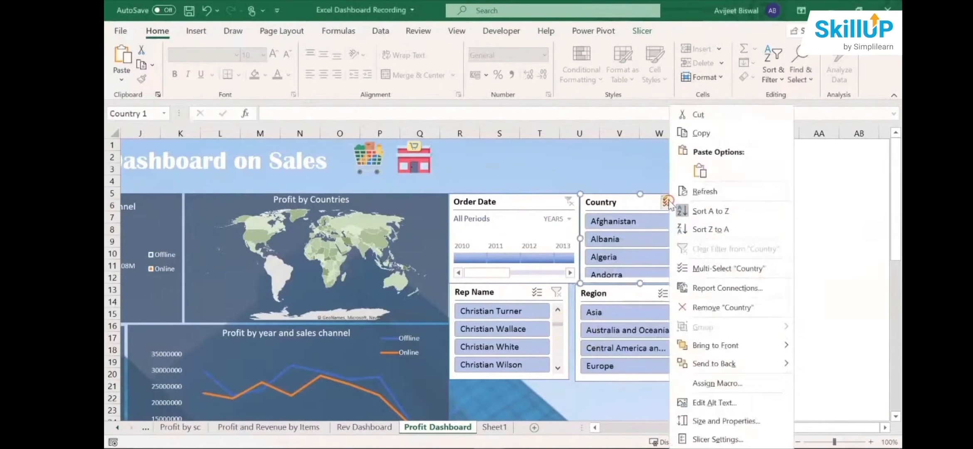
left_click(716, 287)
left_click(613, 292)
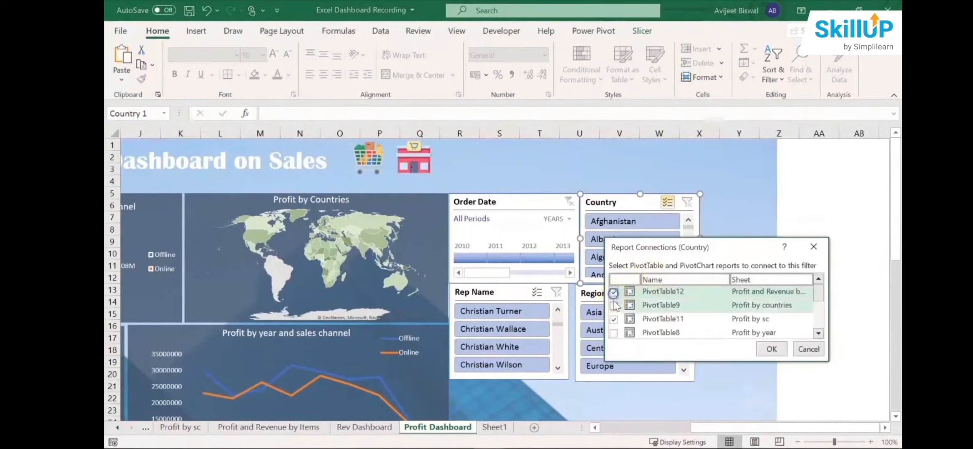
left_click(614, 305)
left_click(614, 333)
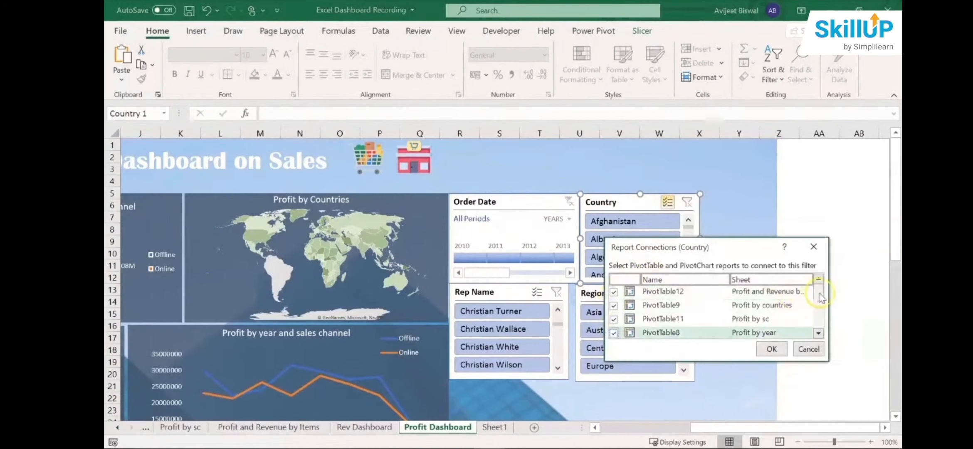
left_click_drag(819, 294, 819, 297)
left_click(614, 325)
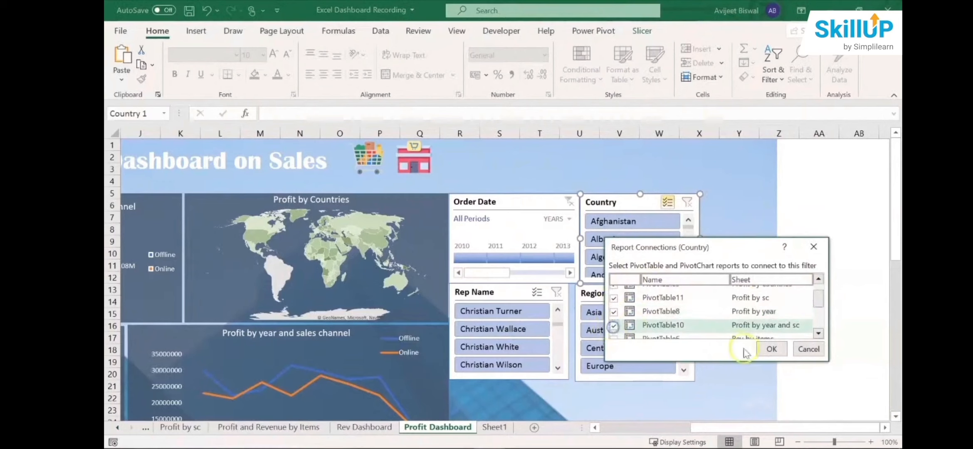
left_click(771, 349)
- Connect the Order Date timeline to PivotTable12, PivotTable9, PivotTable11 and PivotTable10 through its report connections
right_click(534, 204)
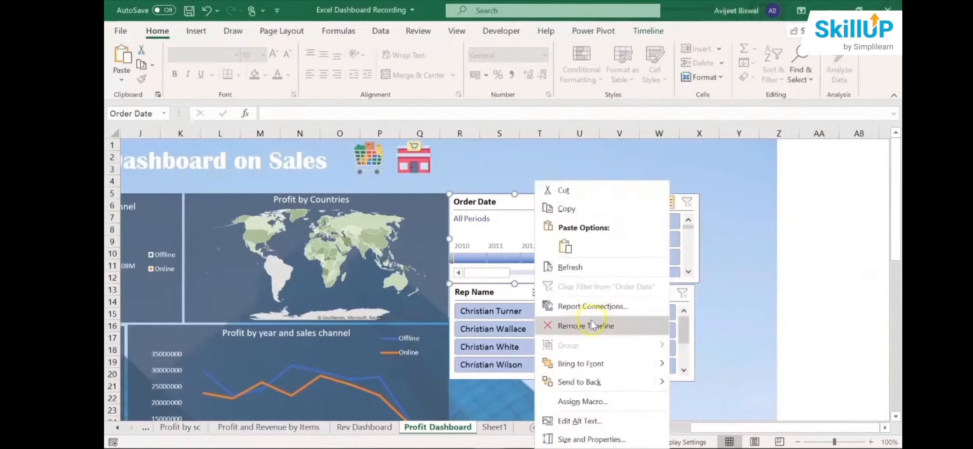
left_click(593, 307)
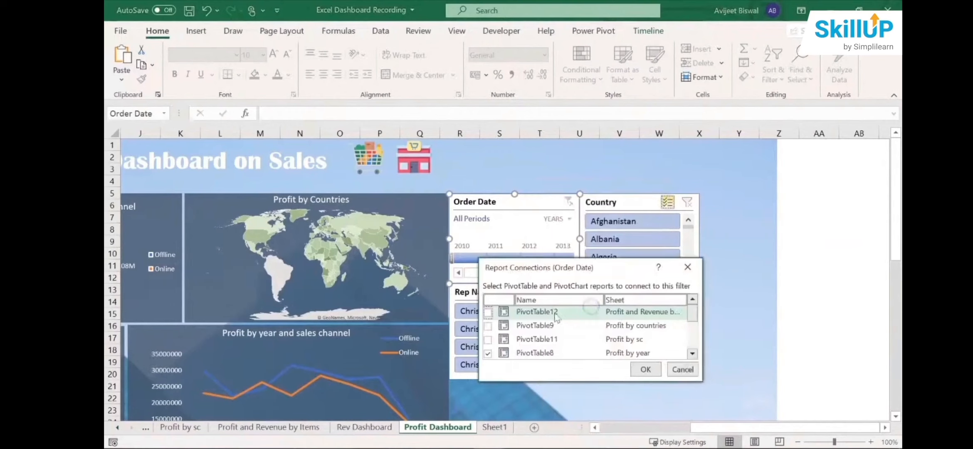
left_click(488, 312)
left_click(488, 326)
left_click(488, 340)
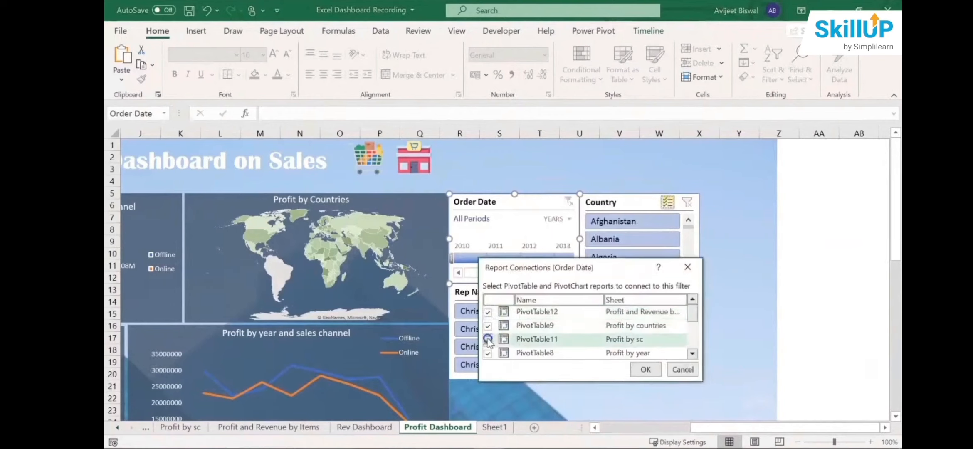
scroll(690, 320, "down", 2)
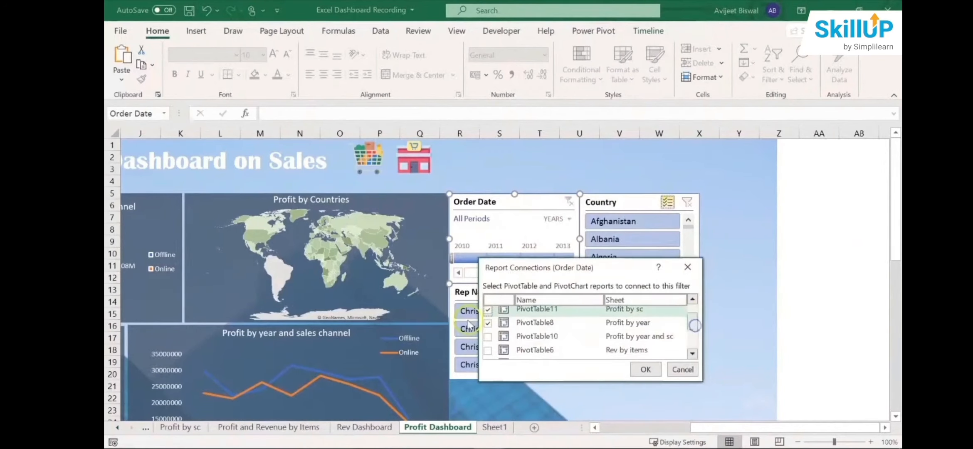
left_click(488, 338)
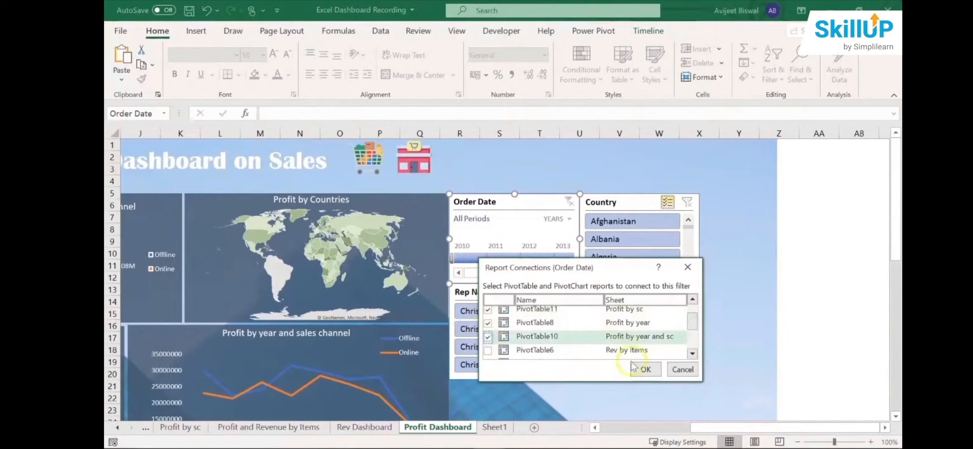
left_click(644, 370)
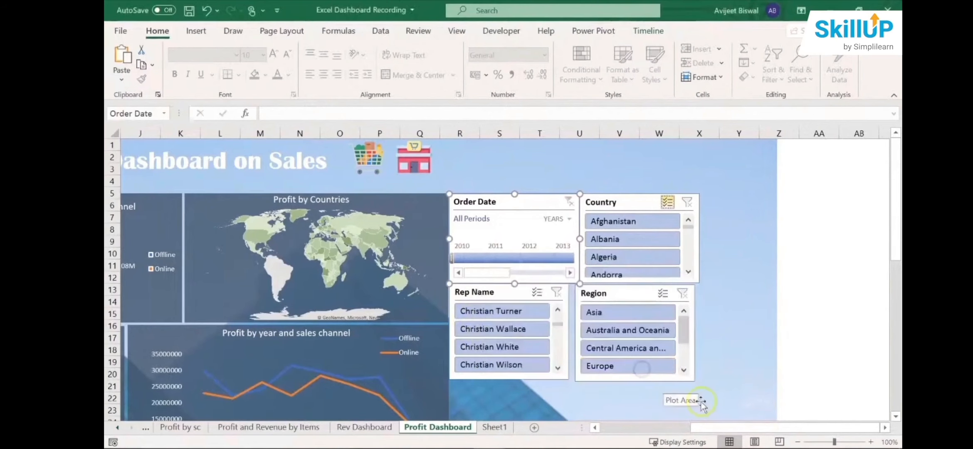
- Insert a Sales Channel slicer from the Profit by Sales Channel chart and shorten it to fit its two entries
left_click_drag(725, 428, 682, 428)
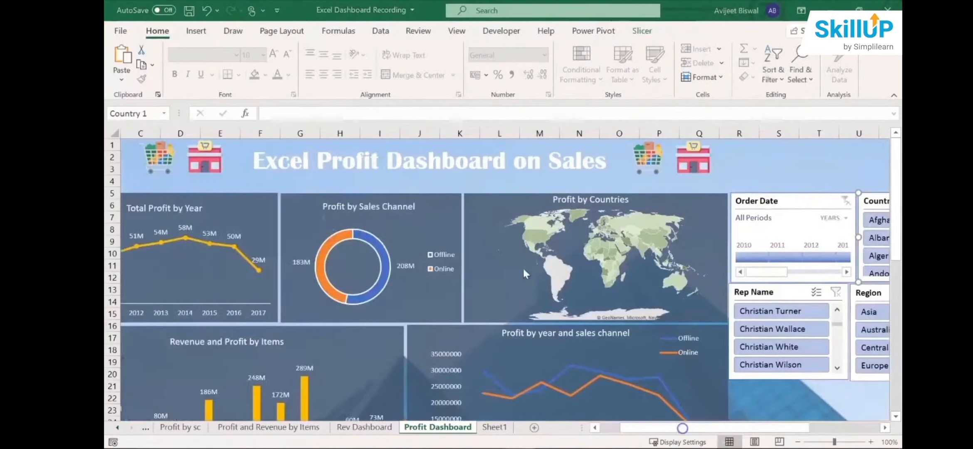
left_click(374, 208)
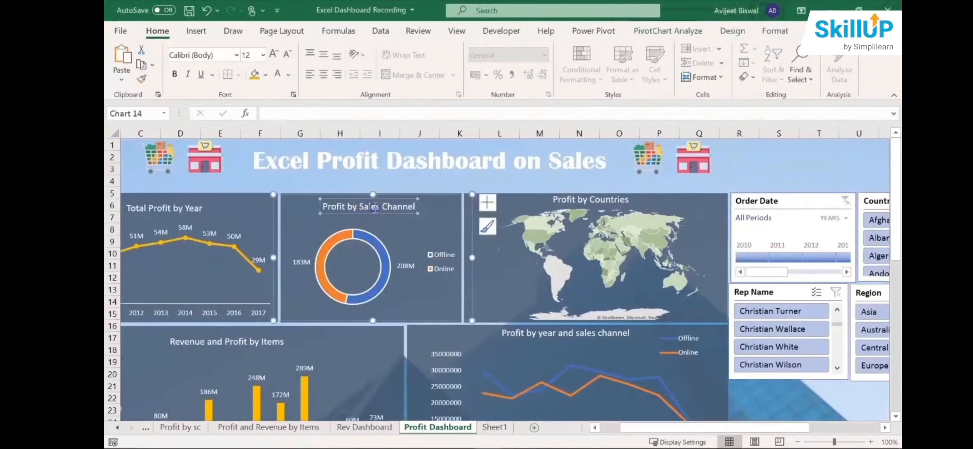
left_click(461, 211)
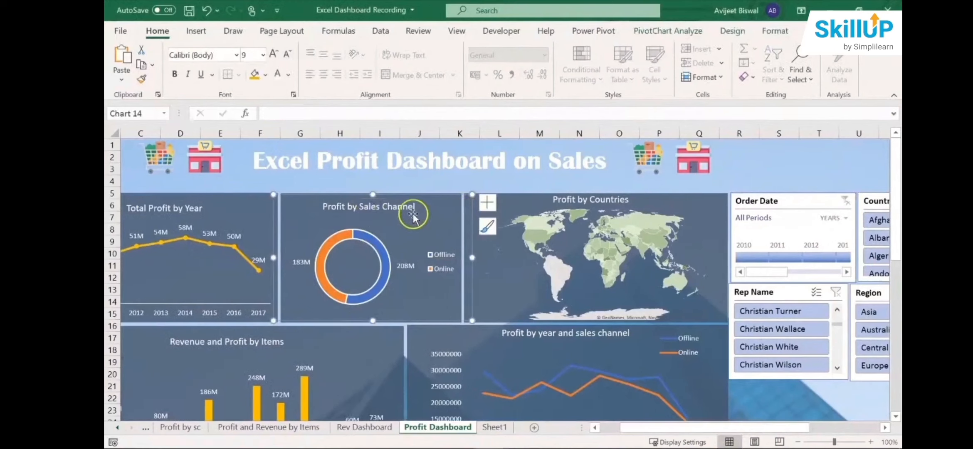
left_click(196, 33)
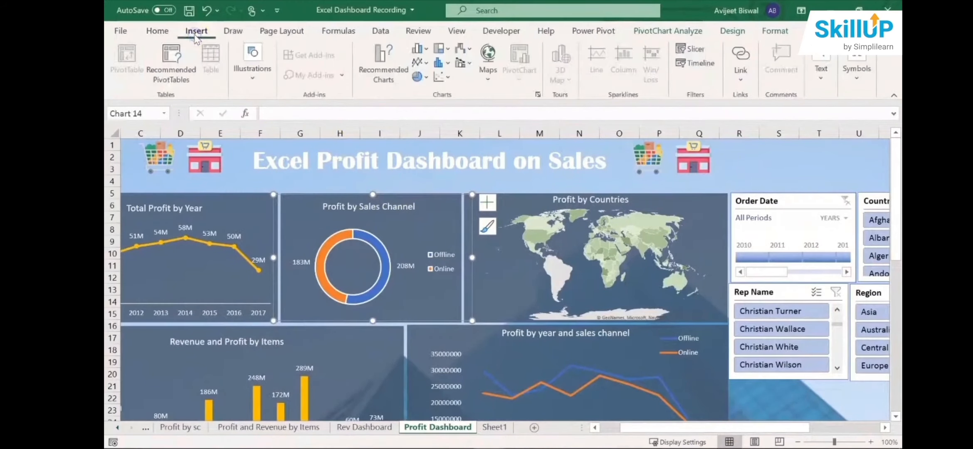
left_click(703, 51)
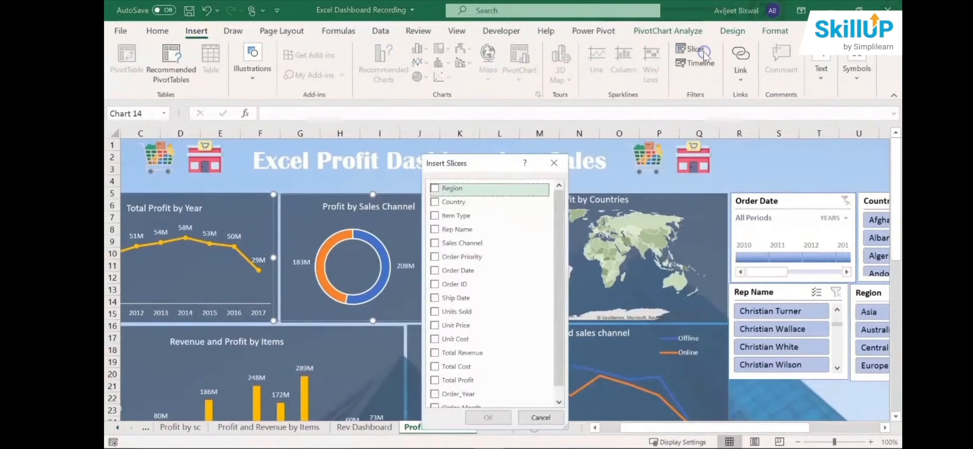
left_click(435, 244)
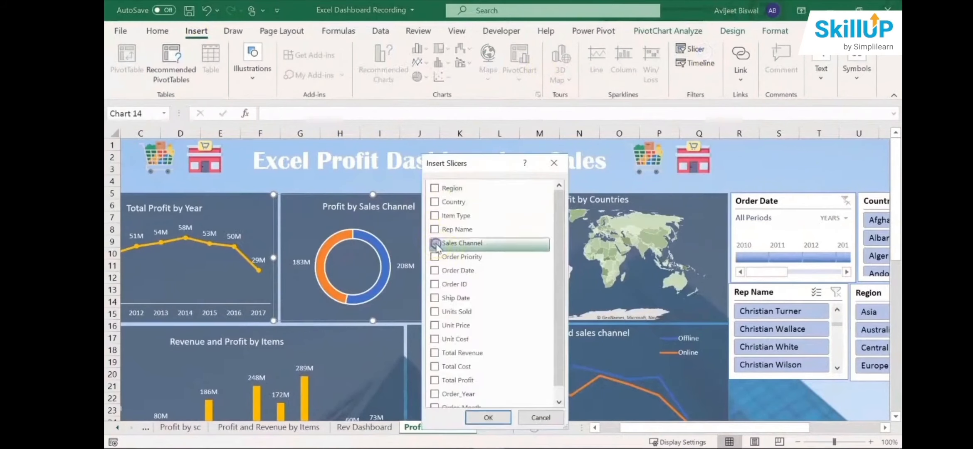
left_click(493, 416)
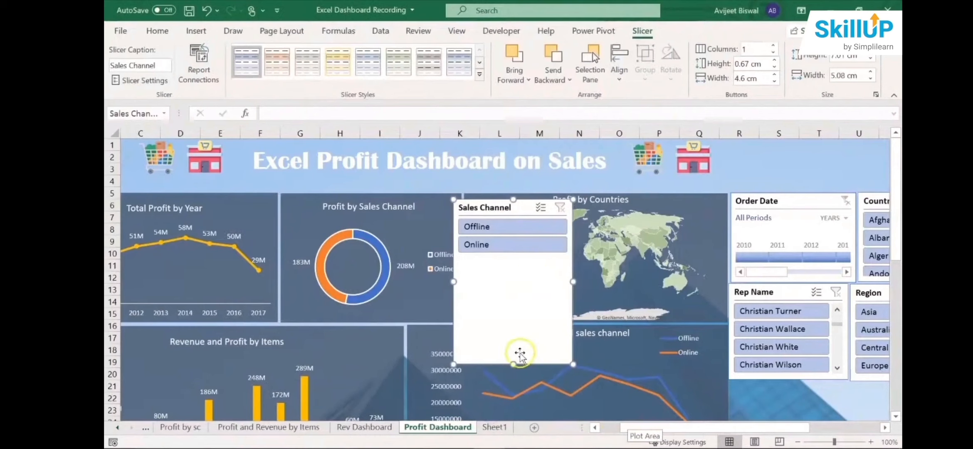
left_click_drag(512, 365, 514, 264)
- Connect the Sales Channel slicer to PivotTable12, PivotTable9, PivotTable8 and PivotTable10, and place it directly beneath the Rep Name slicer
right_click(541, 210)
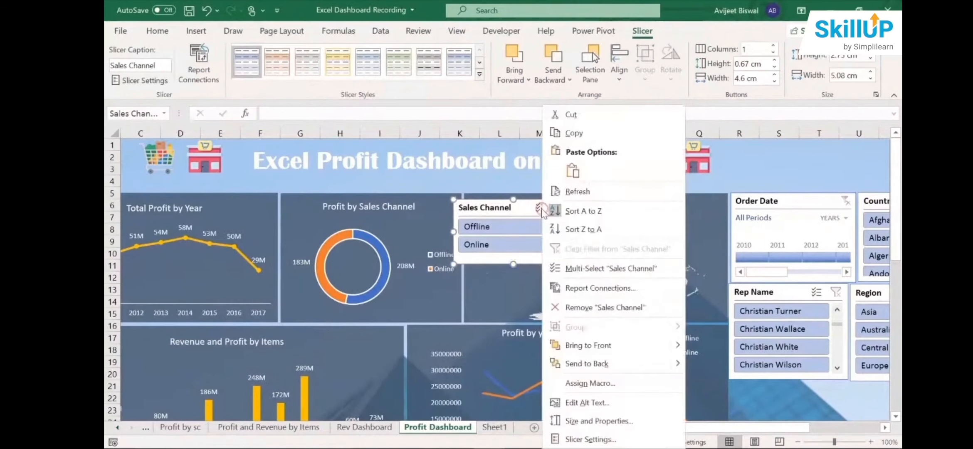
left_click(614, 287)
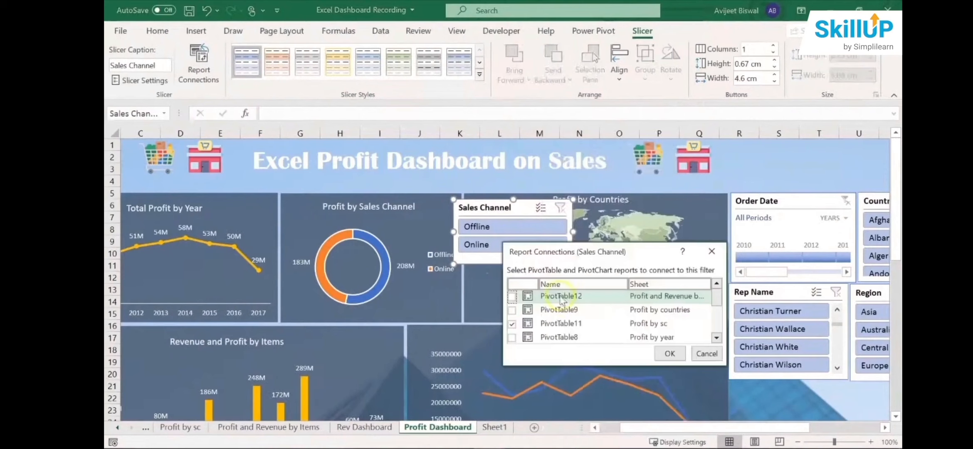
left_click(512, 295)
left_click(511, 309)
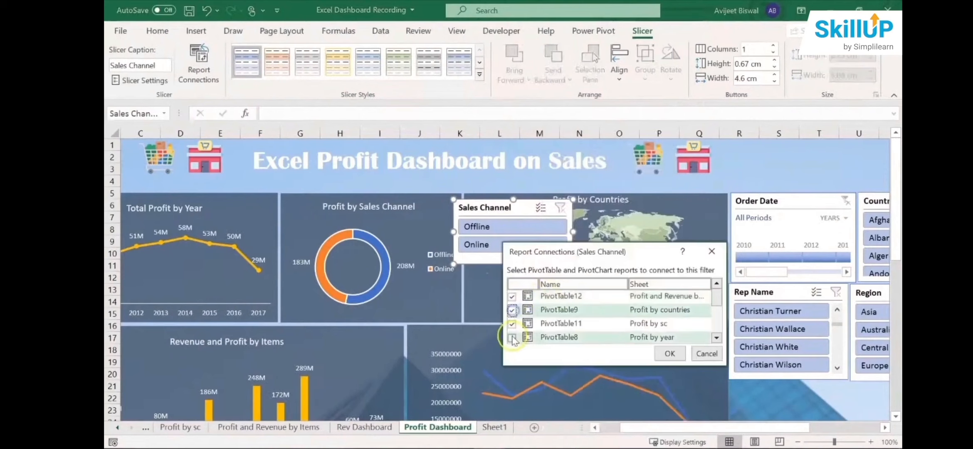
left_click(511, 336)
scroll(716, 301, "down", 2)
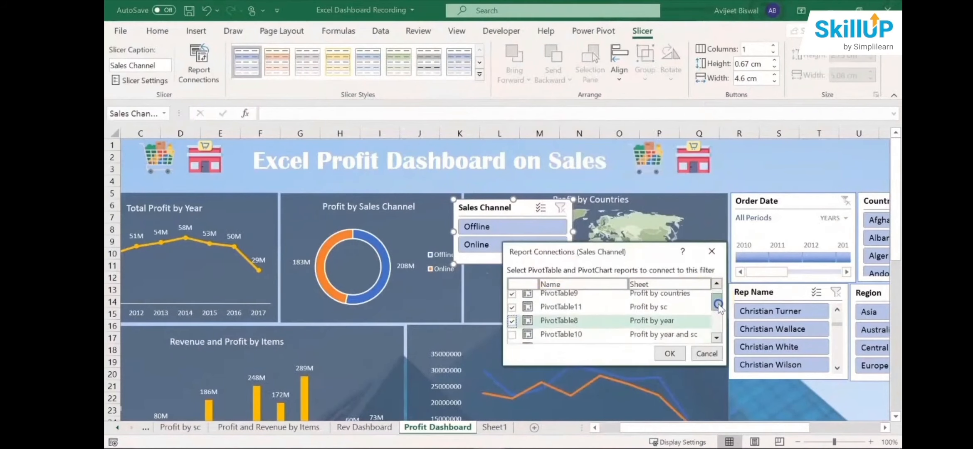
left_click(512, 329)
left_click(670, 355)
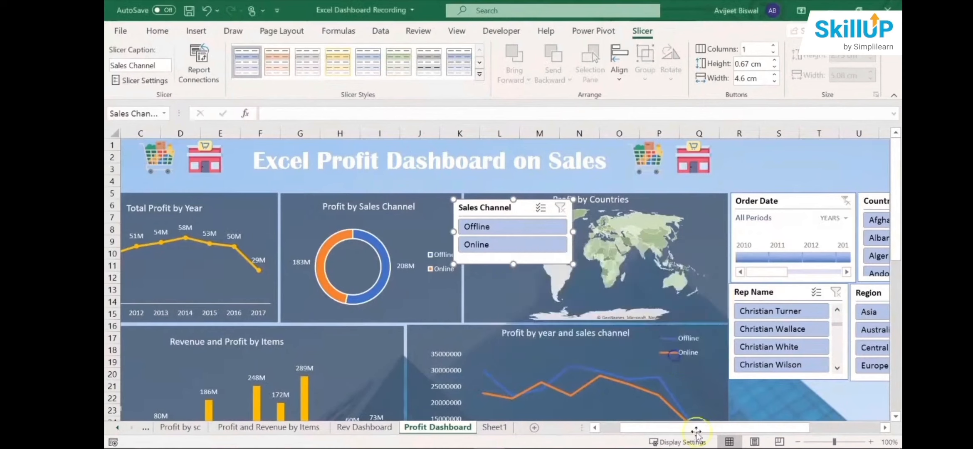
left_click_drag(712, 427, 742, 427)
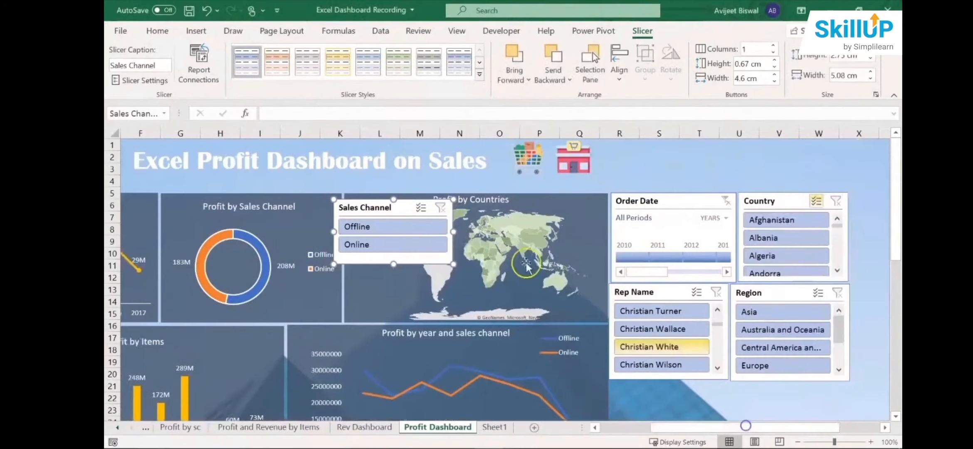
left_click_drag(393, 208, 669, 390)
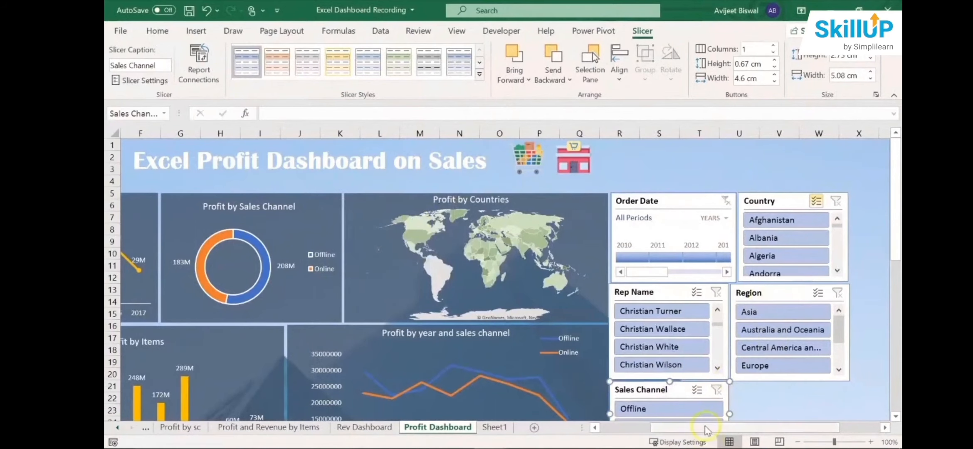
- Move the Order Date timeline over the dashboard charts and widen it to show all years from 2010 to 2017
left_click_drag(705, 428, 643, 427)
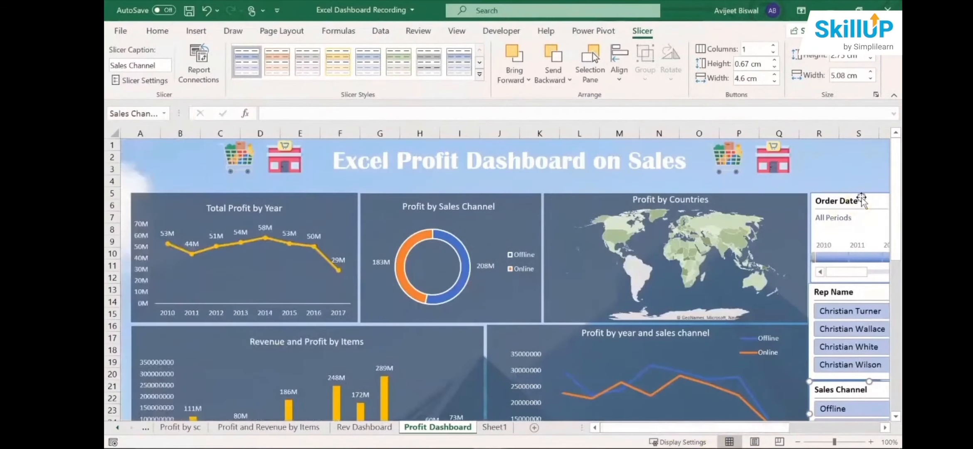
left_click_drag(860, 203, 413, 277)
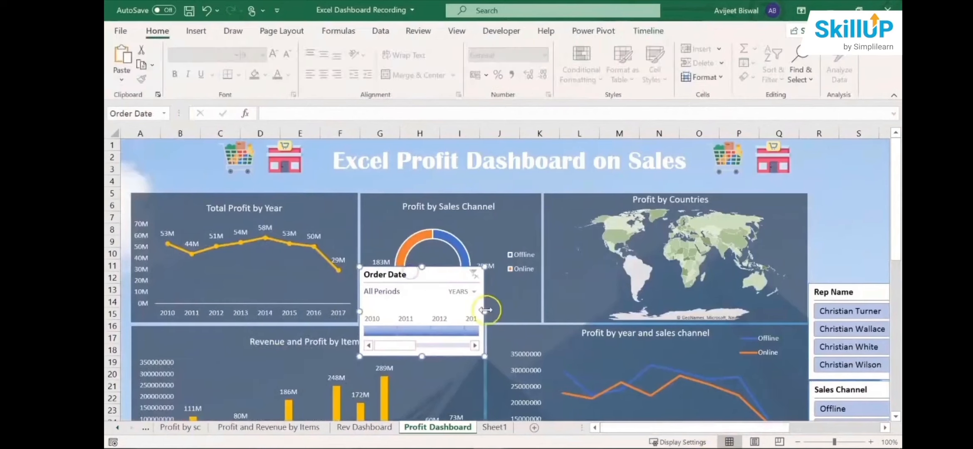
left_click_drag(484, 312, 665, 311)
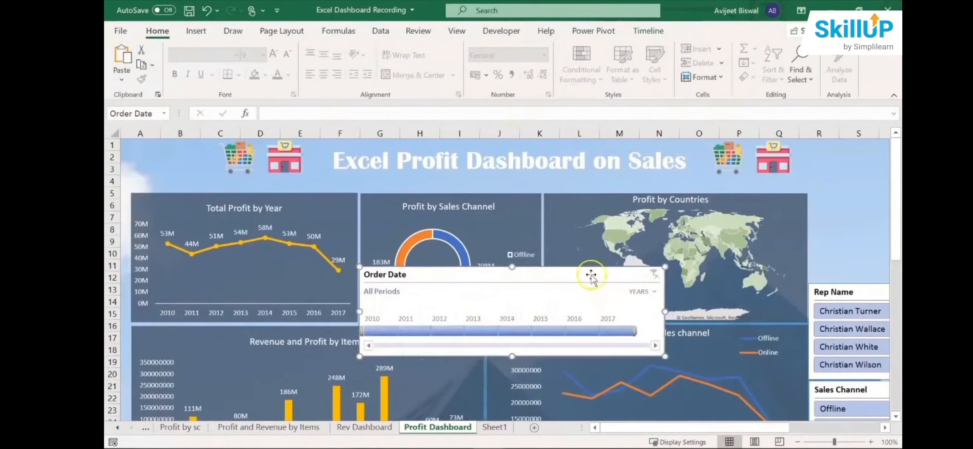
left_click_drag(586, 274, 613, 279)
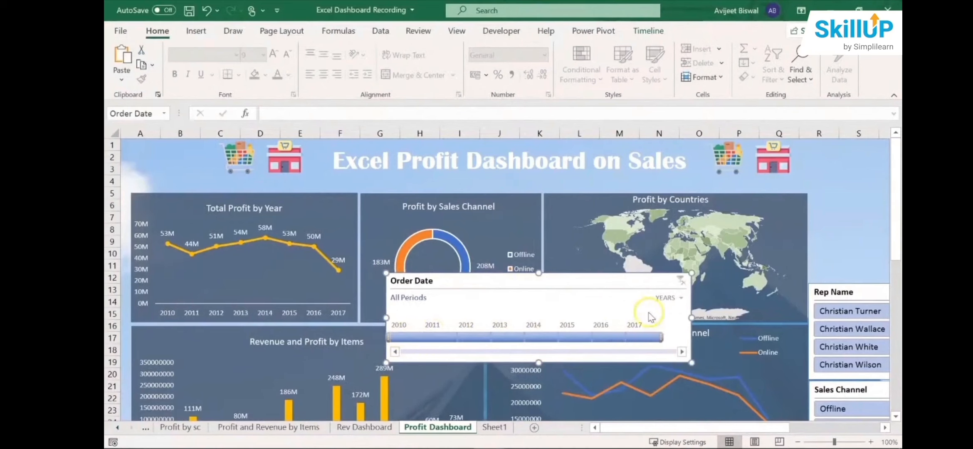
left_click_drag(615, 282, 682, 297)
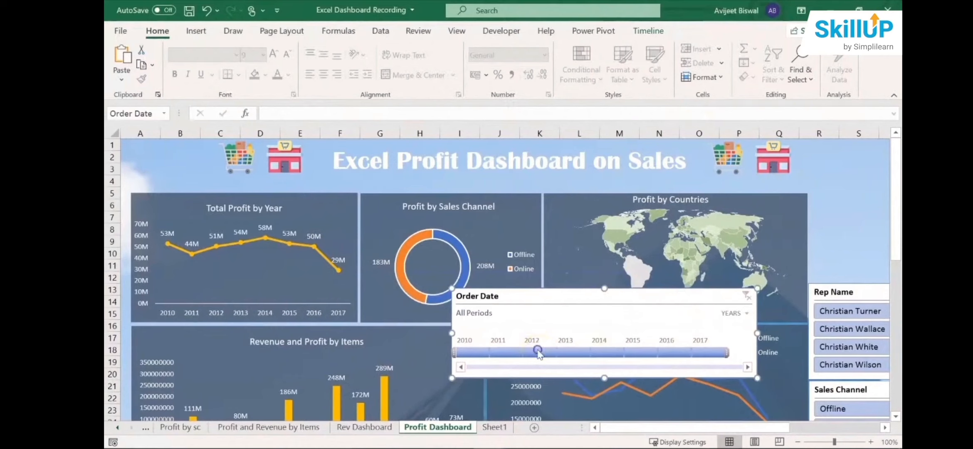
- Filter the dashboard to 2012 with the Order Date timeline and reposition the timeline to examine the charts beneath it
left_click(537, 351)
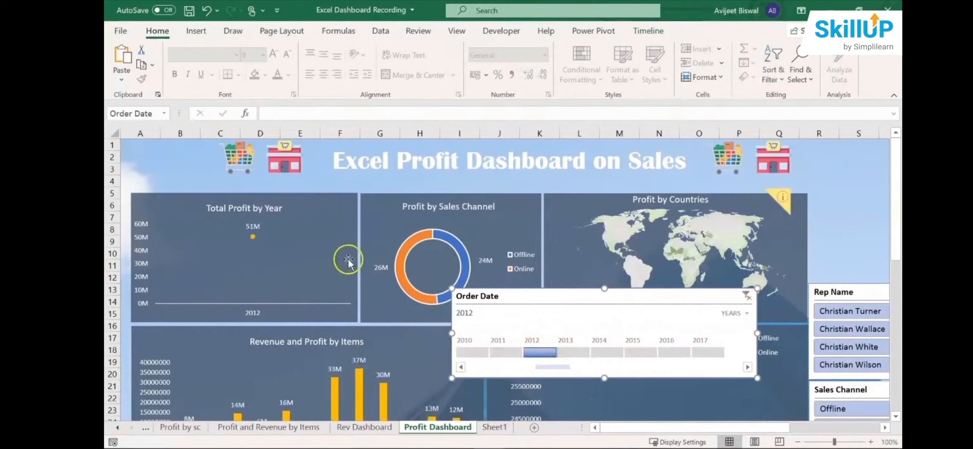
left_click(324, 266)
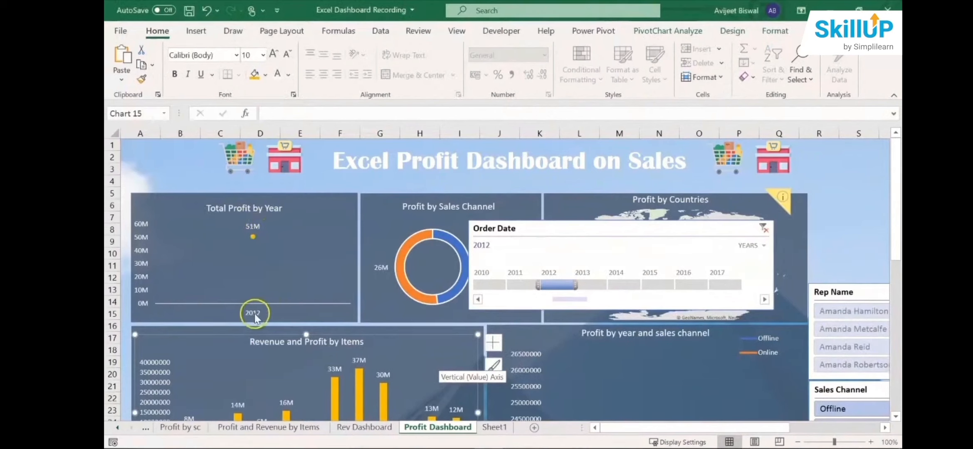
left_click(593, 228)
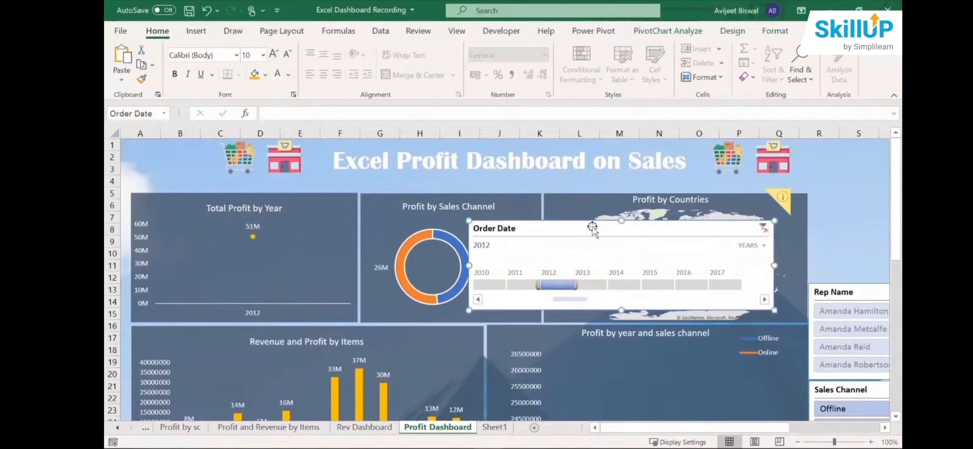
left_click_drag(593, 228, 602, 259)
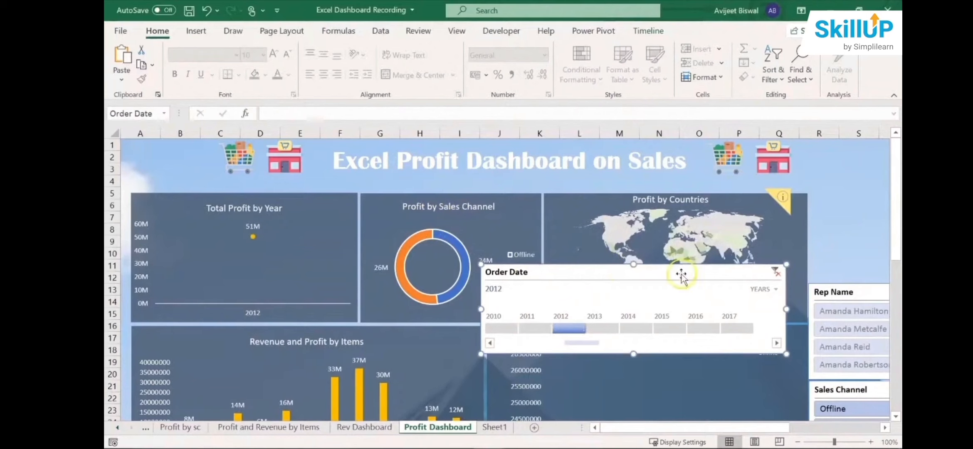
left_click_drag(681, 275, 642, 327)
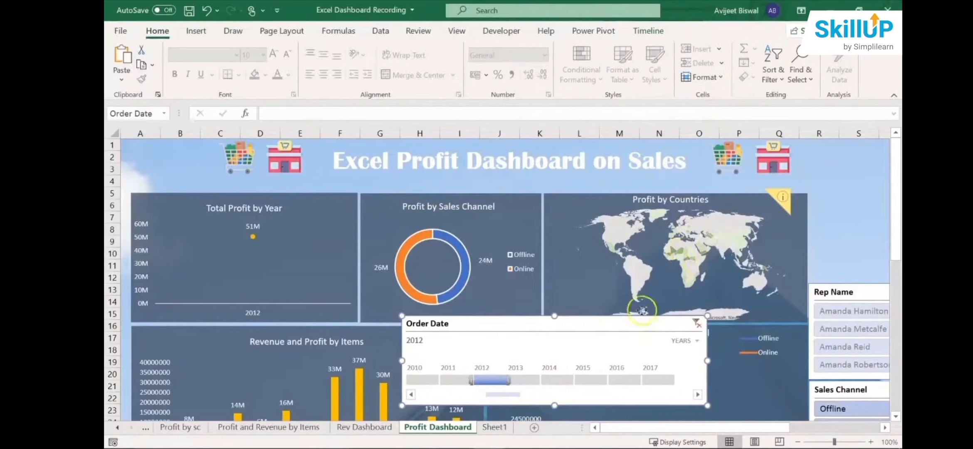
left_click_drag(641, 323, 699, 203)
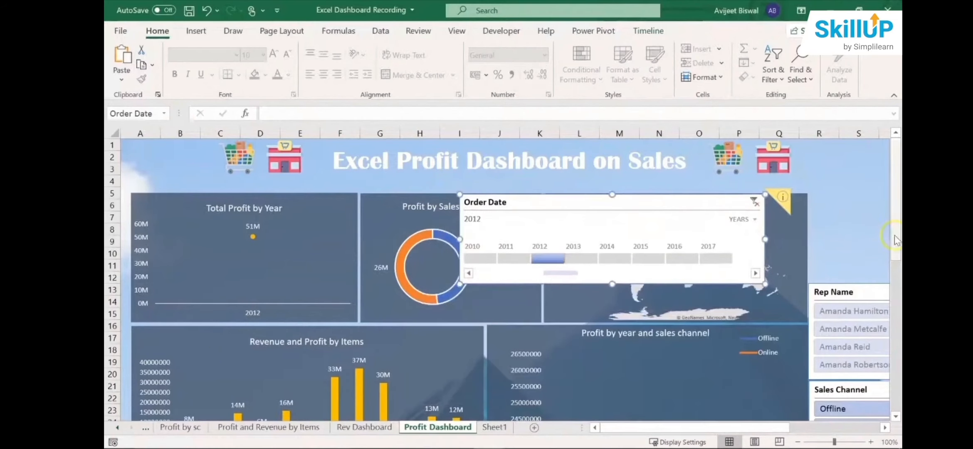
left_click_drag(896, 238, 897, 281)
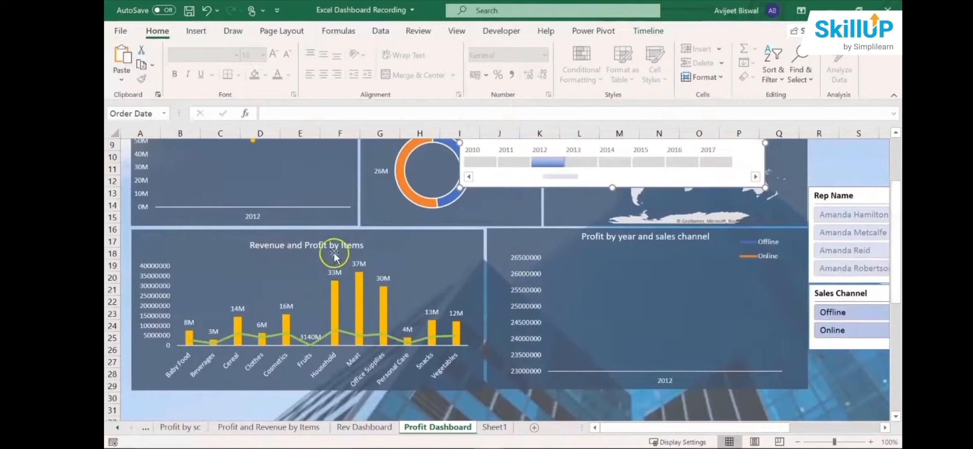
left_click_drag(896, 294, 896, 267)
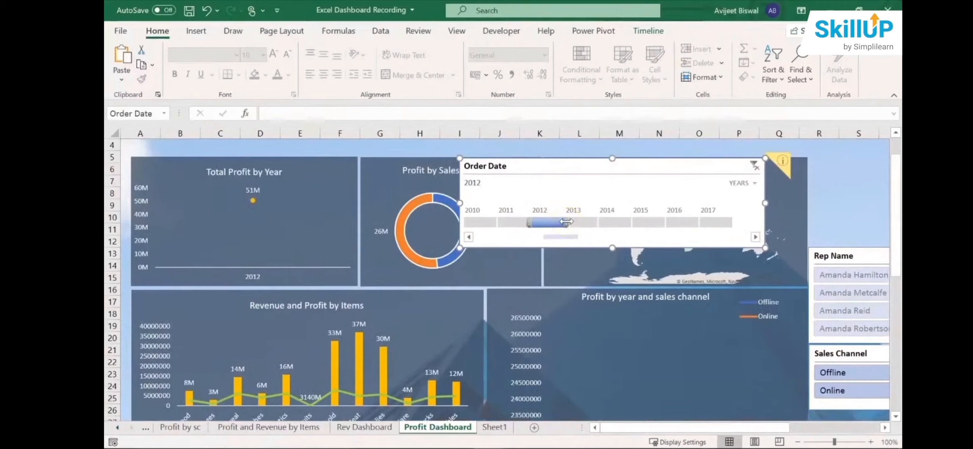
- Extend the Order Date timeline selection to 2012–2013 and examine the lower charts
left_click_drag(579, 221, 592, 226)
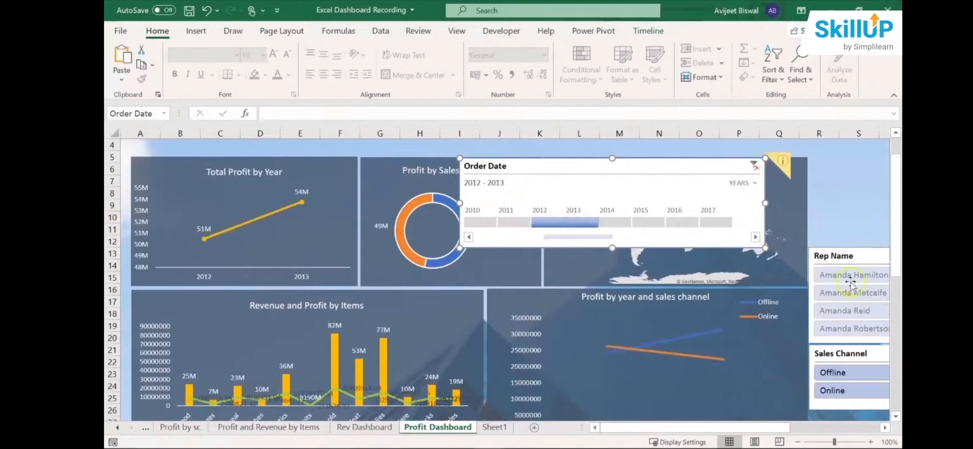
left_click_drag(897, 271, 897, 282)
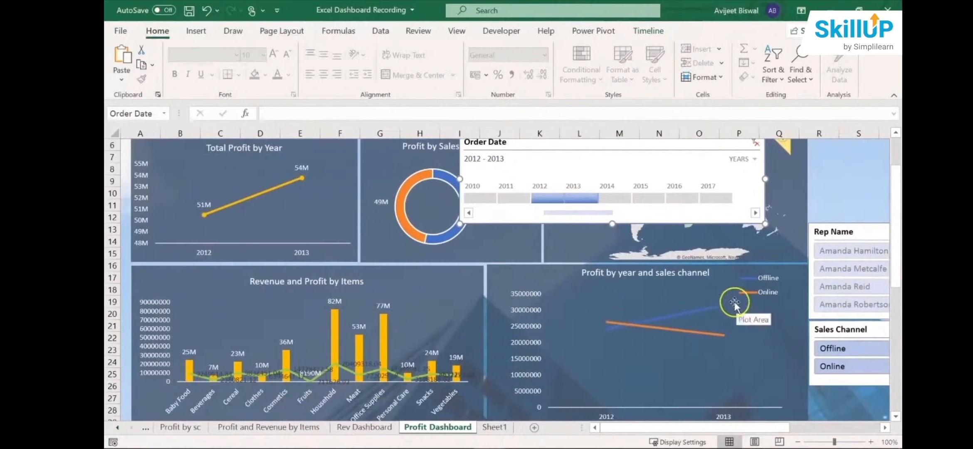
- Reposition the Order Date timeline over the dashboard to examine the profit charts and world map for 2012–2013
scroll(898, 250, "up", 1)
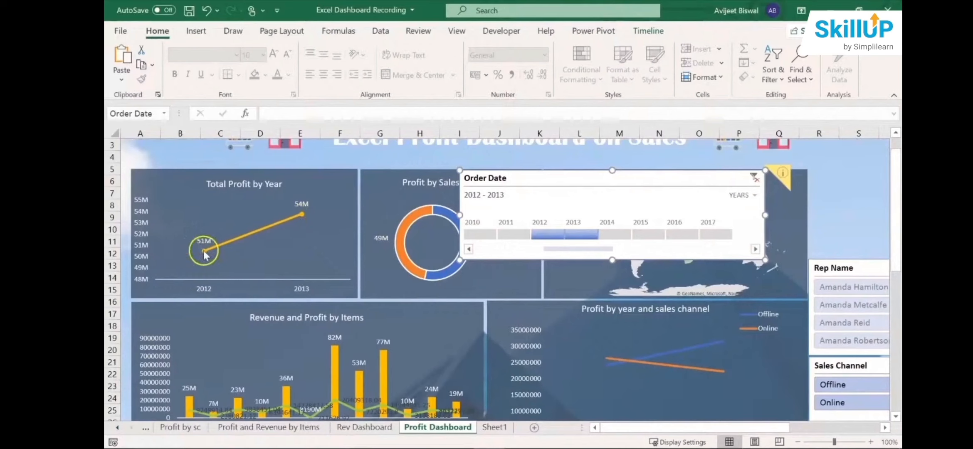
mouse_move(204, 252)
mouse_move(302, 219)
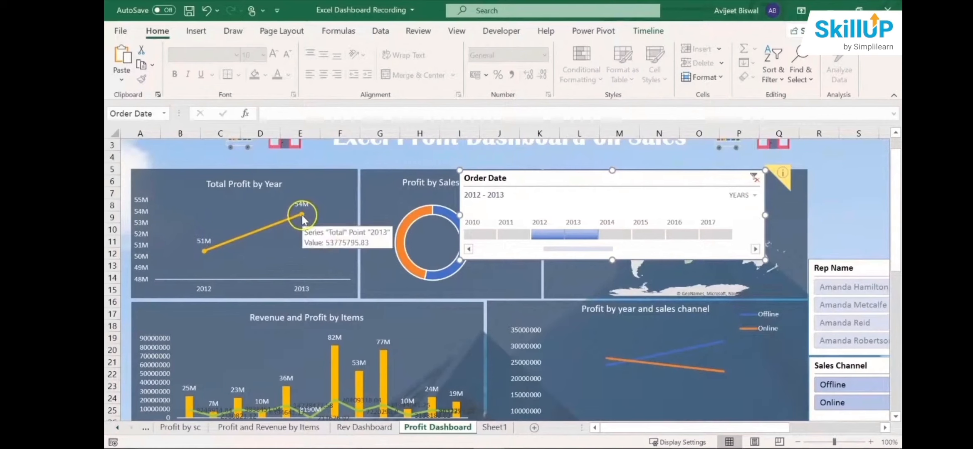
left_click_drag(645, 179, 407, 242)
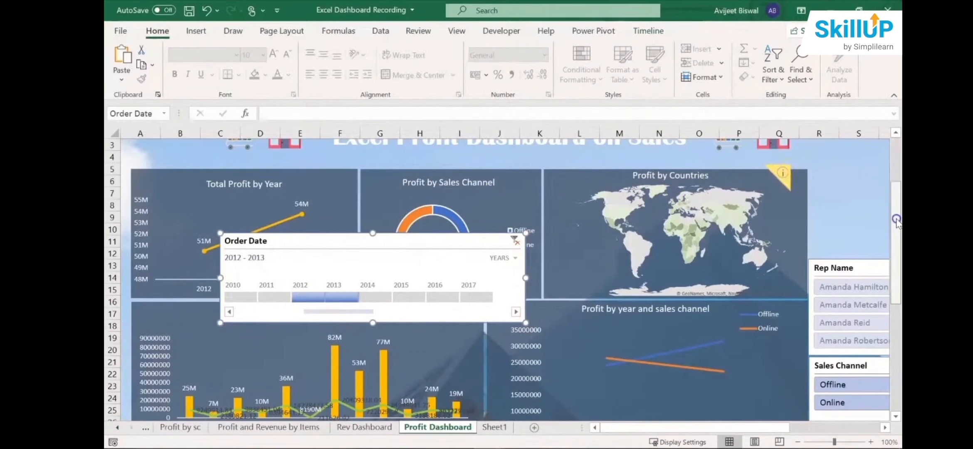
scroll(896, 175, "down", 2)
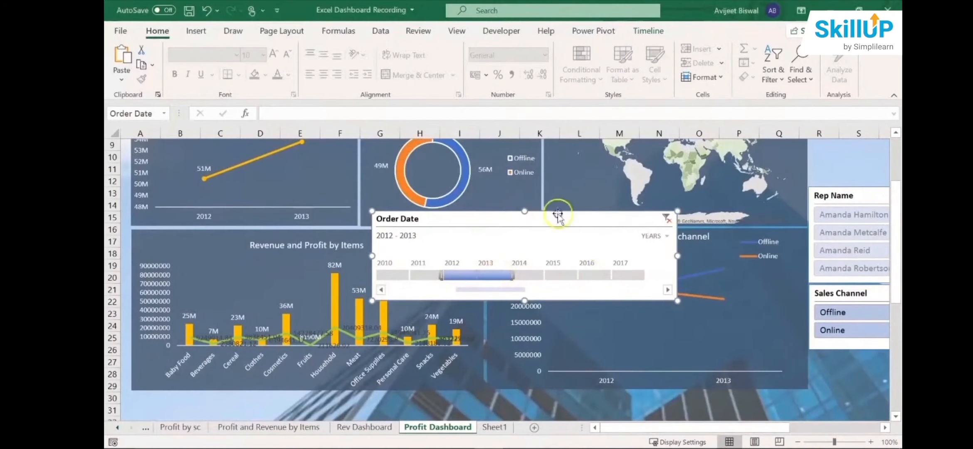
left_click_drag(582, 214, 618, 210)
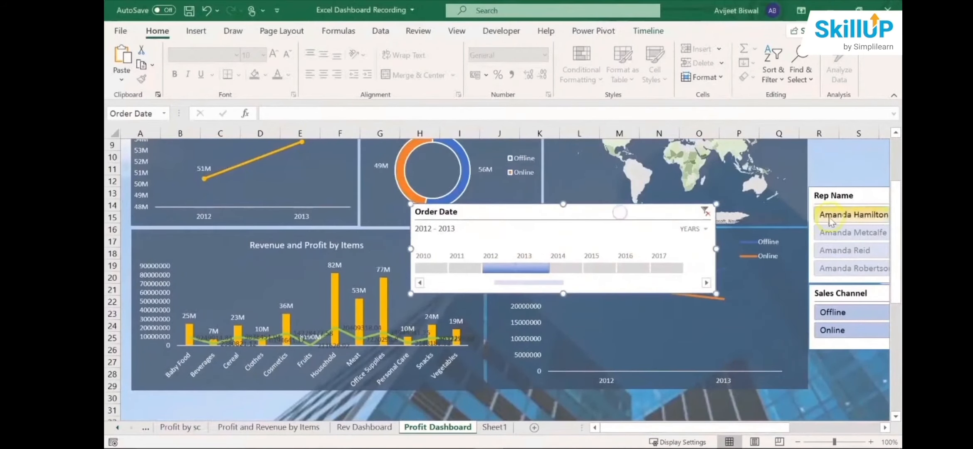
scroll(894, 175, "up", 2)
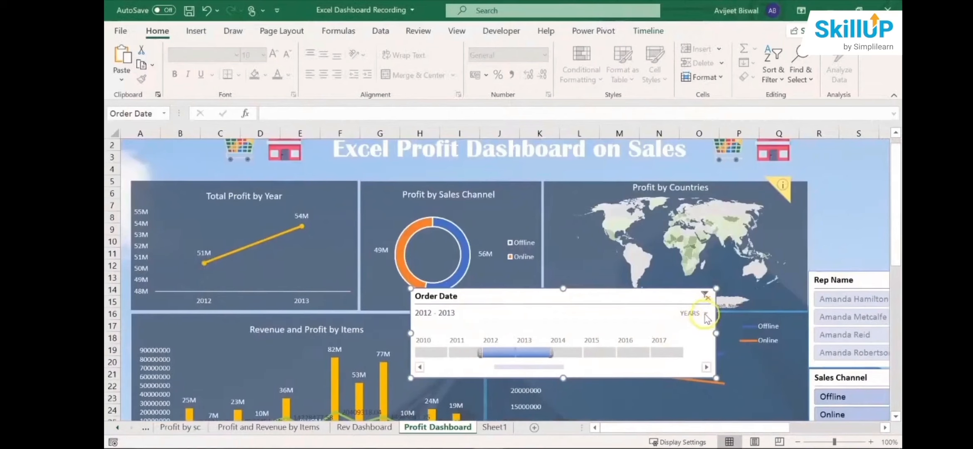
- Switch the Order Date timeline to months, then to quarters, and clear its date filter
left_click(706, 314)
left_click(711, 365)
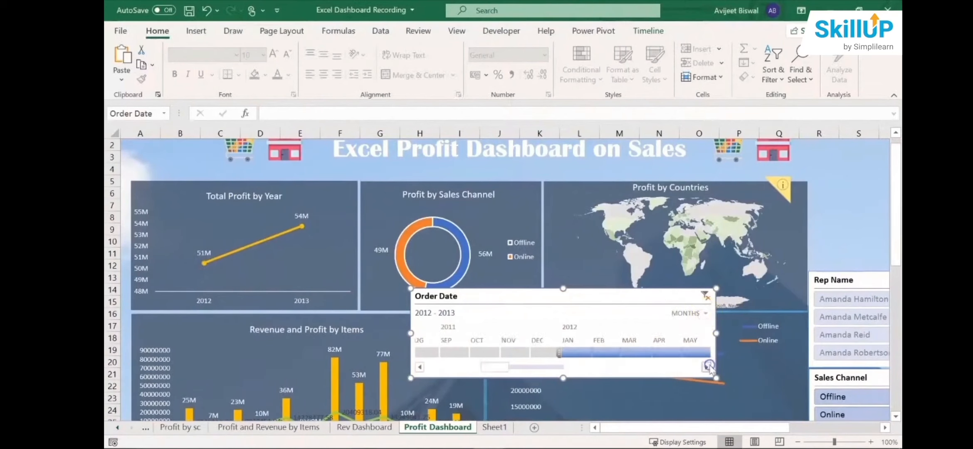
left_click(705, 314)
left_click(709, 347)
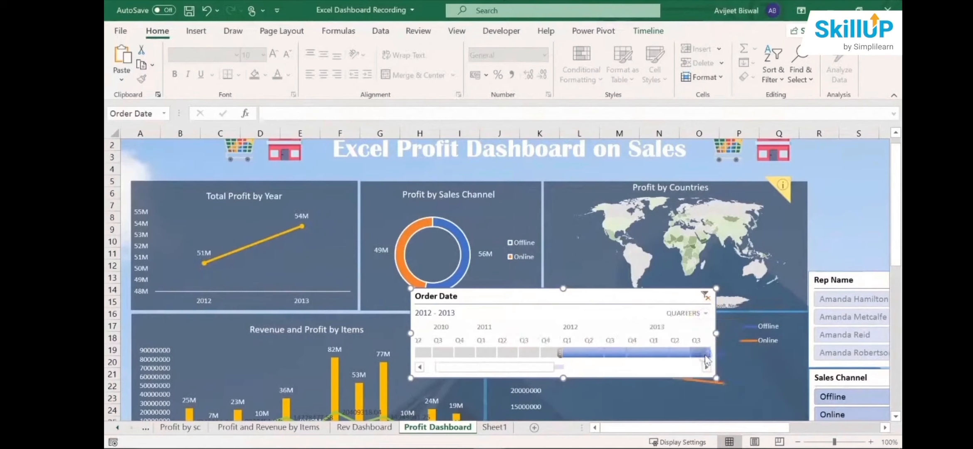
left_click(704, 298)
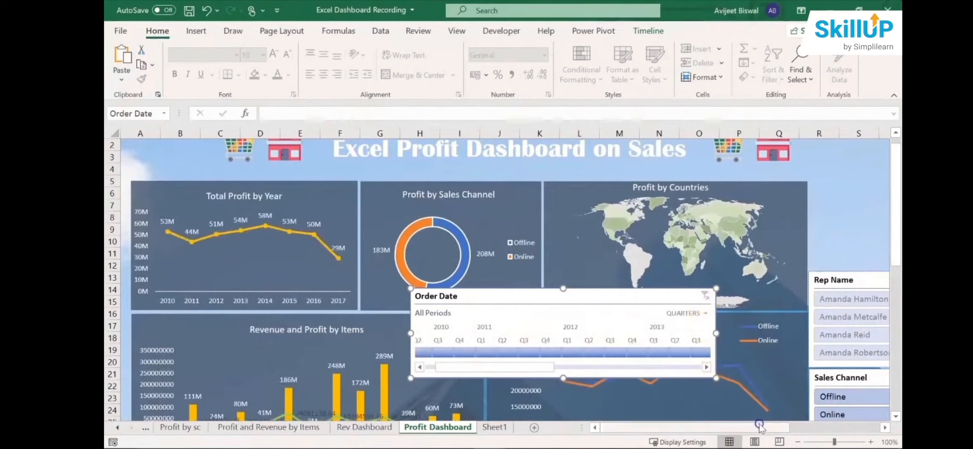
- Move the Order Date timeline off the charts to the space above the Rep Name slicer and narrow it to fit there
left_click_drag(626, 293, 801, 226)
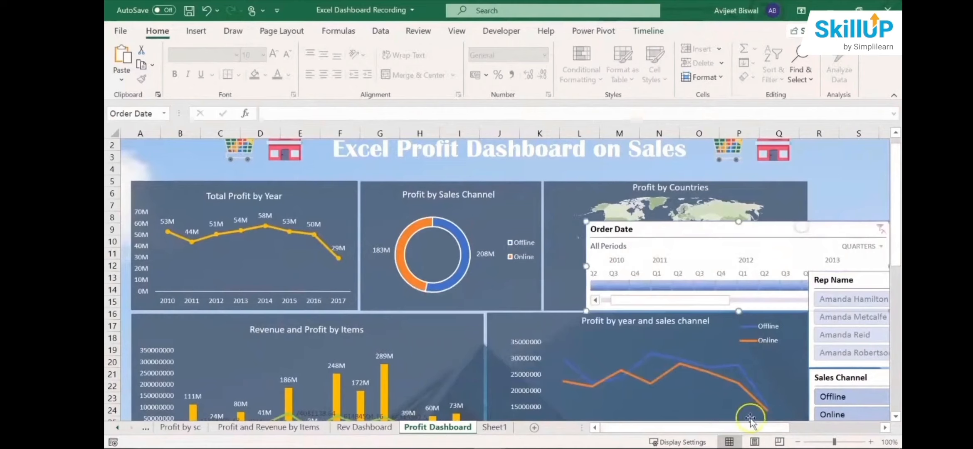
left_click_drag(751, 425, 824, 419)
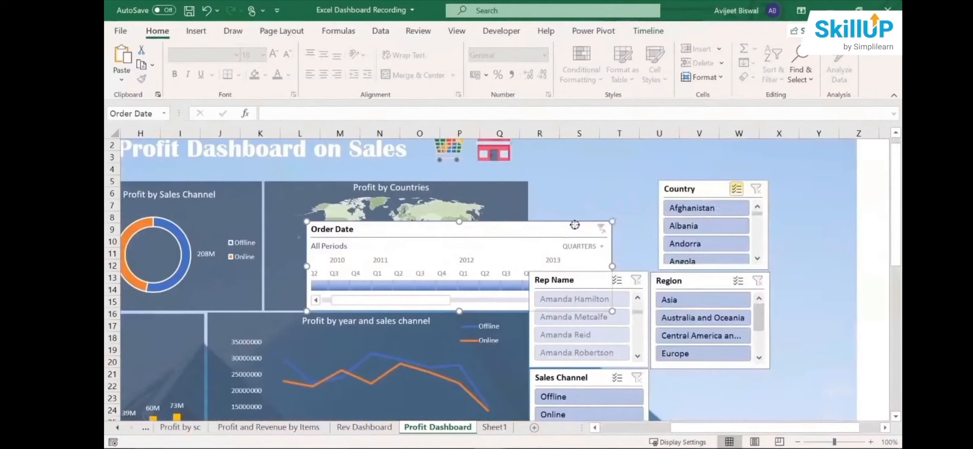
left_click_drag(574, 230, 699, 180)
left_click_drag(431, 216, 599, 218)
left_click_drag(633, 174, 562, 183)
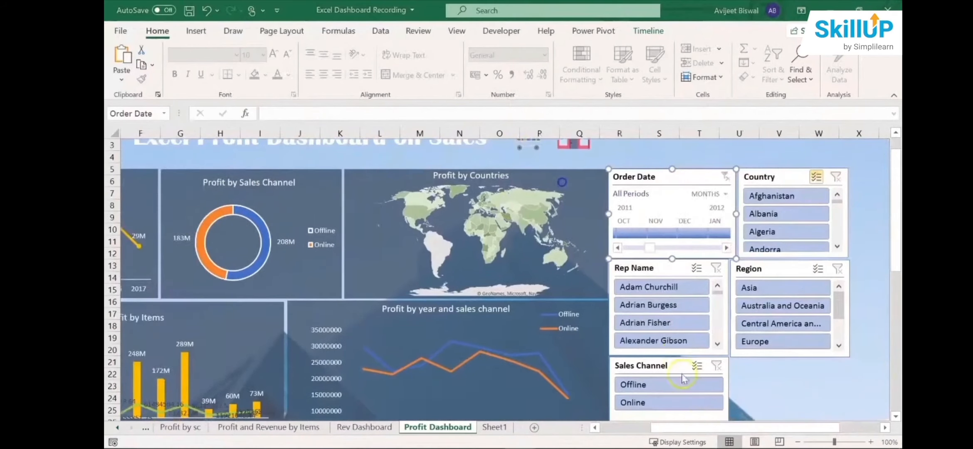
left_click_drag(688, 429, 641, 427)
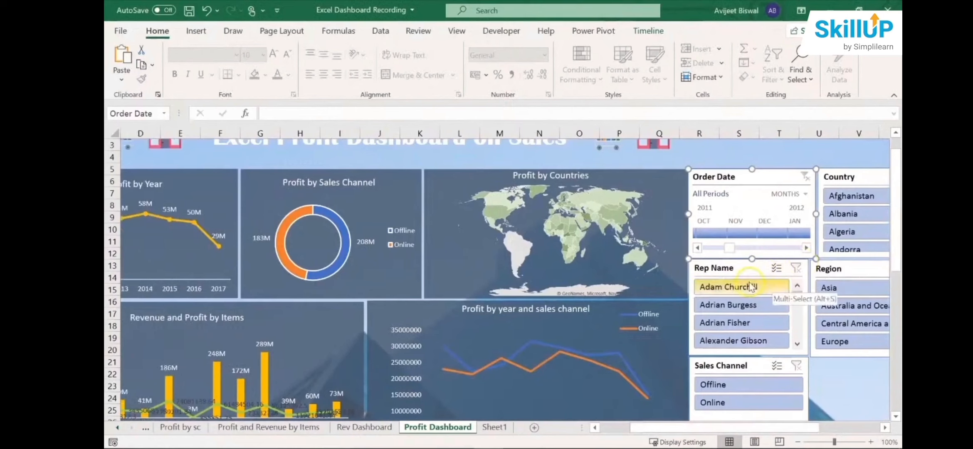
- Filter the dashboard to the first sales representative in the Rep Name slicer and examine the charts and other slicers
left_click(737, 290)
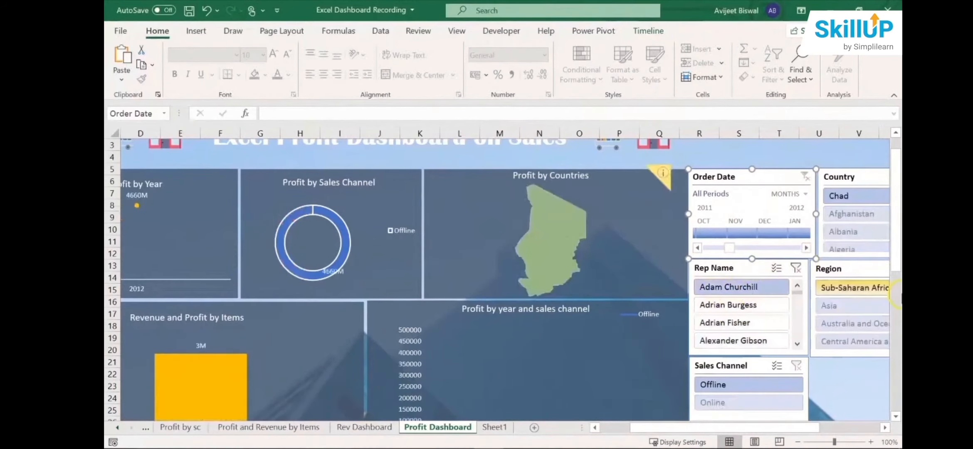
left_click(646, 427)
left_click_drag(646, 424, 619, 425)
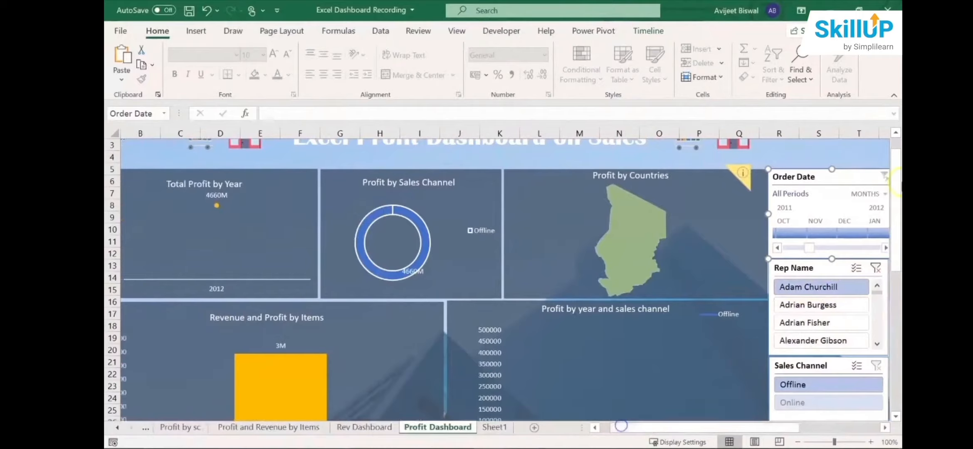
left_click_drag(894, 202, 894, 228)
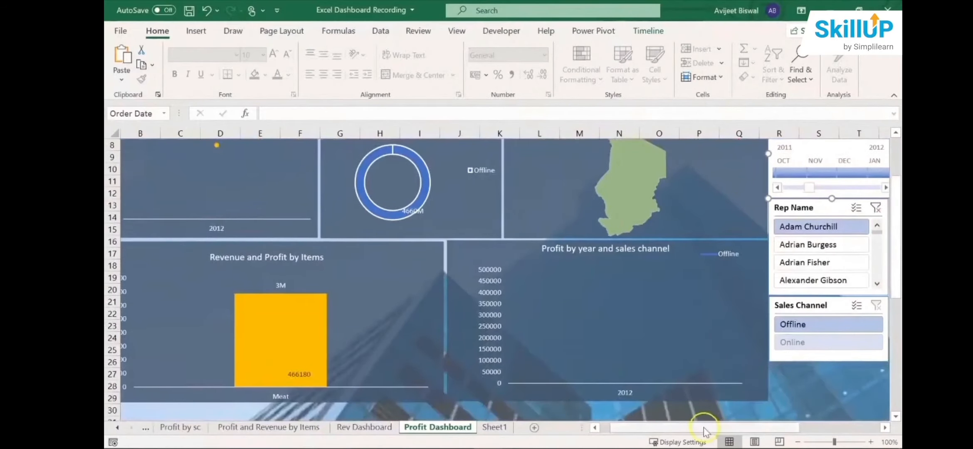
left_click_drag(699, 428, 729, 425)
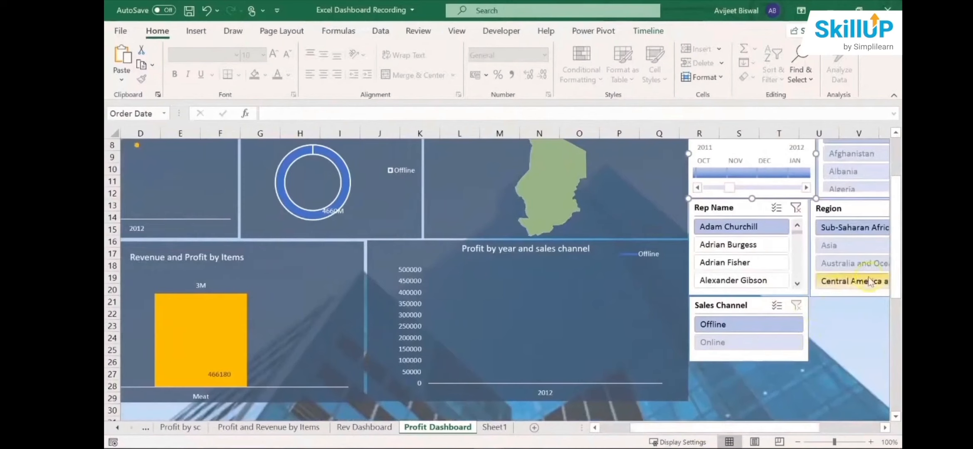
left_click_drag(894, 270, 893, 258)
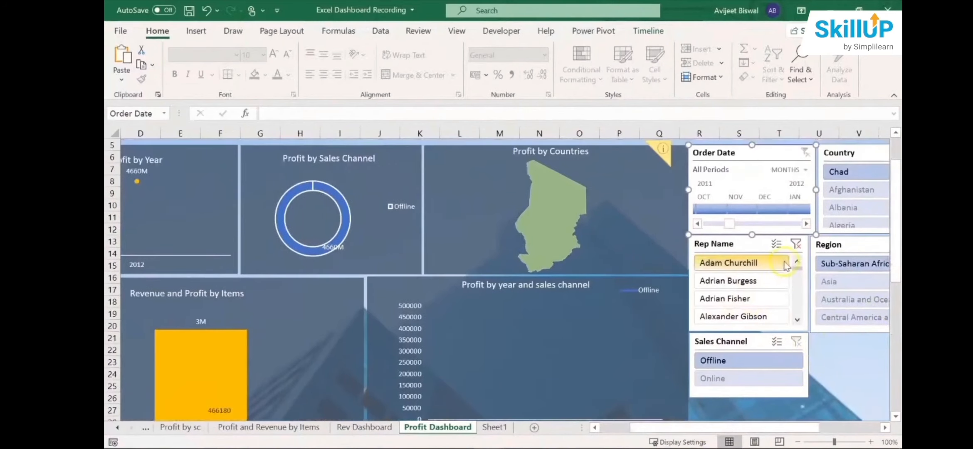
left_click_drag(796, 269, 797, 278)
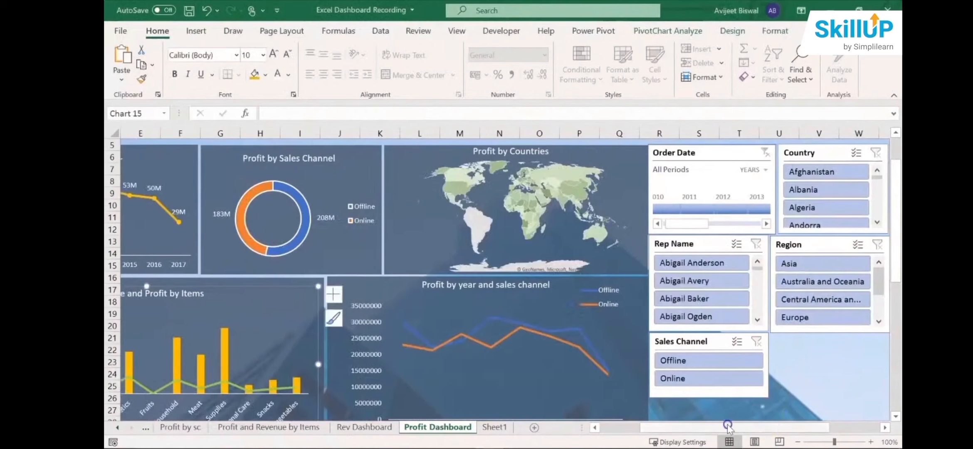
- Move the Country slicer onto the Profit by Sales Channel chart, next to the Profit by Countries map
mouse_move(725, 427)
left_mouse_down()
mouse_move(704, 426)
mouse_move(714, 427)
left_mouse_up()
left_click_drag(859, 158, 325, 187)
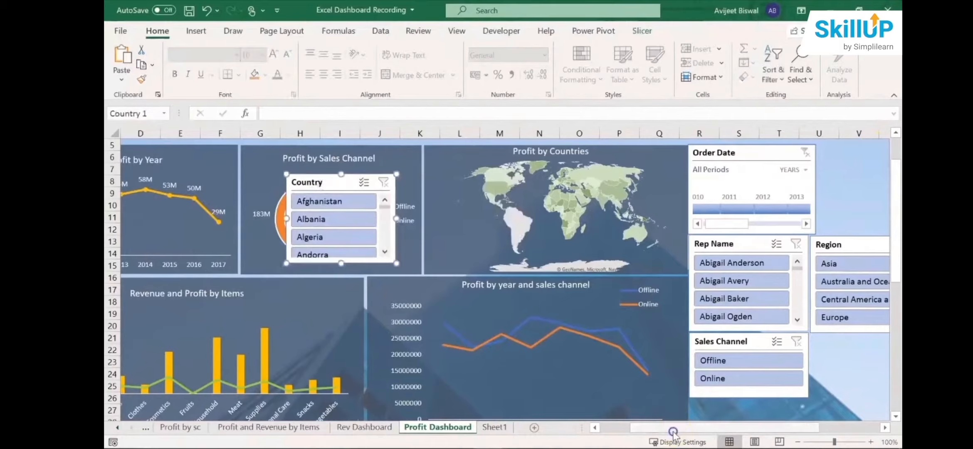
left_click_drag(672, 427, 640, 427)
- Enlarge the Profit by Countries map chart over the neighbouring charts and shift the Country slicer toward the Total Profit by Year chart
left_click(626, 190)
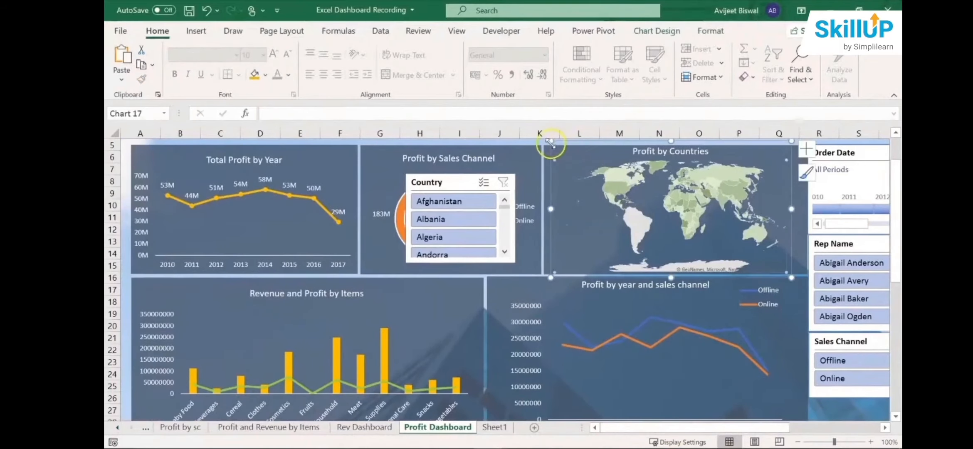
mouse_move(550, 277)
left_mouse_down()
mouse_move(511, 363)
mouse_move(542, 275)
left_mouse_up()
left_click_drag(461, 183, 391, 183)
left_click(584, 191)
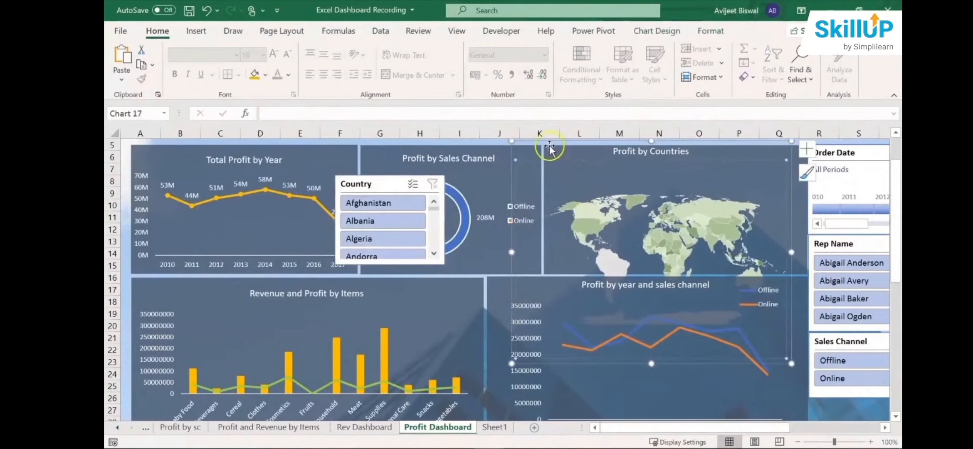
left_click_drag(547, 144, 502, 174)
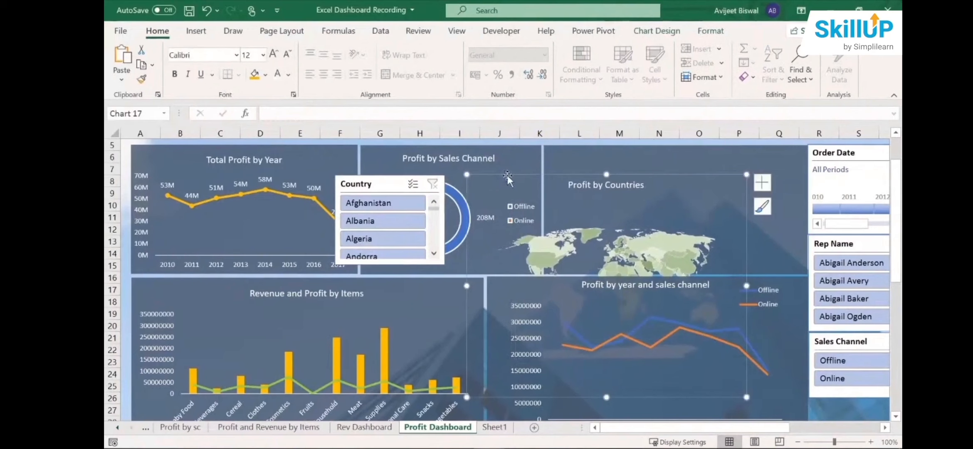
right_click(507, 175)
left_click(542, 320)
left_click_drag(517, 165, 499, 149)
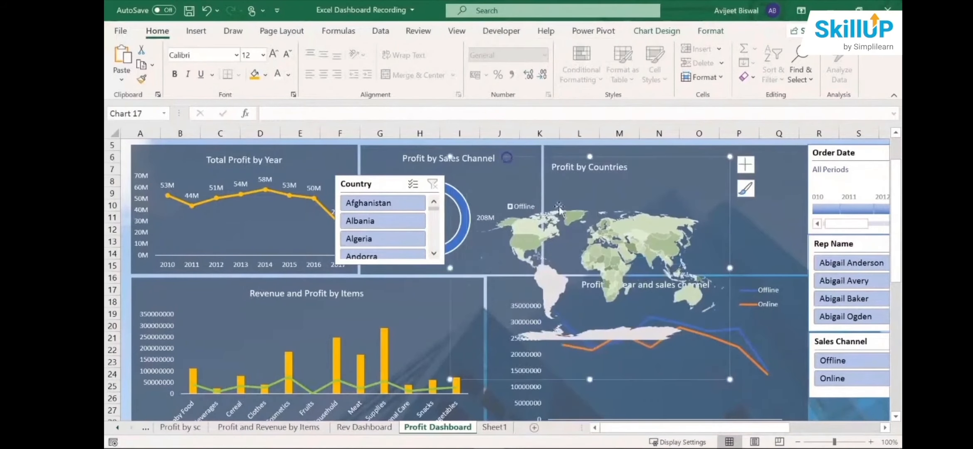
left_click_drag(729, 268, 774, 266)
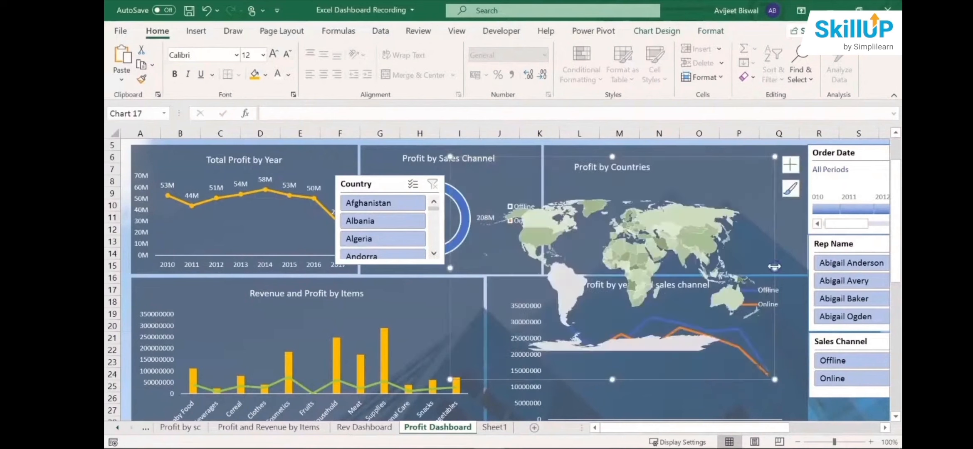
- Filter the dashboard to United Kingdom with the Country slicer and examine the map and the lower charts
left_click_drag(437, 212, 437, 245)
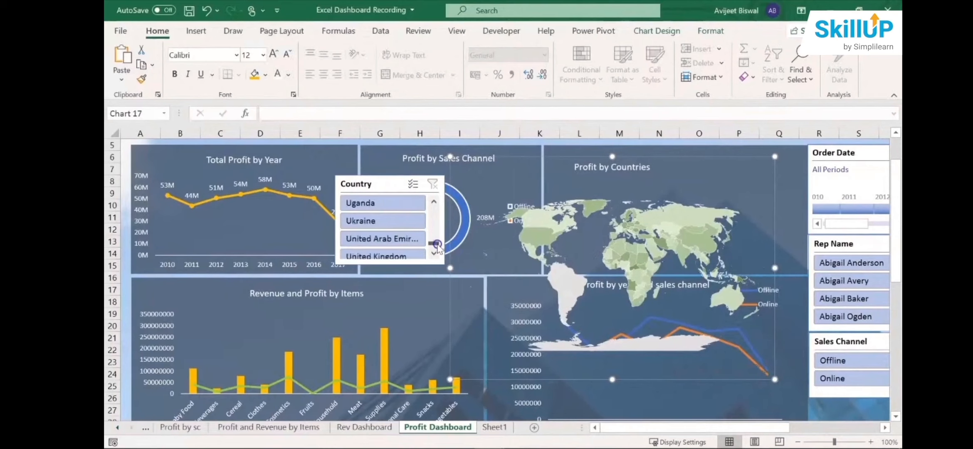
left_click(399, 257)
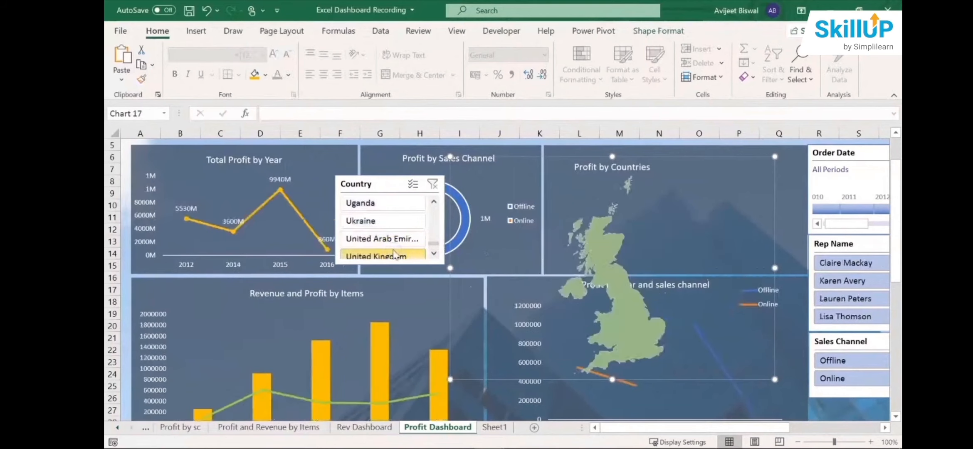
left_click(611, 251)
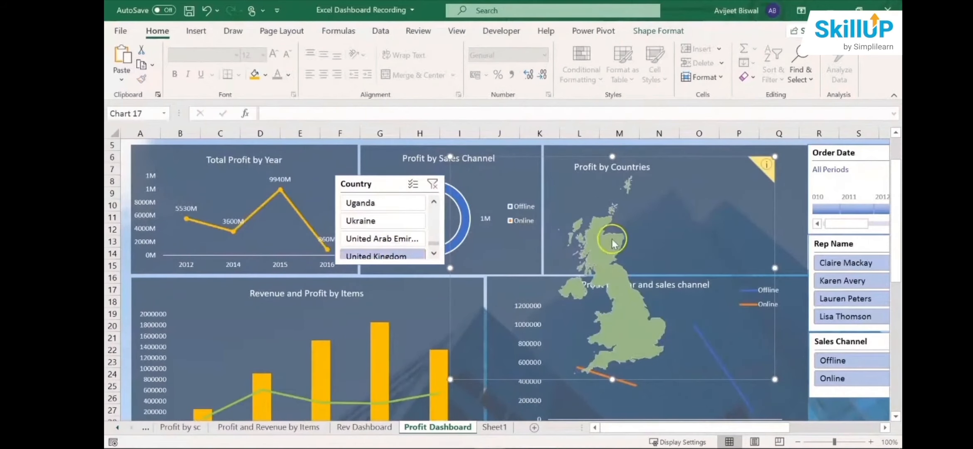
mouse_move(612, 240)
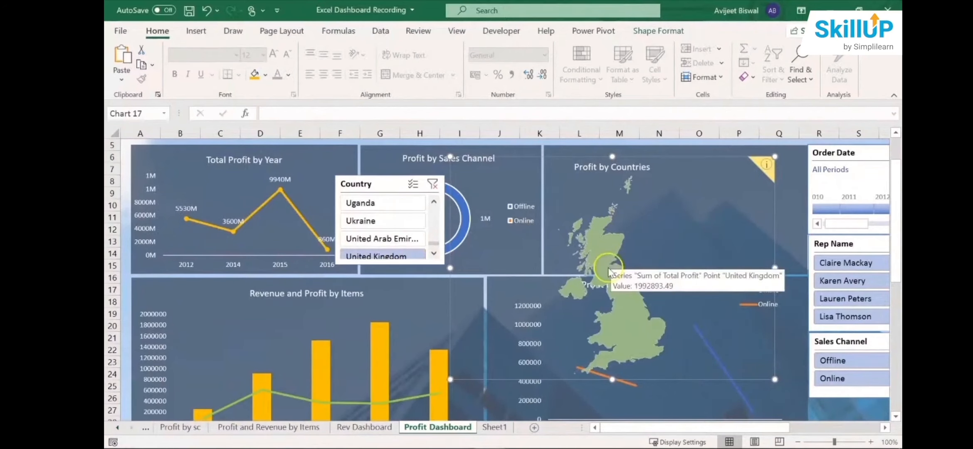
left_click_drag(896, 208, 895, 228)
left_click_drag(895, 263, 896, 320)
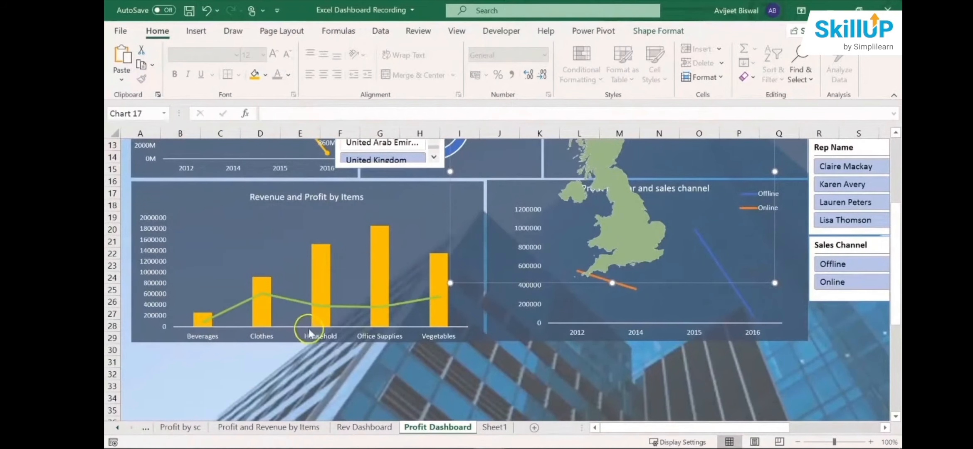
mouse_move(375, 227)
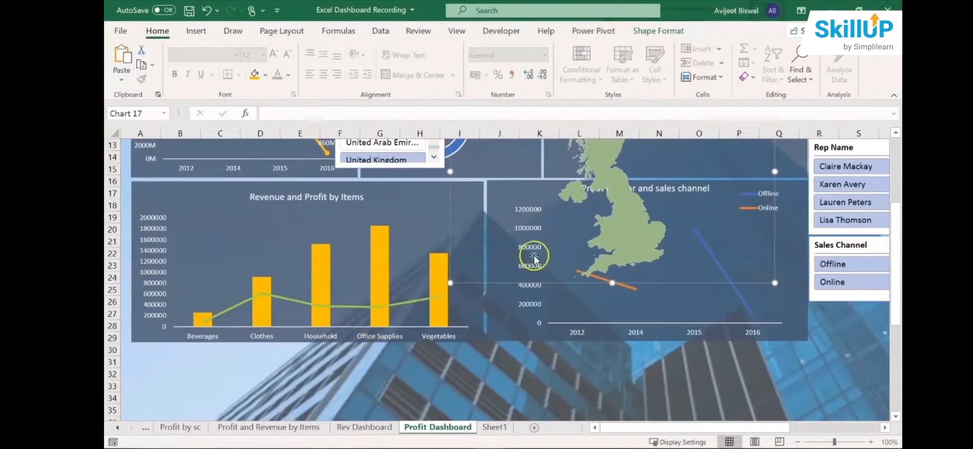
scroll(895, 251, "up", 2)
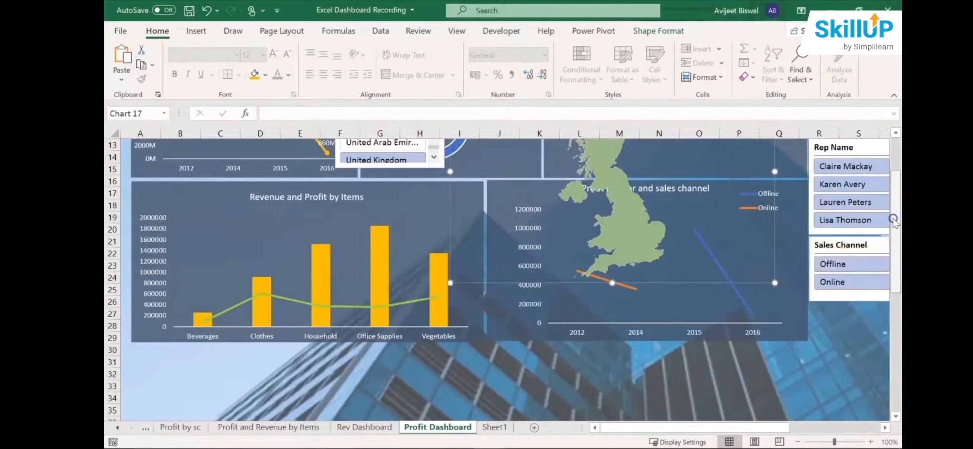
- Add France to the United Kingdom selection in the Country slicer and examine the Profit by Countries map
left_click_drag(434, 224, 432, 198)
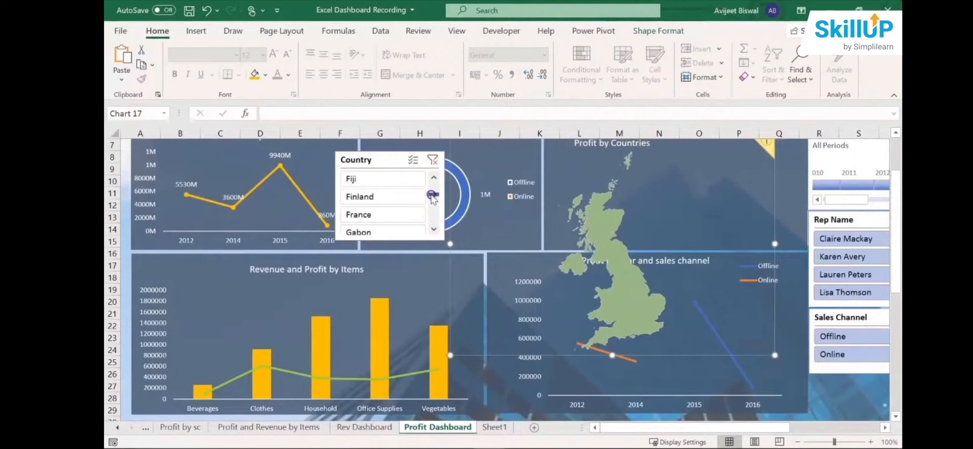
left_click(409, 216)
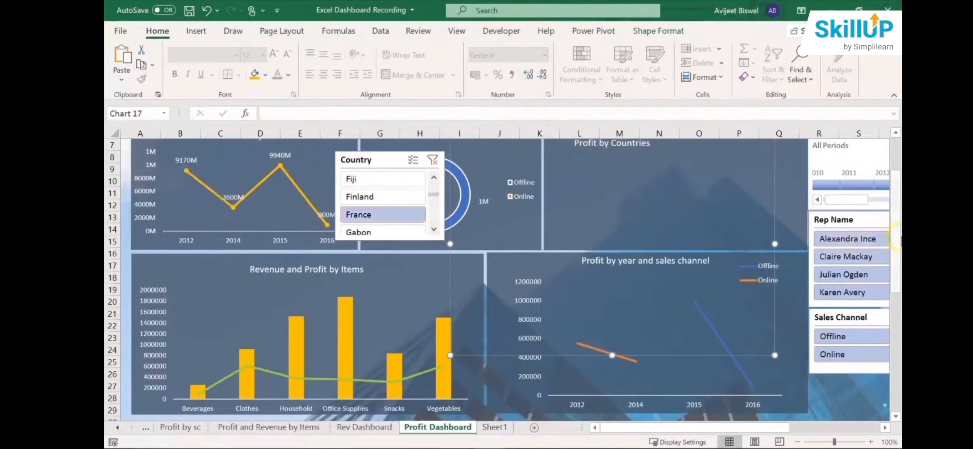
scroll(896, 203, "up", 2)
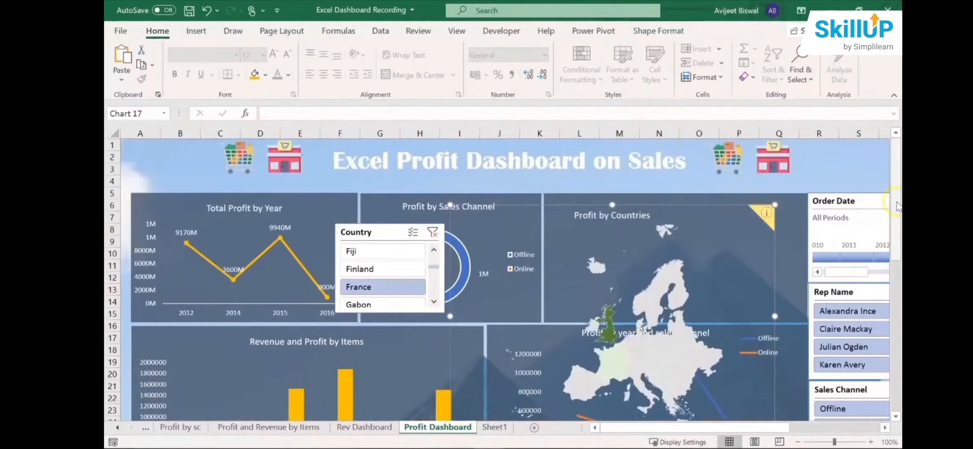
scroll(896, 207, "down", 1)
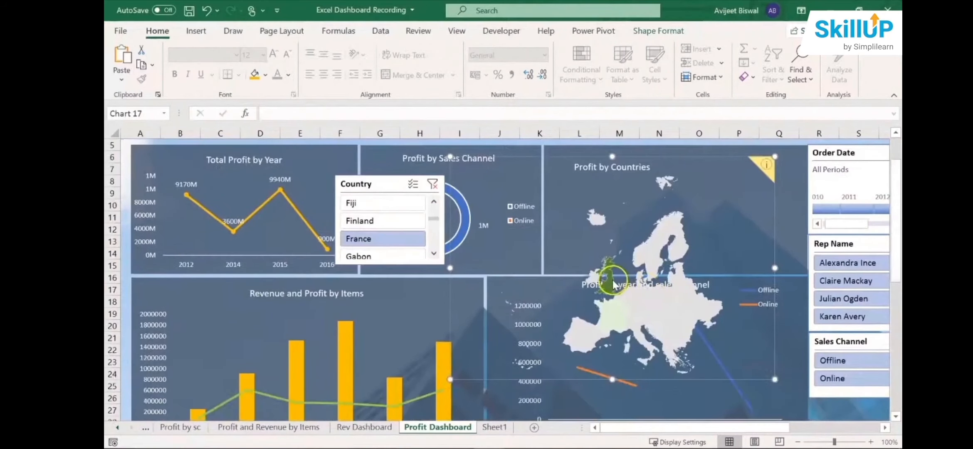
- Examine the map and lower charts for France and United Kingdom, and filter the dashboard to India with the Country slicer
mouse_move(611, 284)
mouse_move(610, 316)
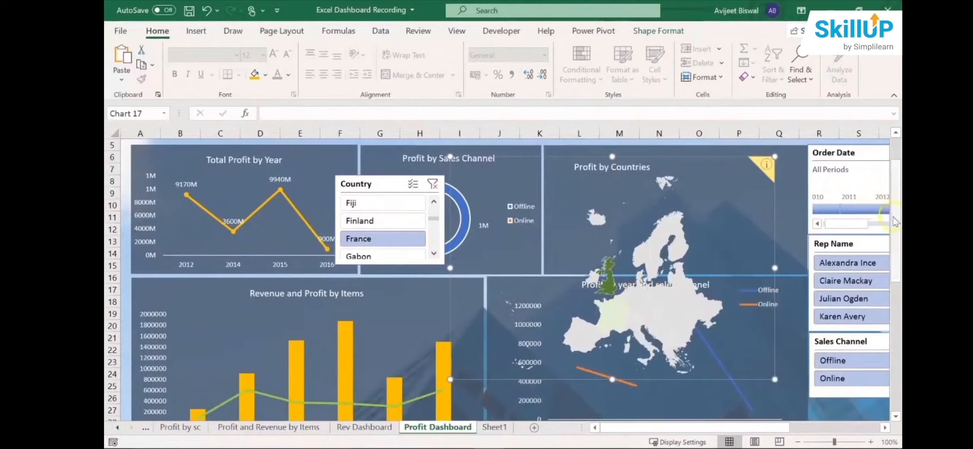
scroll(894, 239, "down", 1)
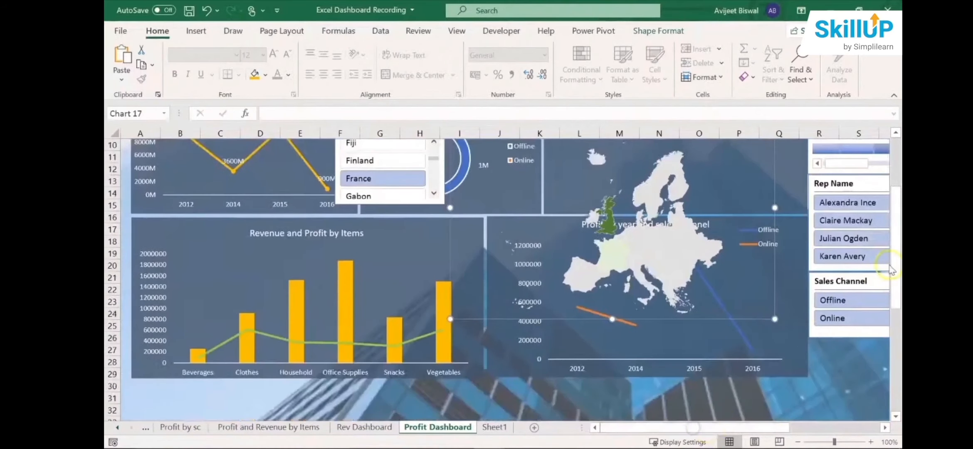
scroll(893, 245, "up", 2)
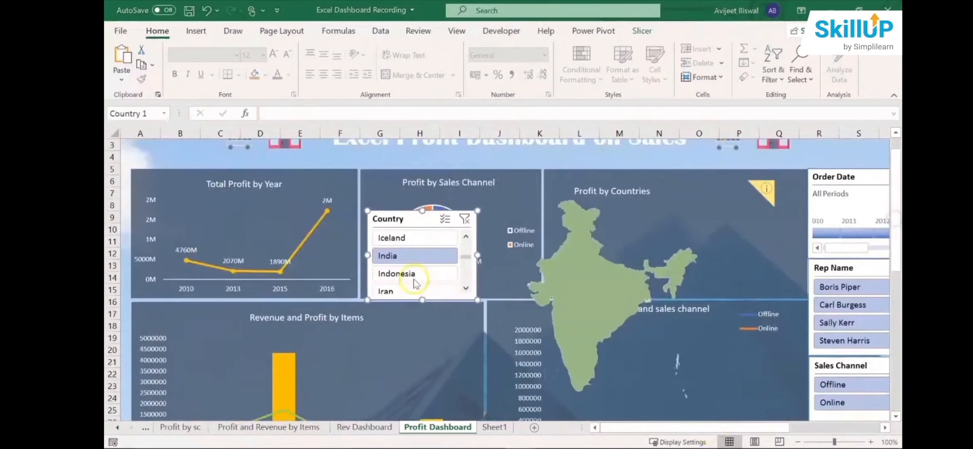
- Shift the Profit by Countries map chart slightly toward Profit by Sales Channel and lower the Country slicer to uncover the doughnut
left_click(589, 248)
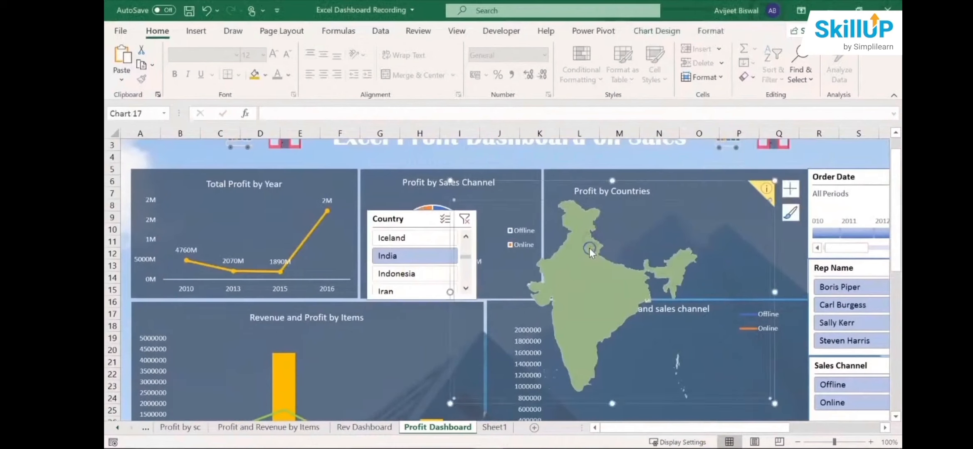
left_click(568, 182)
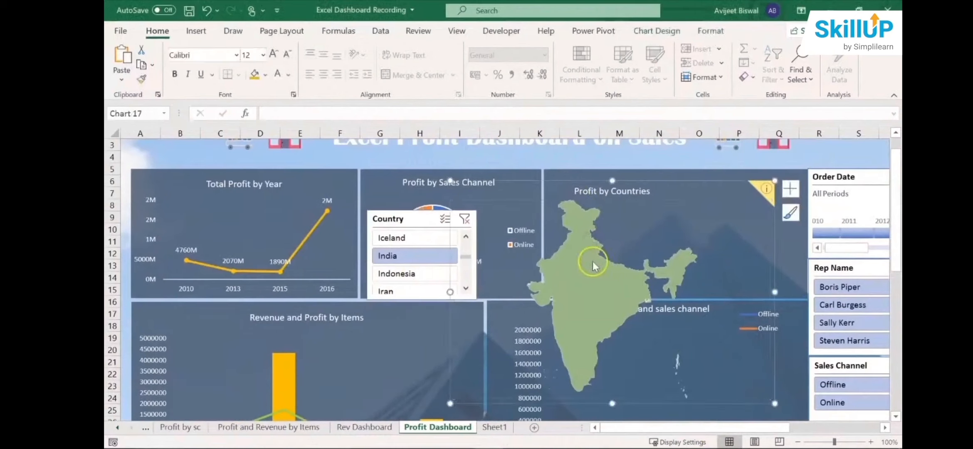
left_click_drag(578, 183, 568, 188)
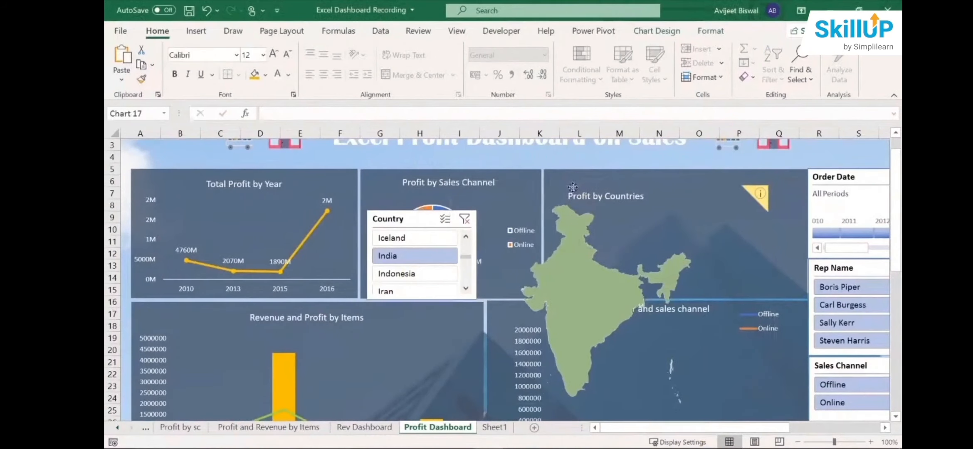
left_click_drag(408, 223, 401, 266)
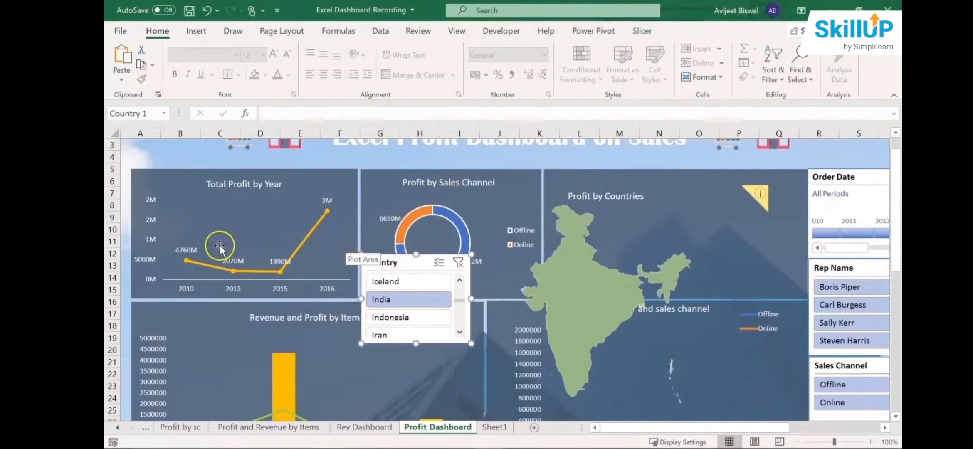
- Move the 2015 data label in the Total Profit by Year chart slightly upward, away from the line
left_click(191, 249)
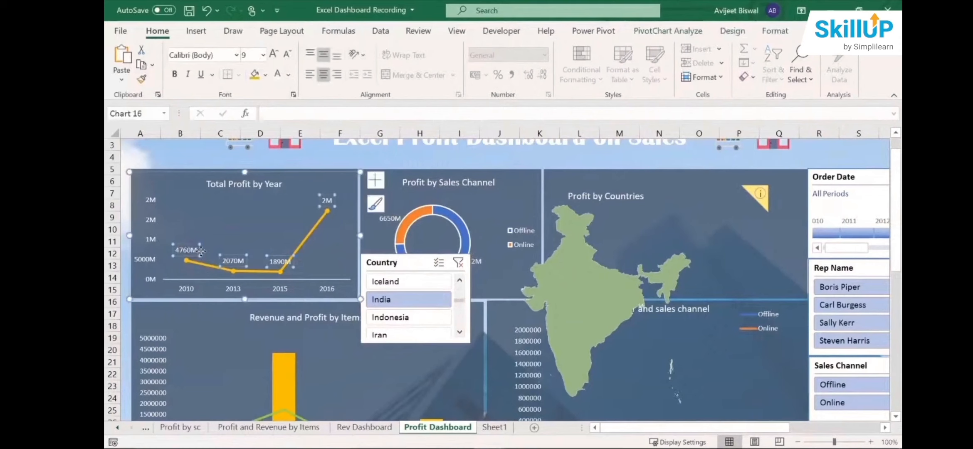
double_click(192, 250)
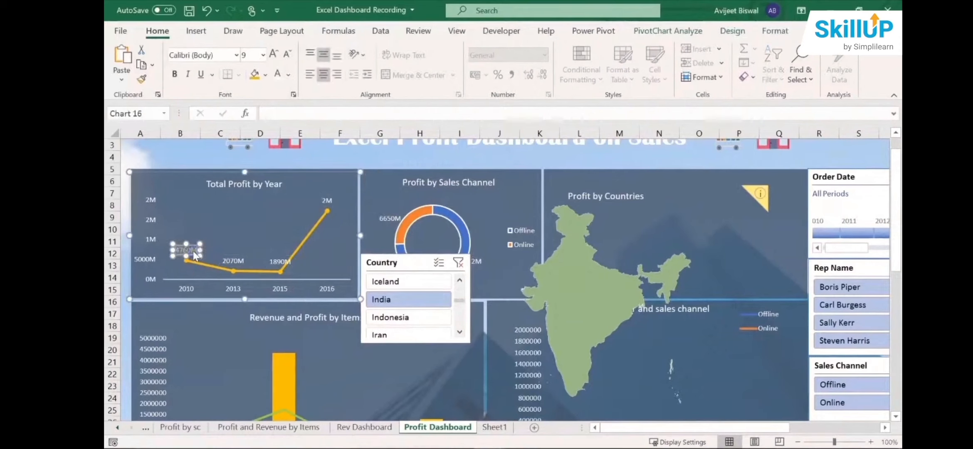
left_click(278, 261)
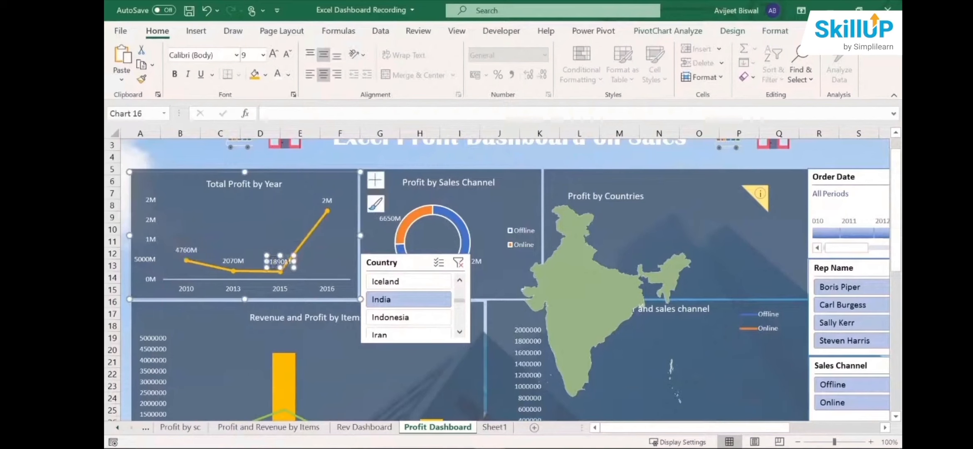
left_click_drag(286, 254, 281, 253)
- Uncover the Profit by Sales Channel doughnut, select its Online data label, and place the Country slicer across the doughnut's lower edge
left_click_drag(389, 267, 315, 291)
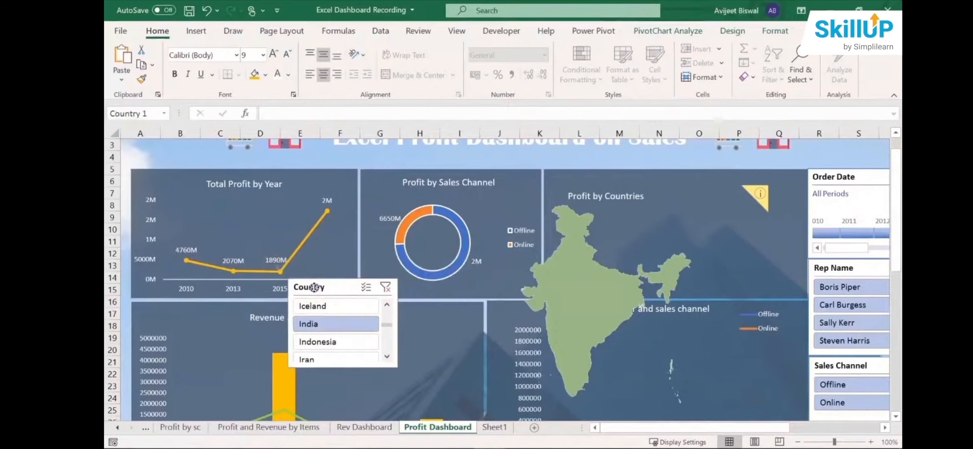
left_click(393, 225)
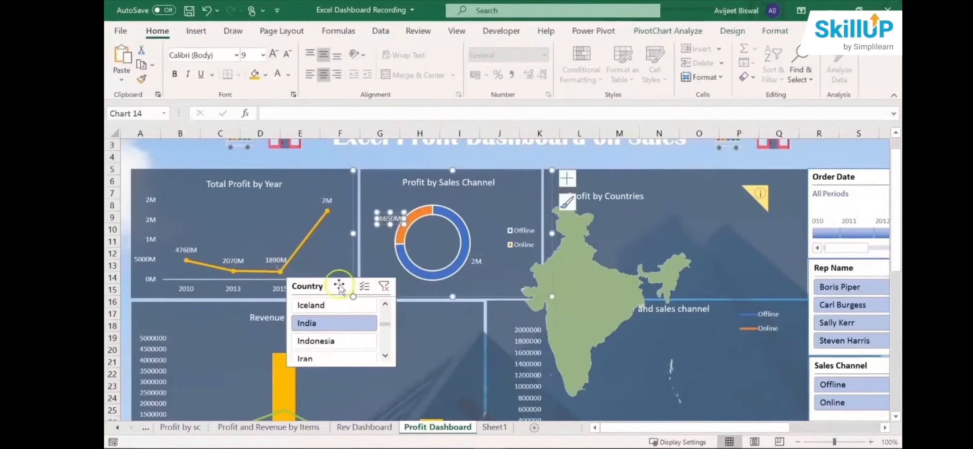
left_click_drag(340, 287, 389, 249)
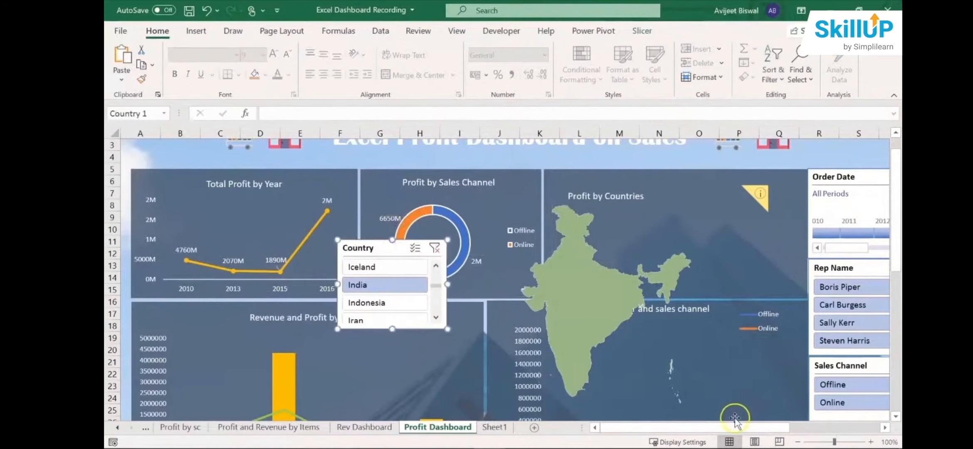